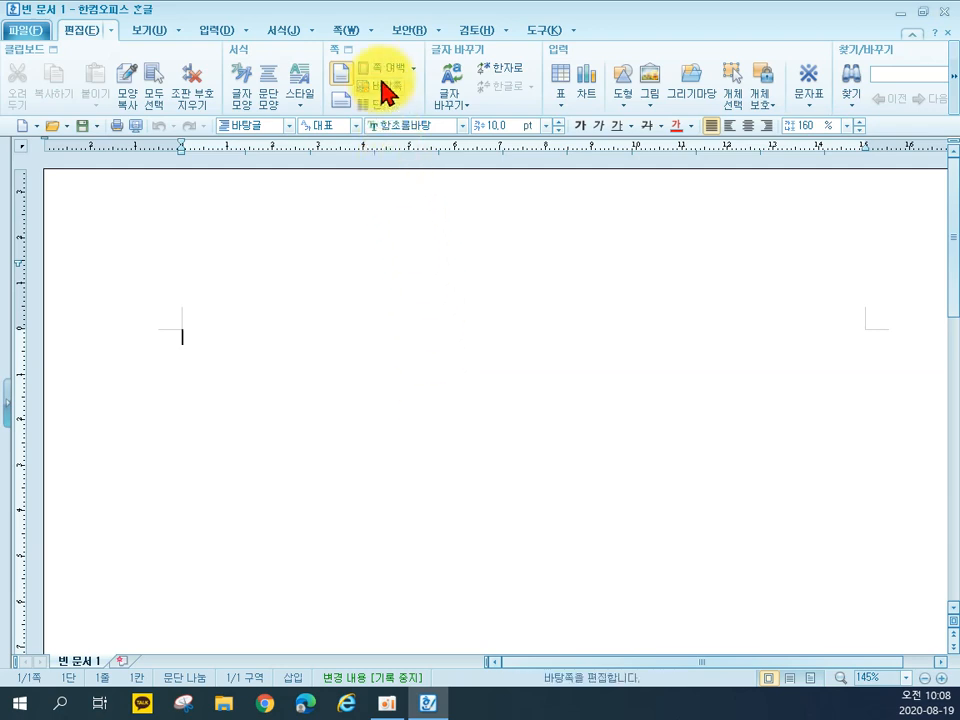
Step: Review the document's paper size, orientation and margin settings in the page setup
click(371, 40)
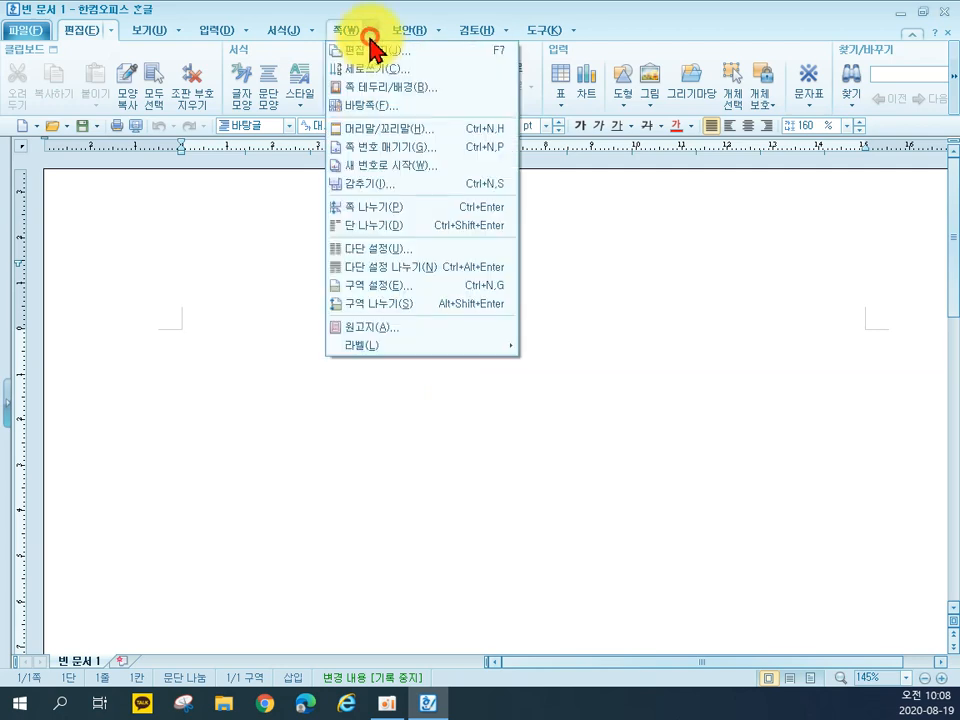
click(370, 52)
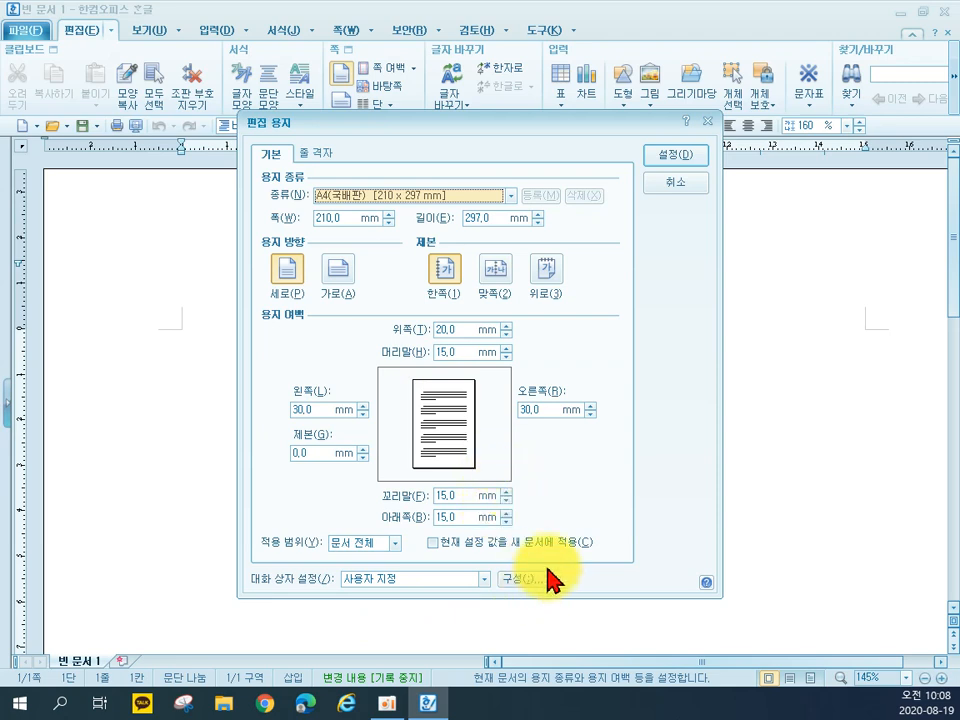
click(689, 187)
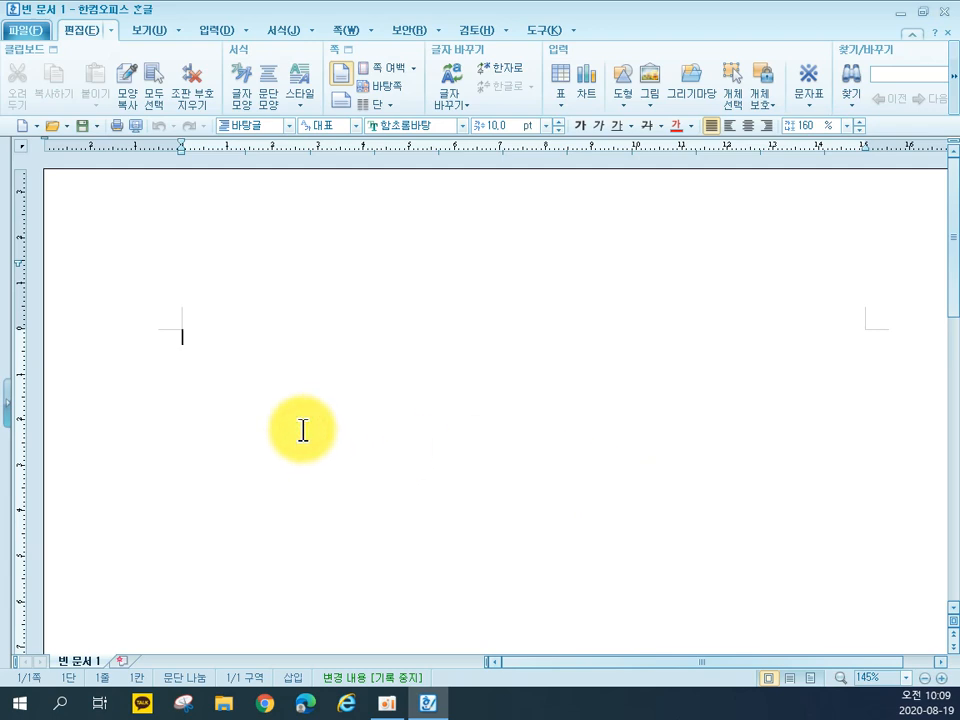
Step: Enter the title "자연산 약초" on the first line and start a new line
text(자연산)
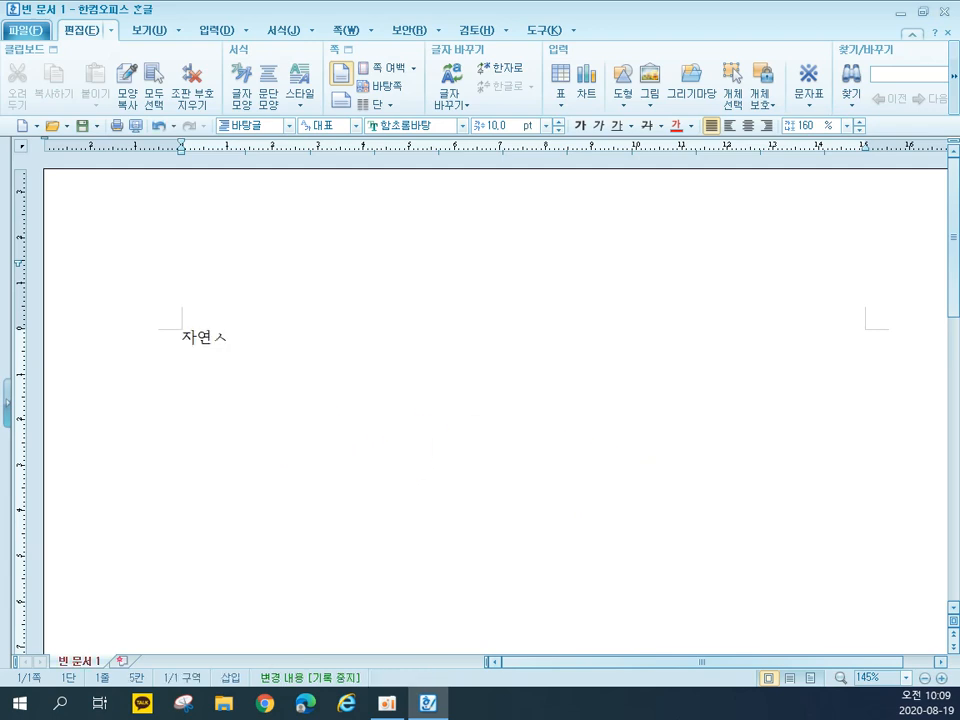
text( 약초)
key(Return)
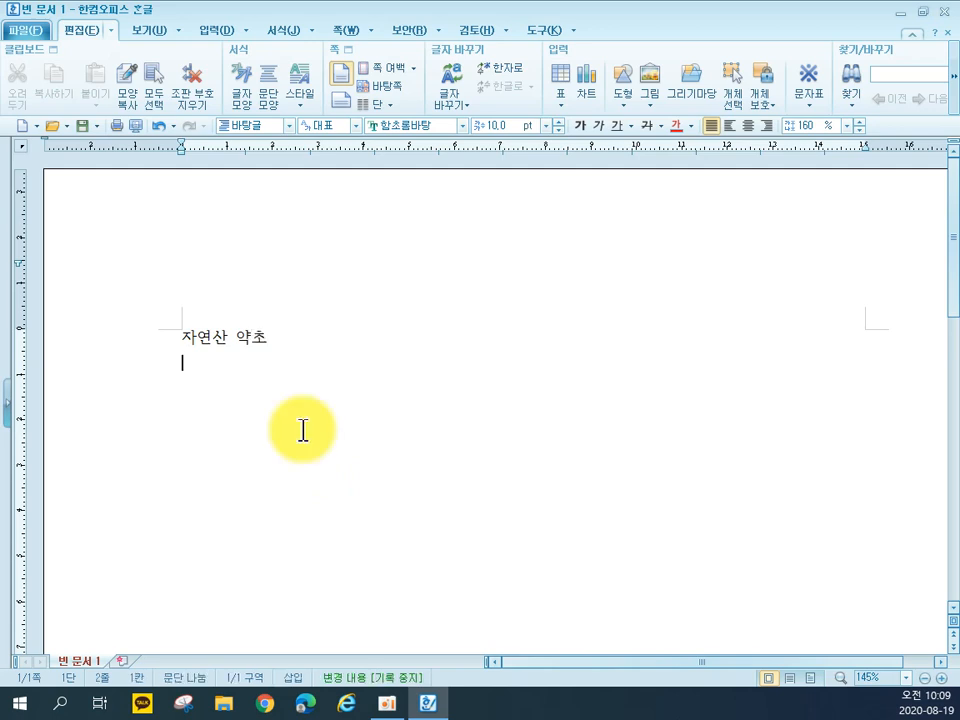
Step: Enter "익모초 : 여성에게 좋은 효험을 내는 약초로 고혈압, 산후통, 위장병," on the second line
text(익몿)
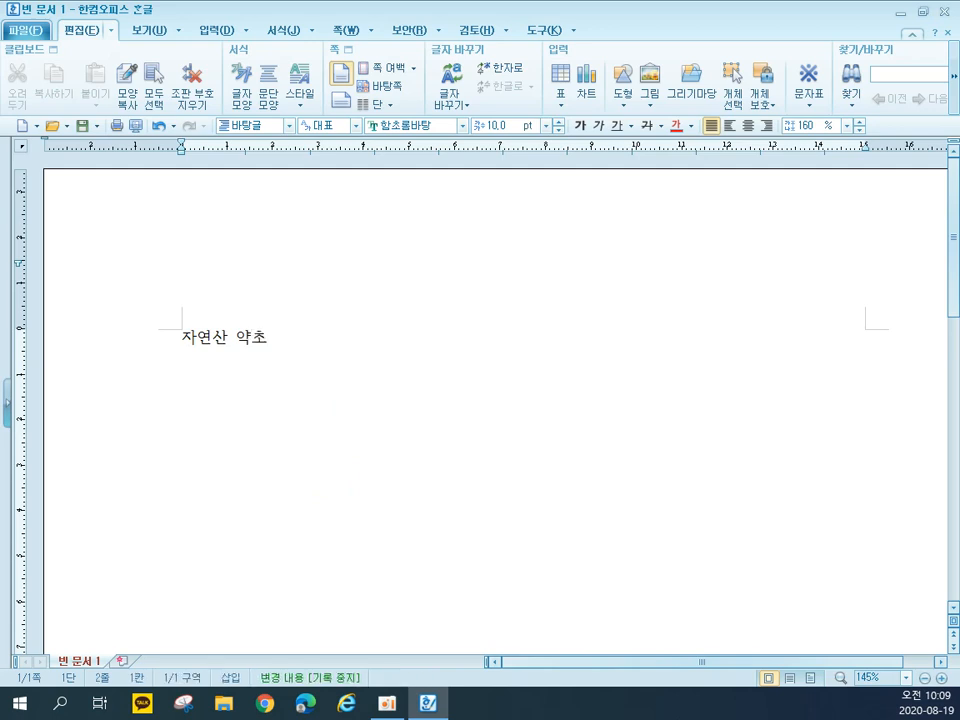
text(초 : 여성에게 조)
text(좋은 효험을 내는 )
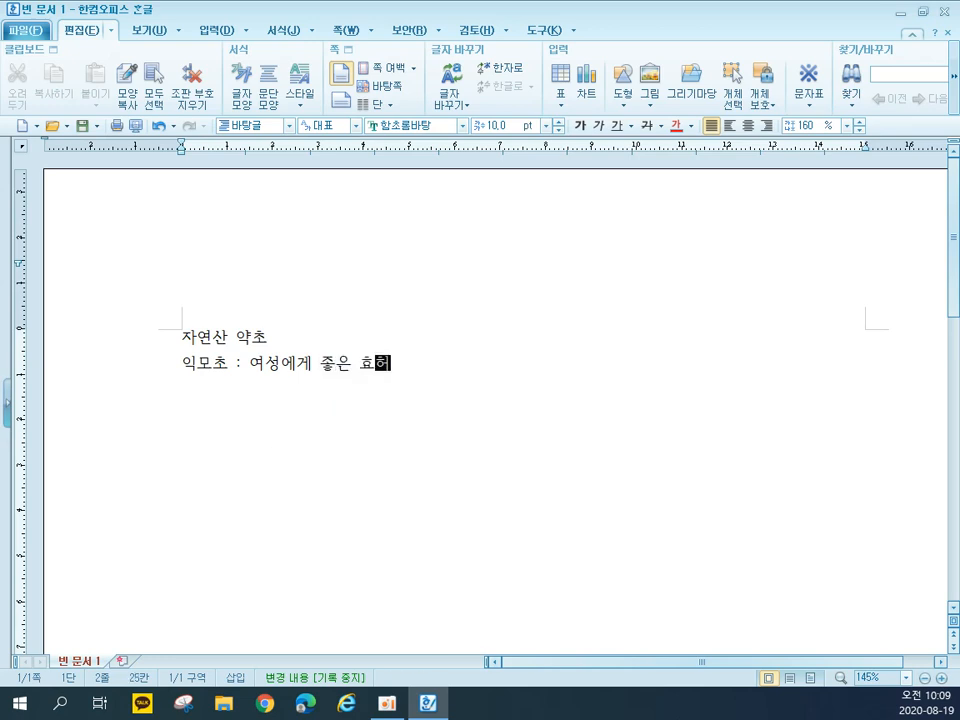
text(약초로 고)
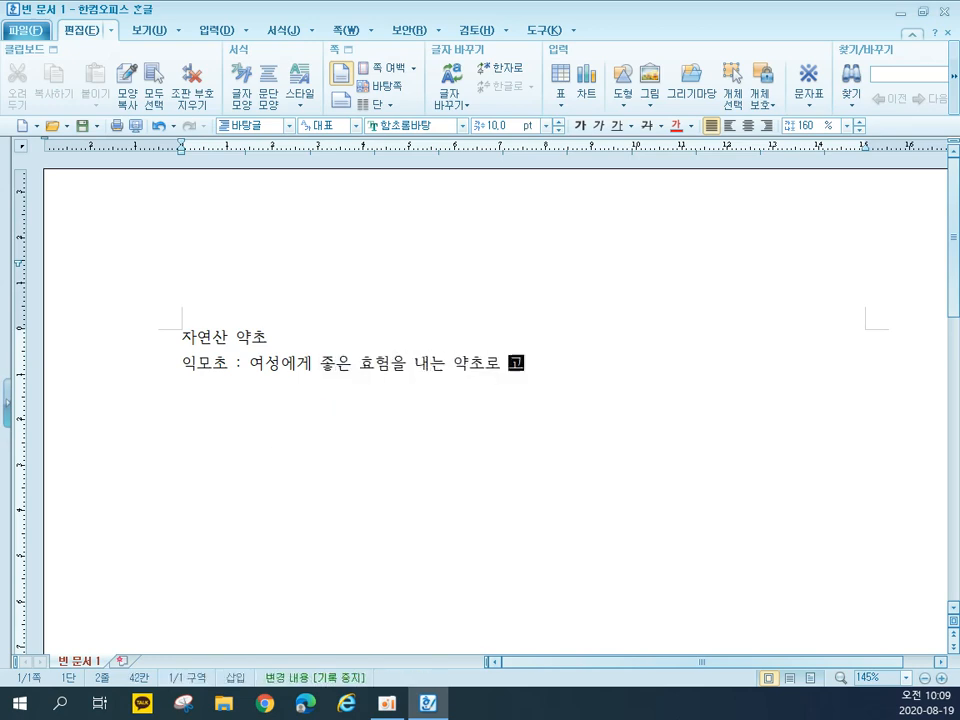
text(협압, 산후통, 우)
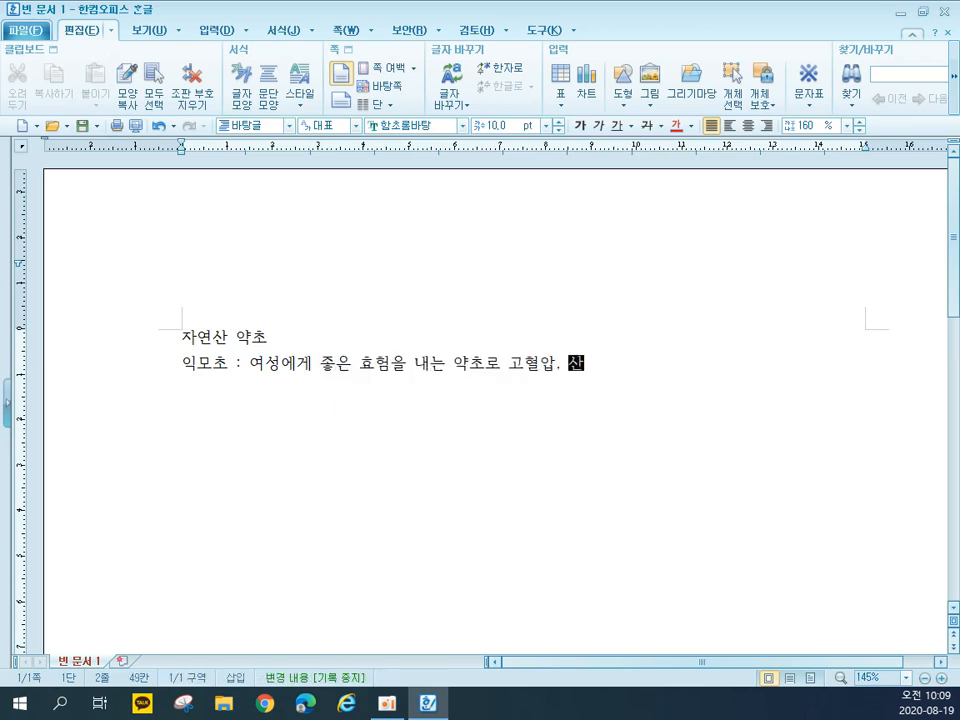
text(위장병,)
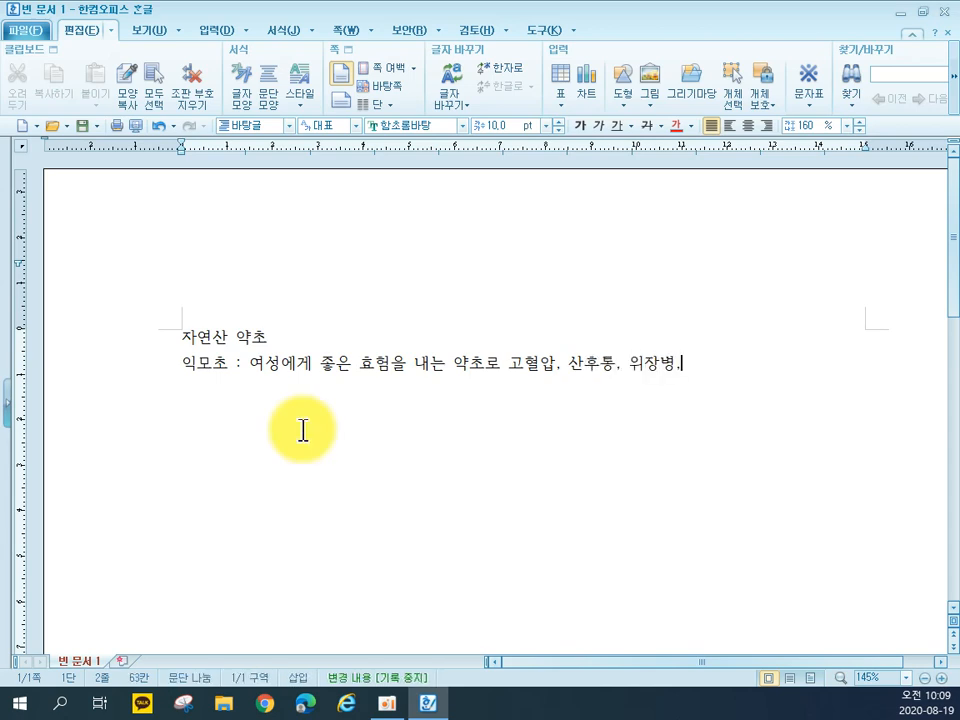
Step: Complete the 익모초 line so it ends with "위장병 등에 널리 쓴다.", without a comma after 위장병, and start a new line
text( 등에)
key(BackSpace)
key(BackSpace)
key(BackSpace)
key(BackSpace)
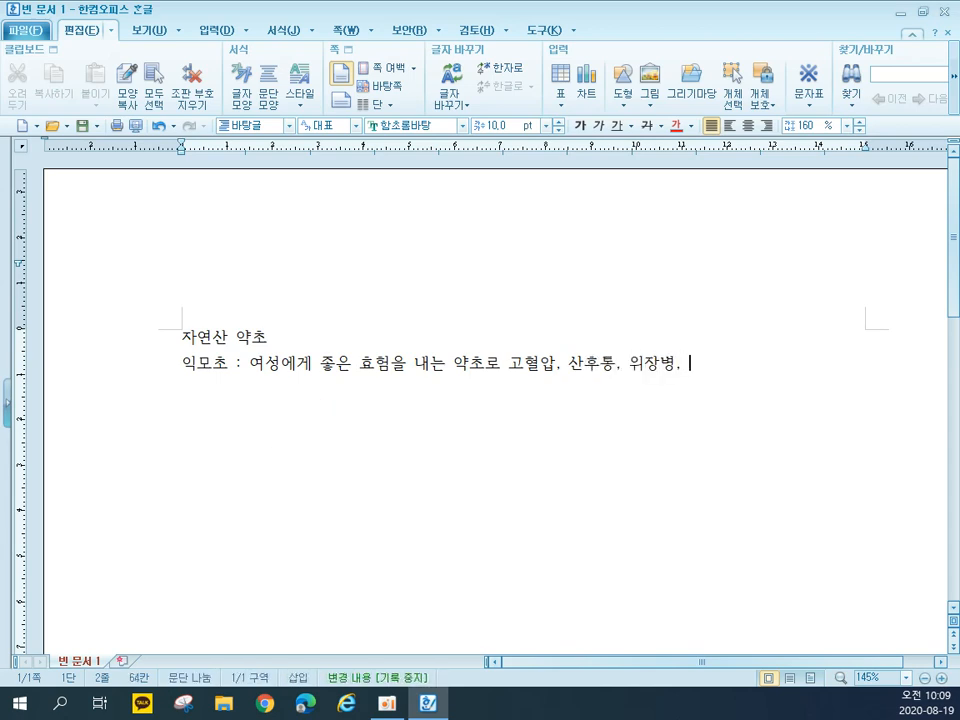
text(등)
key(BackSpace)
text(등에 널리 쑝)
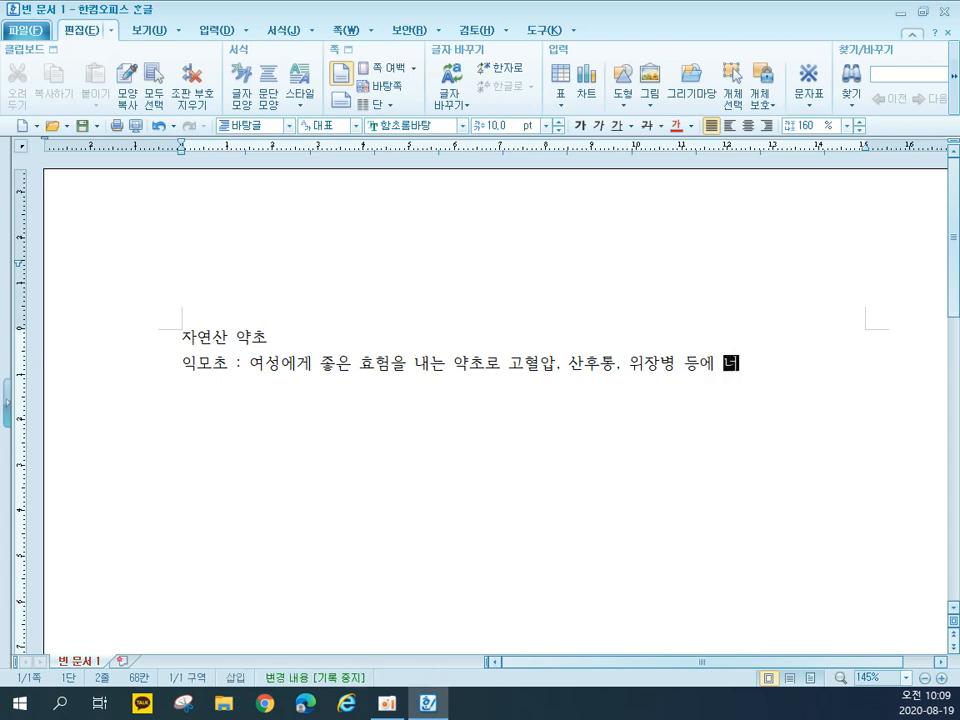
text(인다.)
key(BackSpace)
key(BackSpace)
key(BackSpace)
key(BackSpace)
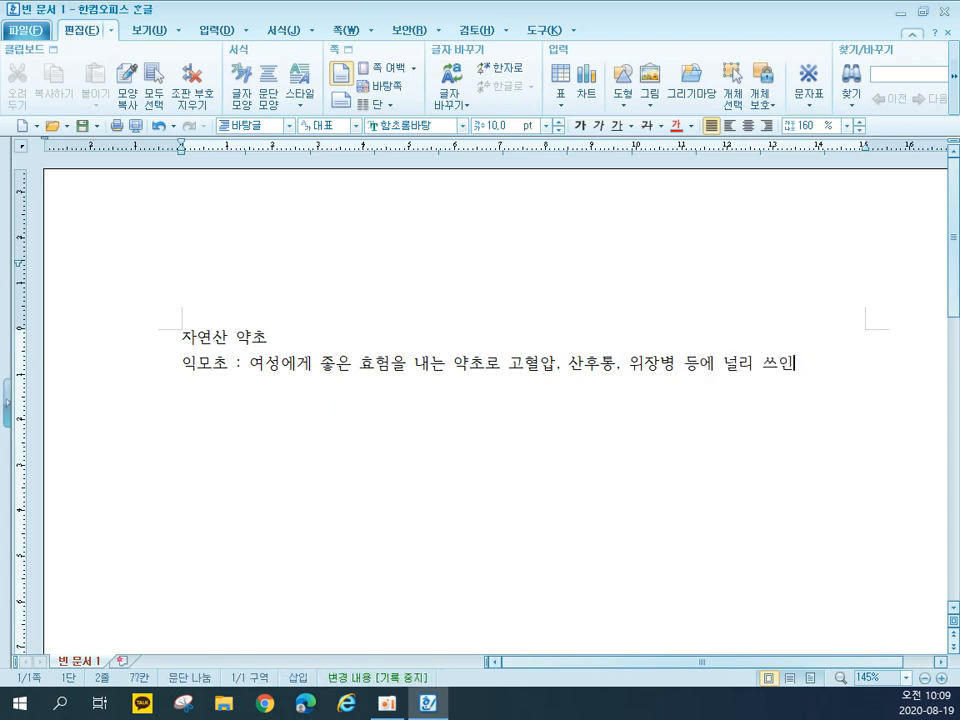
text(쓴다.)
key(Return)
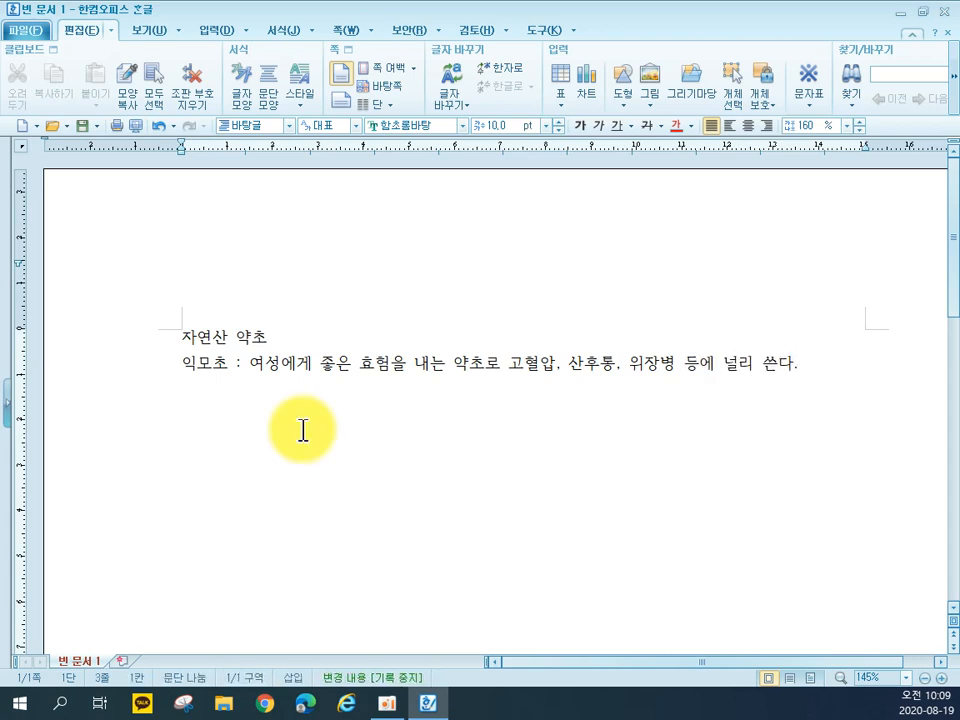
Step: Enter "민들레 : 위장병, 천식, 기관지염, 만성 간염, 부종 등 만 병에 씅미새가 뛰어나다." on the third line and start a new line
text(민들레 : )
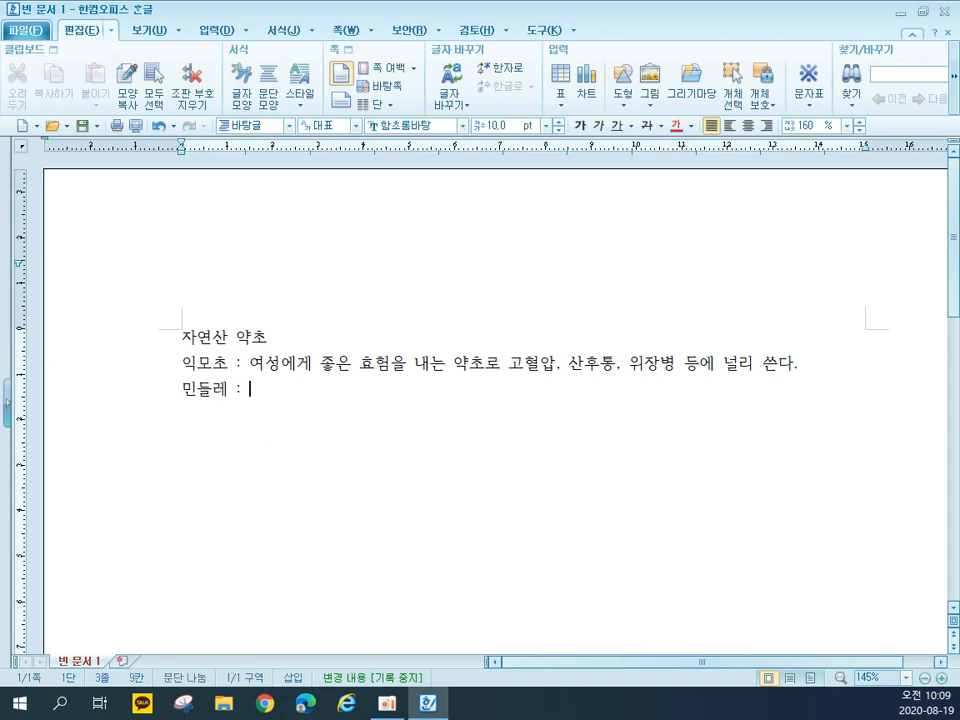
text(위장병, )
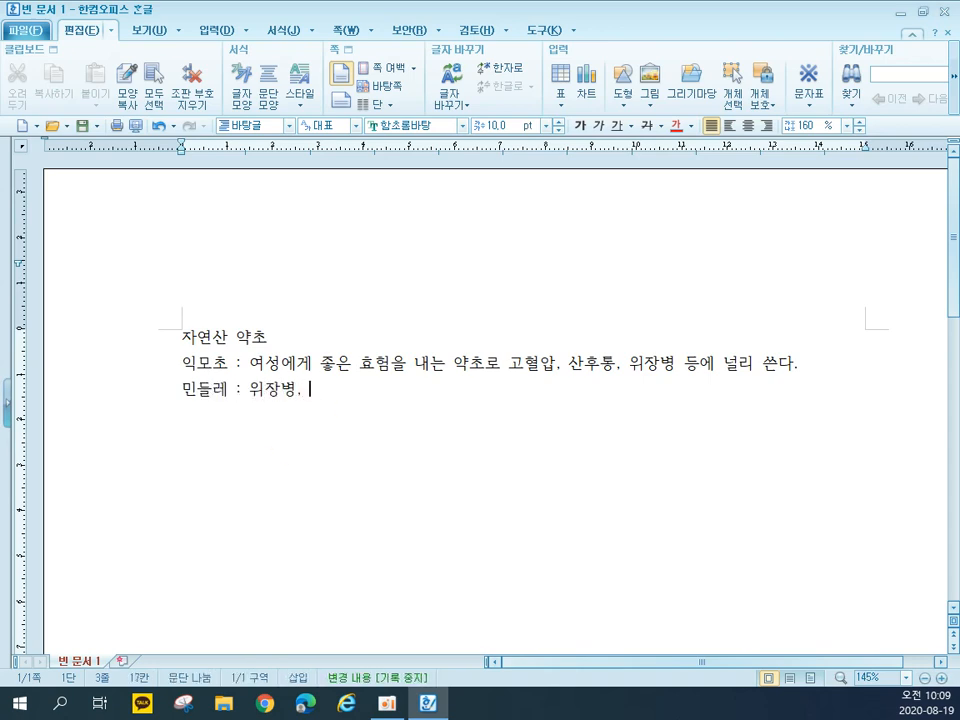
text(천식. 기관지염, 만성)
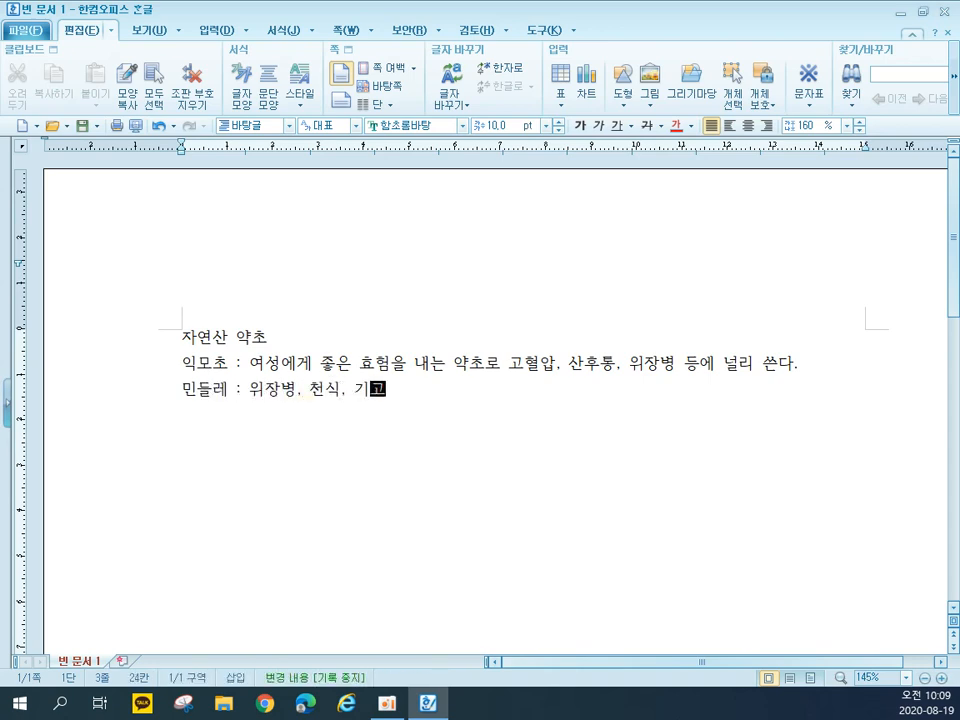
text( 간)
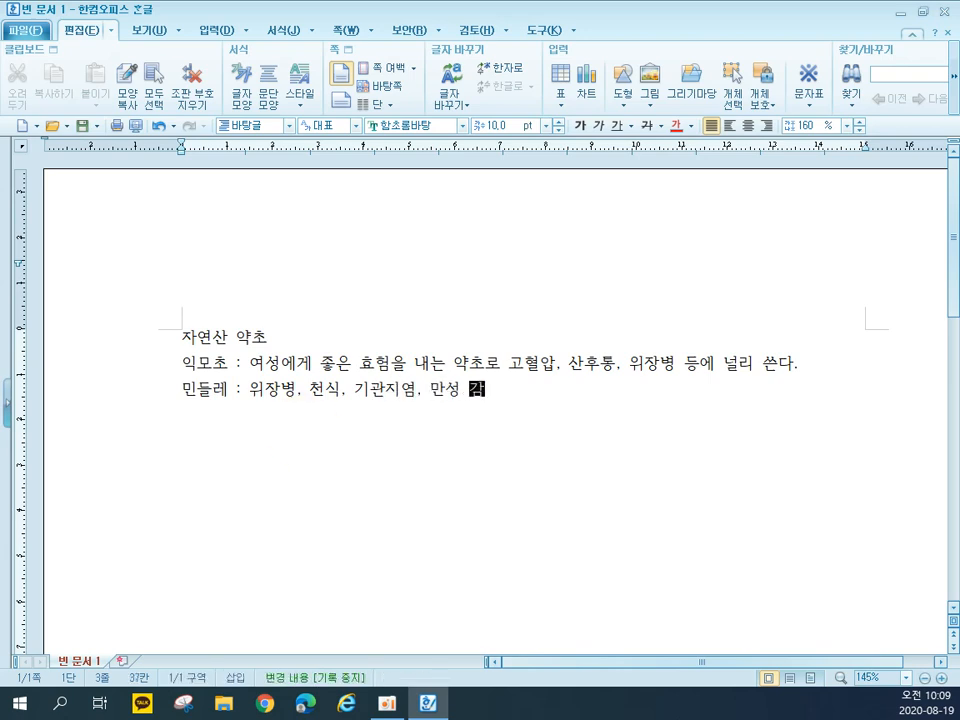
text(염, 부종 등 만 병에 )
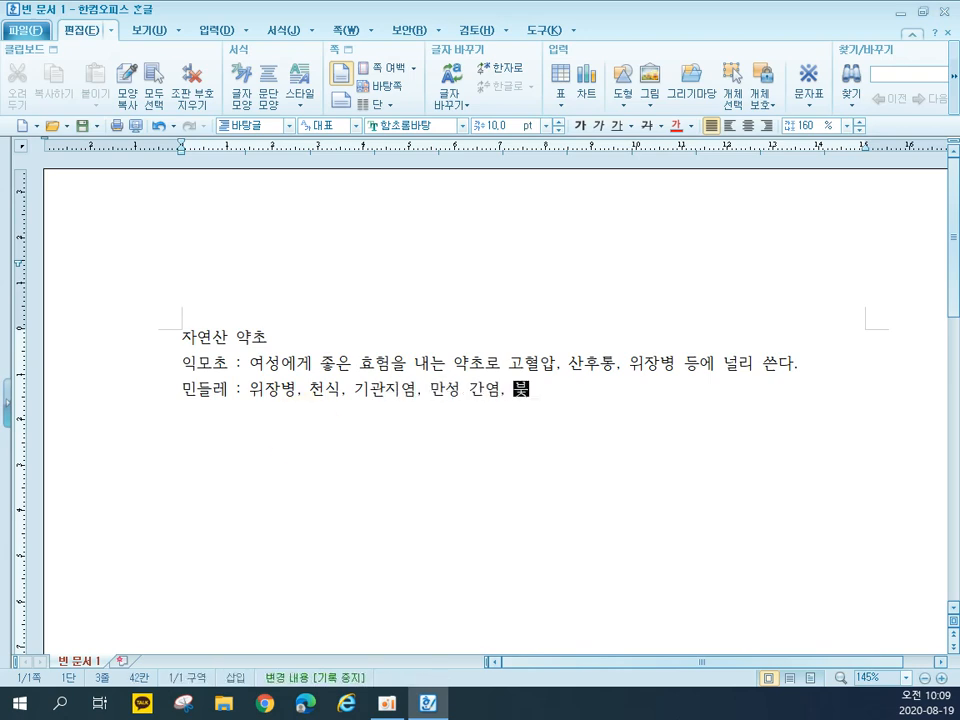
text(씀미새가 뛰어나)
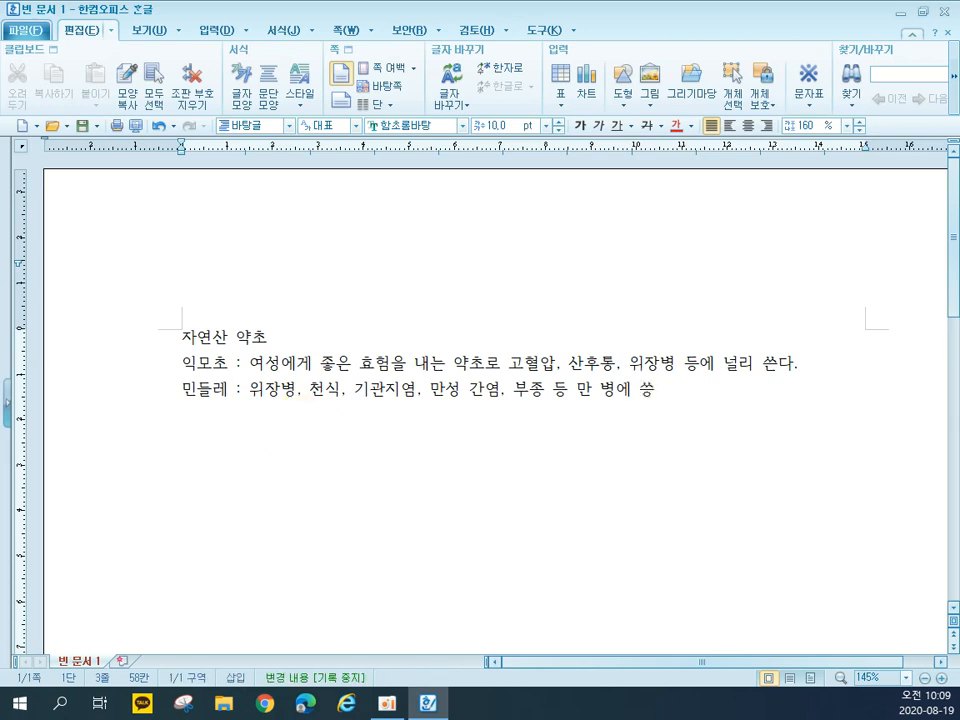
text(다.)
key(Return)
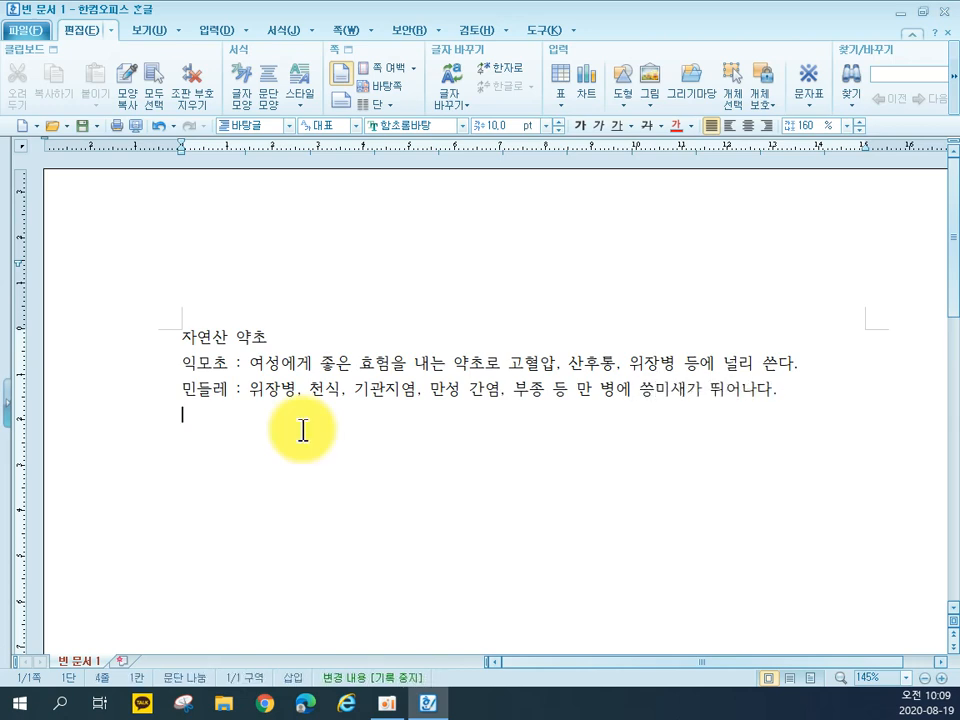
Step: Begin the fourth line with "까마중 : 소변을 잘 나오게 하고"
text(까마중)
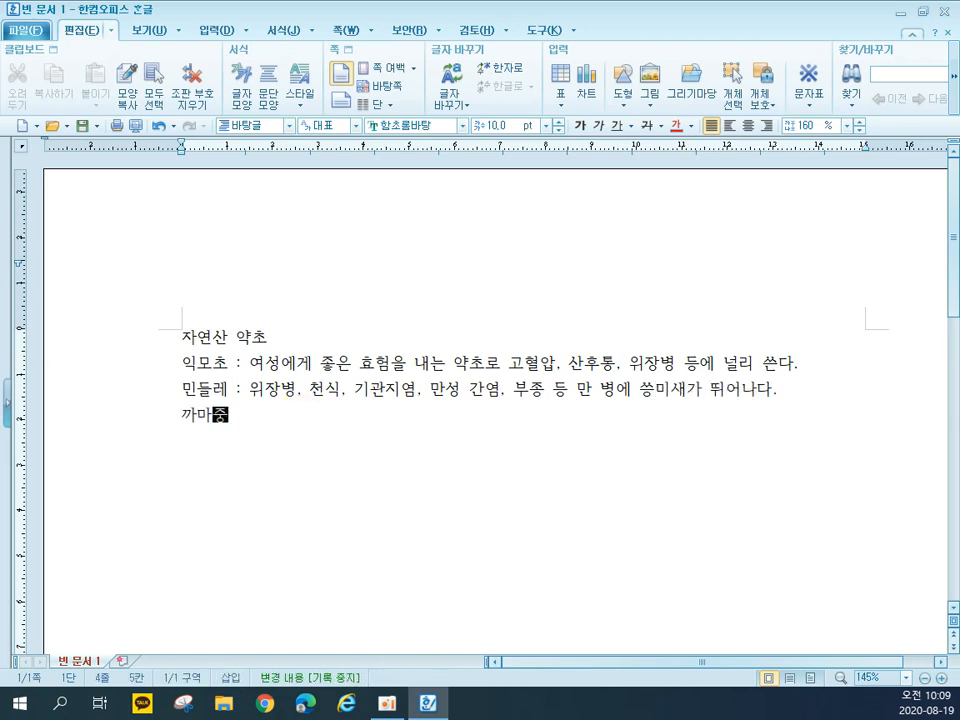
text( : 소벼을)
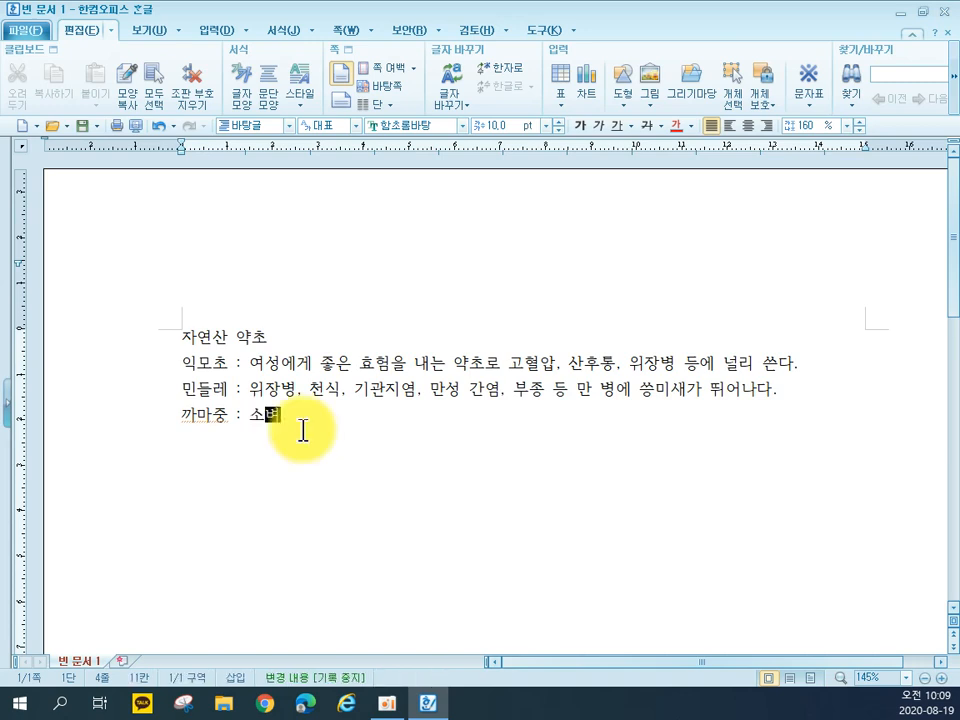
key(BackSpace)
text(ㄴㅇ)
key(BackSpace)
key(BackSpace)
key(BackSpace)
text(ㅂㅕㄴ을 잘 나오게 )
text(하고 )
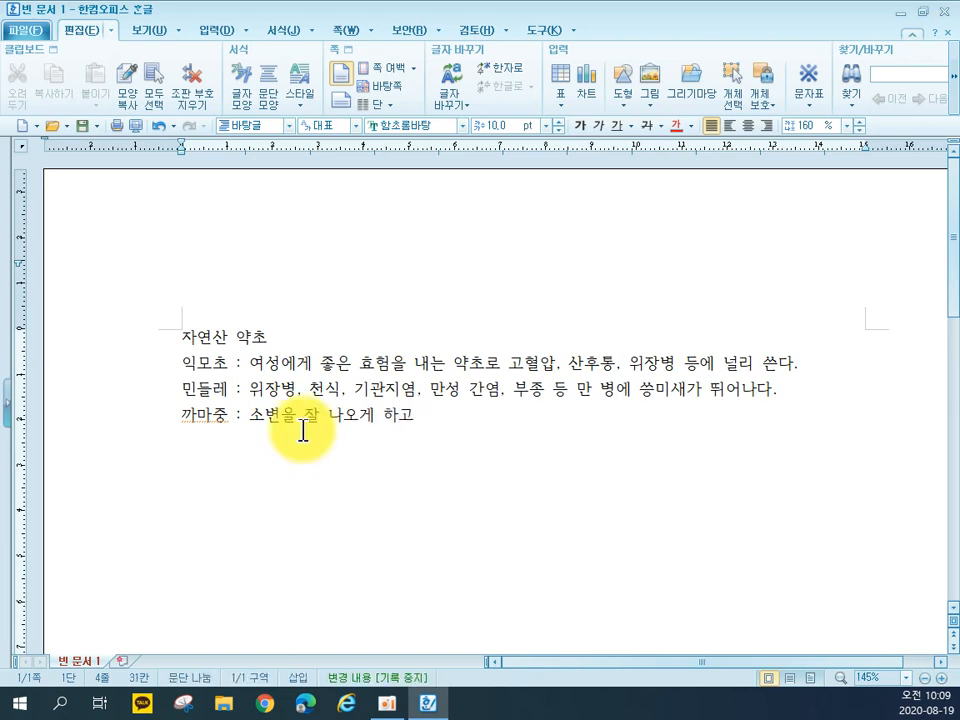
Step: Complete the 까마중 line with "부인병, 치질, 악창, 만성 기관지염, 항암 효과가 있다."
text(부인병, )
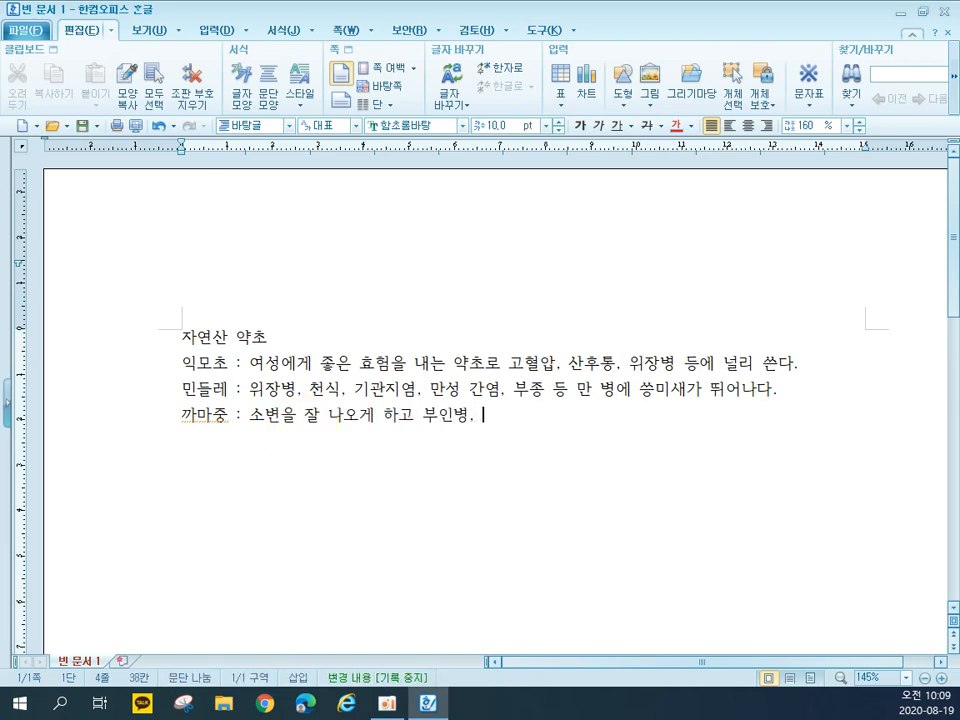
text(치질, 악창, )
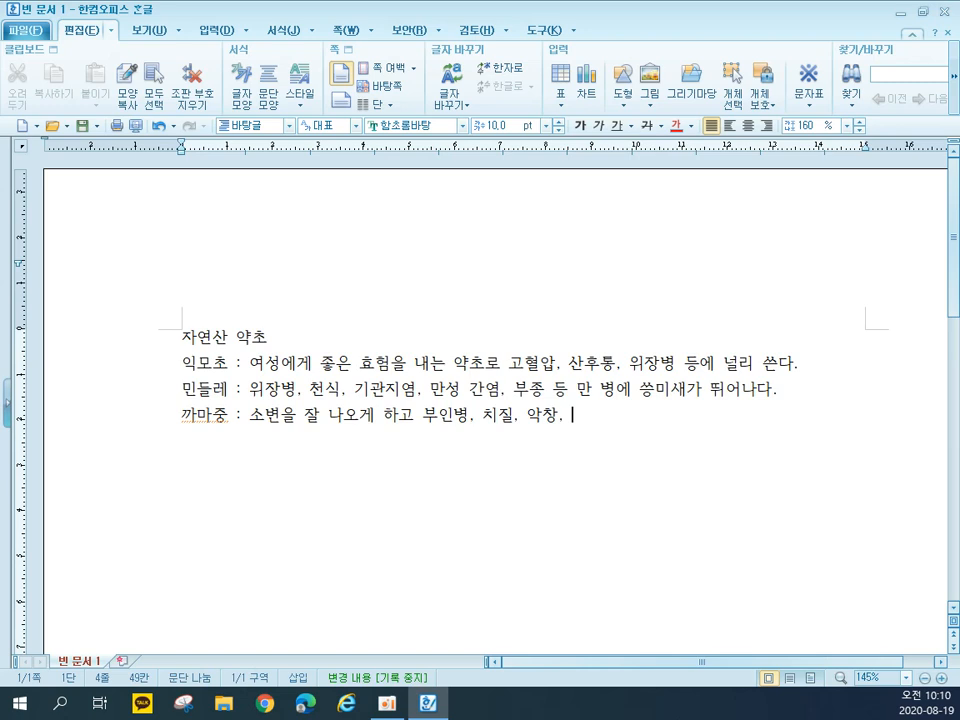
text(만성 기관지염)
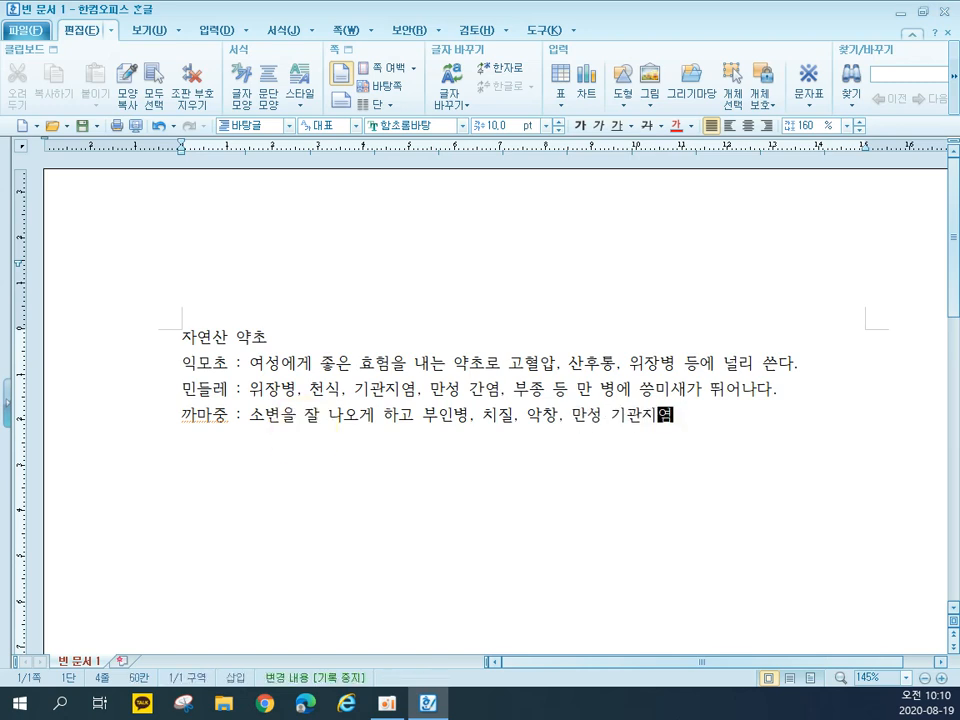
text(, )
text(항암)
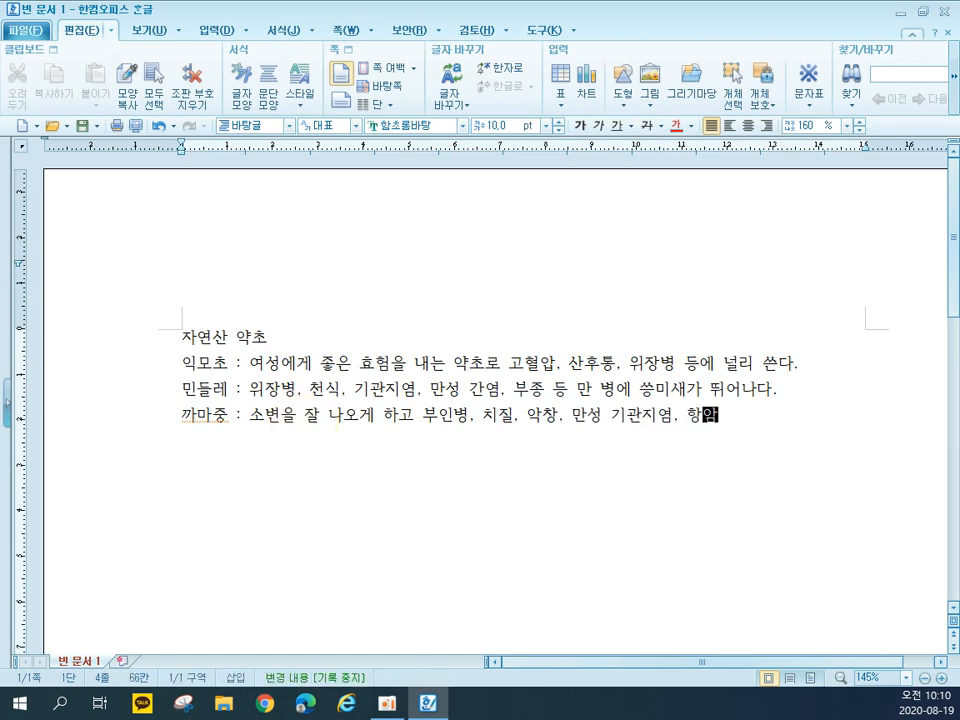
text( 효과가 이있다.)
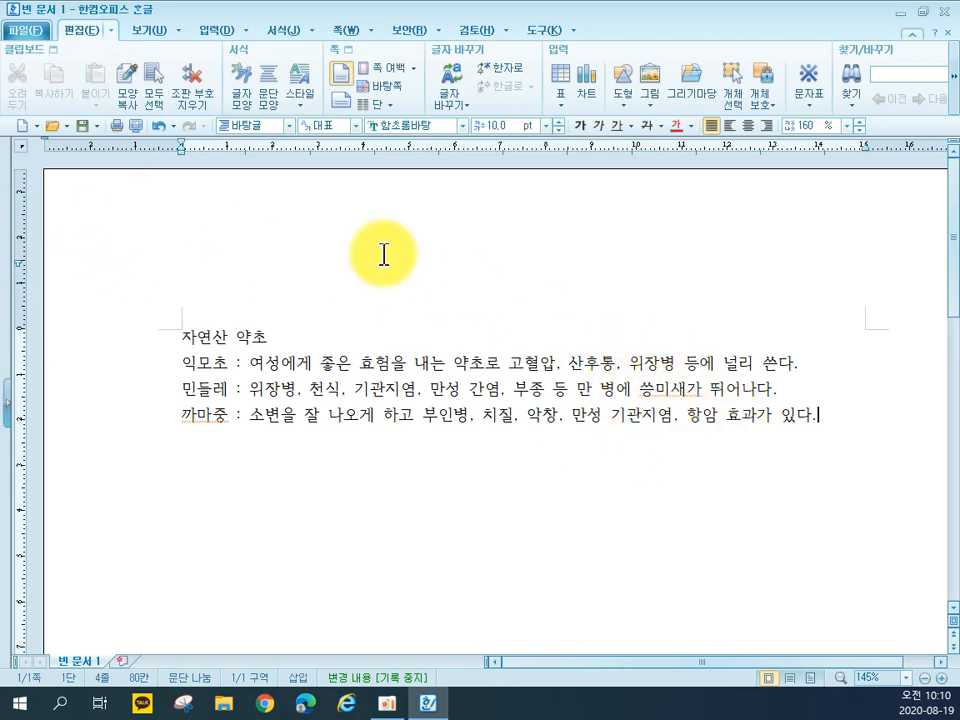
Step: Check the page in print preview at 100% zoom and return to editing
click(134, 129)
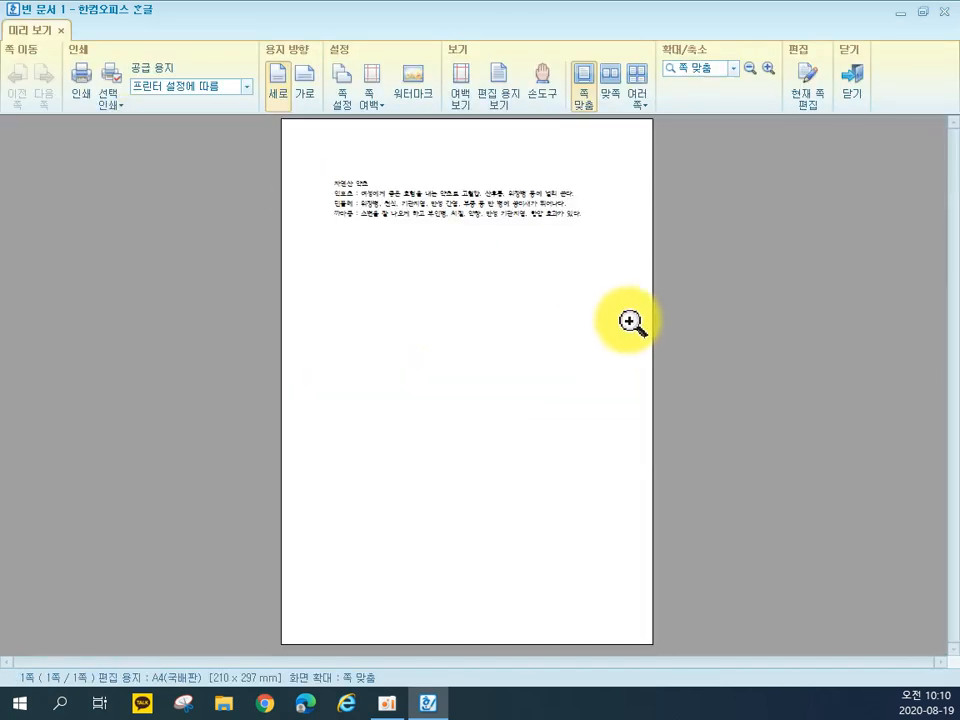
click(531, 231)
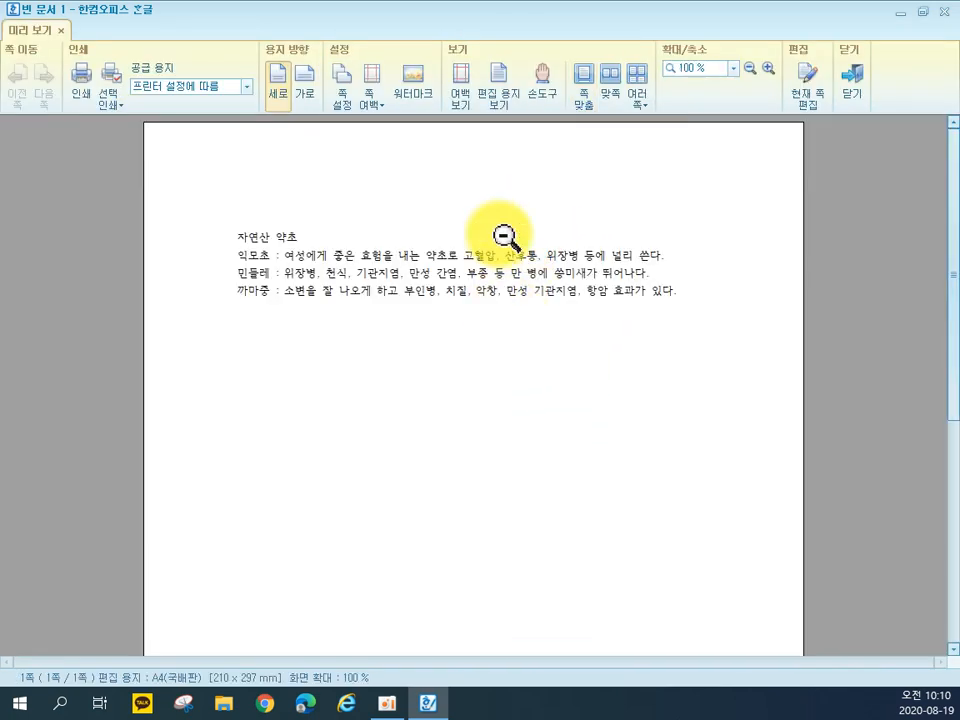
click(848, 86)
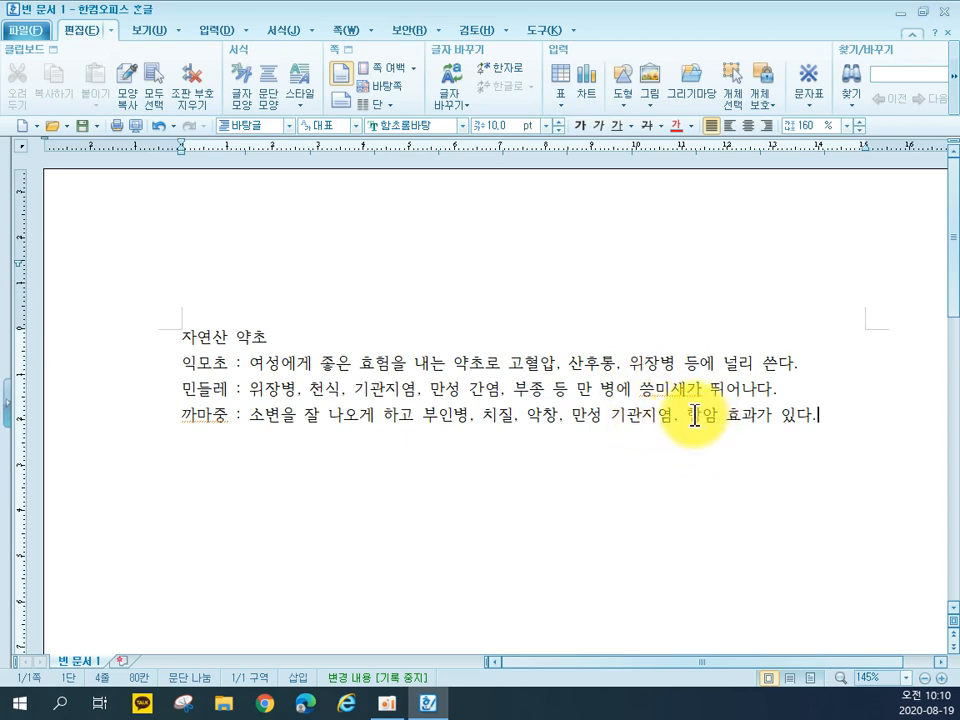
Step: Correct the misspelled word "씅미새가" in the 민들레 line to "쓰임새가"
click(641, 394)
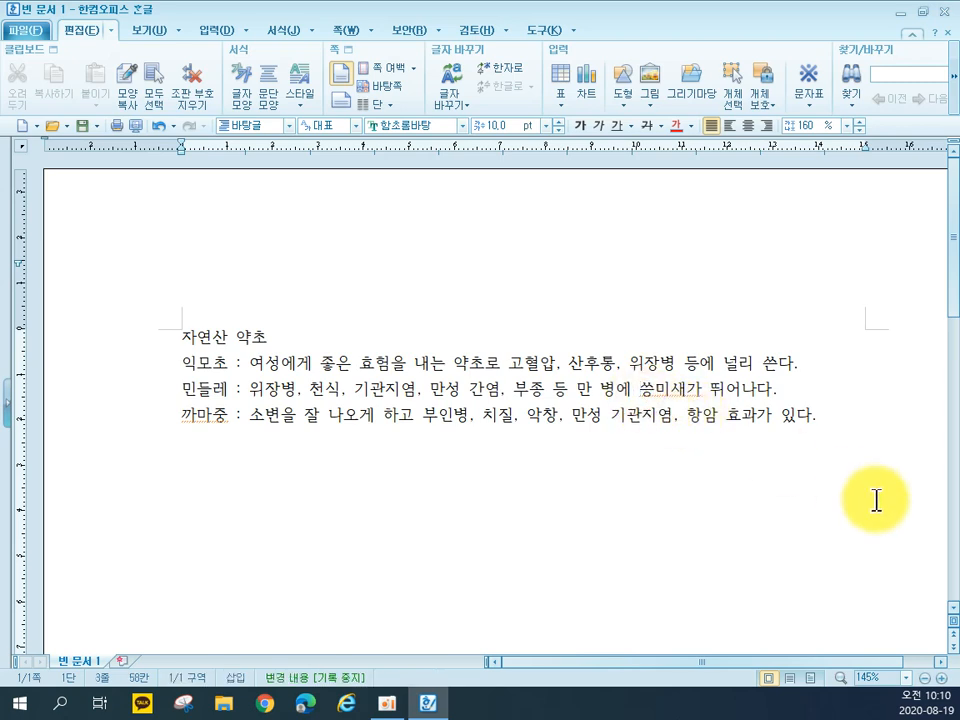
key(Delete)
key(Delete)
text(쓰이)
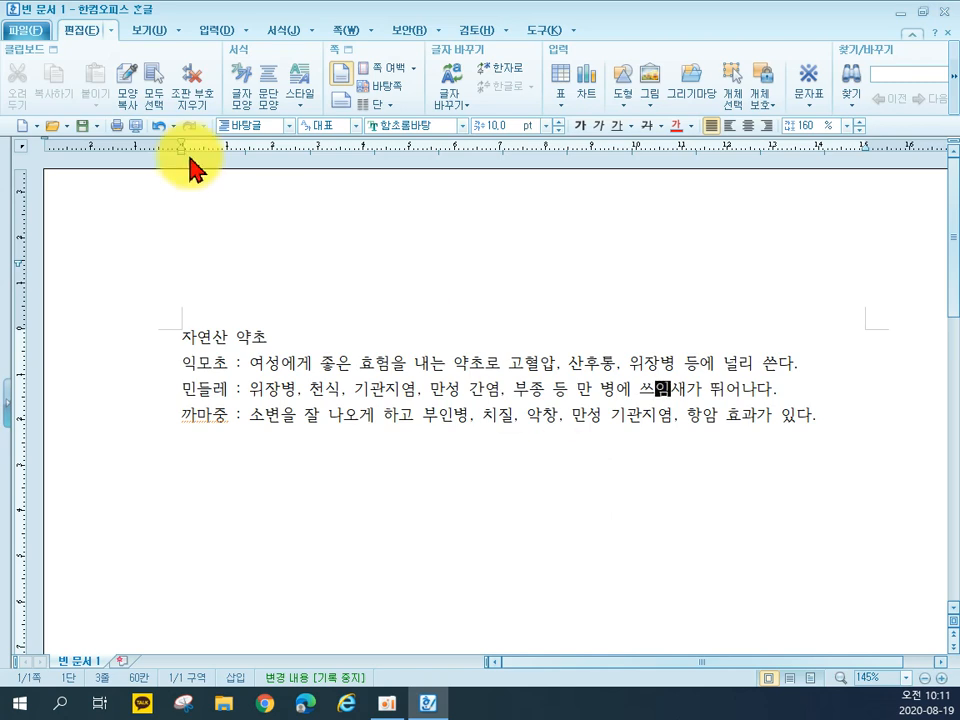
click(20, 32)
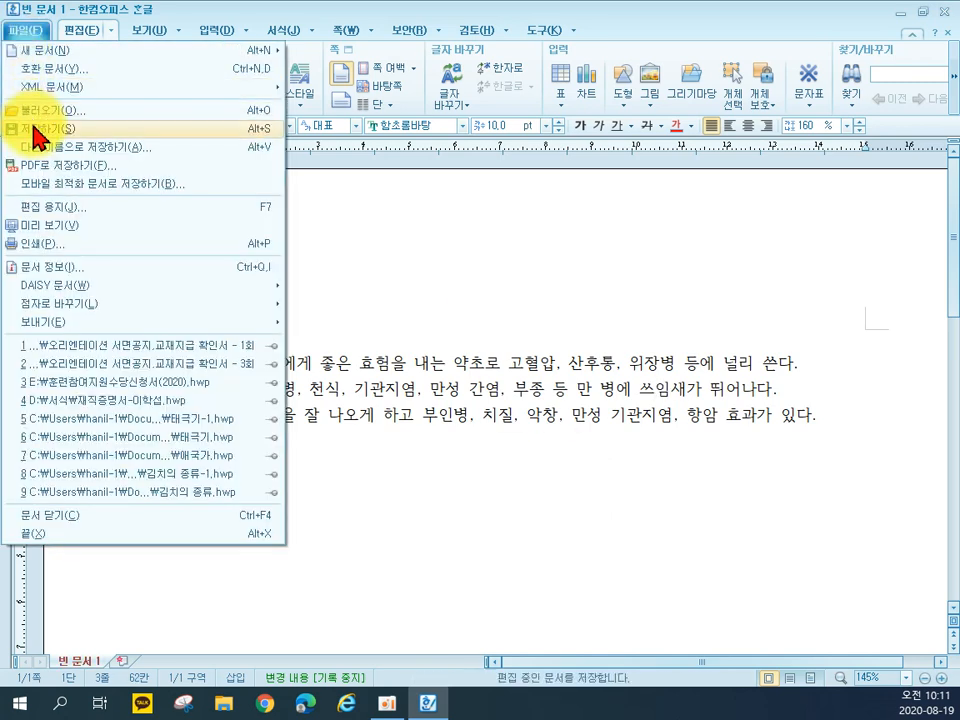
click(470, 388)
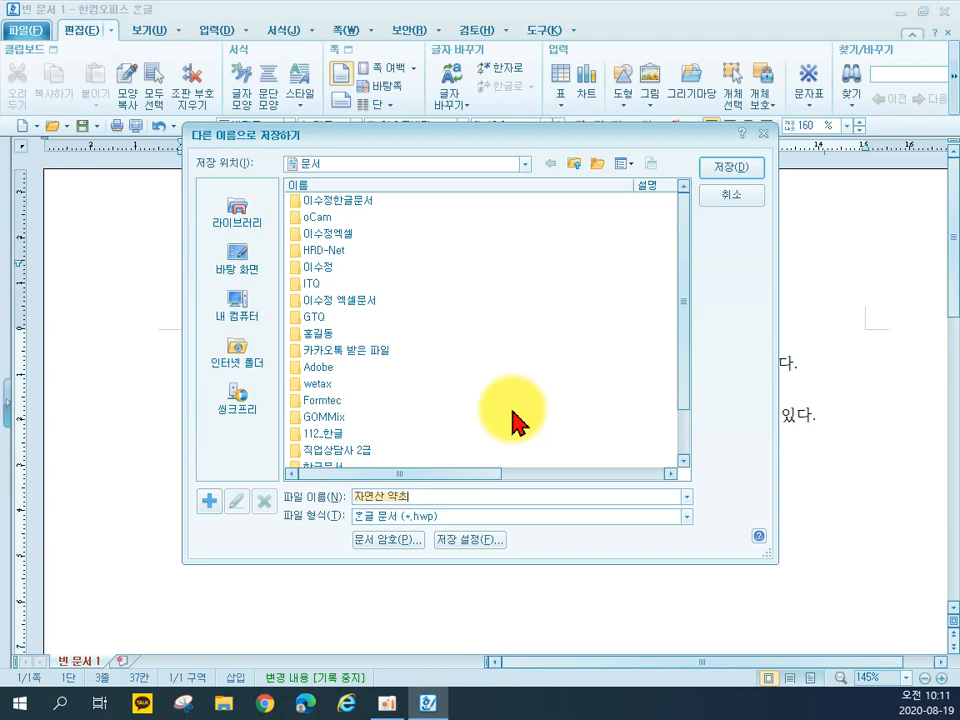
click(752, 200)
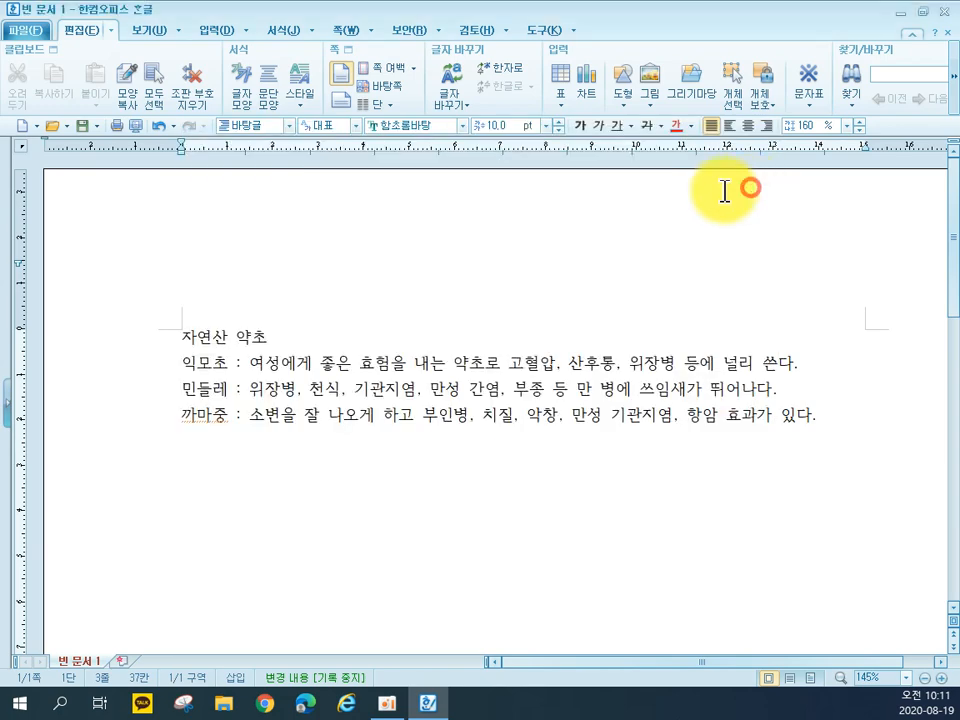
Step: Save the document as 자연산 약초 in a new folder named 한일한글 inside the Documents folder
click(28, 30)
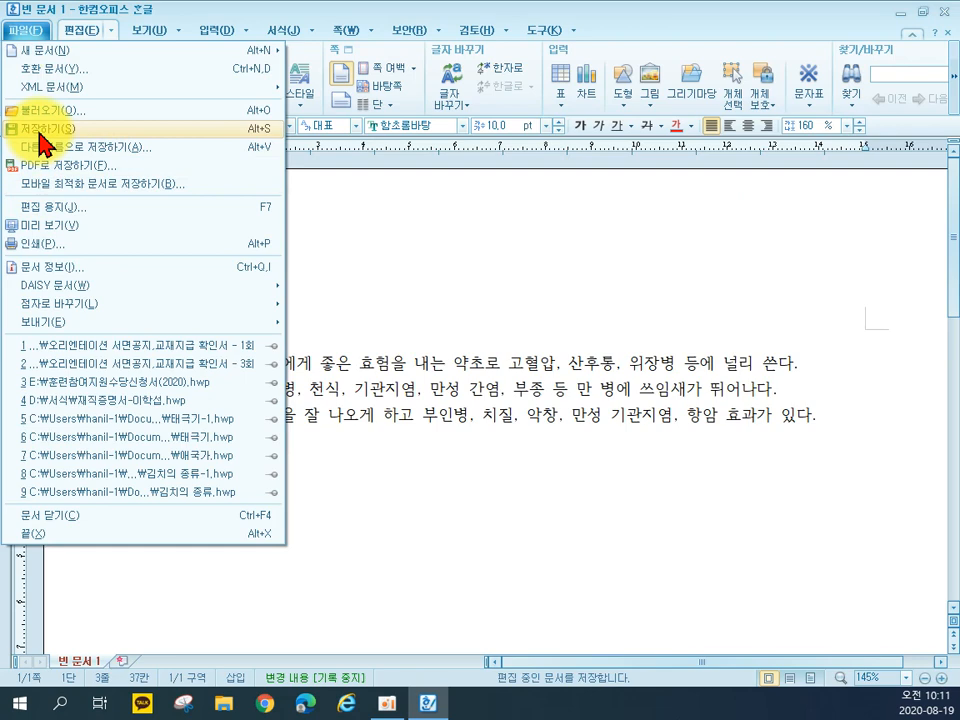
click(42, 130)
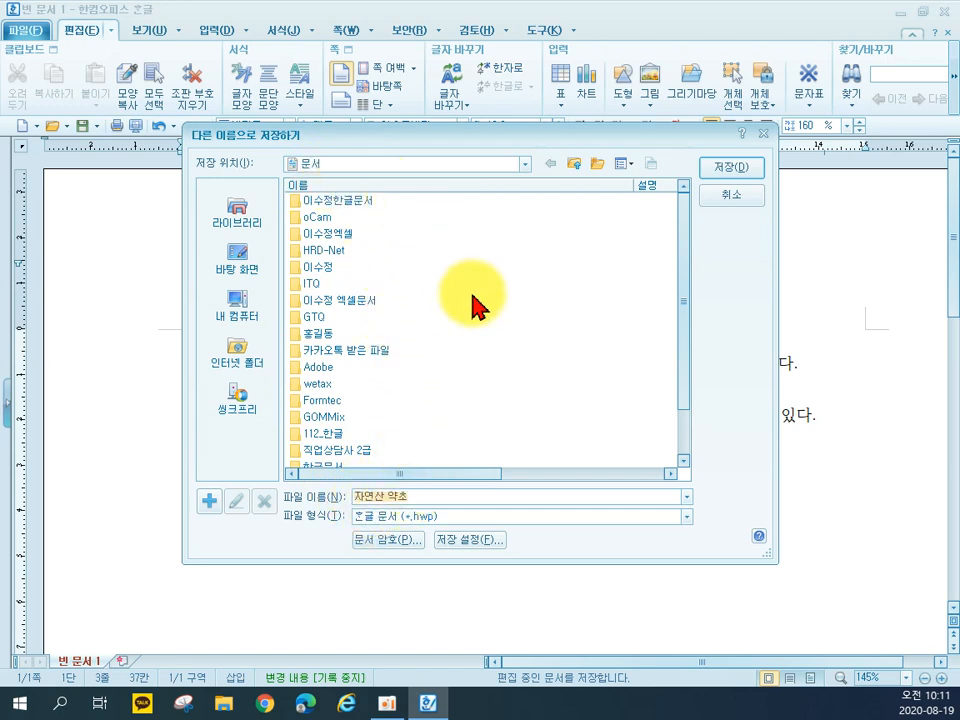
click(600, 165)
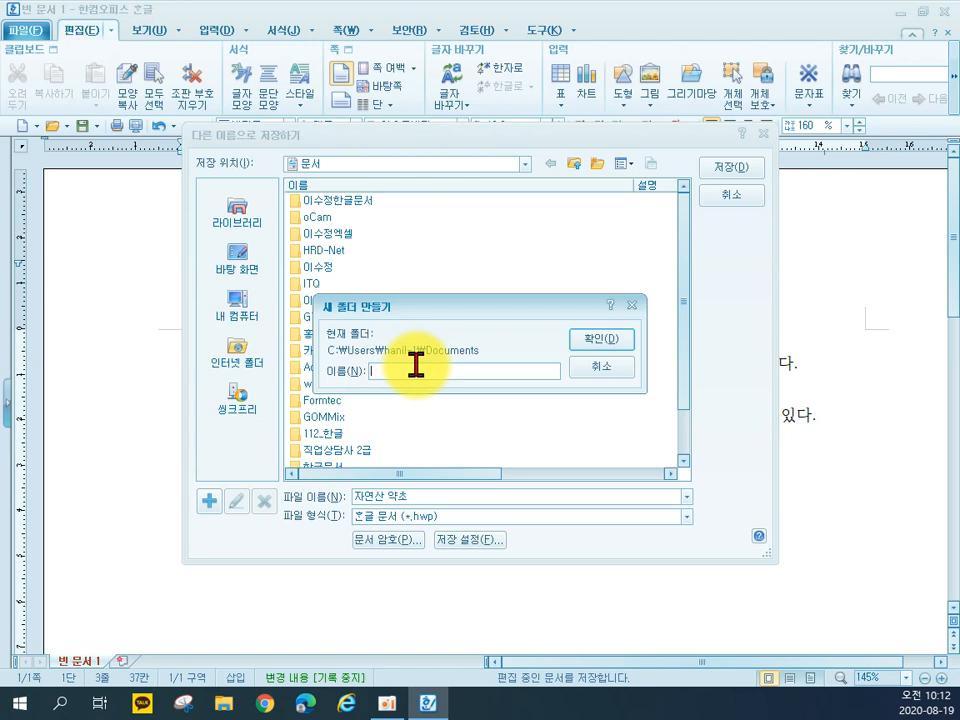
text(한일한)
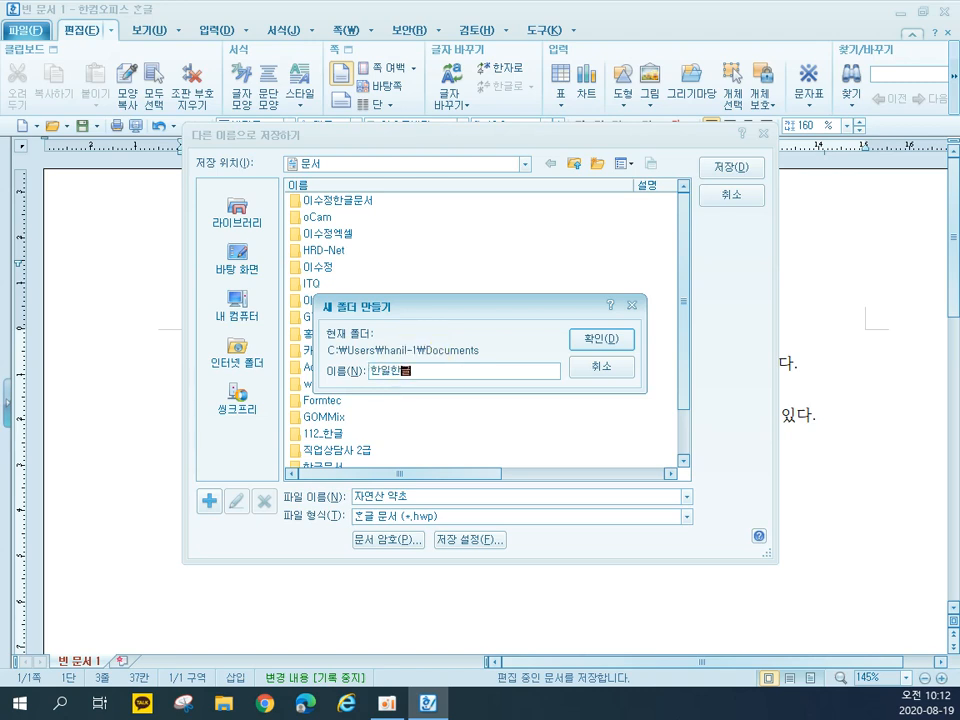
text(글)
click(586, 340)
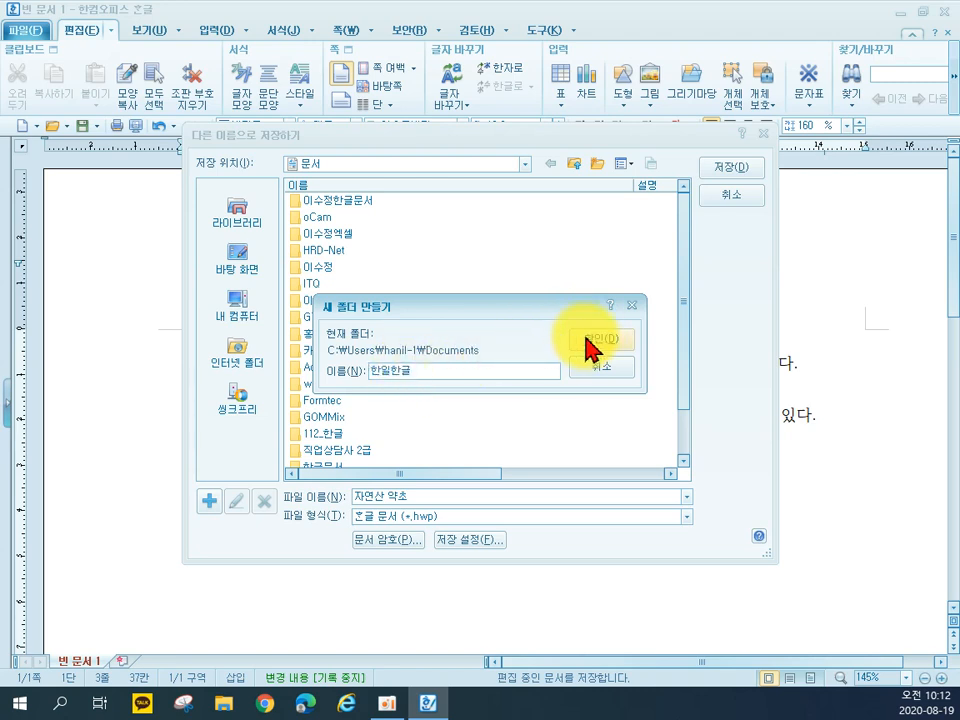
click(589, 343)
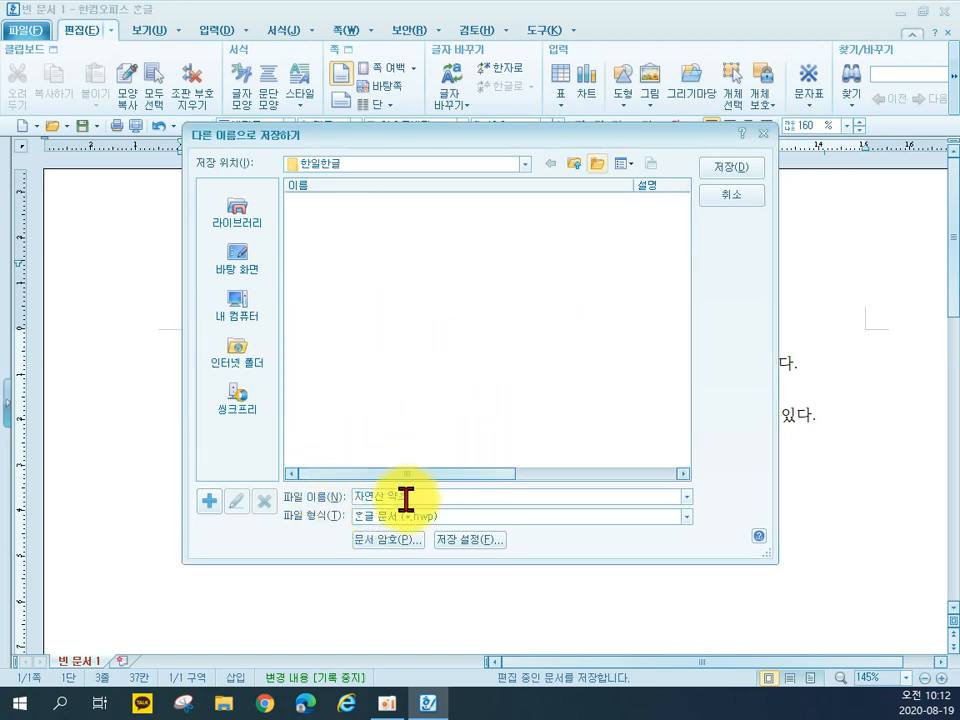
click(740, 178)
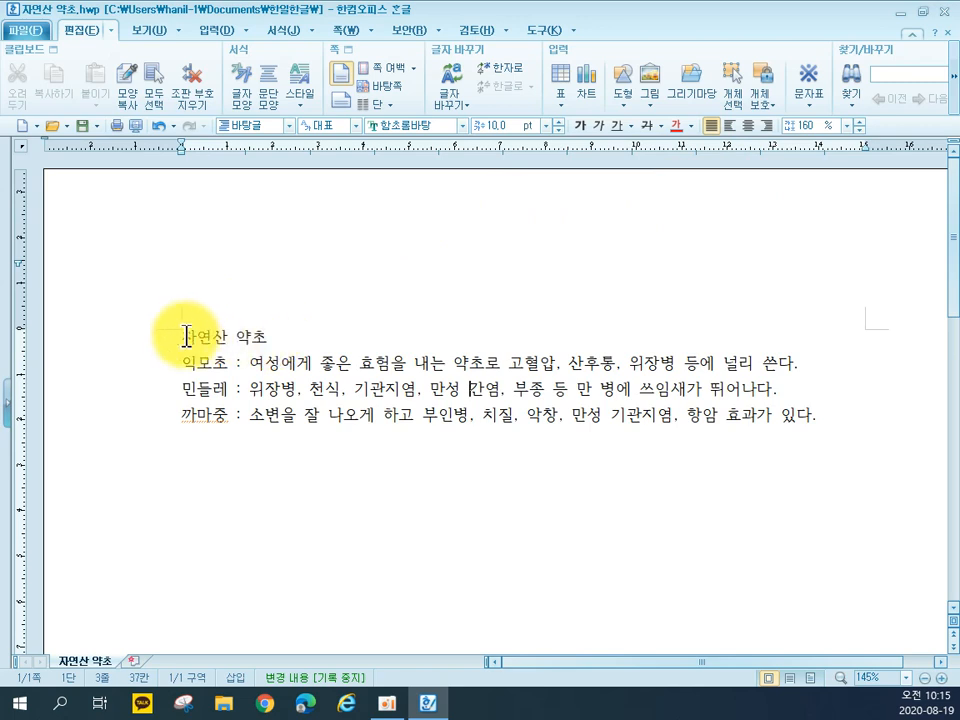
Step: Try selecting the title 자연산 약초 both as a stretch of text and as a whole line
drag(182, 336, 266, 333)
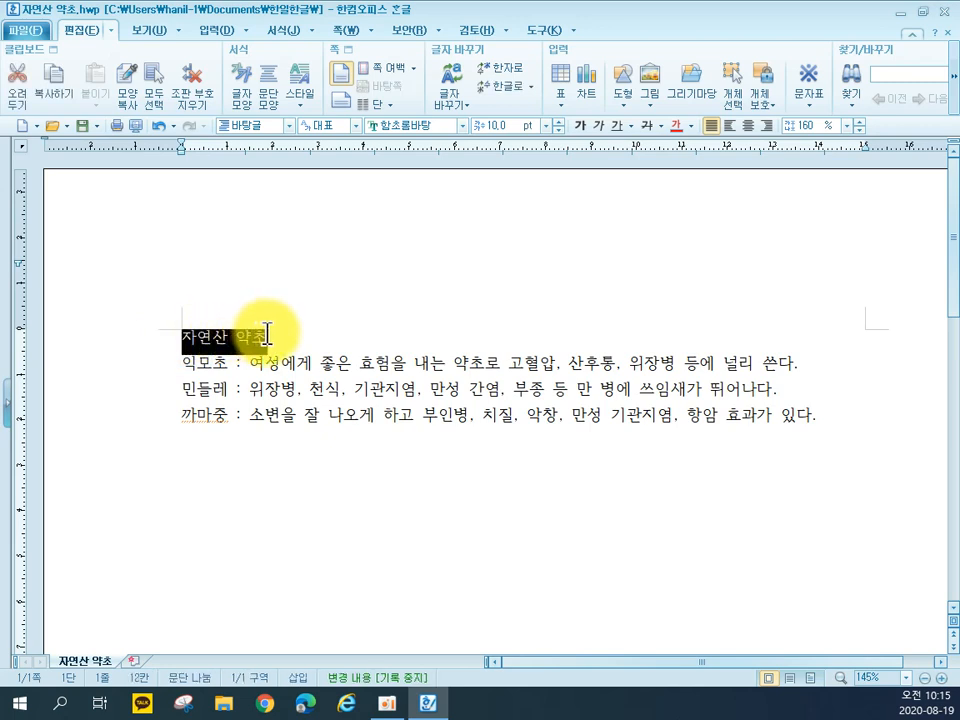
click(266, 333)
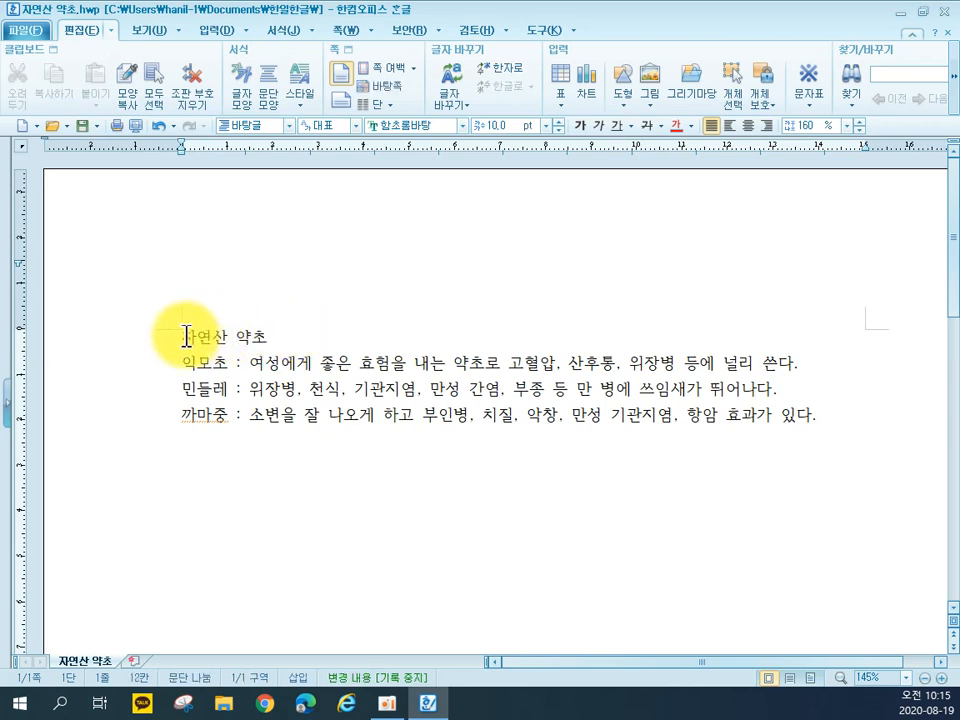
drag(183, 333, 260, 330)
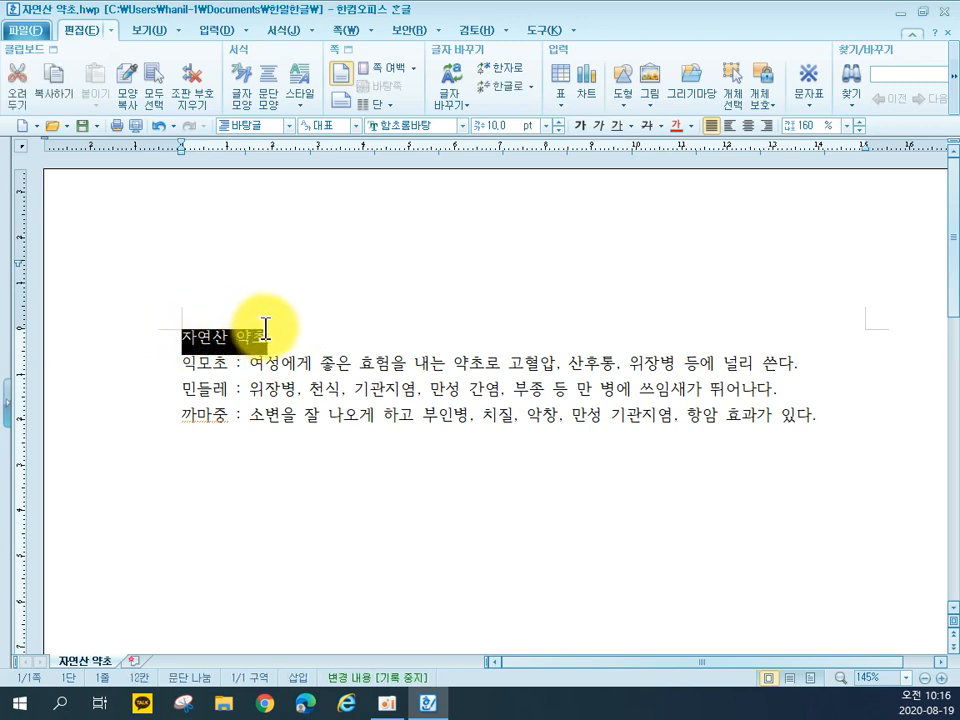
click(285, 332)
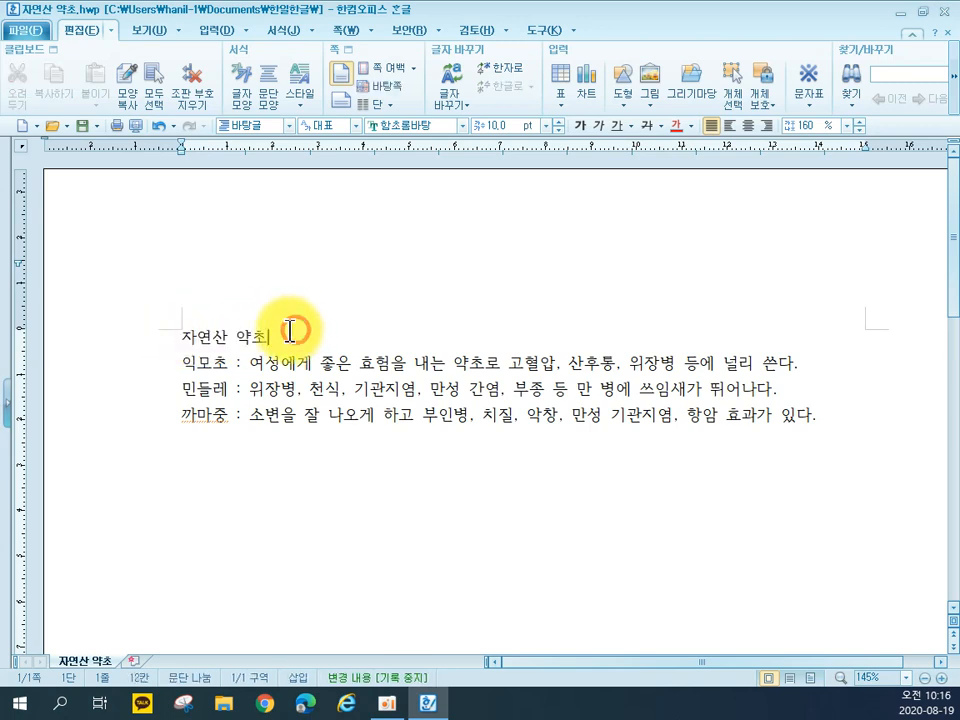
click(162, 335)
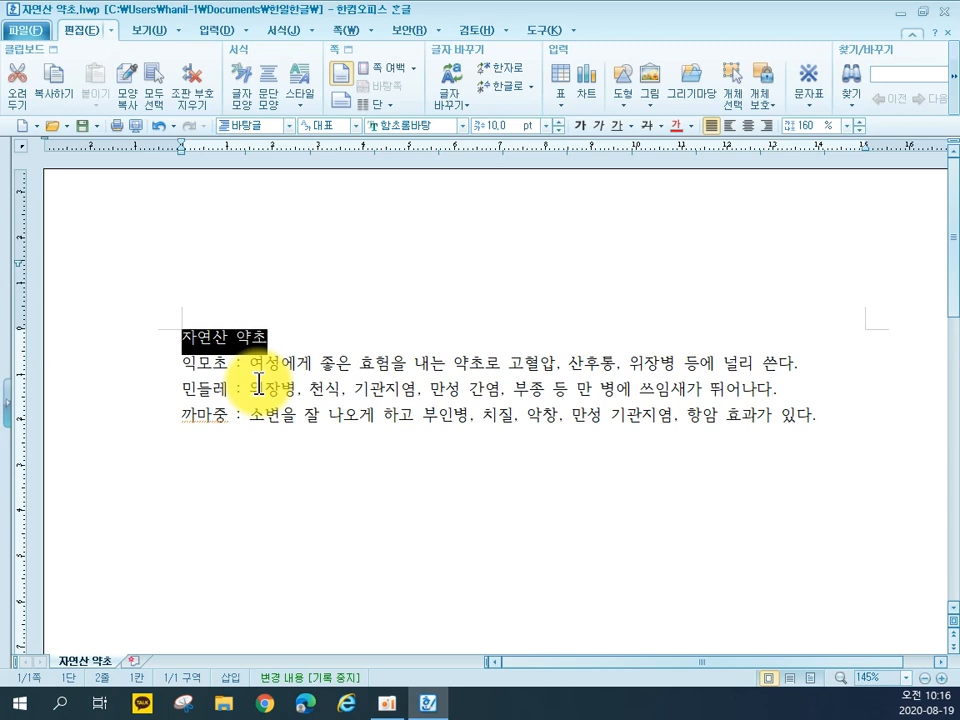
click(305, 30)
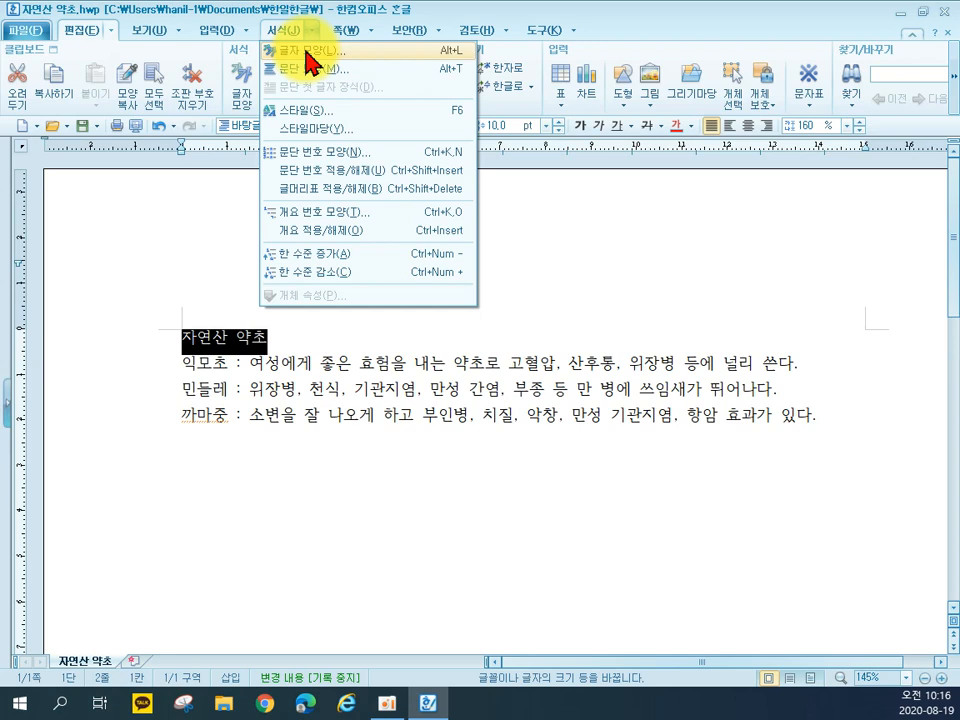
click(226, 251)
drag(180, 337, 261, 336)
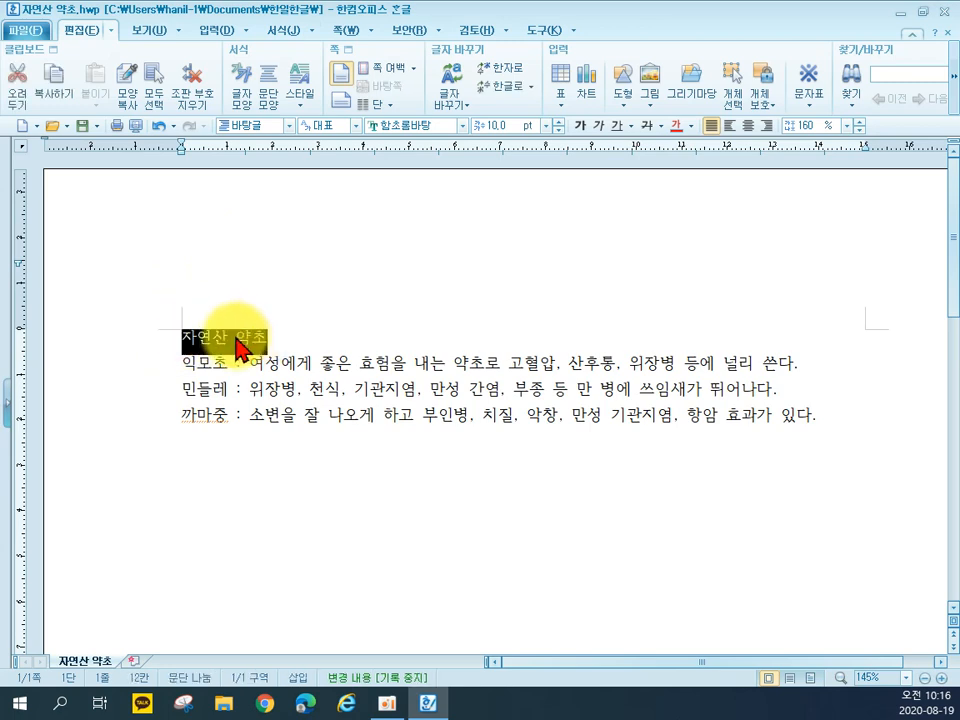
right_click(240, 340)
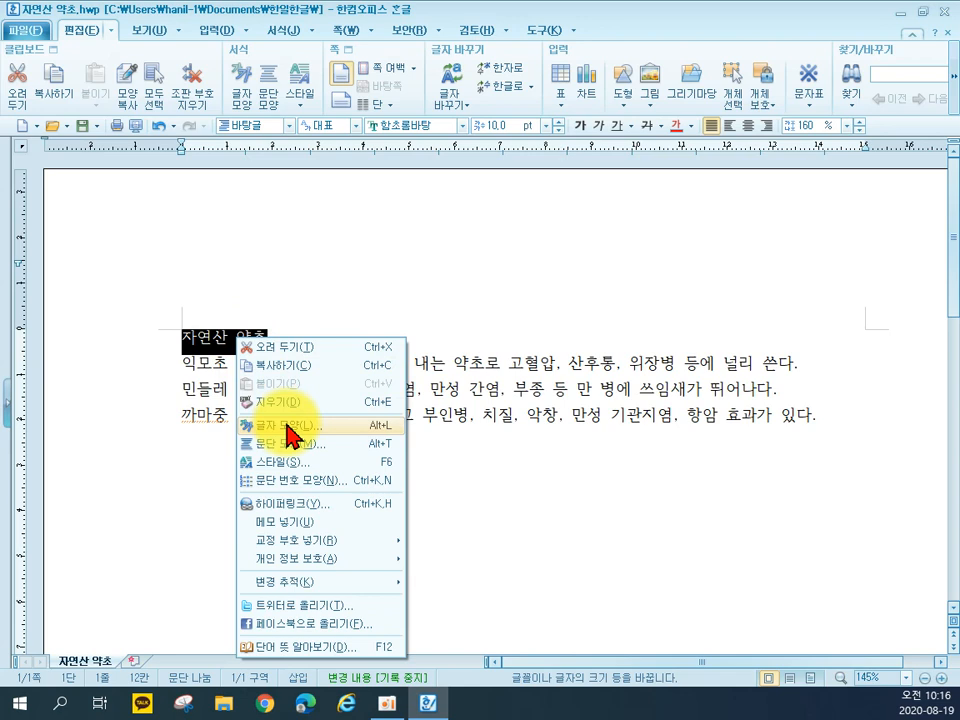
click(457, 343)
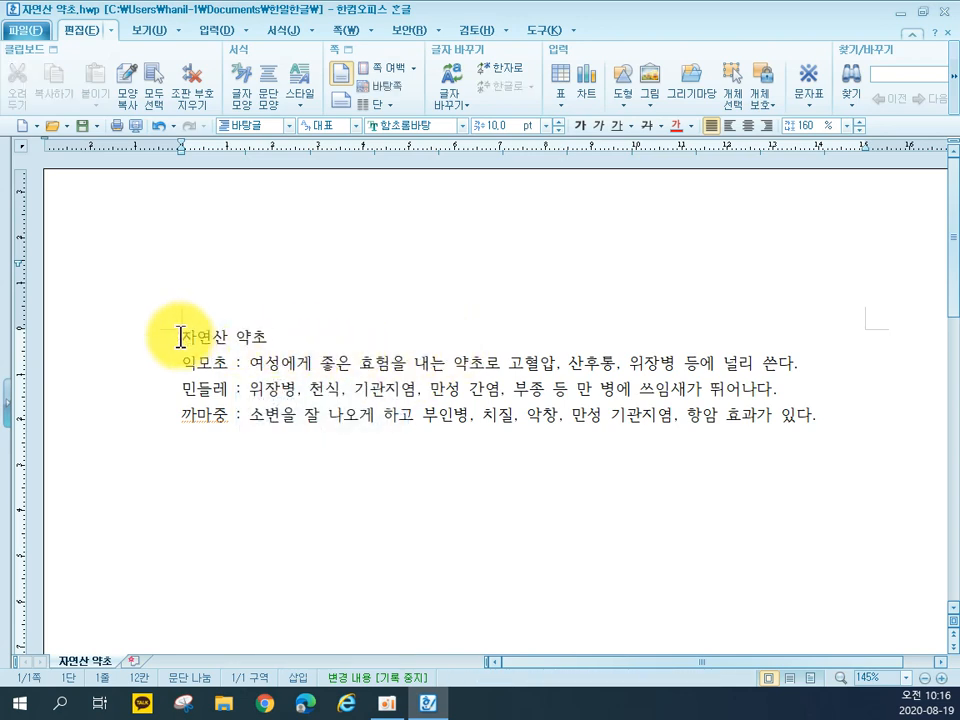
Step: Select the title 자연산 약초 and view its character formatting options (글자 모양)
drag(183, 337, 270, 338)
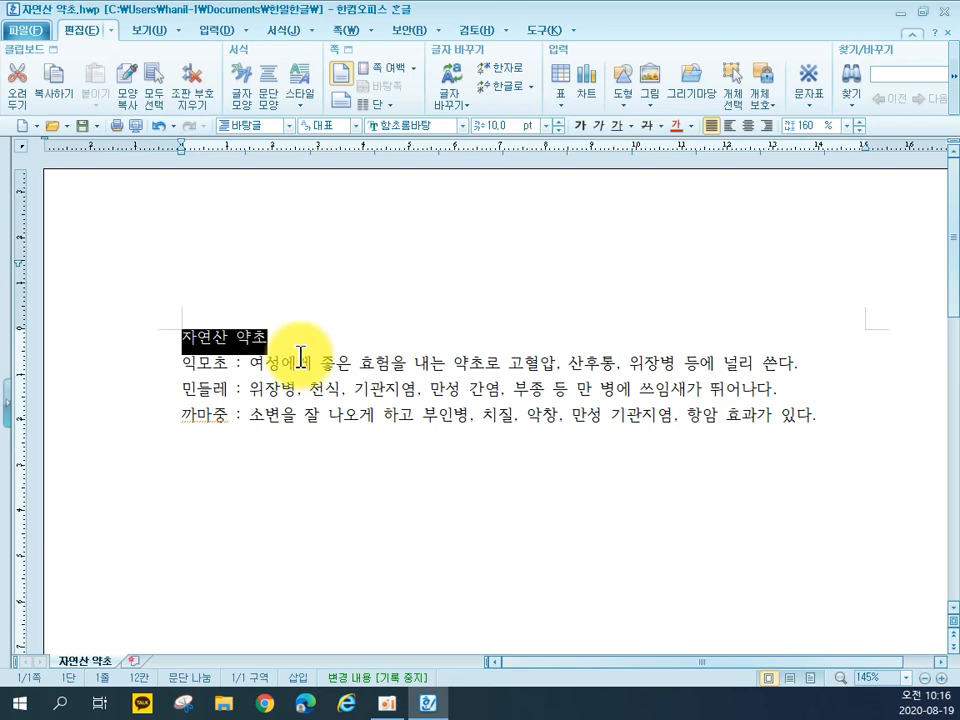
key(alt+l)
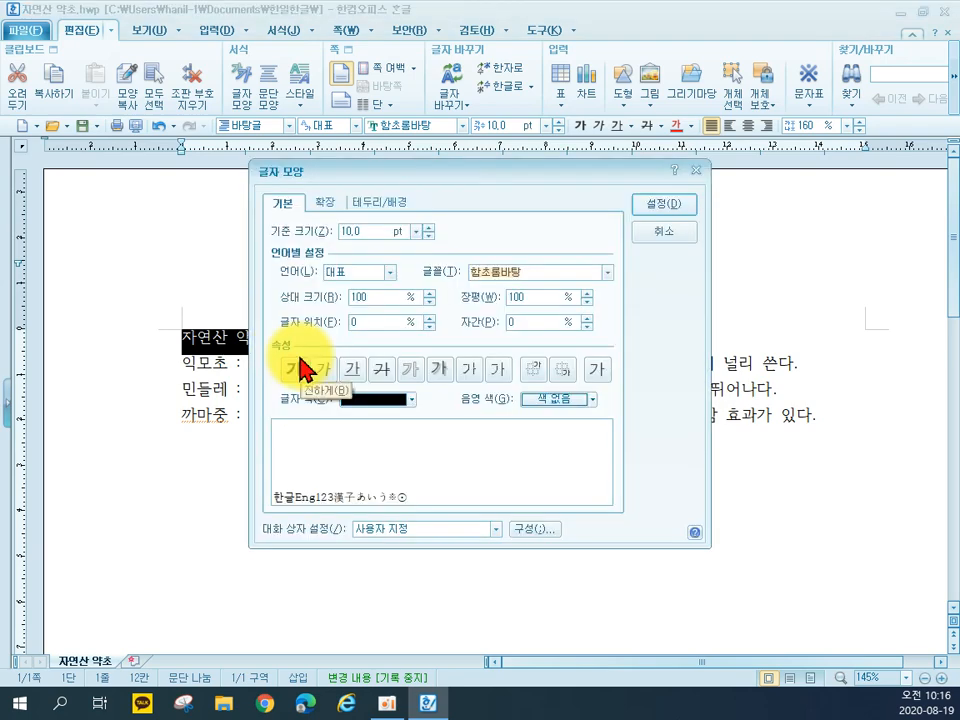
click(658, 206)
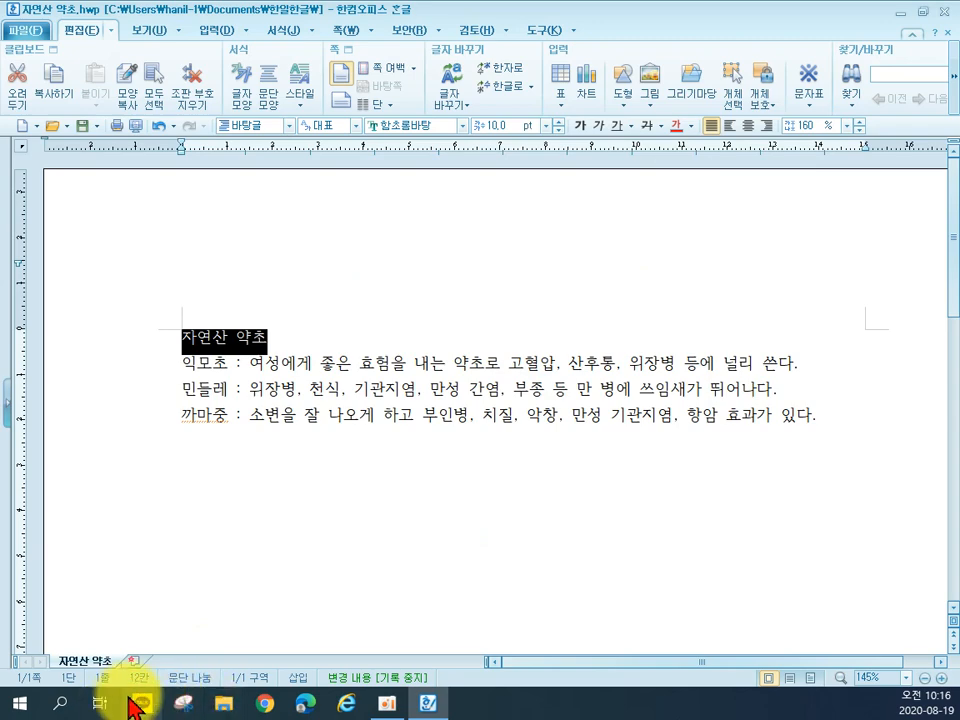
Step: Find and open Windows Notepad (메모장) and place its window so the document's title stays in view
click(62, 705)
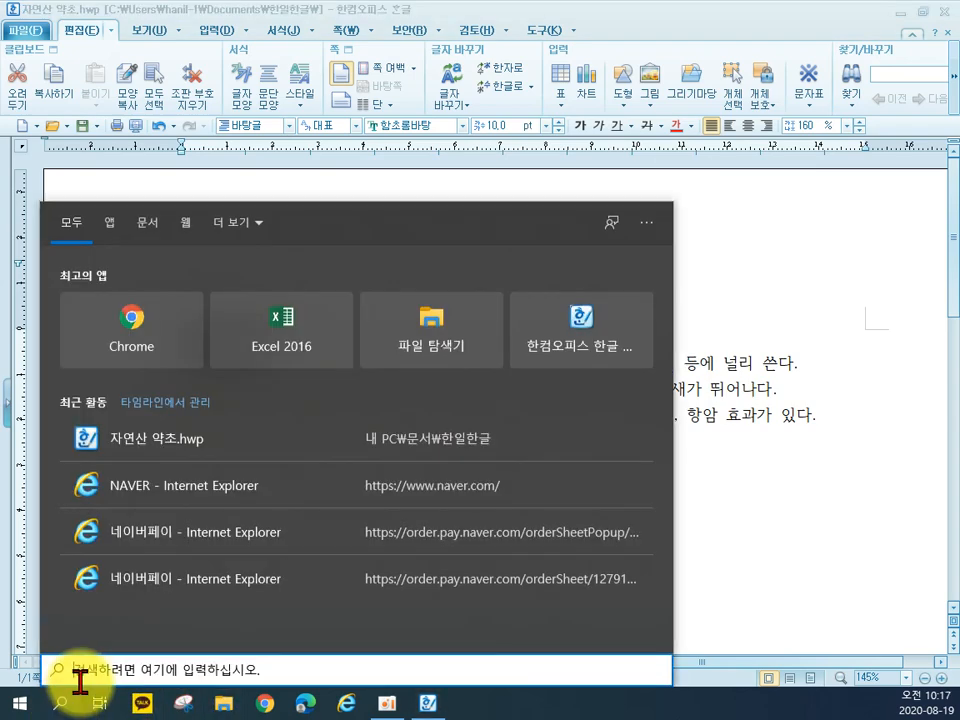
text(a)
key(BackSpace)
text(메모장)
key(Return)
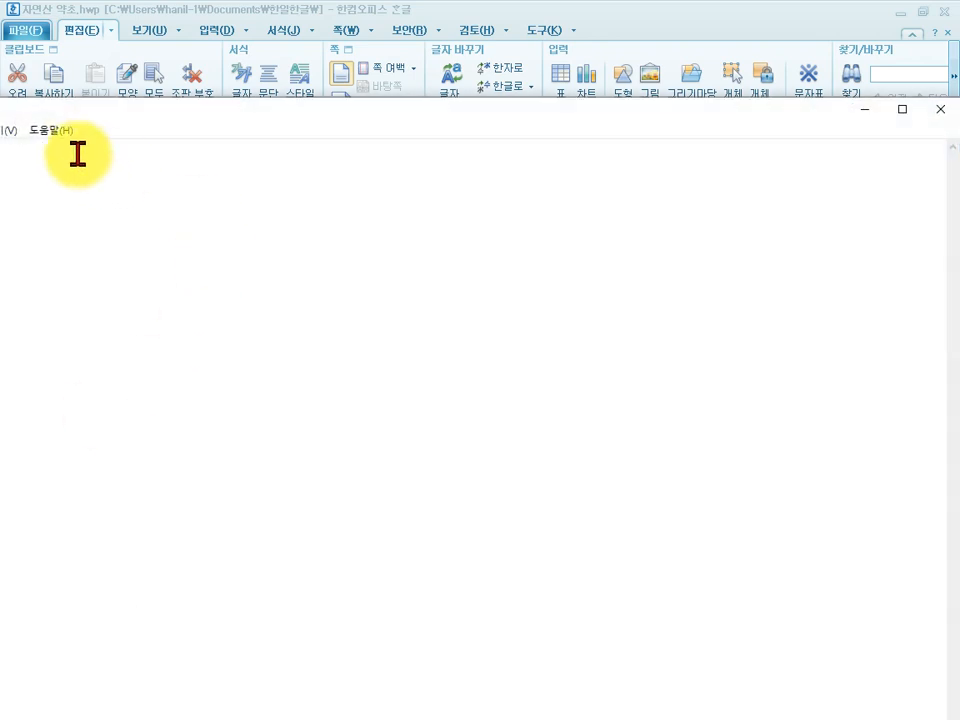
drag(115, 113, 789, 311)
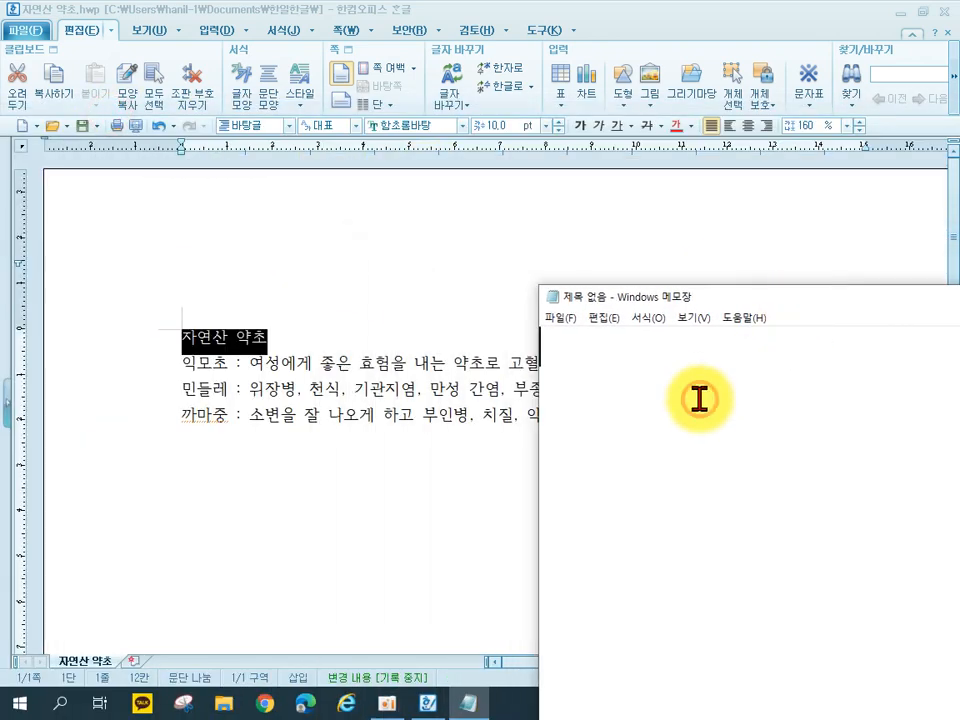
Step: Write the note "글자모양 : Alt + L" on the first line
text(rm)
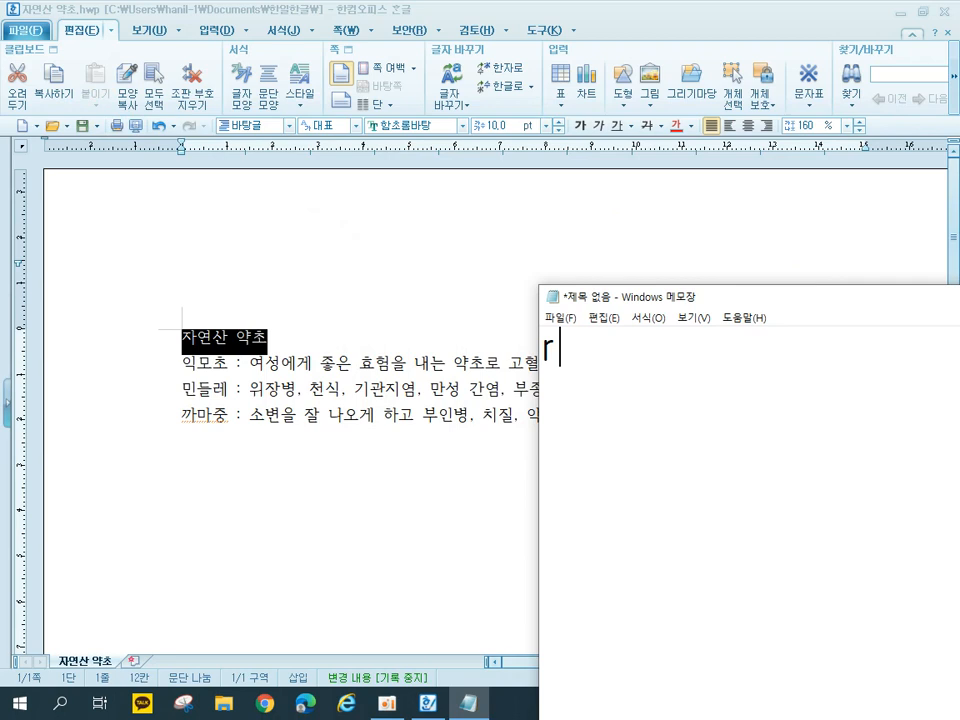
key(BackSpace)
key(BackSpace)
text(글자모양 :)
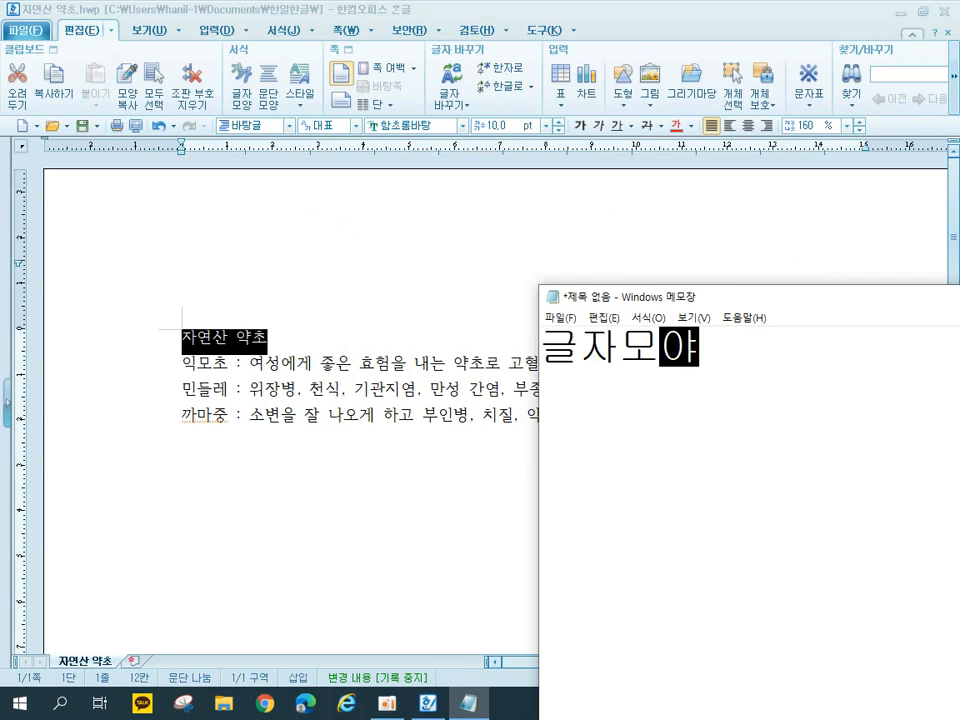
text( Alt )
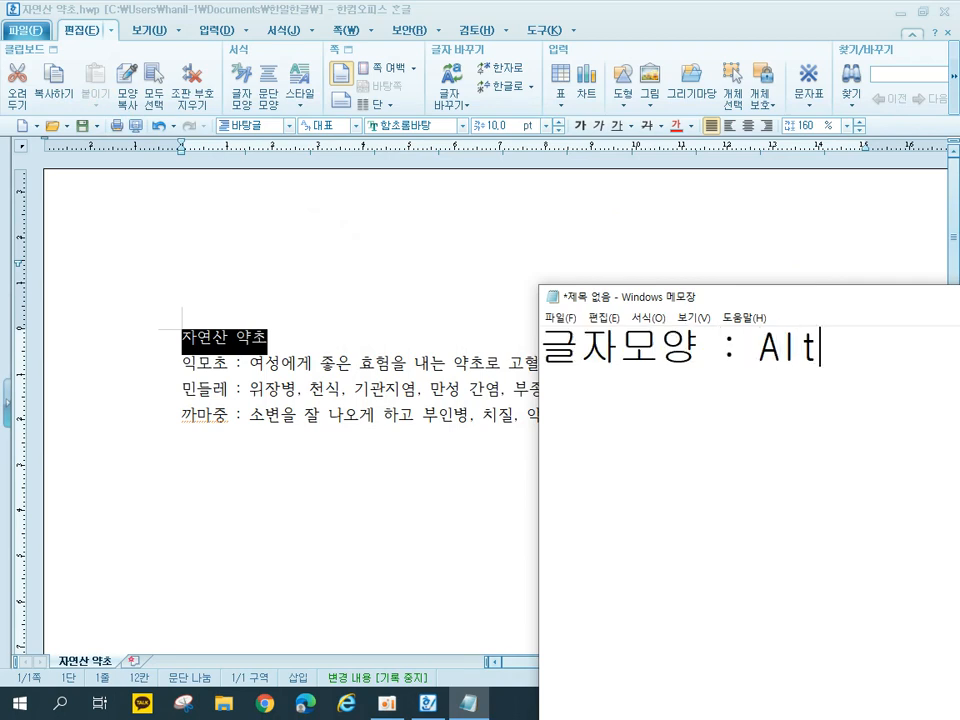
text(+l)
key(BackSpace)
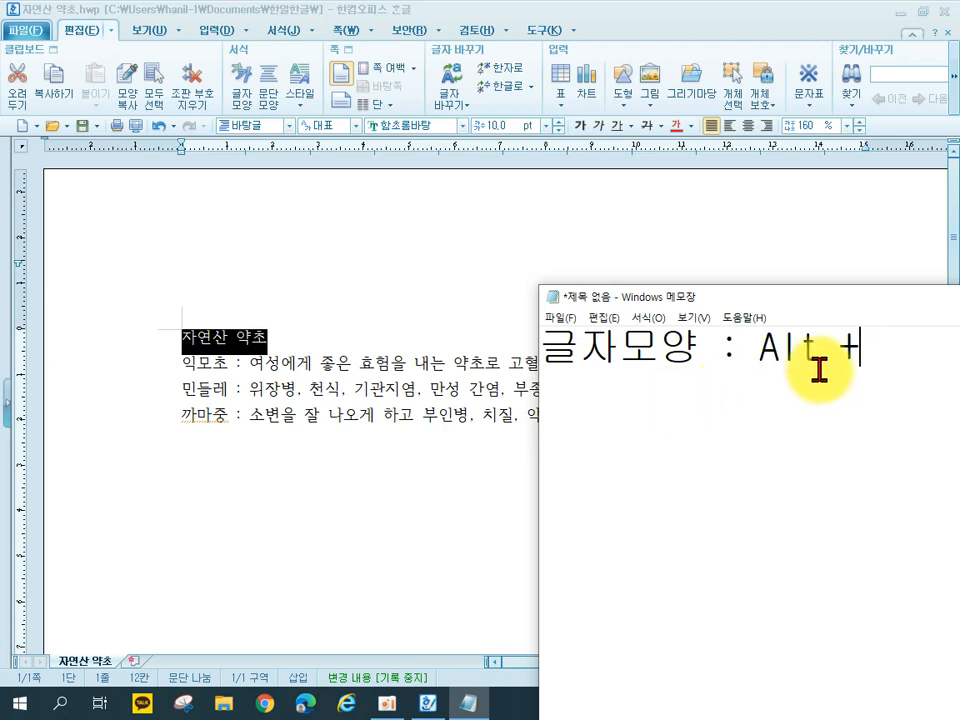
text(L:)
key(BackSpace)
key(BackSpace)
text(L)
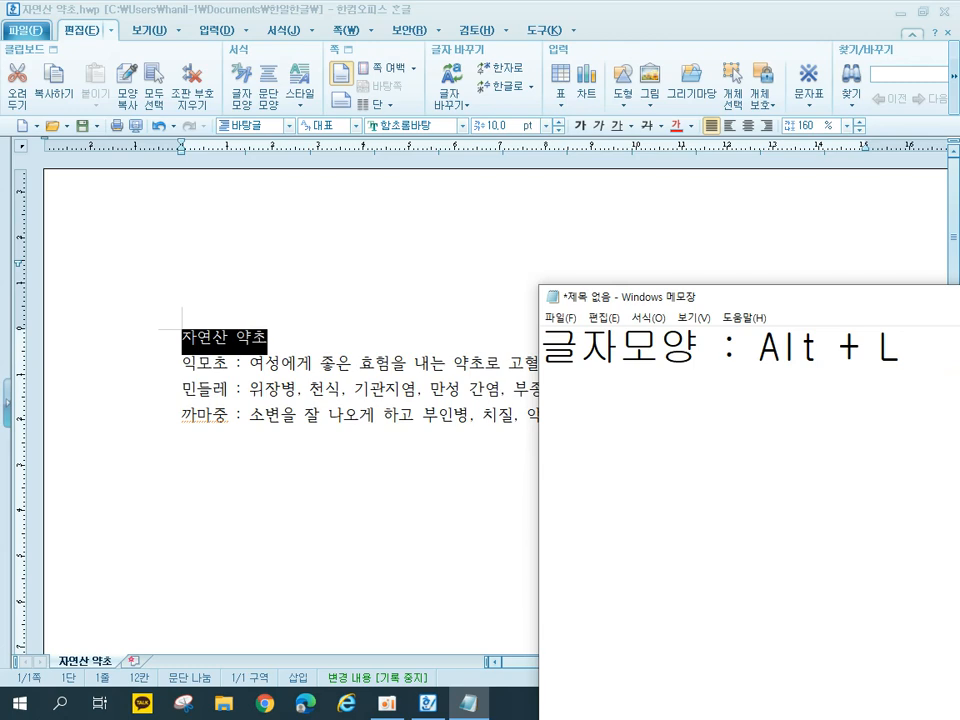
Step: Begin the second line of the note with "문단모양 : ALT"
text(an)
key(BackSpace)
key(BackSpace)
text(문ㄷ)
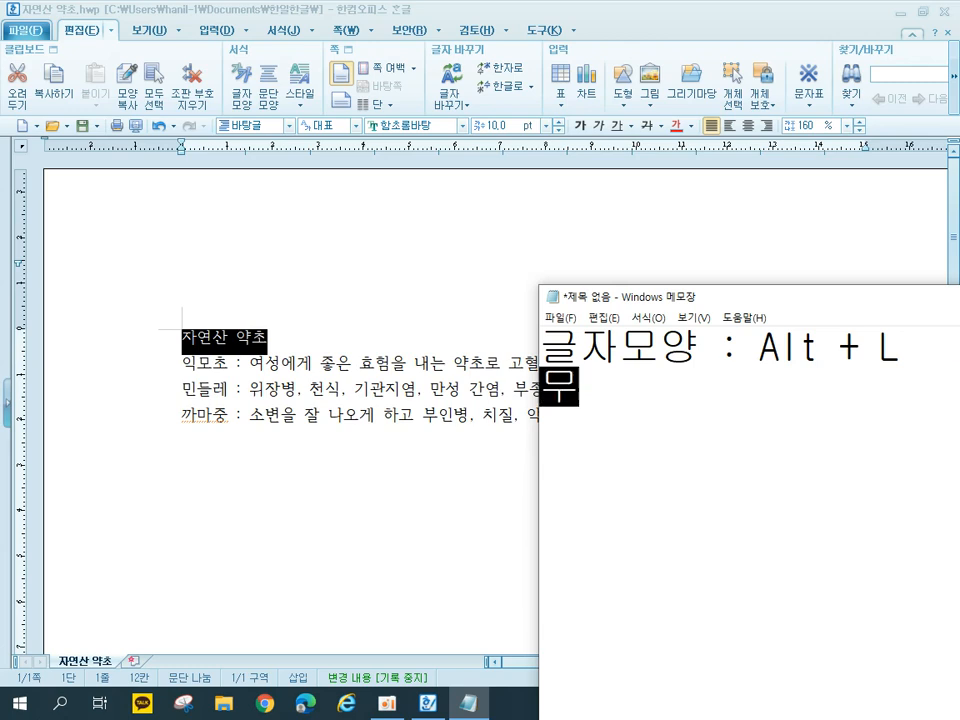
text(ㅏㄴ모양)
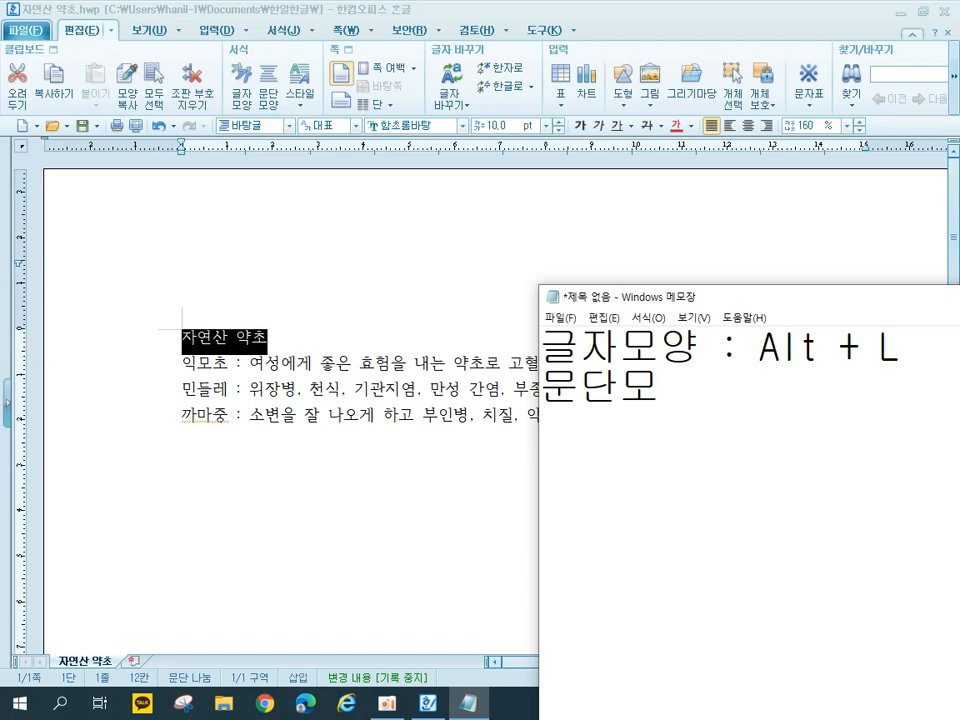
text( : ALT)
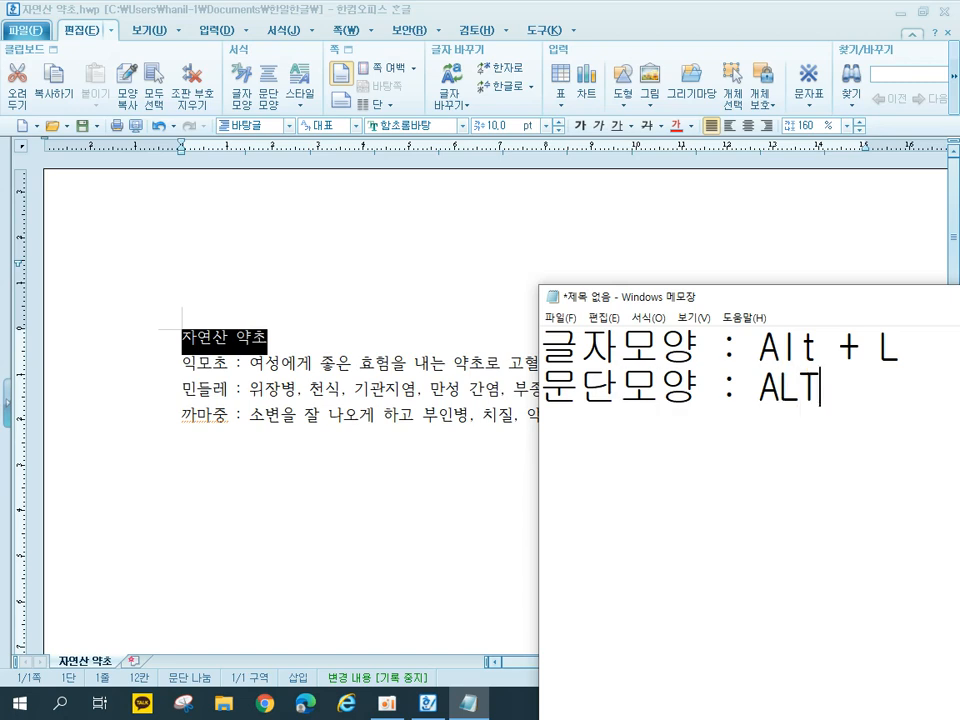
Step: Change "Alt" to uppercase in the note's first line so it reads "글자모양 : ALT + L"
key(Up)
key(Left)
key(BackSpace)
text(L)
key(Delete)
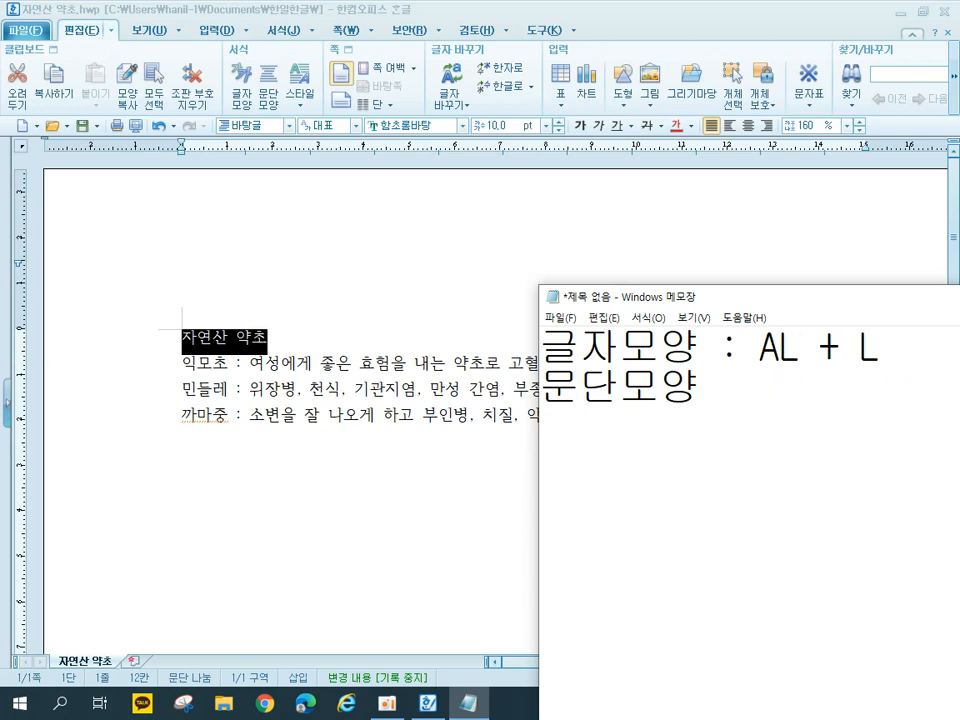
text(T)
Step: Complete the note's second line as "문단모양 : ALT + T"
click(921, 407)
text(+)
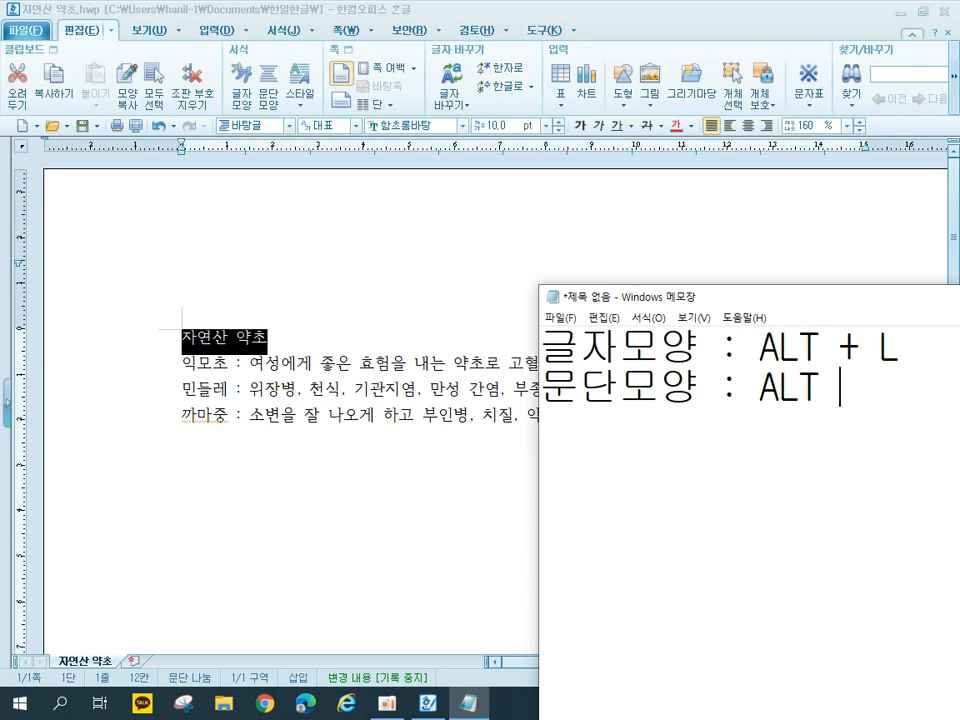
text(T)
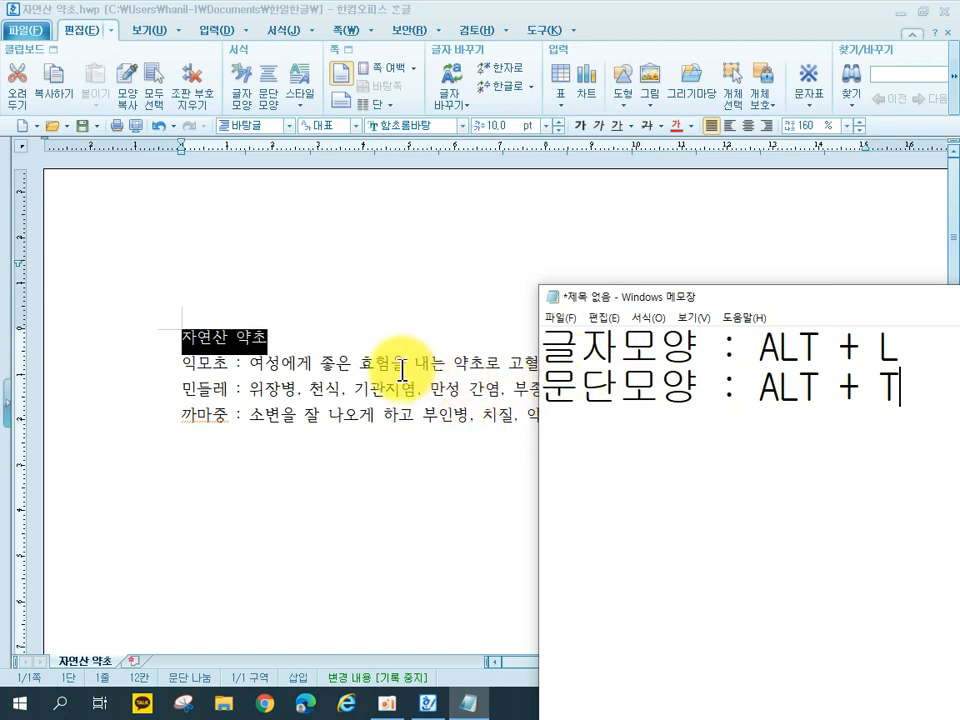
Step: Switch back to the 자연산 약초 document in Hangul and select its entire title line
click(343, 364)
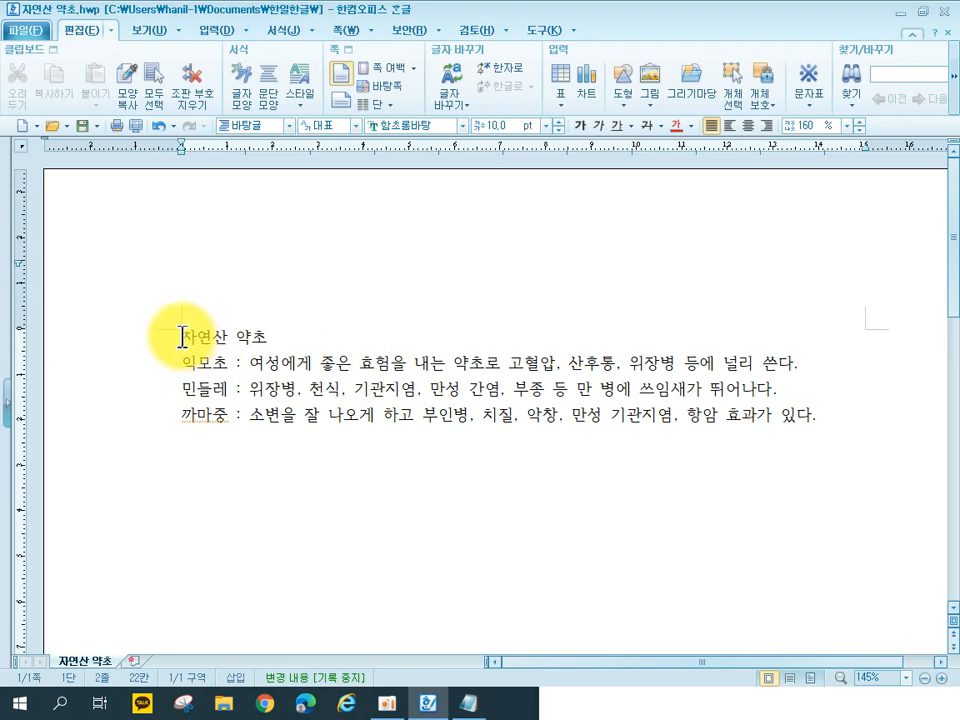
drag(182, 336, 267, 336)
click(267, 336)
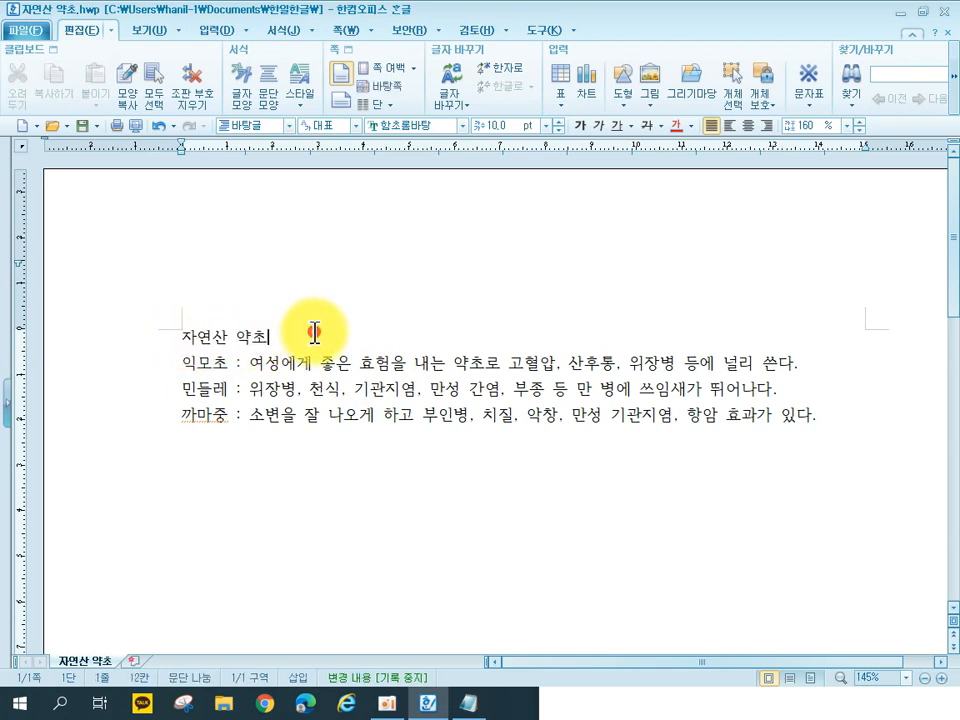
double_click(189, 336)
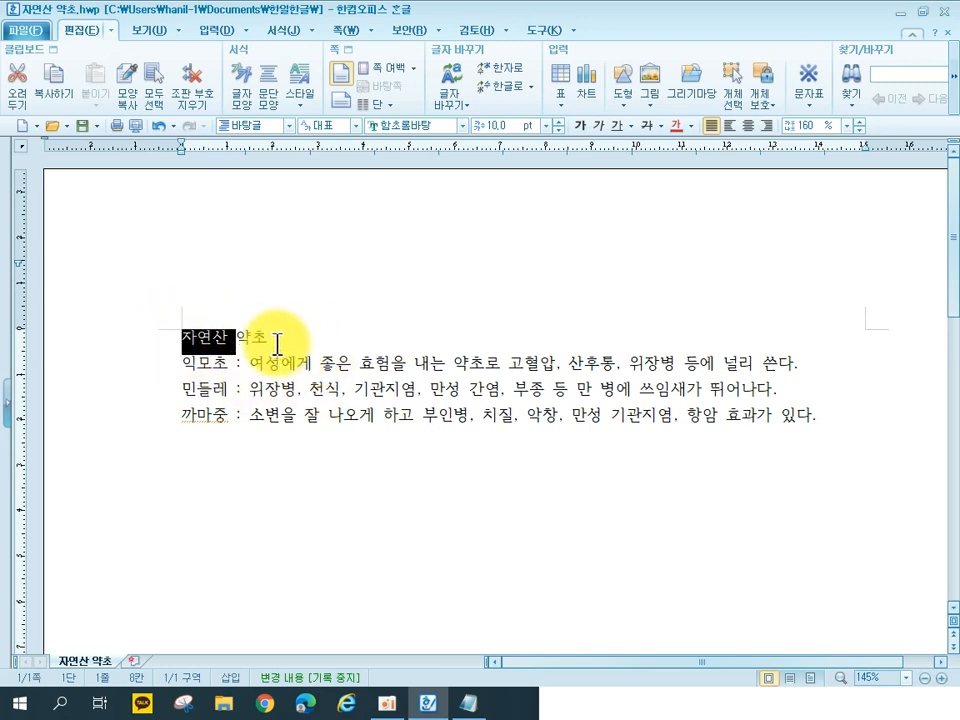
triple_click(184, 336)
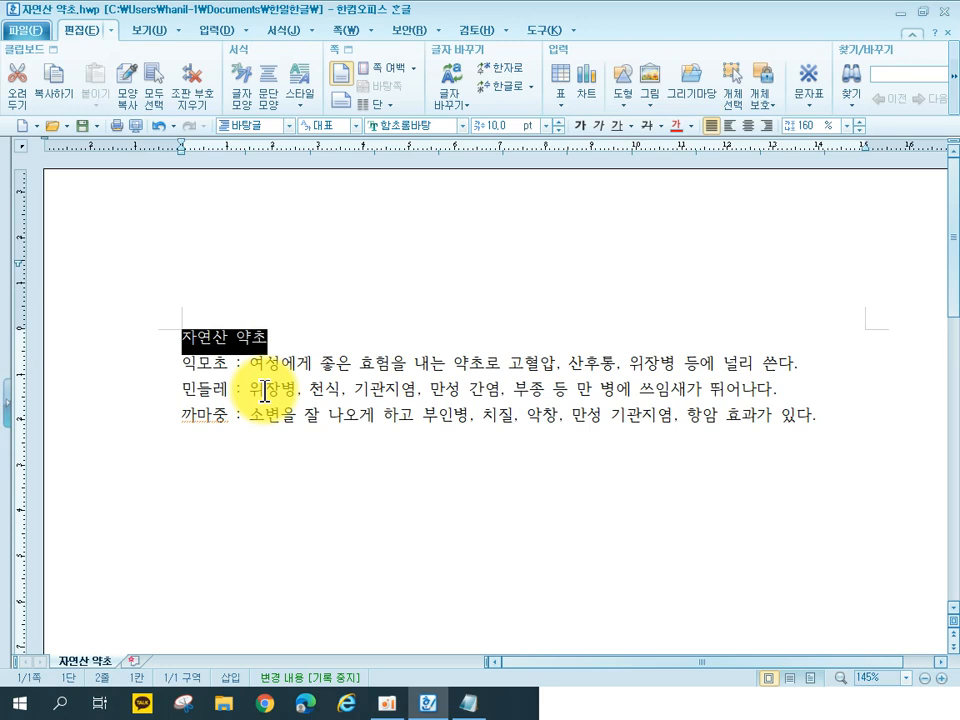
Step: Reselect the whole title line 자연산 약초 and open its character formatting settings (글자 모양)
click(296, 340)
double_click(208, 342)
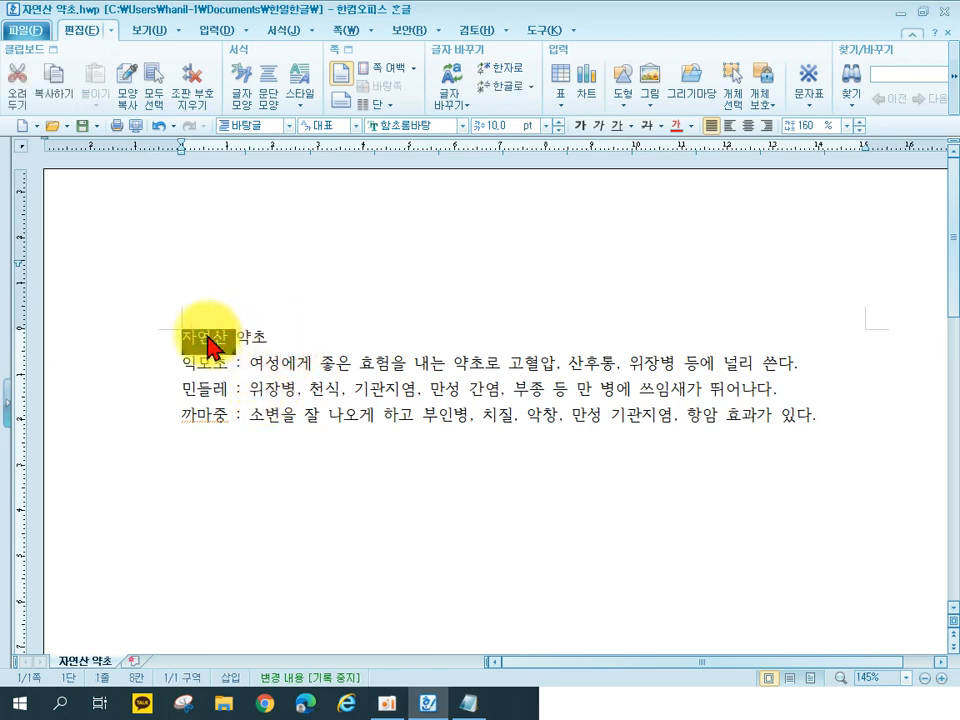
triple_click(200, 345)
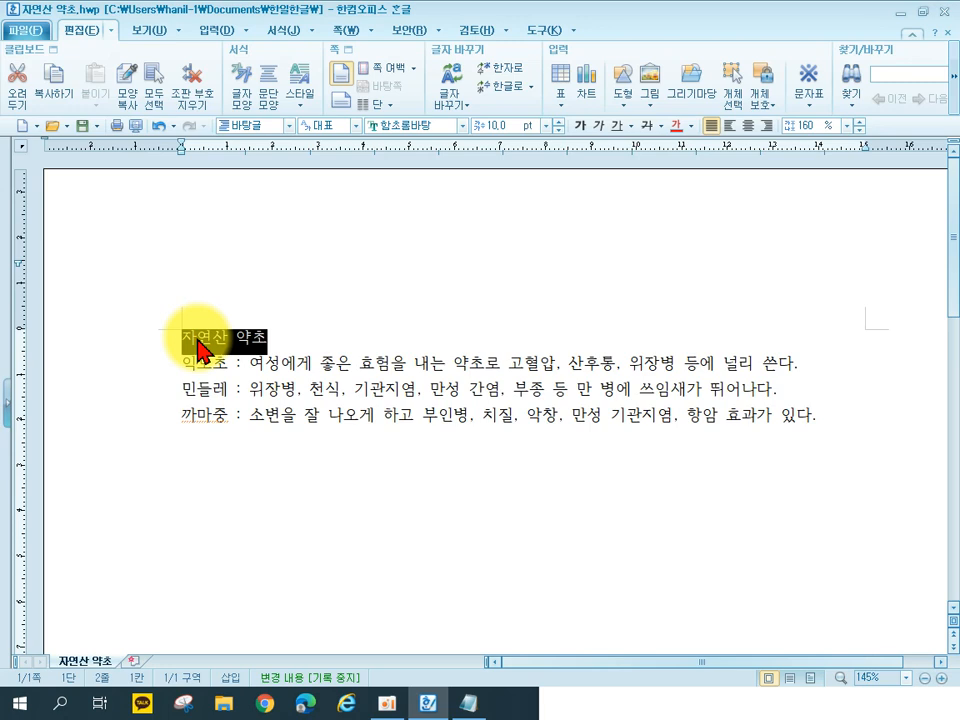
right_click(198, 338)
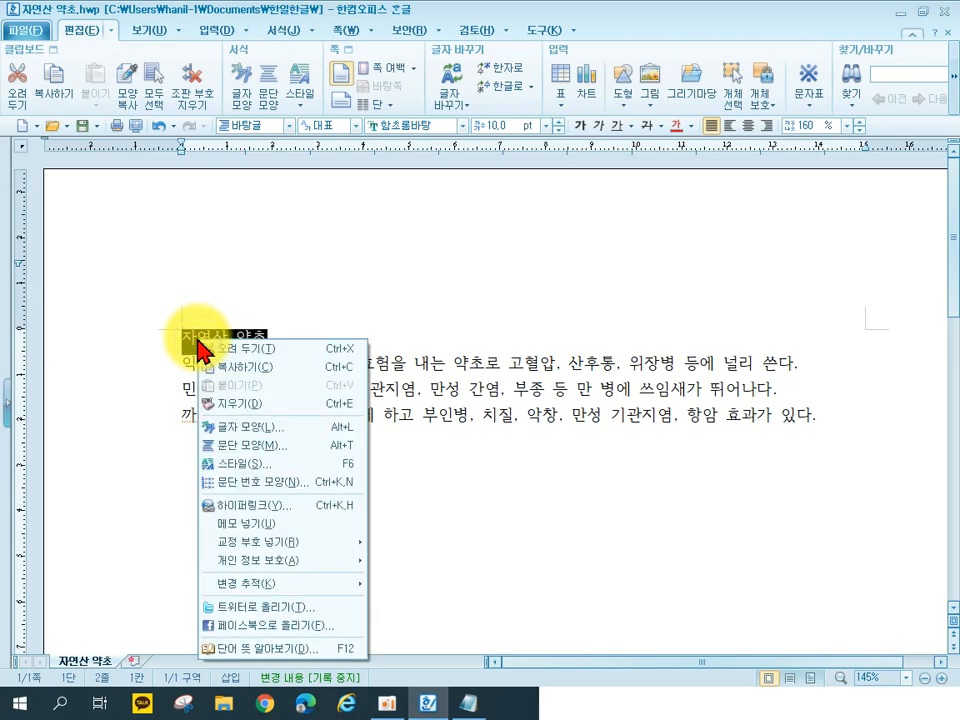
click(260, 428)
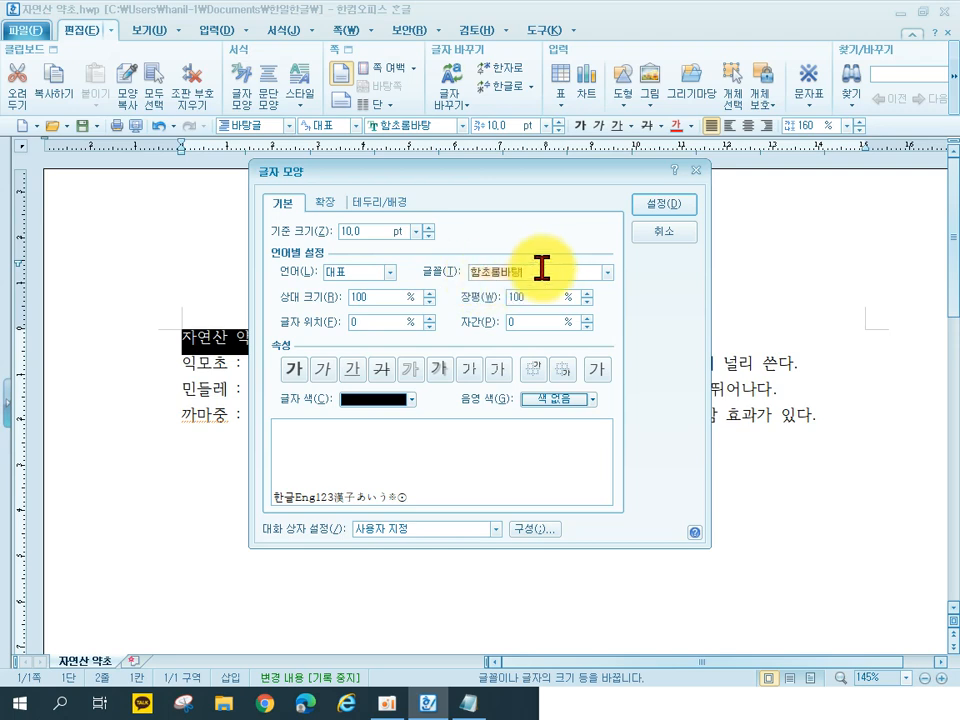
Step: Set the title's font to HY헤드라인M and its base size to 20 pt
click(607, 272)
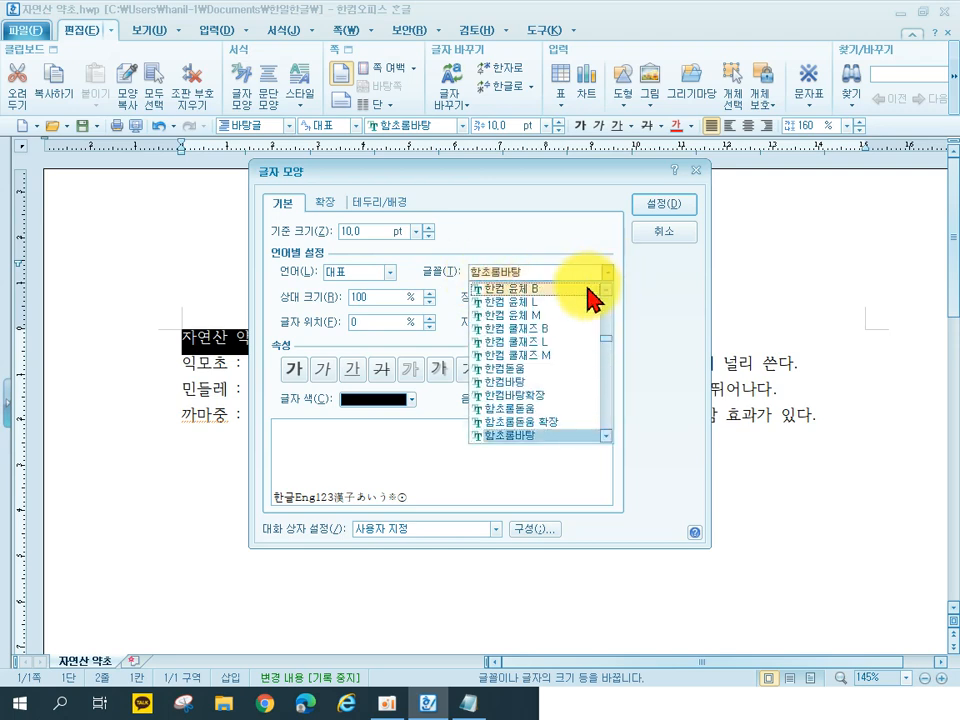
scroll(600, 340, up, 10)
scroll(600, 352, up, 15)
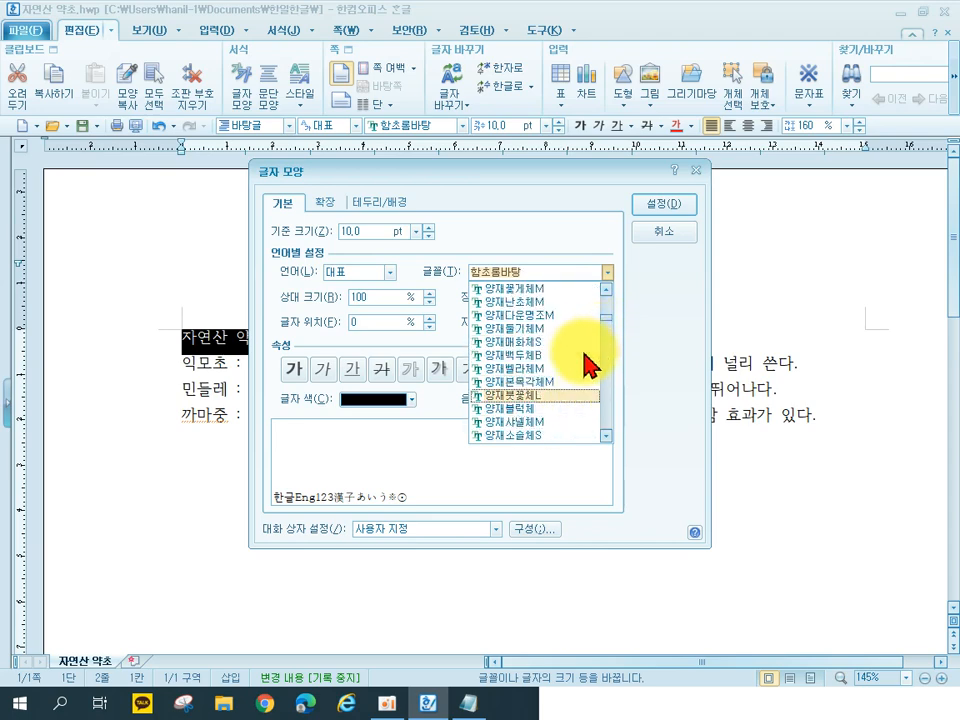
scroll(590, 366, down, 20)
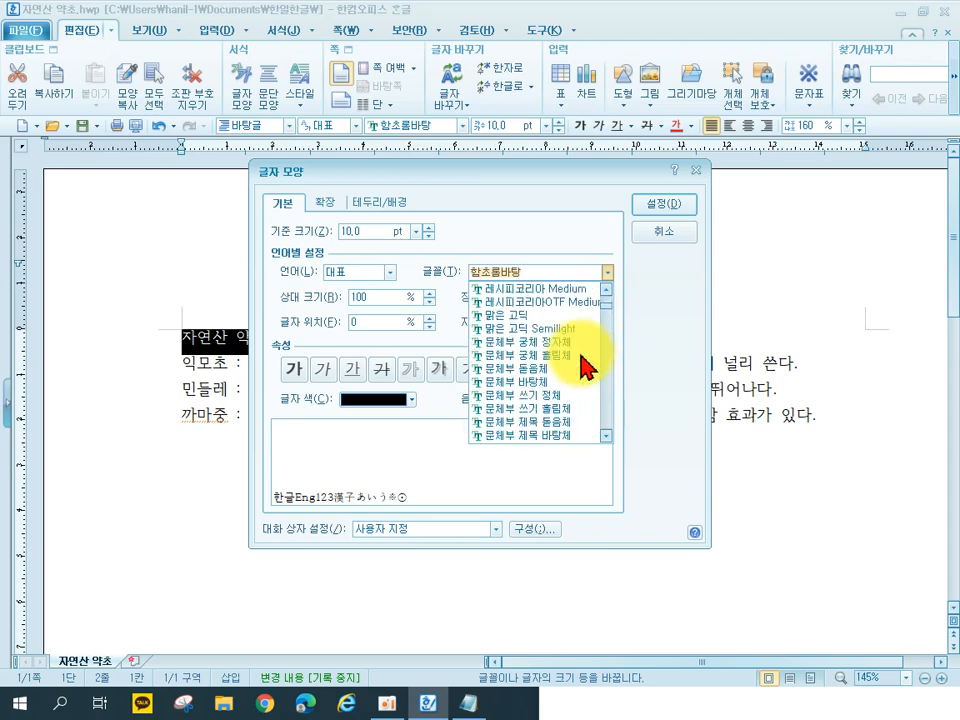
scroll(585, 370, down, 5)
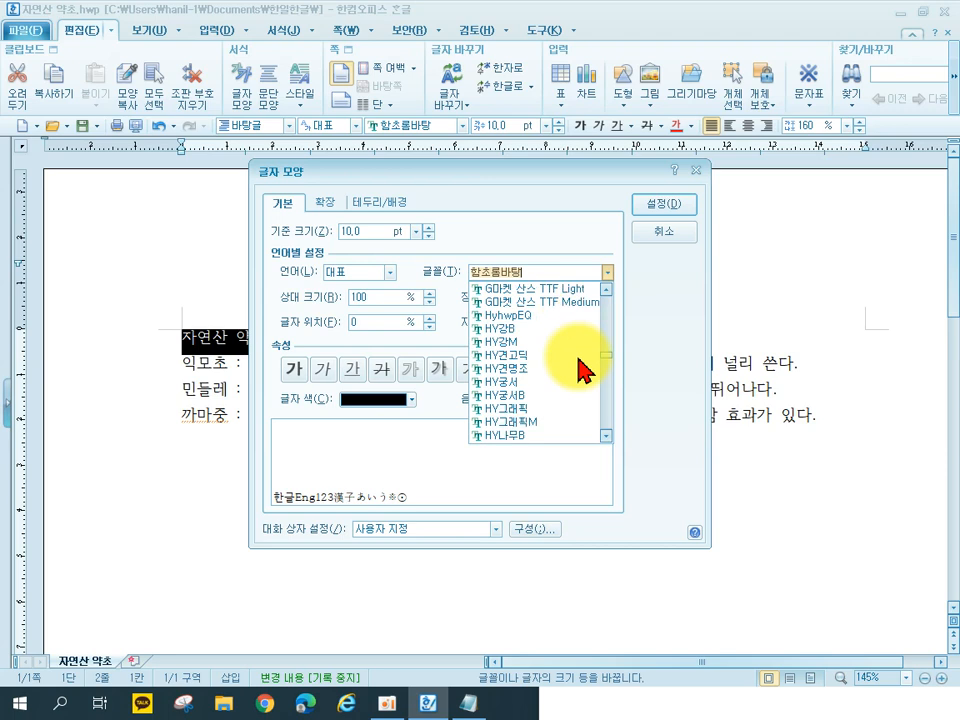
scroll(585, 370, up, 1)
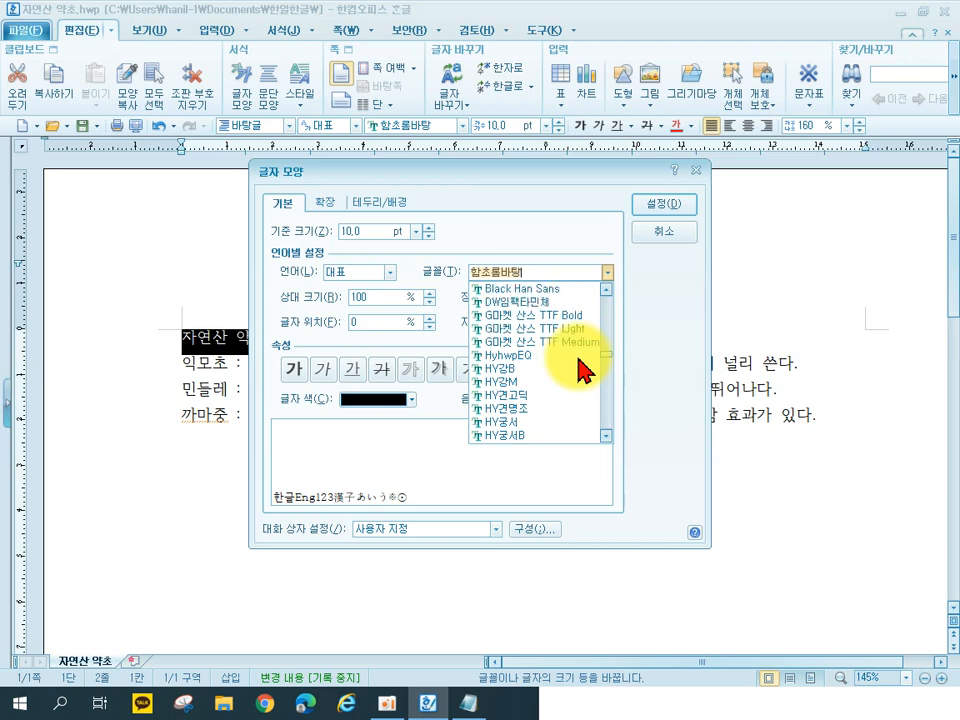
text(h)
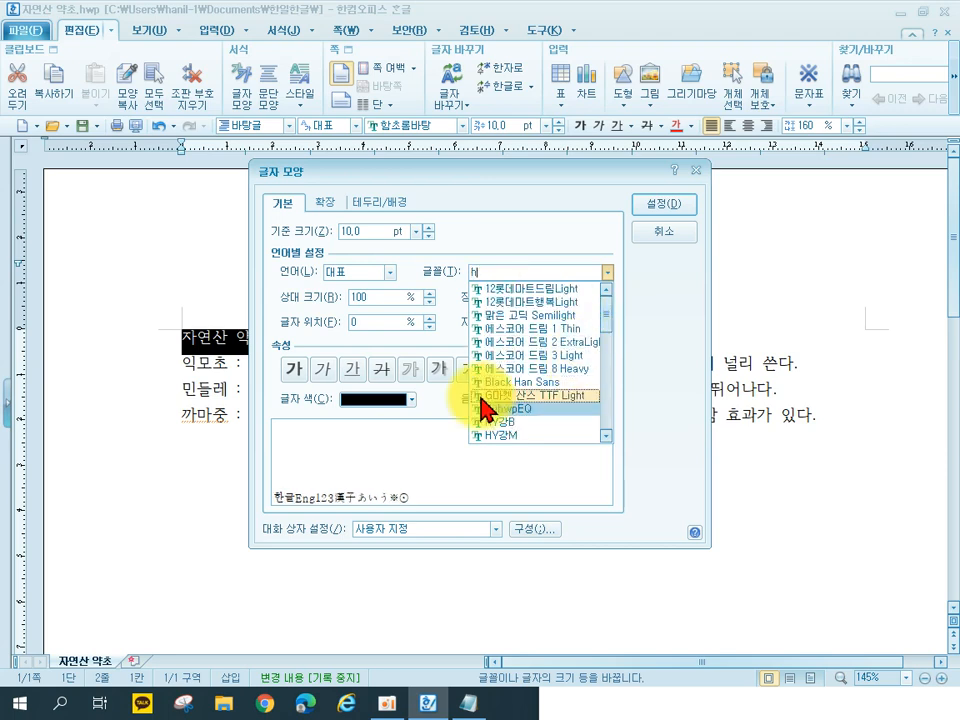
scroll(558, 375, down, 4)
scroll(560, 385, down, 8)
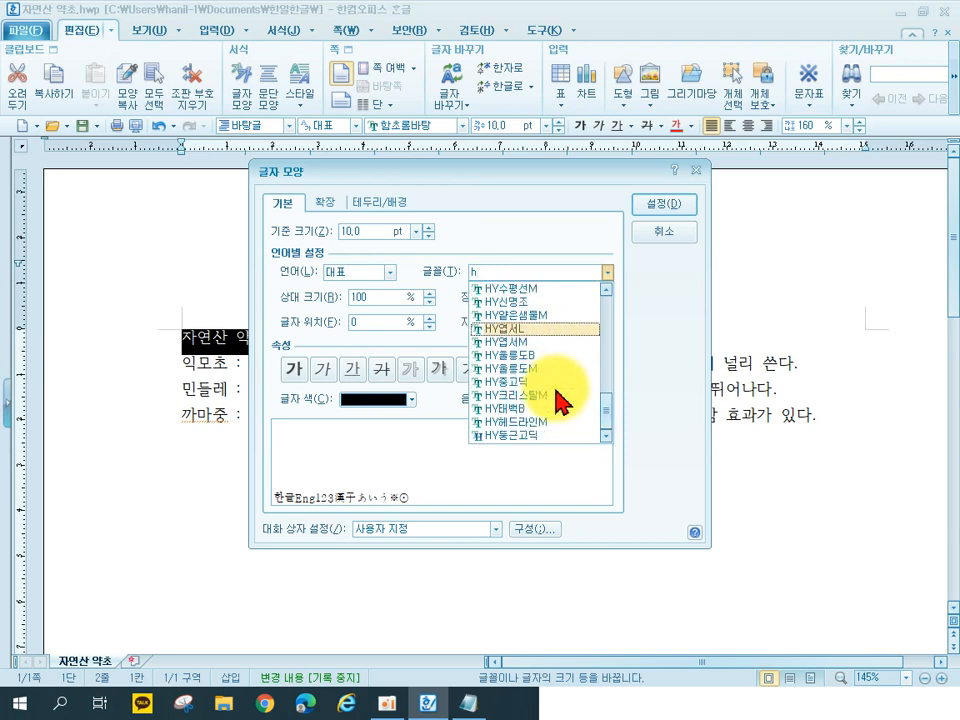
click(528, 422)
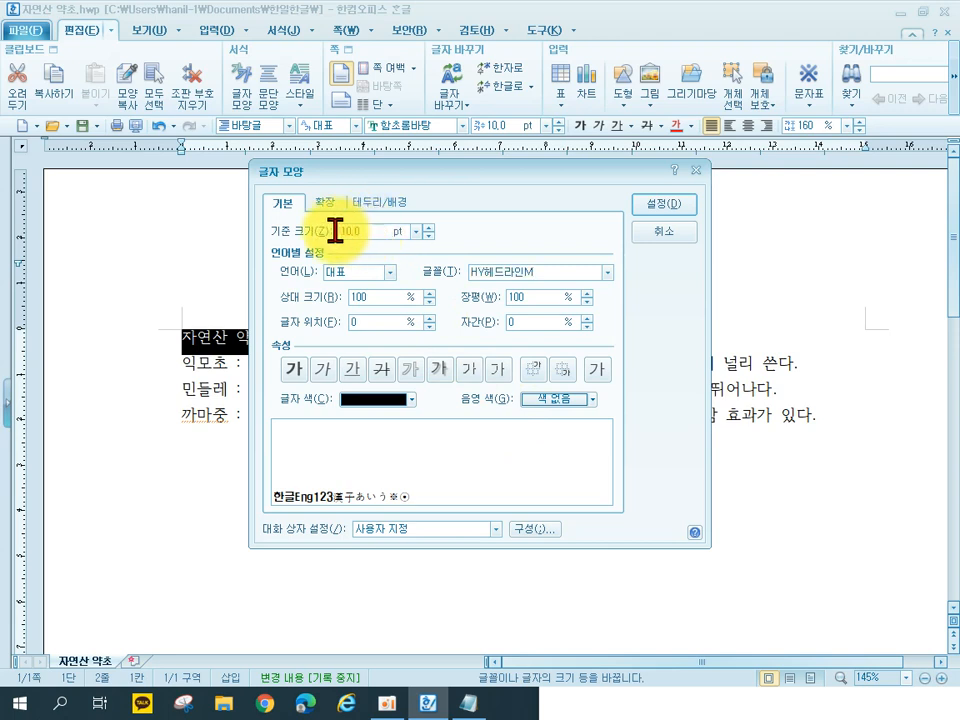
text(20)
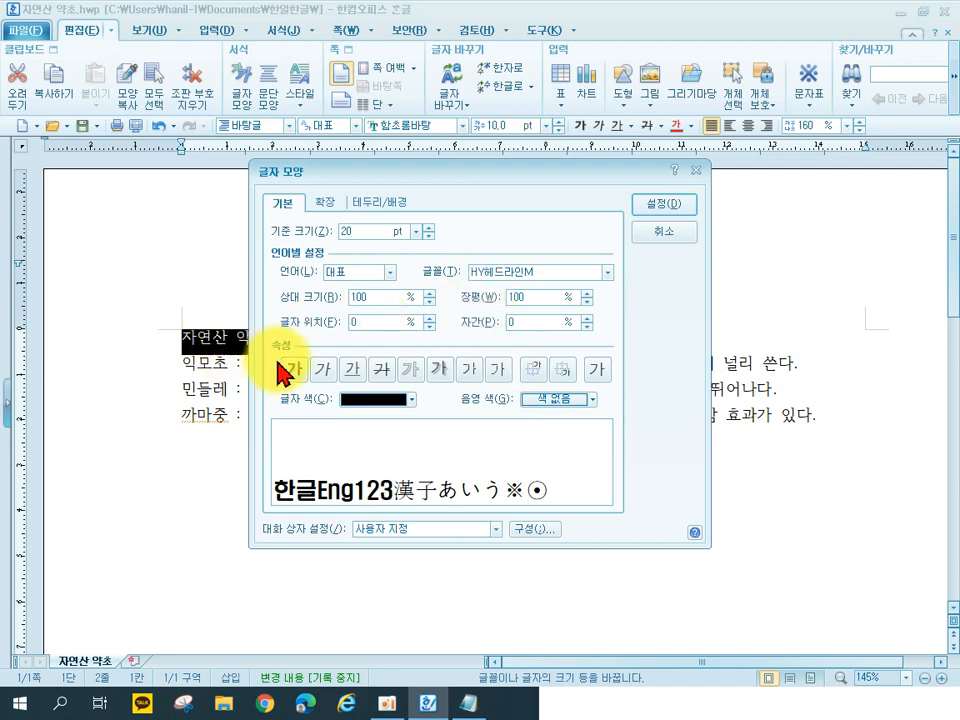
Step: Try the title's character width (장평) at 200% and 50%, and set it to 200%
double_click(507, 300)
text(200)
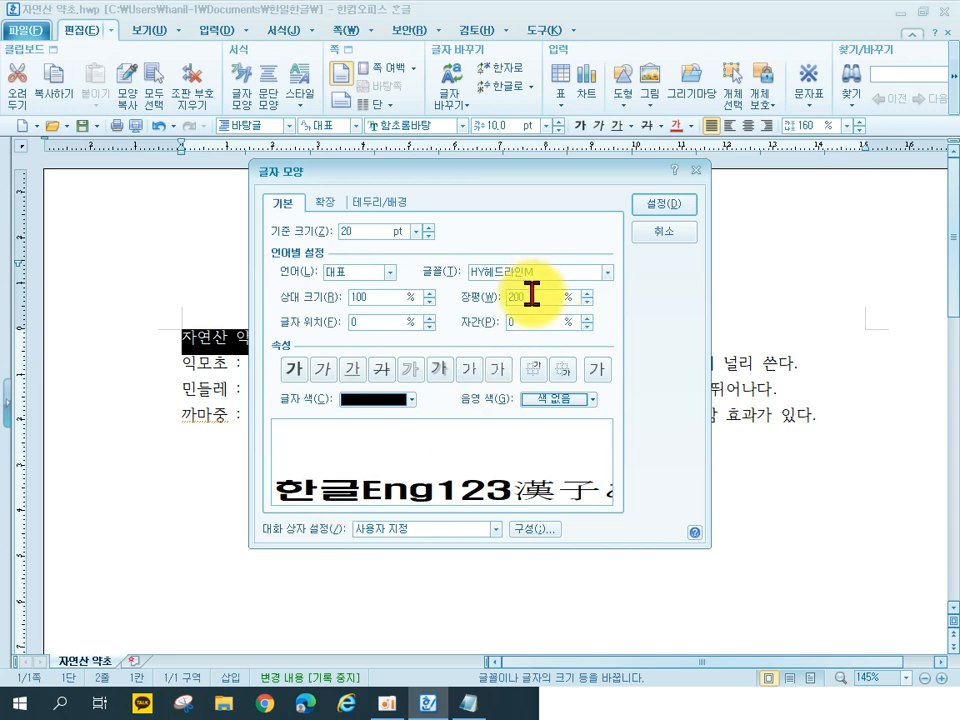
text(50)
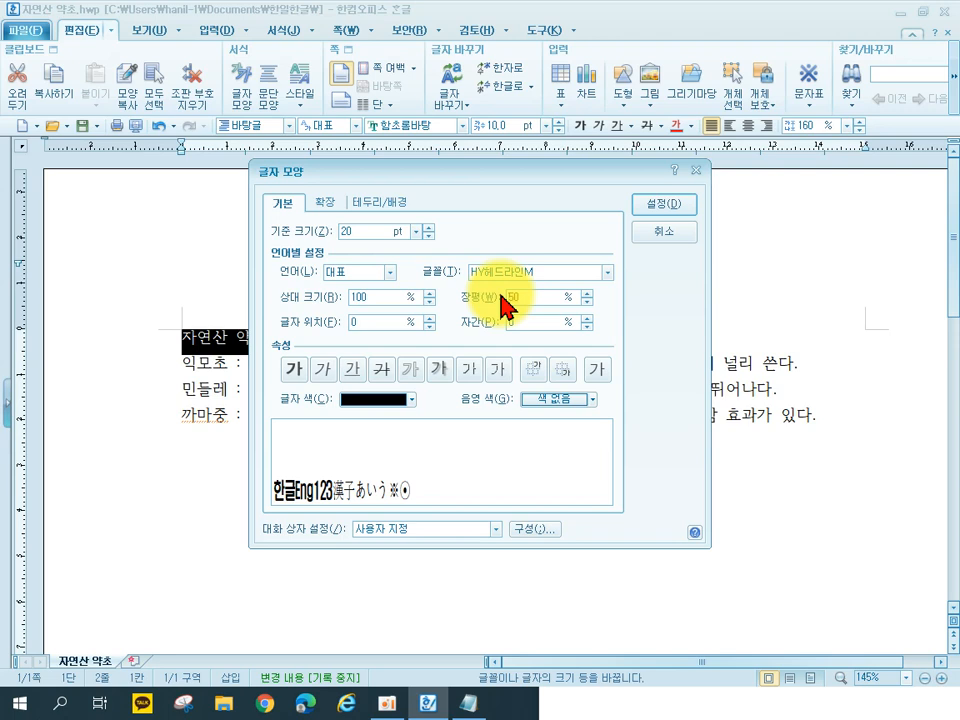
text(200)
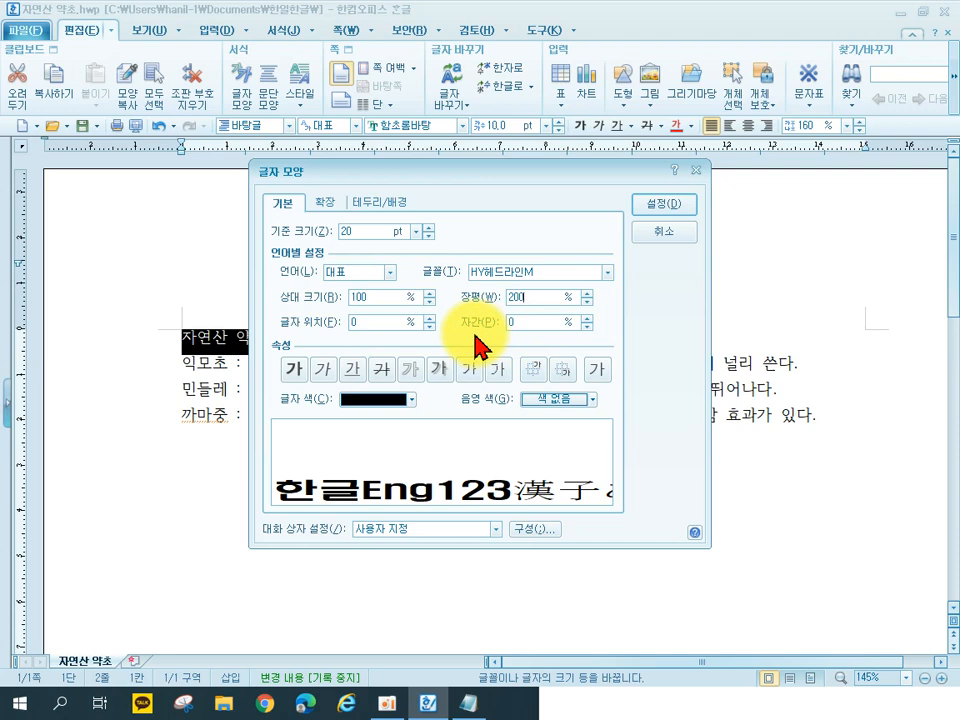
Step: Try character spacing (자간) values of -5%, 5% and 50% for the title, and reset the spacing to 0%
click(513, 326)
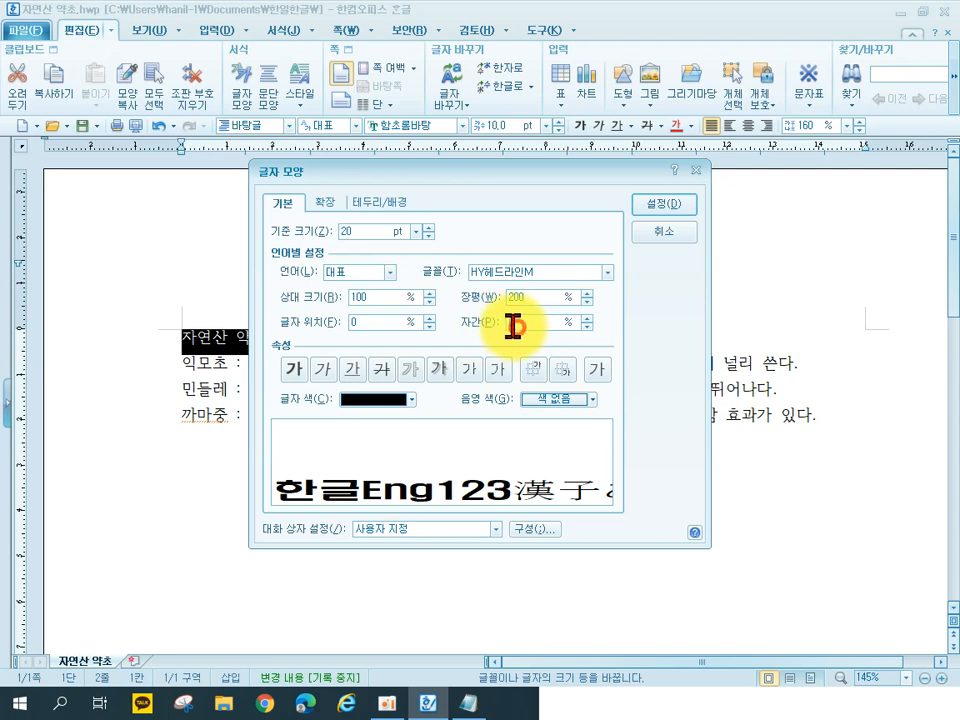
text(-)
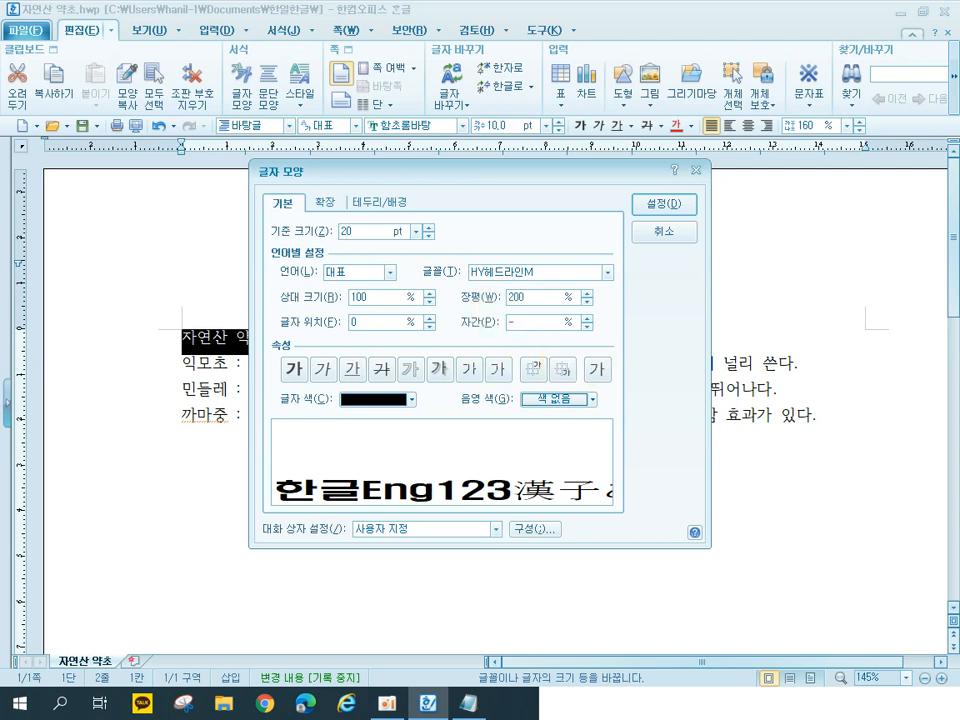
text(9)
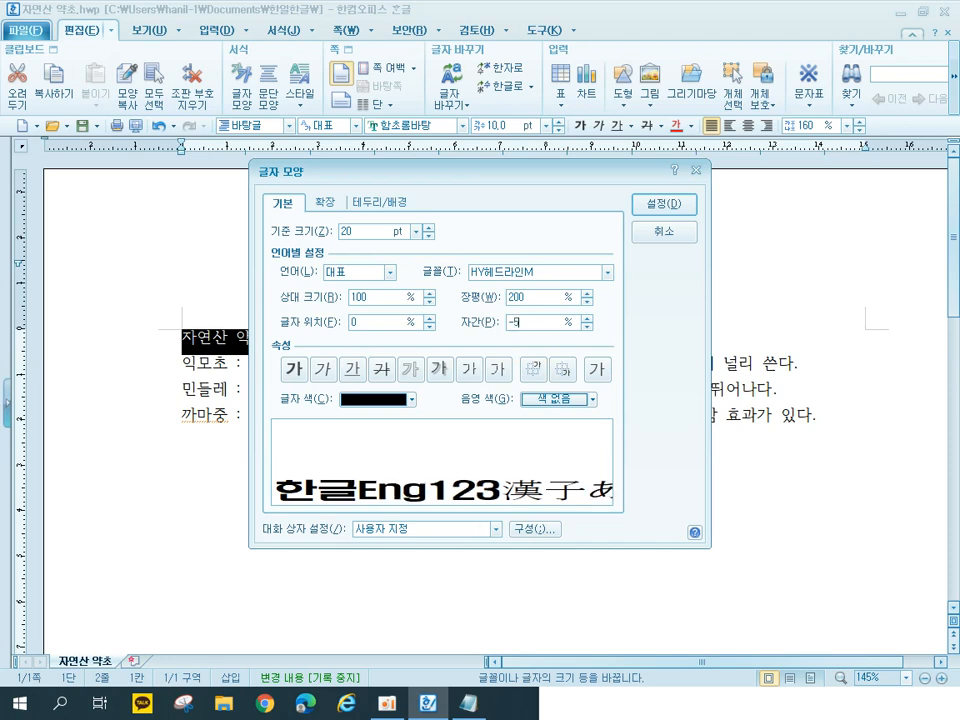
key(BackSpace)
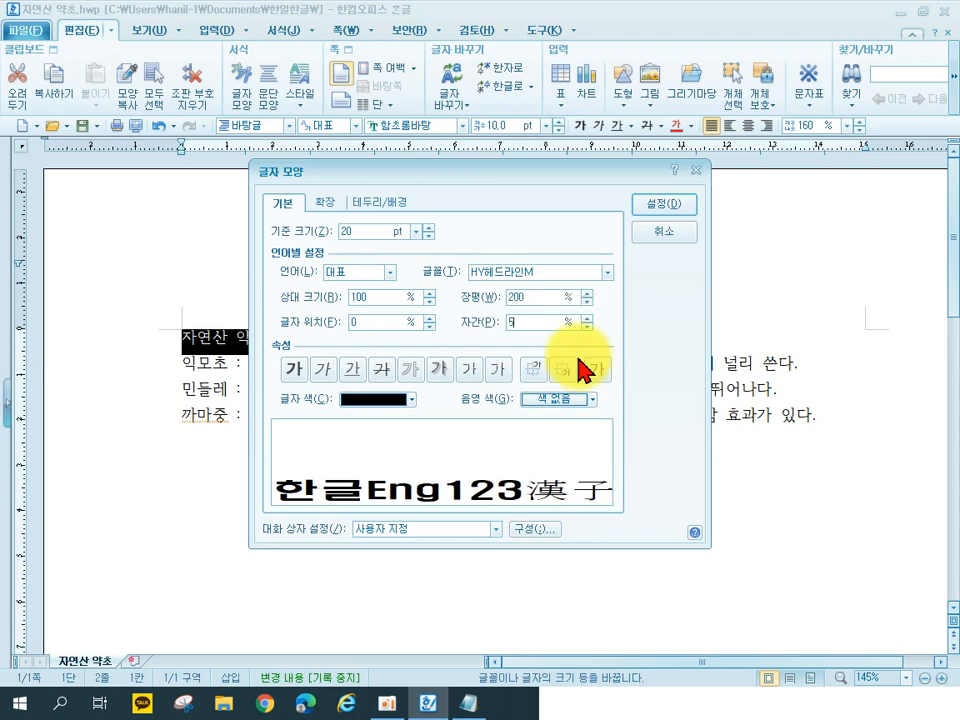
key(Delete)
text(50)
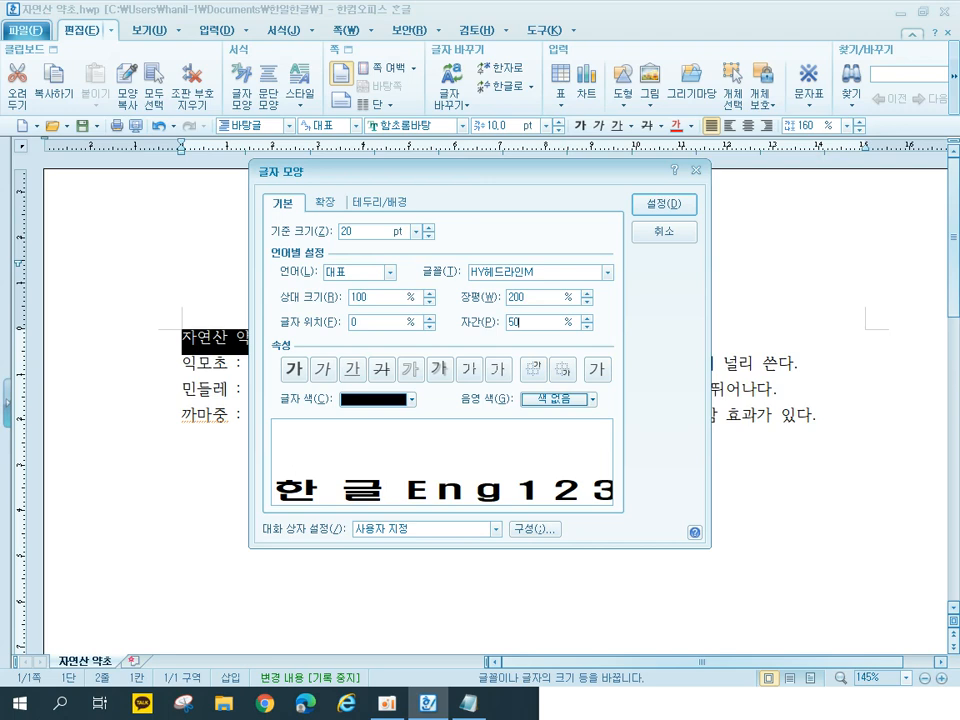
key(BackSpace)
key(BackSpace)
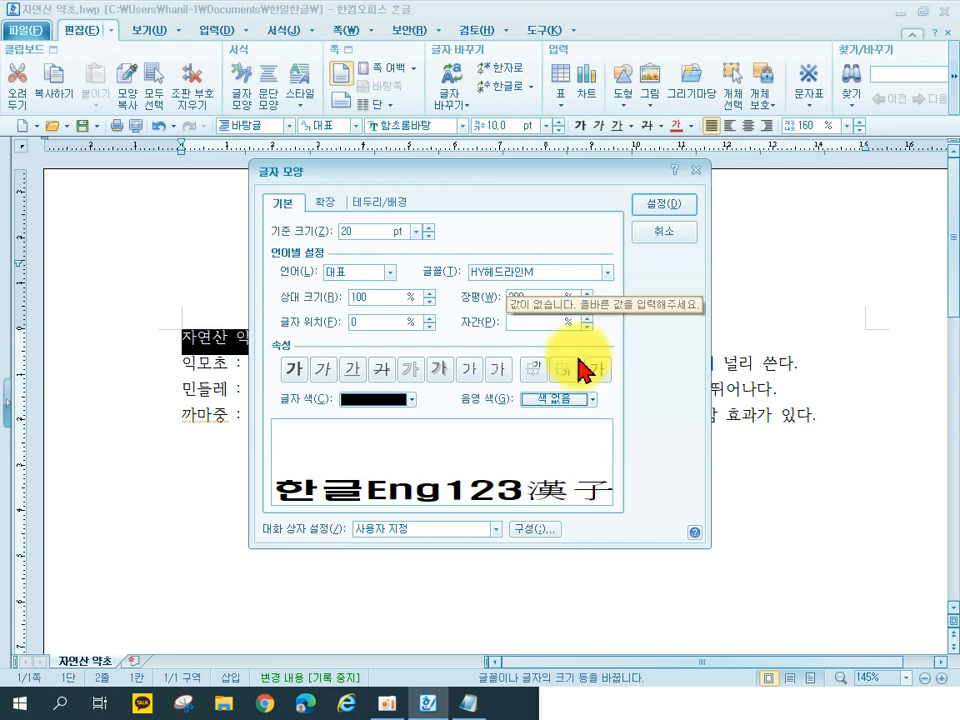
text(0)
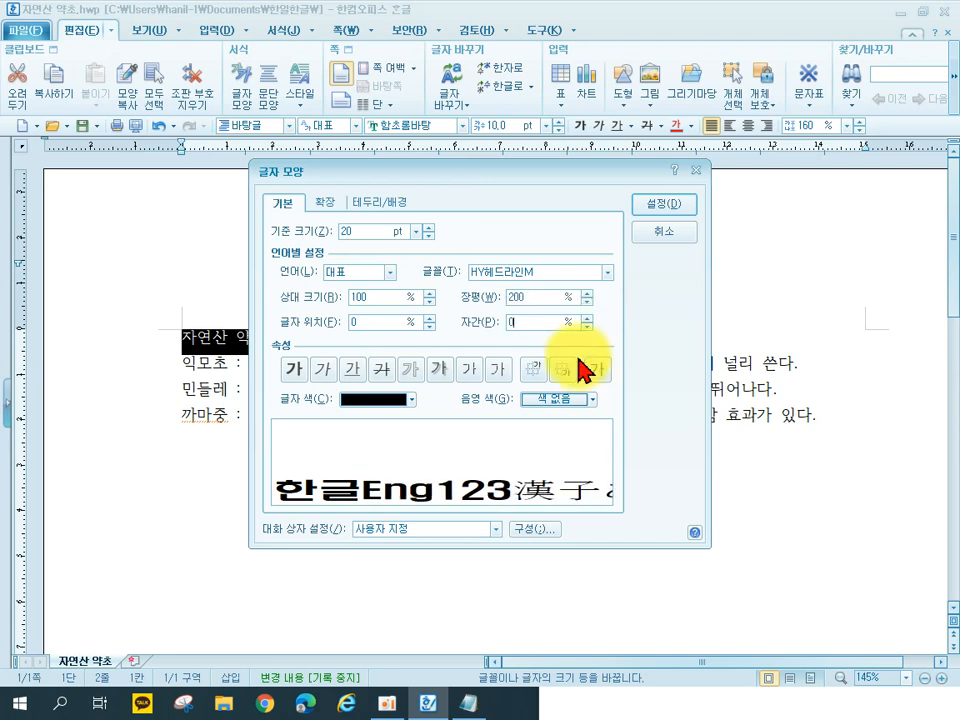
Step: Set the title's character spacing (자간) to -5% and its text color (글자 색) to purple
key(BackSpace)
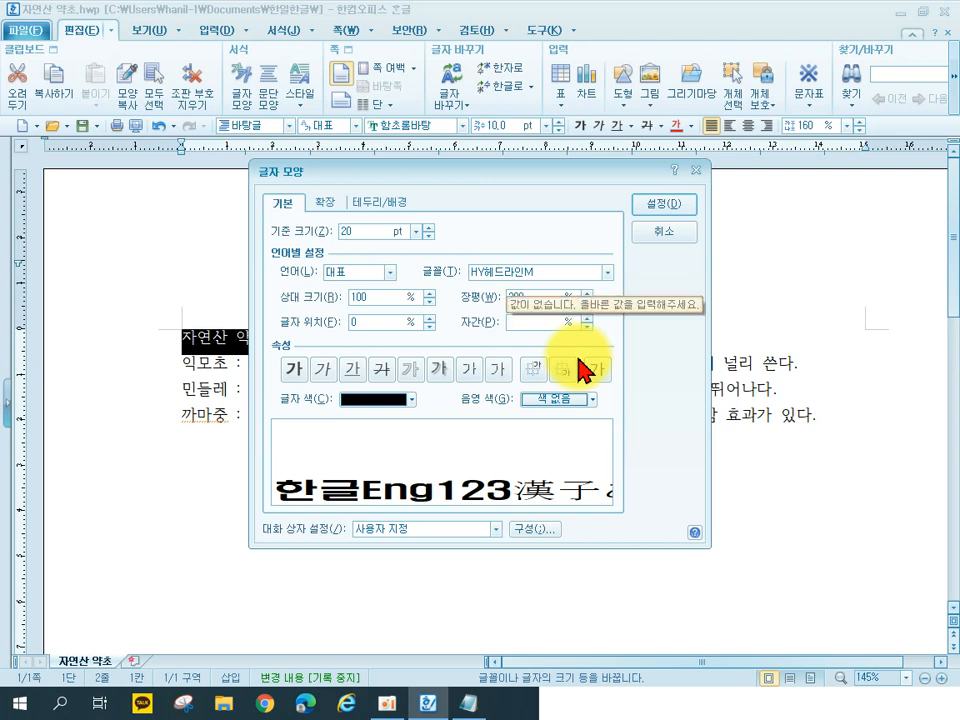
text(-)
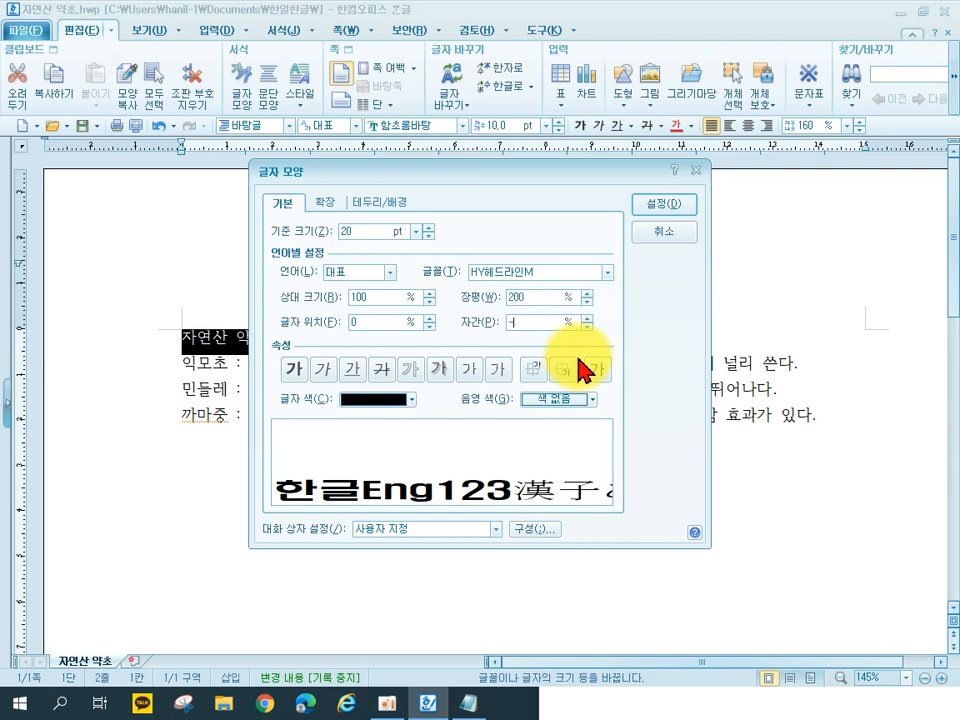
text(5)
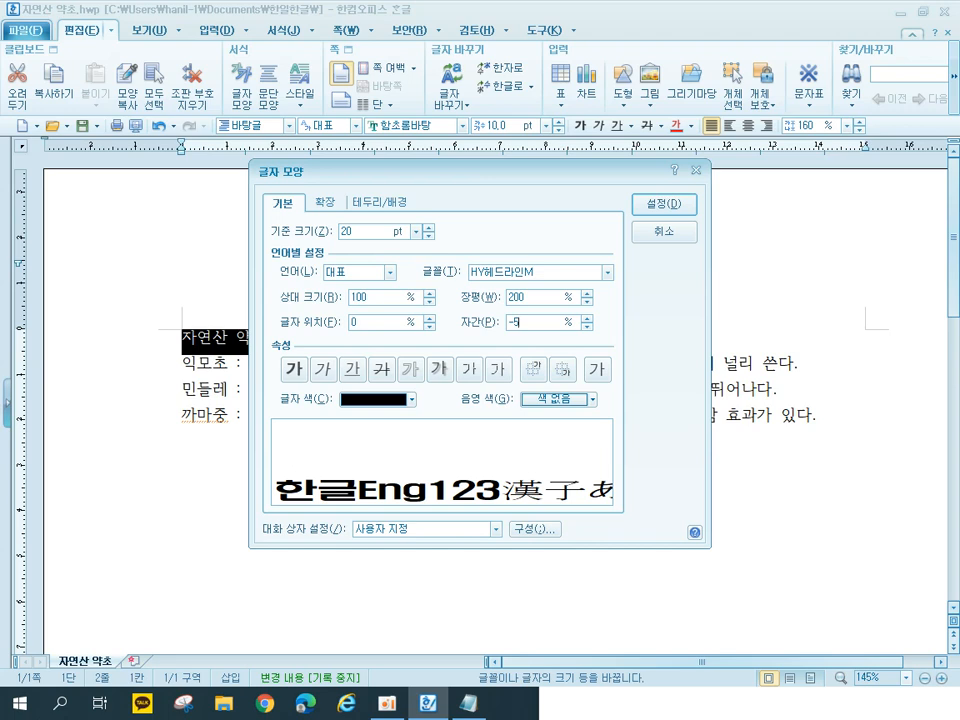
click(388, 410)
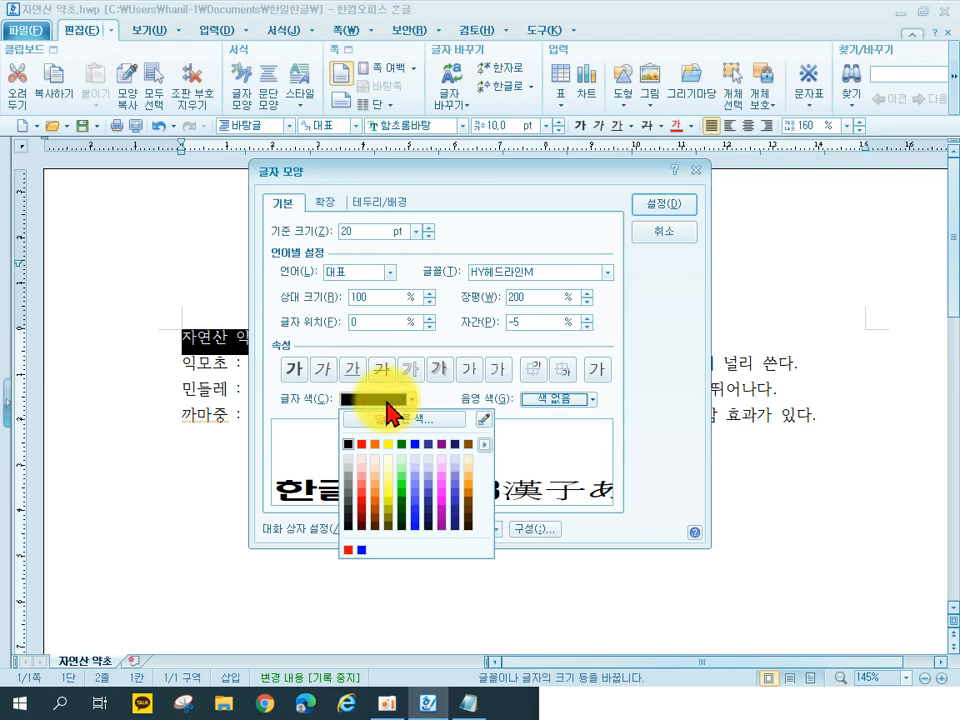
click(440, 445)
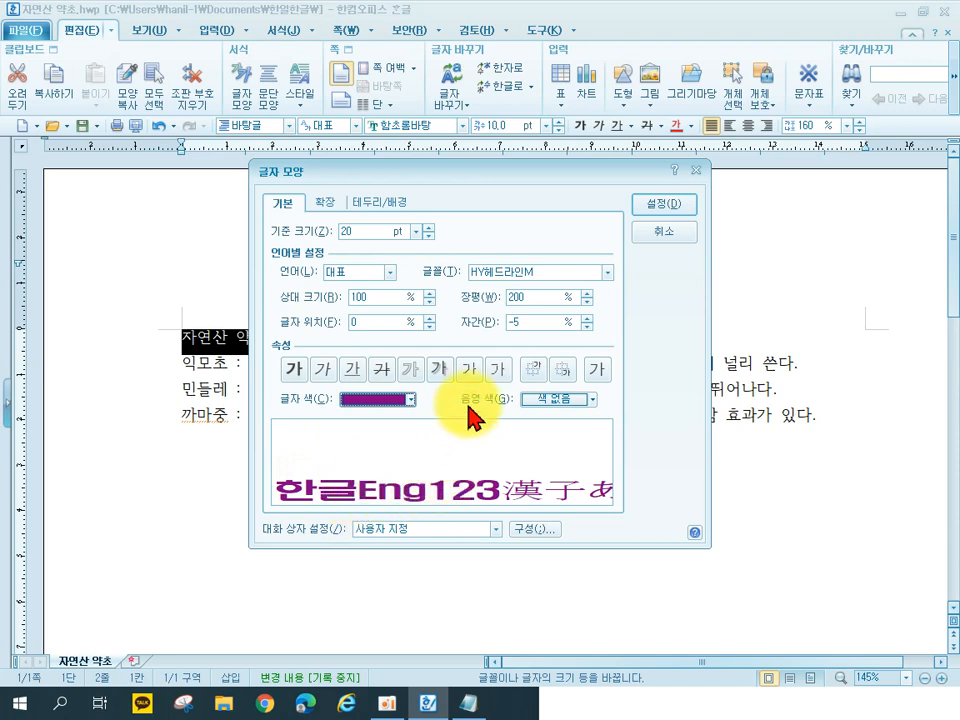
Step: Set the title's shading color (음영 색) to yellow from the 오피스 color theme
click(542, 406)
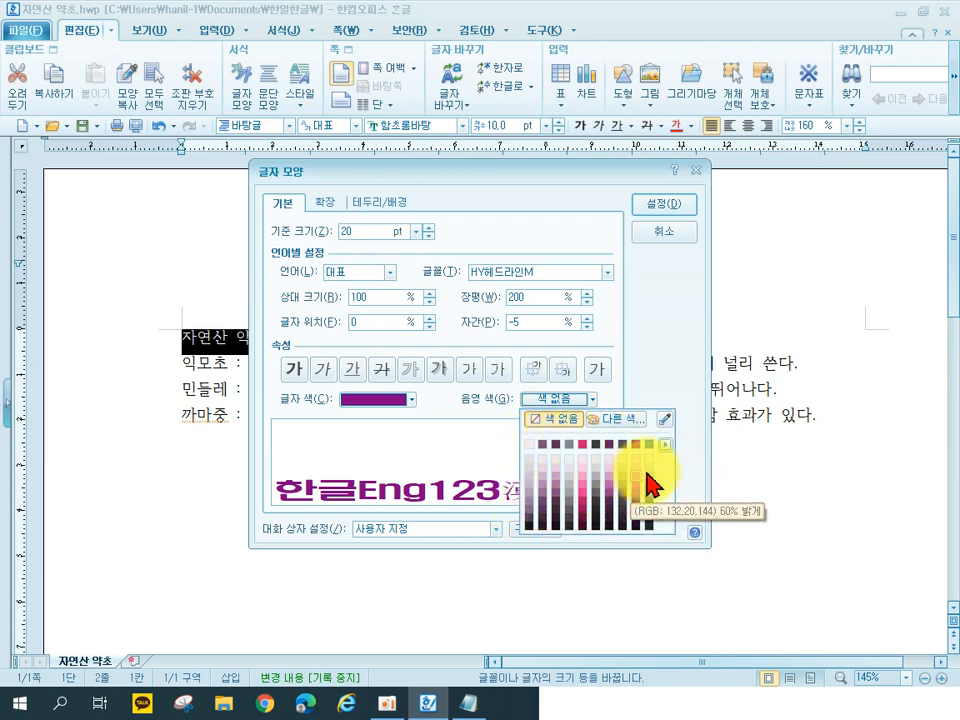
click(664, 448)
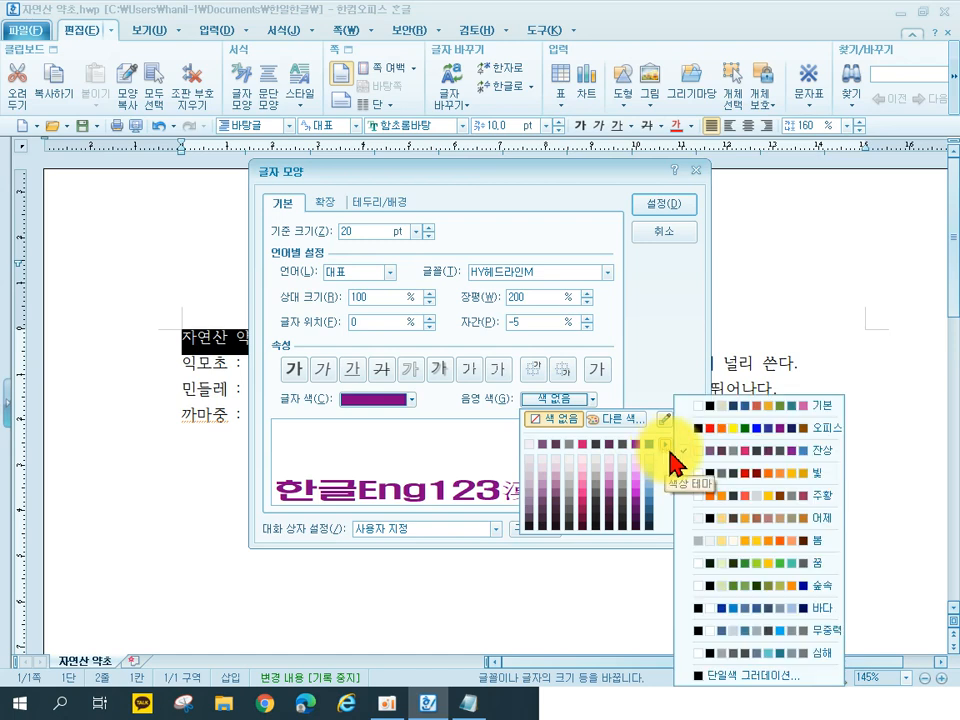
click(731, 447)
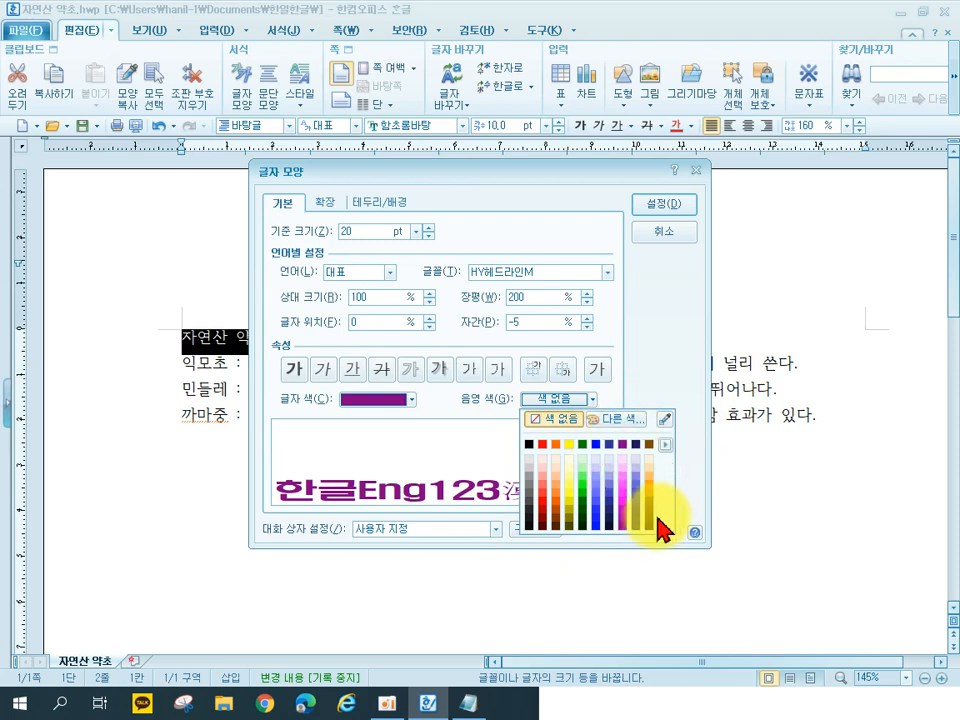
click(666, 445)
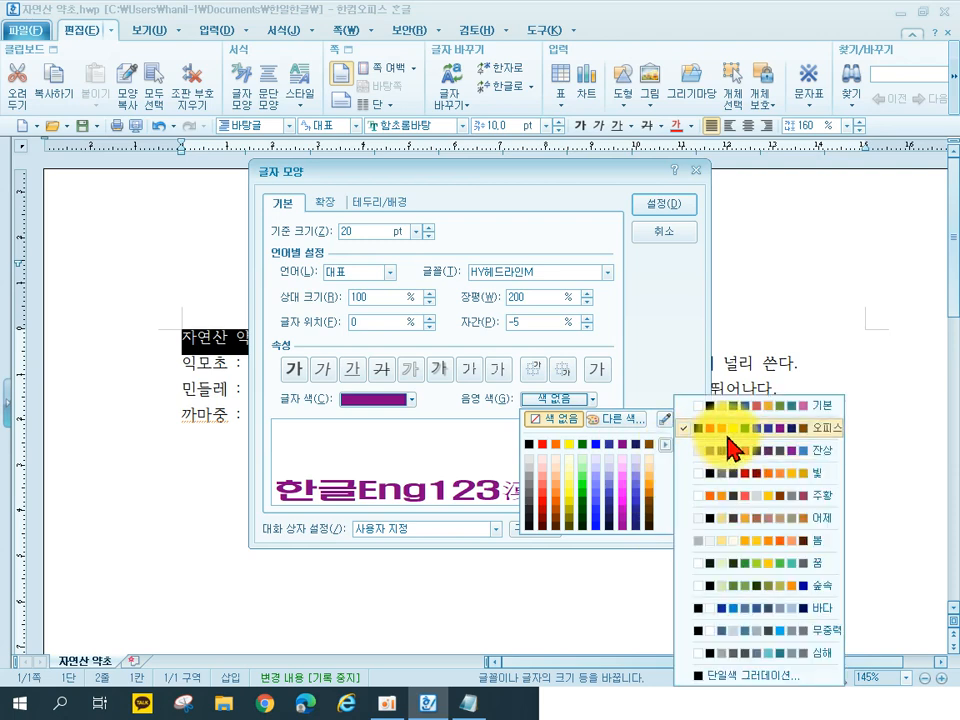
click(567, 444)
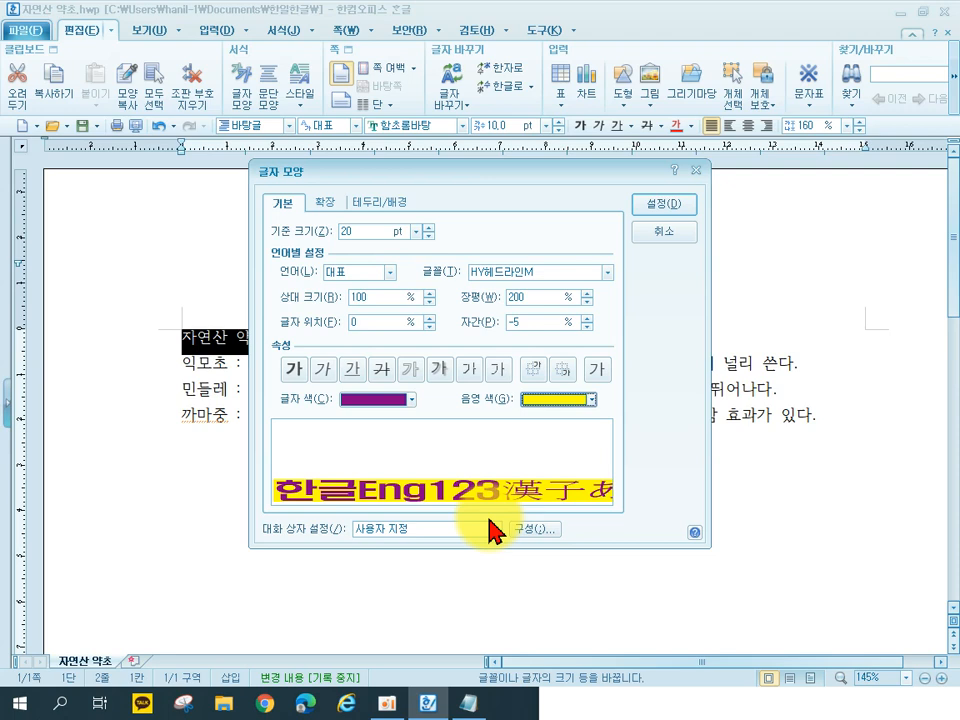
Step: Apply a solid 0.1 mm red border from the 오피스 color theme to all sides of the title text
click(380, 203)
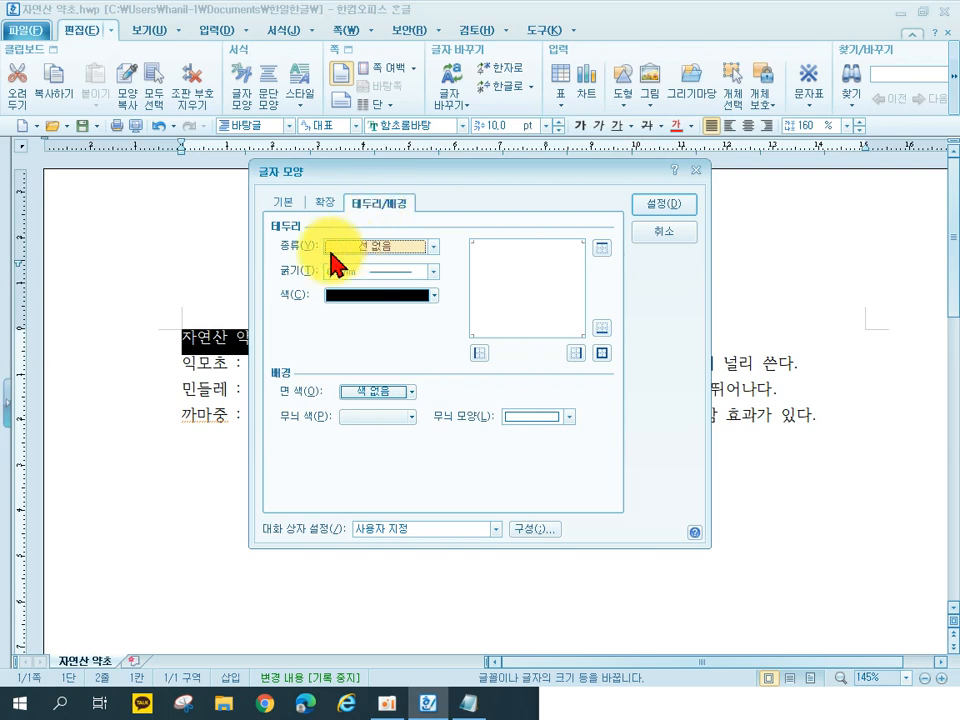
click(398, 252)
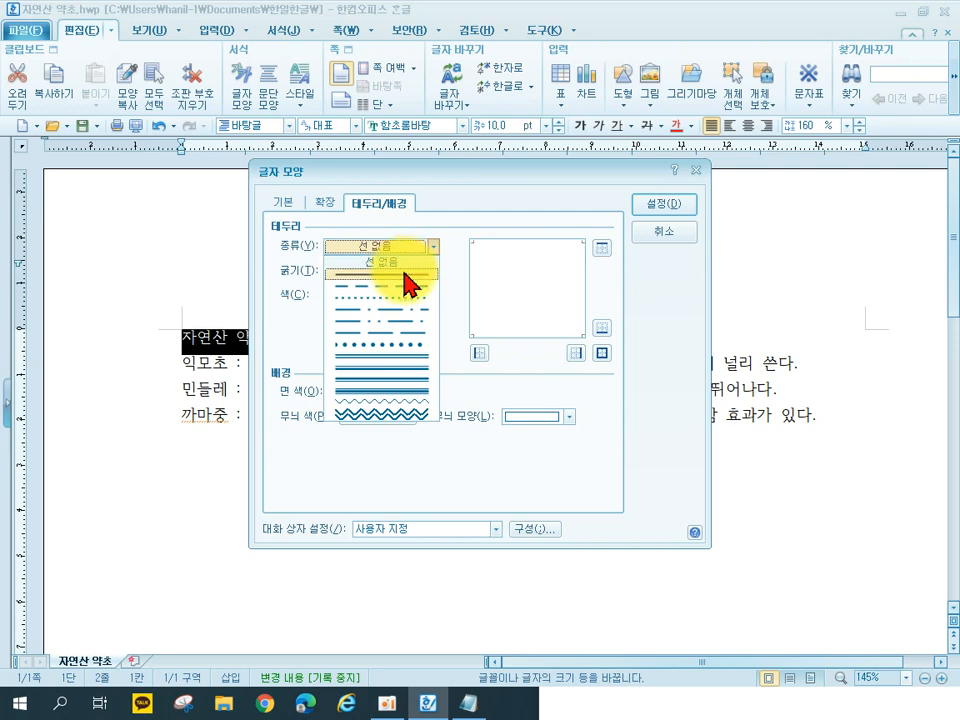
click(403, 273)
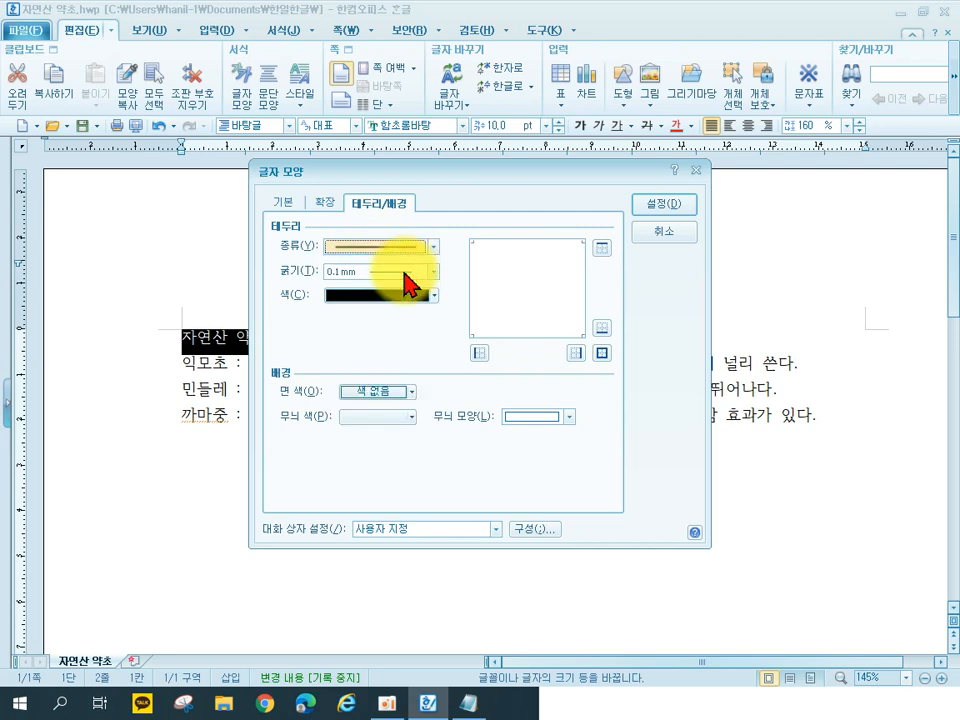
click(357, 297)
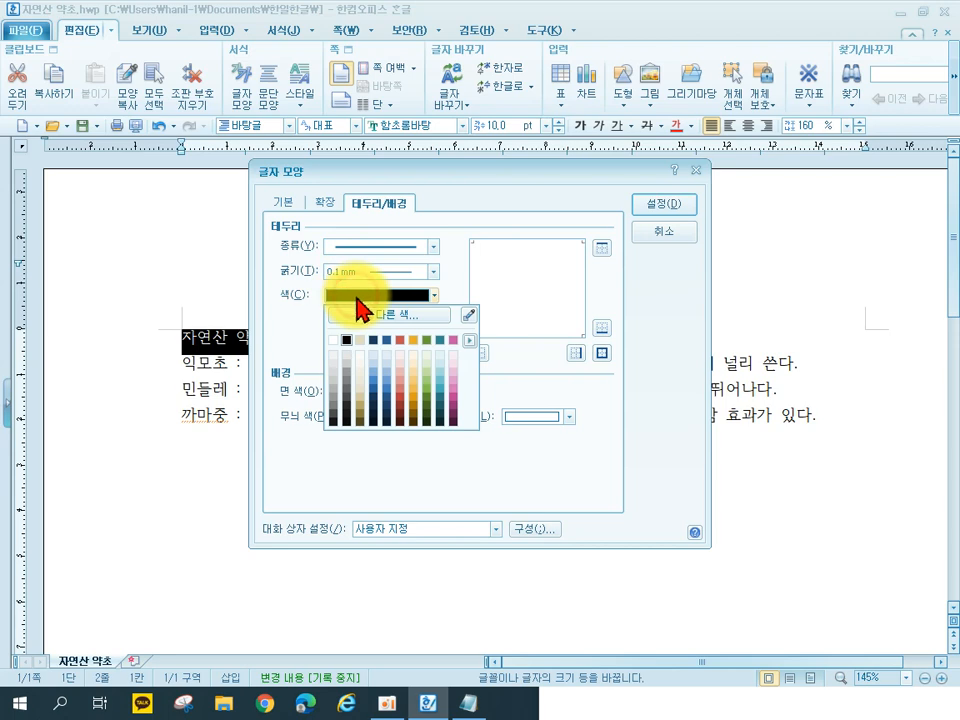
click(470, 345)
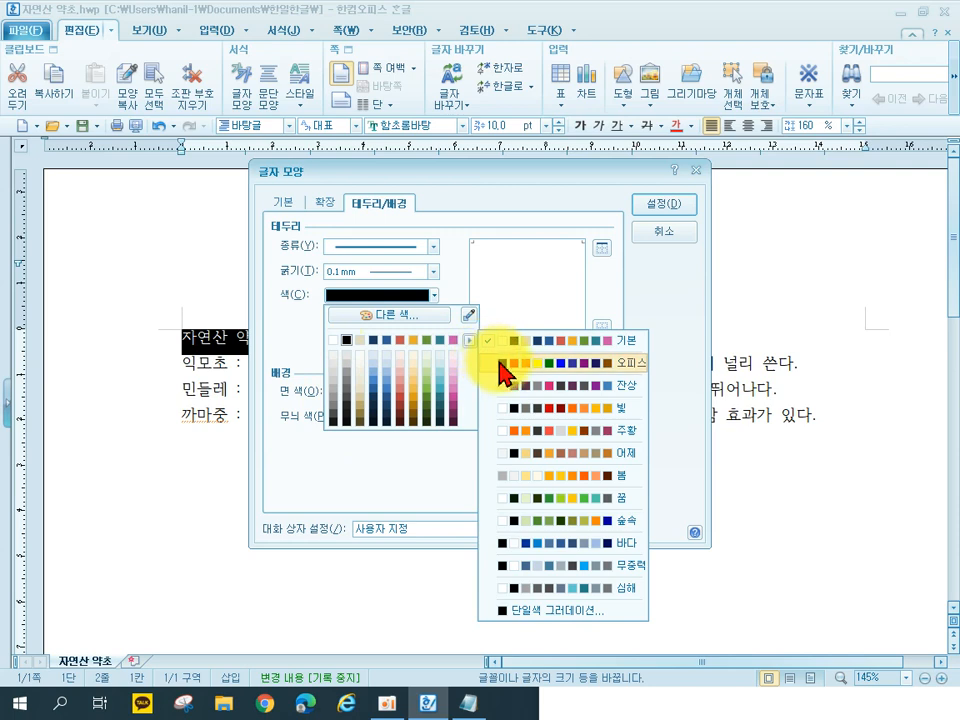
click(503, 370)
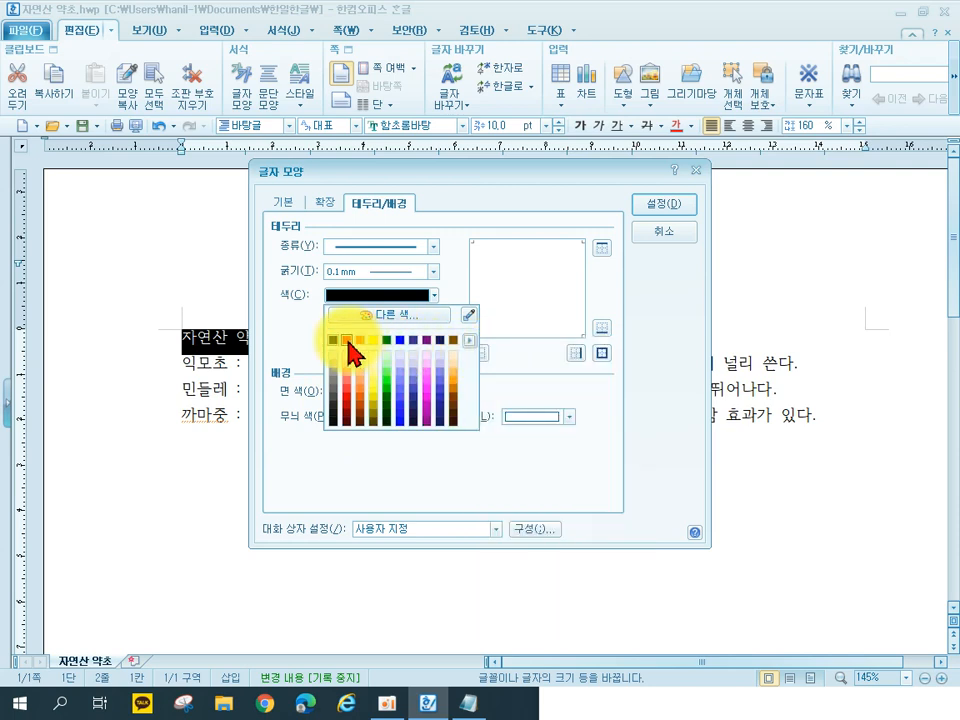
click(347, 342)
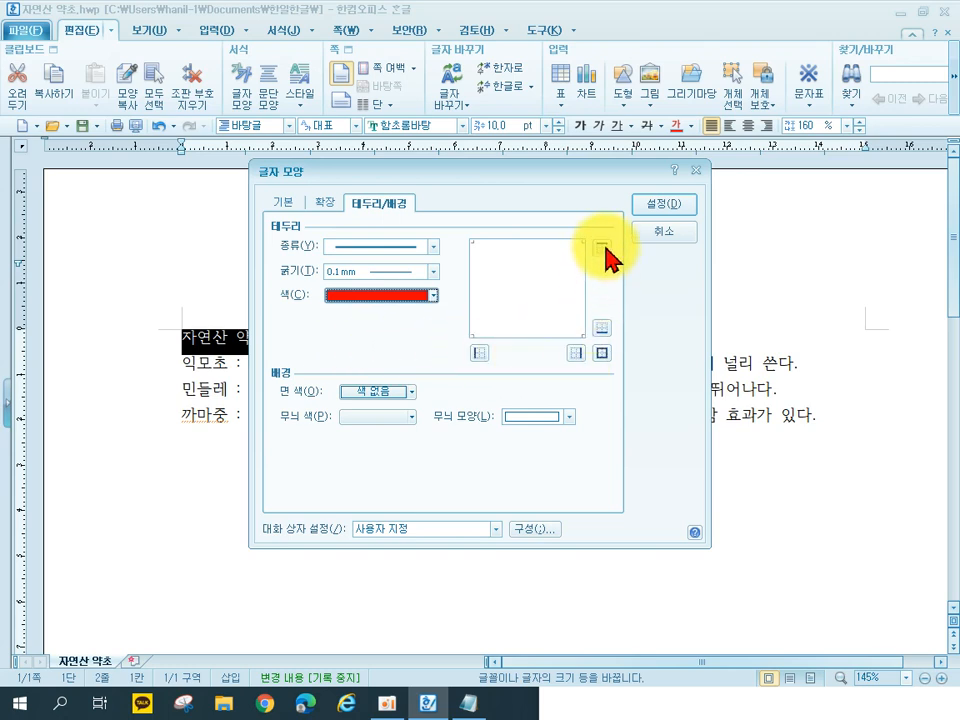
click(602, 353)
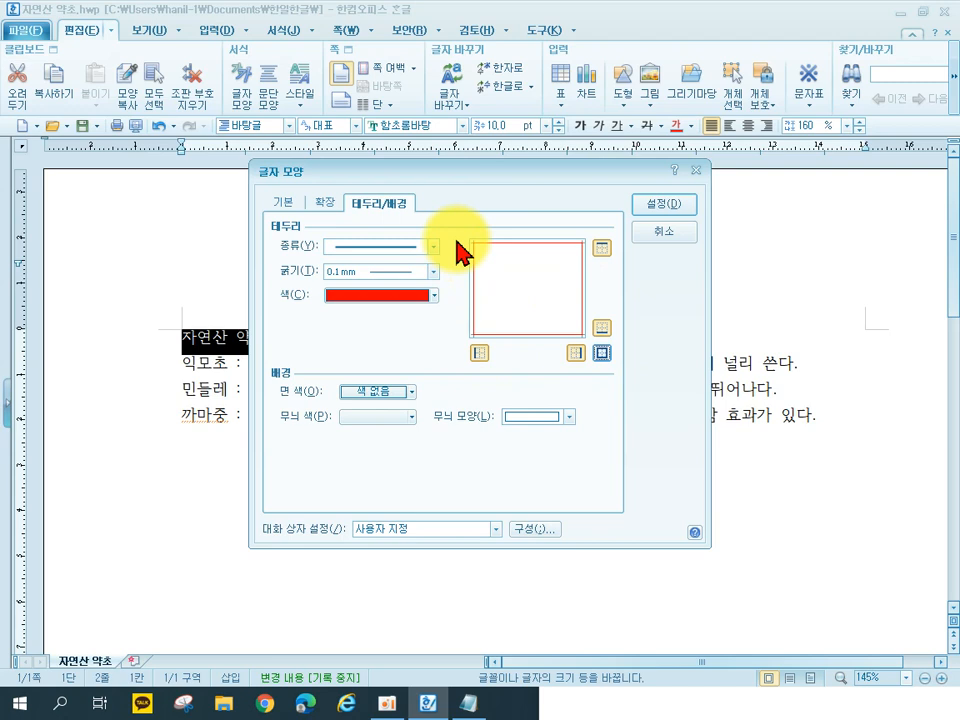
click(657, 211)
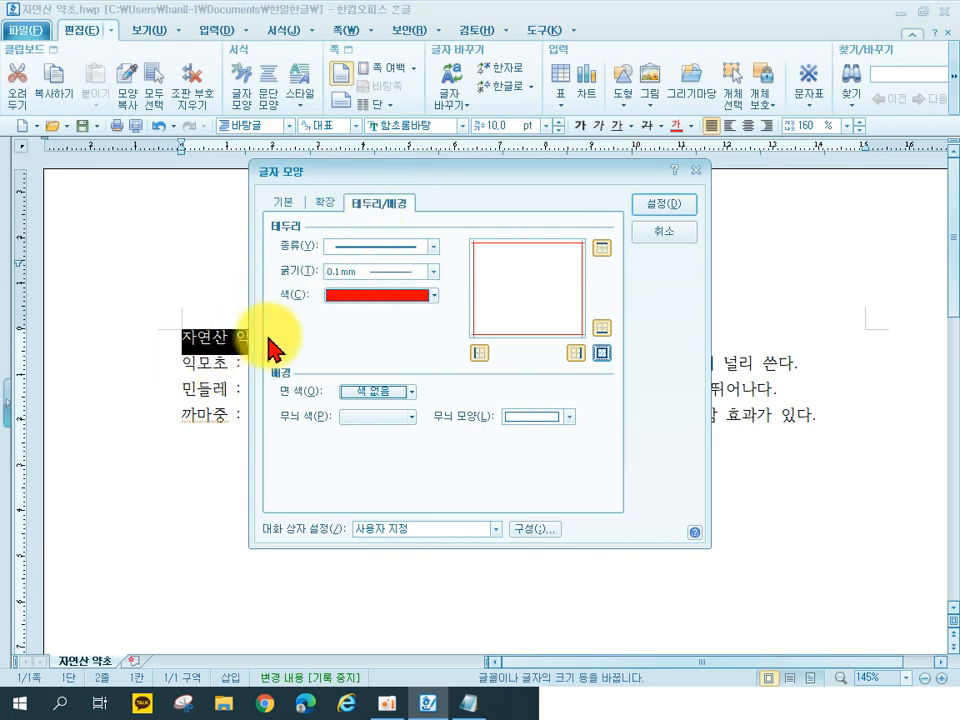
click(658, 205)
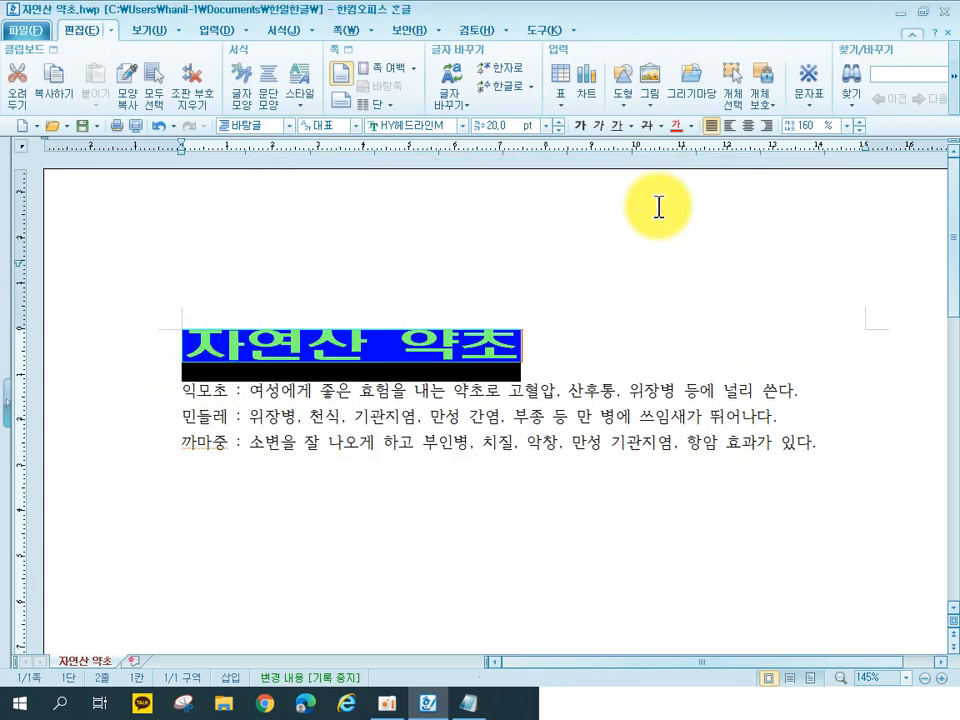
click(660, 356)
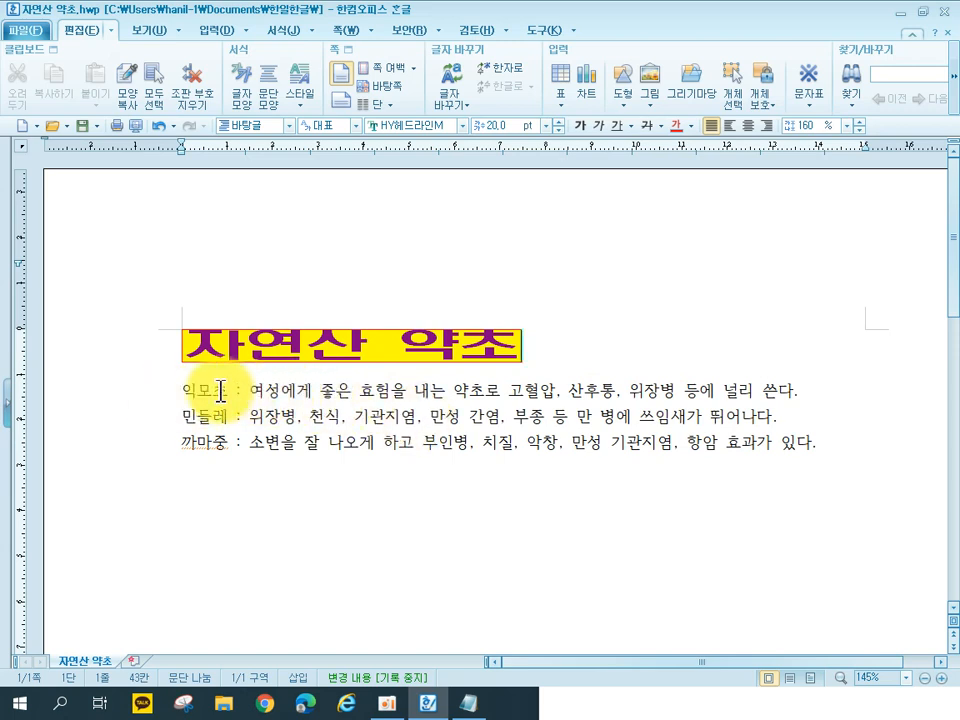
Step: Set the 익모초 paragraph's font to 맑은 고딕 and its size to 13 pt
click(158, 400)
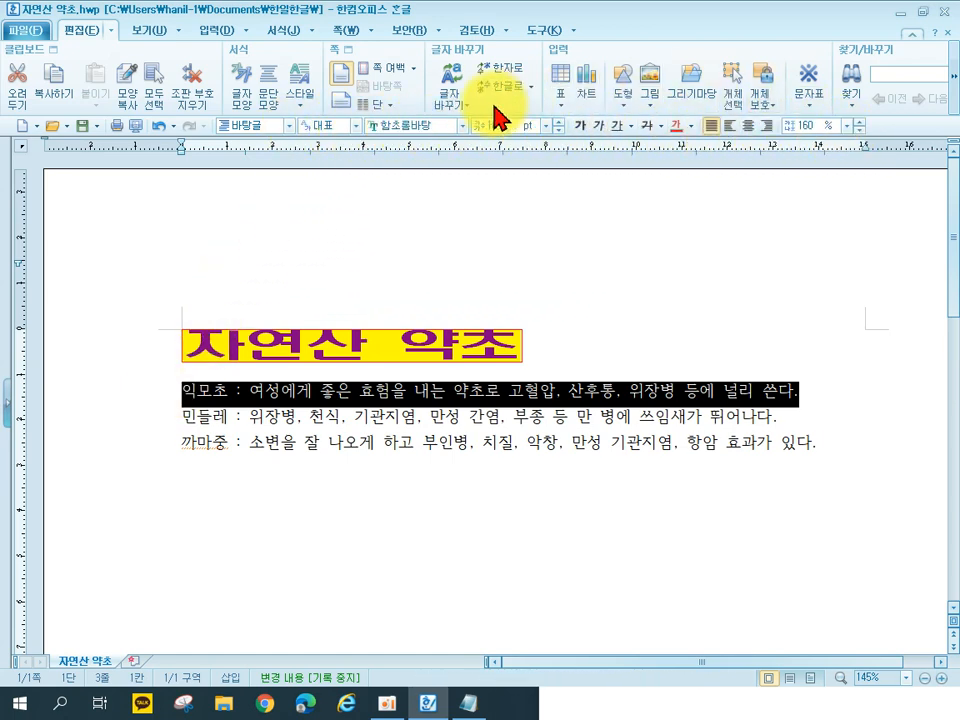
click(401, 126)
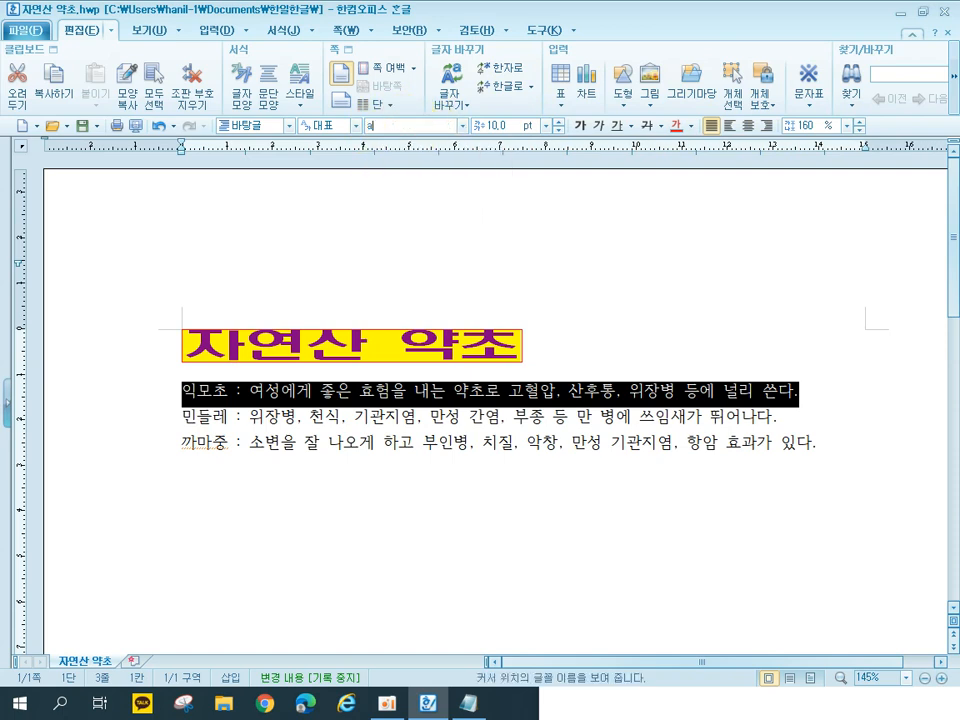
key(BackSpace)
text(ㅁ)
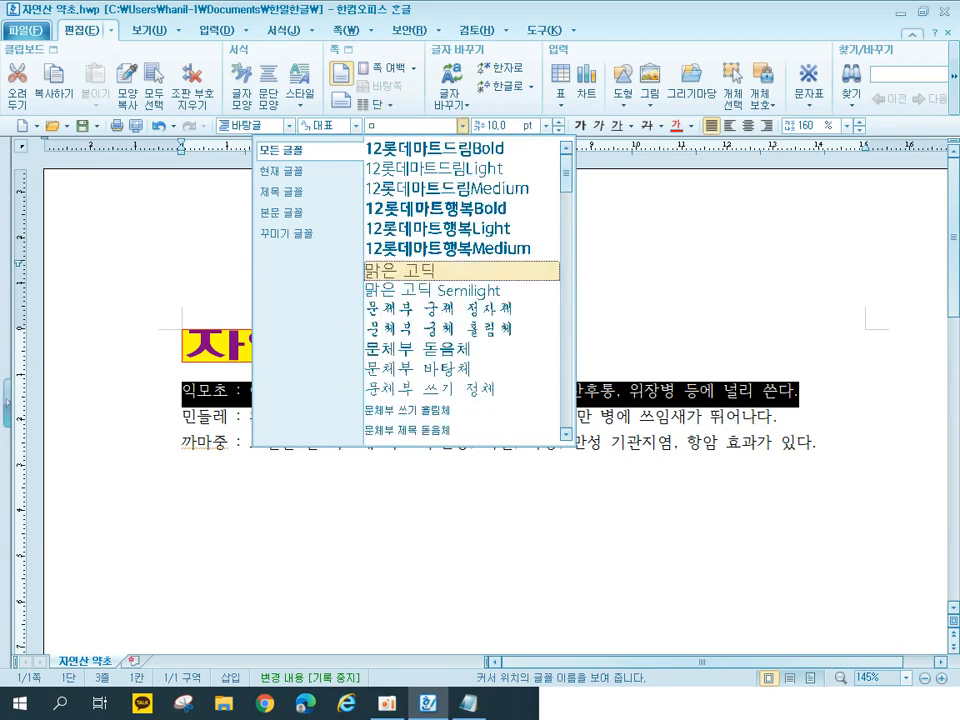
click(386, 268)
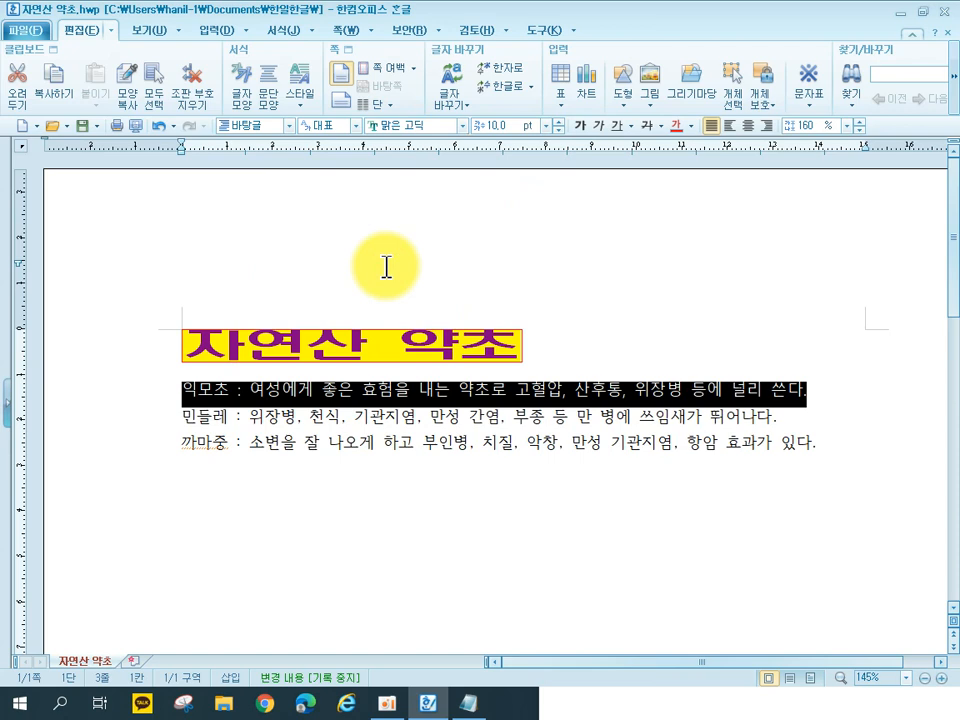
click(495, 128)
text(13)
key(Return)
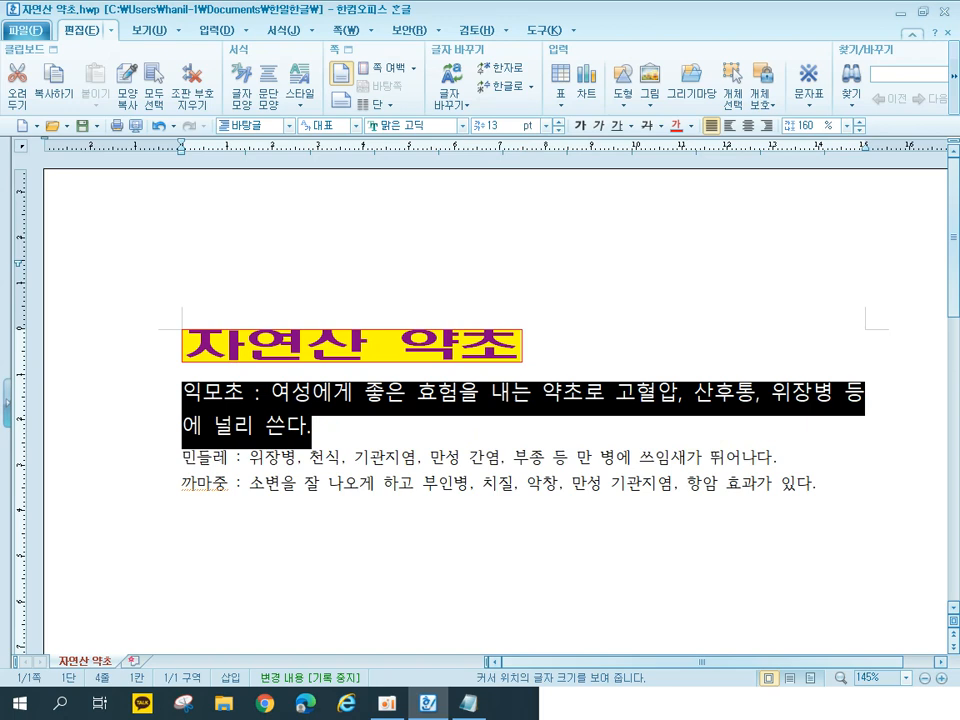
Step: Make the 익모초 paragraph bold and set its text color to red (빨강)
click(580, 140)
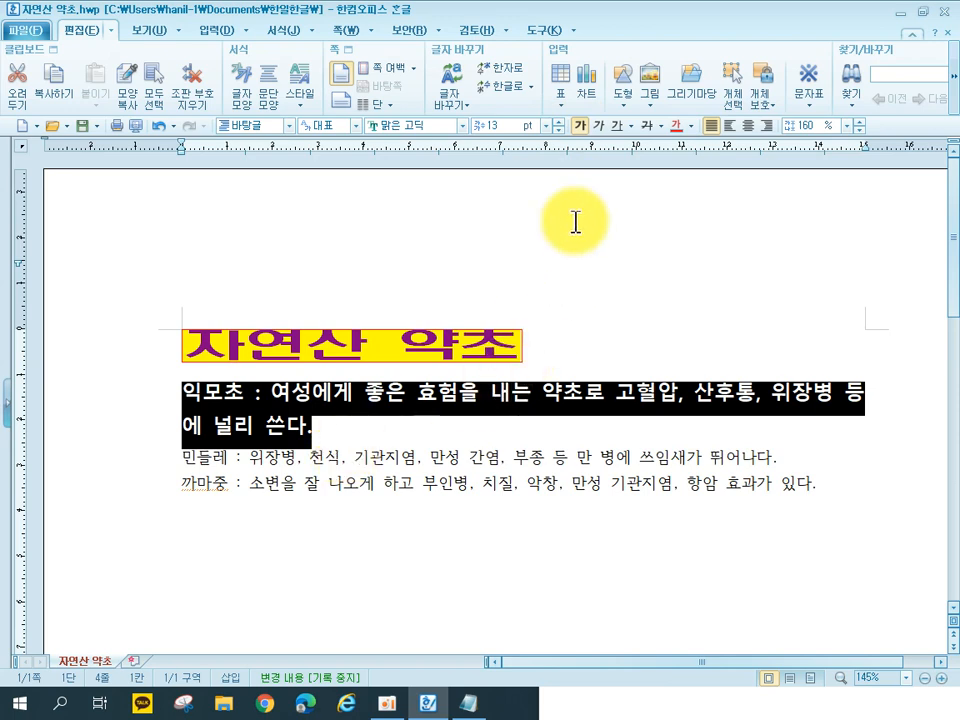
click(692, 137)
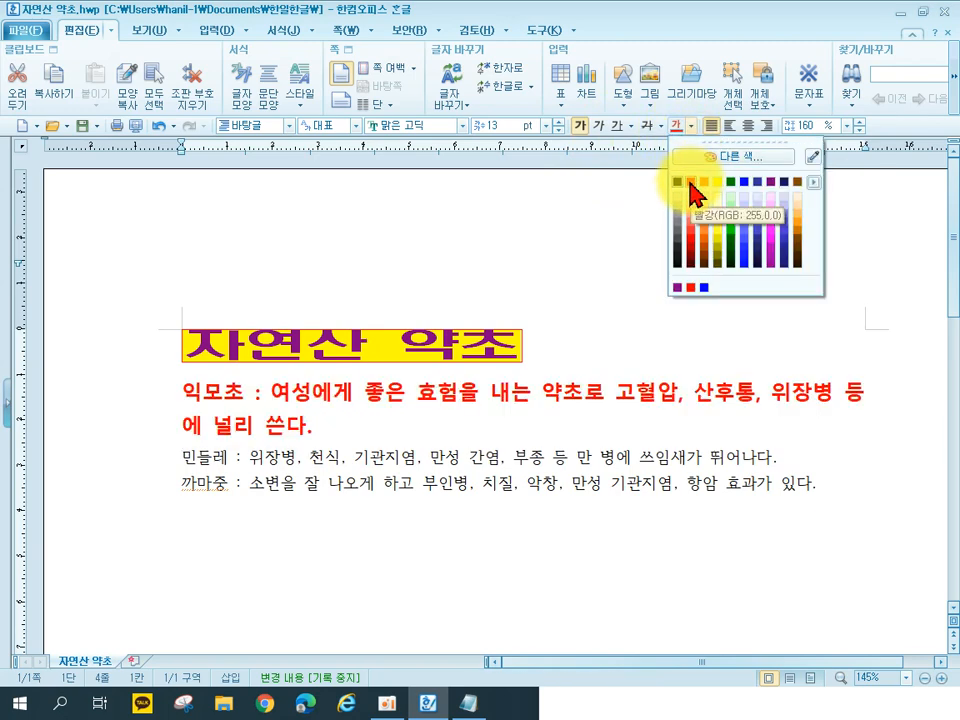
click(690, 190)
click(613, 336)
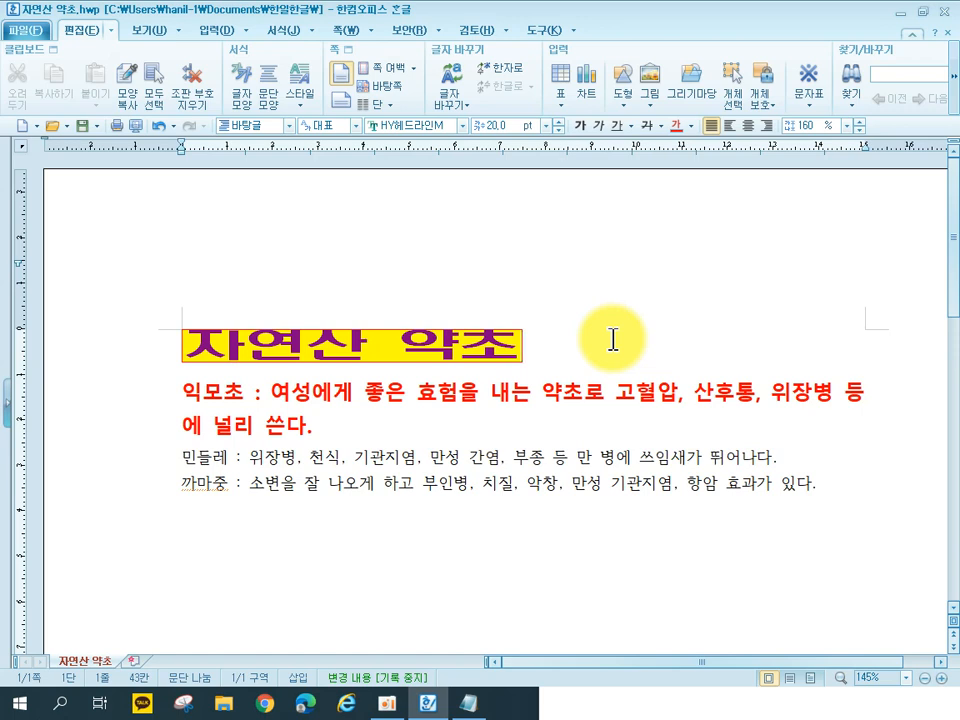
Step: Try the 궁서 font on the 민들레 paragraph, and set its font to 궁서체
click(140, 466)
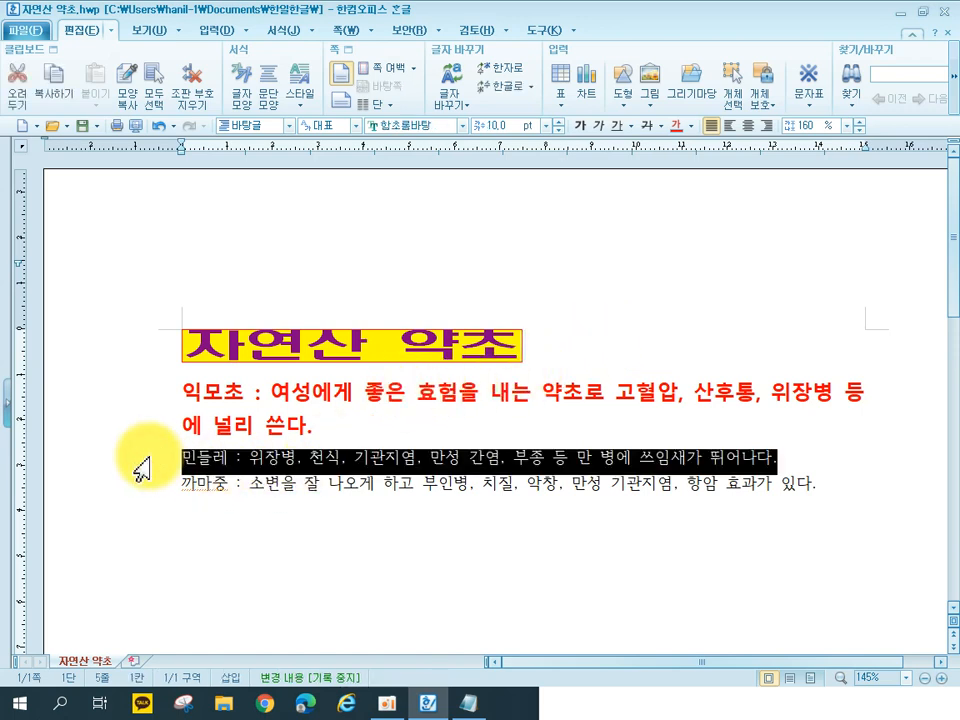
click(402, 124)
scroll(403, 182, down, 3)
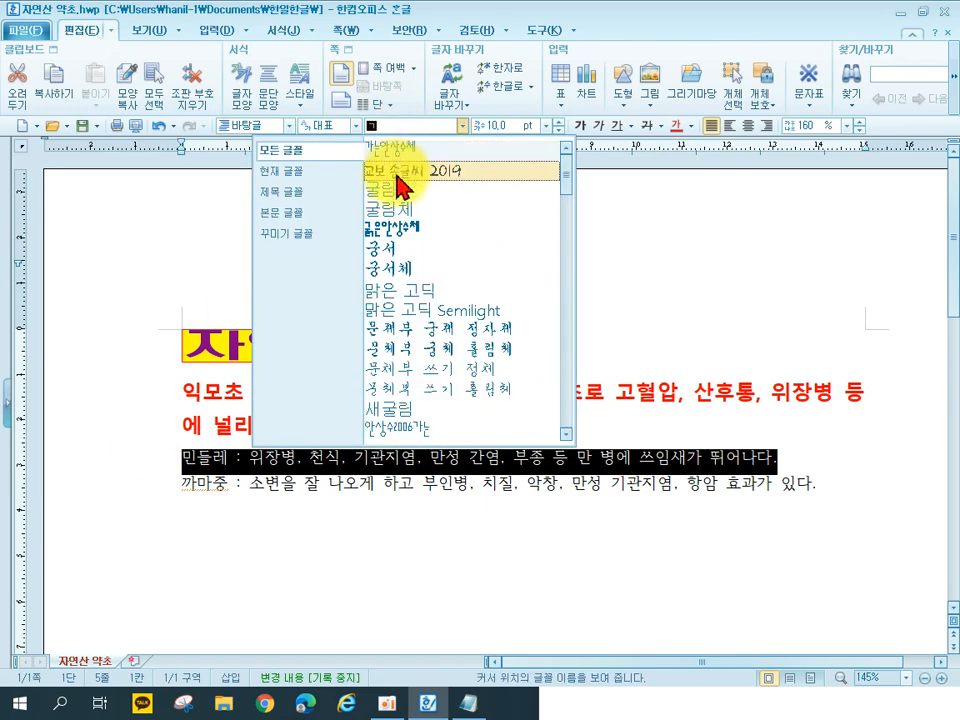
click(394, 247)
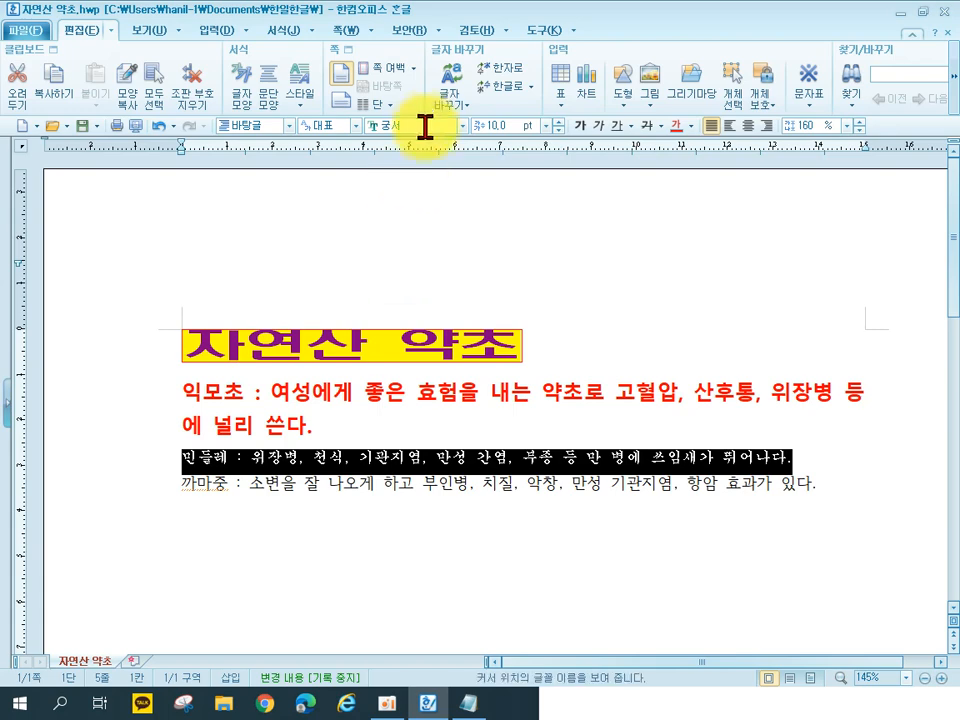
click(460, 126)
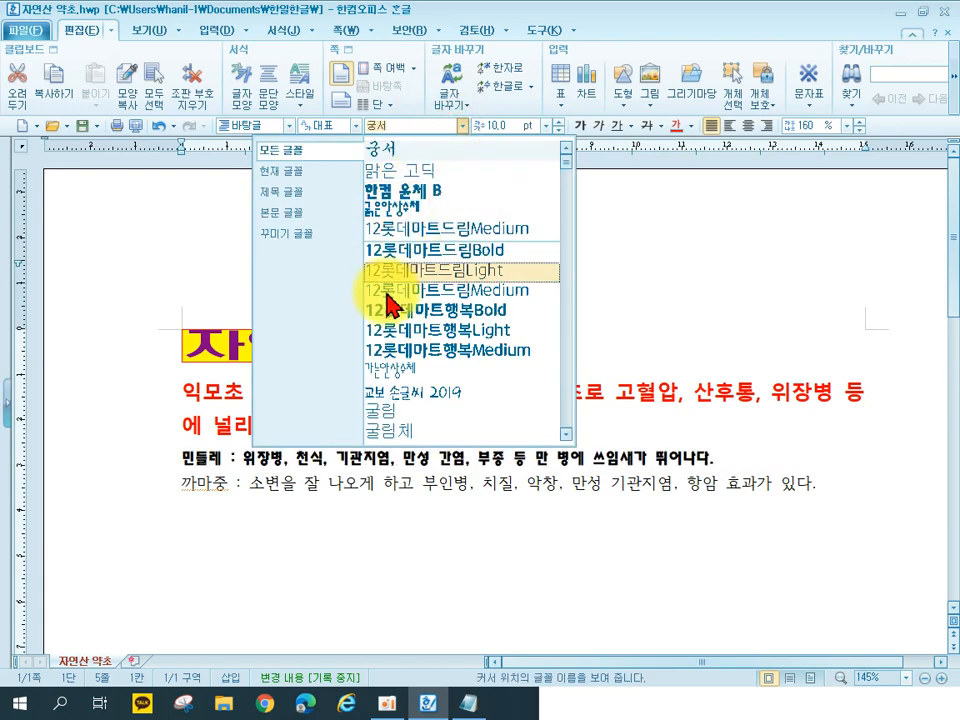
click(398, 146)
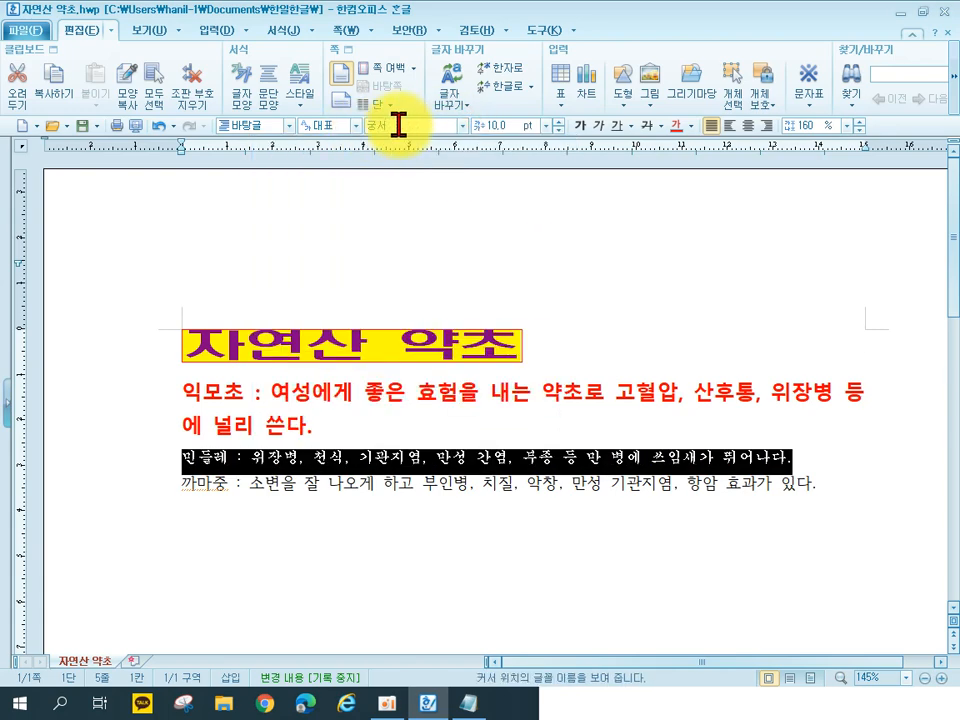
click(392, 127)
text(ㄱ)
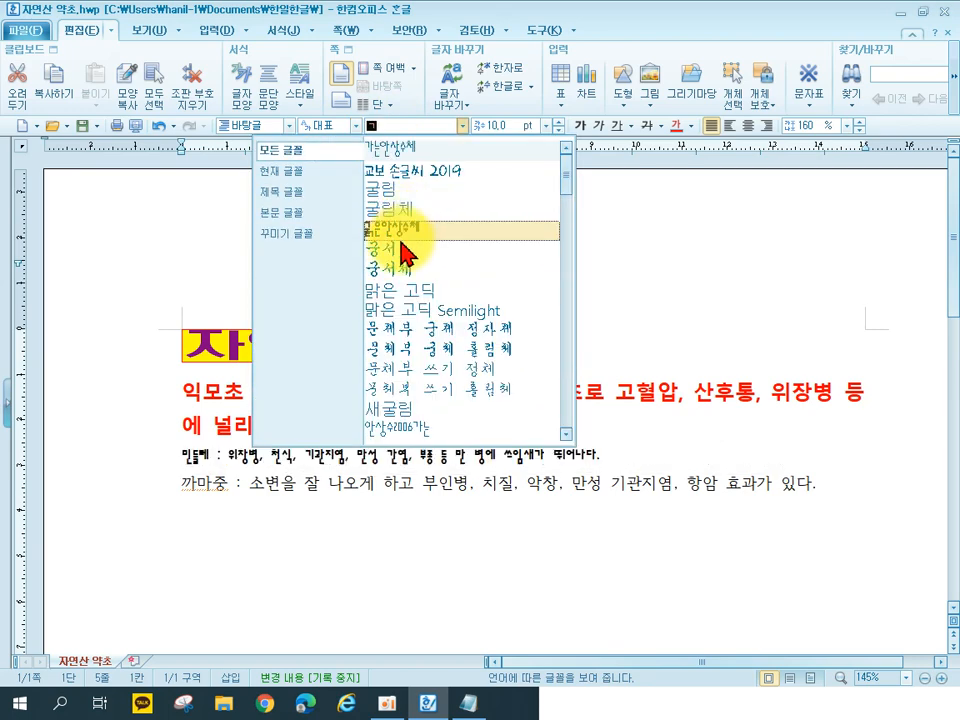
click(402, 268)
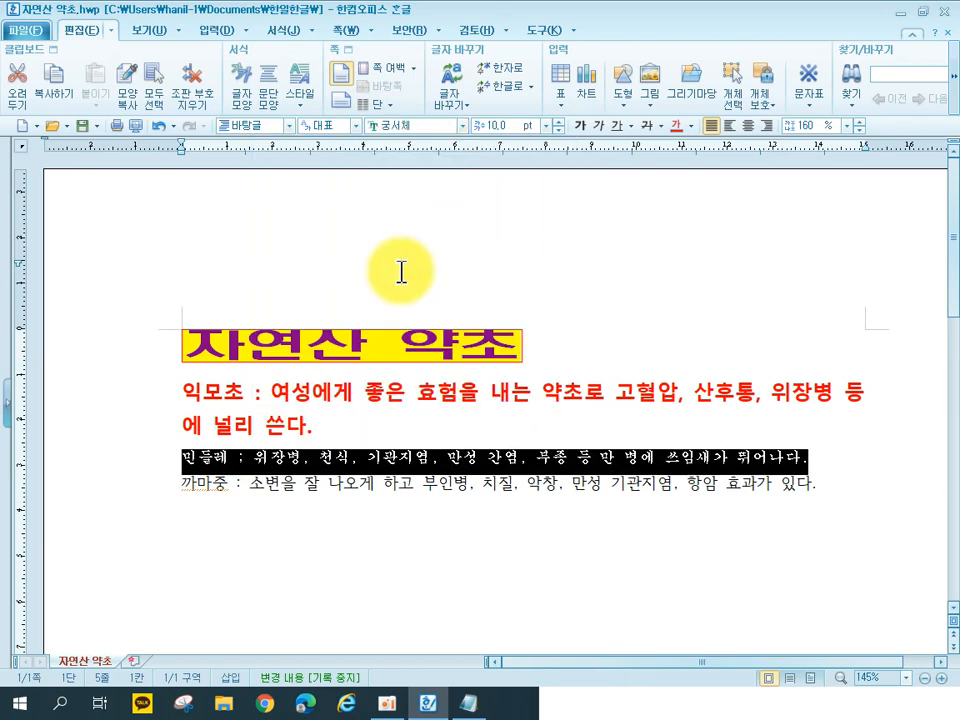
Step: Set the 민들레 paragraph's size to 13 pt, make it italic and set its text color to blue
click(495, 127)
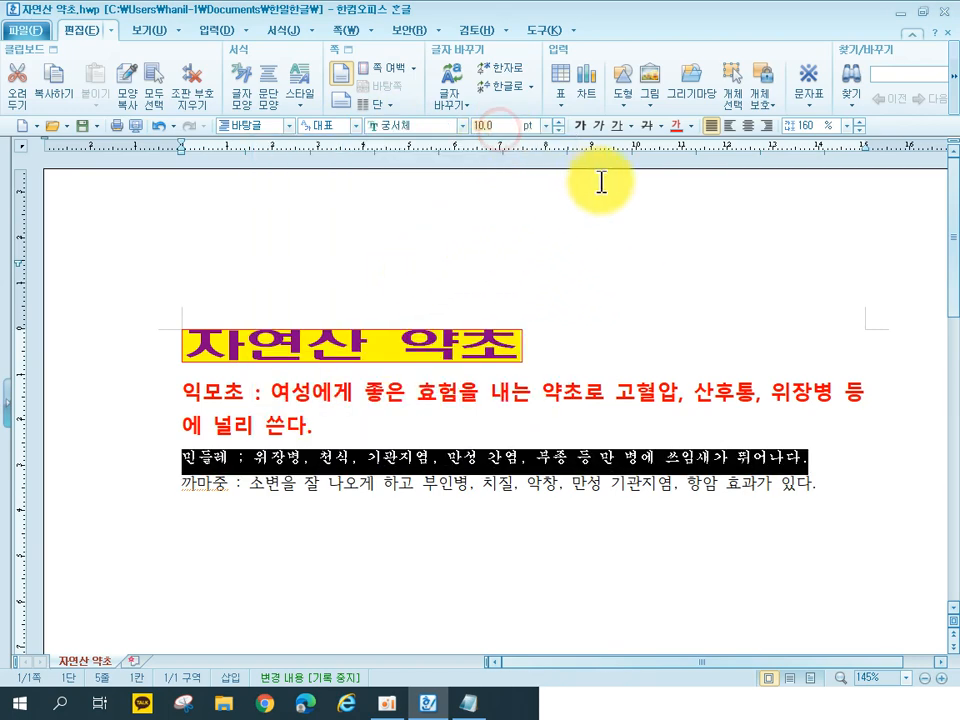
text(13)
key(Return)
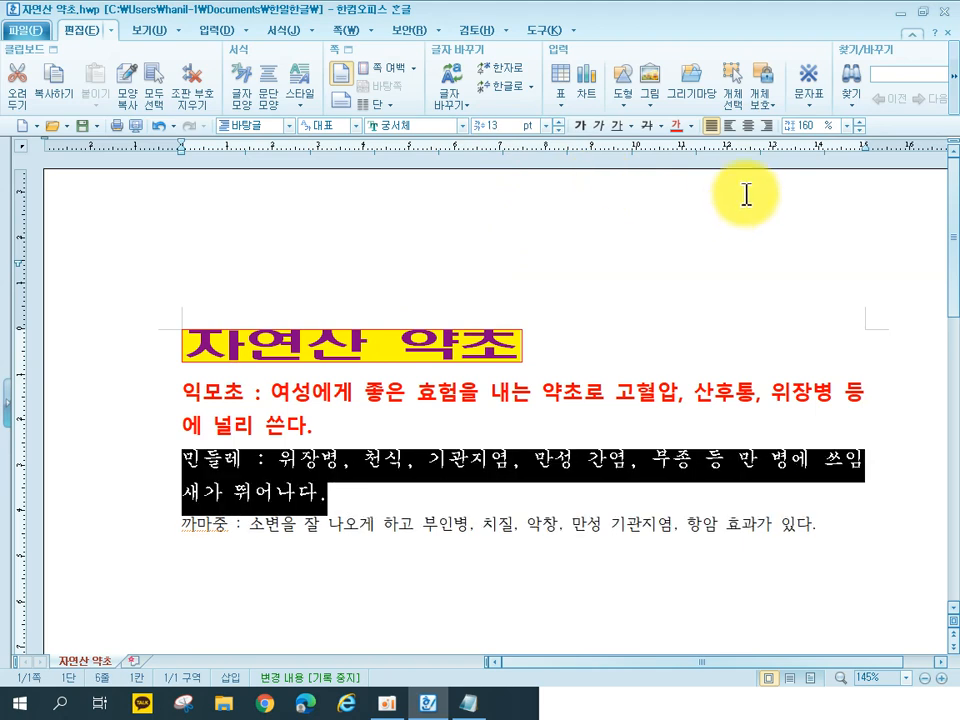
click(599, 127)
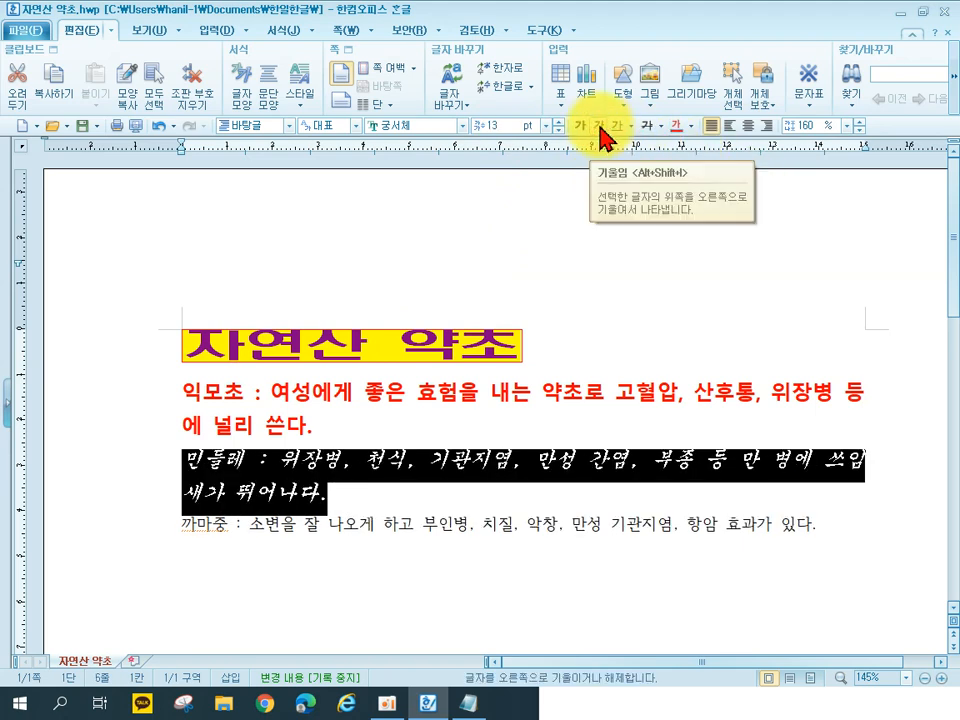
click(691, 127)
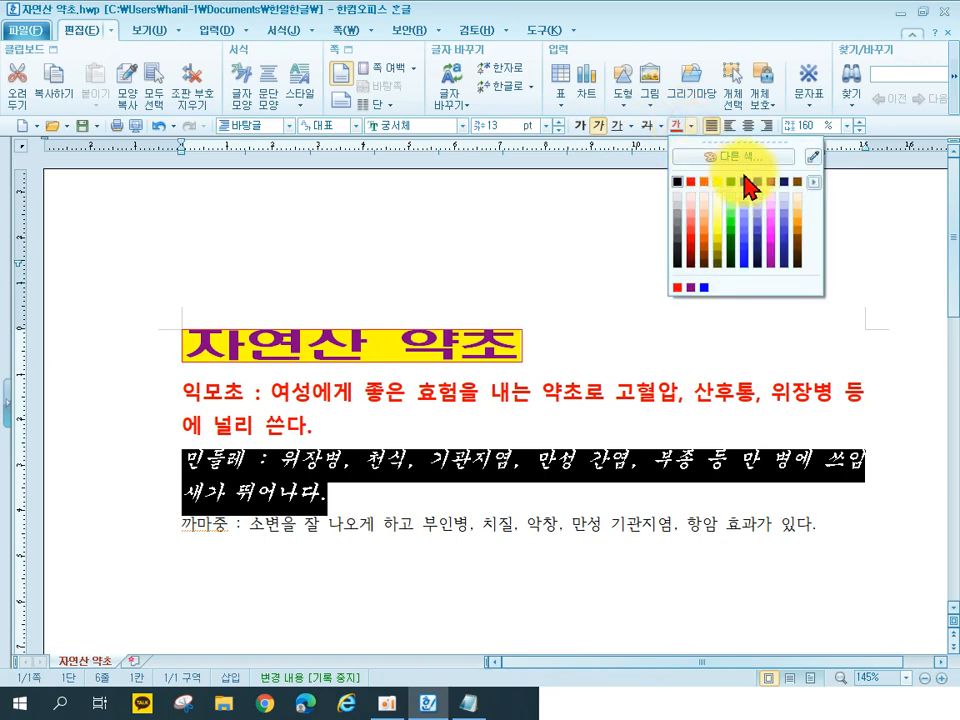
click(747, 187)
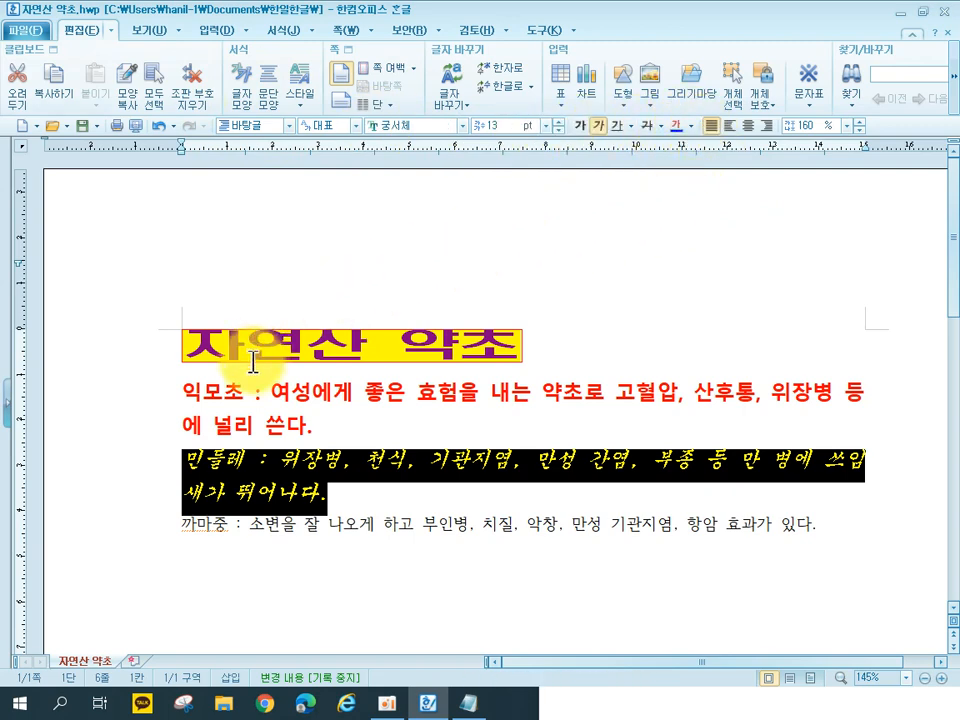
Step: Set the 까마중 paragraph's font to 한컴 소망 M and its size to 13 pt
click(127, 544)
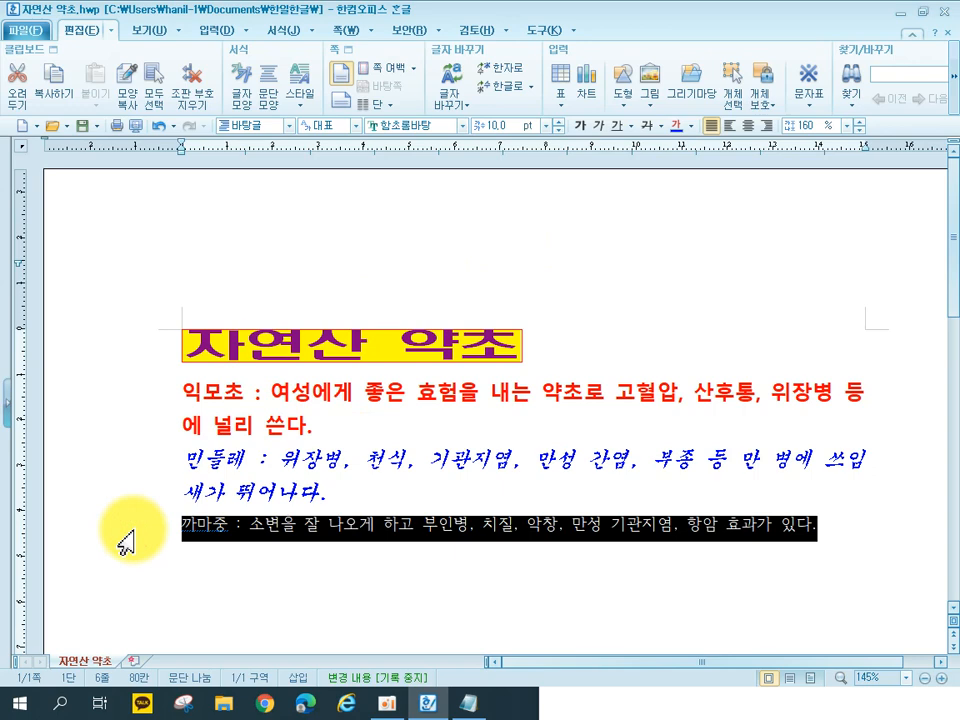
click(404, 122)
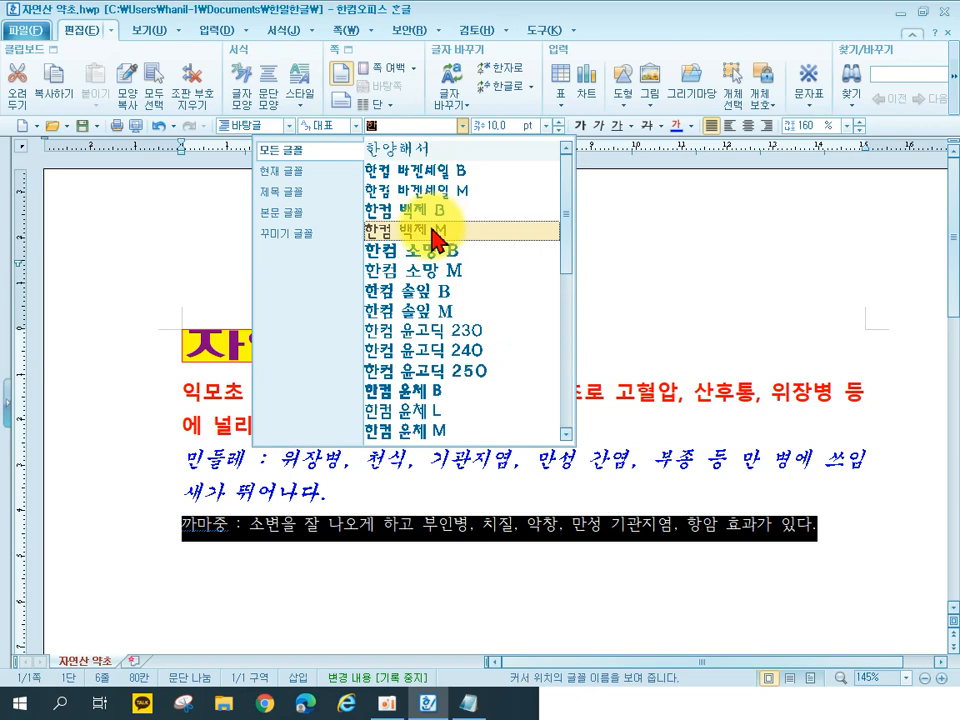
click(426, 270)
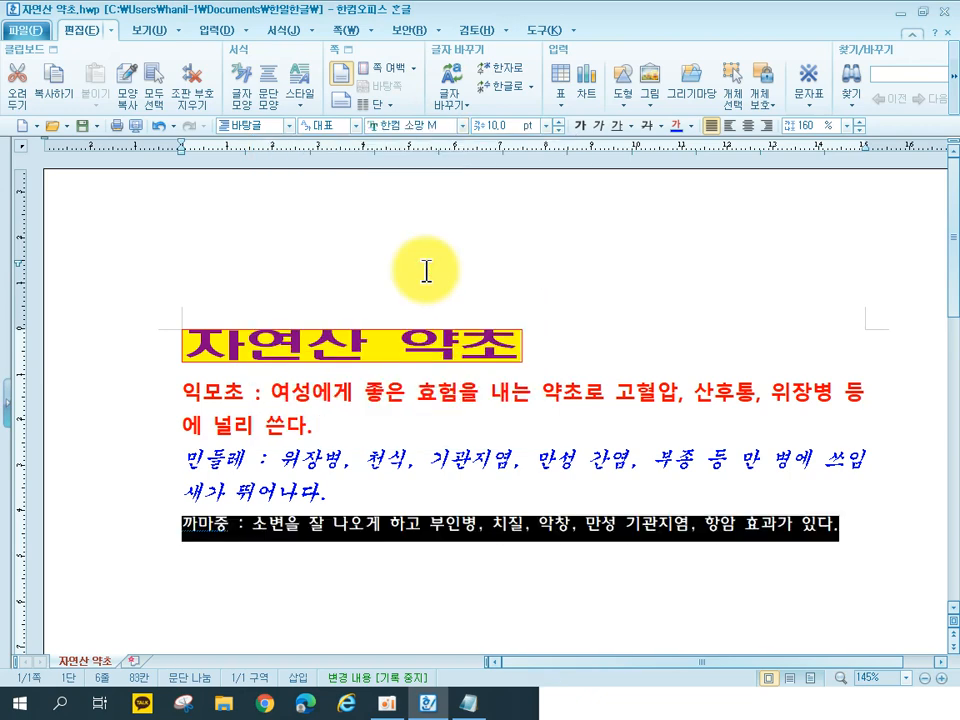
click(506, 126)
text(13)
key(Return)
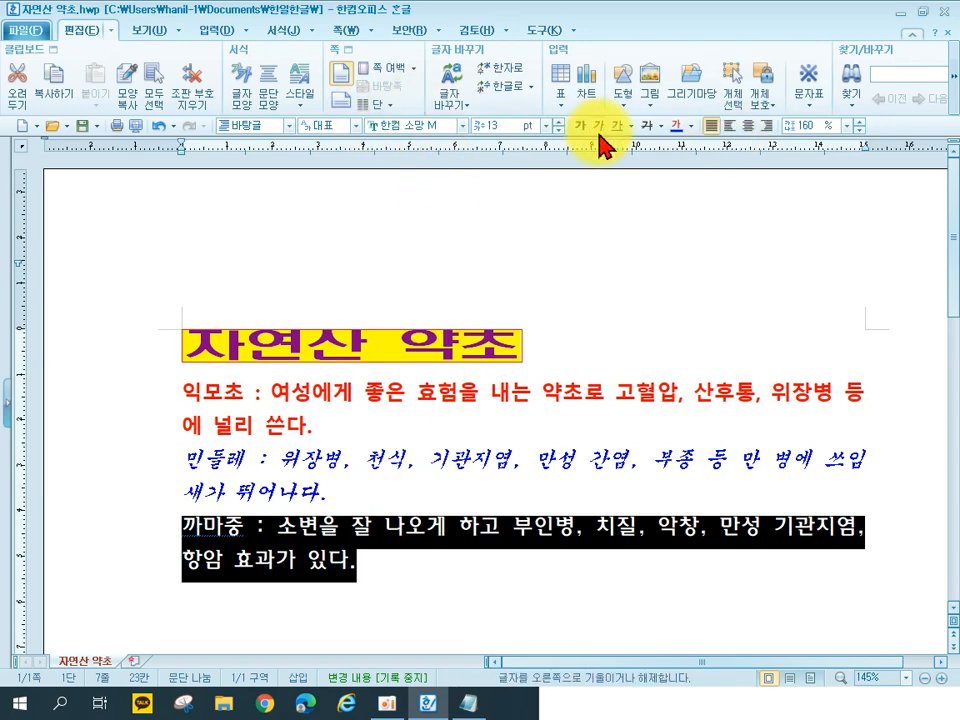
Step: Set the 까마중 paragraph's letter spacing (자간) to -5% and its text color to green, and save the document
click(283, 30)
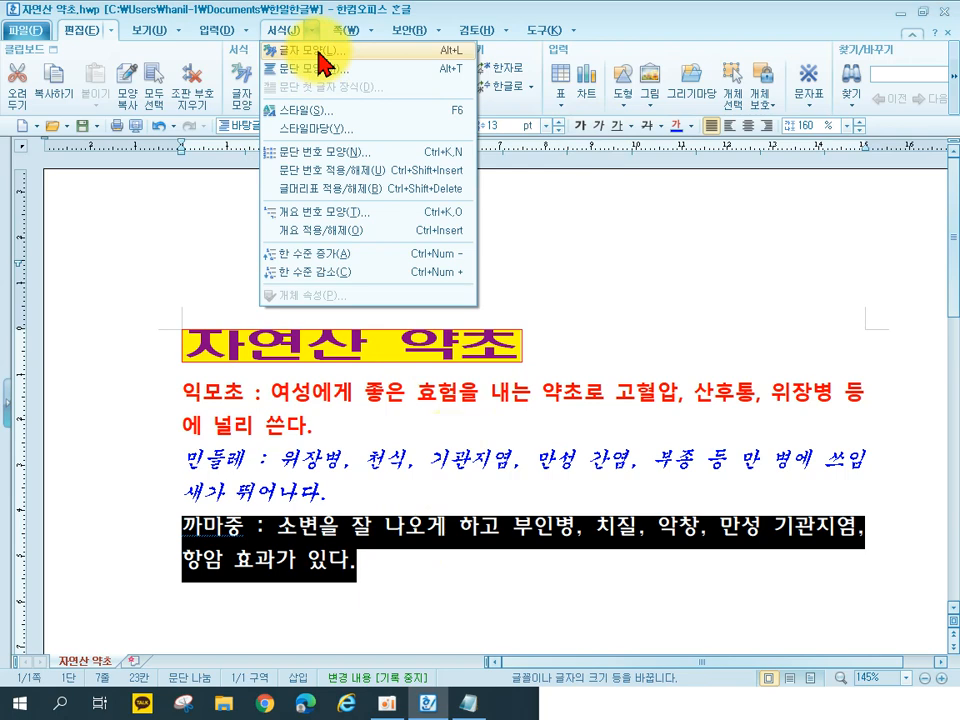
click(322, 60)
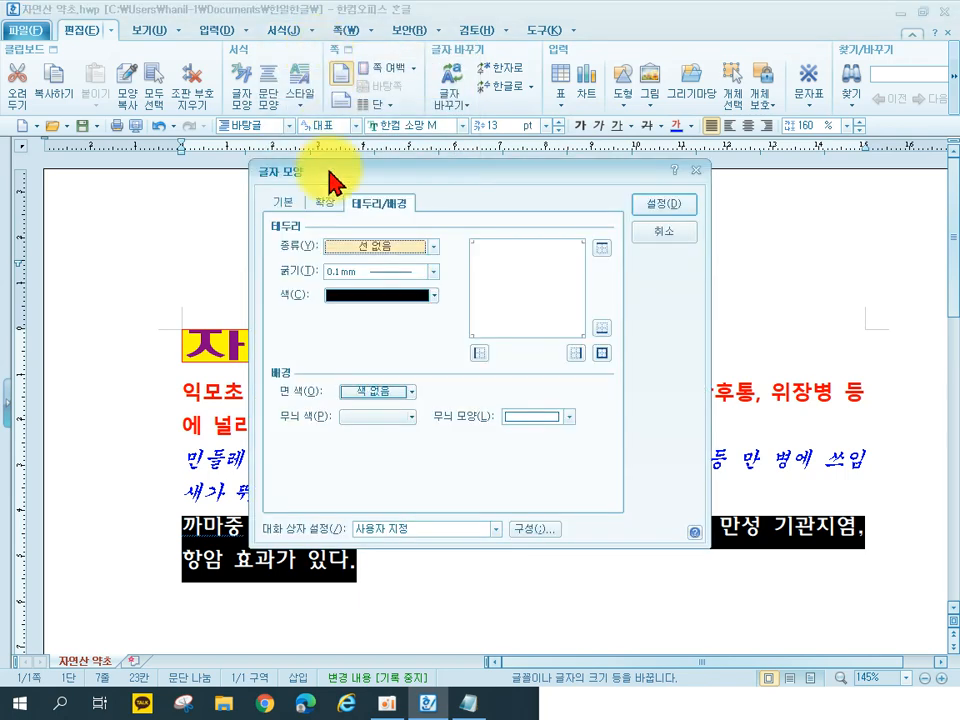
click(287, 202)
click(513, 321)
text(-5)
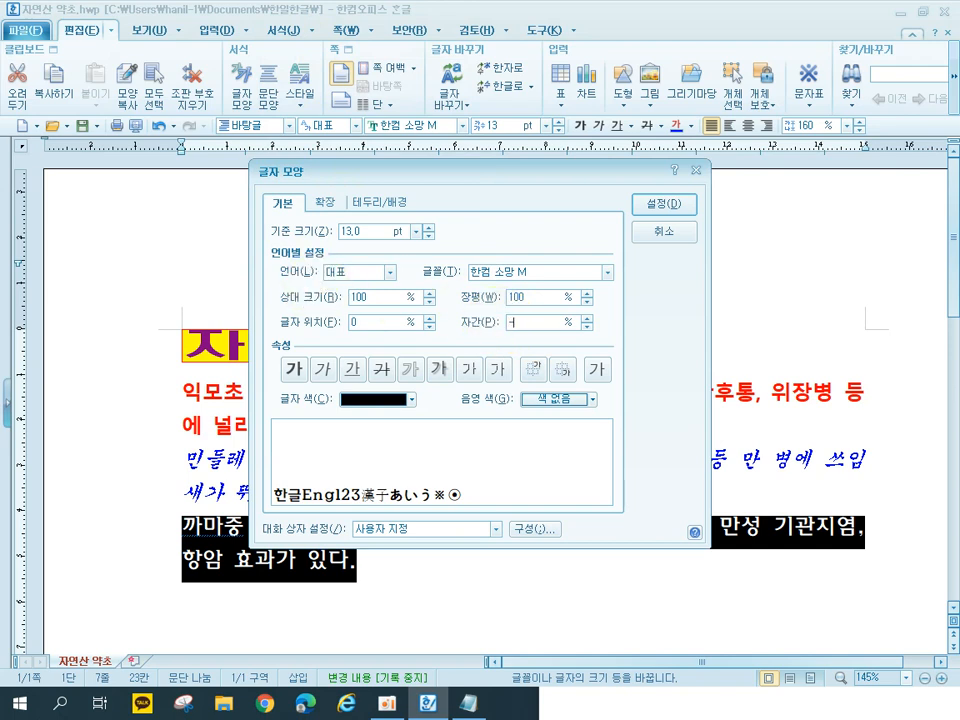
click(349, 408)
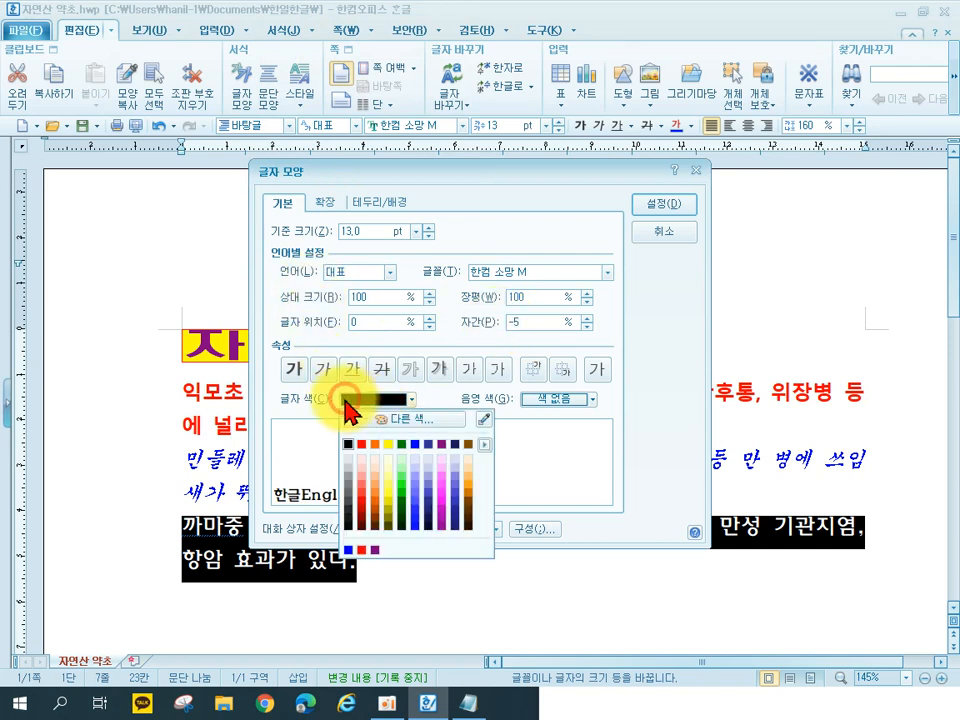
click(405, 442)
click(672, 204)
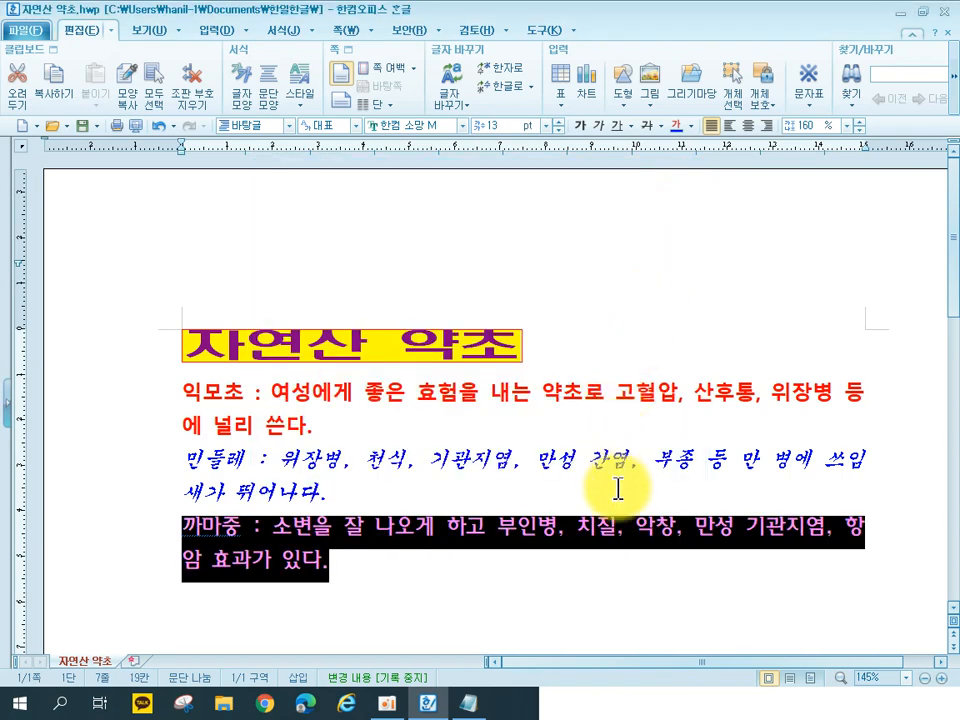
click(585, 590)
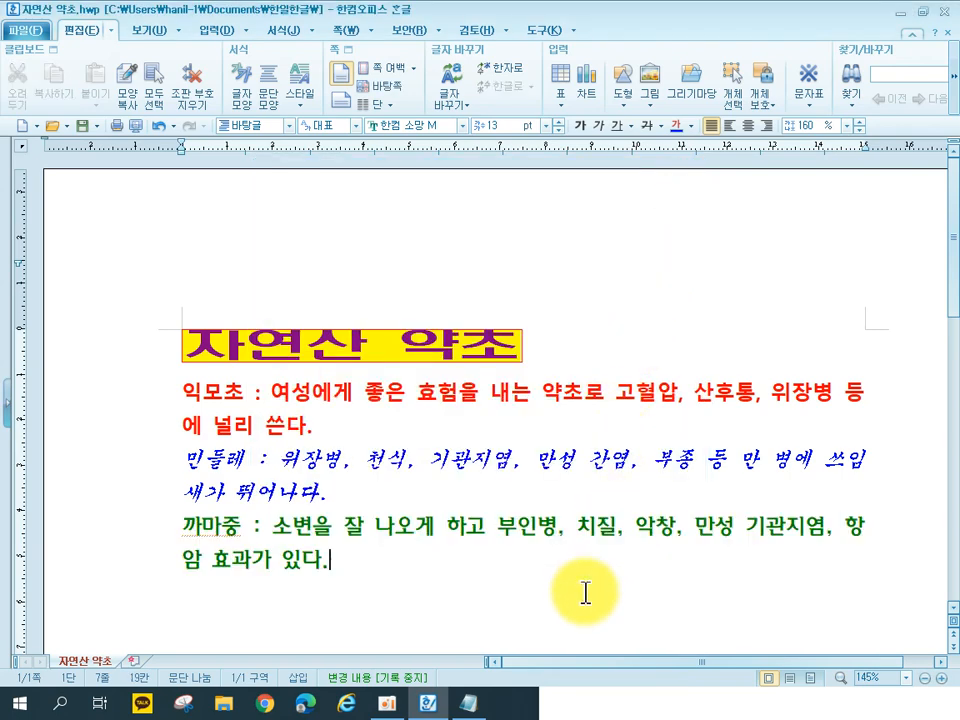
click(82, 127)
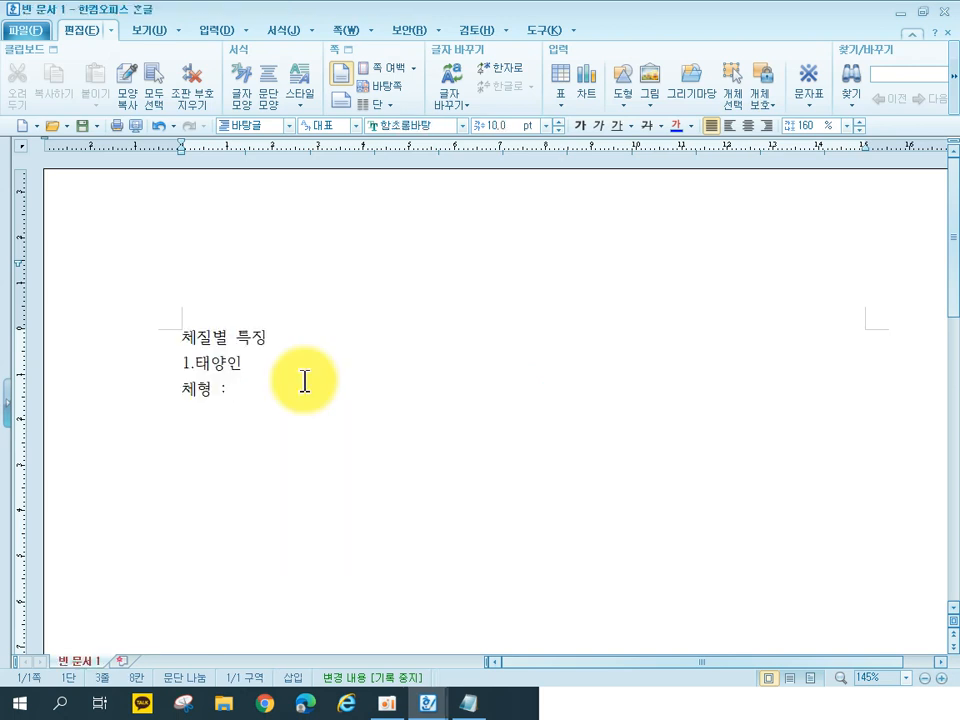
Step: Complete the 태양인 체형 line with: 가슴 윗부분이 발달된 체형으로 목덜미가 굵고 건실하여 큰 반면, 허리 아래 부분이 약한 편이다
text(가슴 윗몸분이 발달된 체형)
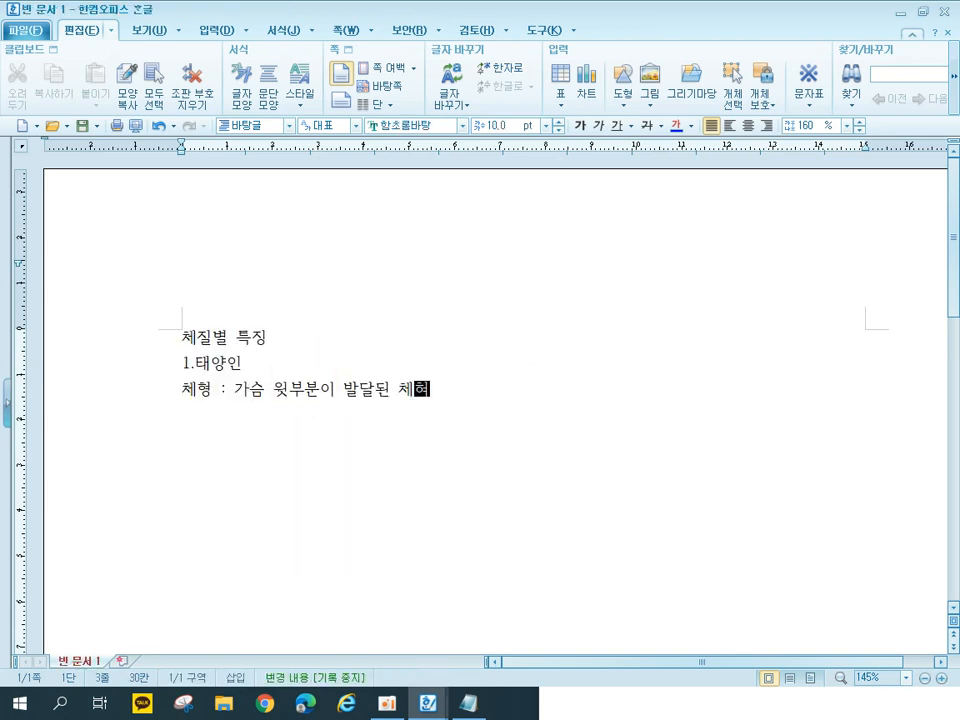
text(으로 목덜미가 r4n4ㅠ고 건ㅅ)
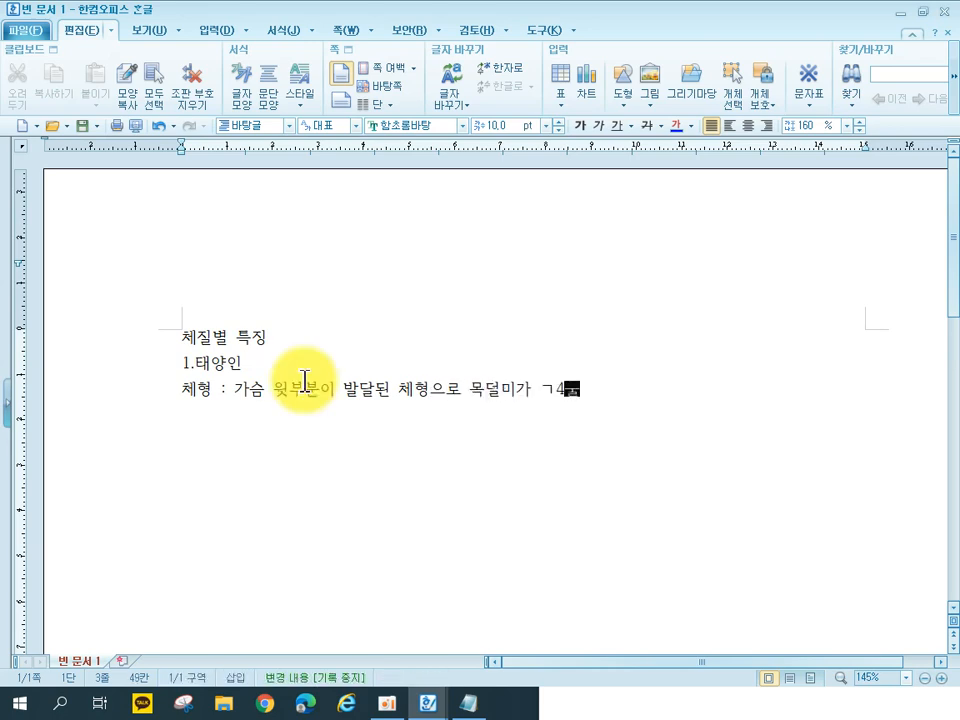
key(BackSpace)
key(BackSpace)
key(BackSpace)
key(BackSpace)
key(BackSpace)
key(BackSpace)
key(BackSpace)
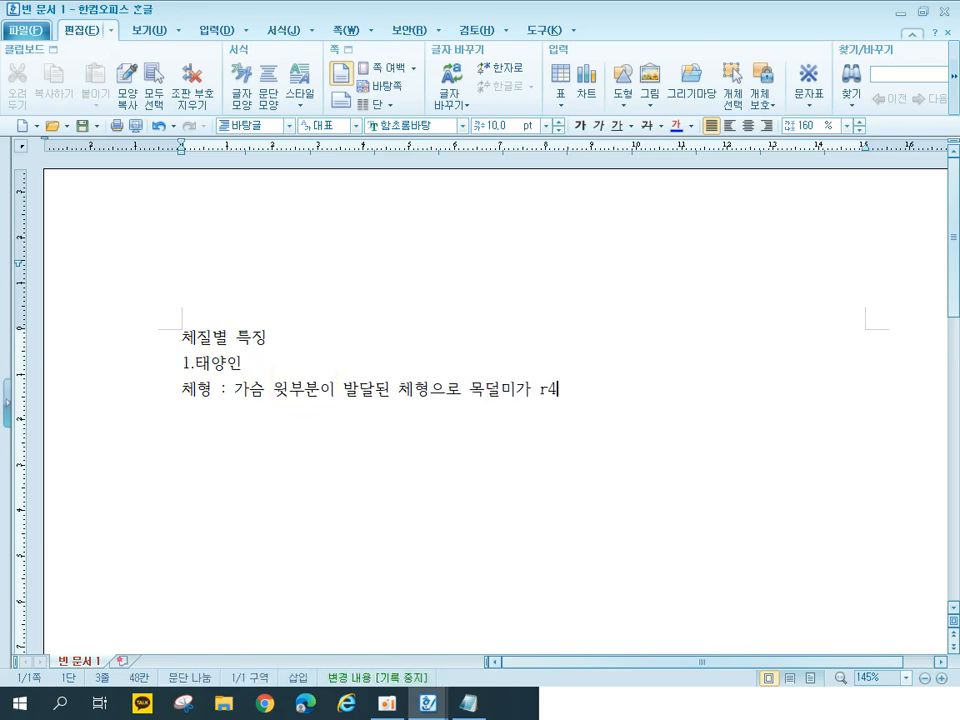
text(굵고 건ㅅ)
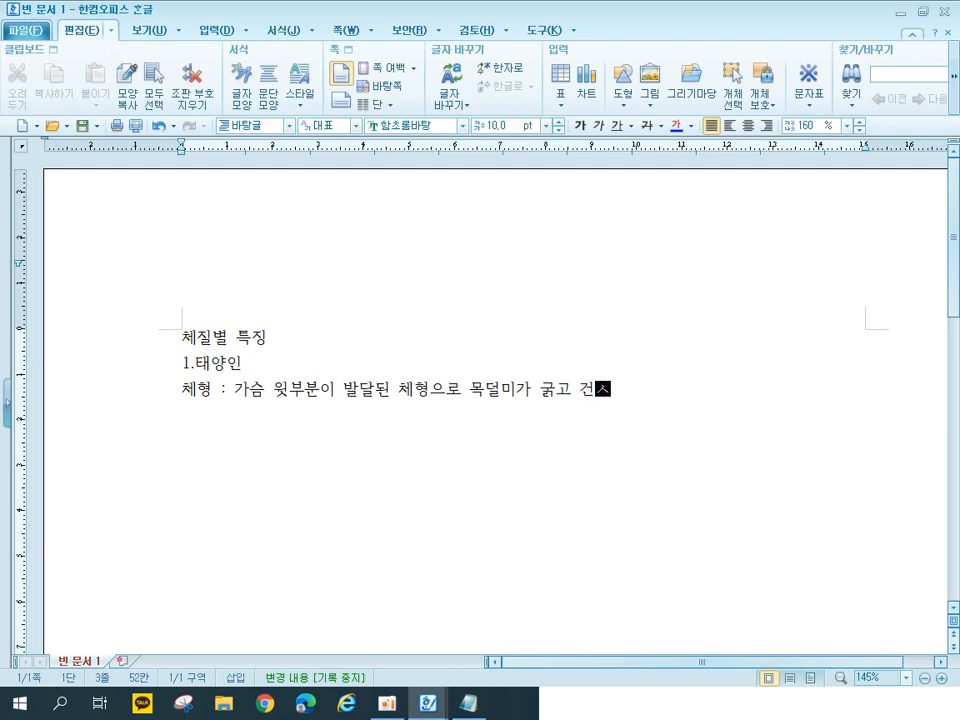
text(실항여 큰 바ㄴ명.)
key(BackSpace)
text(면.)
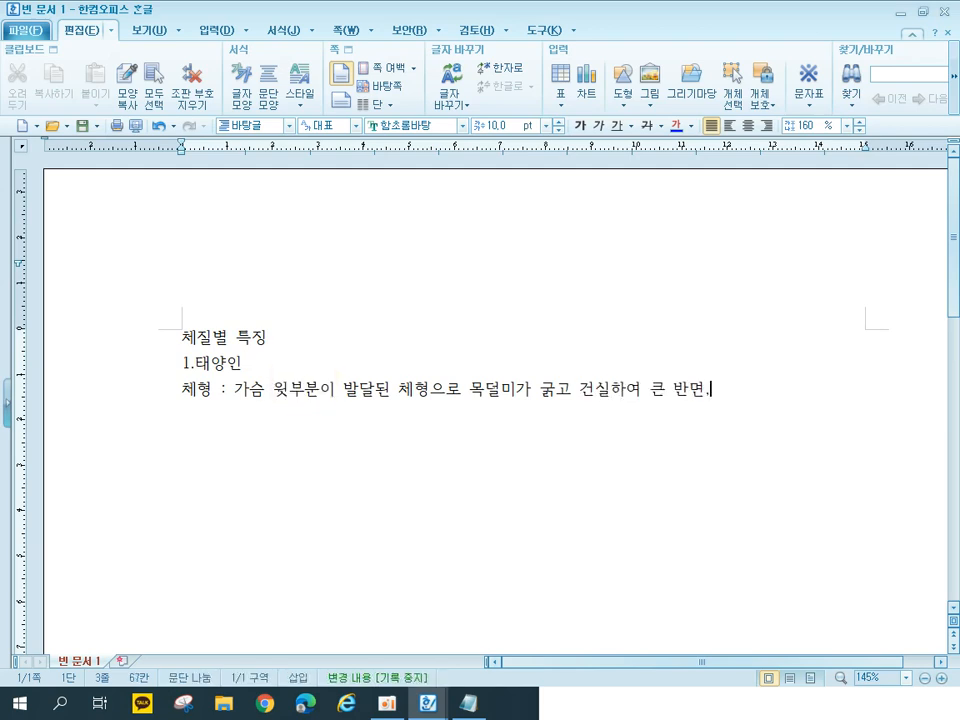
text( 허리 아래 부분이 약한 편이다.)
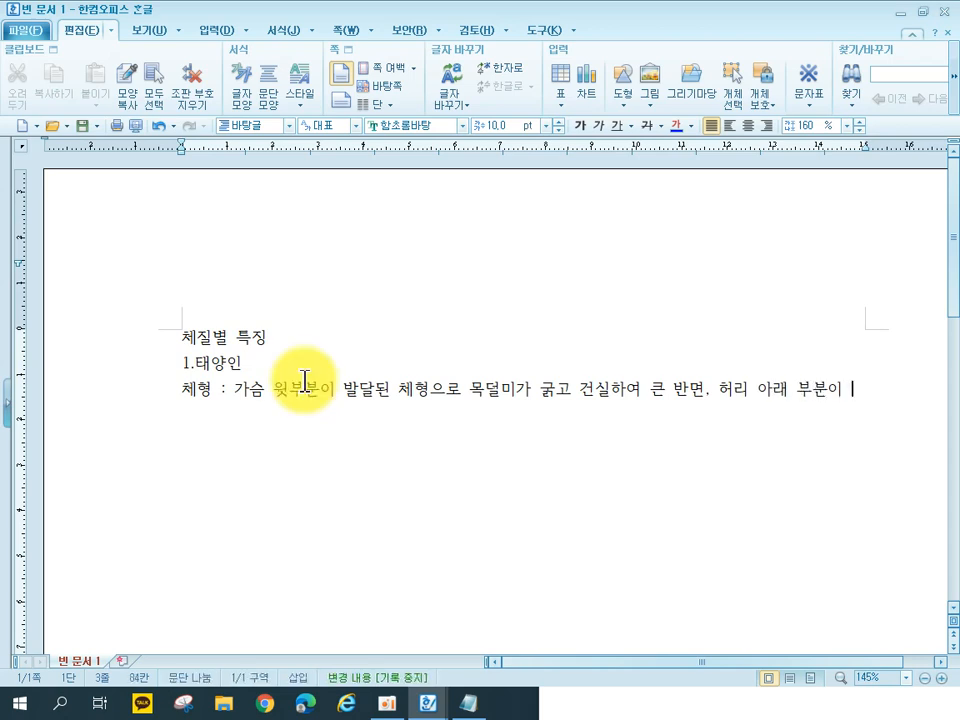
Step: Start a new line under the 태양인 체형 text reading: 성격 : 과단성이 있고 창조적이다
key(Return)
text(성격 :)
text( r h)
key(BackSpace)
key(BackSpace)
key(BackSpace)
key(BackSpace)
text(고과단성이 있)
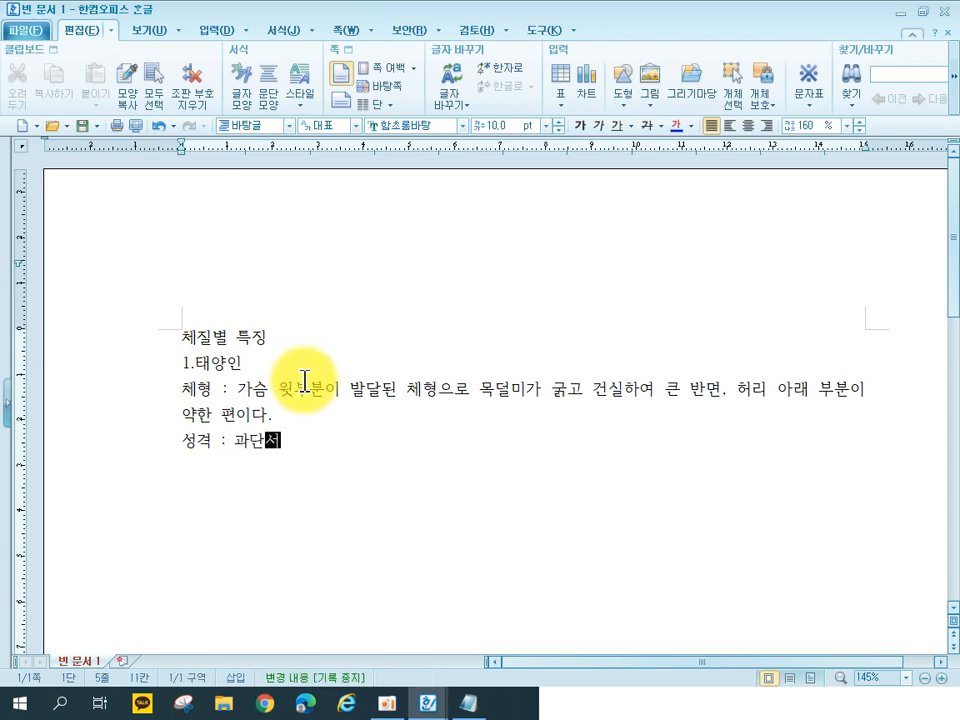
text(고 창조적이다. )
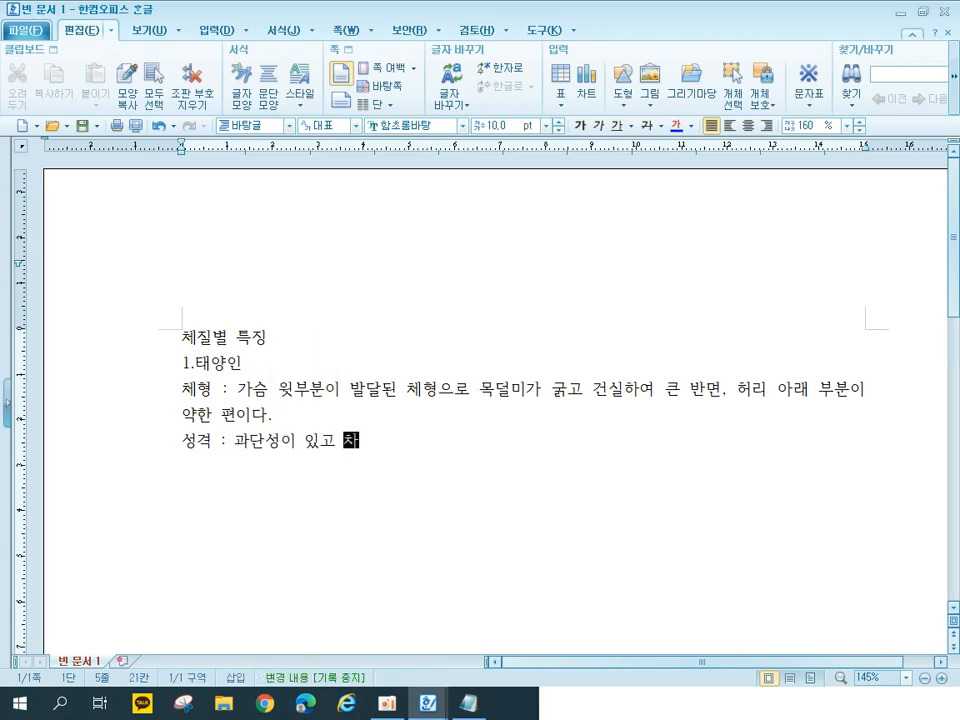
Step: Continue the 태양인 성격 line with: 비교적 드문 체질로 강지갛여 주위 사람들과 융화가 잘 안 되는 단점이 있다
text(비)
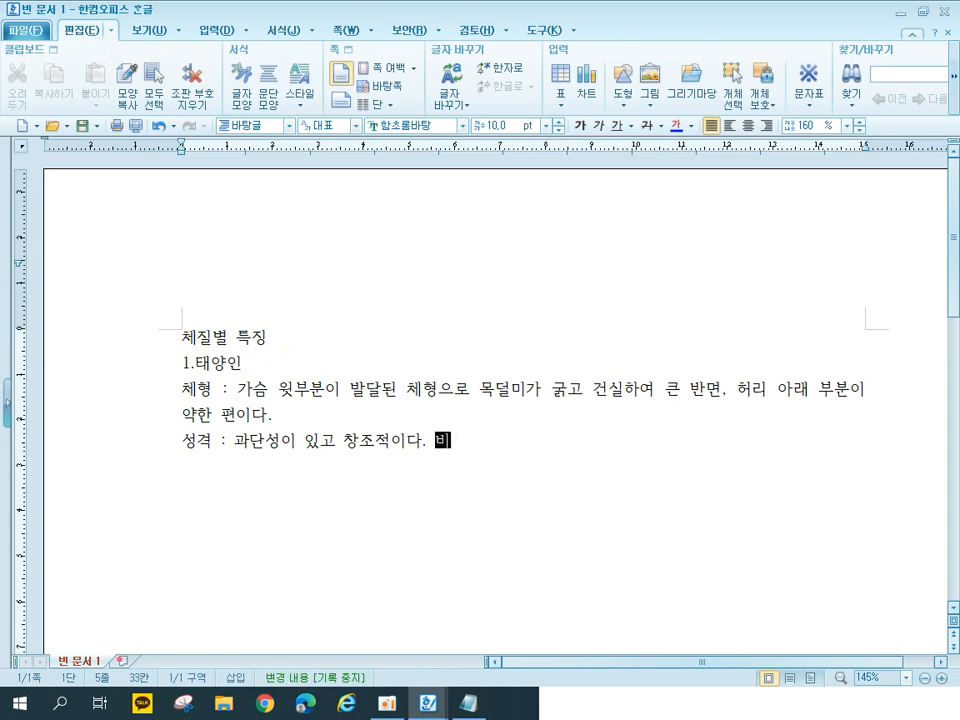
text(교적 드문 체질로 강지갈)
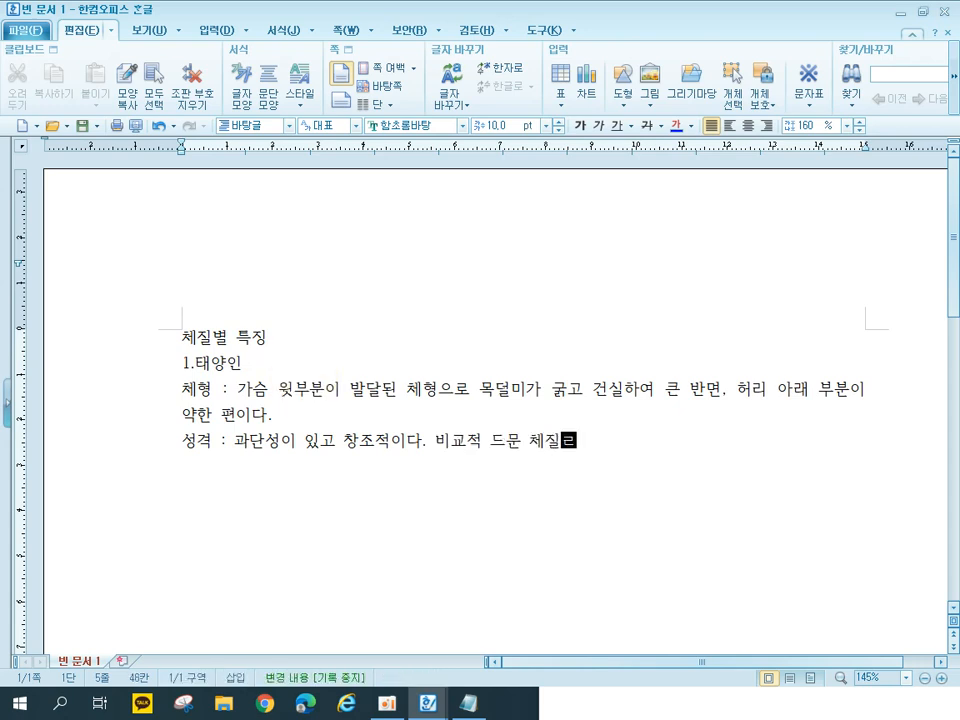
text(여 주)
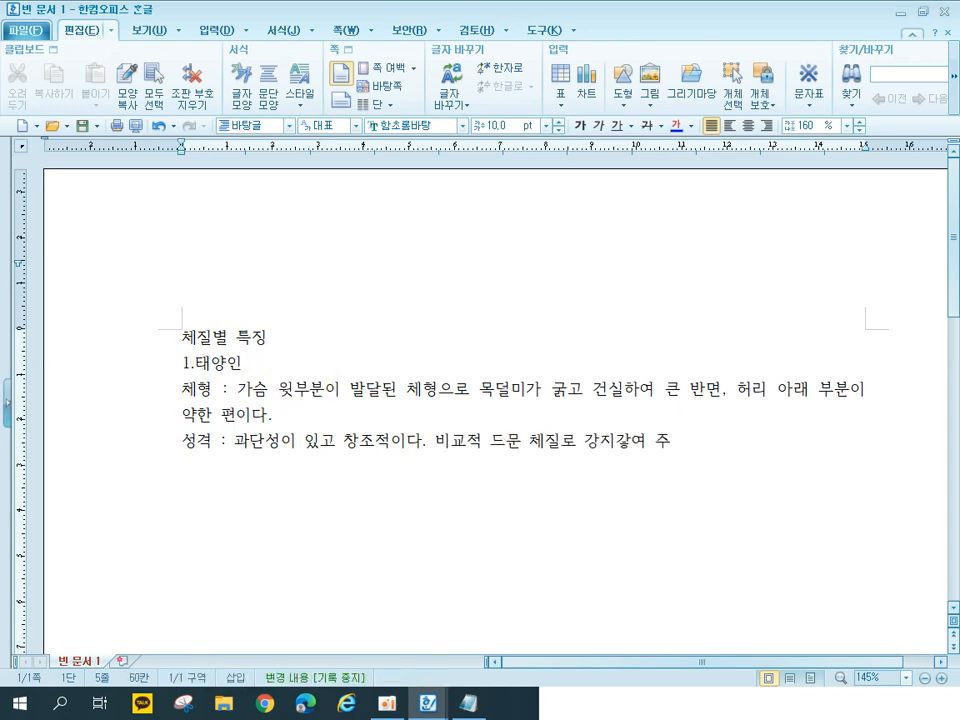
text(위 사라믈과 유ㄱ)
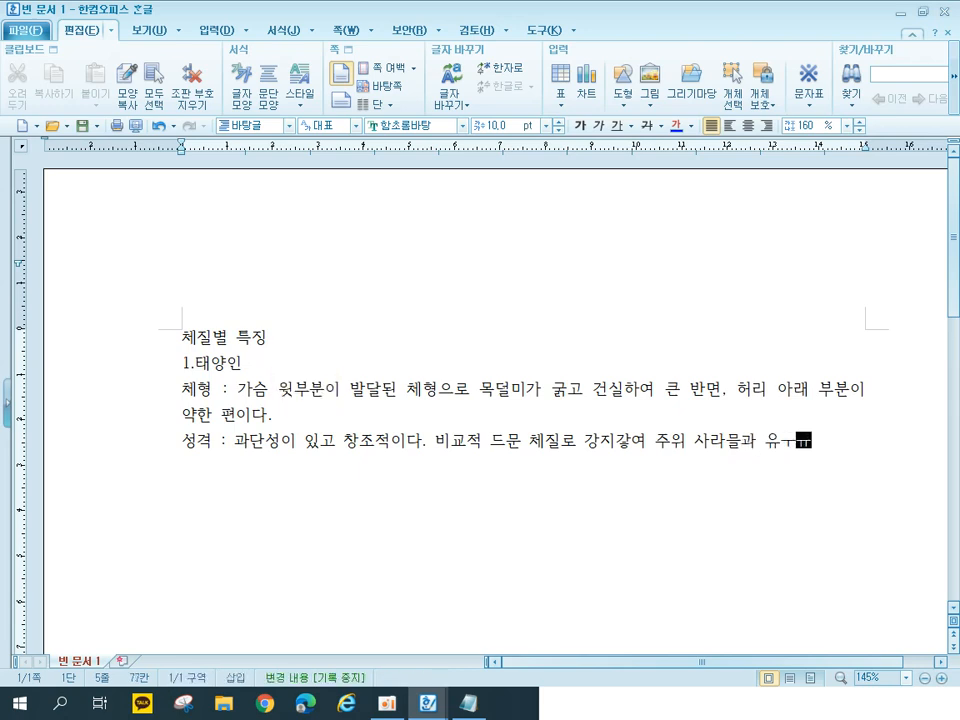
key(BackSpace)
key(BackSpace)
key(BackSpace)
key(BackSpace)
key(BackSpace)
text(ㅁ들과 융화가 차)
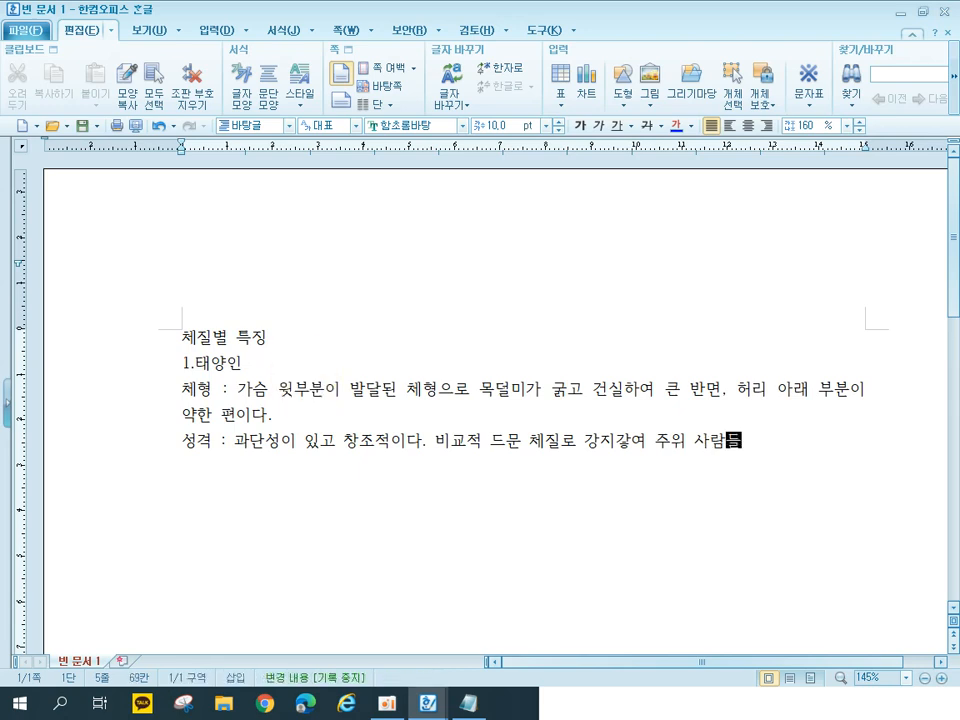
text(ㄹ 안 되는 ㄷ)
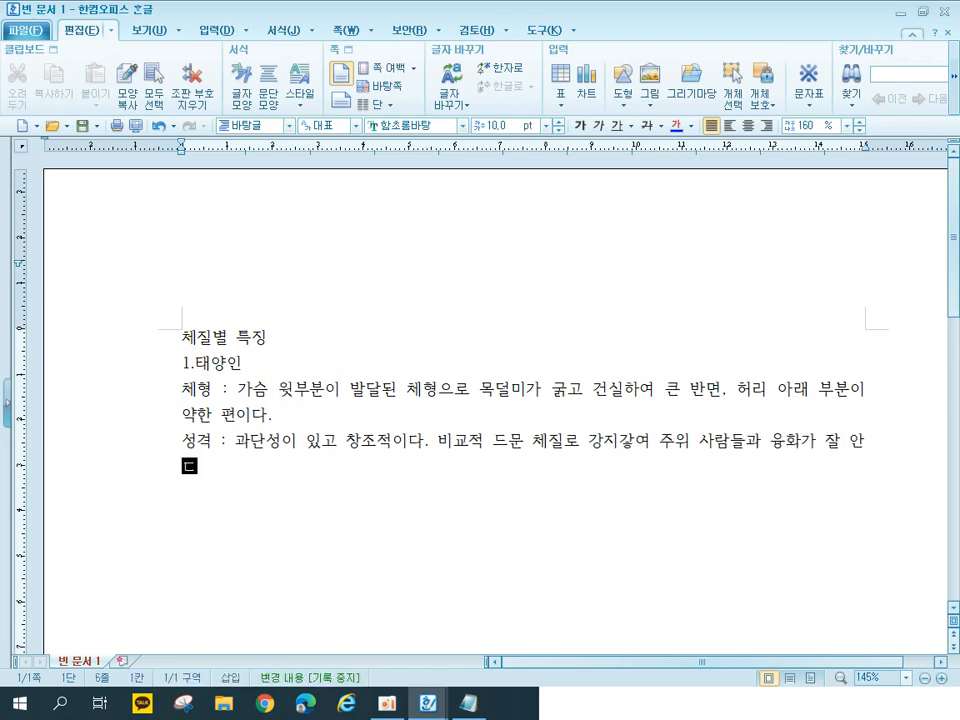
text(ㅏㄴㅈㅓㅁ이 있다.)
Step: Add the heading 2.소양인 and below it a 체형 : line beginning with 가슴 부위가 잘 발달하여
key(Return)
text(2.)
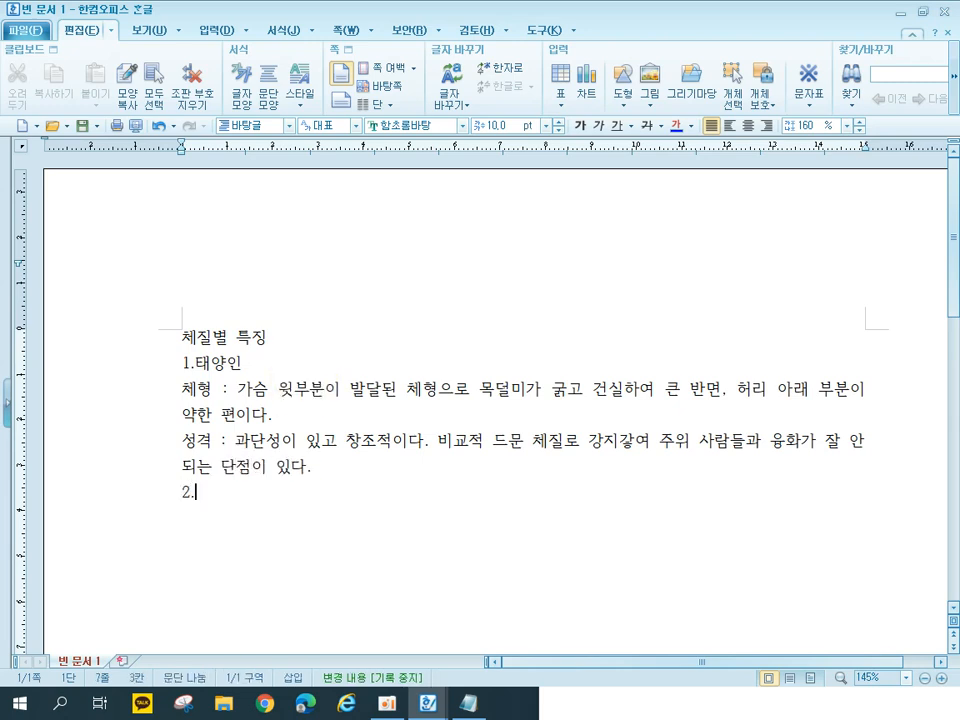
text(소양인)
key(Return)
text(체형 :)
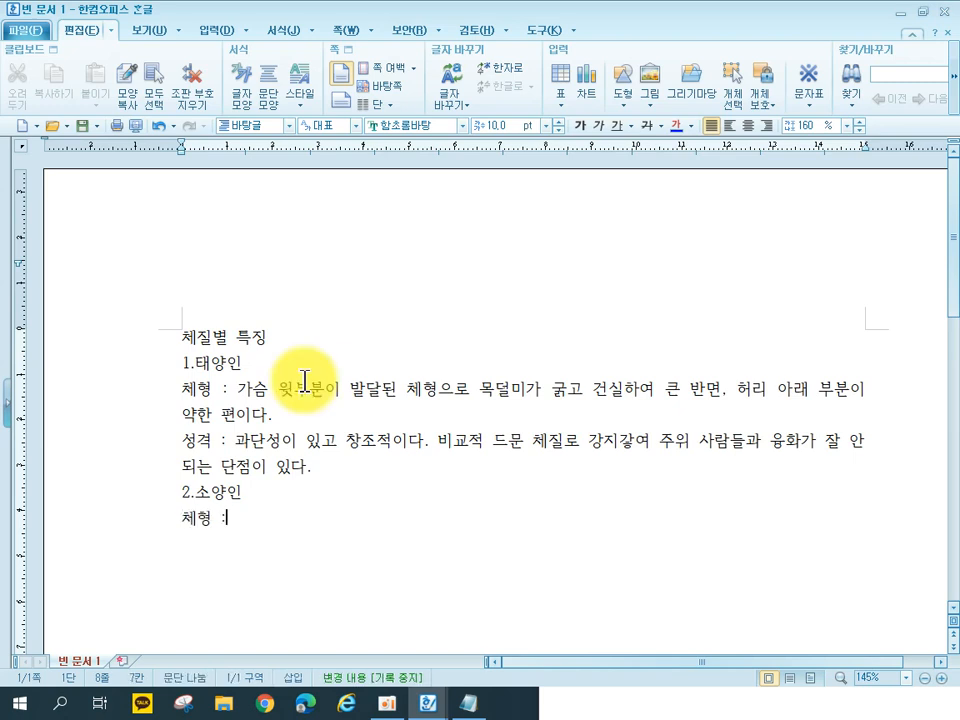
text(ㄱ)
key(BackSpace)
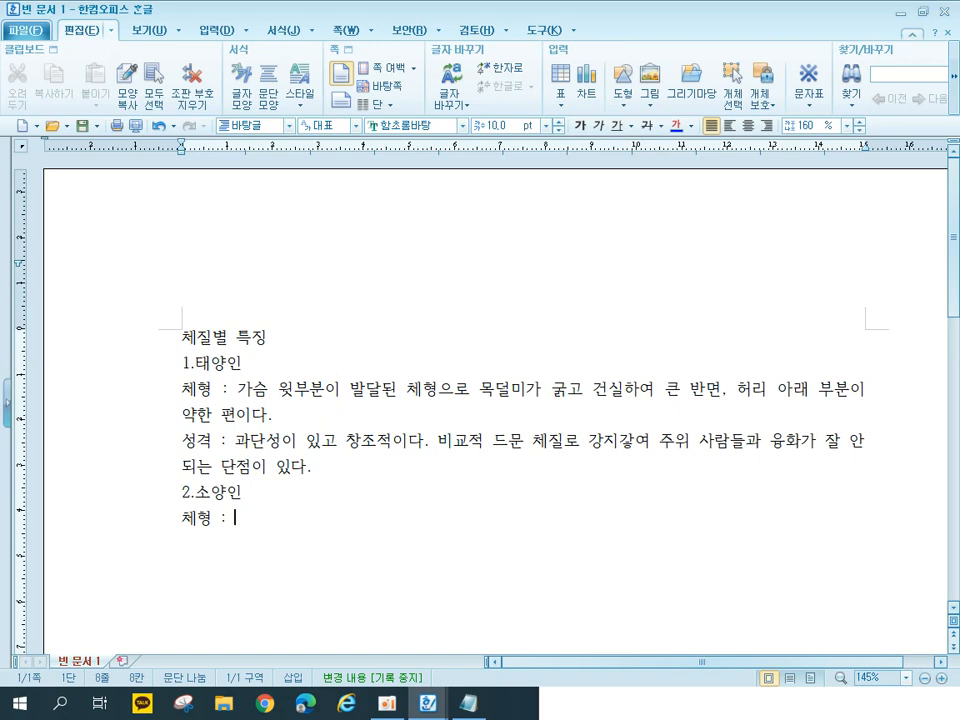
text(가슴 부ㅟㄱ)
key(BackSpace)
text(위가 잘 발달하여)
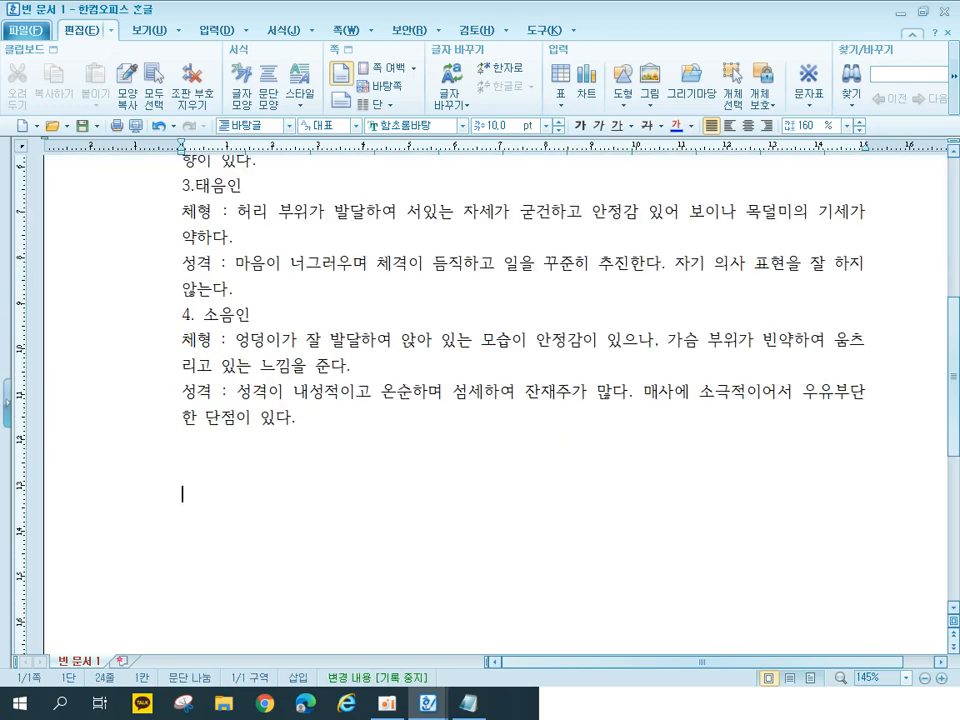
text(1. 태양인)
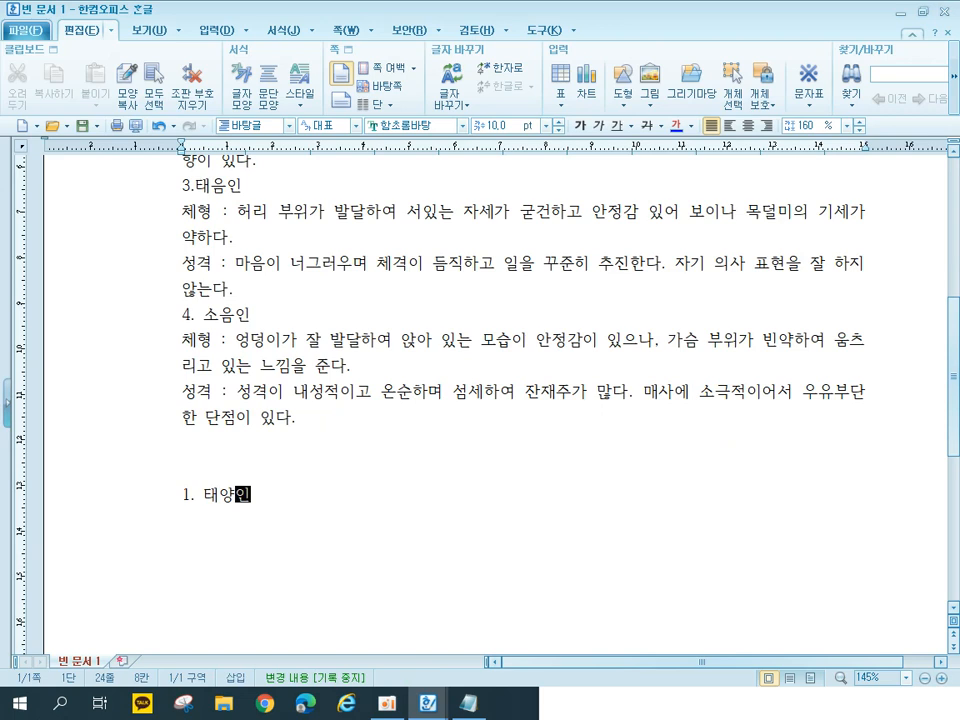
key(Return)
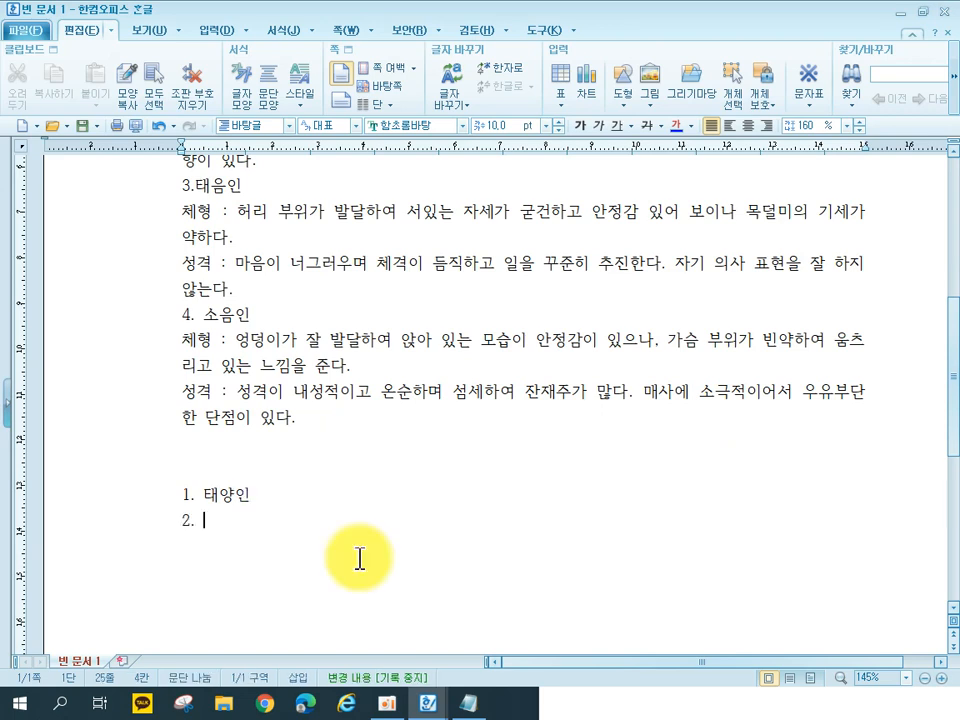
click(284, 30)
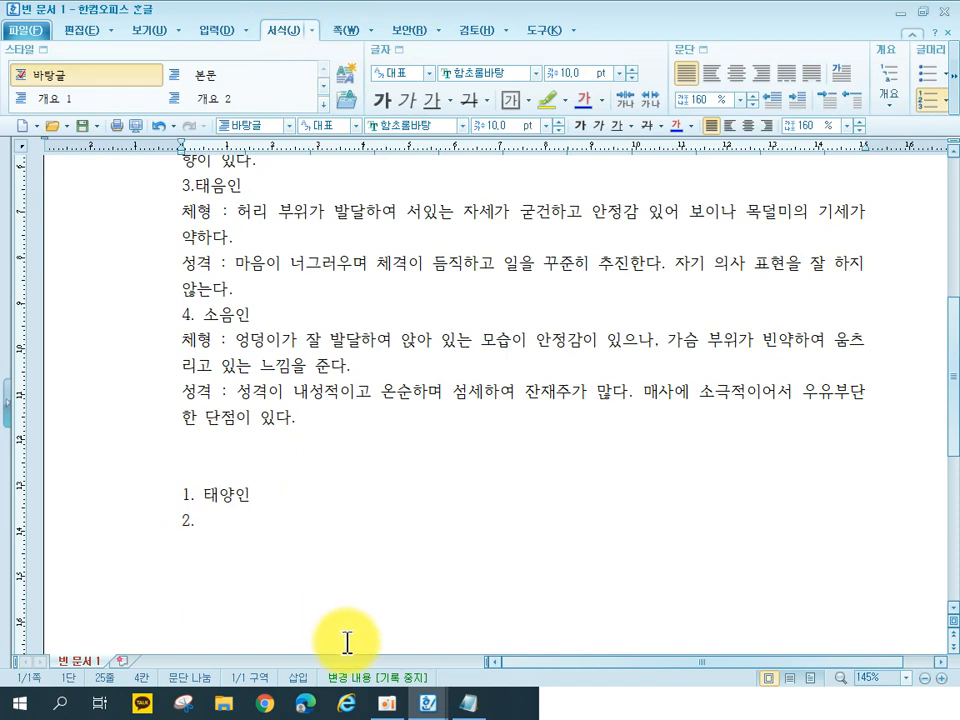
key(BackSpace)
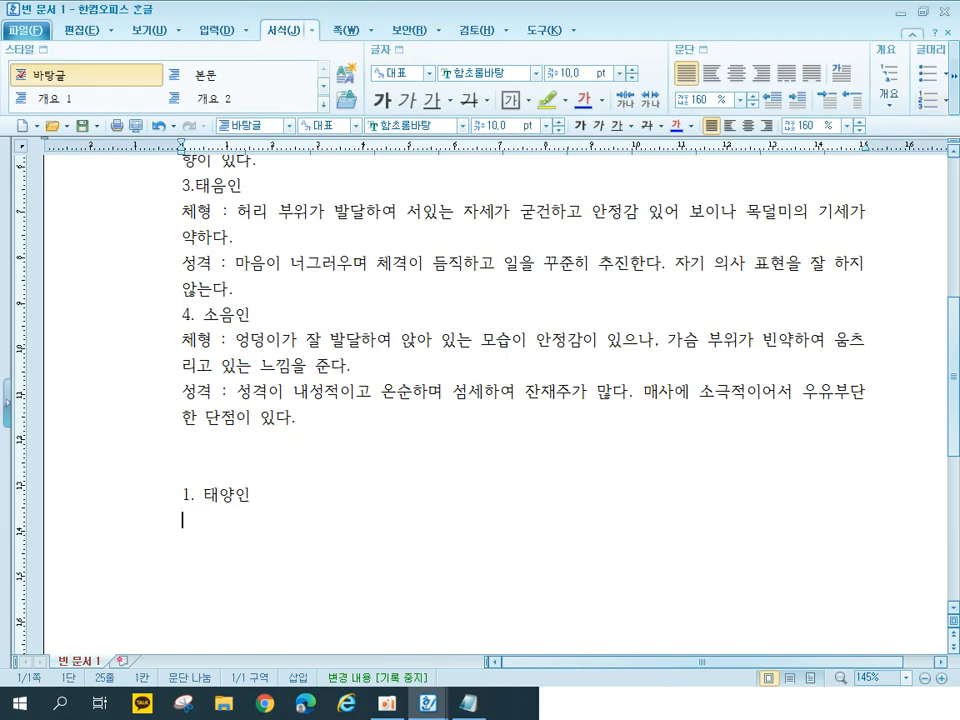
text(체형 :)
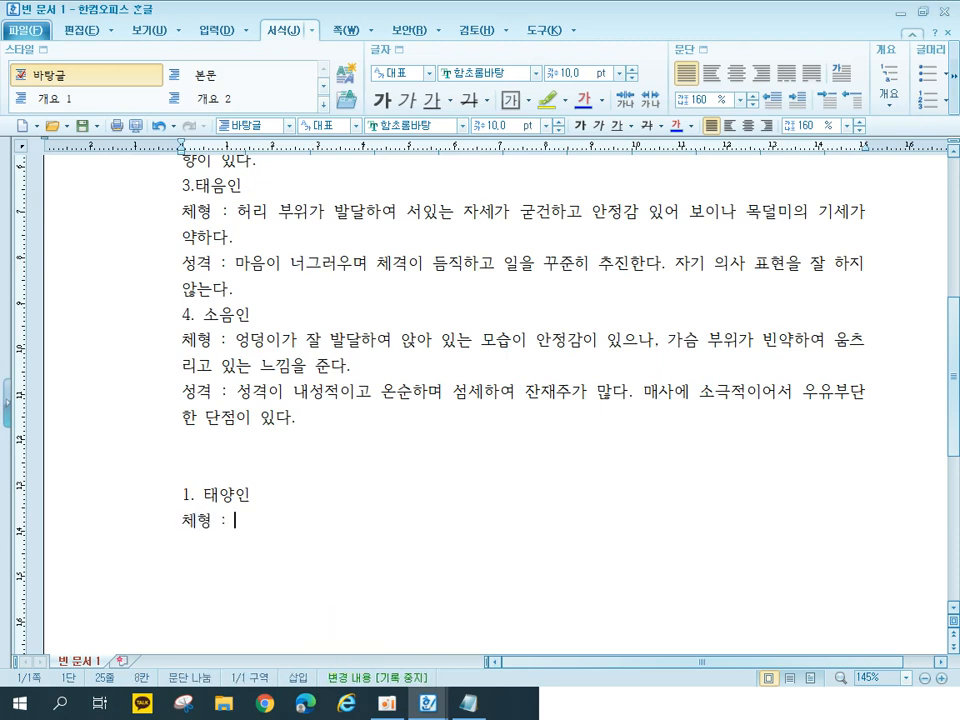
key(Return)
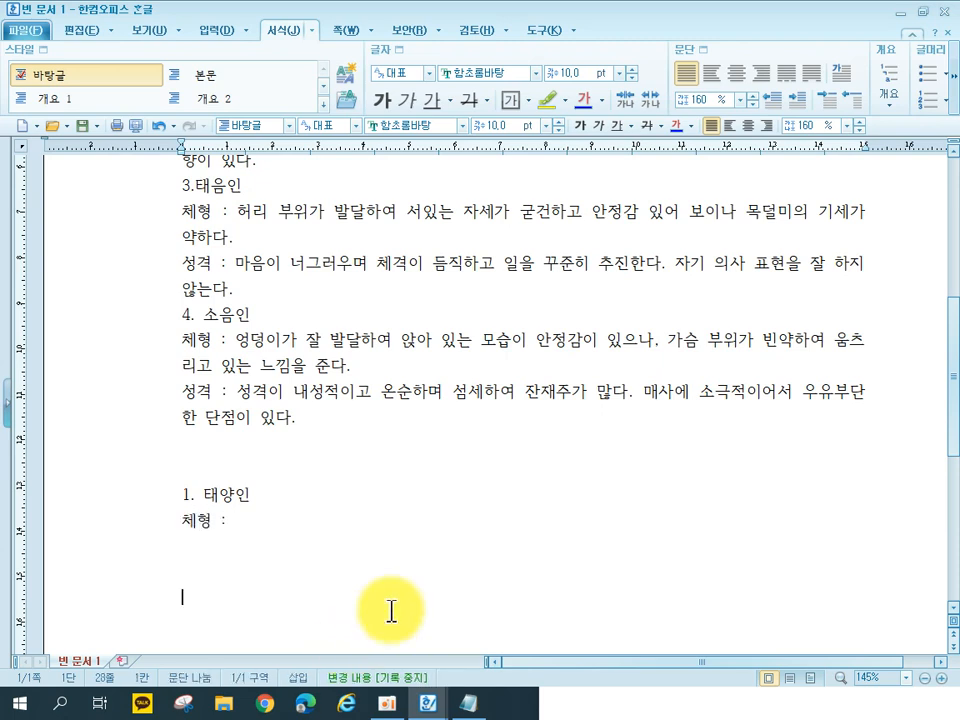
click(214, 550)
text(ㅇ)
key(Return)
text(d)
key(Return)
text(d)
key(Return)
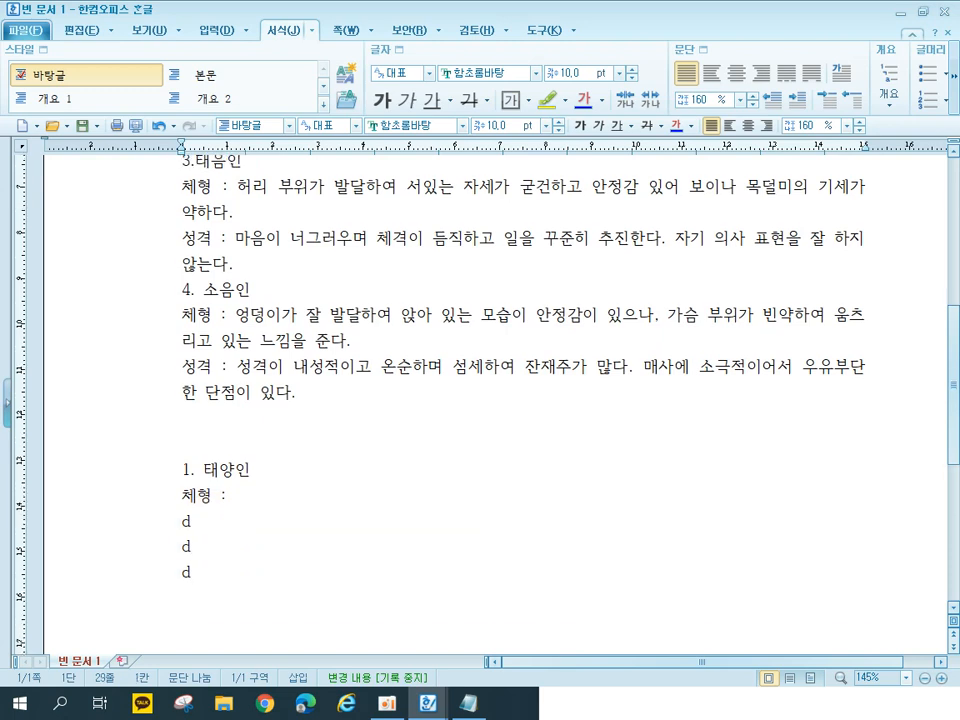
drag(240, 560, 120, 478)
drag(274, 634, 125, 475)
key(Delete)
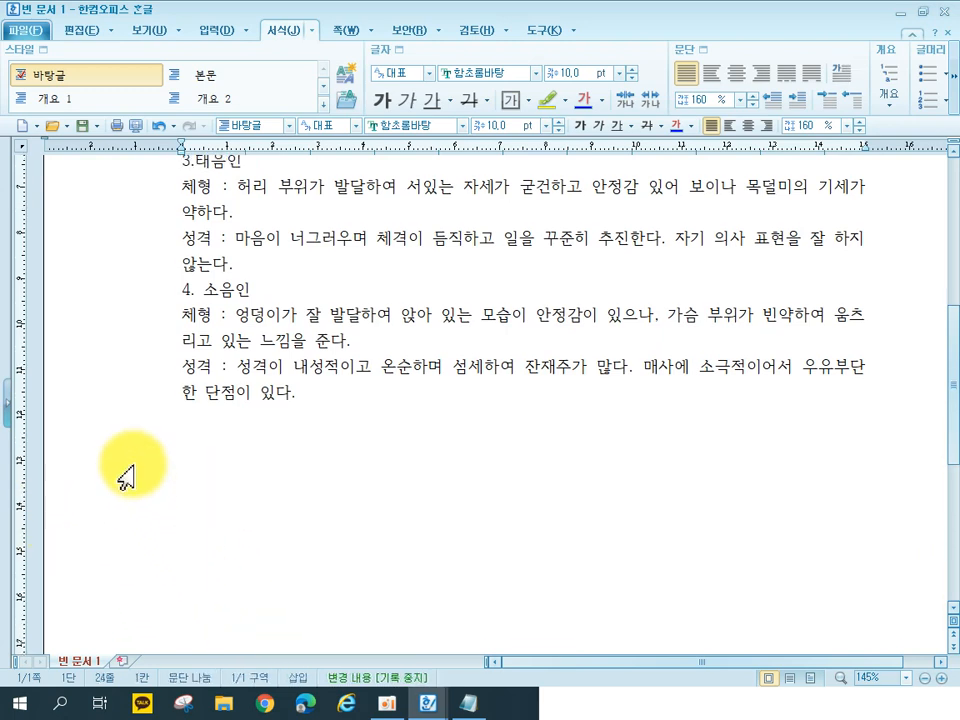
Step: Format the document title 체질별 특징 in the HY헤드라인M font at 25 pt
scroll(276, 452, up, 3)
scroll(276, 452, up, 5)
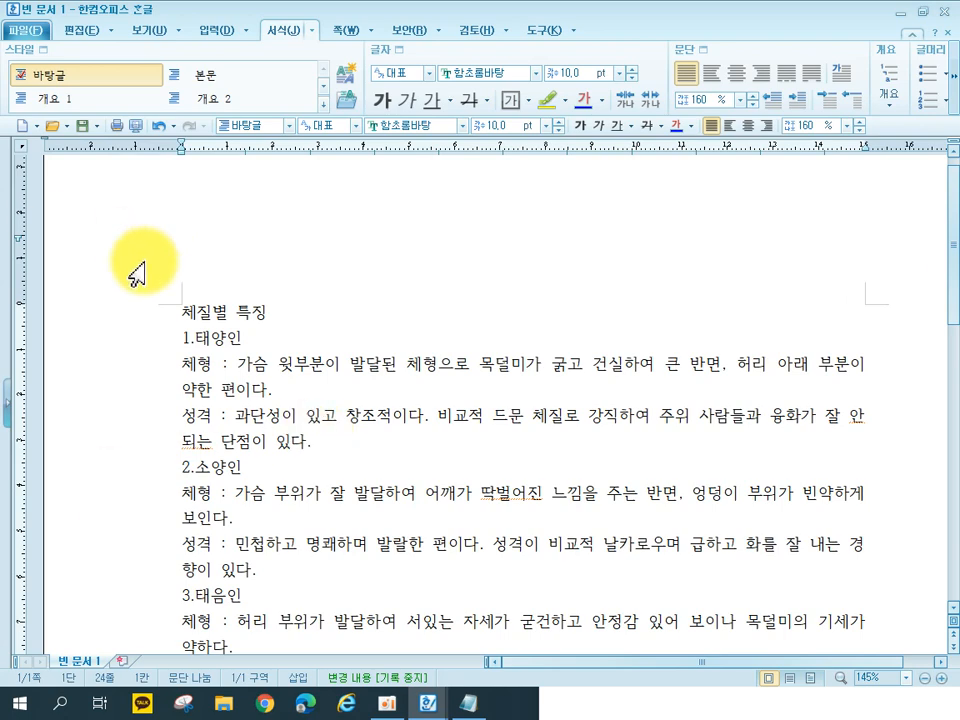
click(120, 313)
click(382, 126)
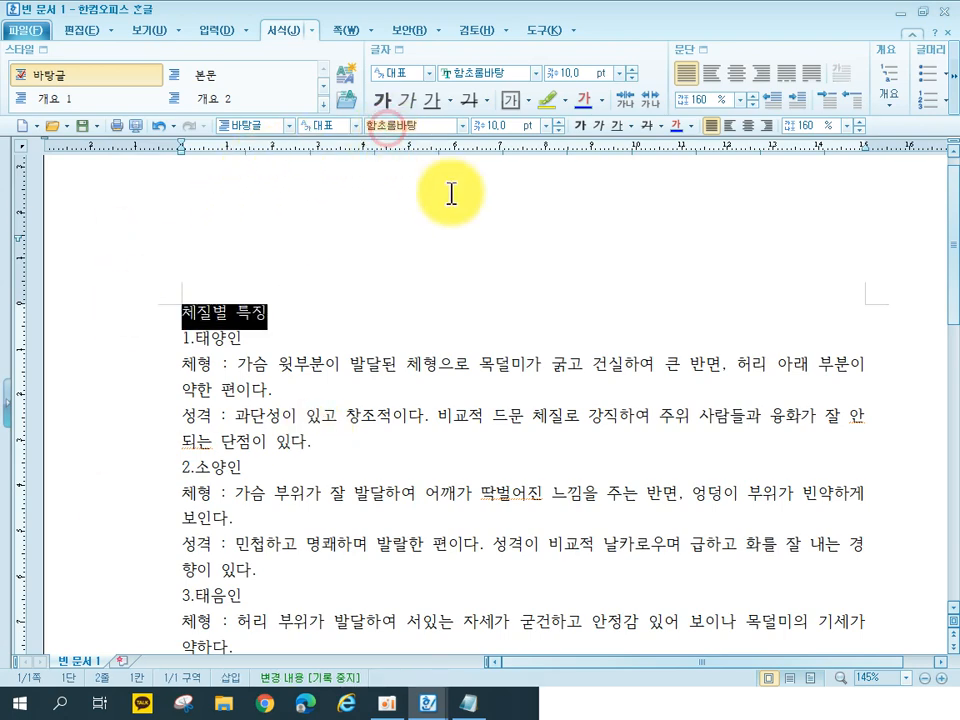
text(ㅗ)
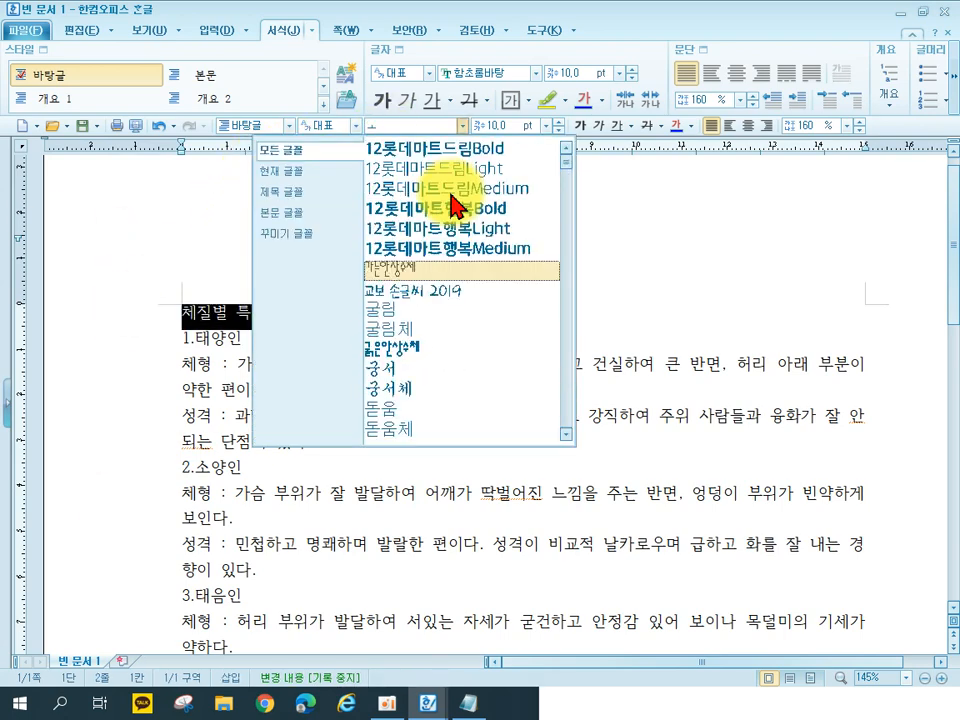
key(BackSpace)
text(h)
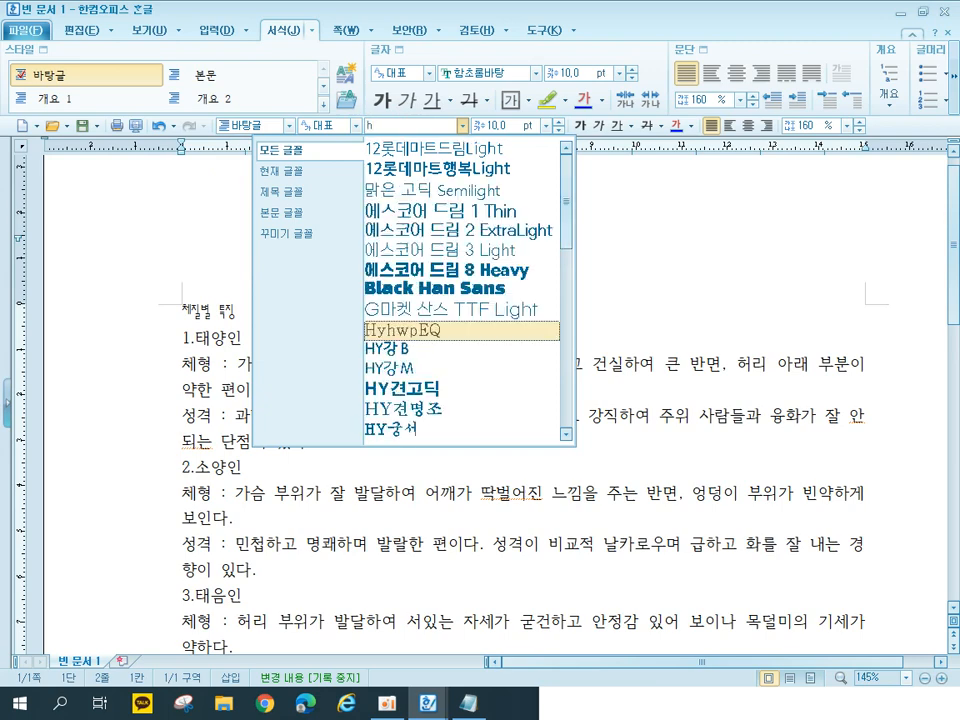
scroll(430, 408, down, 1)
scroll(426, 405, down, 8)
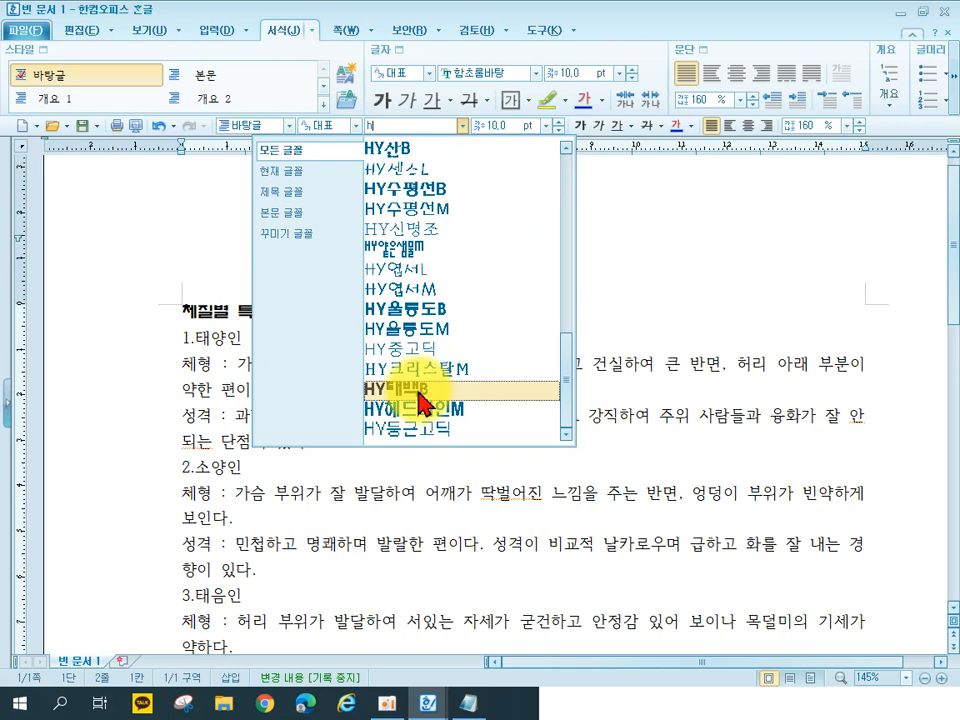
click(421, 409)
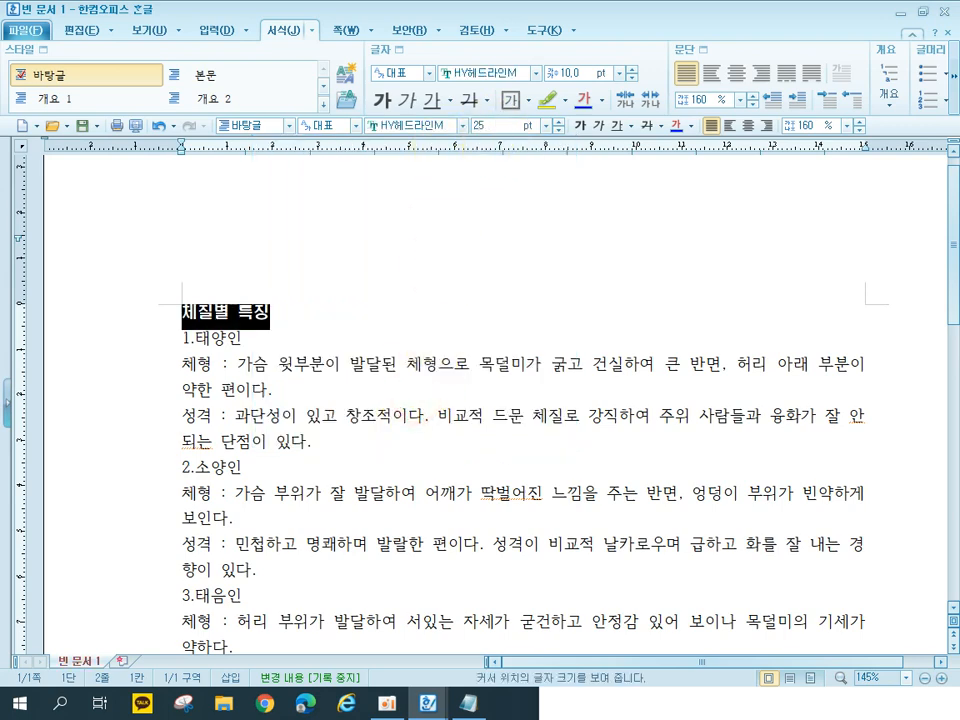
text(25)
key(Return)
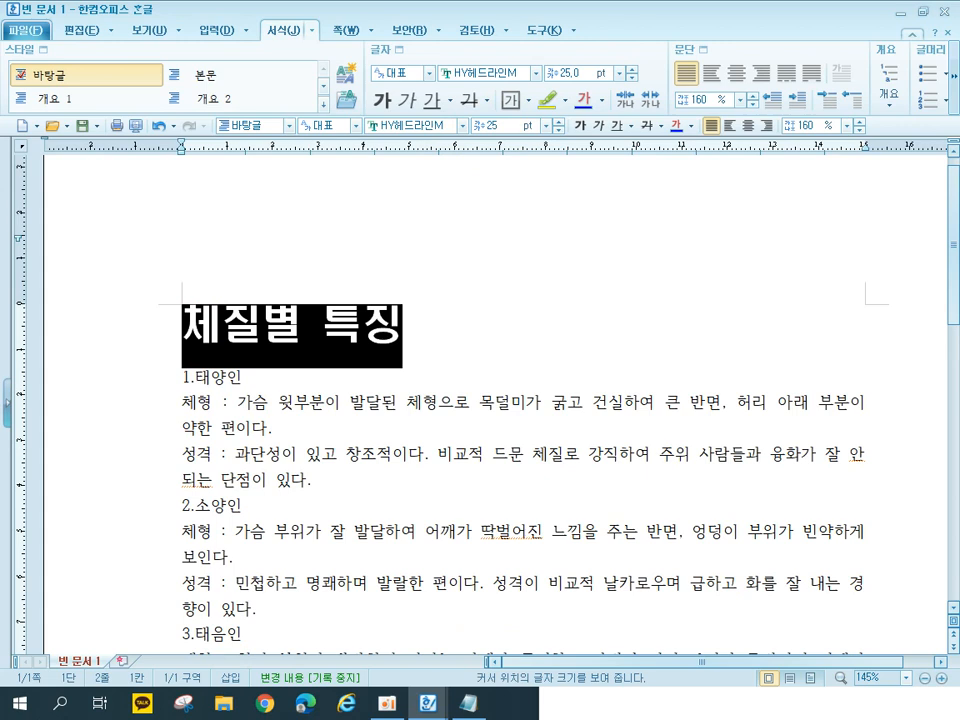
Step: Set the font of the whole 1.태양인 section, from its heading through the 성격 text, to 맑은 고딕
drag(133, 380, 123, 492)
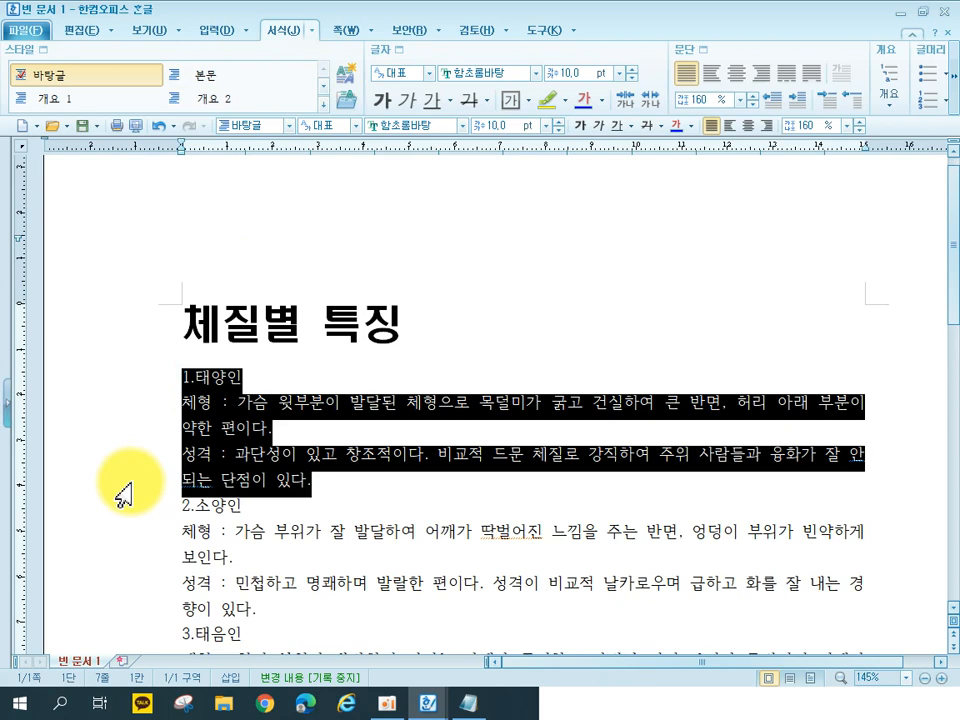
click(418, 125)
text(a)
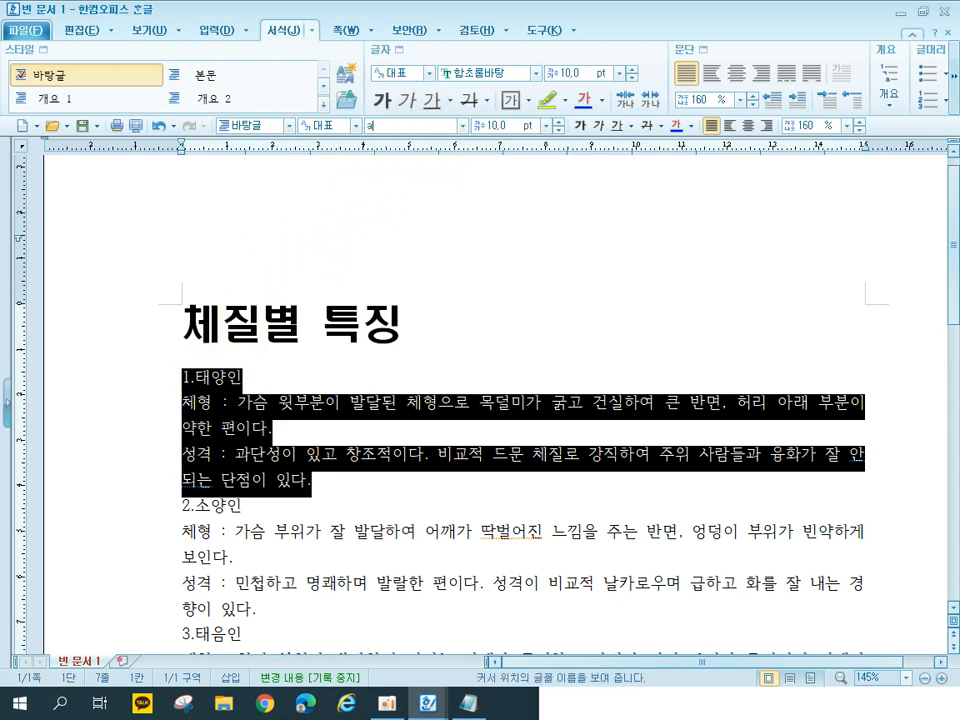
key(BackSpace)
text(ㅁ)
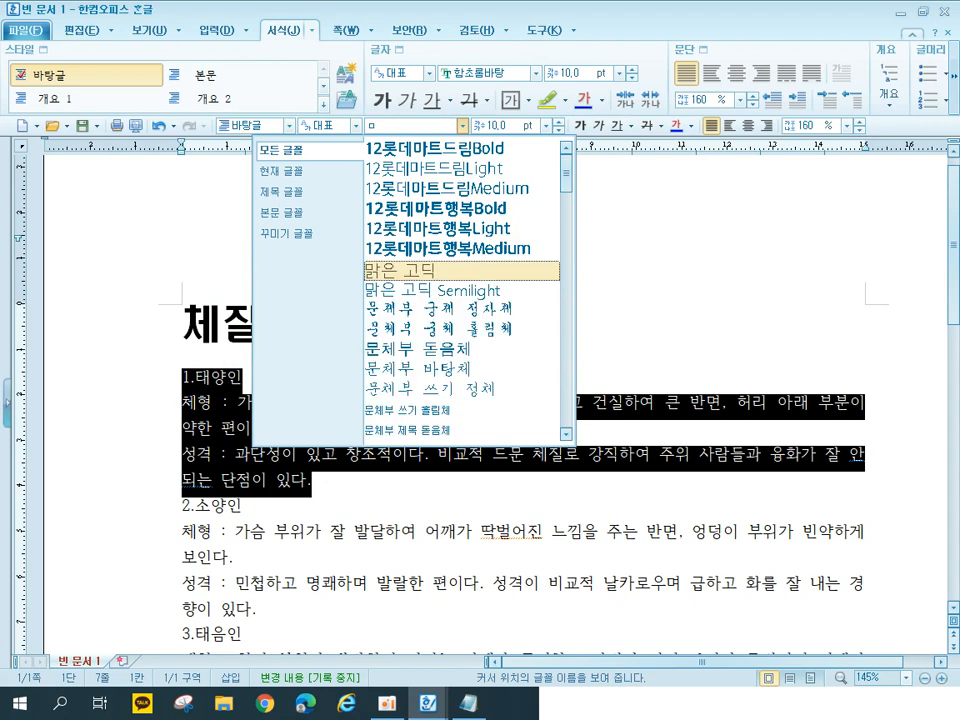
click(426, 270)
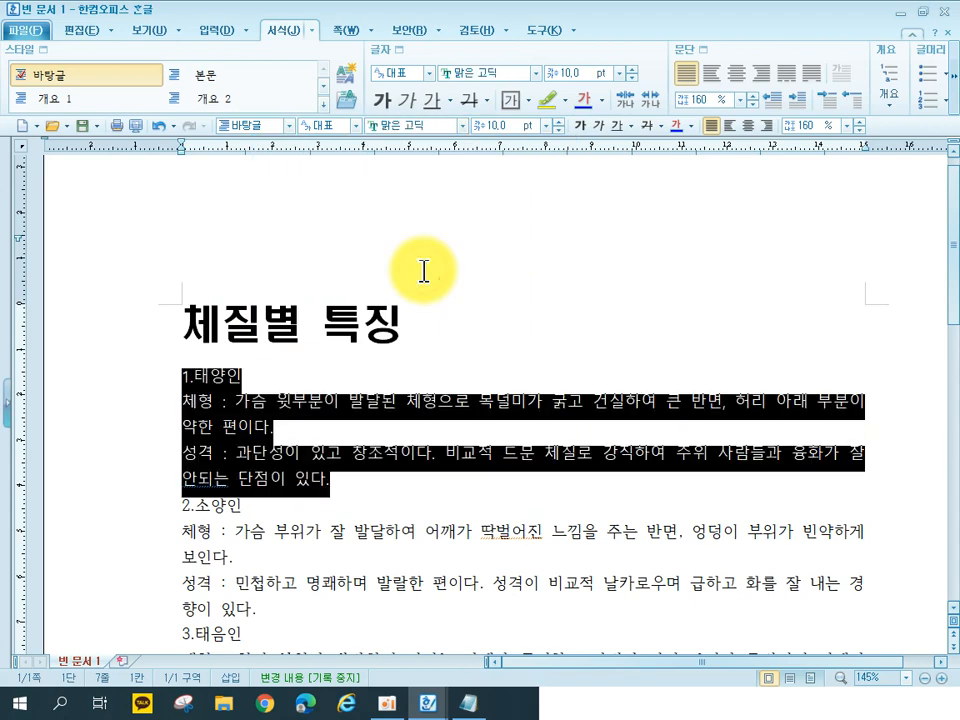
Step: Set the 1.태양인 section's text to 12 pt and color it blue
click(491, 126)
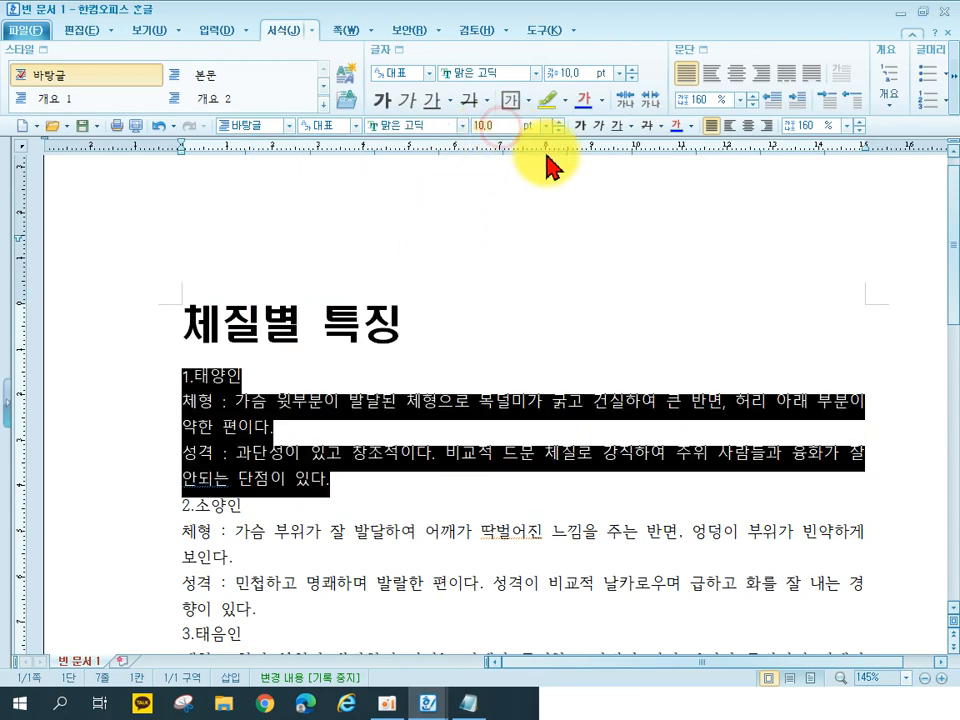
text(12)
key(Return)
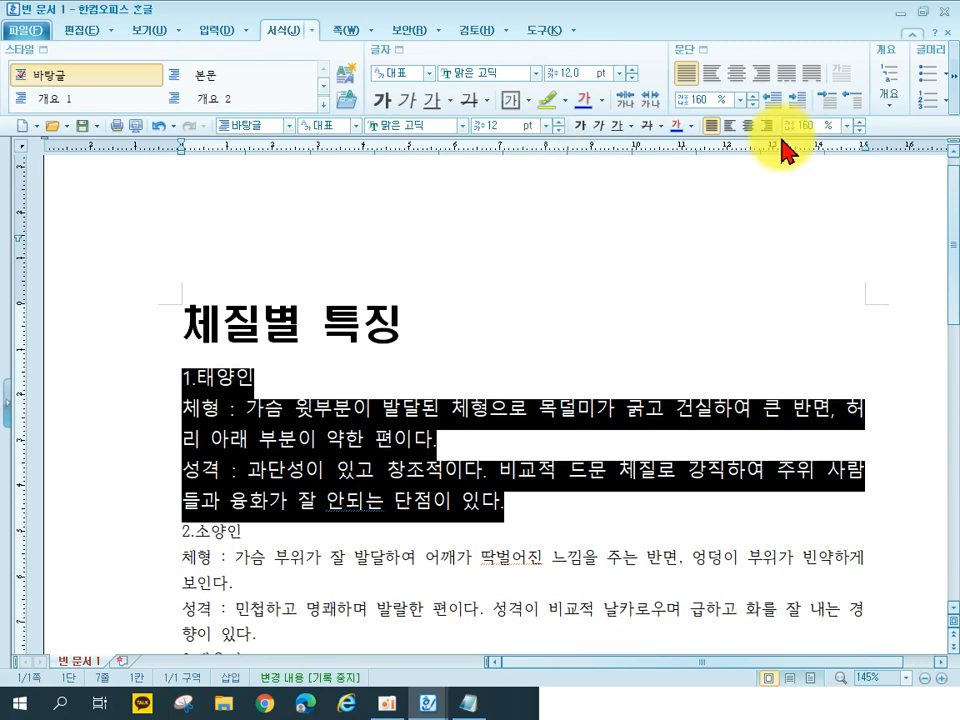
click(678, 128)
click(517, 535)
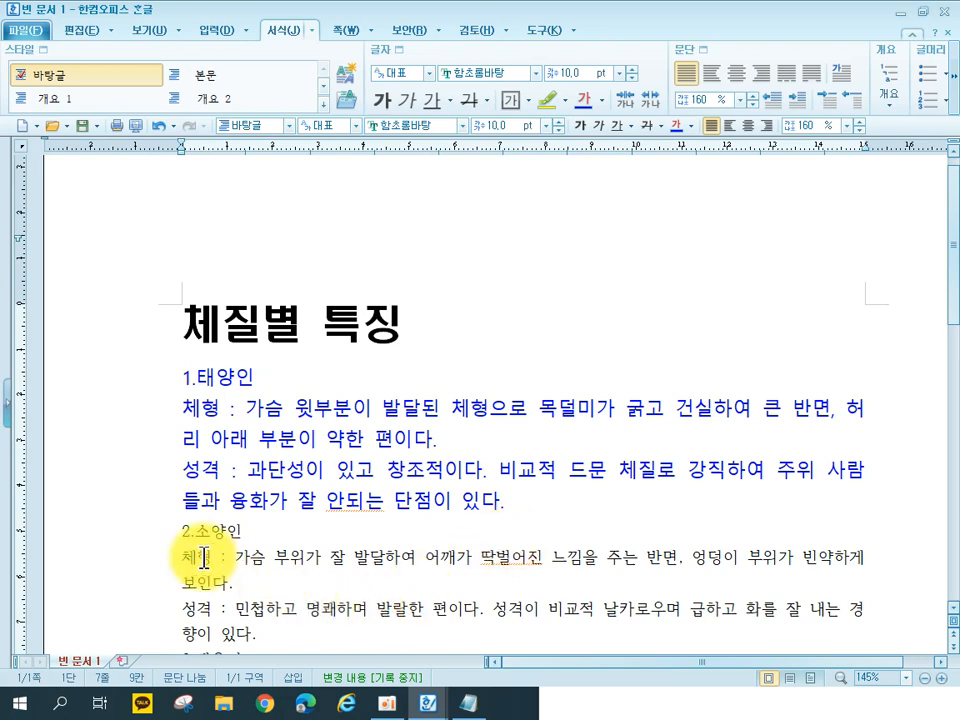
Step: Format the whole 2.소양인 section in the 휴먼모음T font at 12 pt
drag(139, 546, 140, 588)
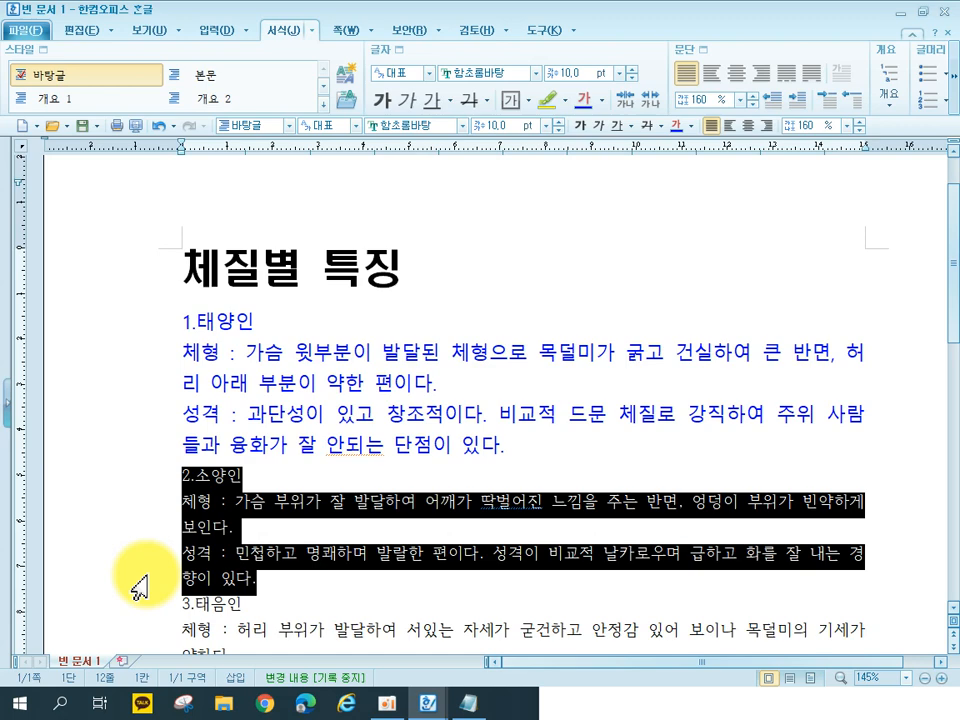
click(412, 125)
text(휴)
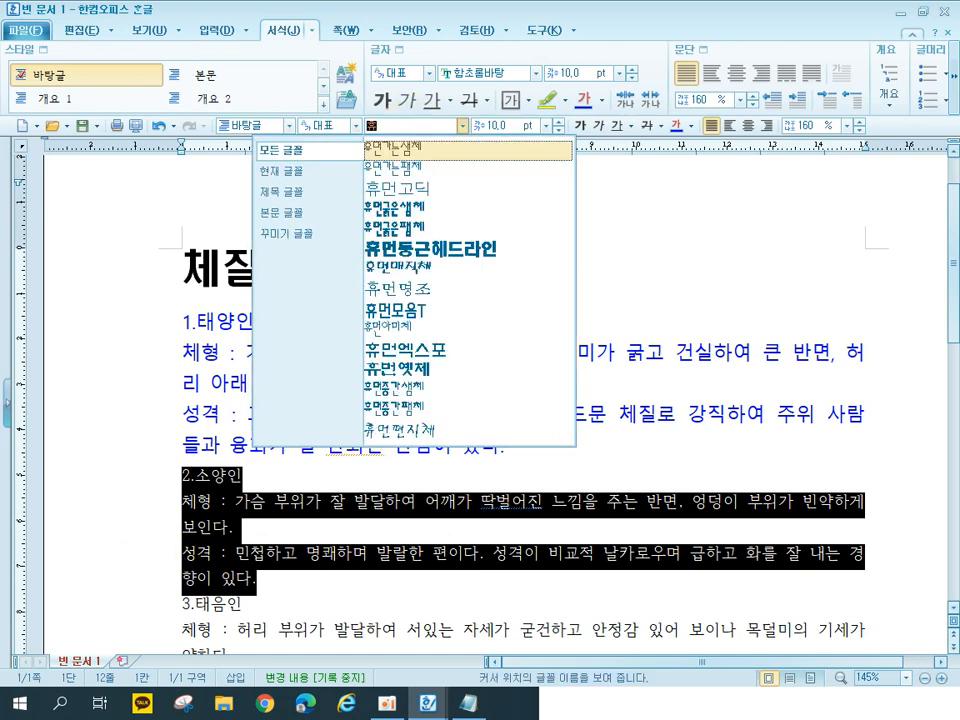
click(404, 312)
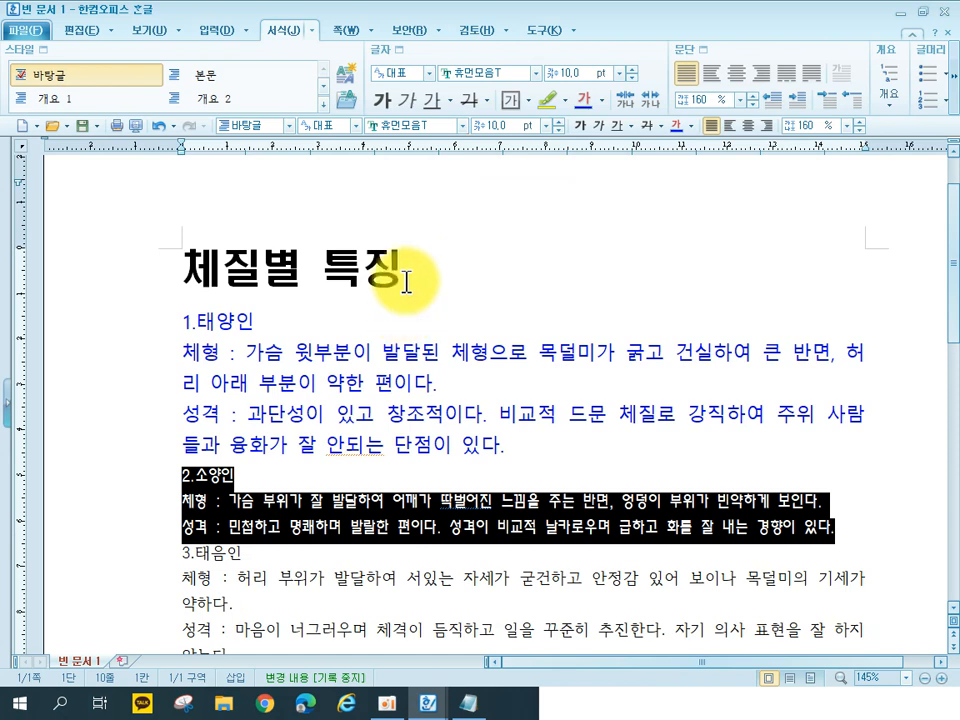
click(505, 126)
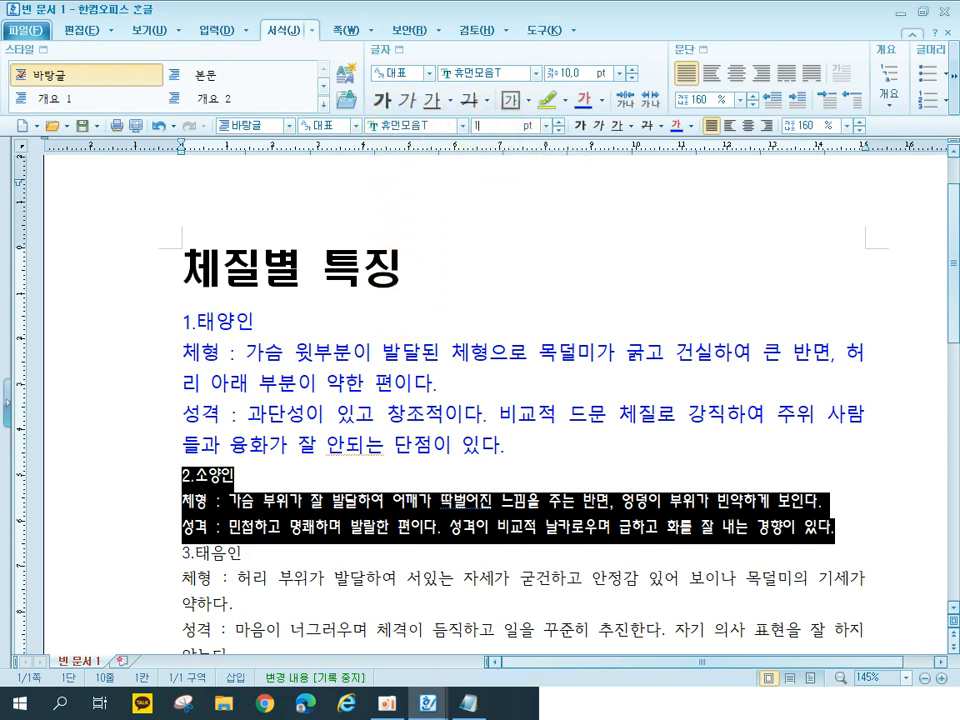
text(12)
key(Return)
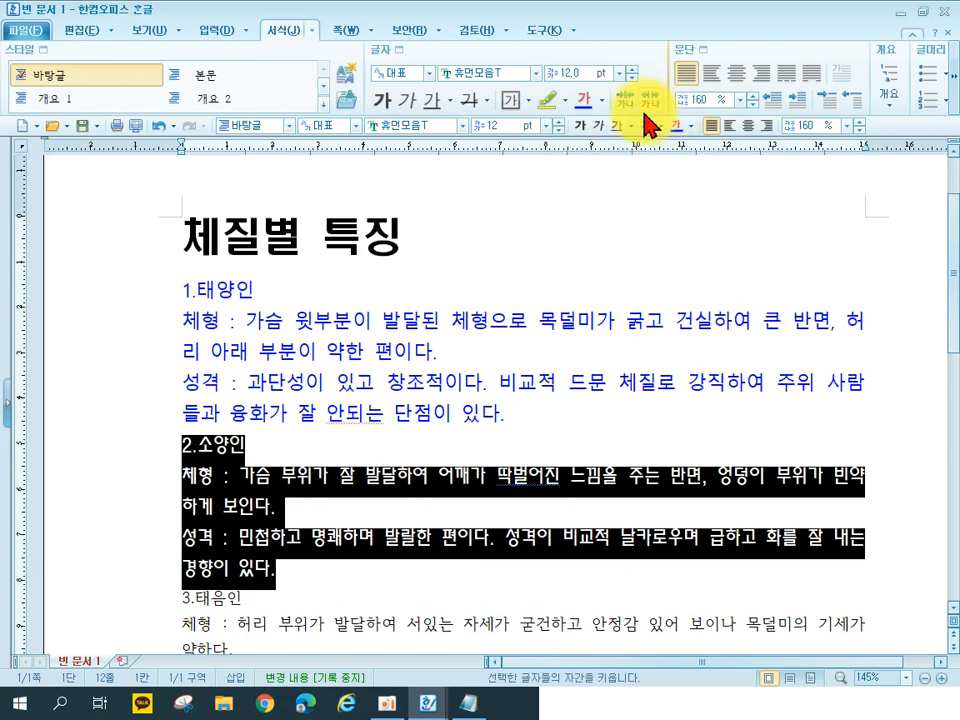
Step: Underline the 2.소양인 section's text and color it red
click(612, 126)
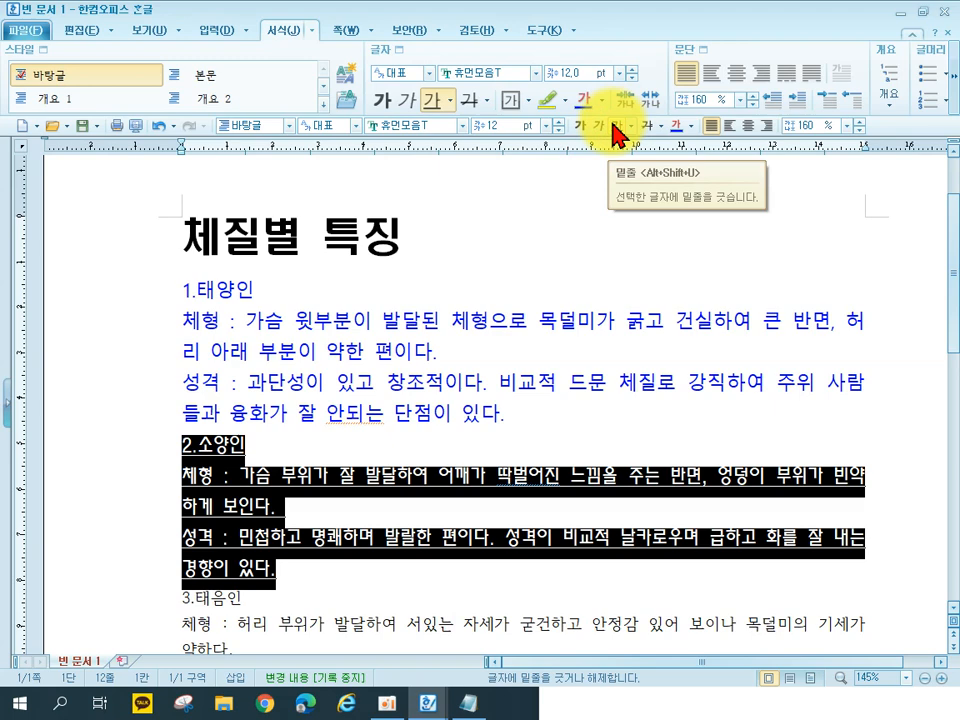
click(690, 126)
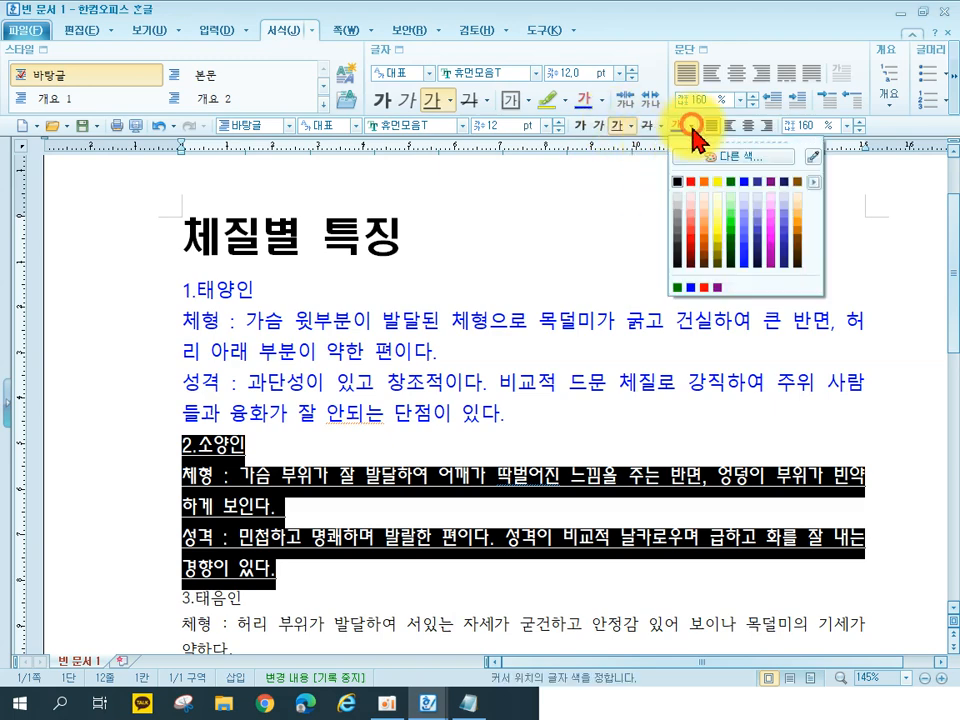
click(688, 181)
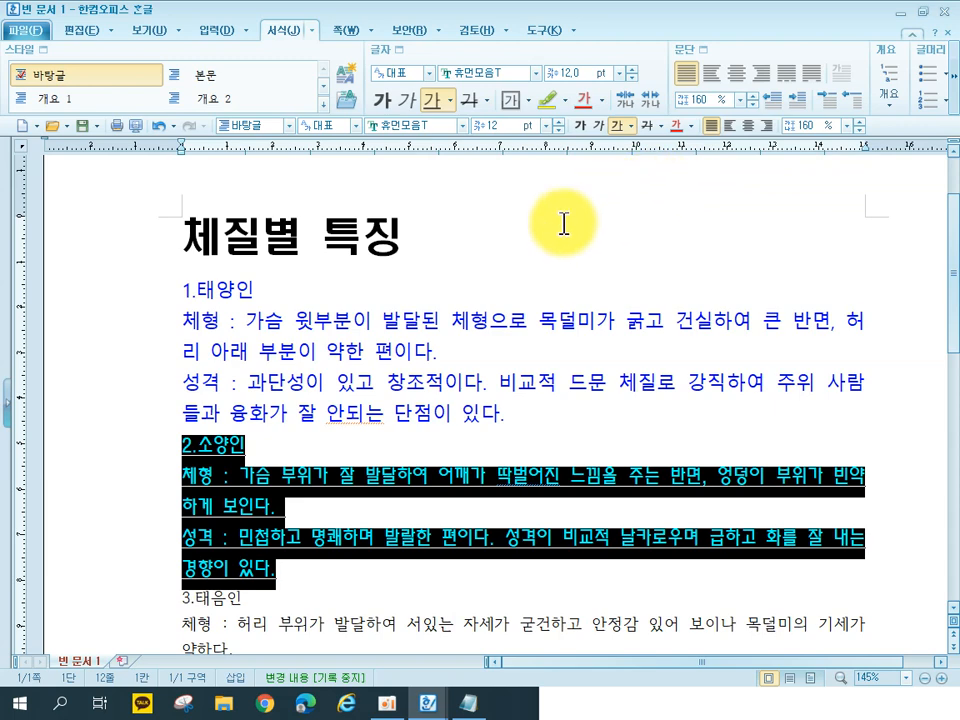
Step: Format the whole 3.태음인 section in the 함초롬돋움 font at 12 pt
scroll(200, 480, down, 3)
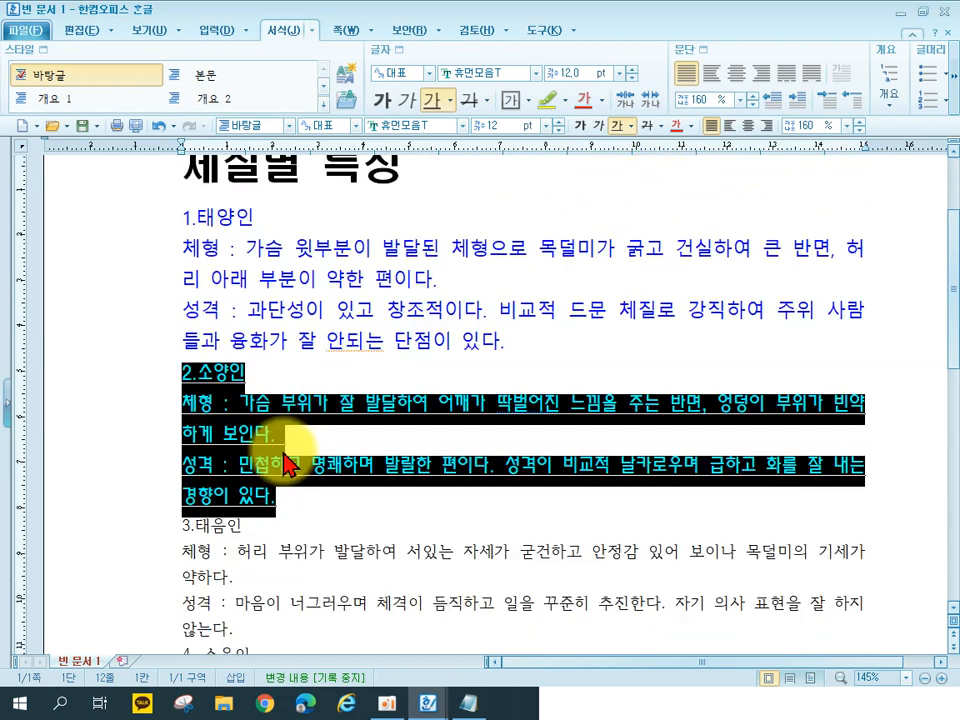
click(145, 390)
drag(141, 396, 132, 480)
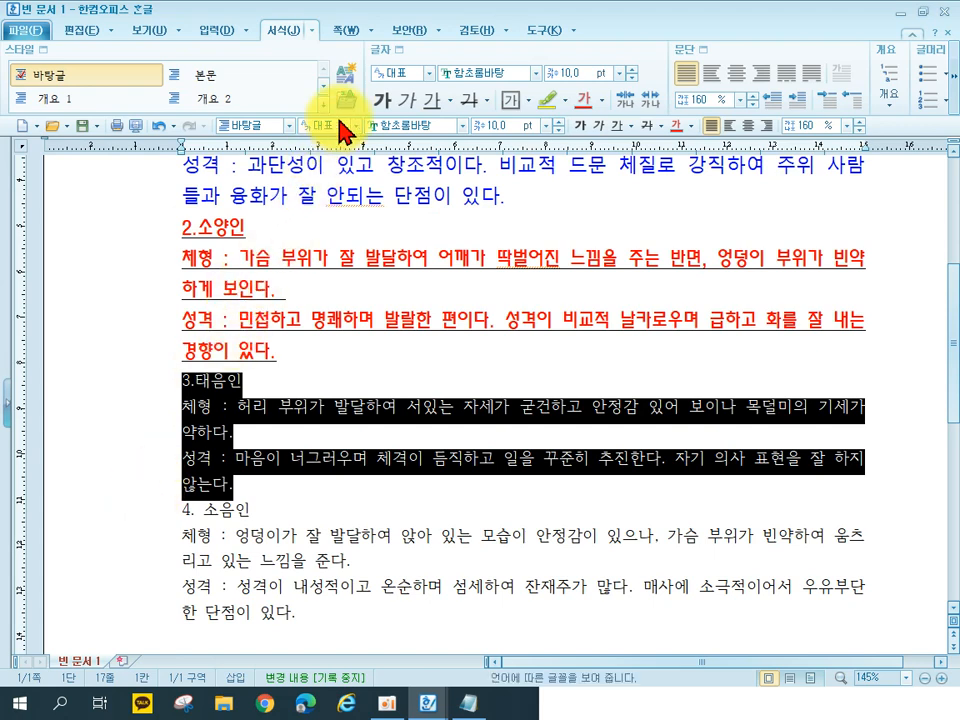
click(403, 125)
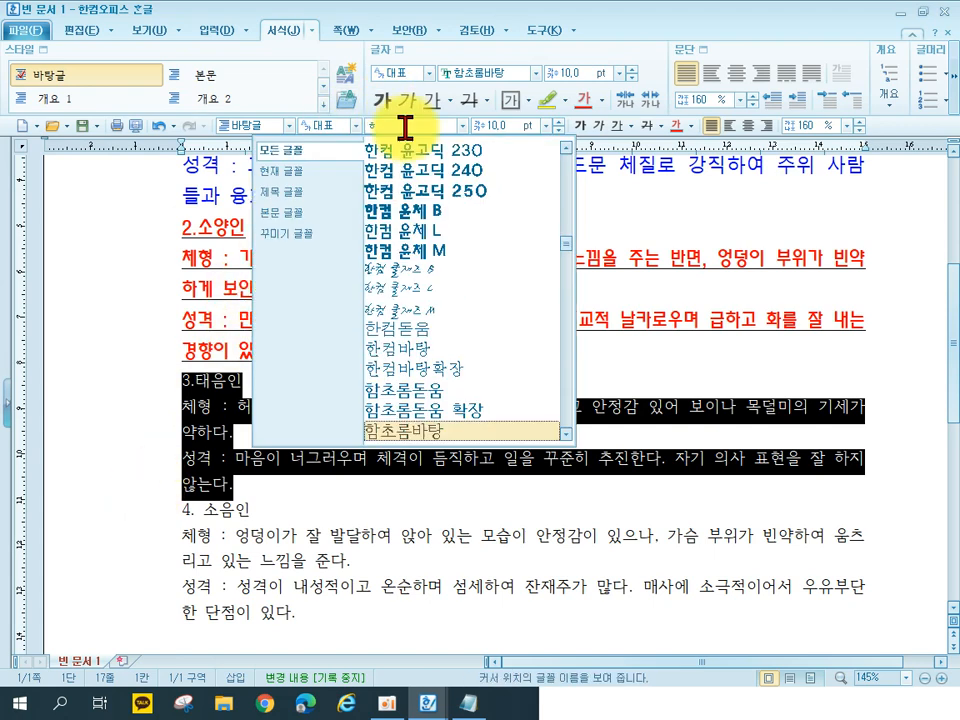
text(함)
click(435, 152)
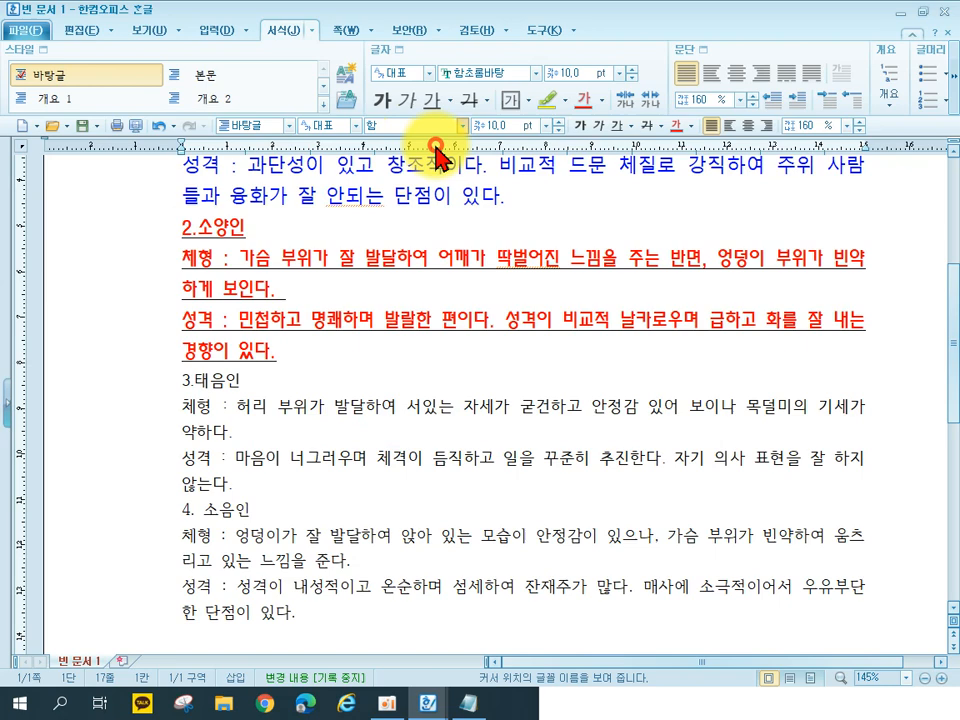
click(504, 126)
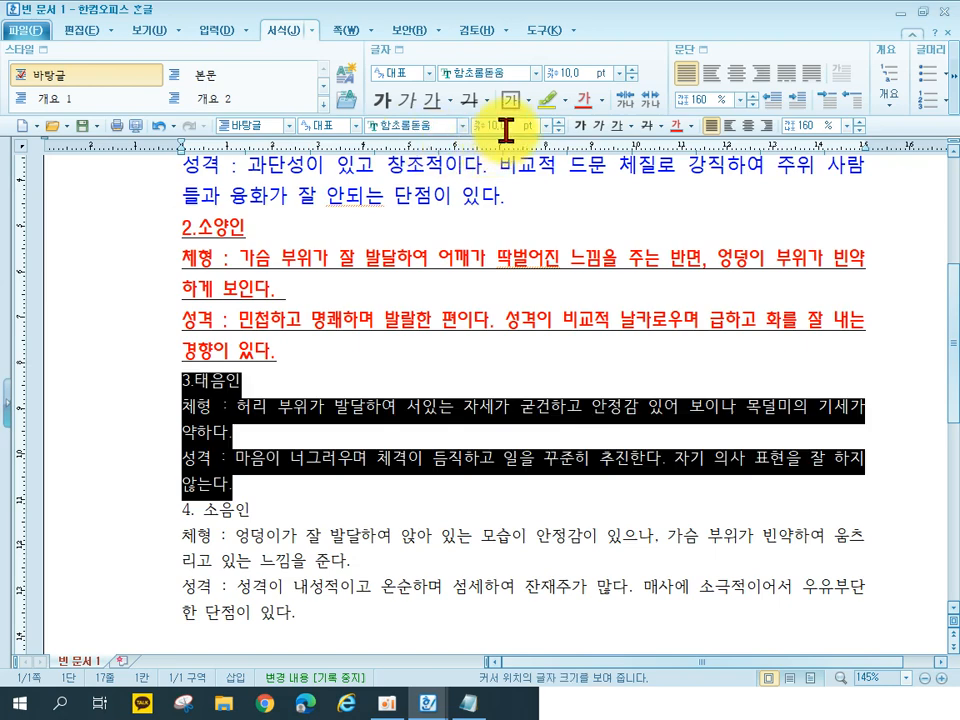
text(12)
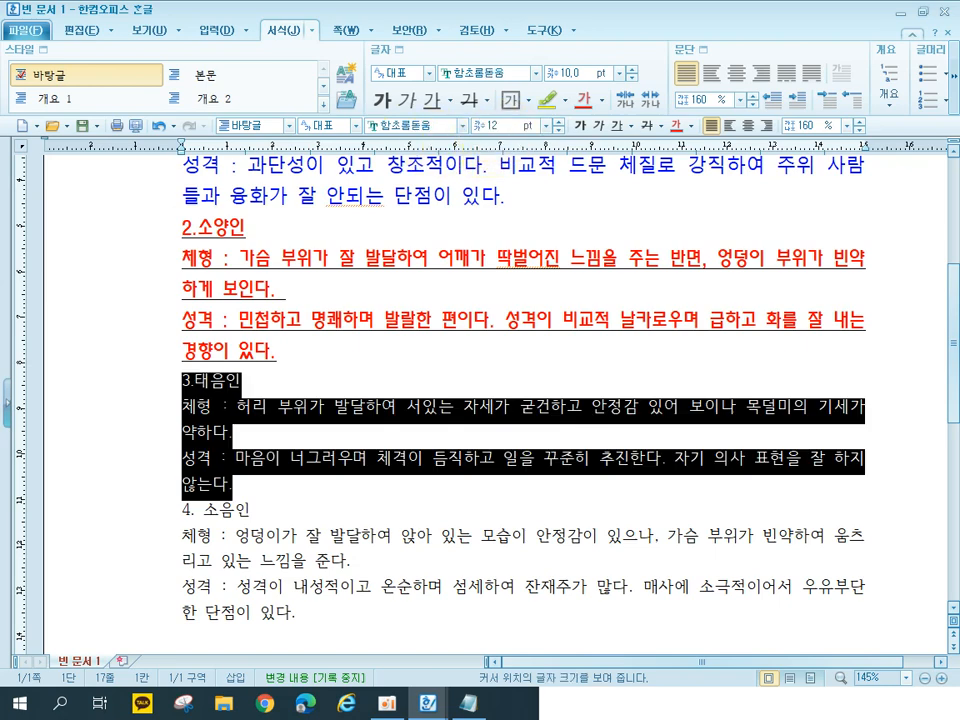
key(Return)
Step: Make the 3.태음인 section's text bold and color it purple
click(584, 122)
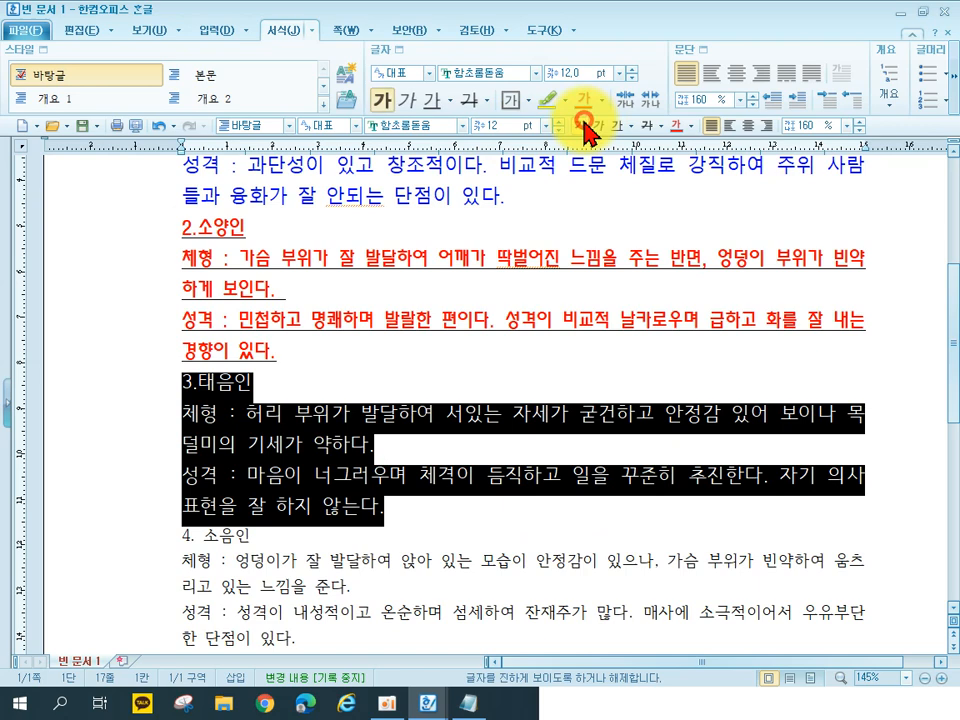
click(691, 126)
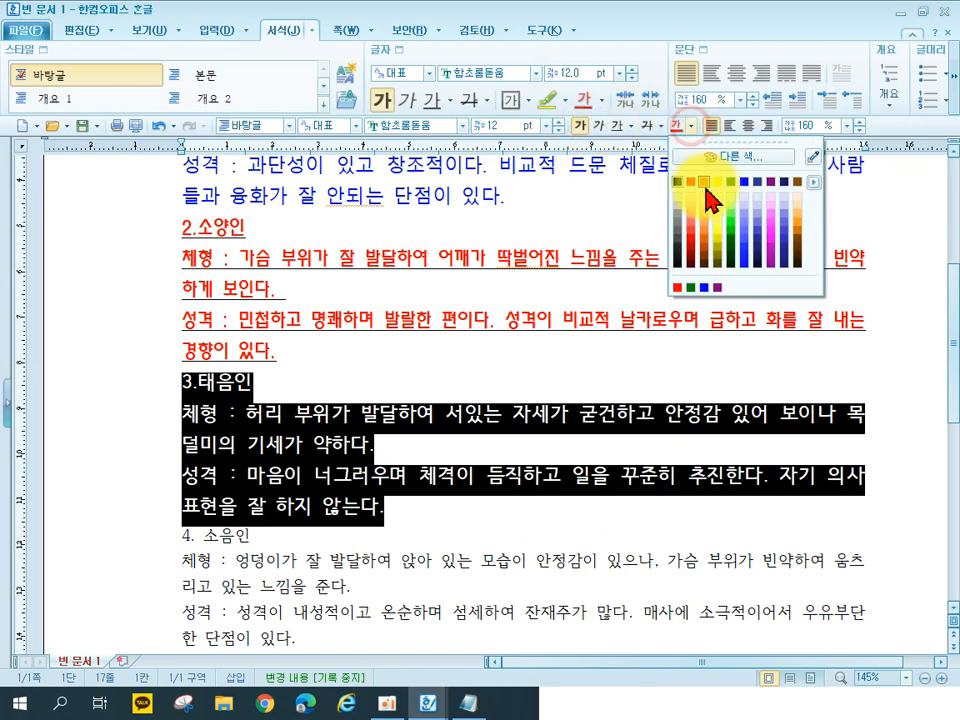
click(784, 181)
Step: Format the whole 4. 소음인 section in the 굴림 font, bold, at 13 pt
drag(130, 537, 107, 636)
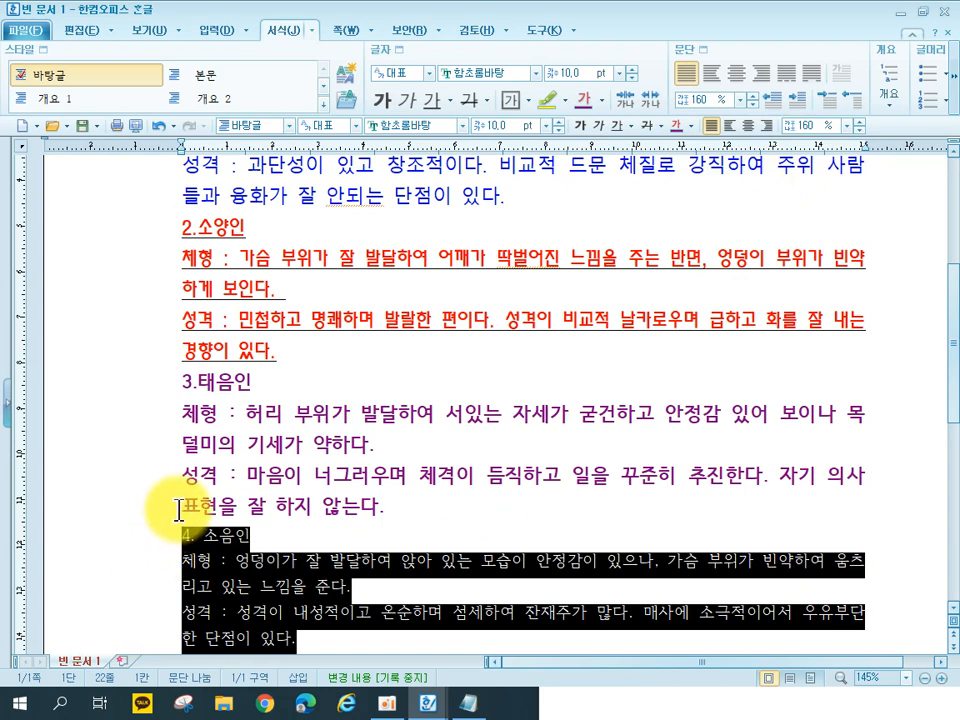
click(410, 124)
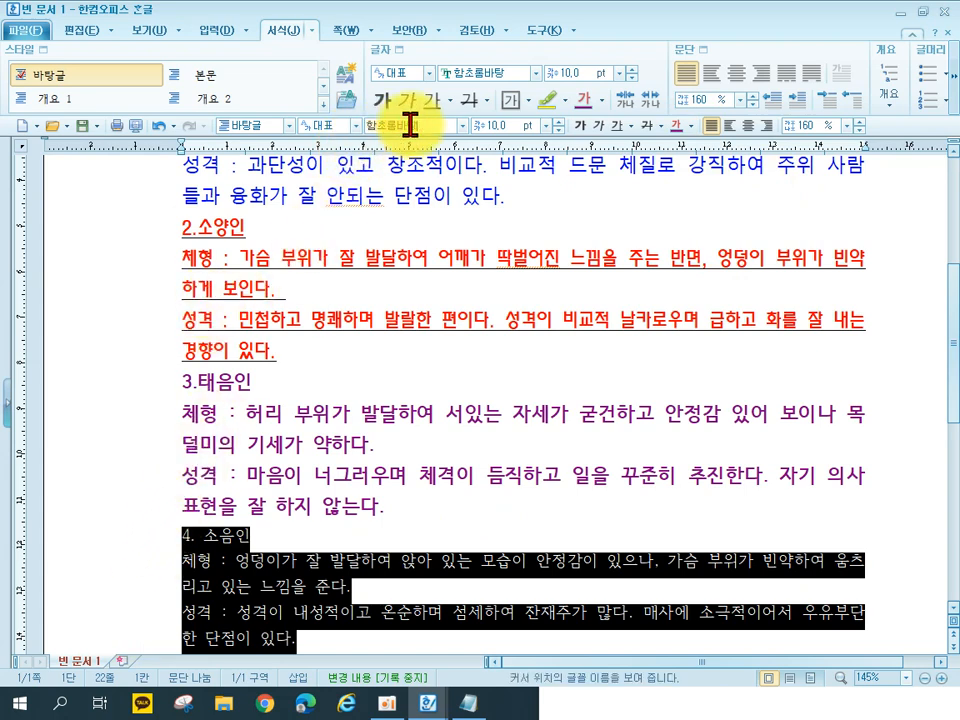
click(422, 206)
scroll(422, 206, down, 1)
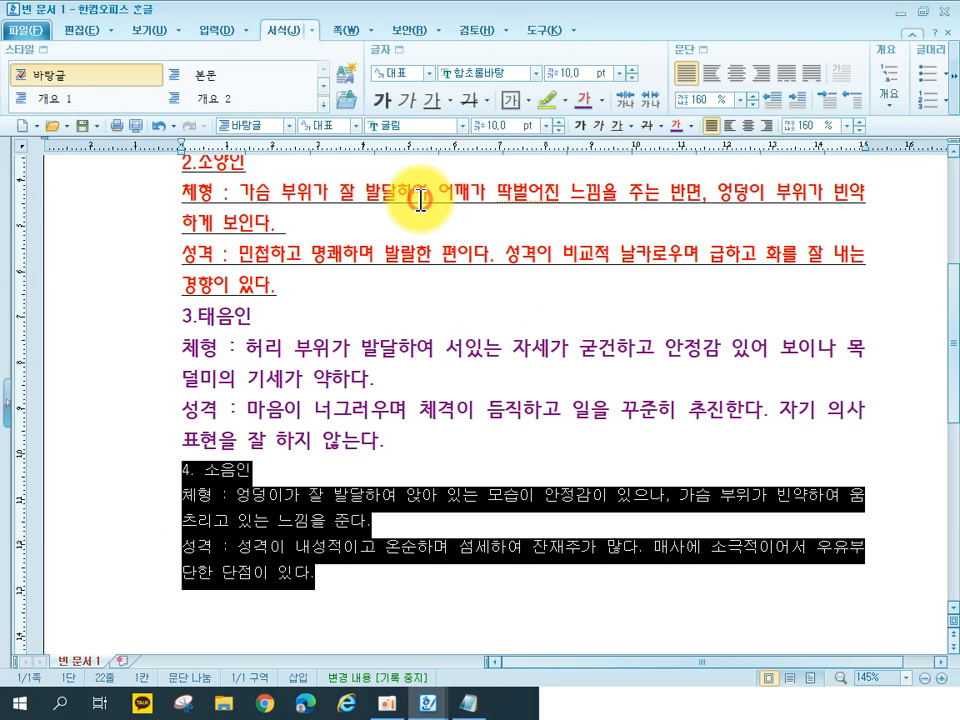
click(546, 127)
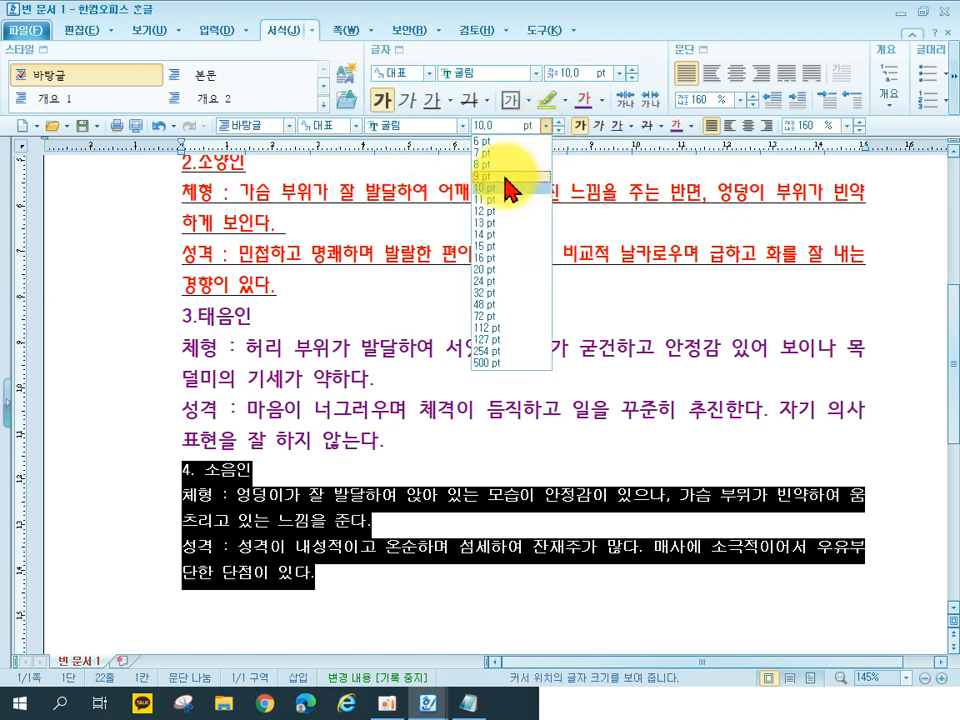
click(495, 228)
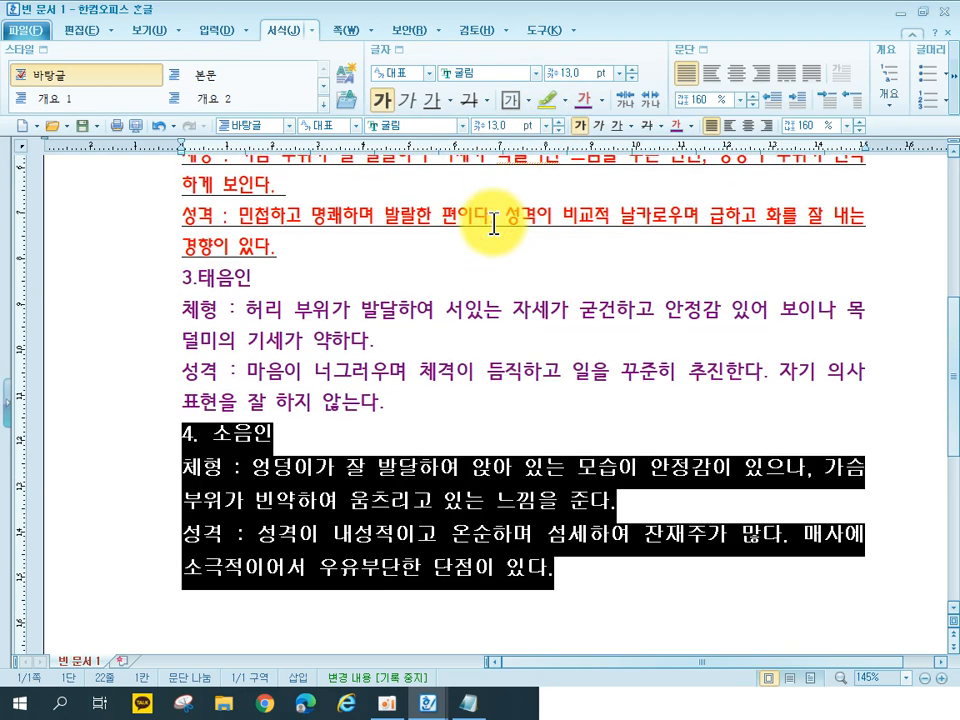
Step: Color the 4. 소음인 section's text green, clear the selection and look over the formatted document
click(688, 127)
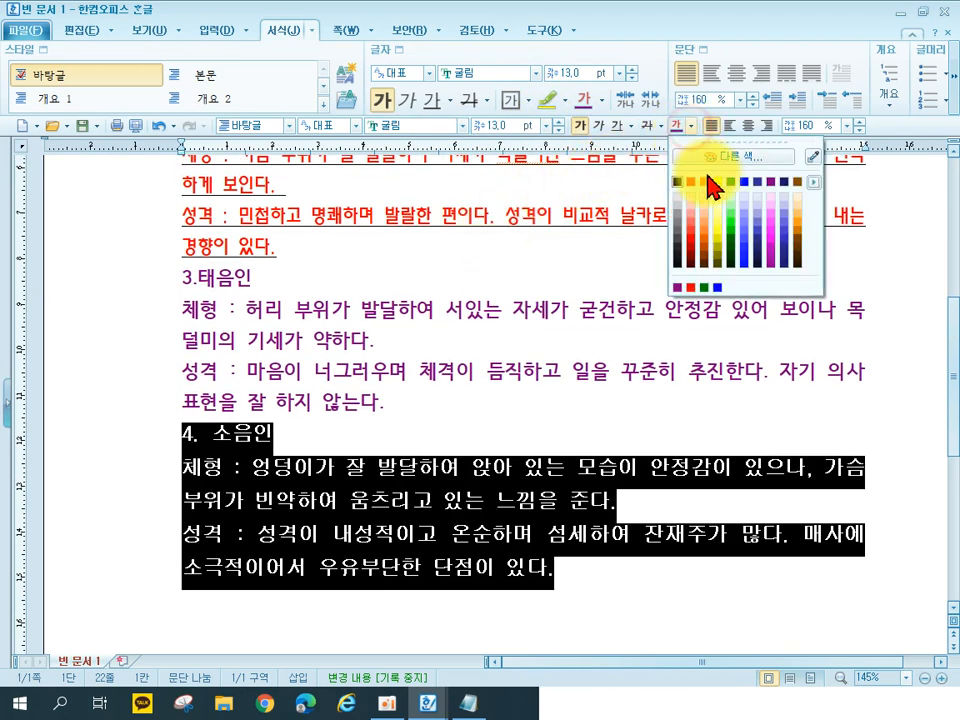
click(730, 182)
click(686, 354)
scroll(677, 394, up, 5)
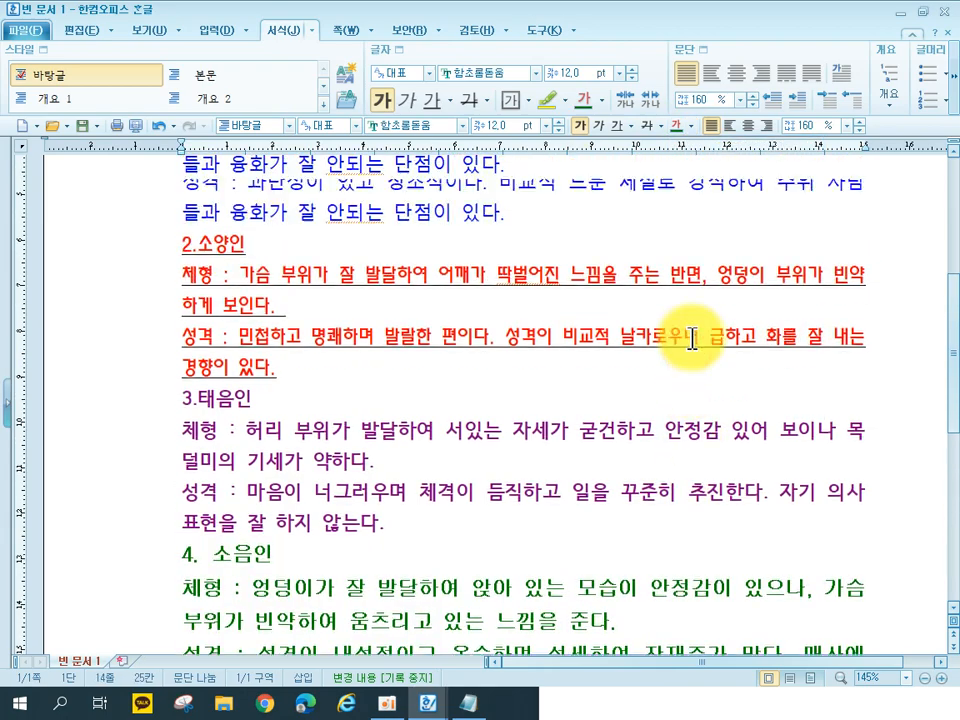
scroll(686, 368, down, 5)
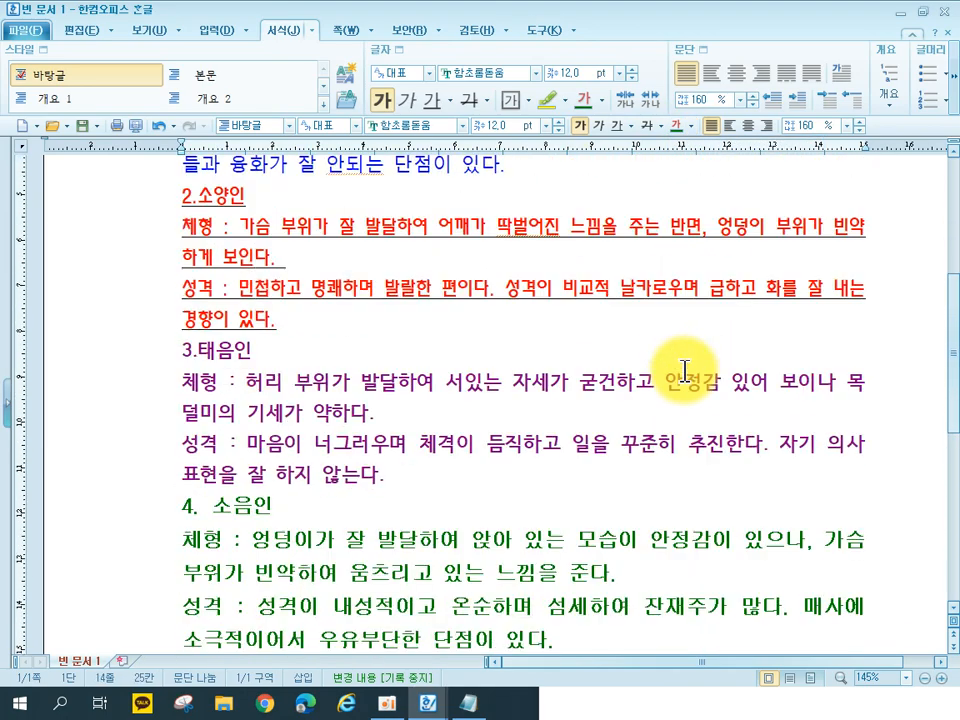
scroll(685, 370, up, 5)
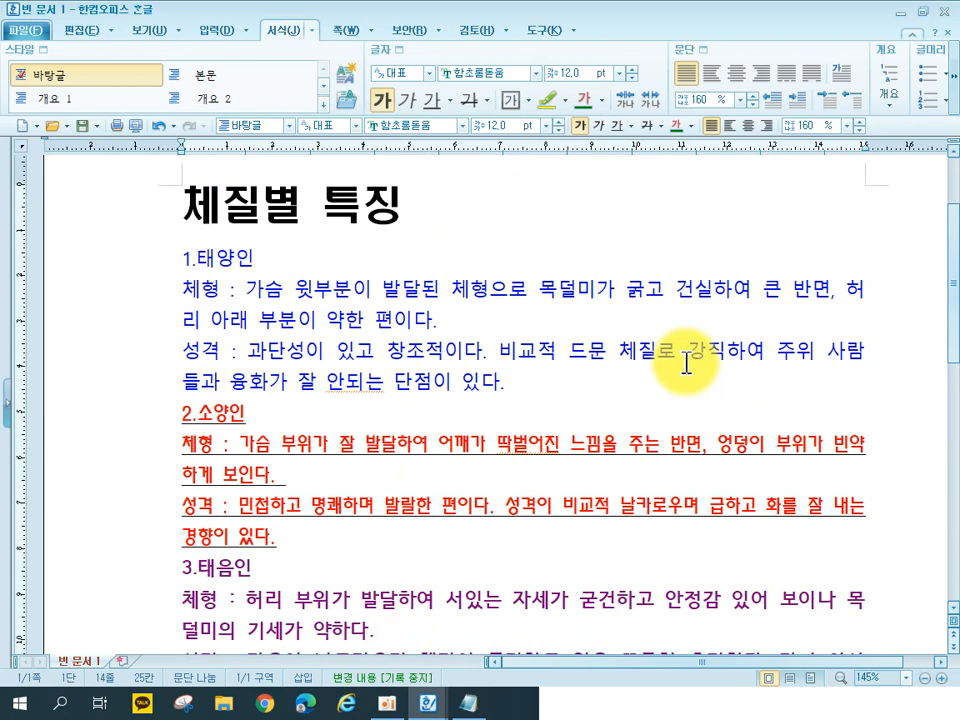
Step: Create a new blank document and enter the title line 금연하면 좋은 점, ready to continue on the line below
click(24, 138)
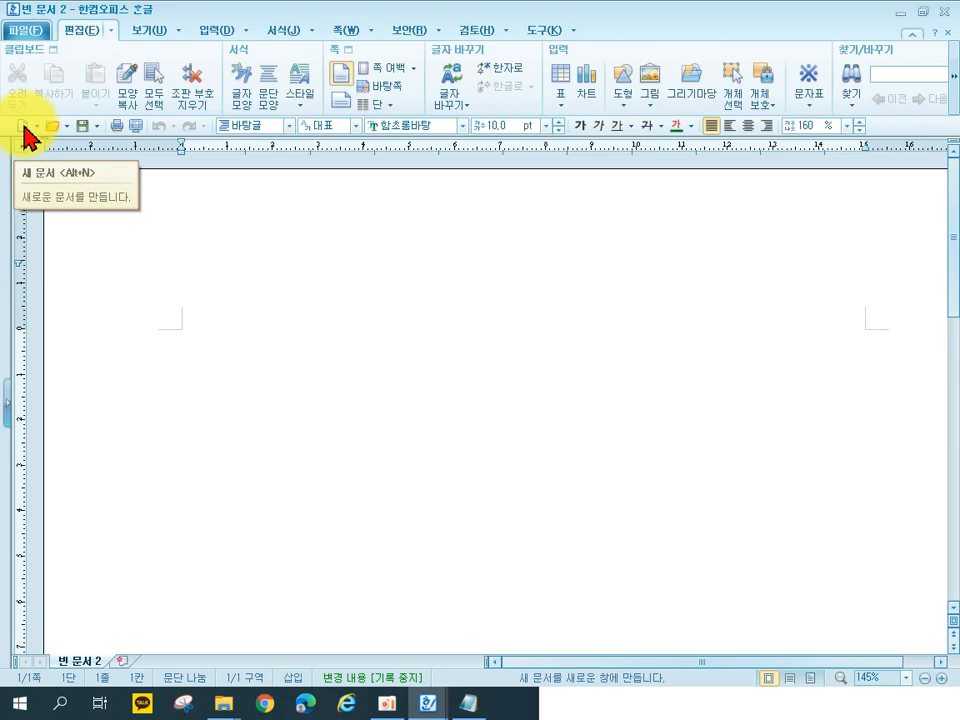
text(ㄱ금연하면 좋은점)
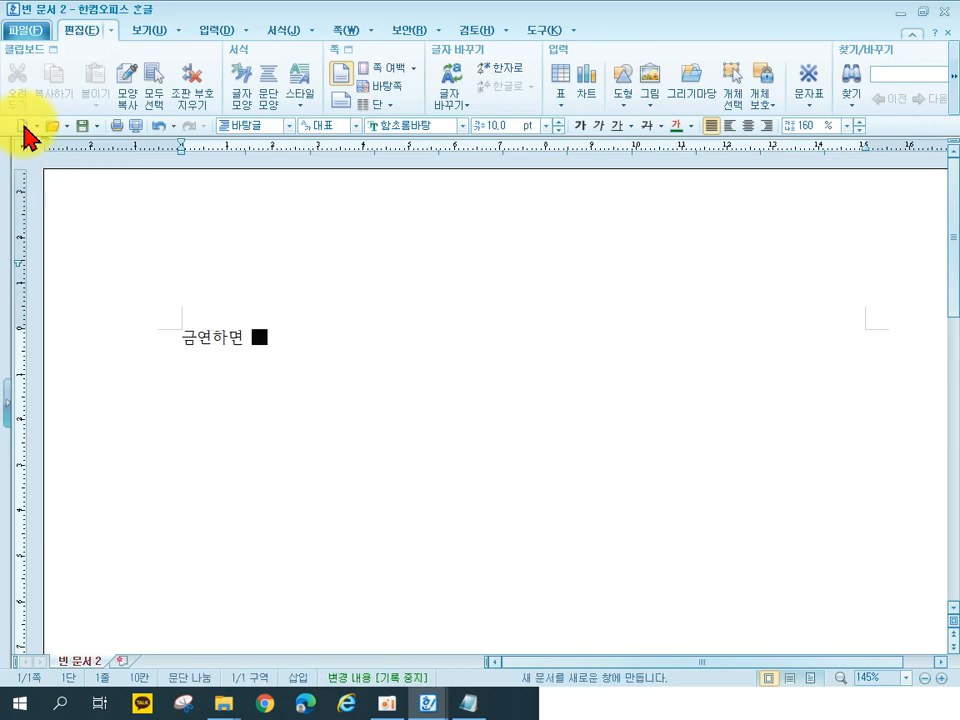
key(Return)
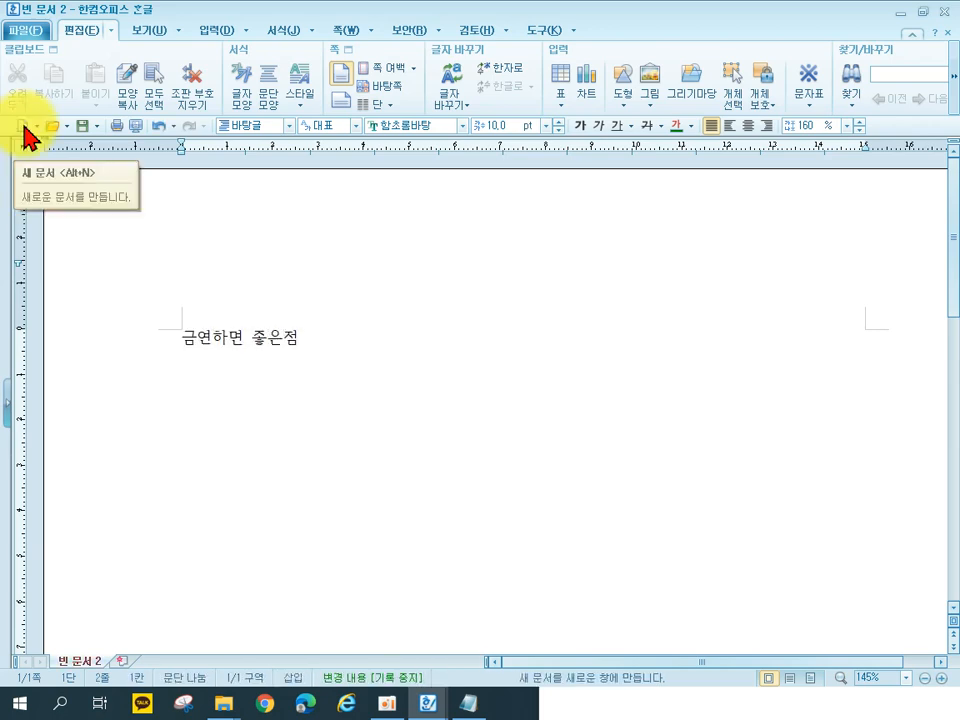
key(Up)
key(End)
key(Left)
key(Right)
key(Down)
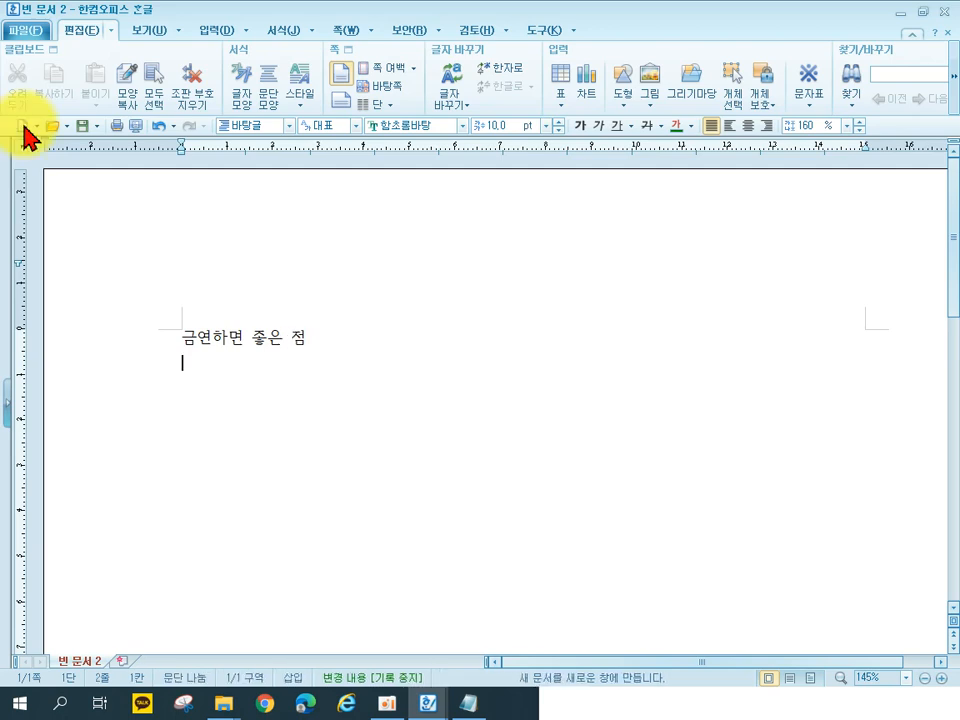
Step: Write the first numbered item below the title: 1. 아침에 일어나면 기부이 상쾌하다
text(1. 아침에)
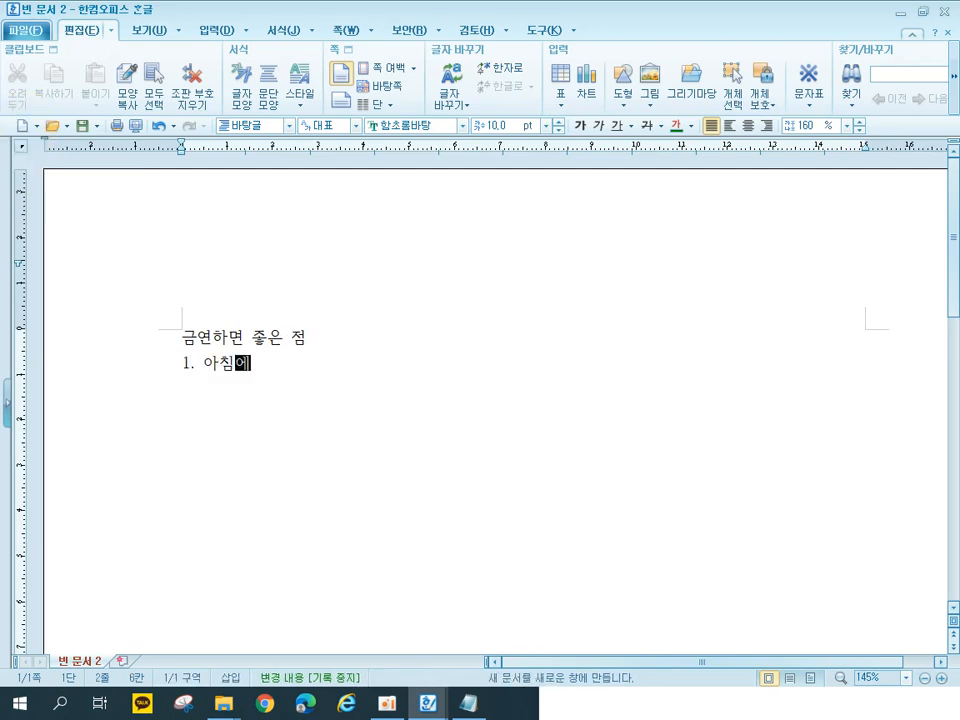
text( 일어나면 기부이 ㅅ상쾌하다.)
key(Return)
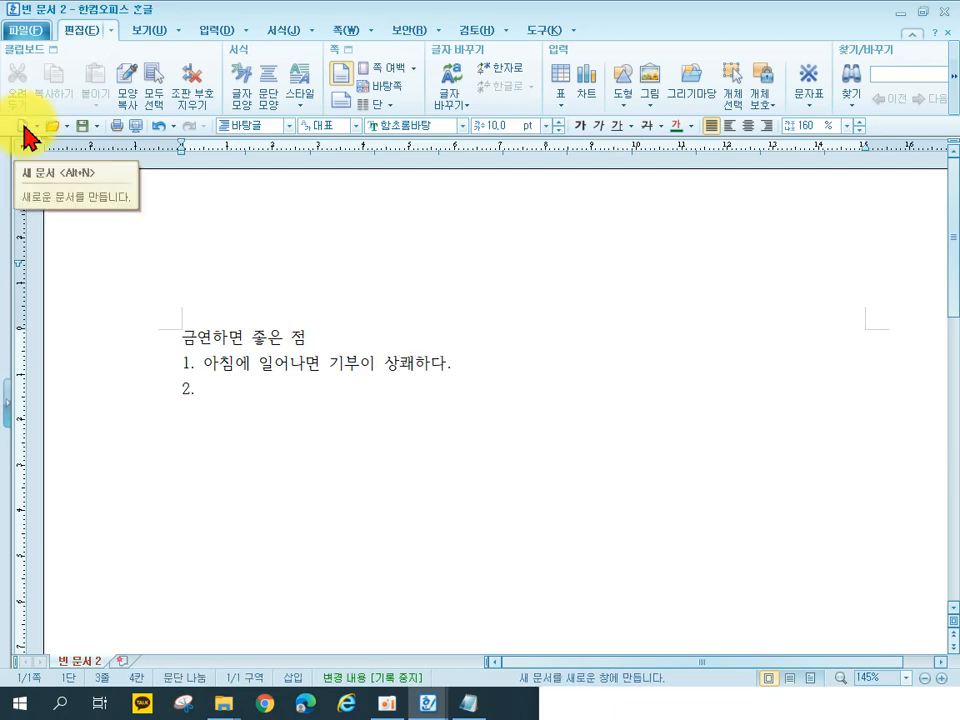
Step: Write the second numbered item: 손가락이나 입안이 깨끗해진다
text(손가락이나 임아)
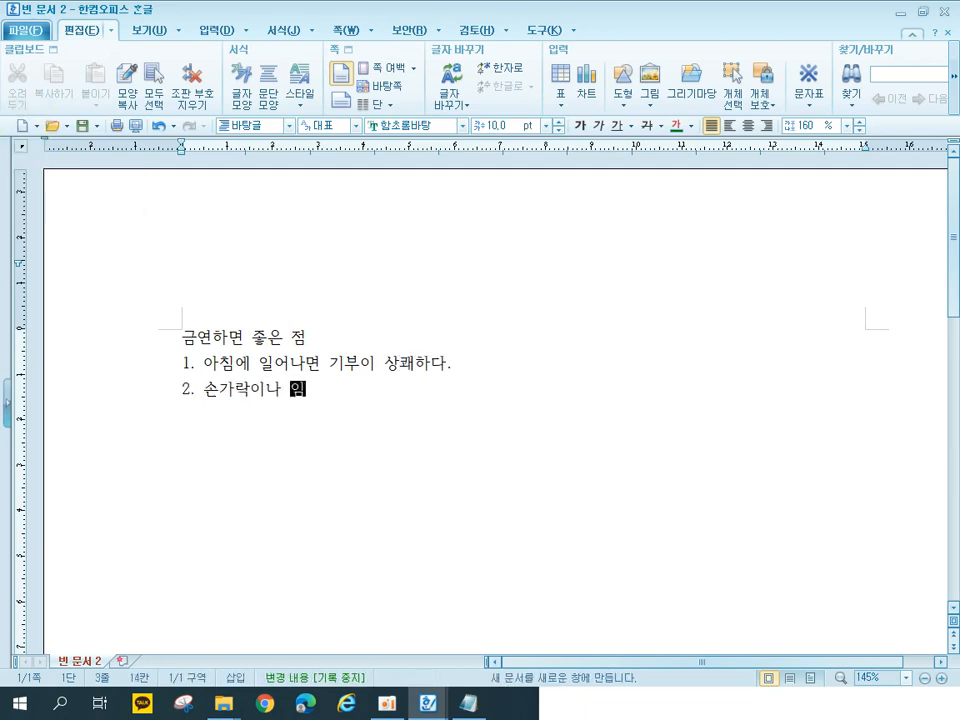
key(BackSpace)
key(BackSpace)
key(BackSpace)
text(입안ㅇ)
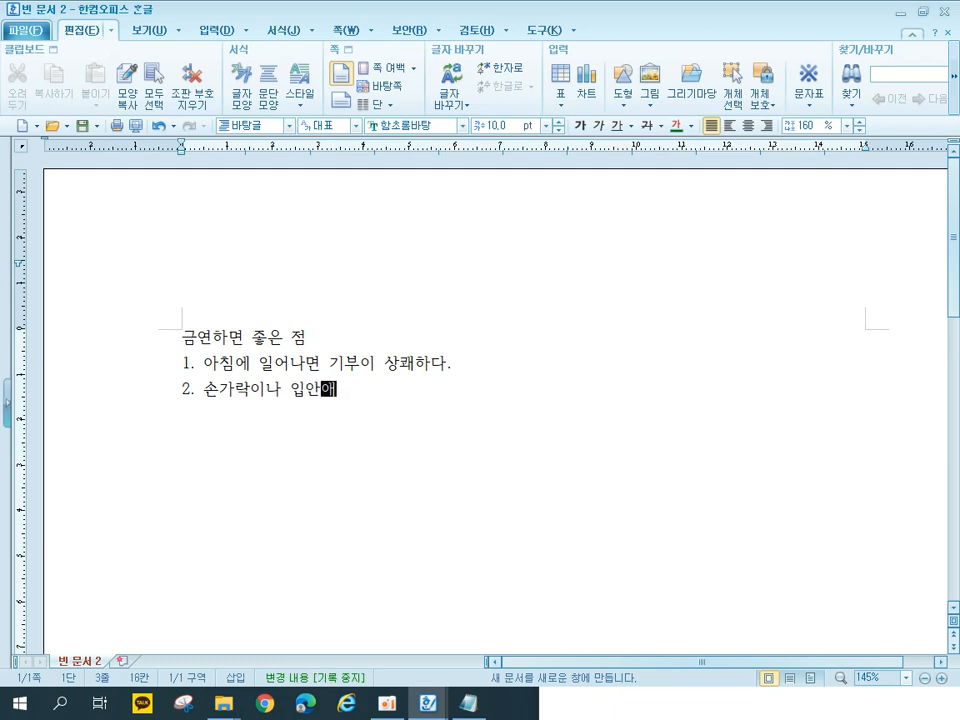
text(이 깨끗하다)
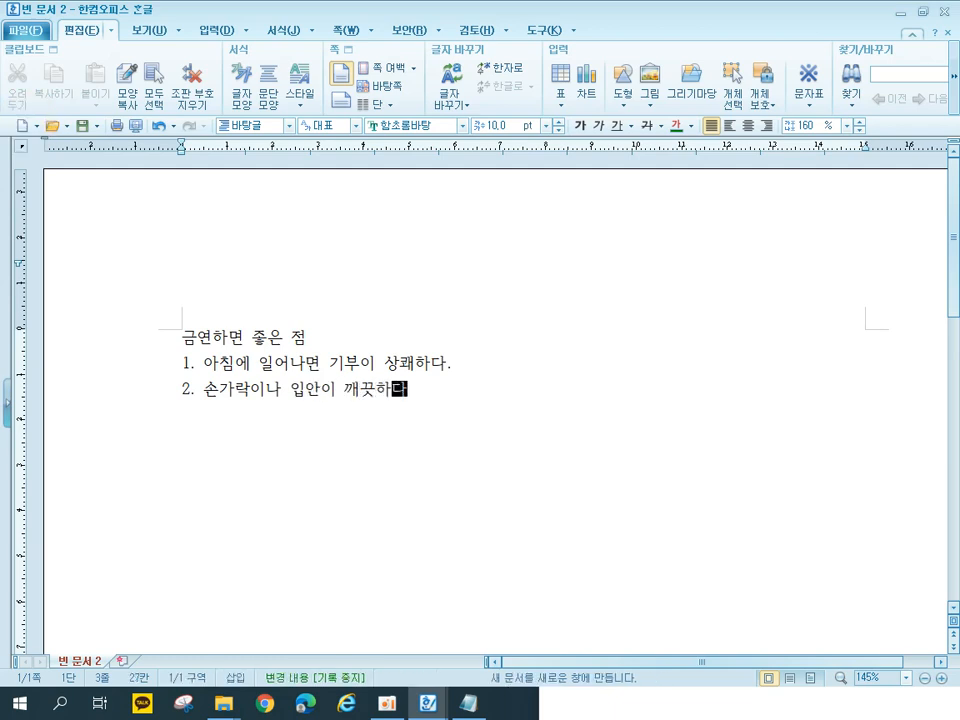
key(Return)
key(BackSpace)
key(BackSpace)
key(BackSpace)
key(BackSpace)
key(BackSpace)
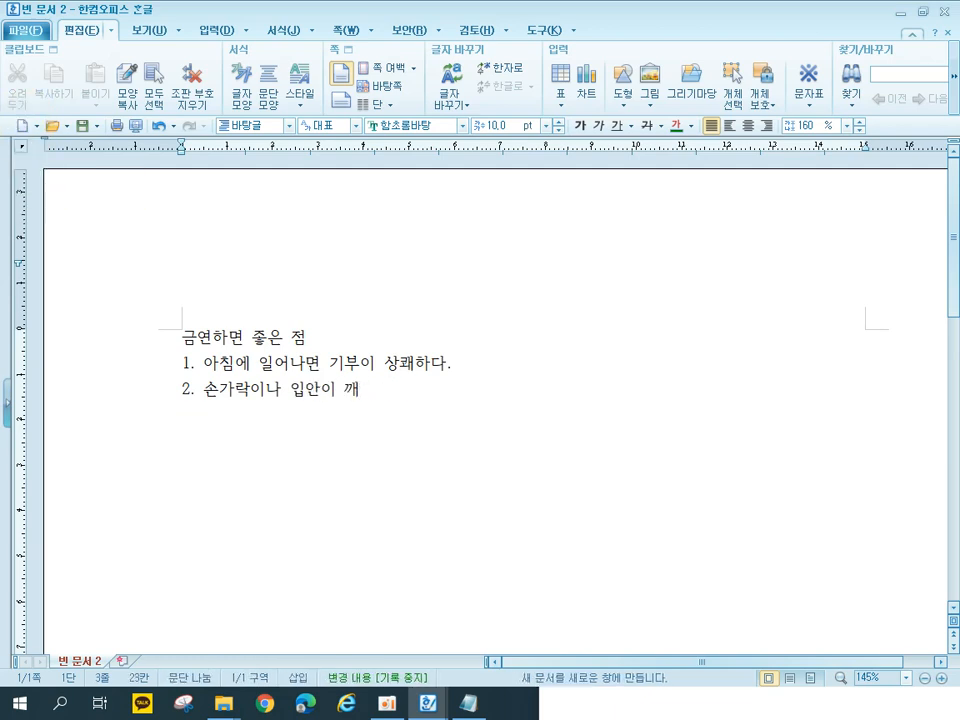
text(끗해진다.)
key(Return)
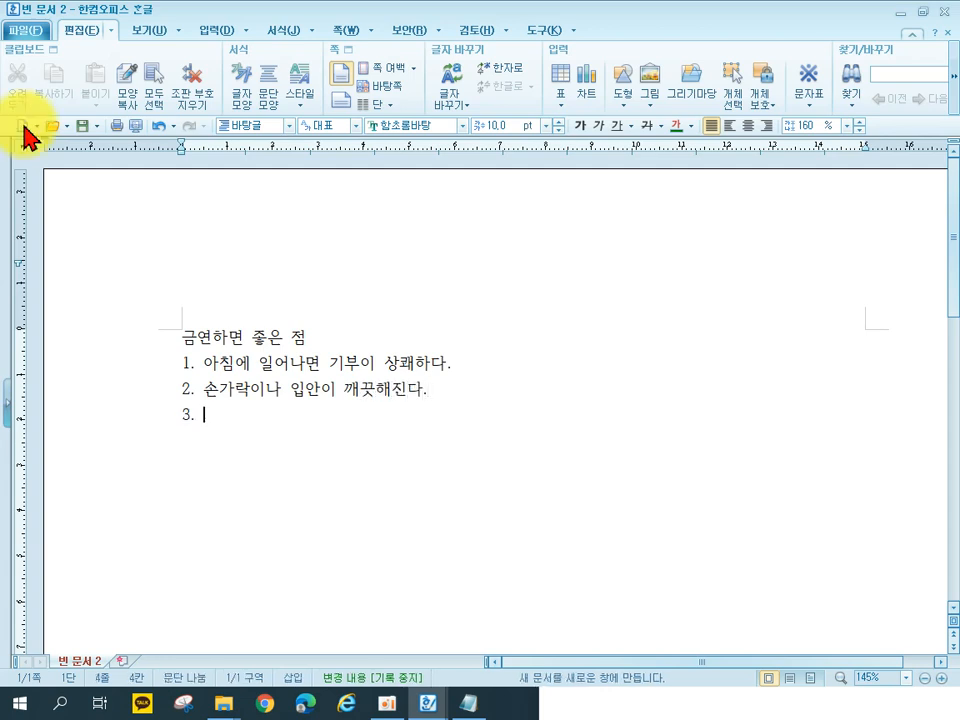
Step: Add the third item 음식 맛과 냄새가 더 좋아진다. and the fourth item 손과 발이 따뜻하다
text(음식 맛과 냄ㅅ)
text(새가 더 좋아진ㄷ)
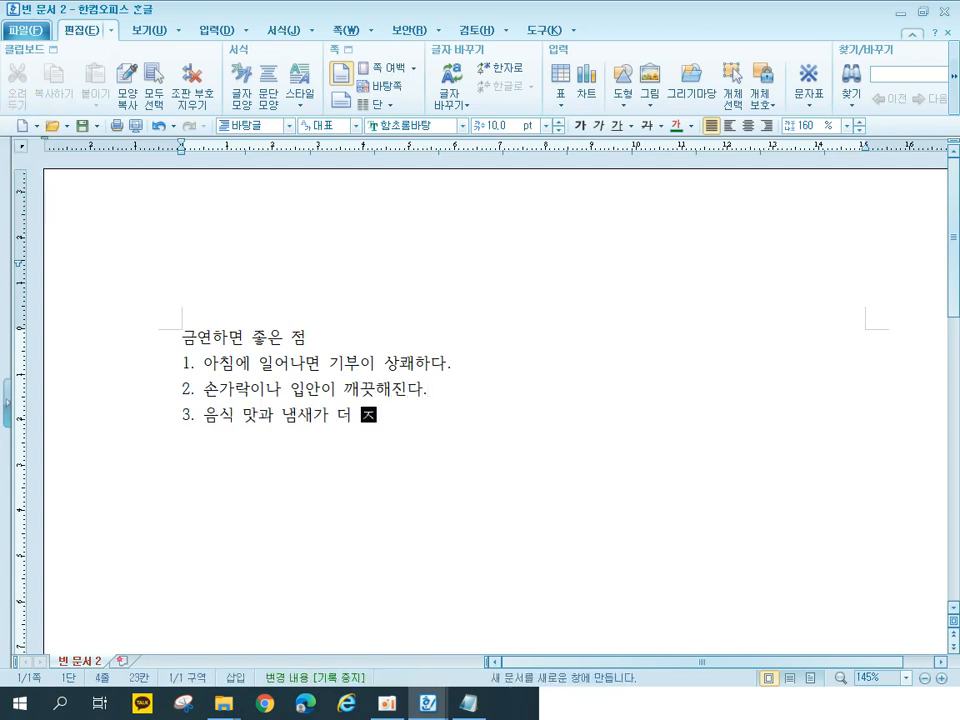
text(ㅏ.)
key(Return)
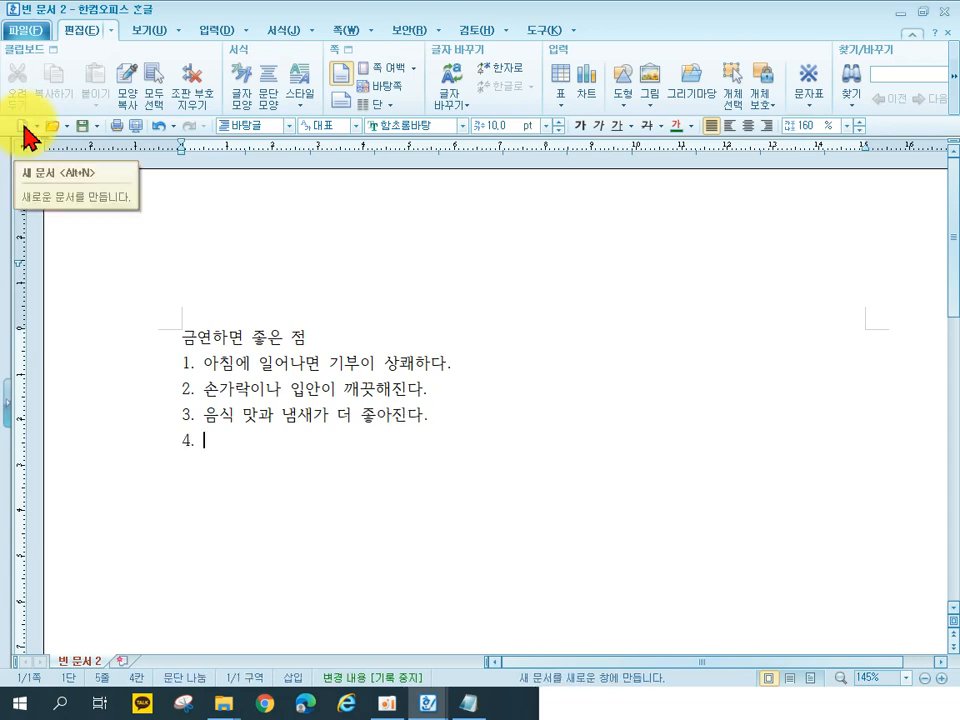
text(손과 발이 따)
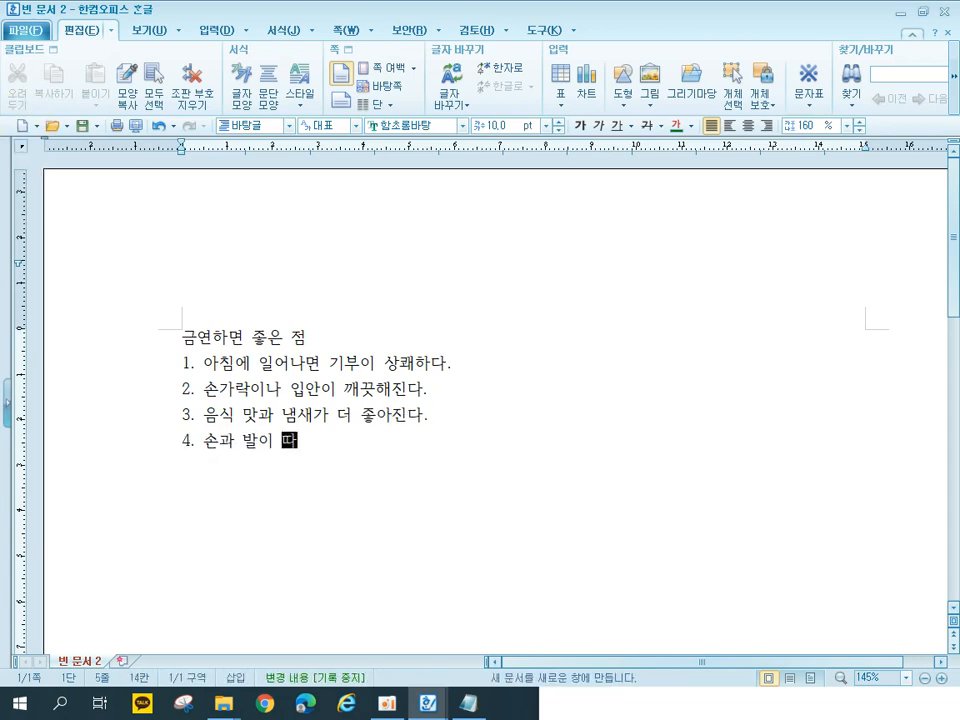
text(뜻하다.)
key(Return)
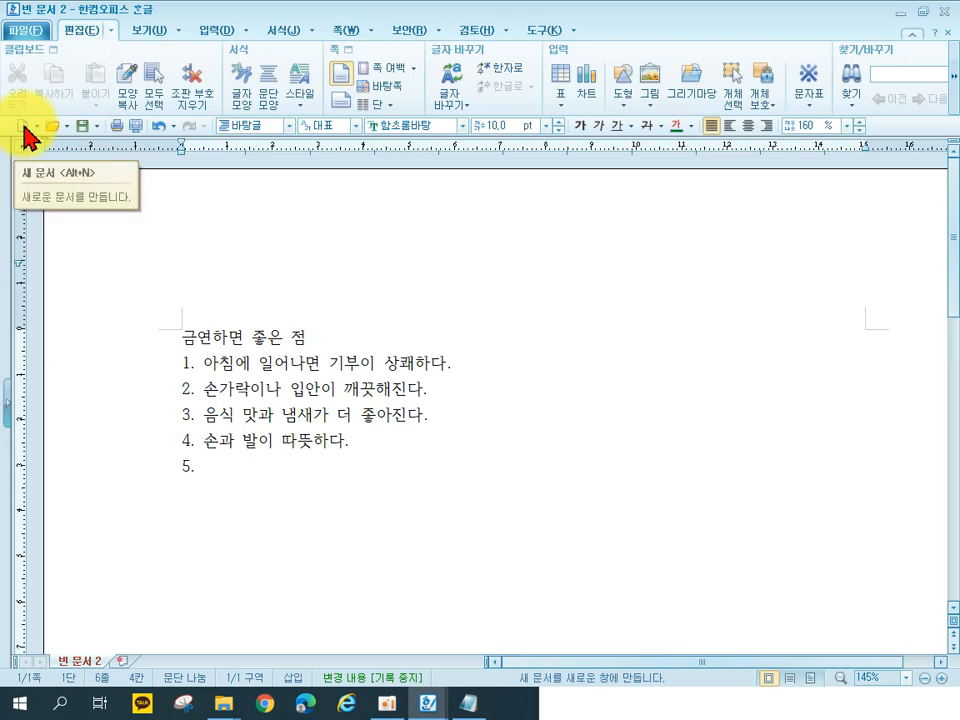
Step: Write the fifth numbered item: 정신력과 의지가 강해진다
text(정신력과 윗가)
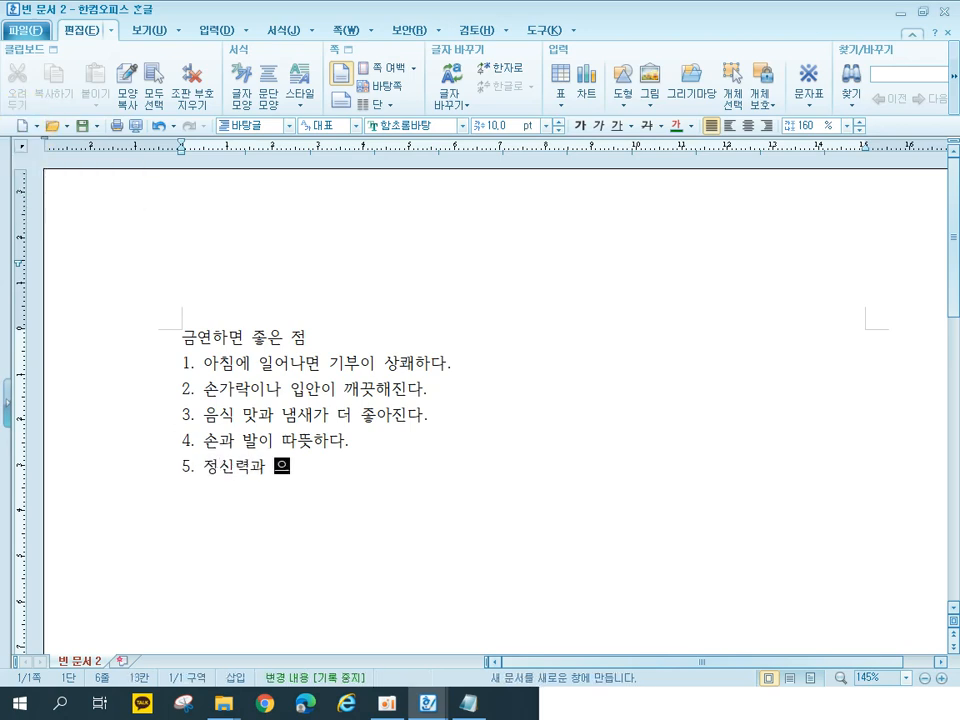
key(BackSpace)
key(BackSpace)
key(BackSpace)
text(의지가 강해진다.)
key(Return)
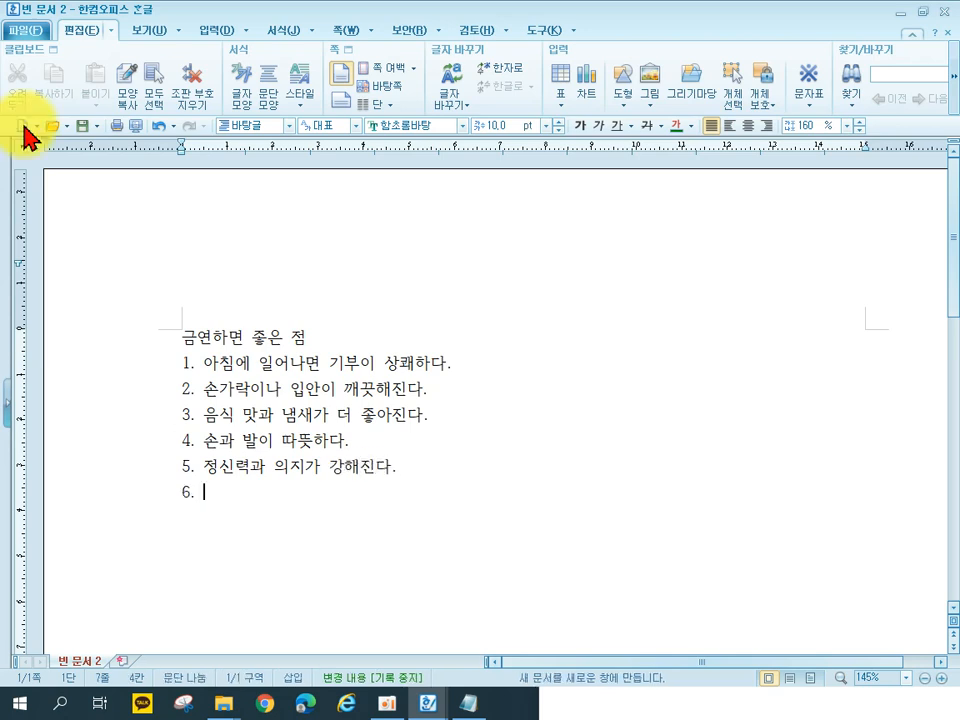
Step: Write the sixth numbered item: 운동할 때 더 힘이 생긴다
text(운동할 )
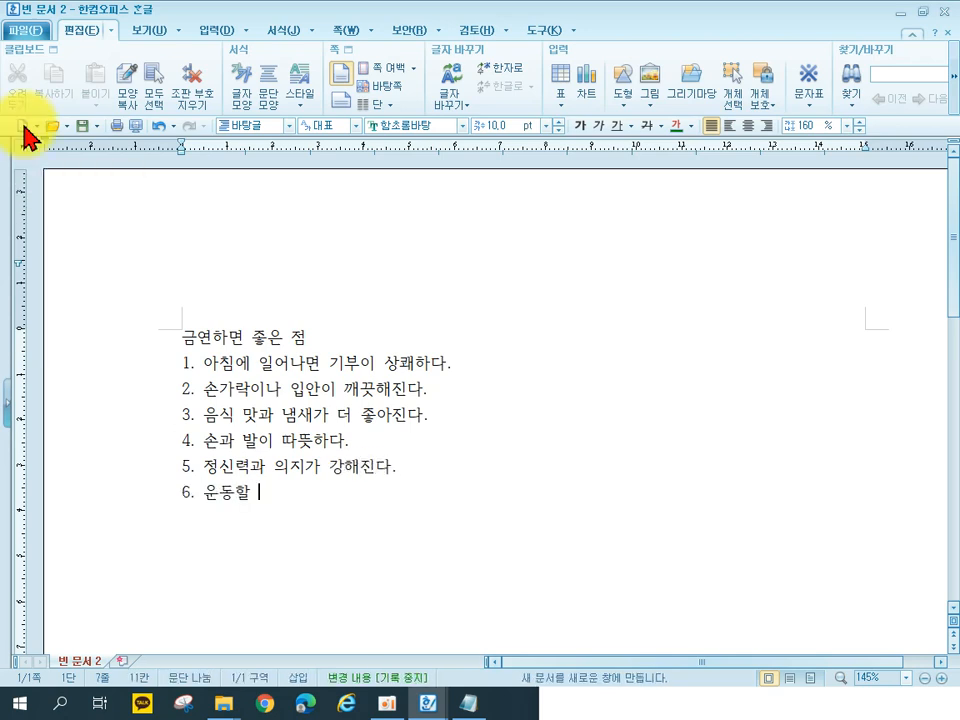
text(때 더 힘이 생긴다.)
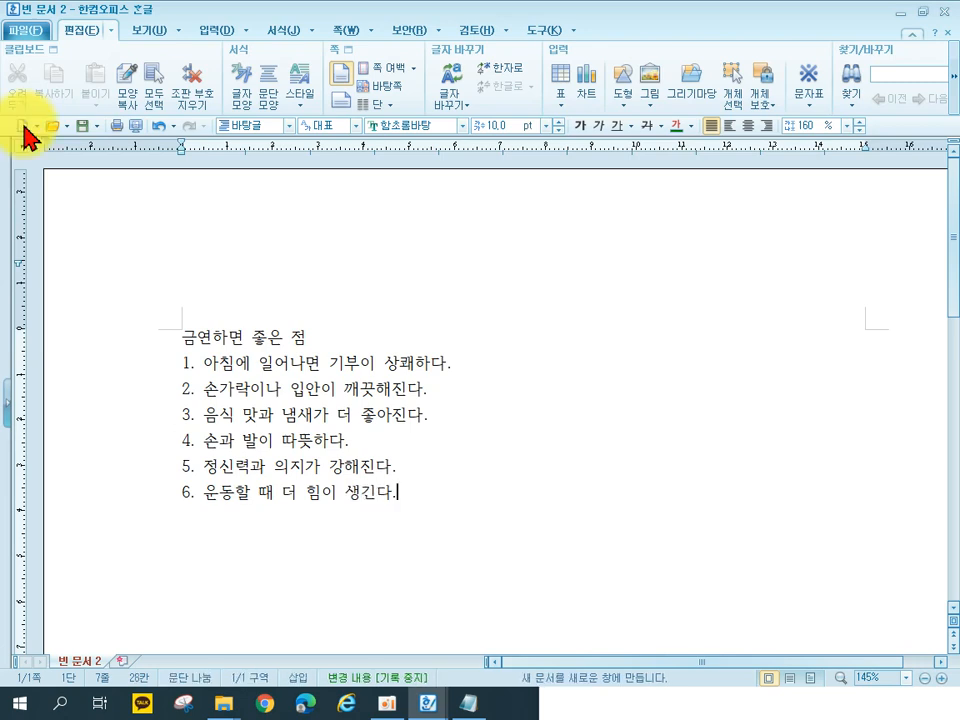
key(Return)
Step: Write the seventh numbered item: 인간으로서 더 자유스러움을 느낀다
text(인간으로서 )
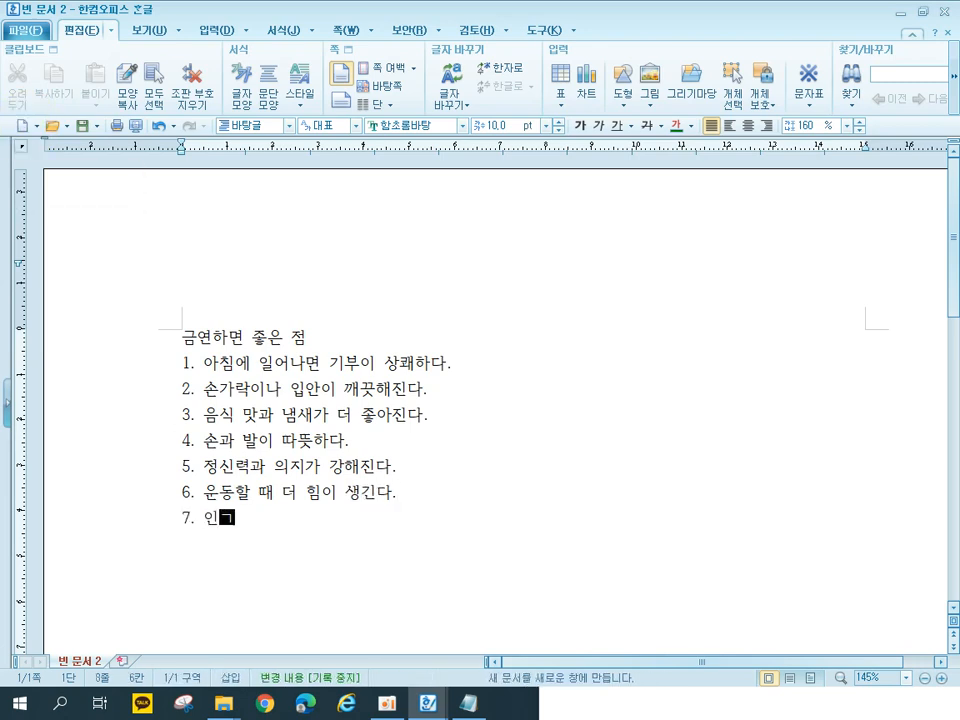
text(더 자유수)
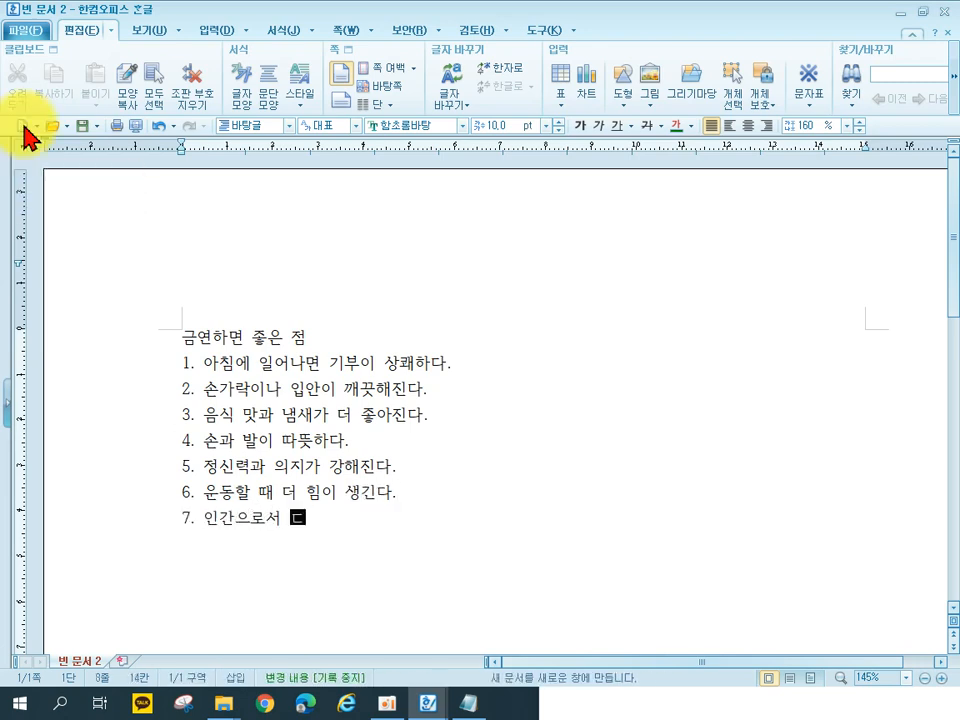
key(BackSpace)
text(스러움을 느낀다.)
key(Return)
Step: Add the eighth item 입에서 냄새가 없어져 더 매력적인 사람이 된다. and the ninth item 피부가 더 건강해진다
text(ㅇ입에서 냄ㅅㅐ가 없어지)
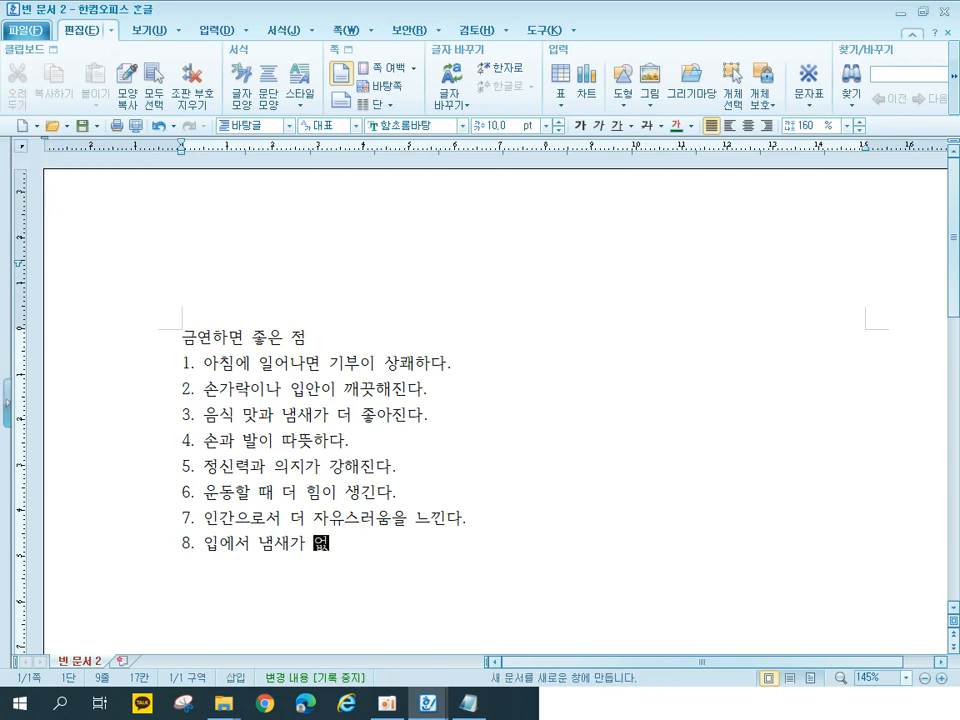
text( 더 매)
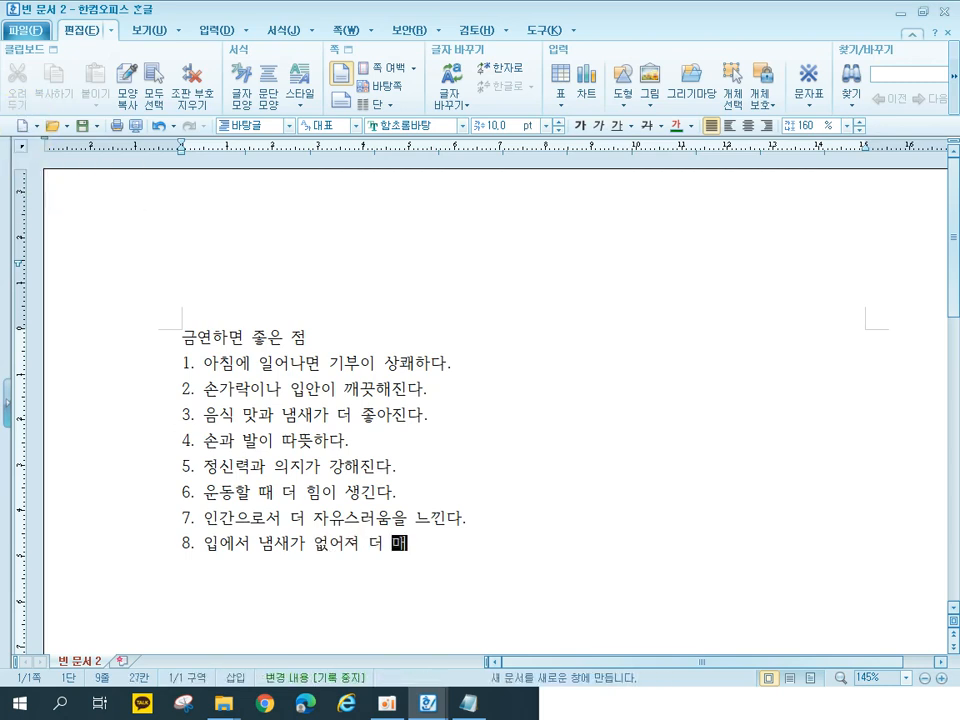
text(력저ㄱ인 사람ㅇ)
text( 된다.)
key(Return)
text(9. 피부가 더 건강해진다.)
key(Return)
Step: Write the tenth numbered item: 정신이 더 맑아진고 모든일을 긍정적으로 생각한다
text(10. )
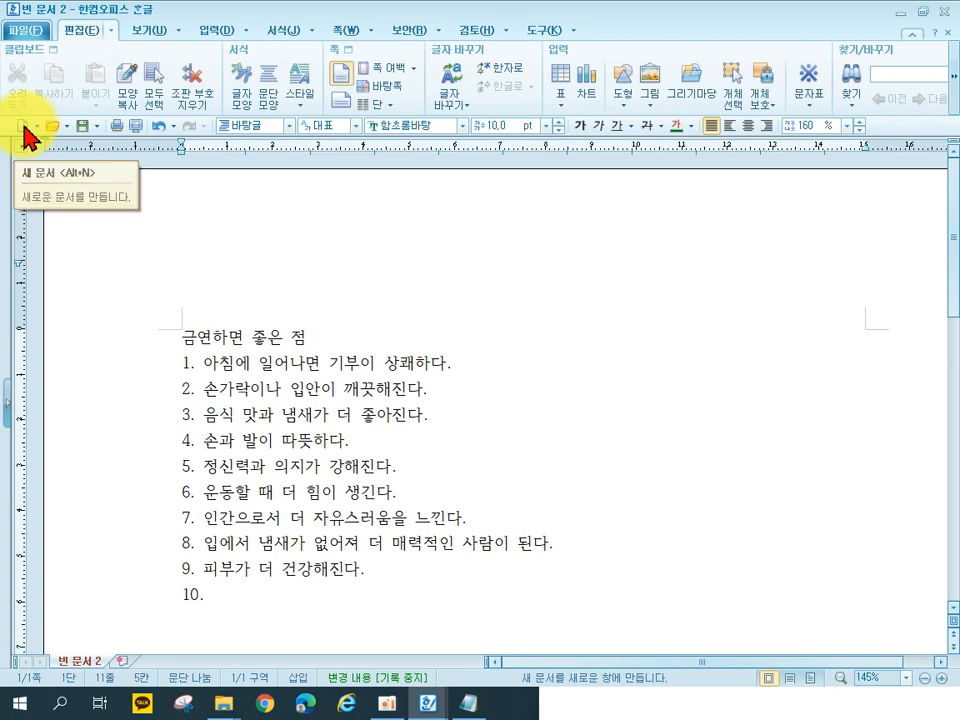
text(정신이 더 맑)
text(아지고 모든일을 )
text(더 그)
key(BackSpace)
key(BackSpace)
key(BackSpace)
key(BackSpace)
text(그정적으로 생각한)
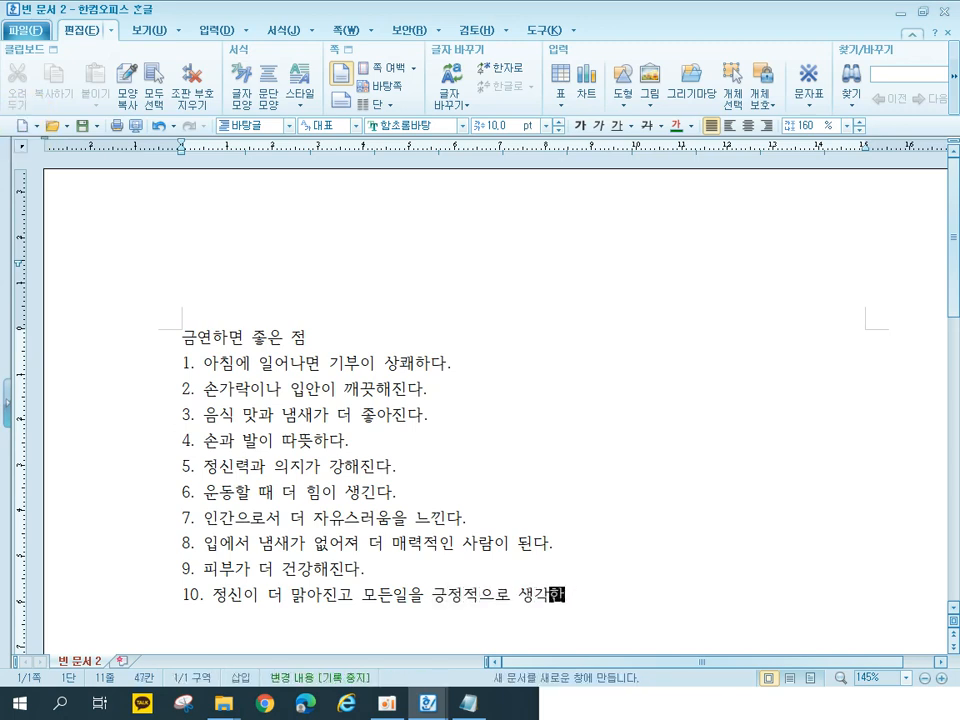
text(다.)
Step: End the numbered list after the tenth item and correct the misspelled word in the first item to 기분이
key(Return)
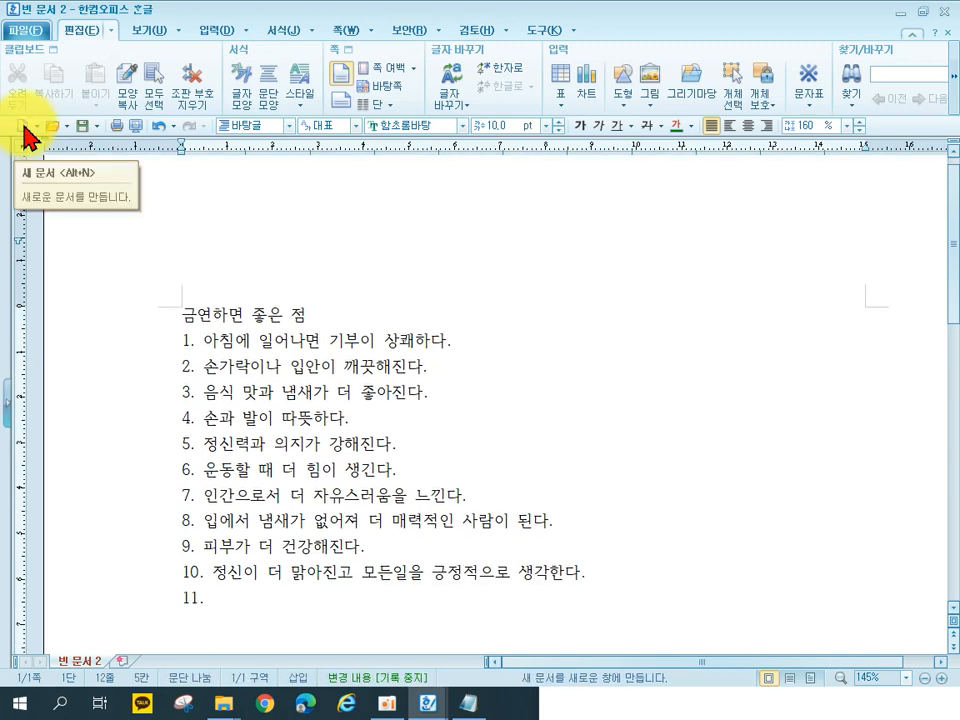
key(BackSpace)
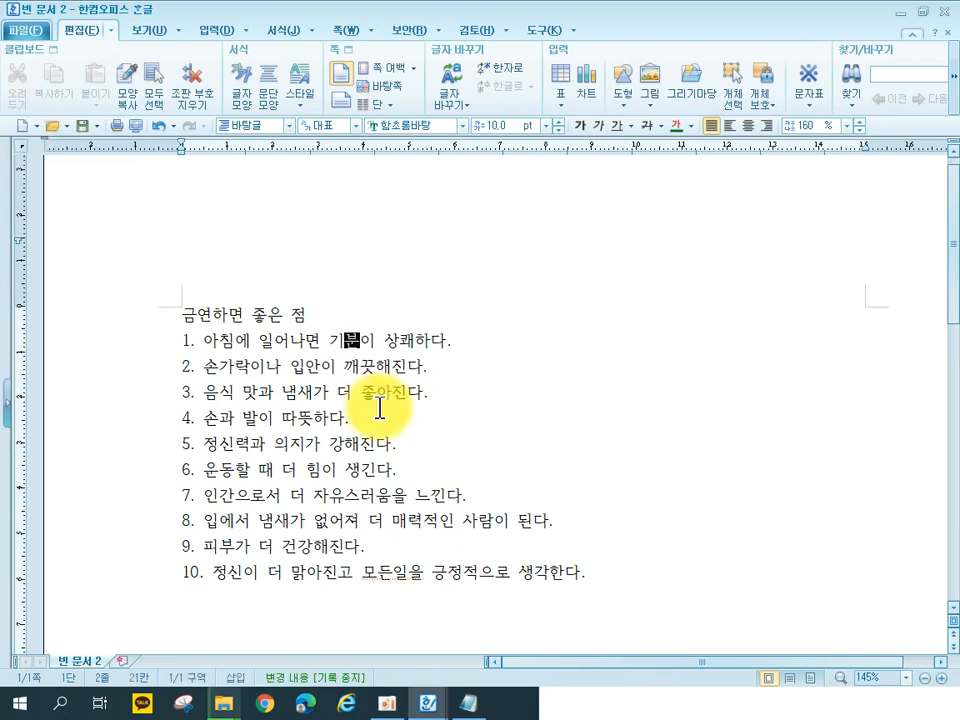
Step: Set the font of the title 금연하면 좋은 점 to 휴먼둥근헤드라인
click(137, 320)
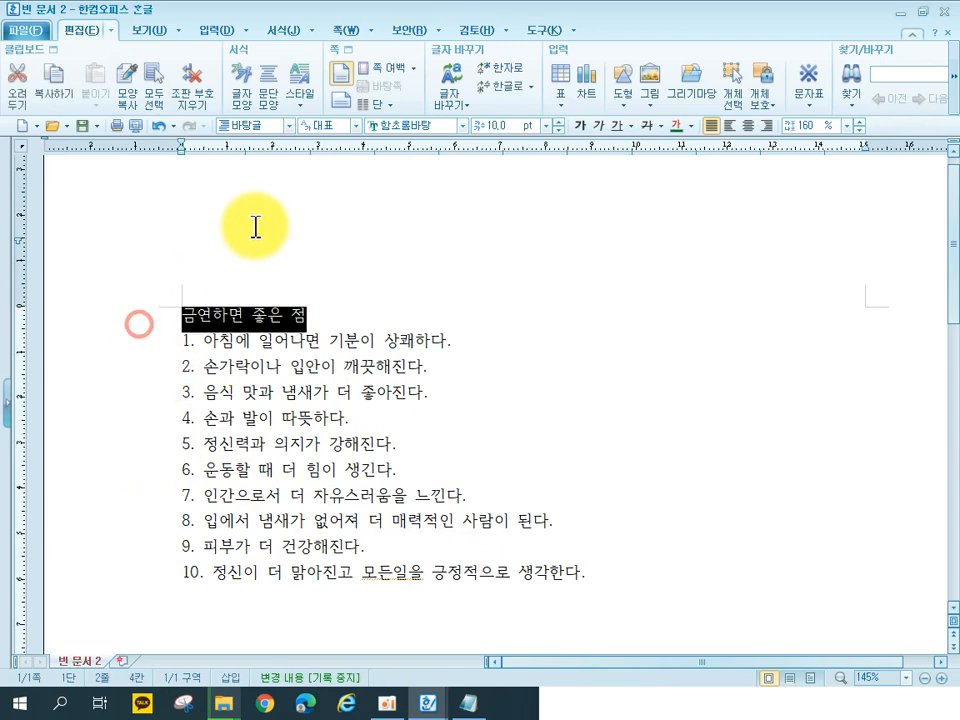
click(384, 127)
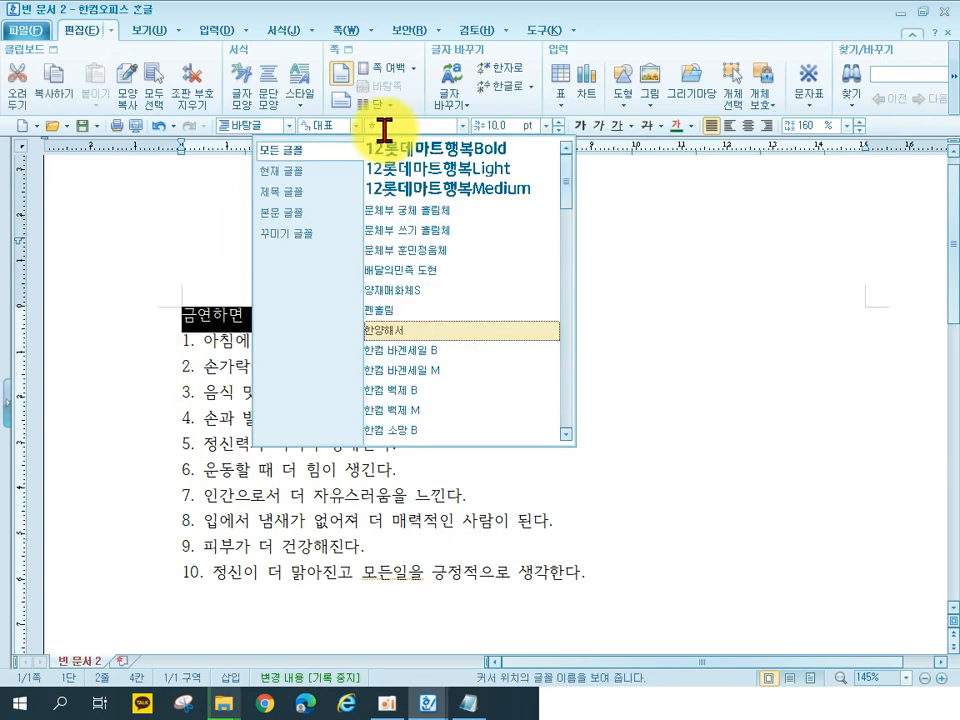
text(ㅎ)
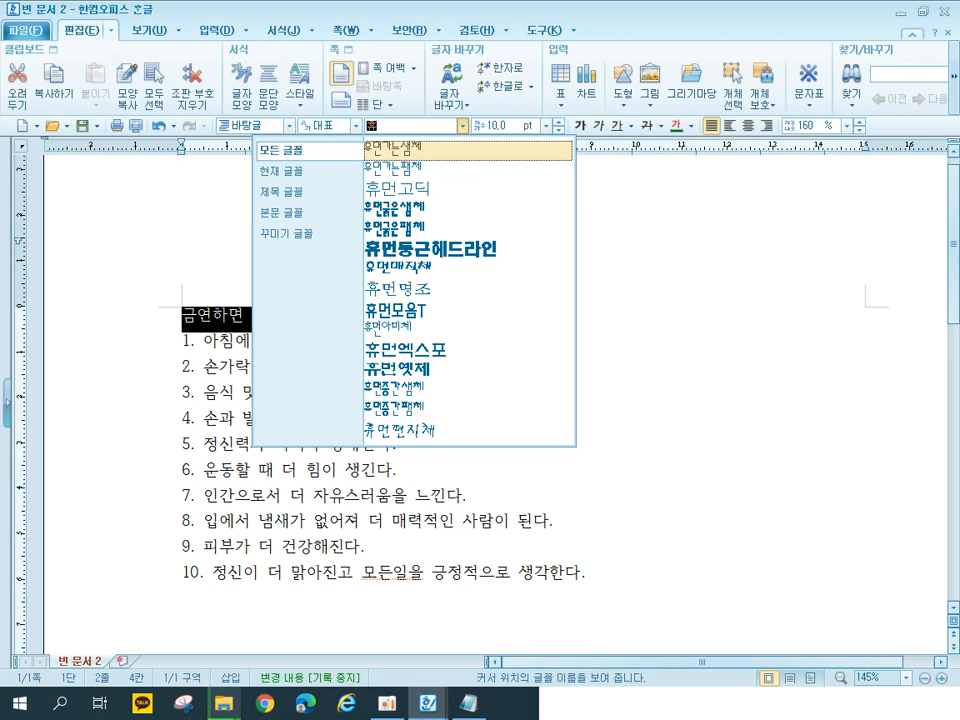
key(BackSpace)
text(둥)
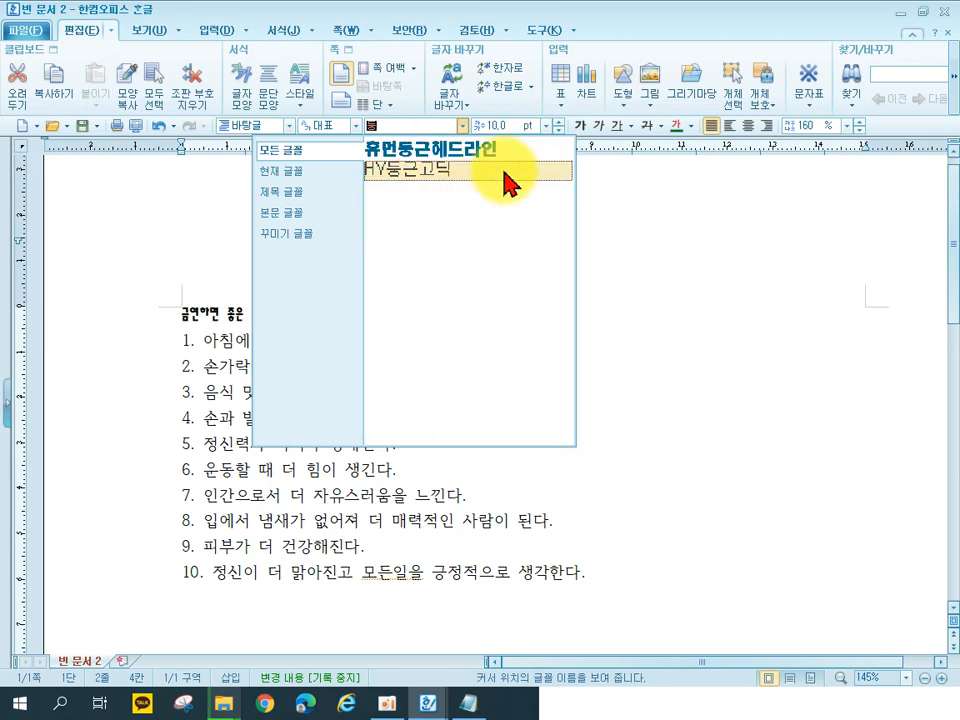
click(458, 152)
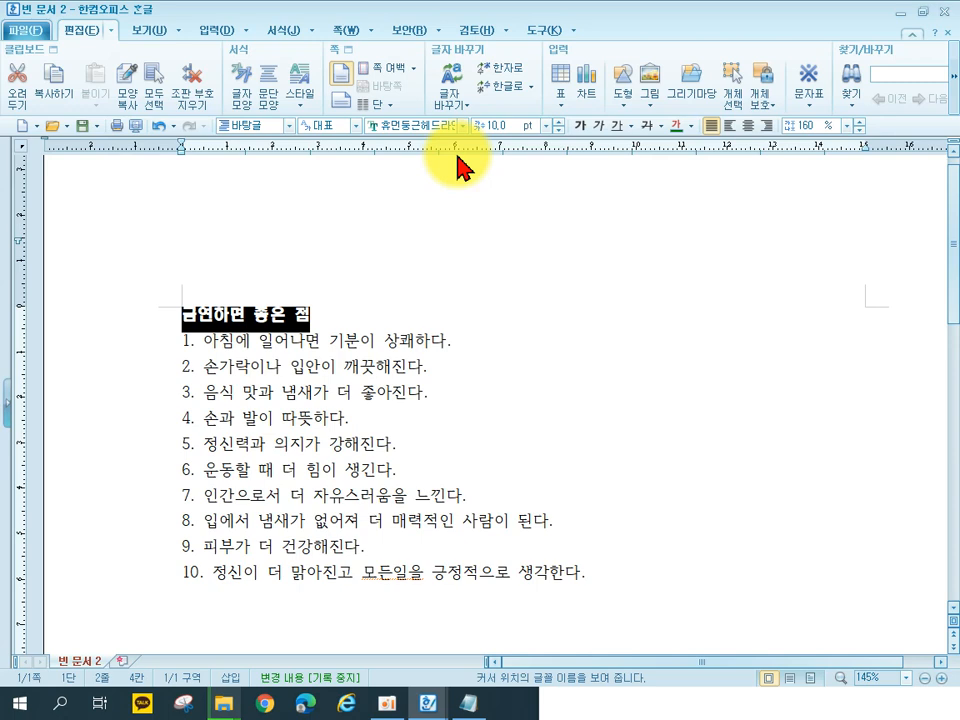
Step: Set the title's font size to 30 pt and its text color to blue
click(500, 125)
text(30)
key(Return)
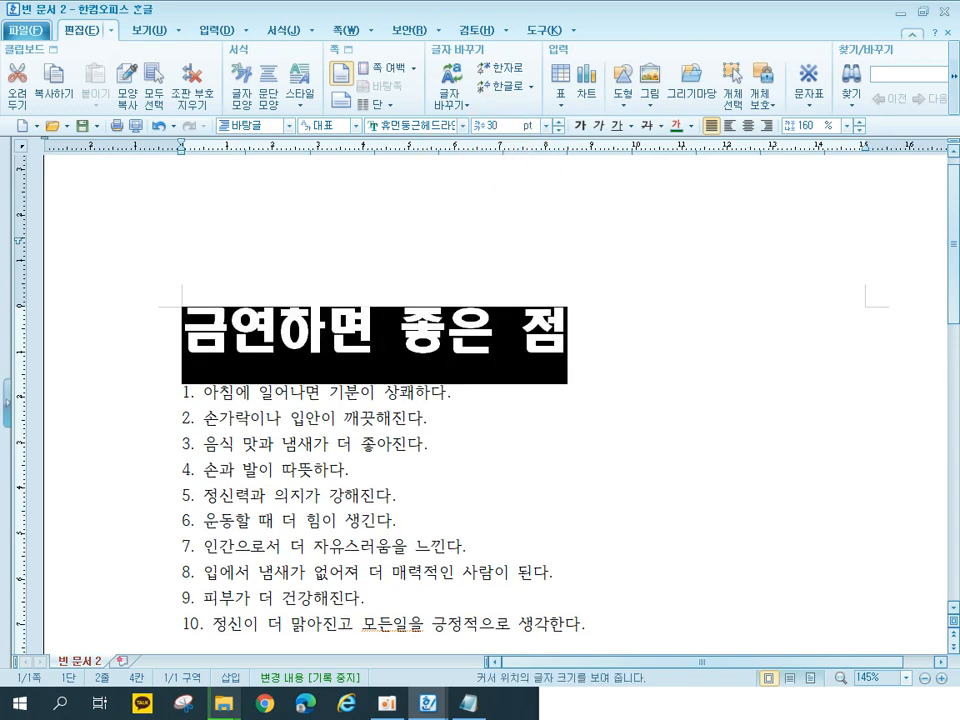
click(690, 127)
click(742, 196)
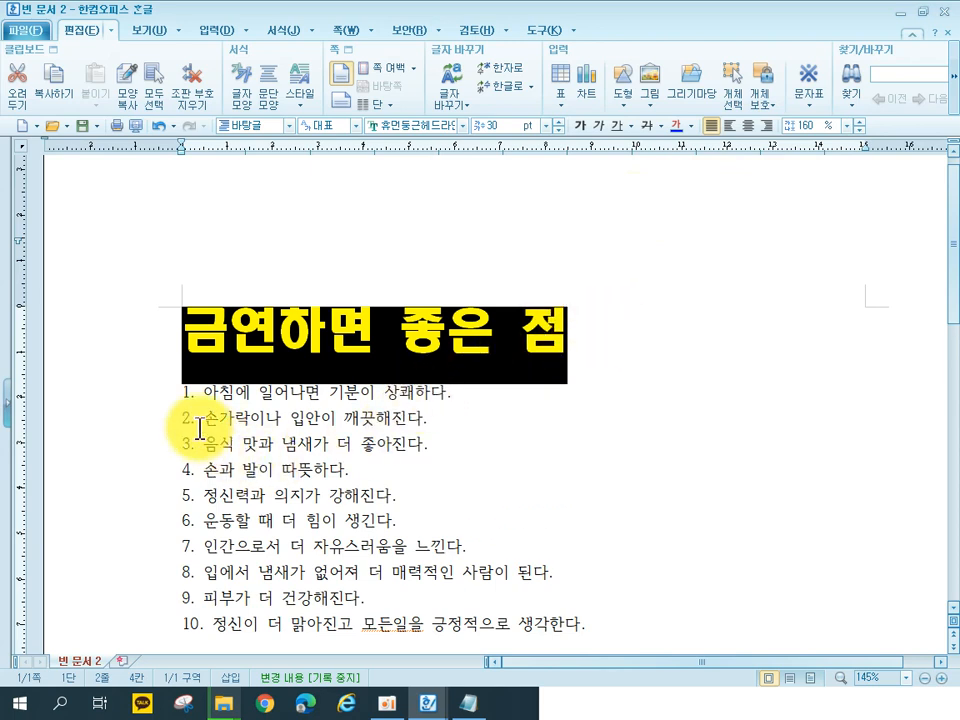
Step: Set the font of list items 1 and 2 to 한컴 바겐세일 M
drag(133, 406, 133, 420)
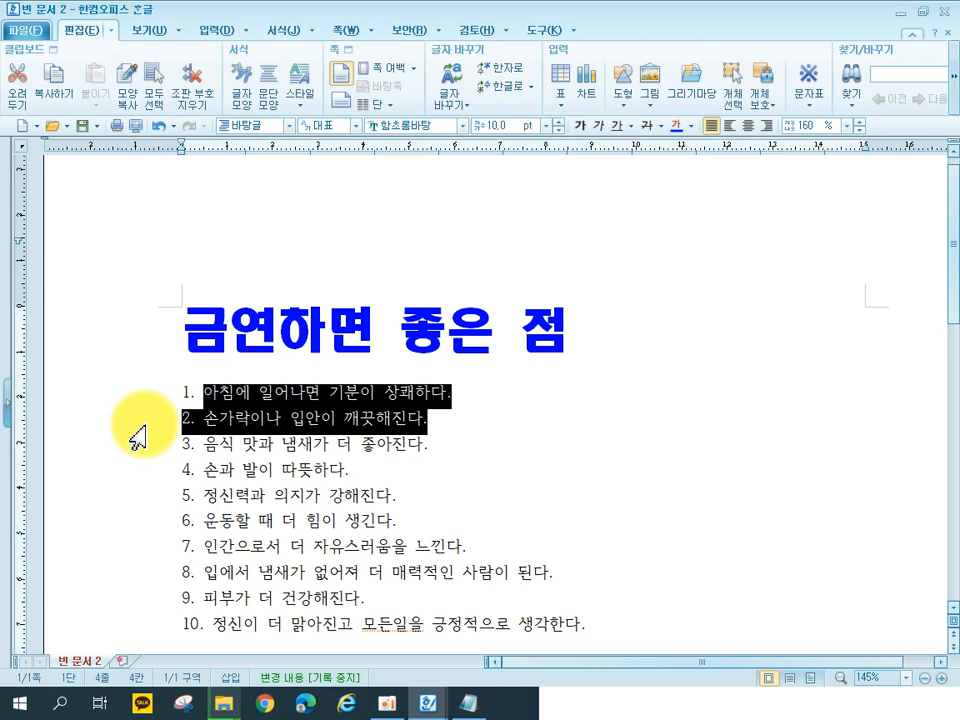
click(402, 122)
text(바겟)
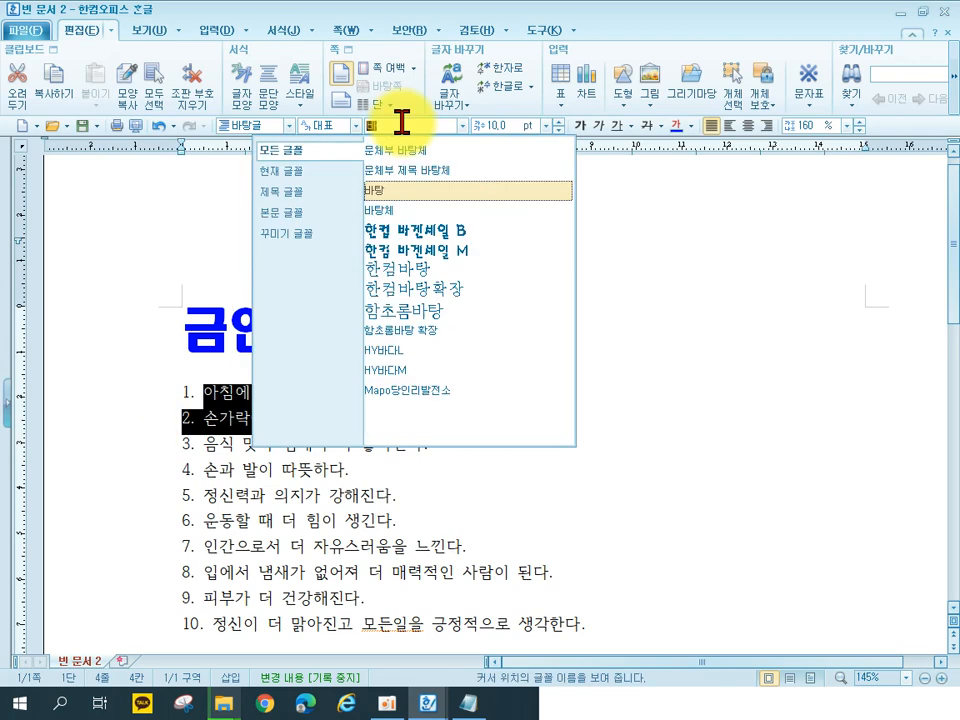
key(BackSpace)
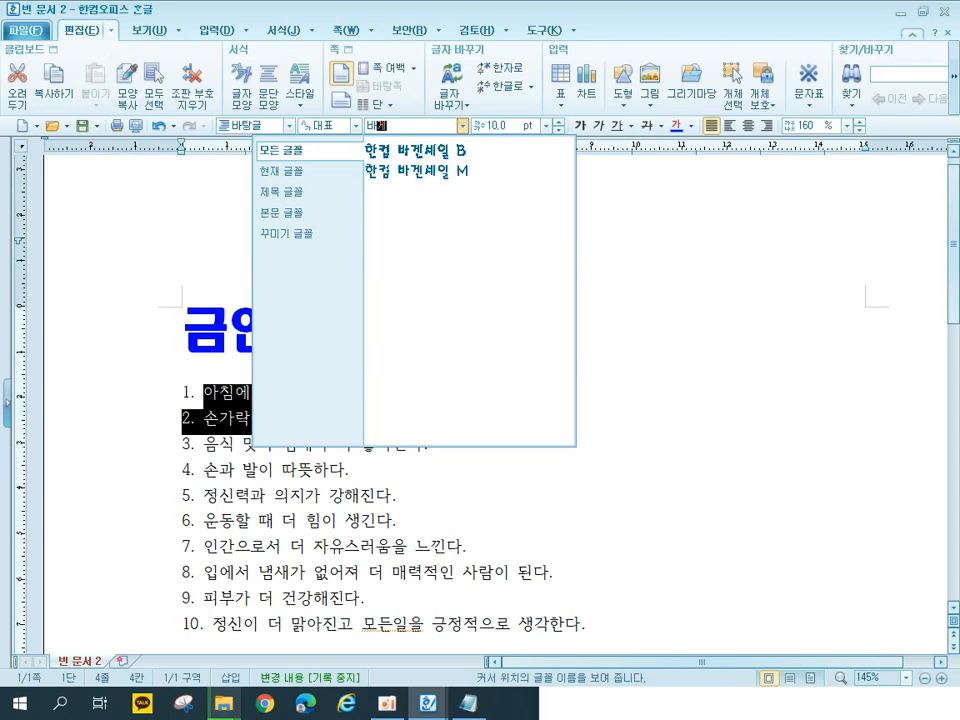
click(425, 180)
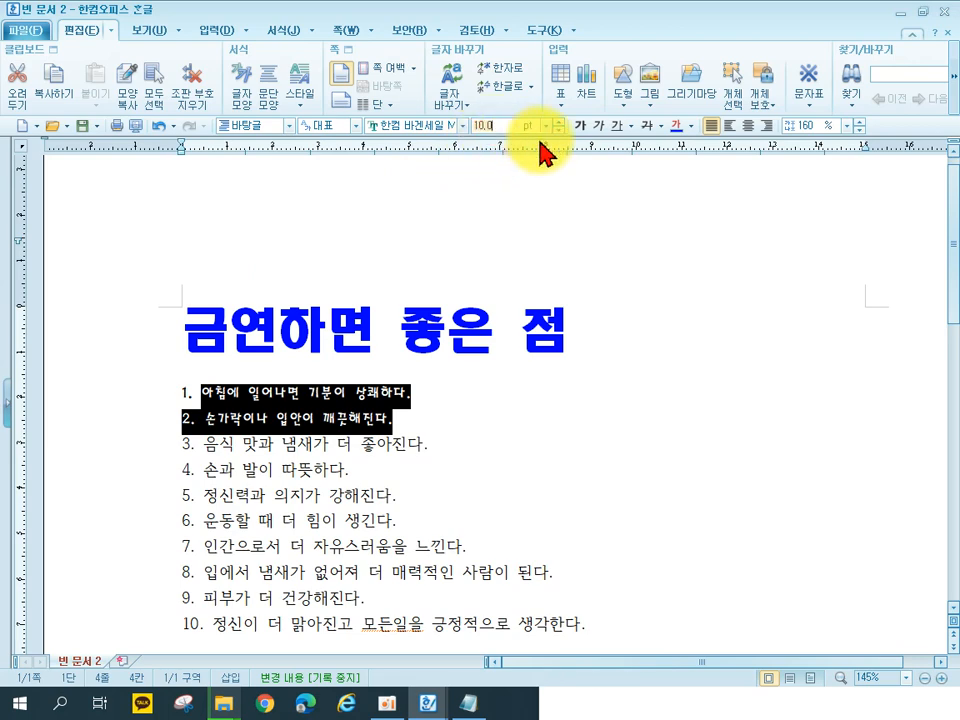
Step: Enlarge list items 1 and 2 to 20 pt and color them red
text(20)
key(Return)
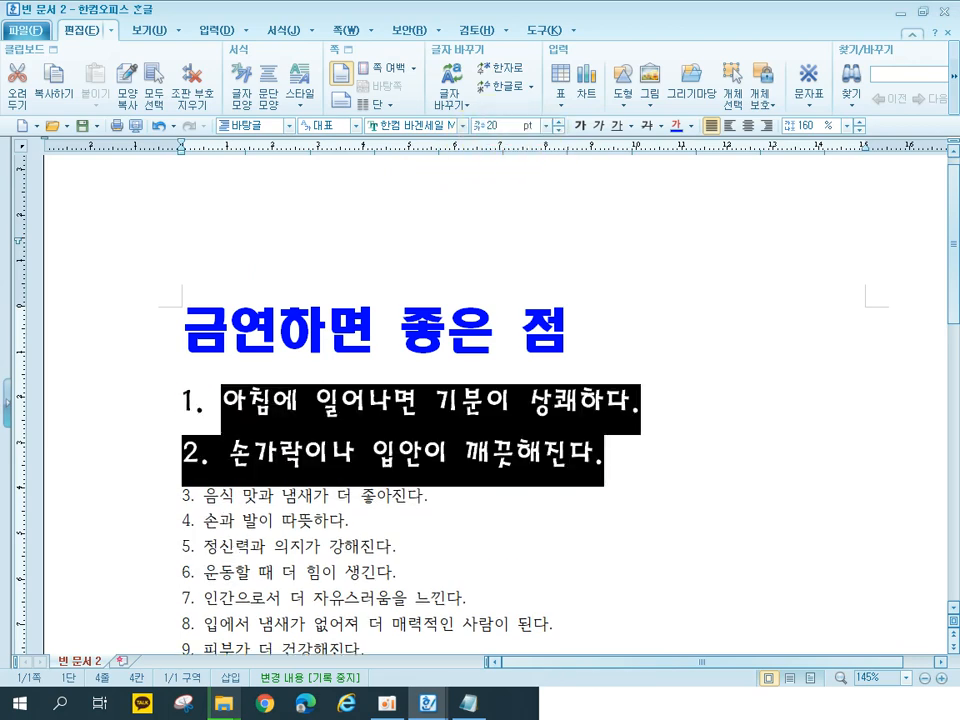
click(690, 127)
click(690, 187)
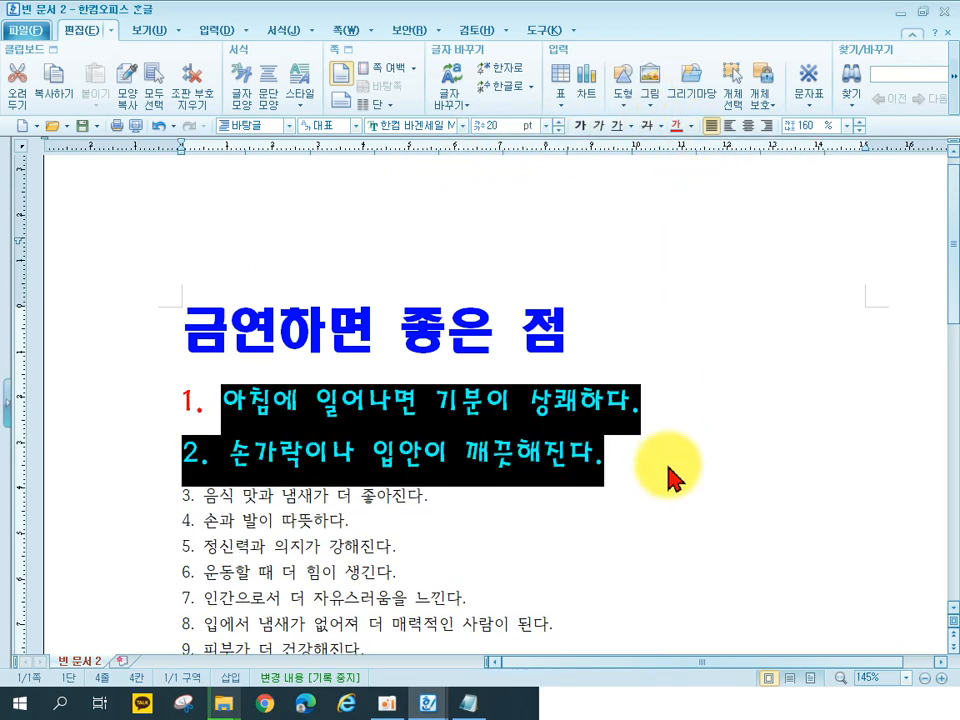
click(669, 461)
click(645, 415)
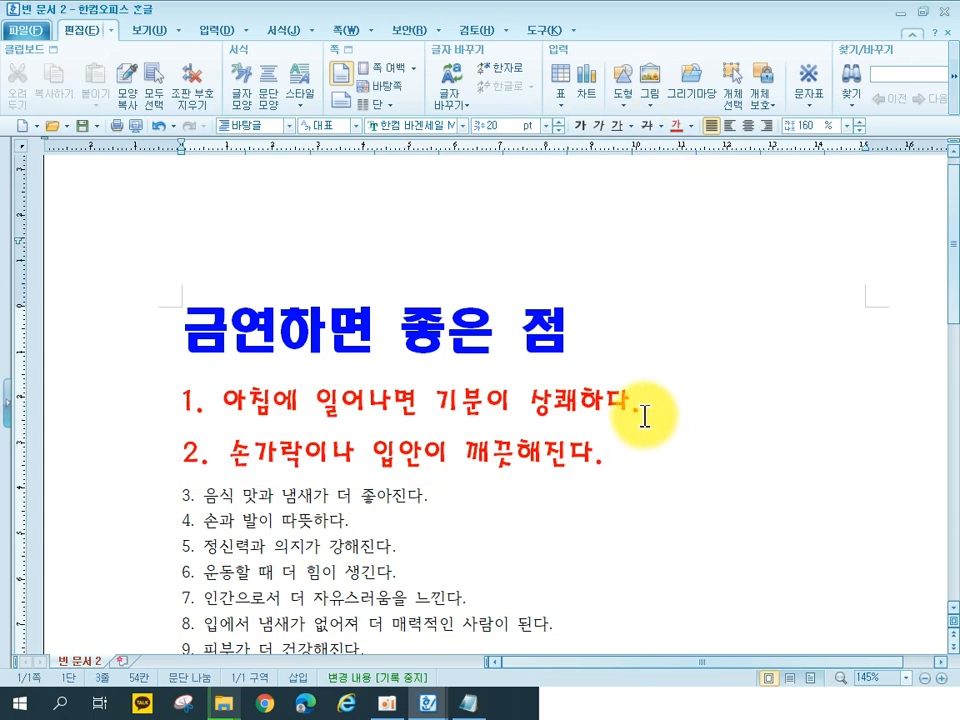
Step: Set the font of list items 3 and 4 to 한컴 소망 M
drag(137, 498, 130, 530)
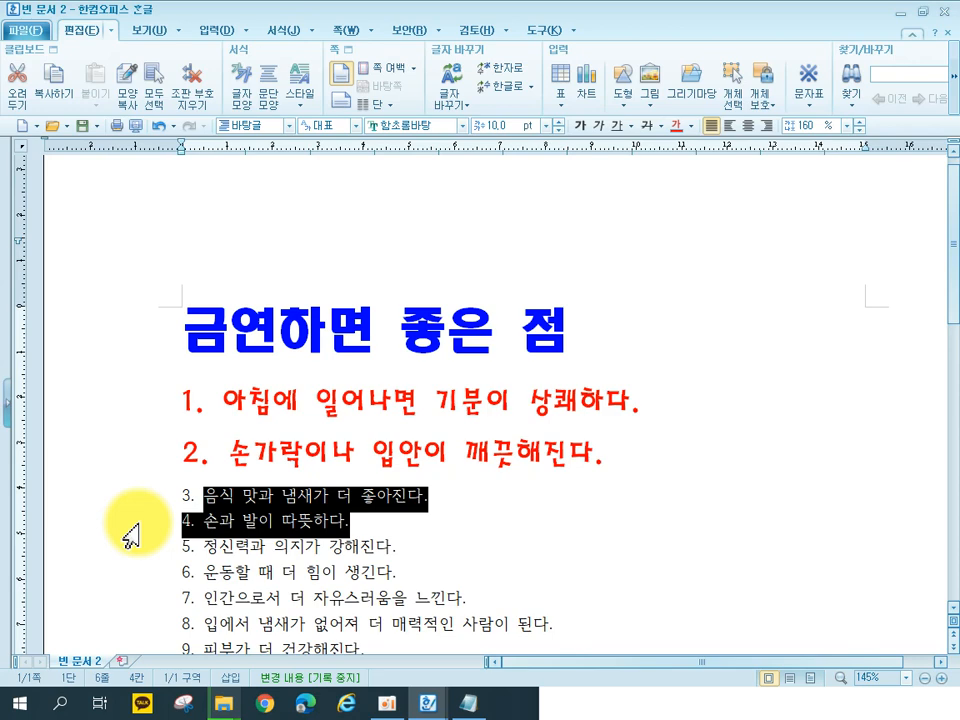
click(388, 127)
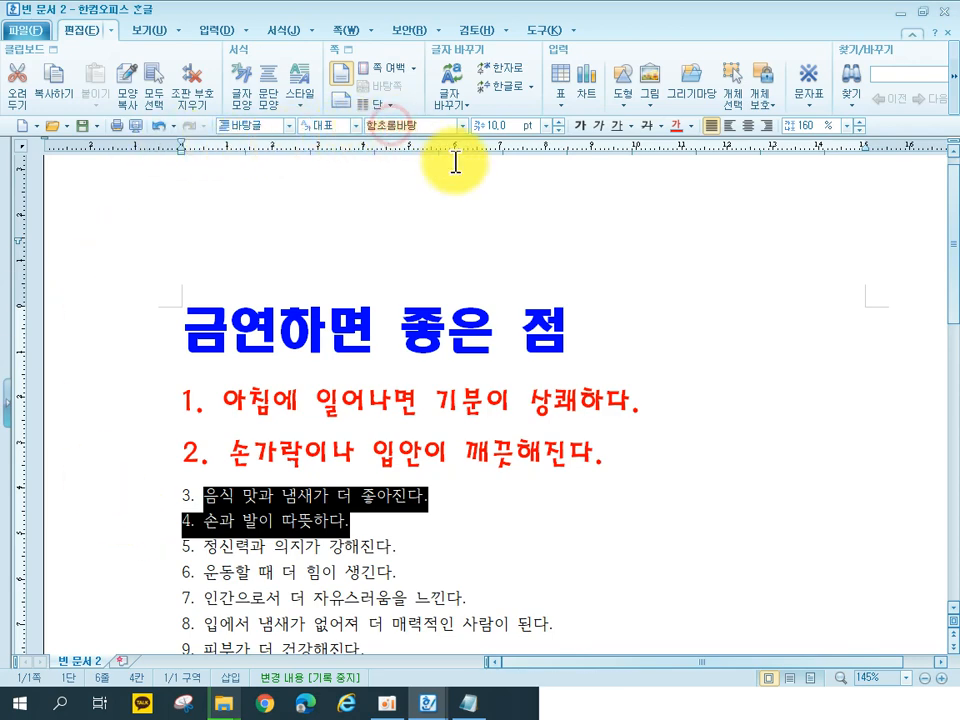
text(소망)
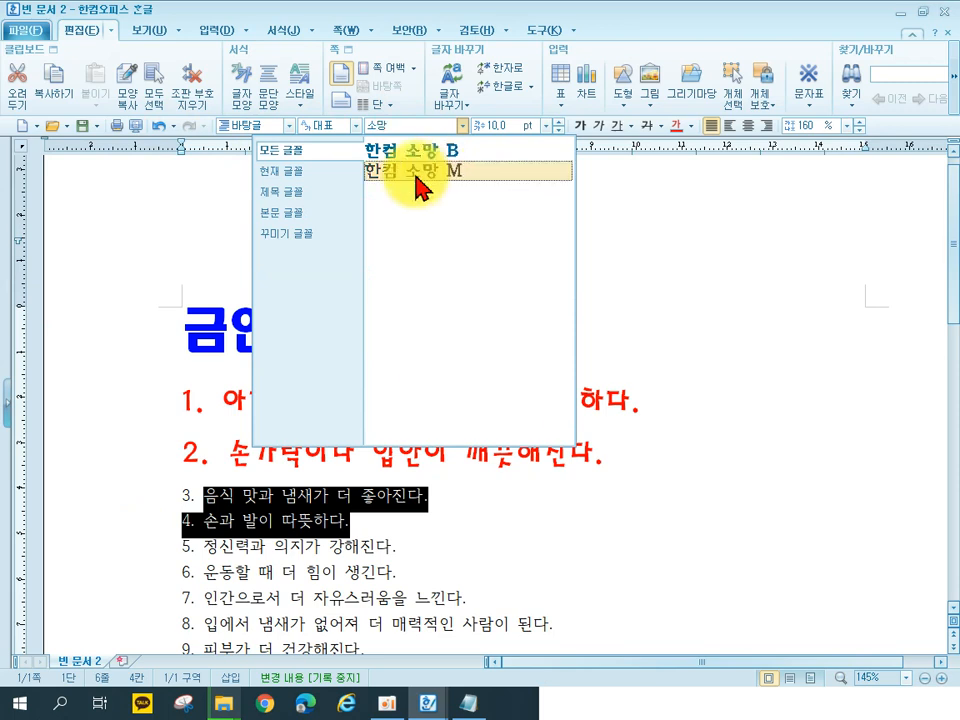
click(446, 172)
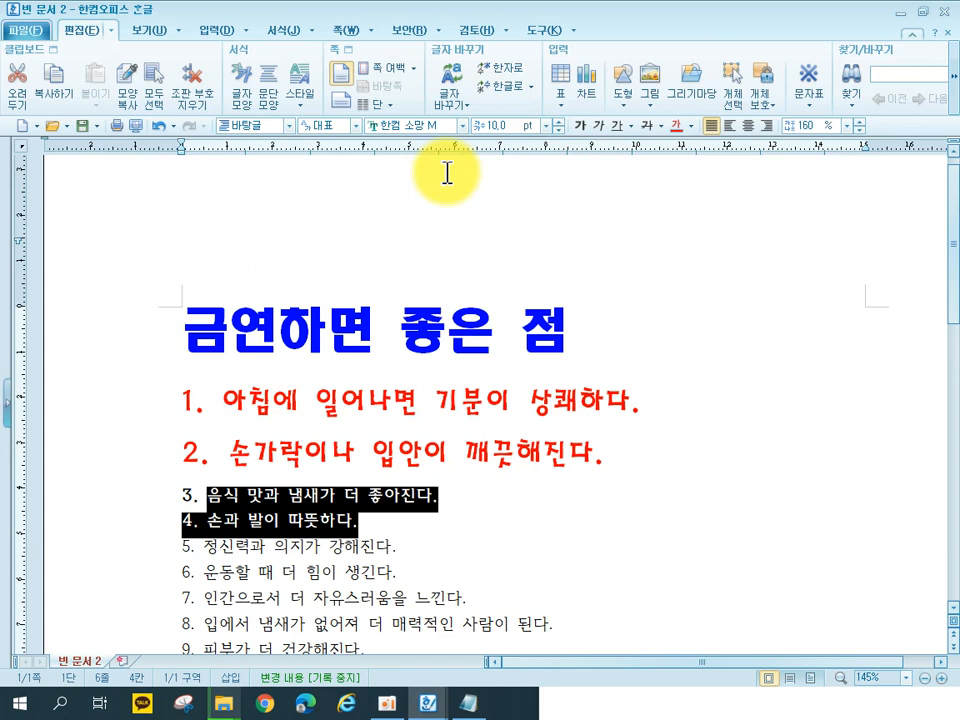
Step: Set list items 3 and 4 to 15 pt and color them purple
click(495, 125)
text(15)
key(Return)
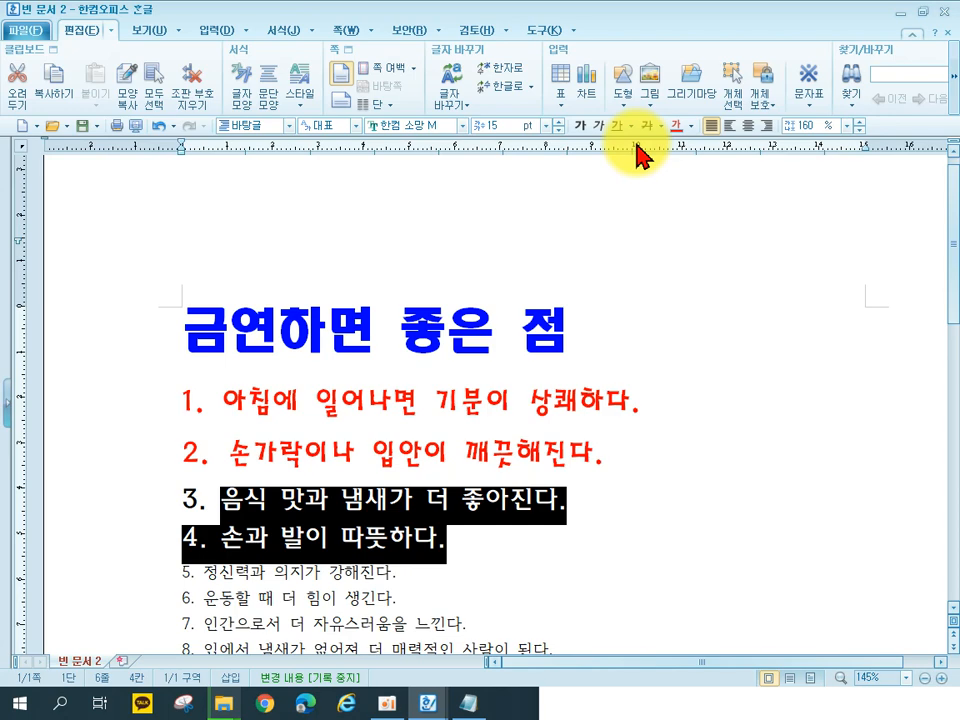
click(690, 126)
click(767, 183)
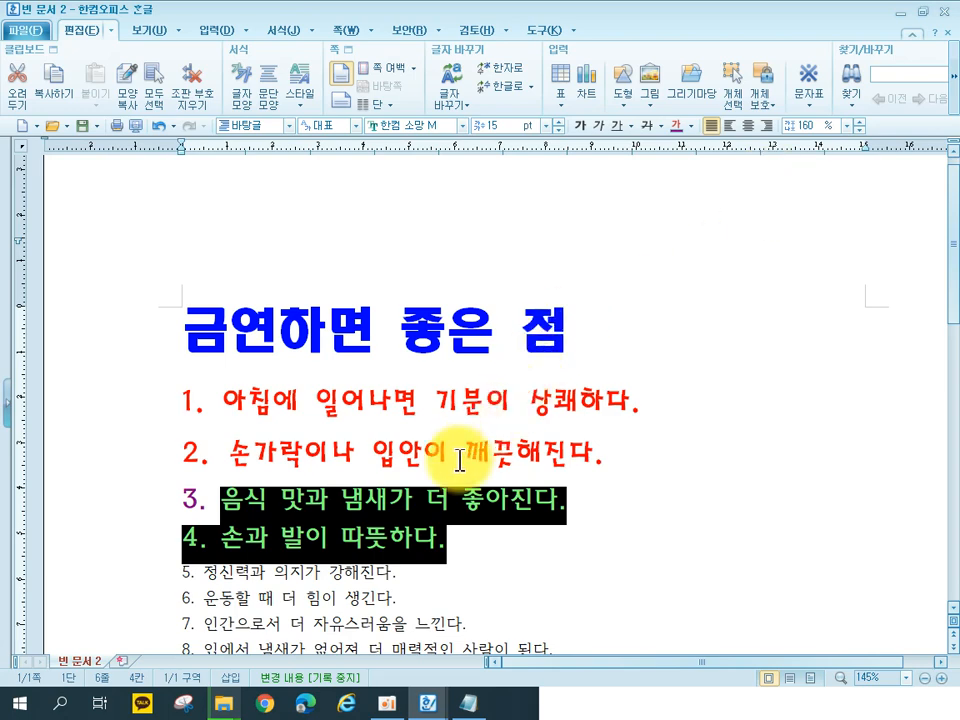
Step: Give the text of list items 3 and 4 a solid red 0.1 mm character border on all sides
right_click(420, 494)
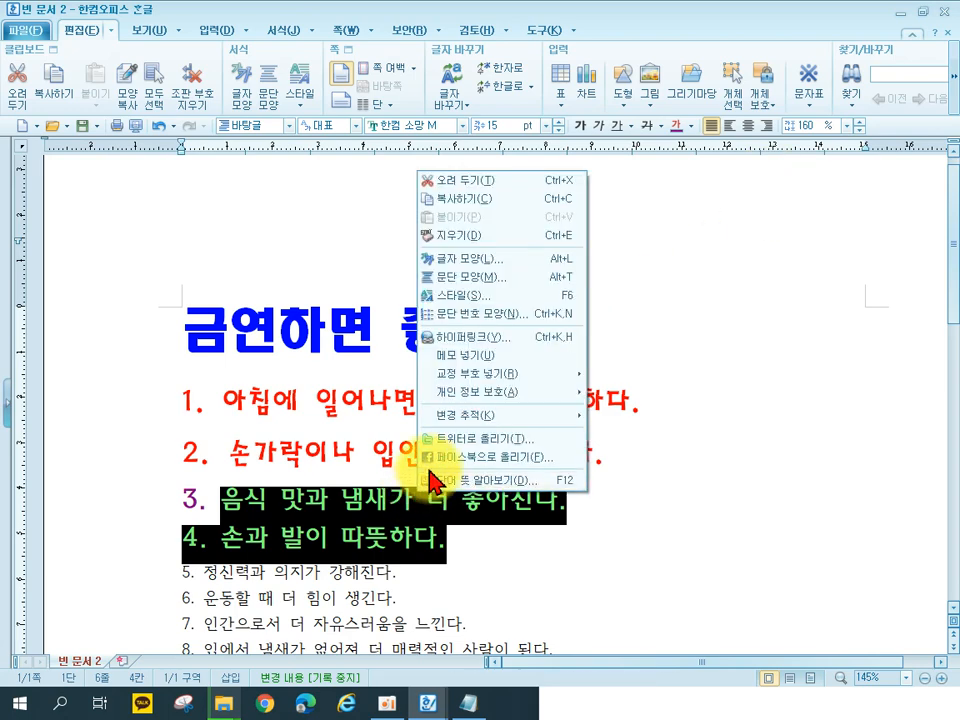
click(501, 262)
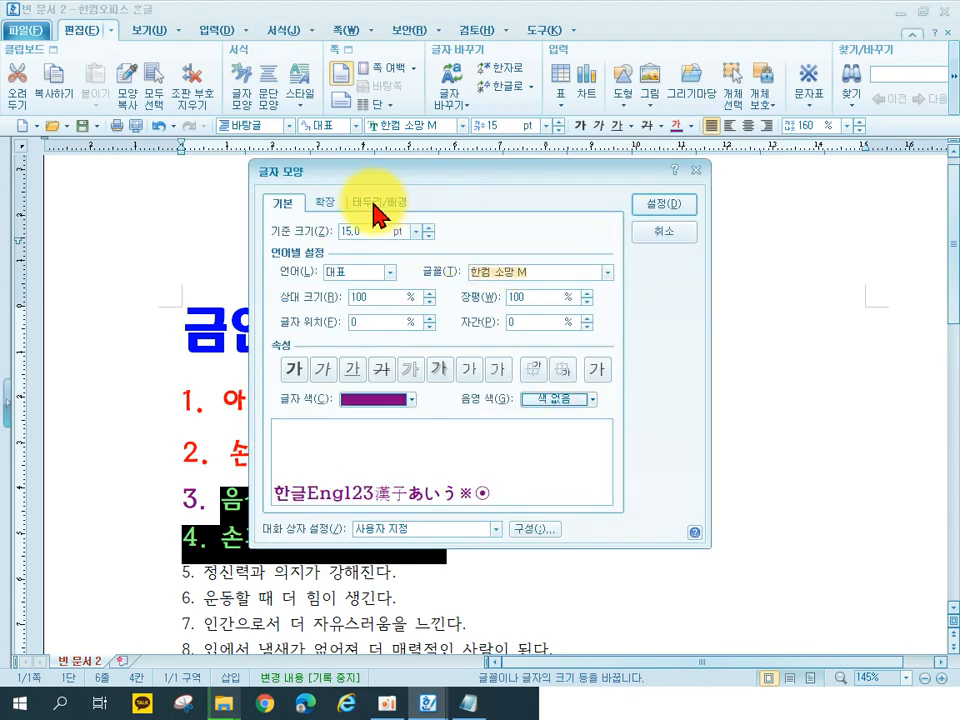
click(376, 206)
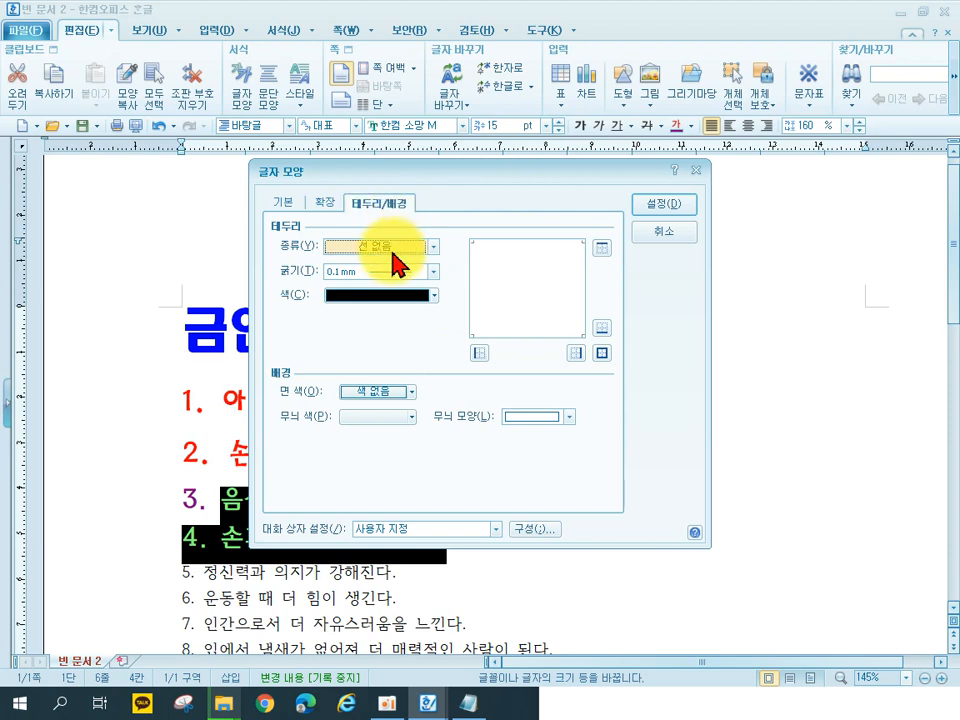
click(386, 246)
click(380, 273)
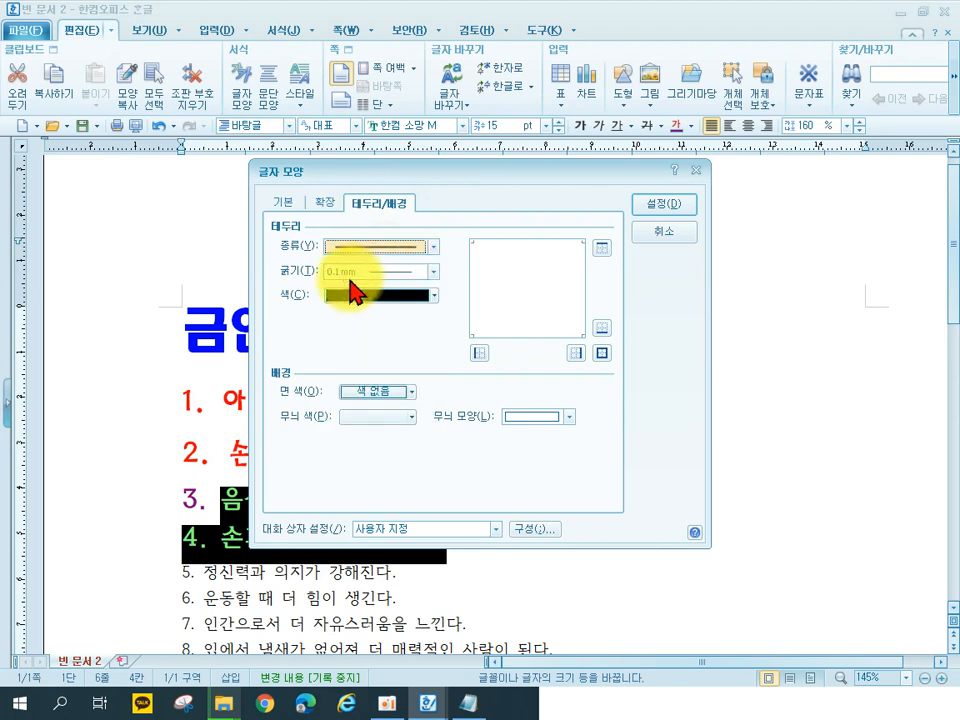
click(352, 296)
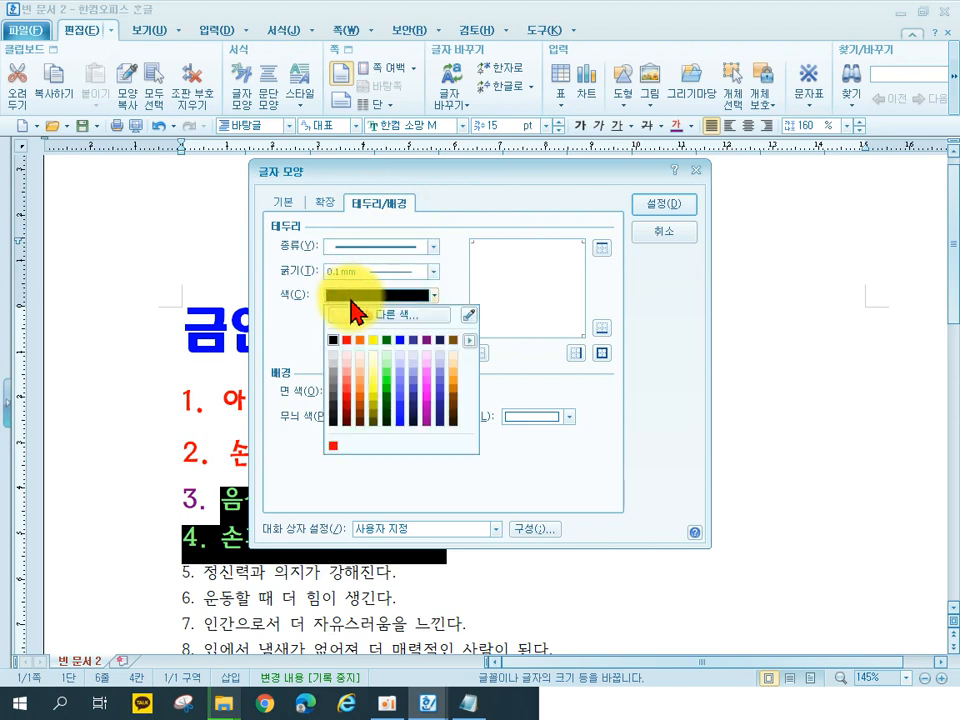
click(346, 340)
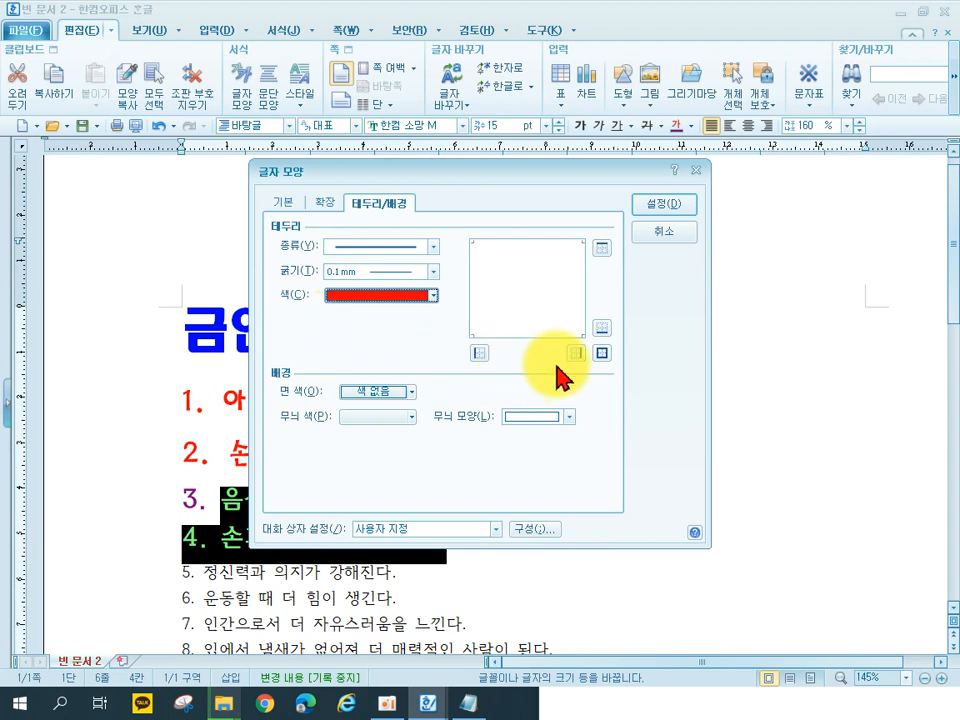
click(602, 352)
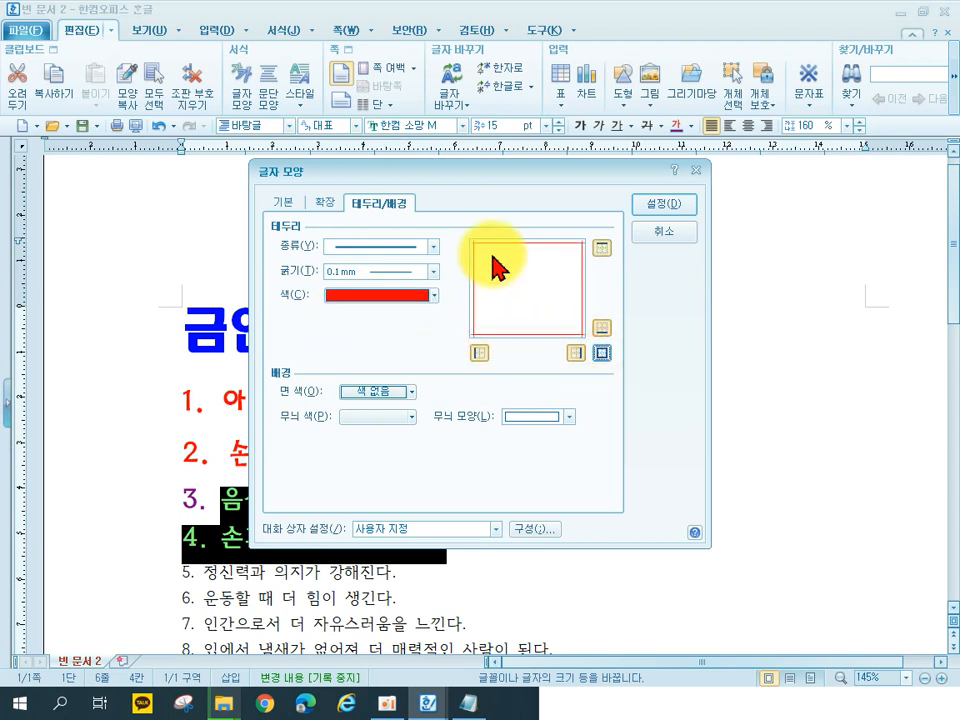
Step: Fill the character background of list items 3 and 4 with yellow and apply the border and background settings
click(392, 392)
click(388, 432)
click(676, 210)
click(722, 455)
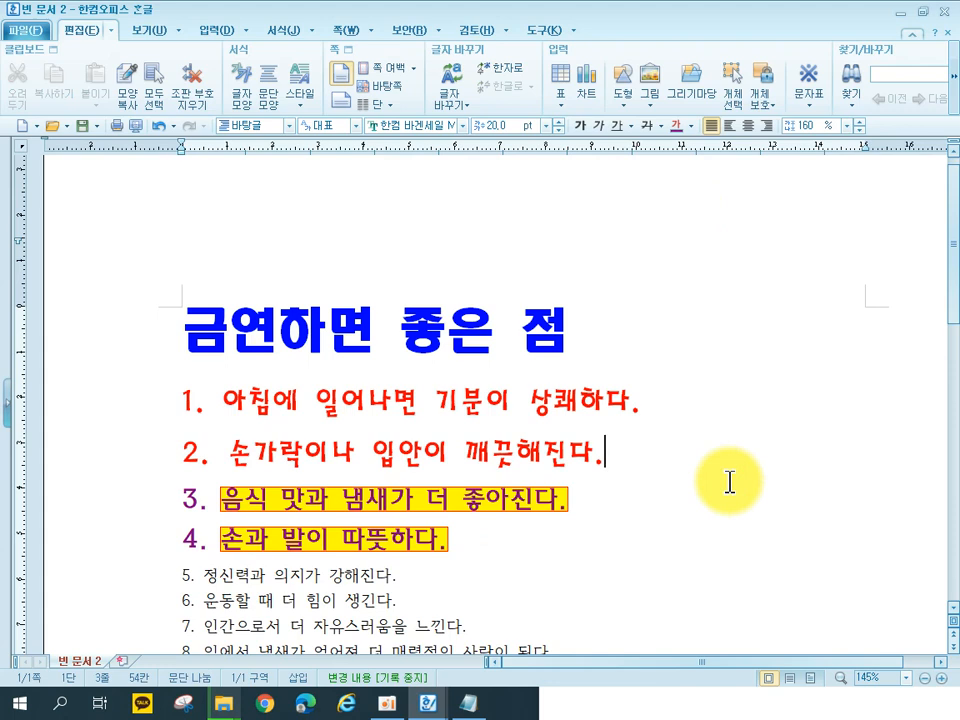
Step: Set list items 5 and 6 to the 휴먼모음T font at 16 pt
drag(147, 581, 143, 627)
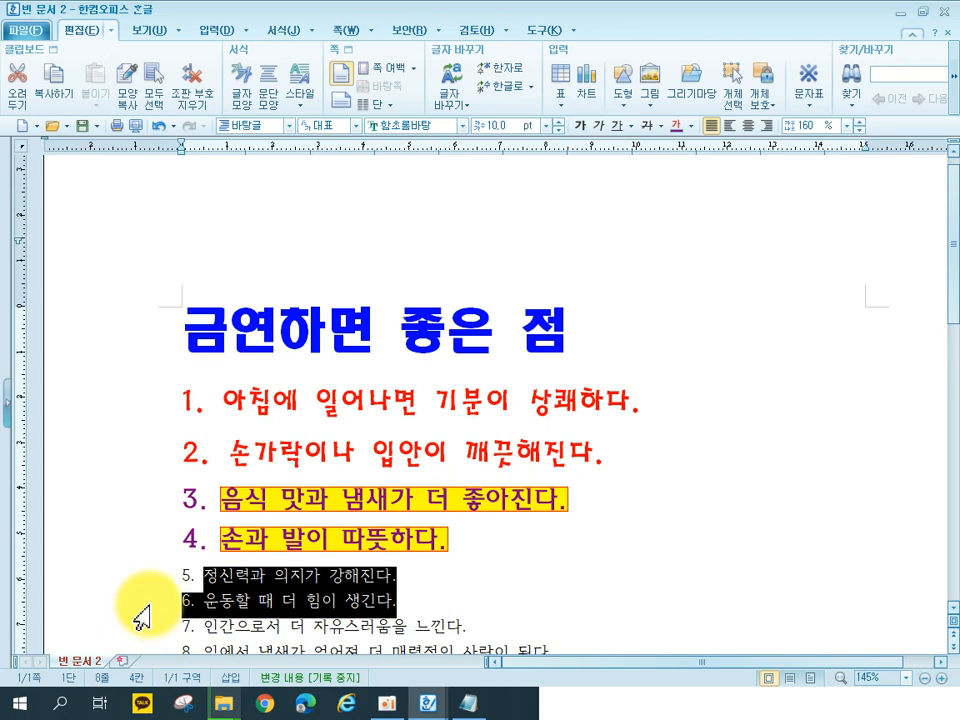
click(414, 124)
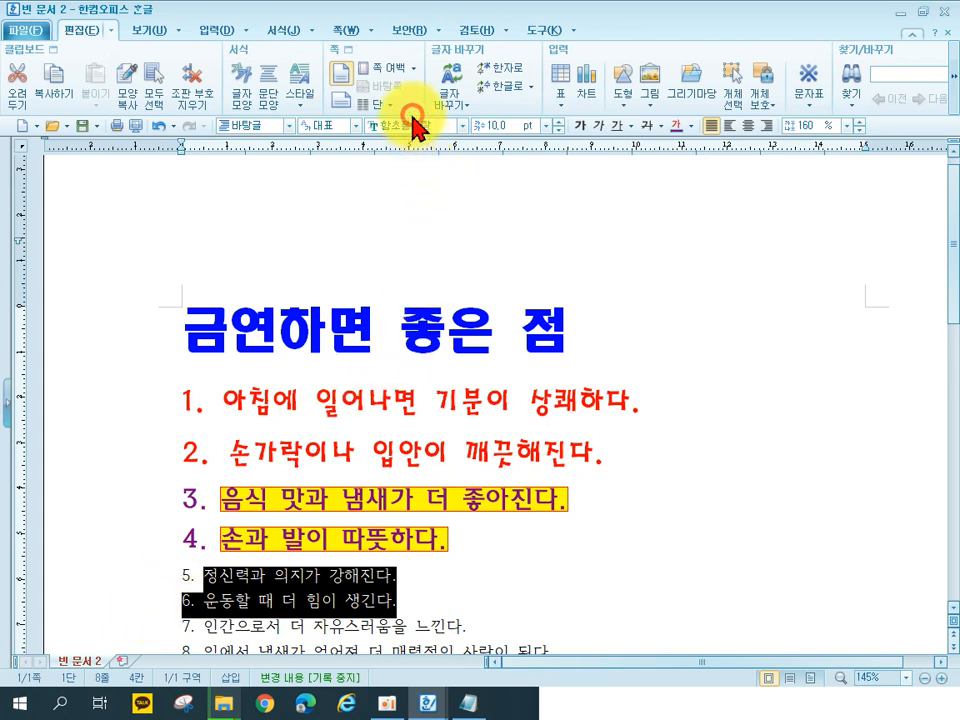
text(휴)
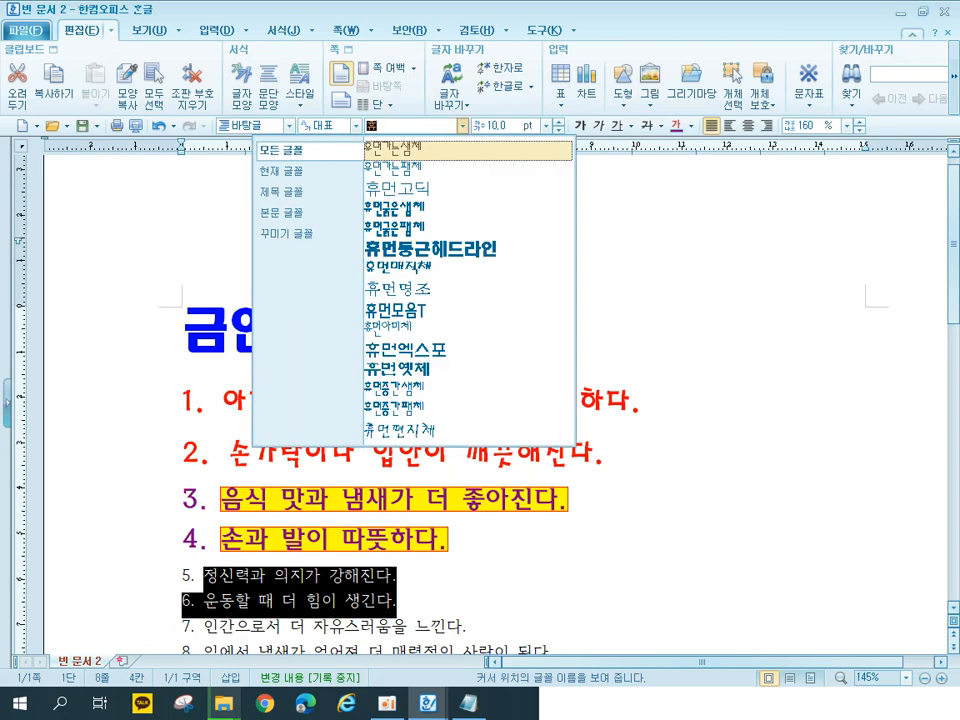
click(425, 310)
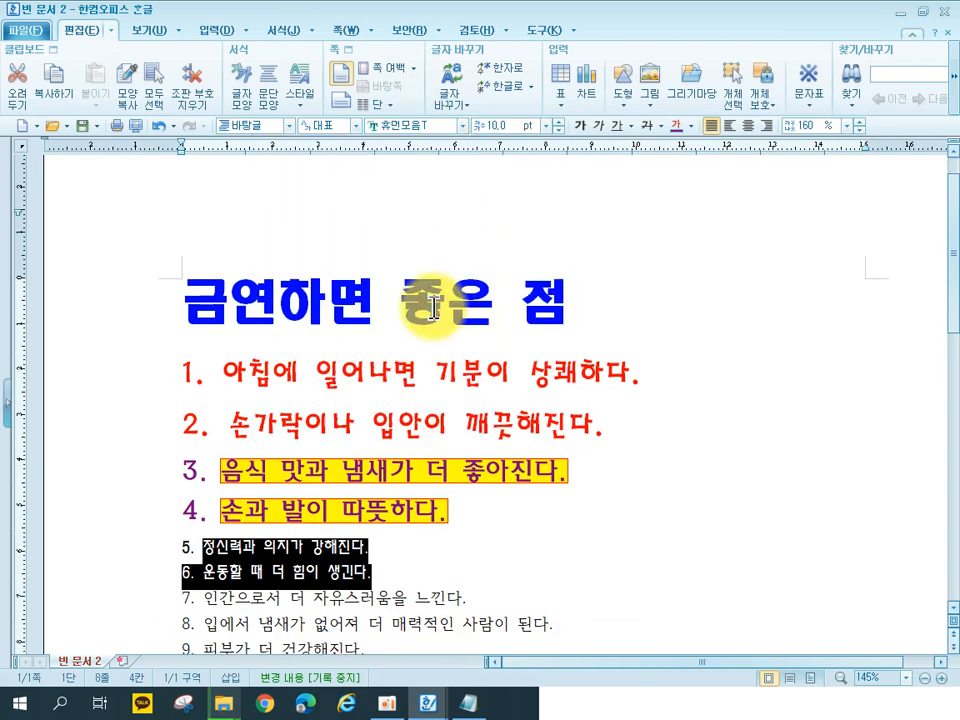
click(508, 126)
text(16)
key(Return)
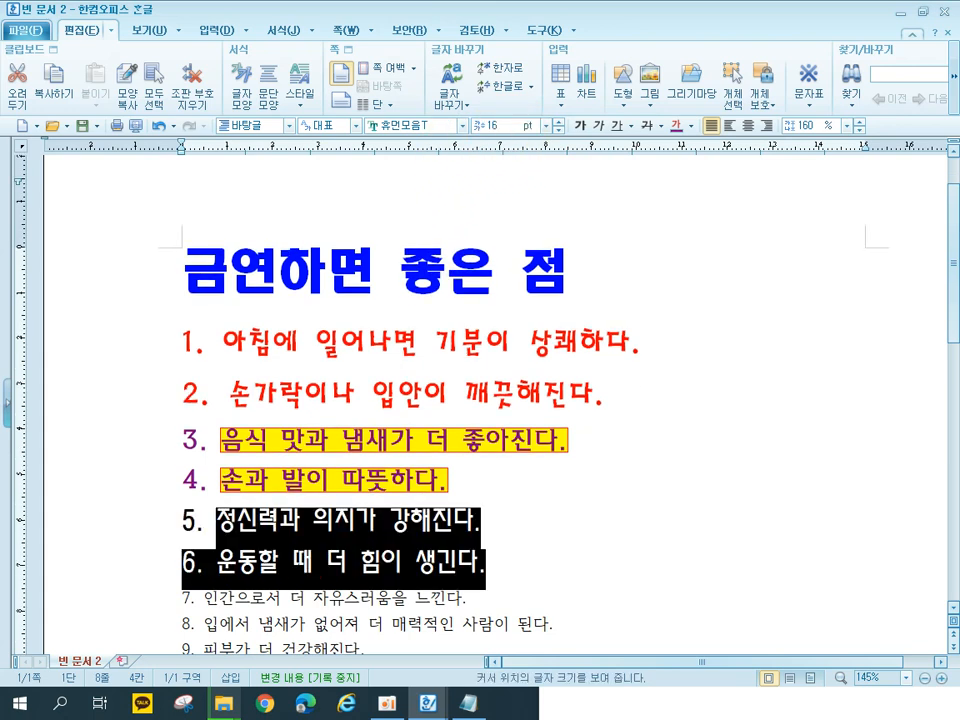
Step: Italicize list items 5 and 6 and color them brown
click(597, 127)
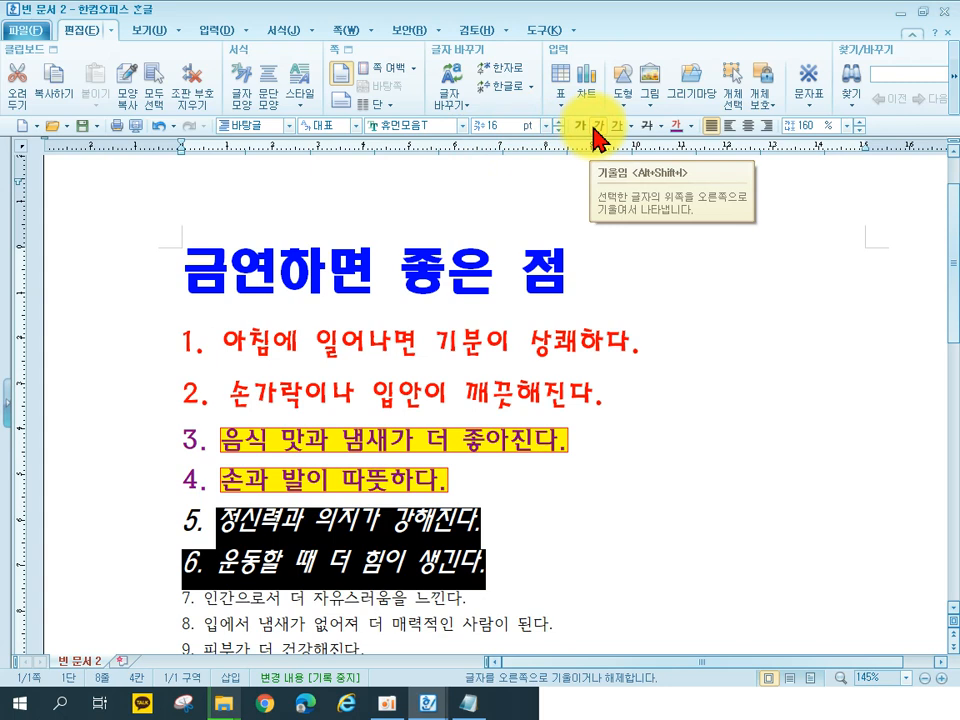
click(690, 128)
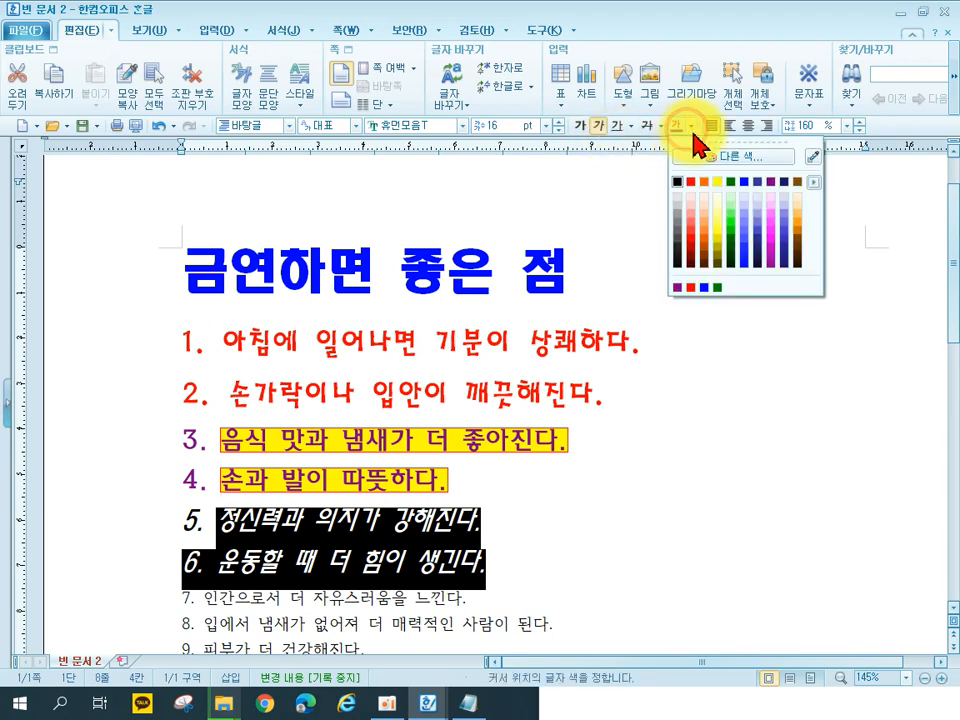
click(798, 183)
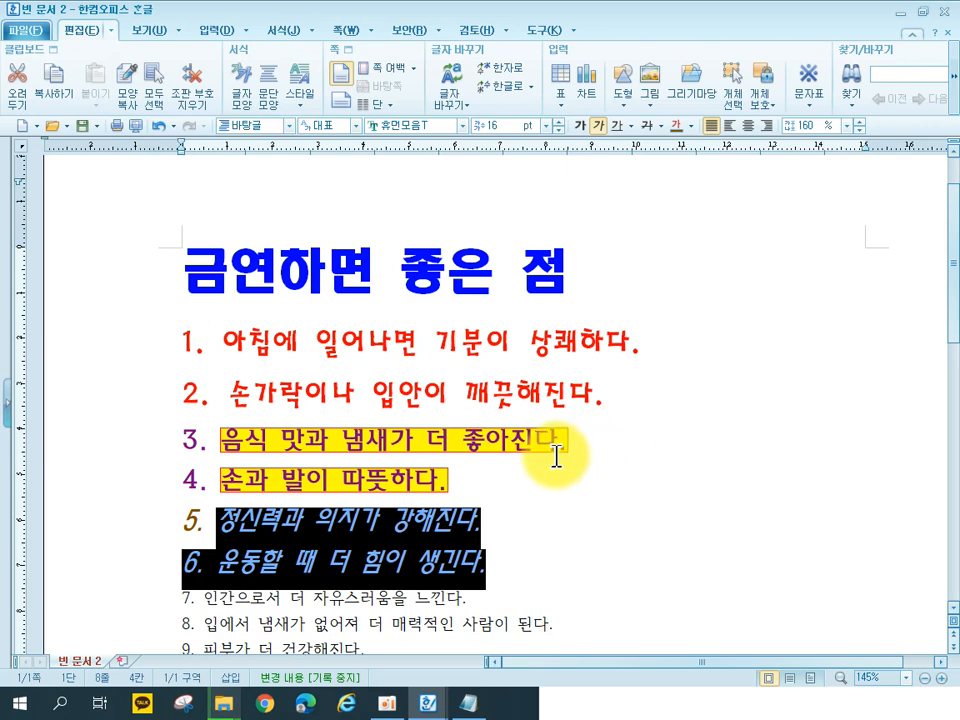
Step: Set the font of list items 7 and 8 to 휴먼엑스포
scroll(555, 453, down, 3)
drag(137, 457, 133, 488)
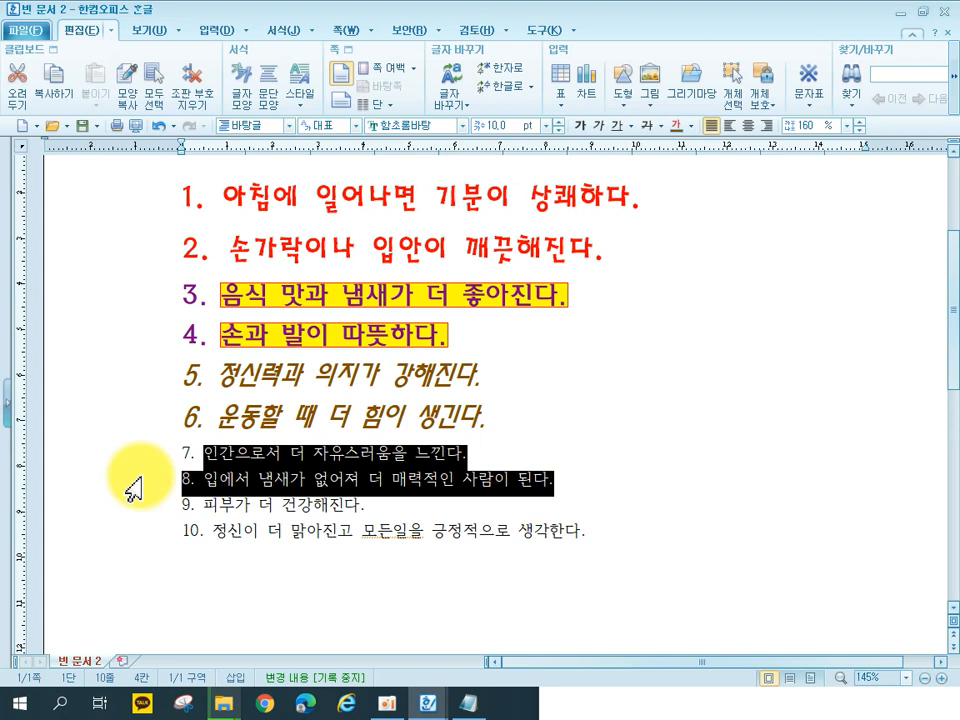
click(385, 126)
text(엑)
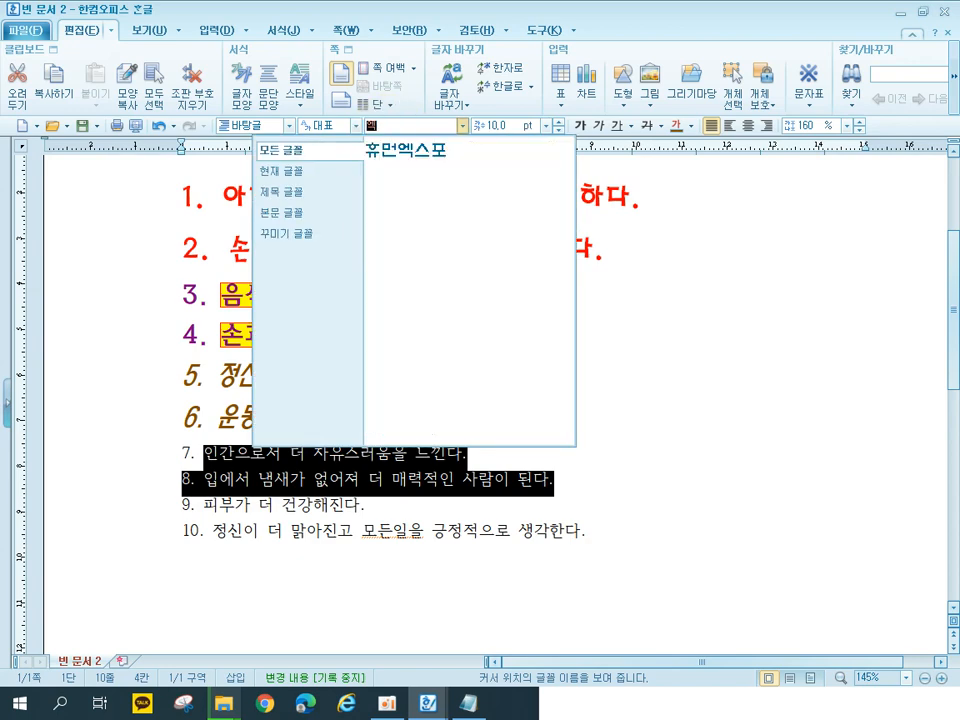
click(436, 151)
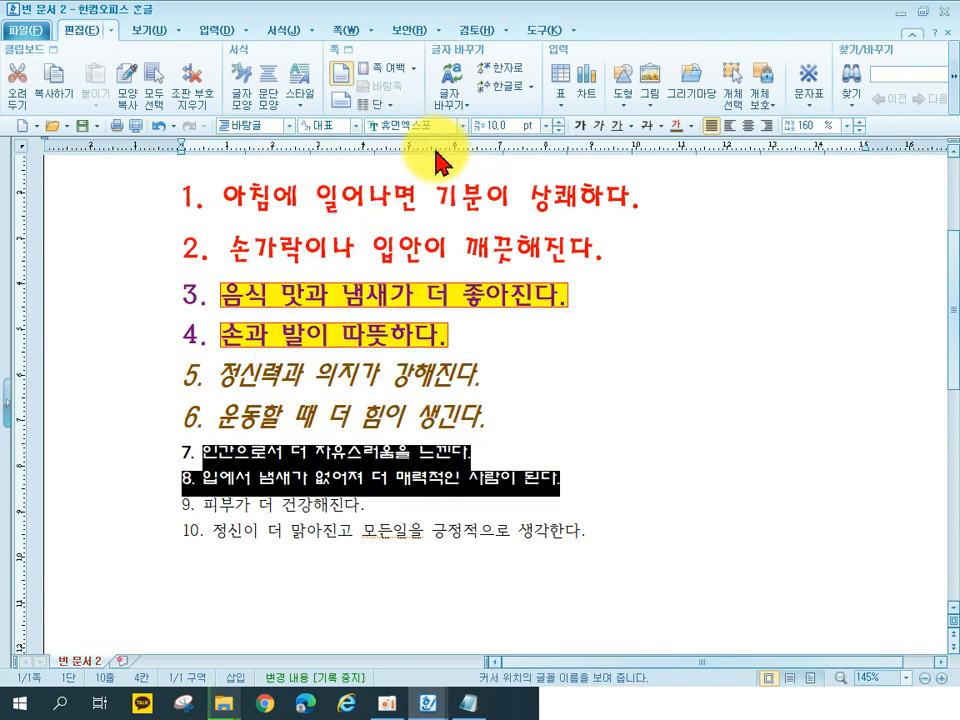
Step: Enlarge list items 7 and 8 to 16 pt and give them a thin double underline
click(512, 126)
text(16)
key(Return)
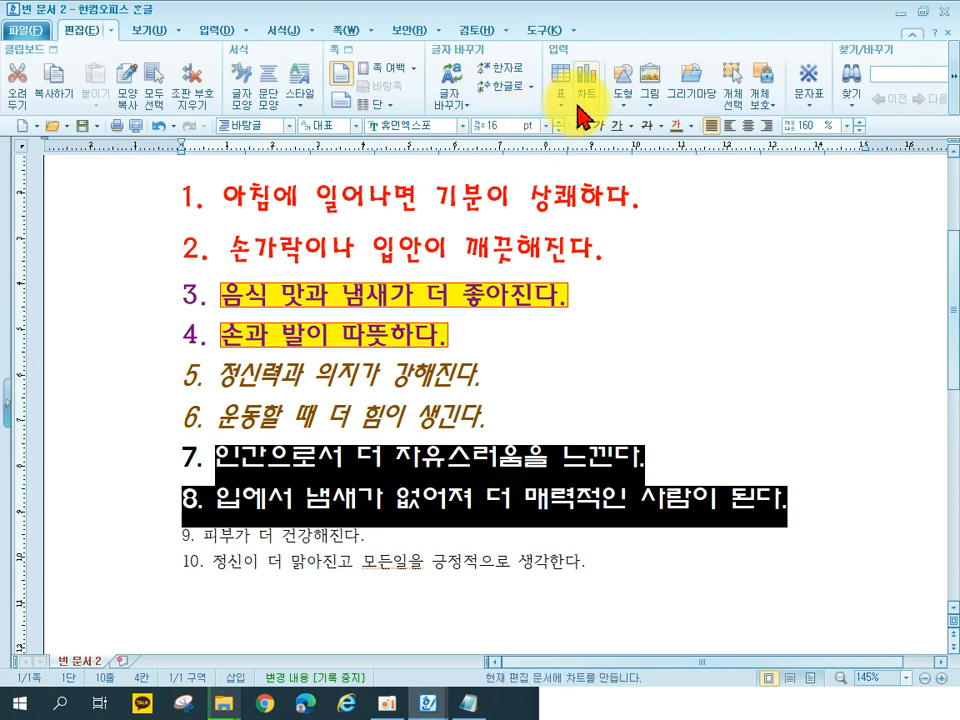
click(630, 126)
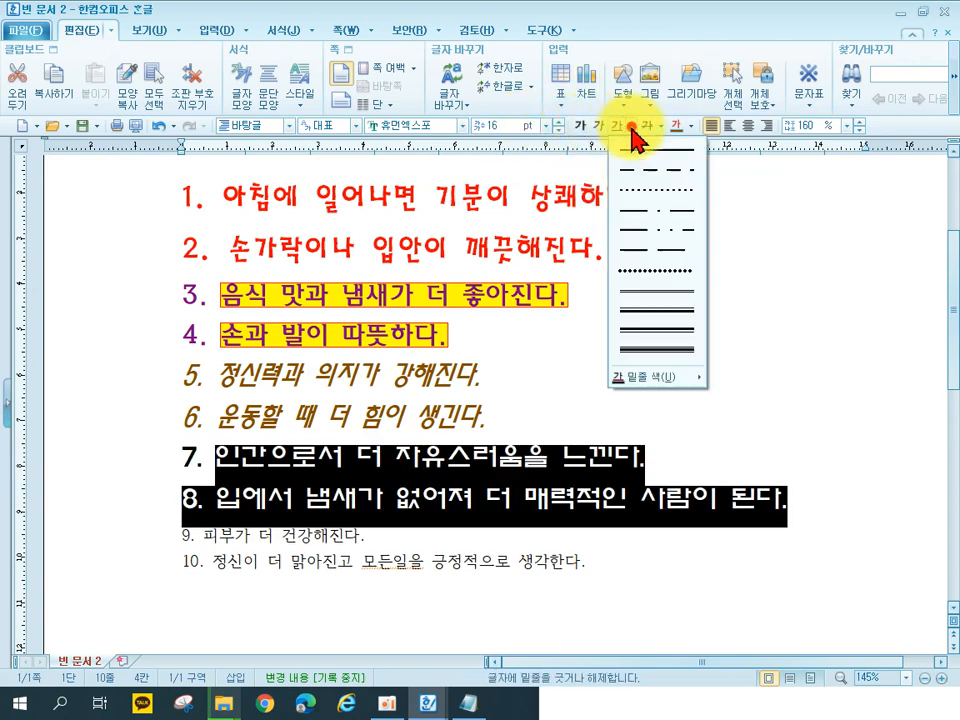
click(638, 291)
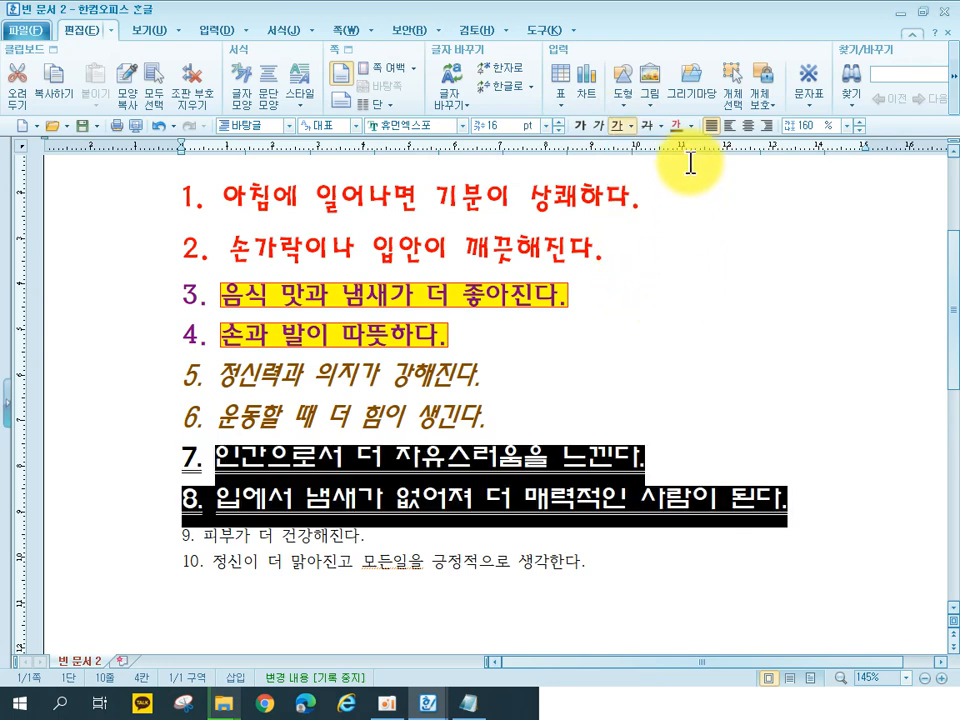
Step: Change the font color of lines 7 and 8 to blue
click(688, 126)
click(748, 189)
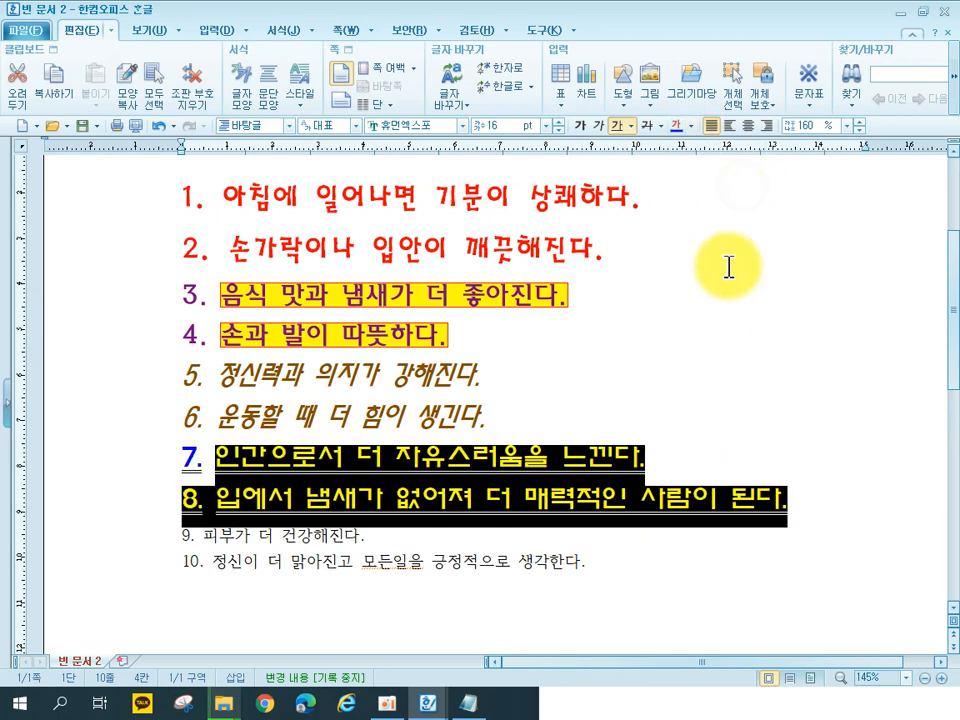
click(430, 537)
Step: Format lines 9 and 10 with the 옥수수 font at 16 pt
drag(152, 546, 143, 582)
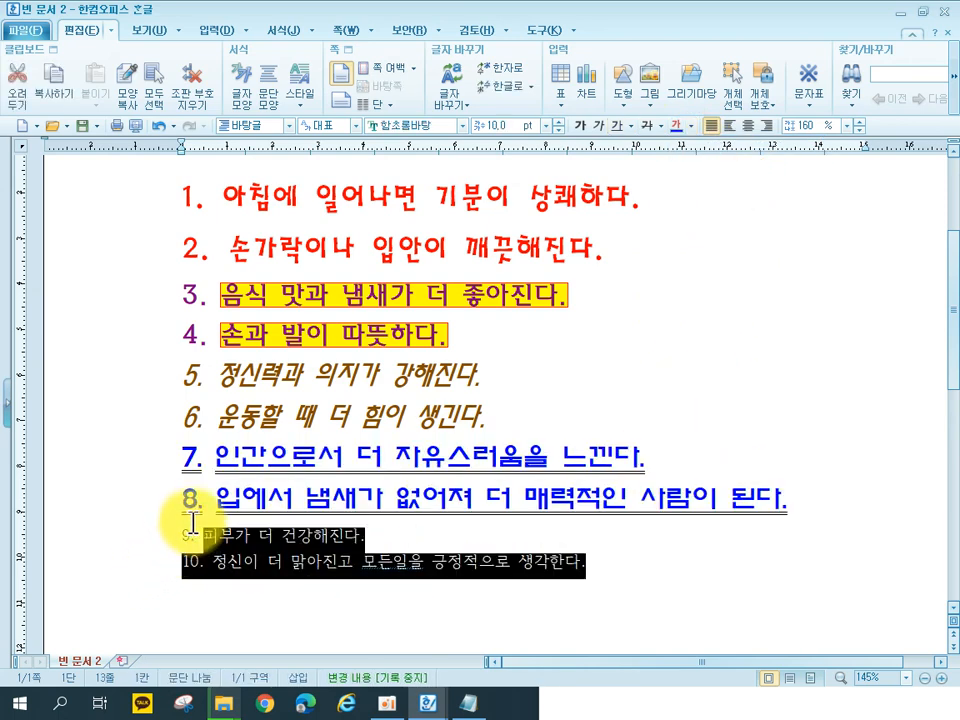
click(388, 128)
text(옷)
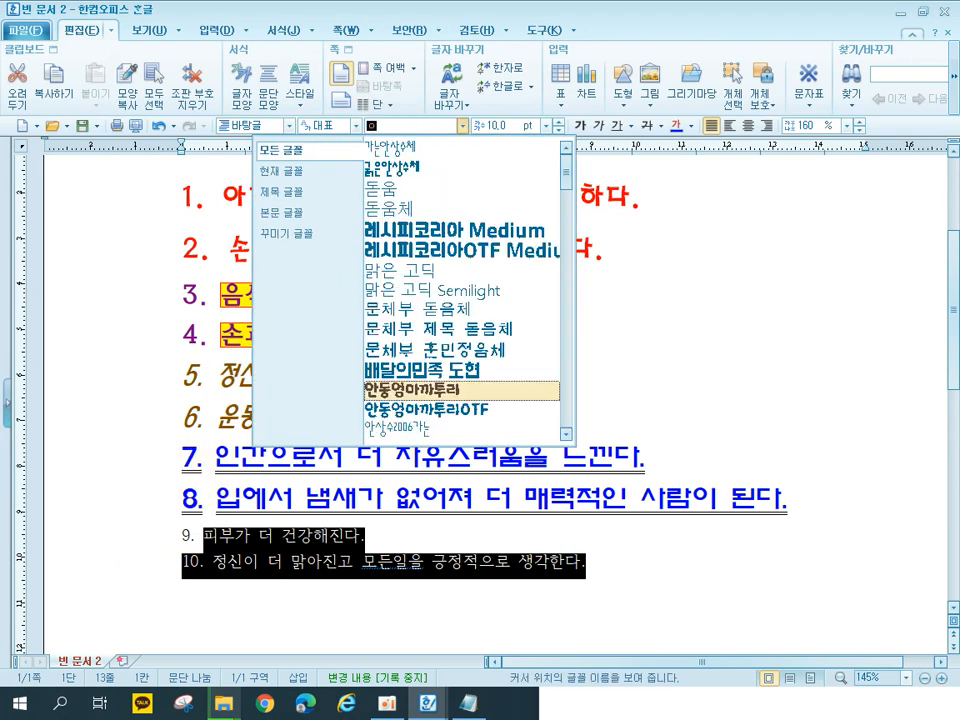
text(수수)
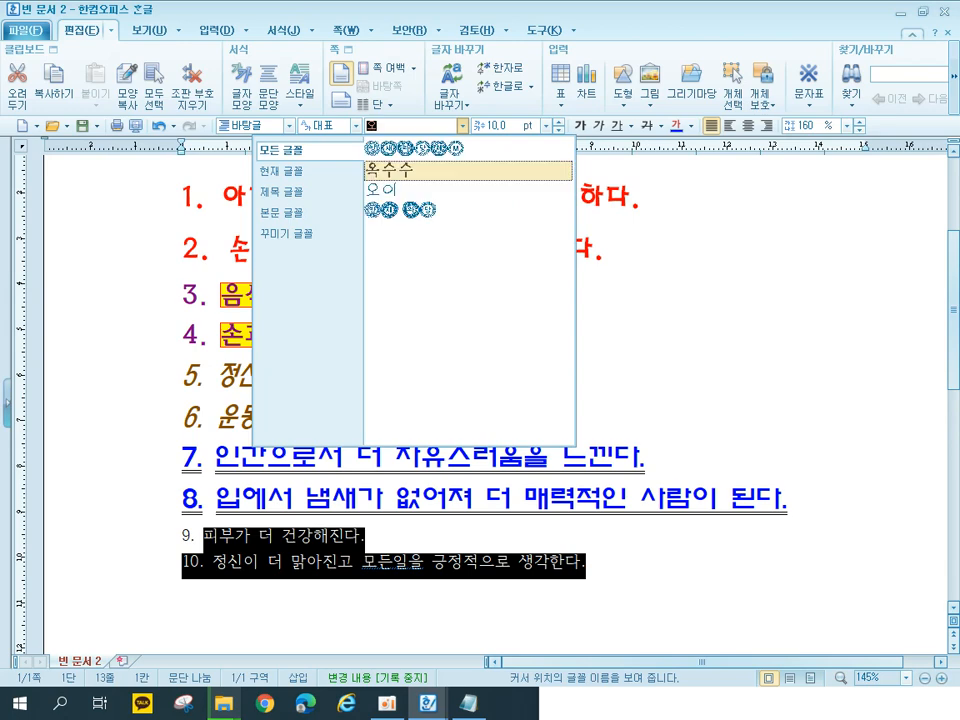
click(398, 155)
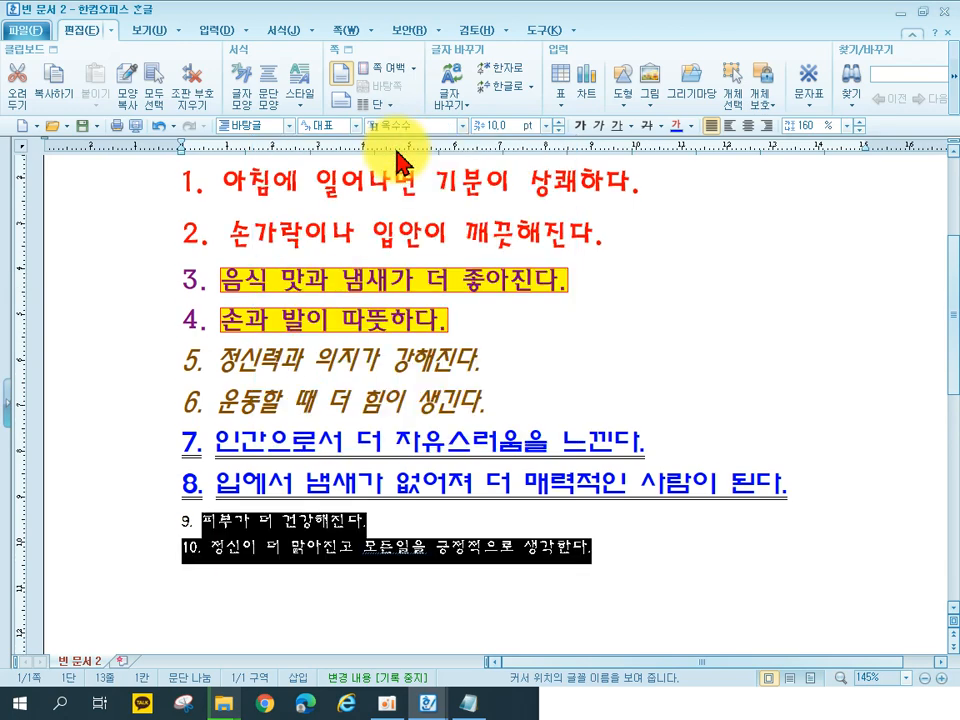
click(499, 124)
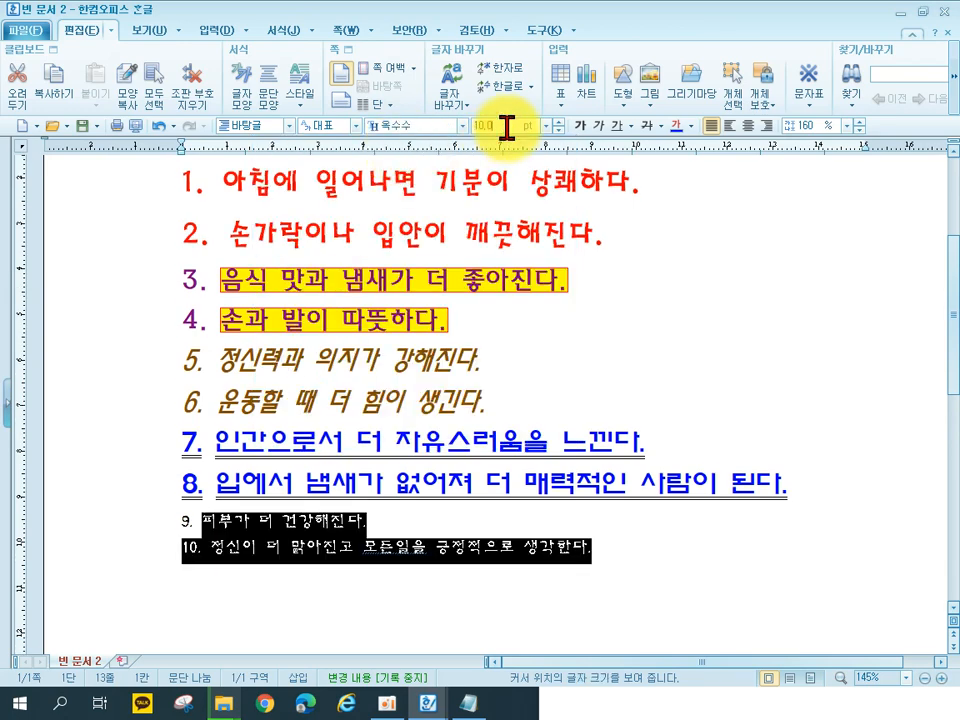
text(16)
key(Return)
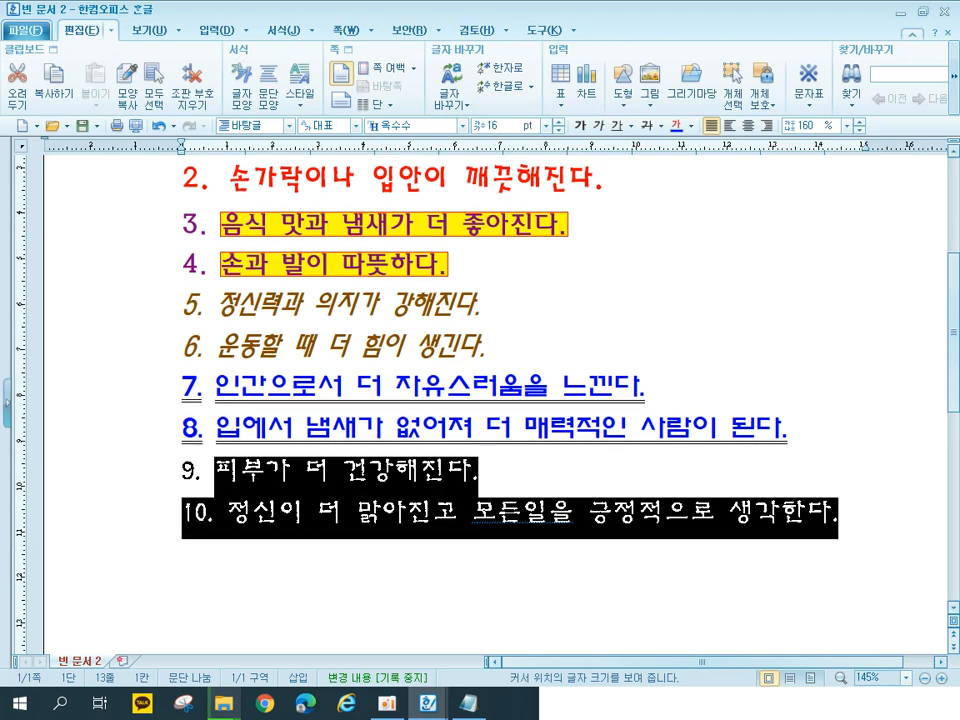
Step: Color the text of lines 9 and 10 red and give it yellow character shading
click(691, 127)
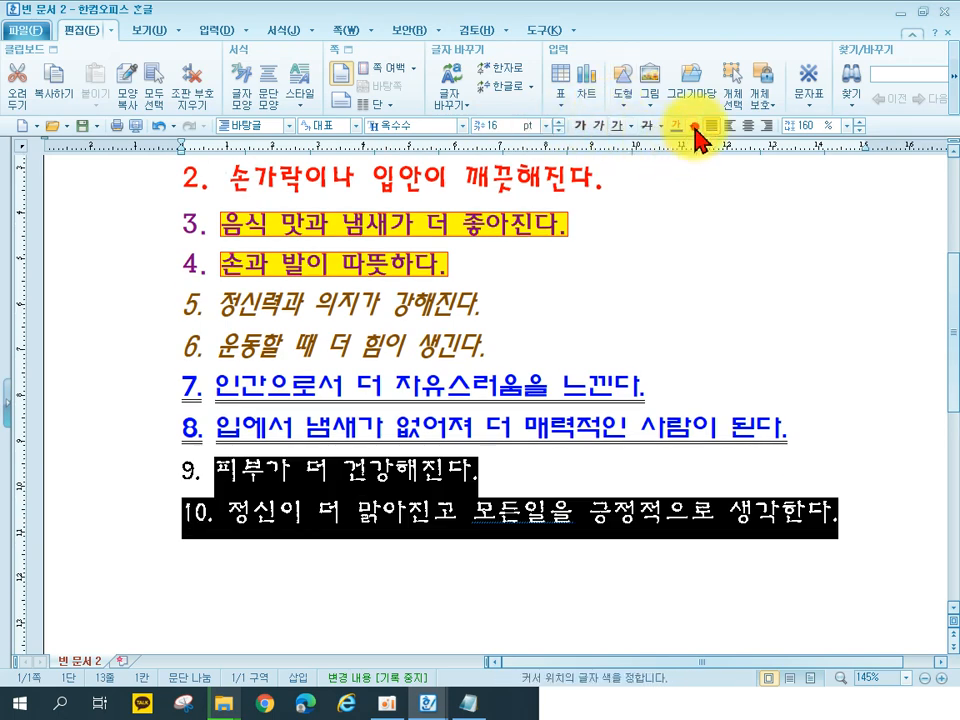
click(693, 183)
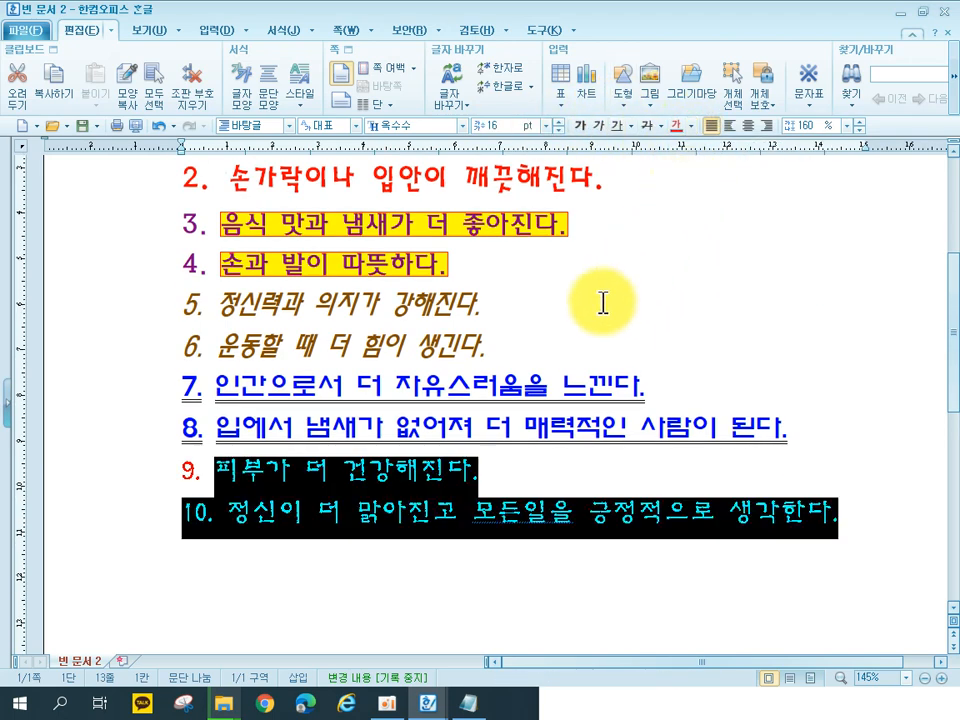
right_click(400, 512)
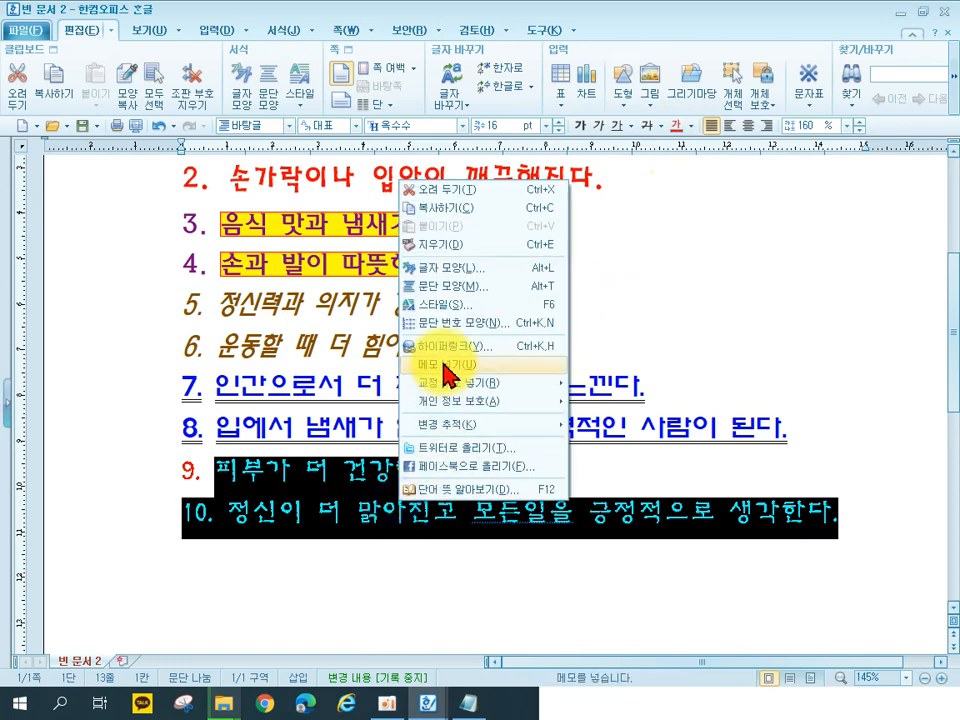
click(440, 268)
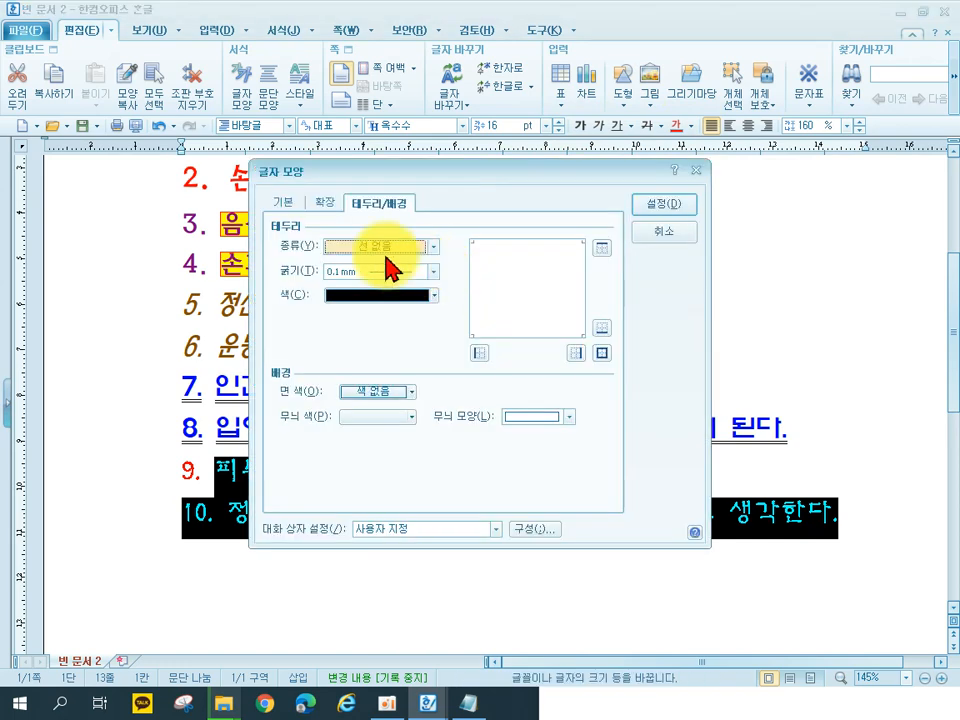
click(287, 200)
click(548, 400)
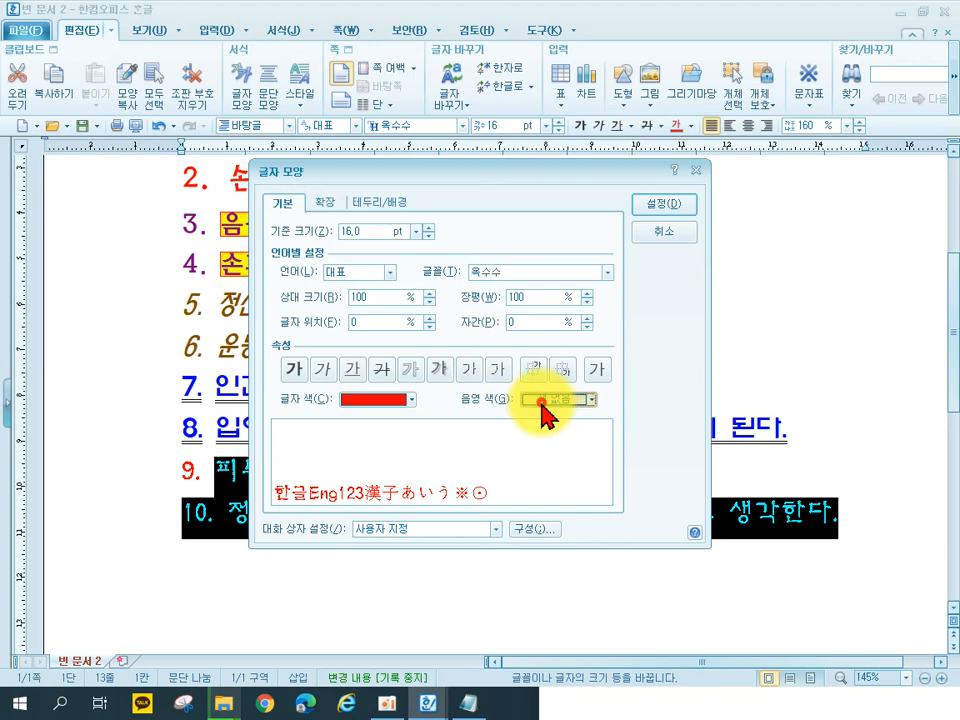
click(566, 447)
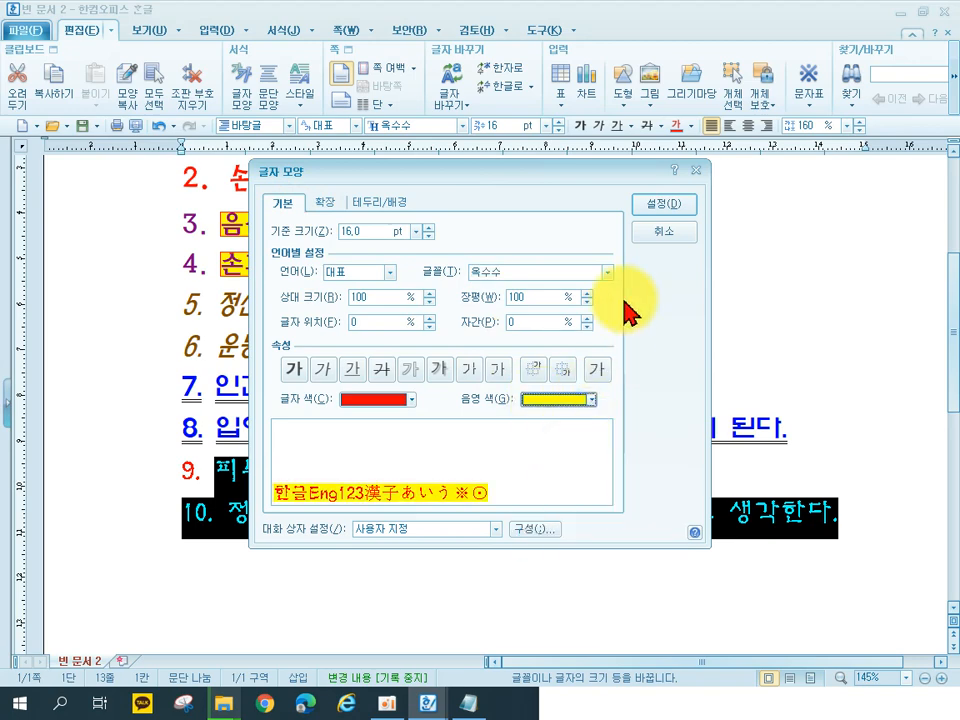
click(660, 206)
click(482, 546)
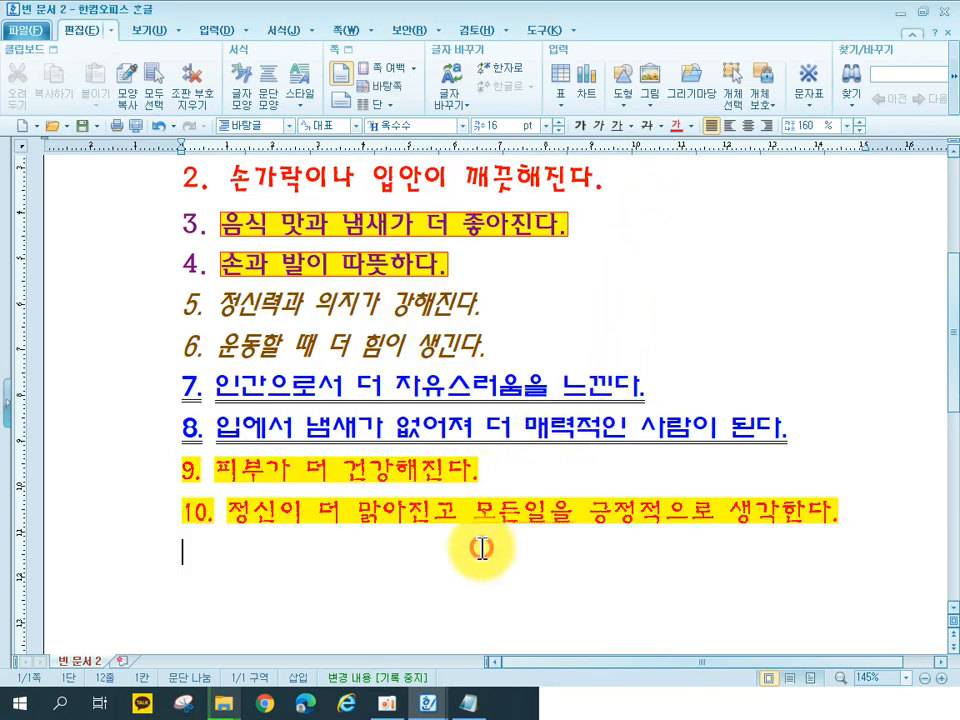
Step: Save the document as 금연하면 좋은 점 in HWP format in the 한일한글 folder
scroll(563, 552, up, 5)
scroll(565, 552, down, 3)
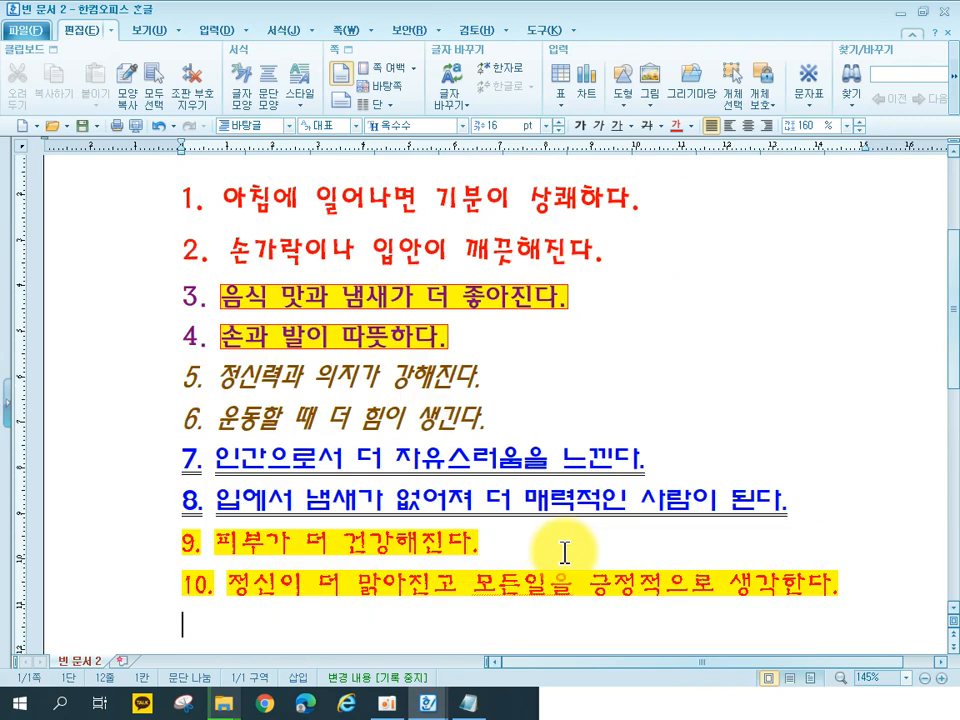
scroll(566, 535, up, 2)
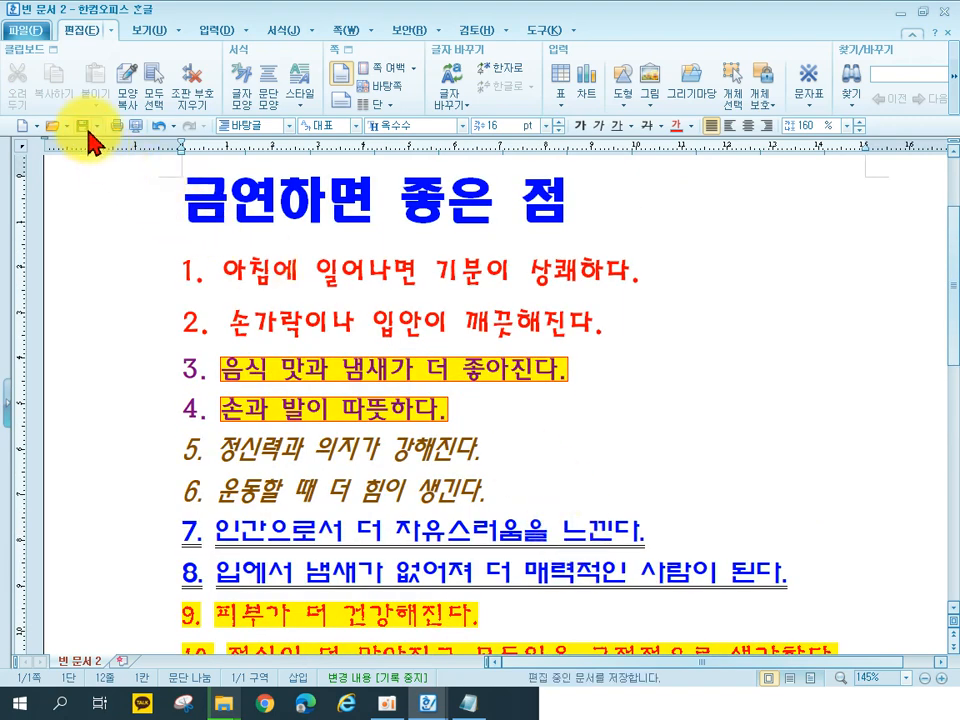
click(33, 33)
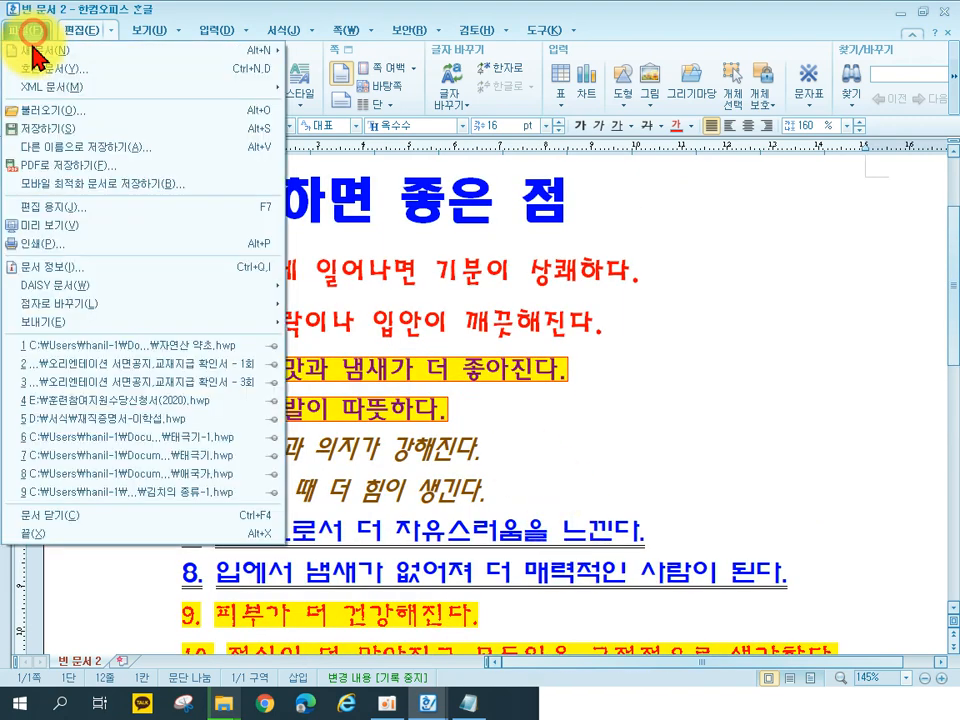
click(47, 133)
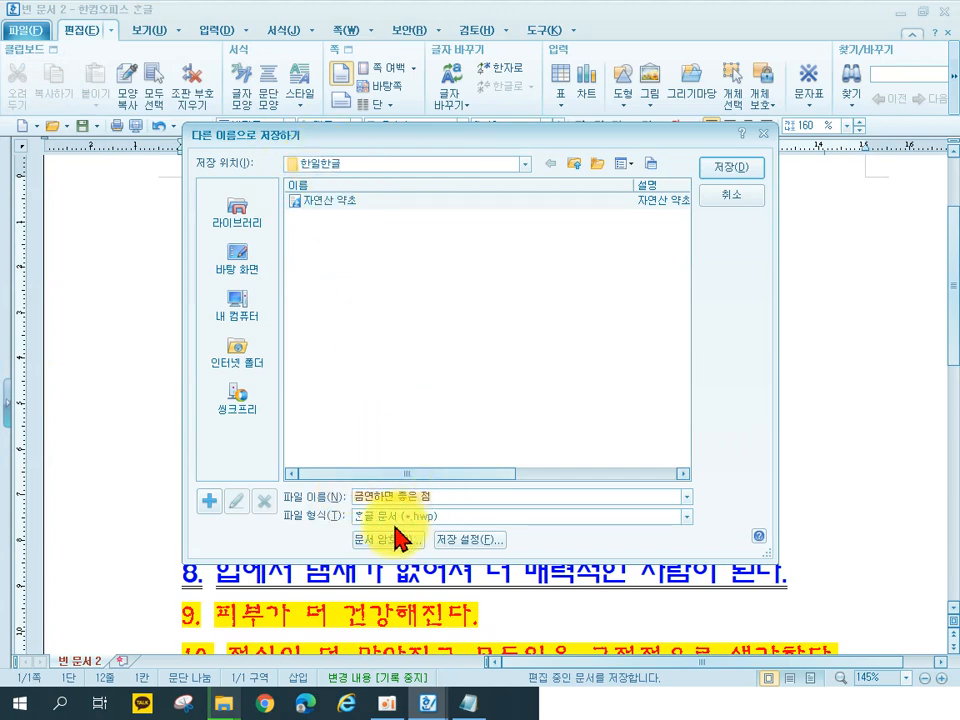
click(731, 168)
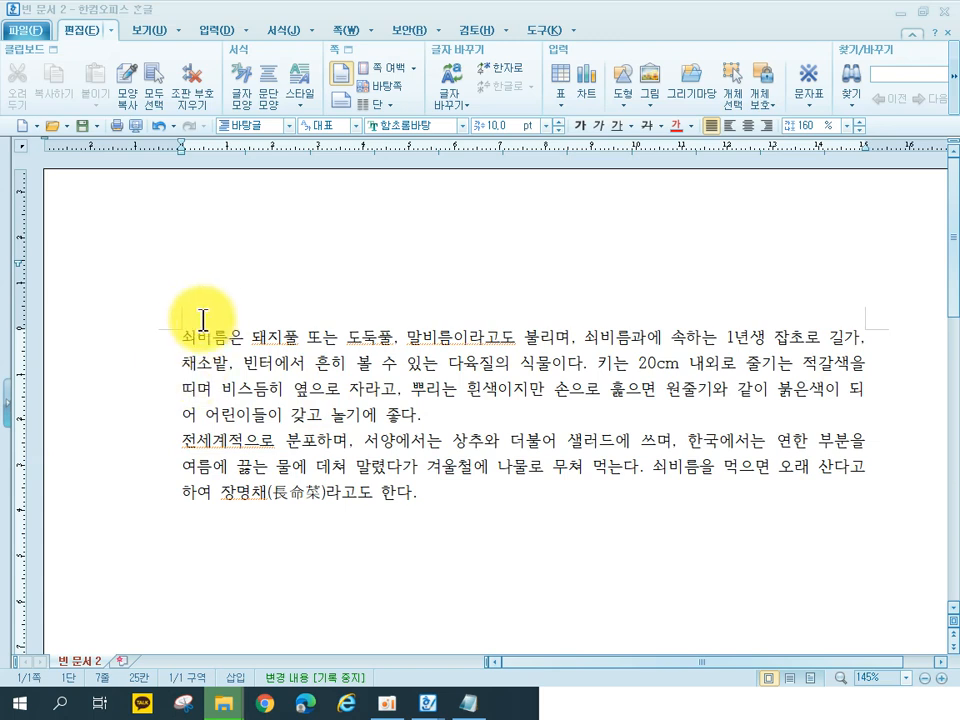
click(306, 29)
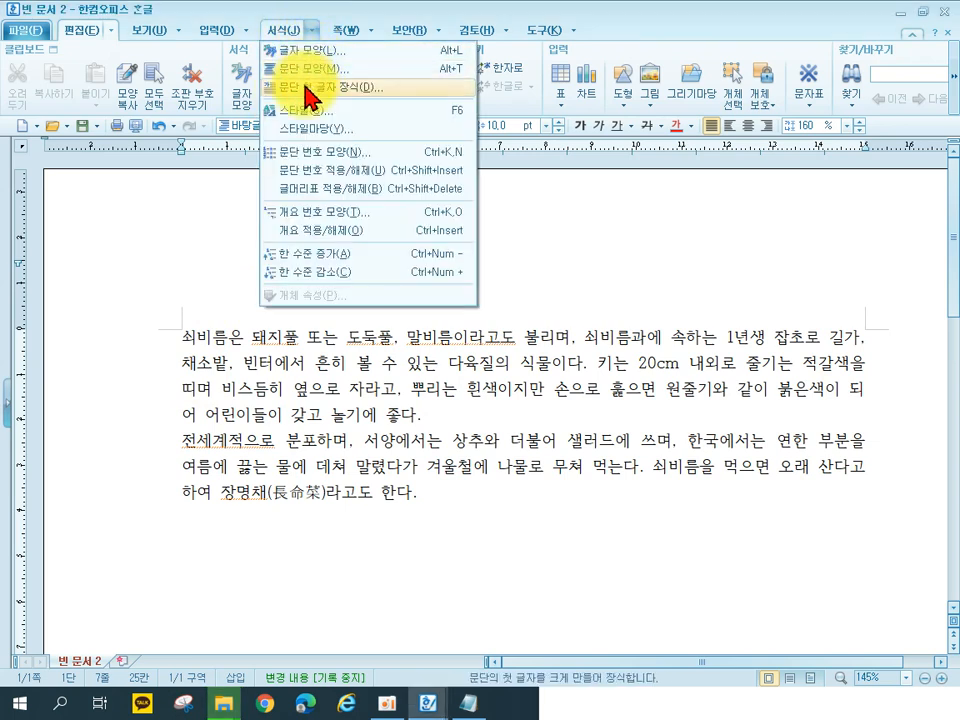
click(287, 30)
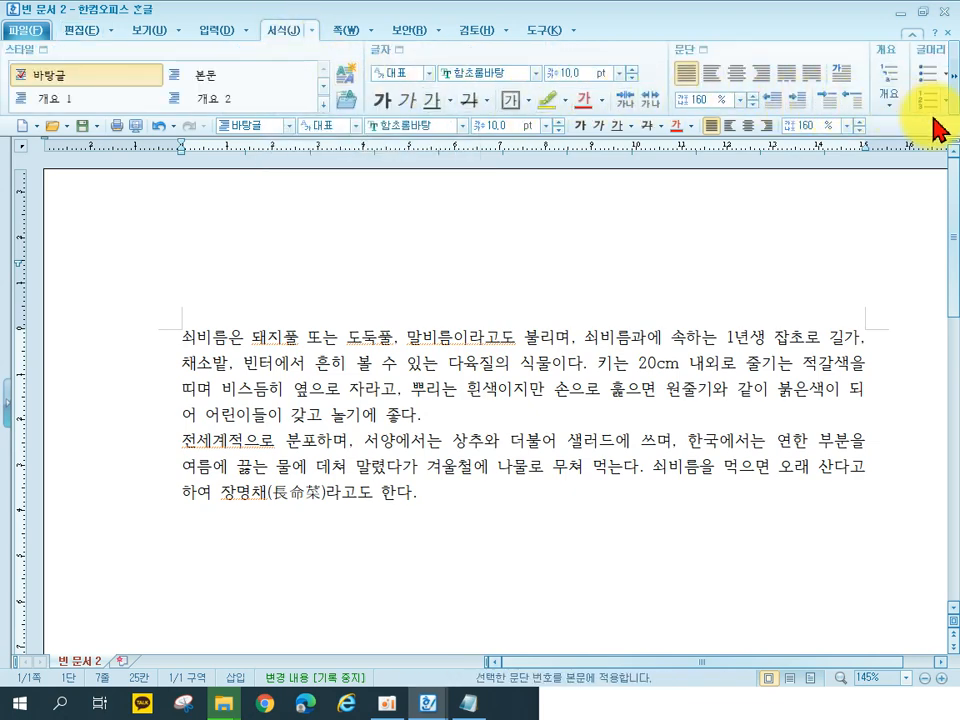
click(955, 97)
click(955, 97)
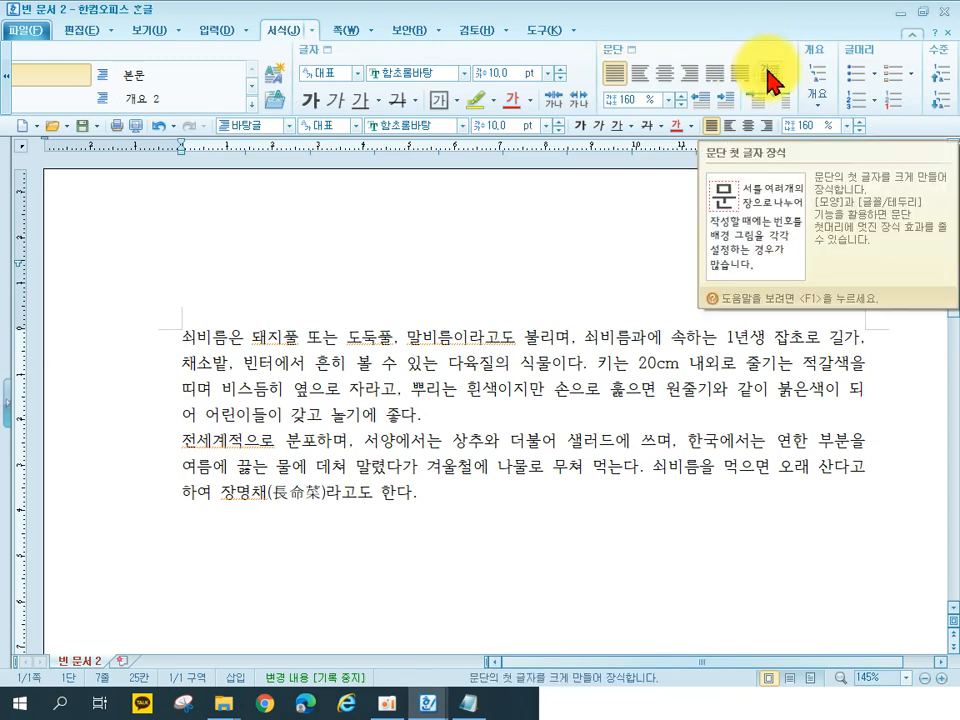
Step: Set up a drop cap for the second paragraph with the 3-line shape and the 휴먼둥근헤드라인 font
click(285, 30)
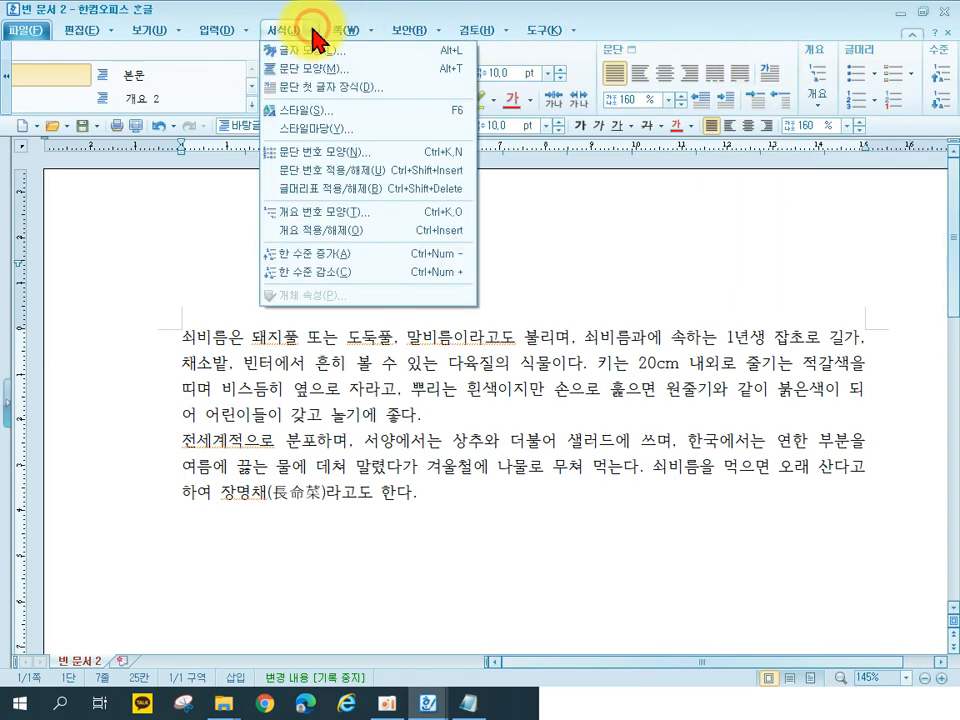
click(296, 88)
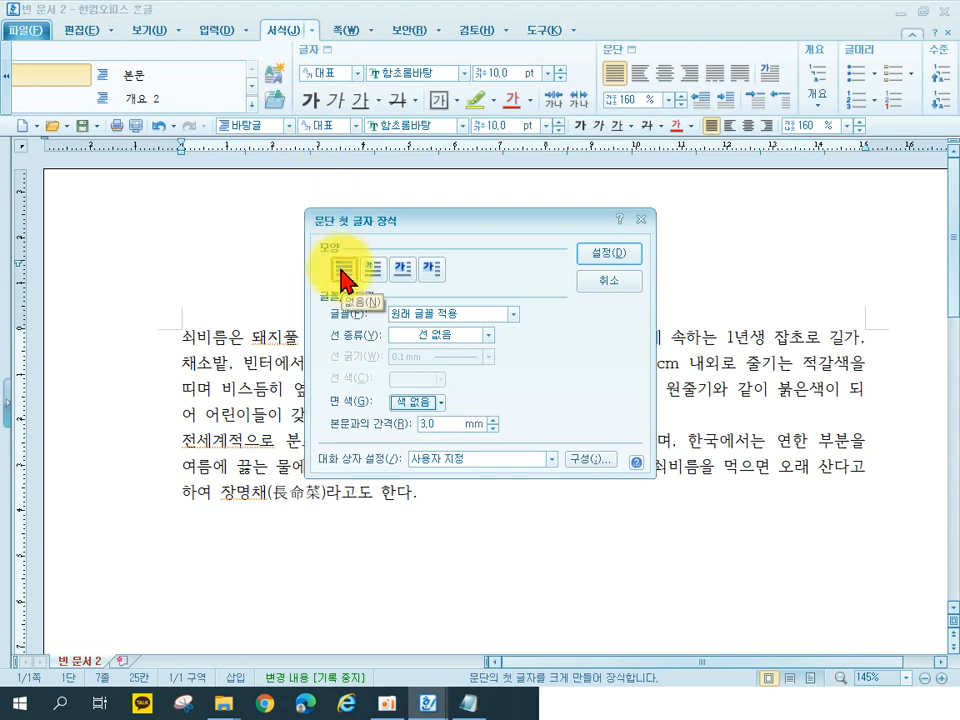
click(402, 269)
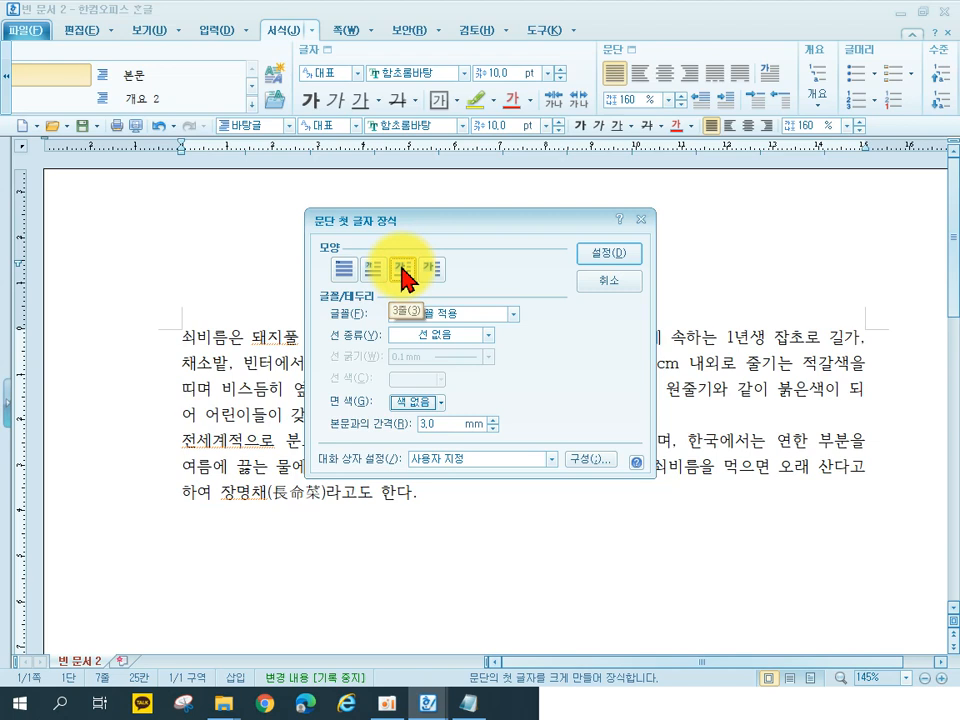
click(430, 318)
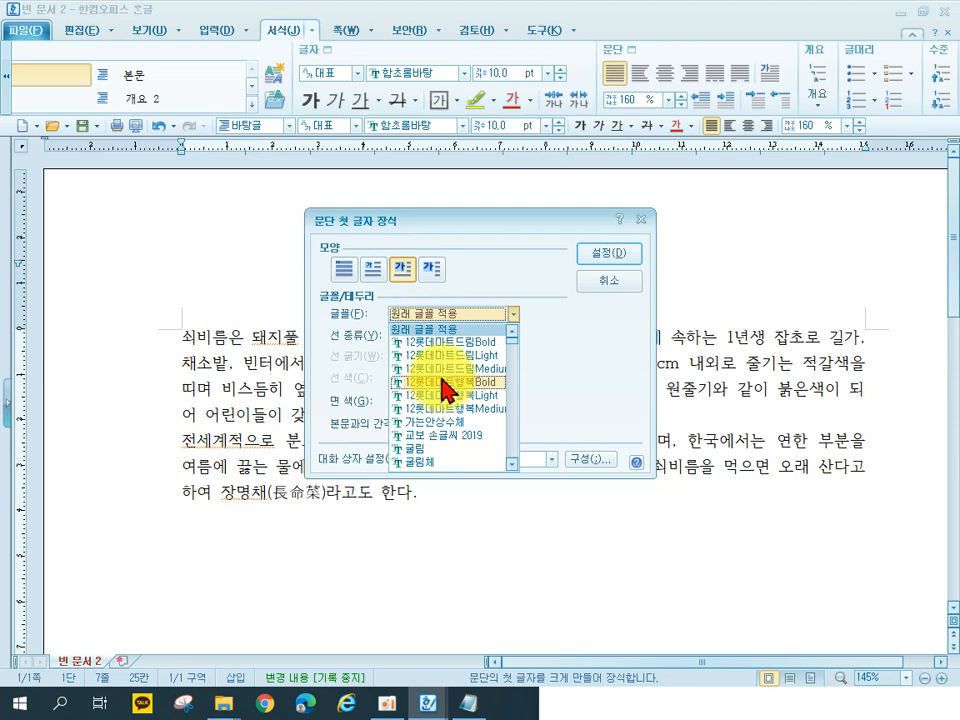
scroll(450, 440, down, 3)
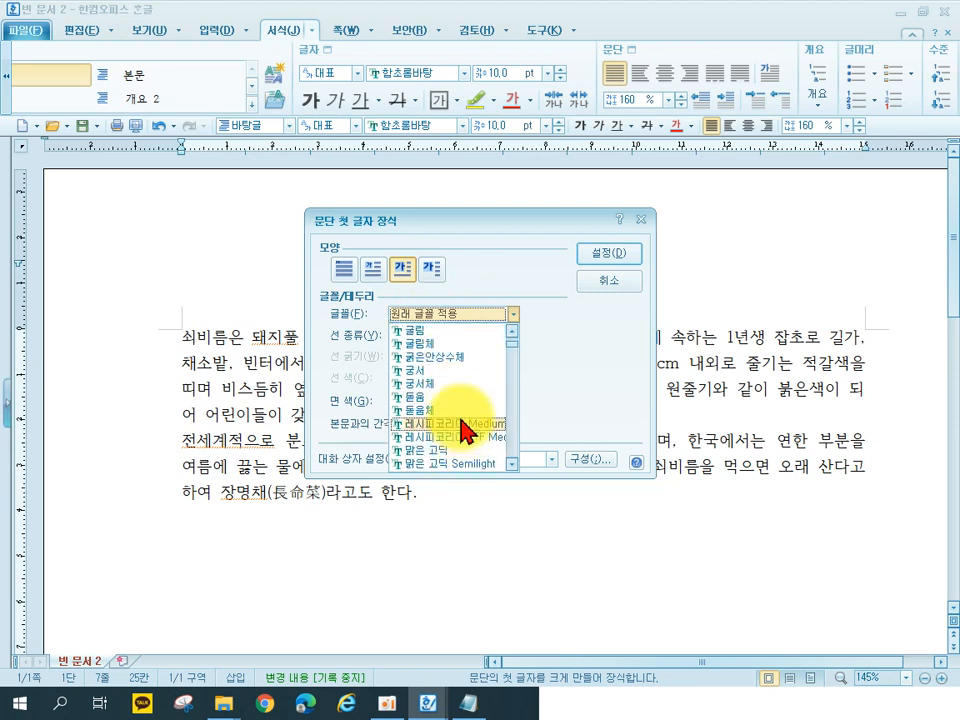
scroll(460, 435, down, 6)
scroll(448, 420, down, 2)
scroll(441, 371, up, 3)
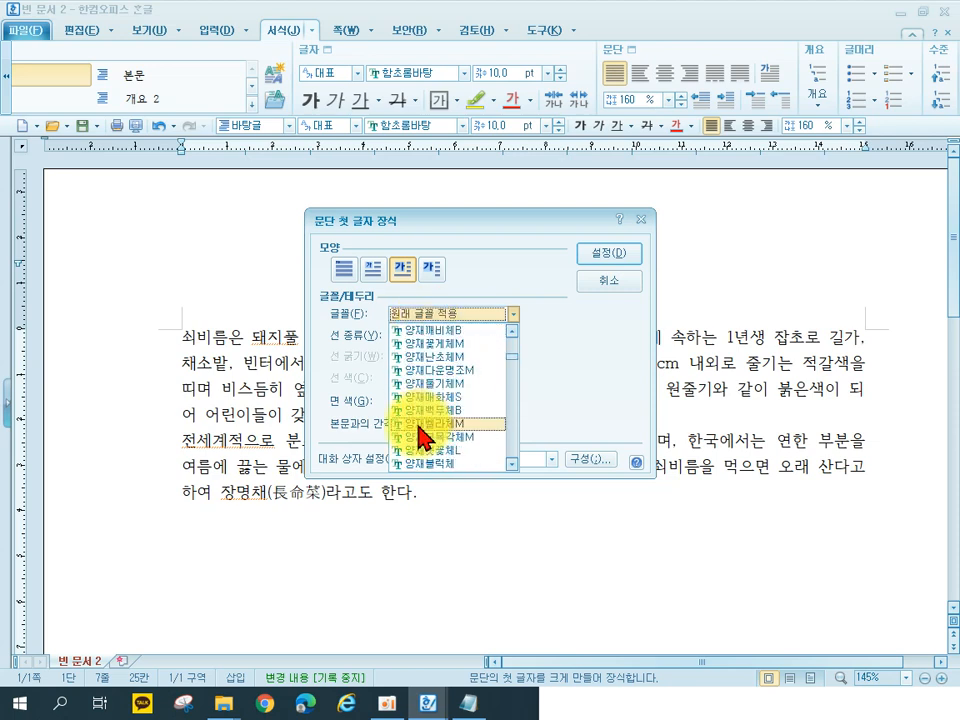
scroll(436, 420, down, 5)
scroll(462, 441, down, 8)
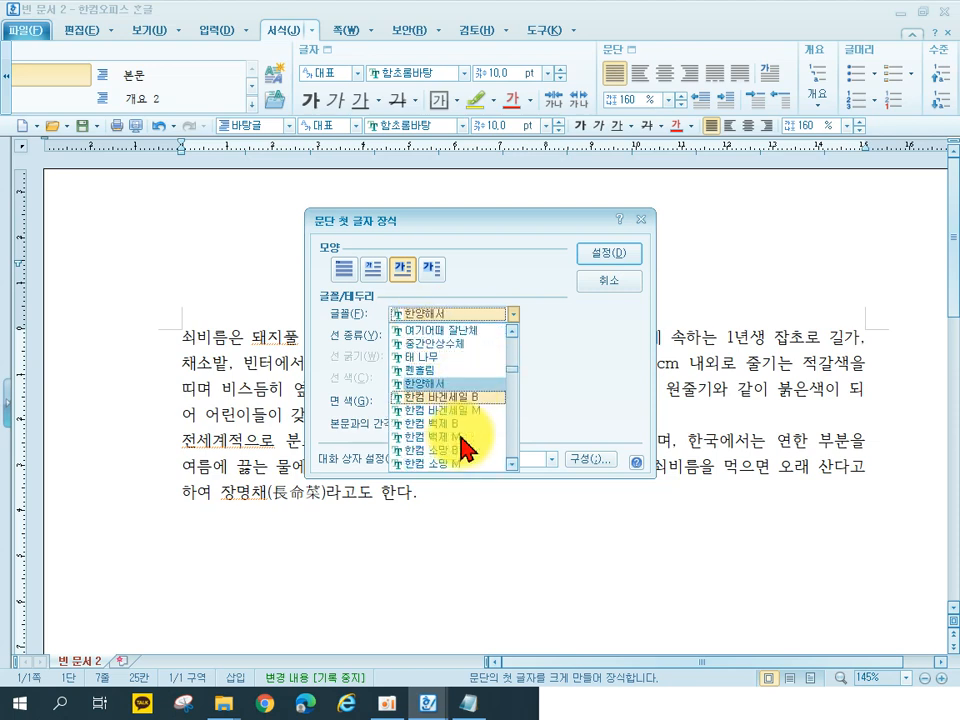
scroll(455, 440, down, 4)
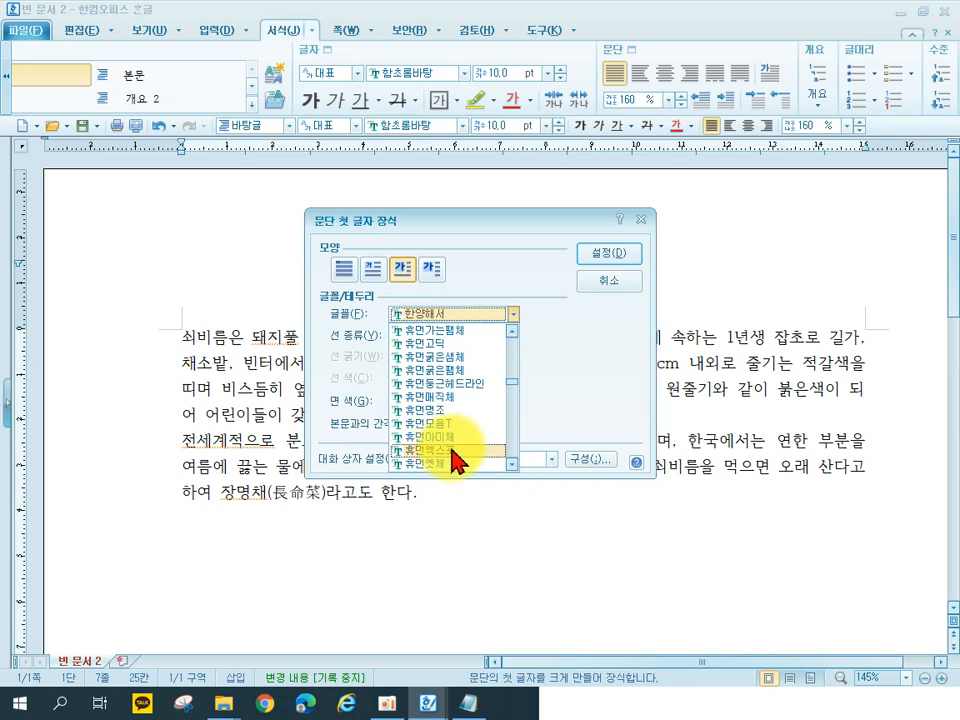
click(459, 383)
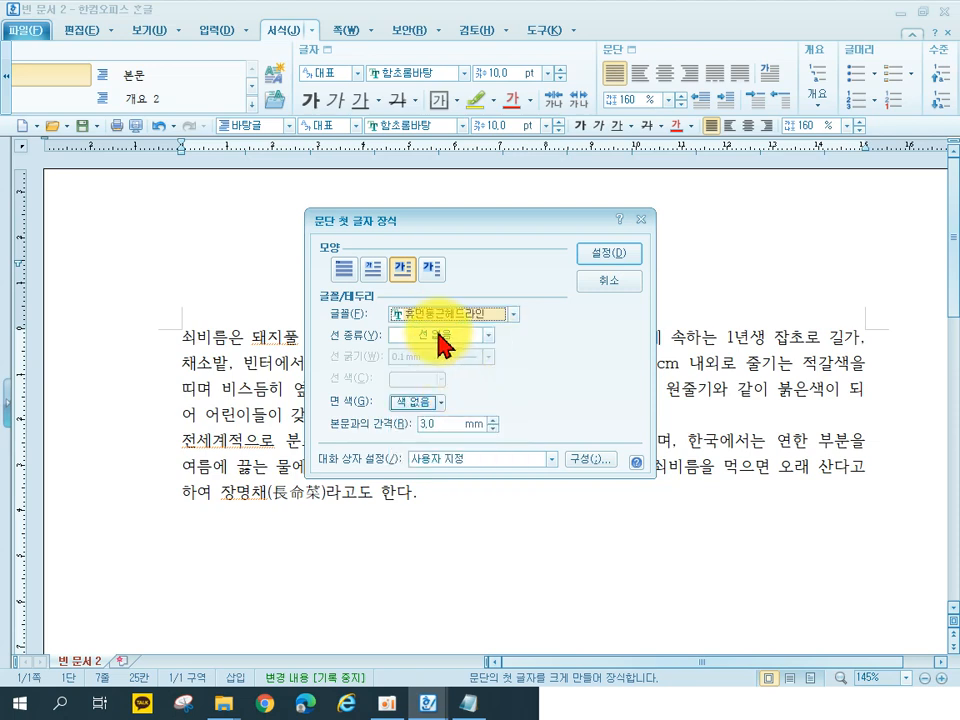
Step: Give the drop cap a solid red border and a yellow fill, and apply it to the second paragraph
click(440, 340)
click(438, 362)
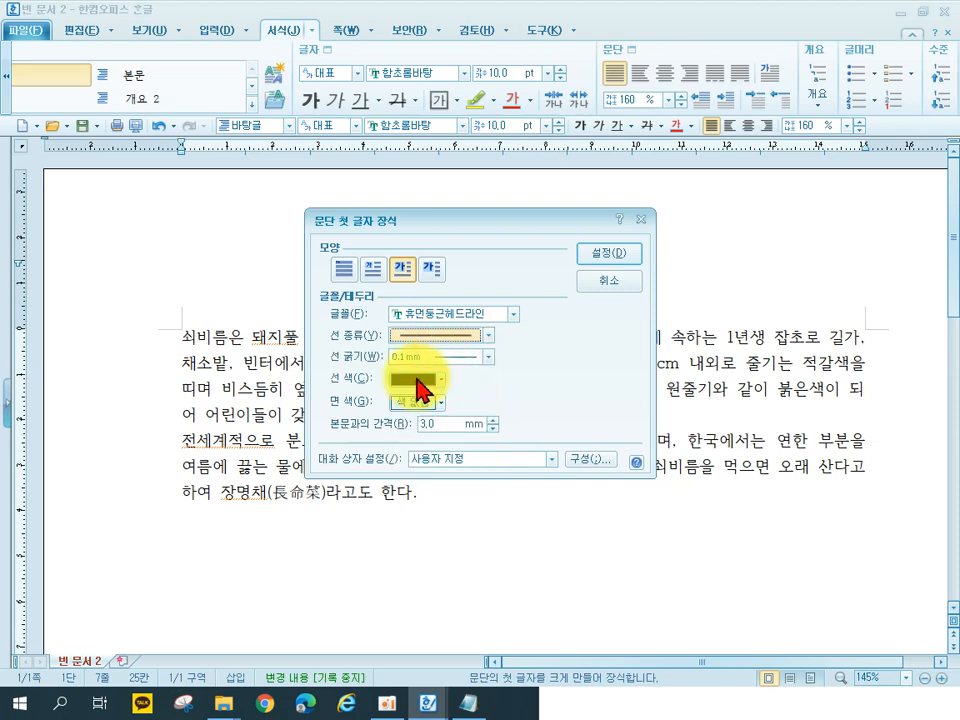
click(410, 379)
click(412, 426)
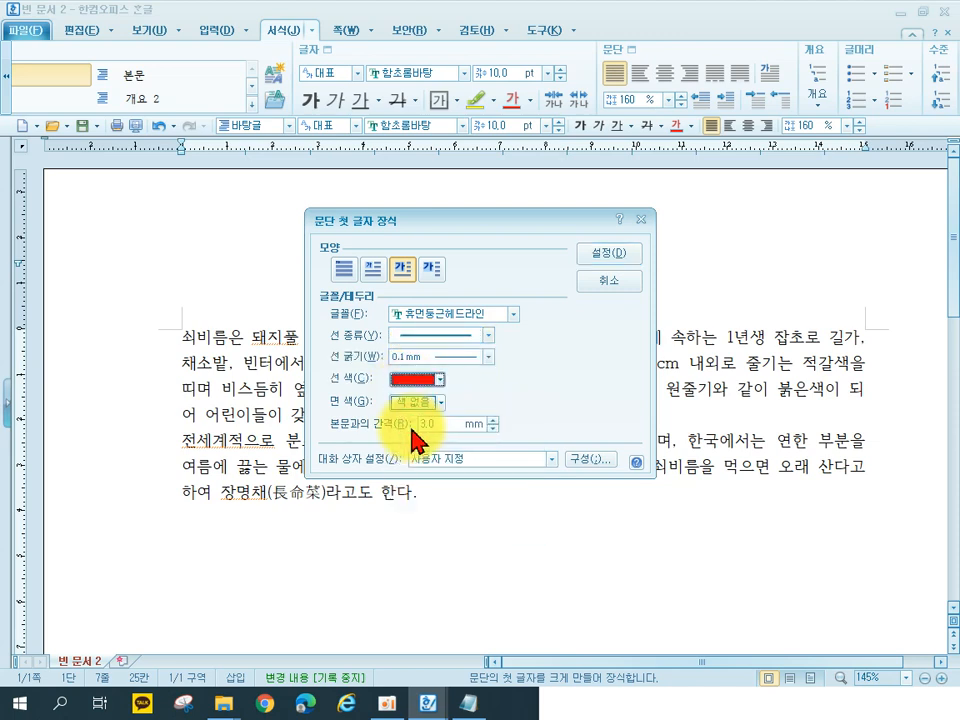
click(408, 402)
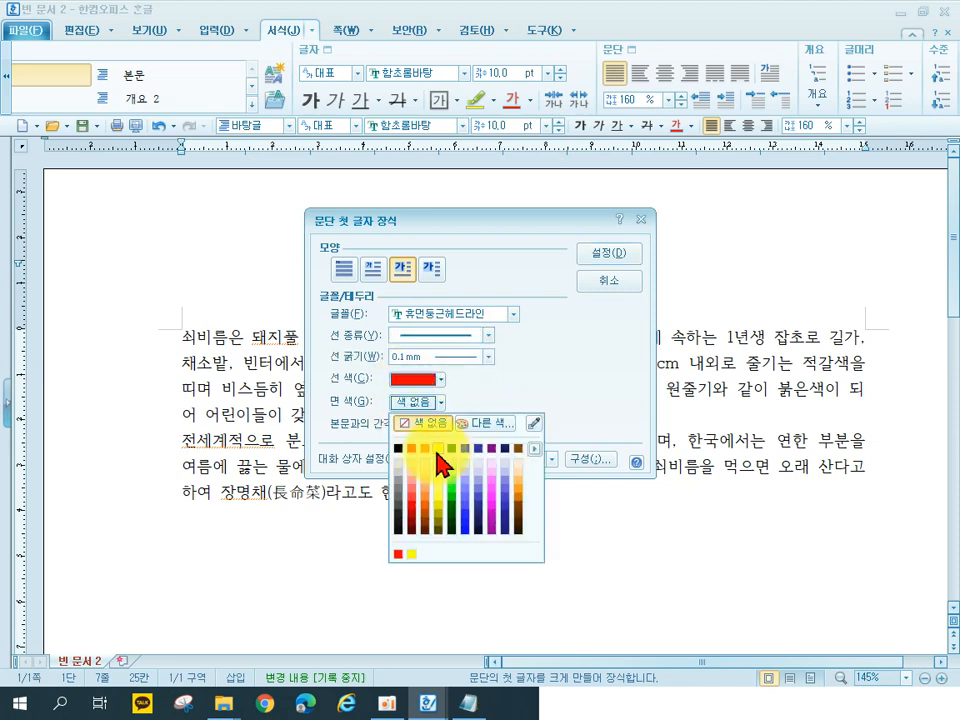
click(424, 448)
click(622, 265)
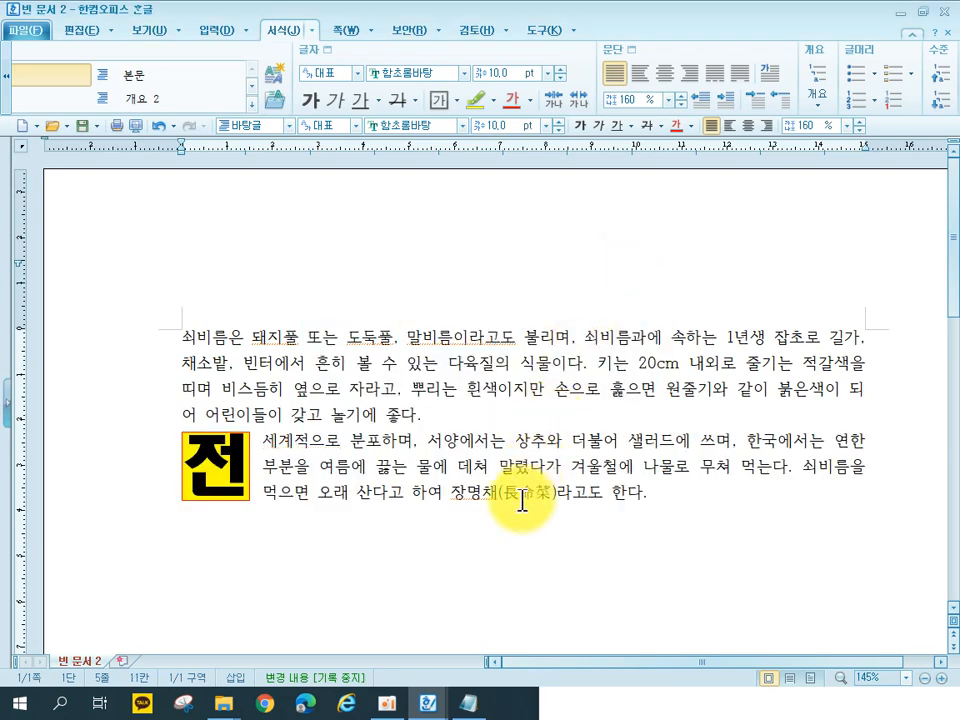
Step: Undo the drop cap on the second paragraph
key(ctrl+z)
click(272, 352)
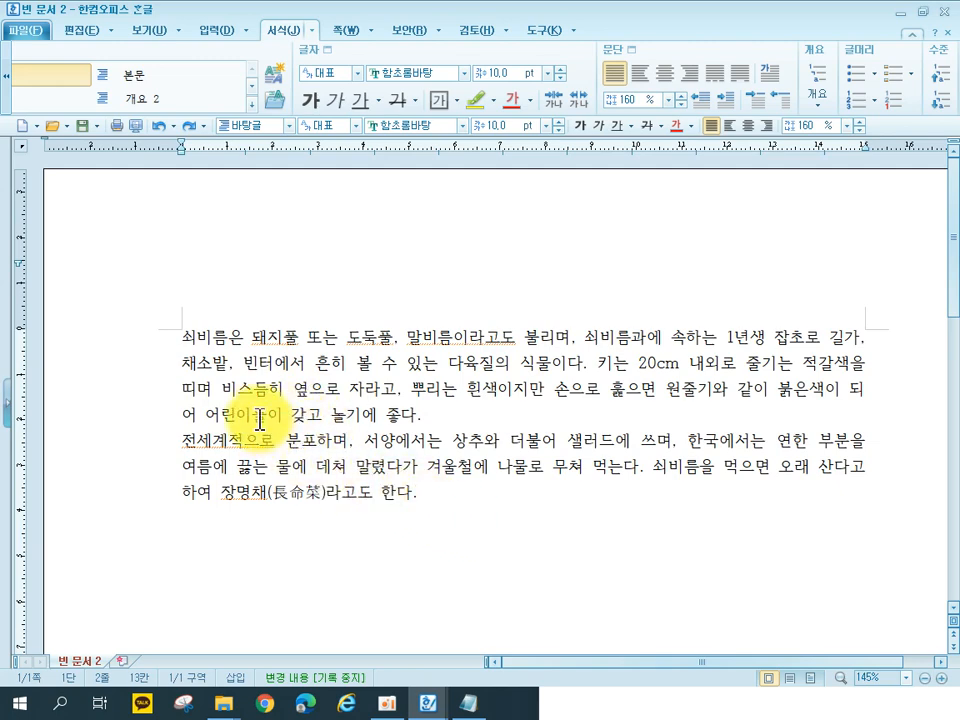
click(181, 339)
drag(181, 339, 428, 390)
click(428, 390)
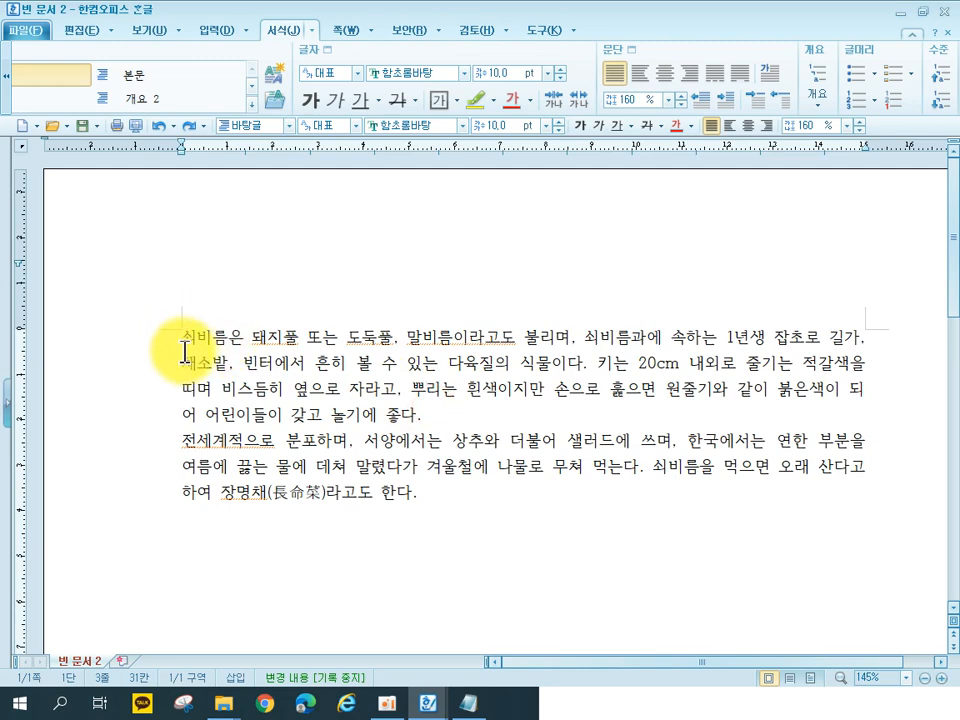
drag(181, 339, 440, 418)
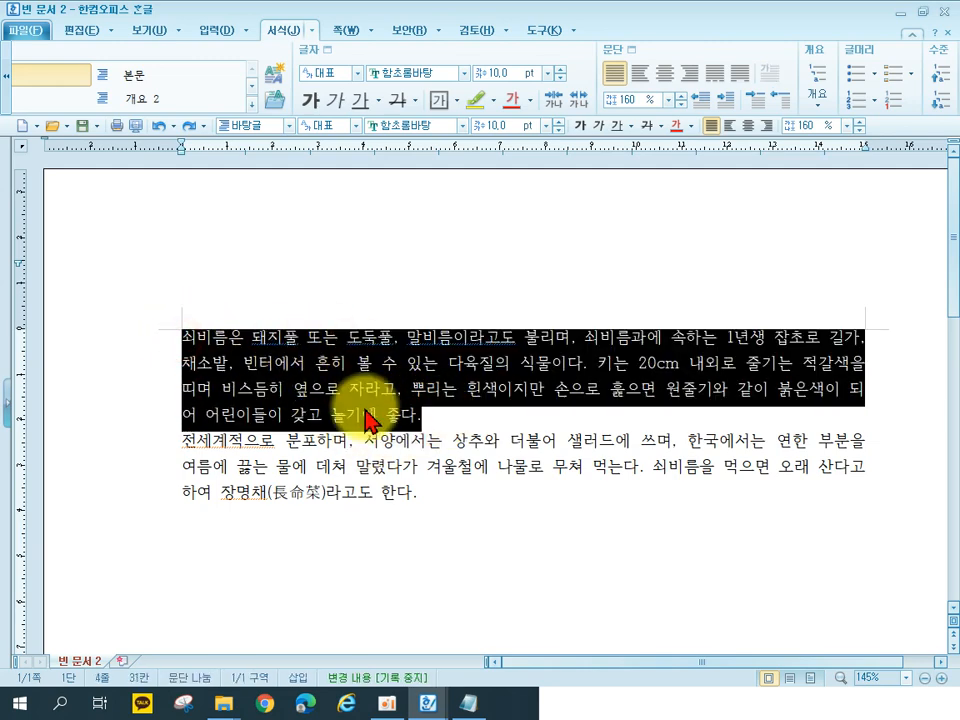
click(279, 341)
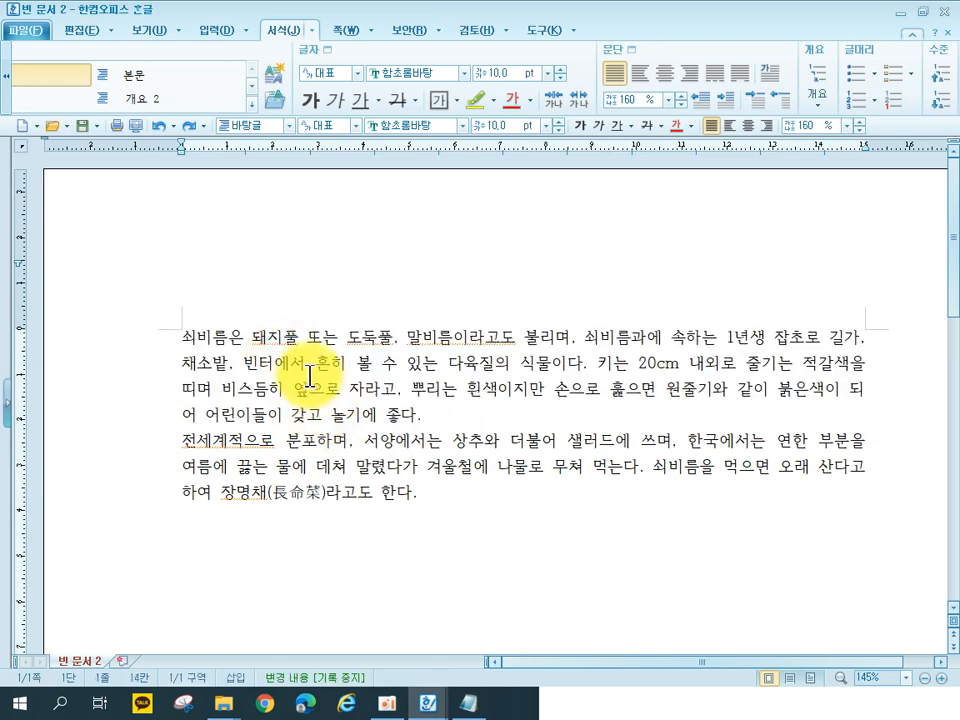
click(314, 31)
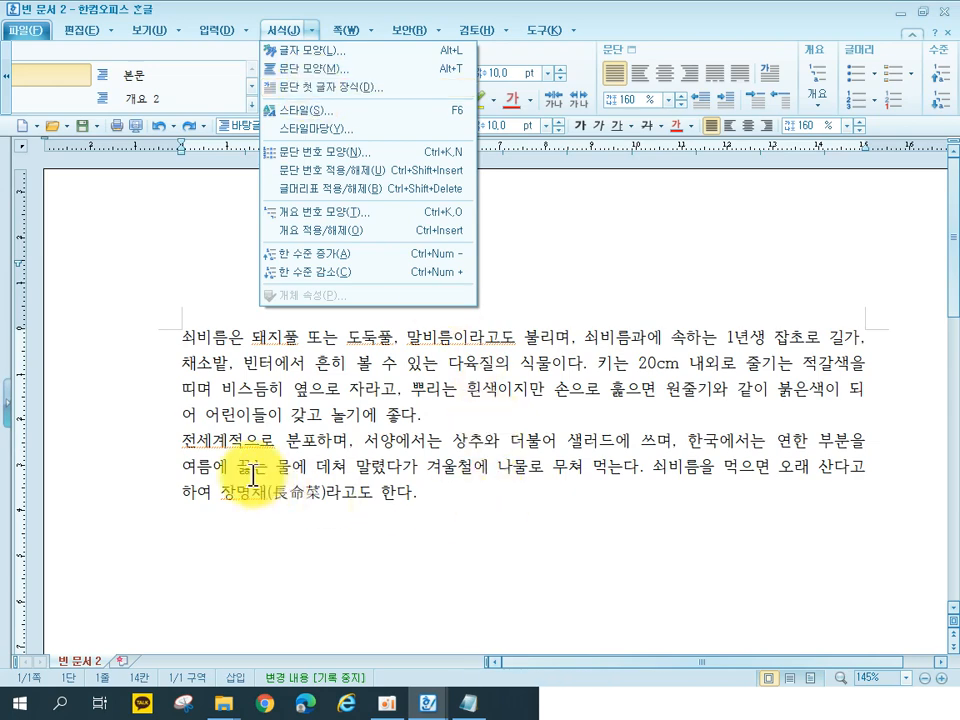
click(547, 521)
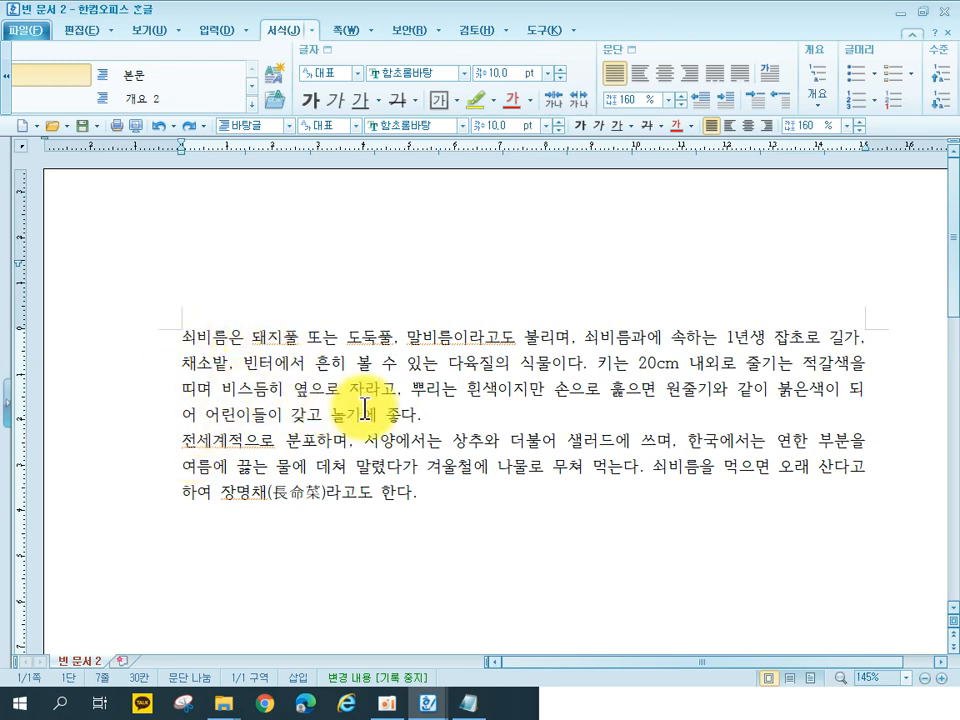
Step: Set up a drop cap for the first paragraph with the 3-line shape and the 휴먼둥근헤드라인 font
click(314, 369)
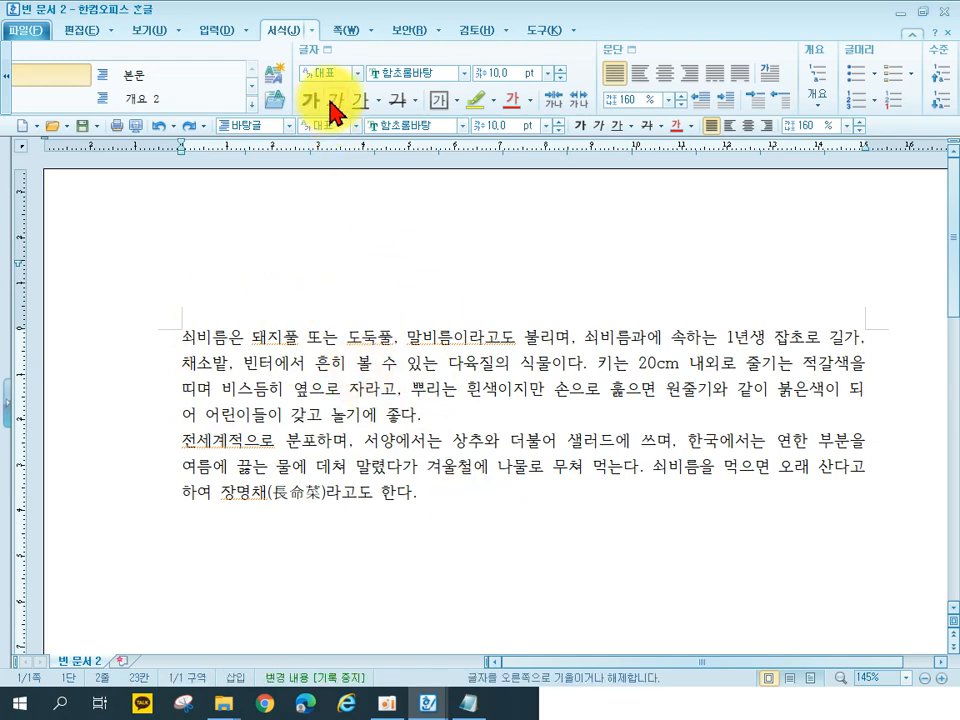
click(312, 30)
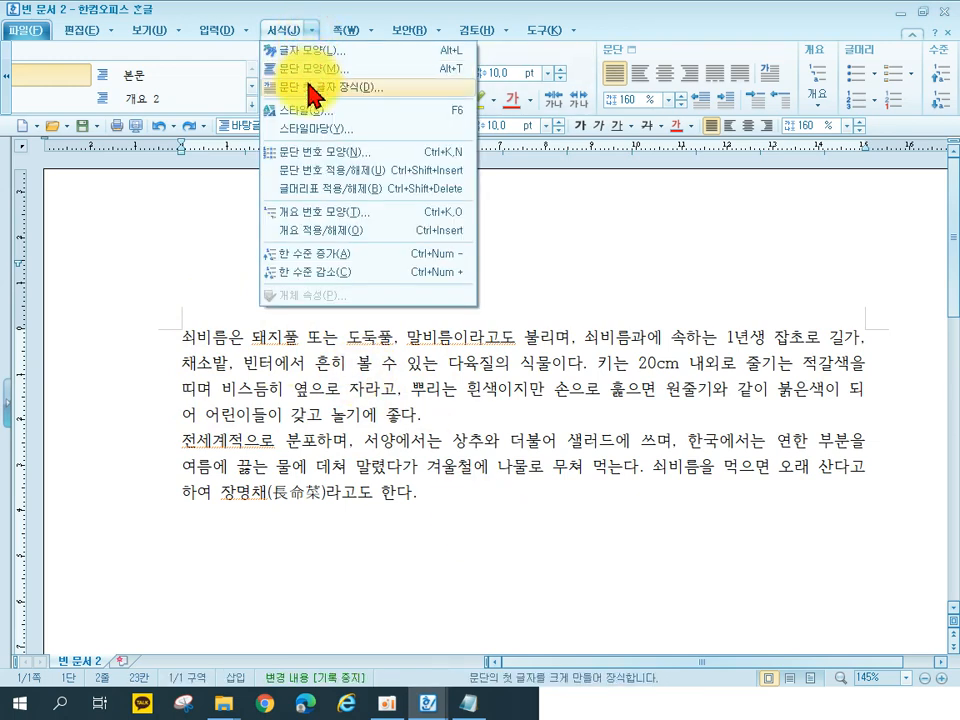
click(312, 90)
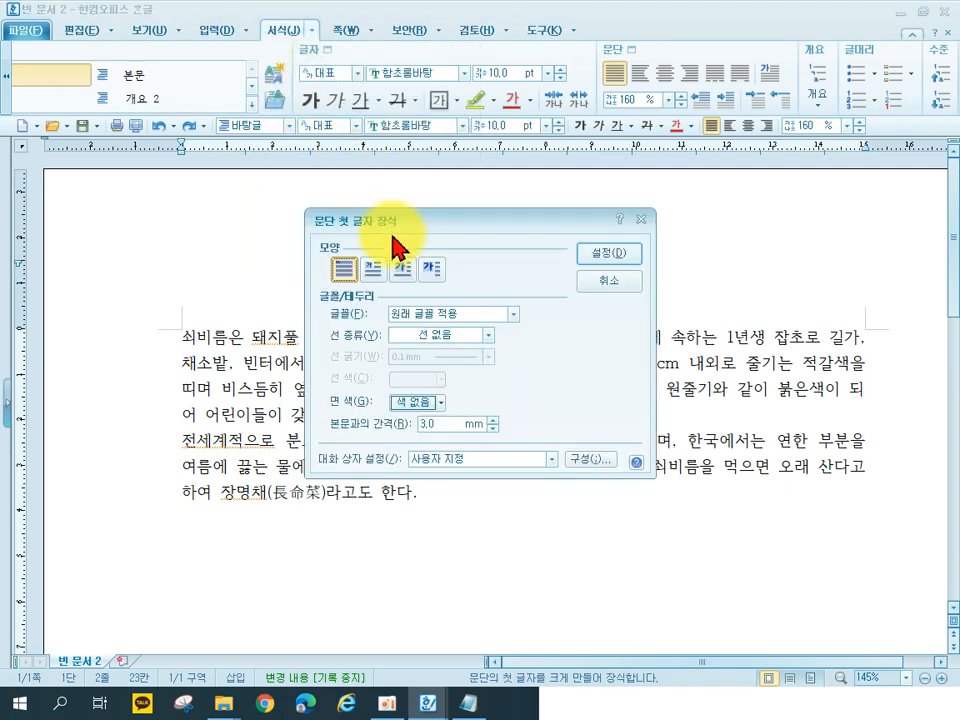
click(401, 270)
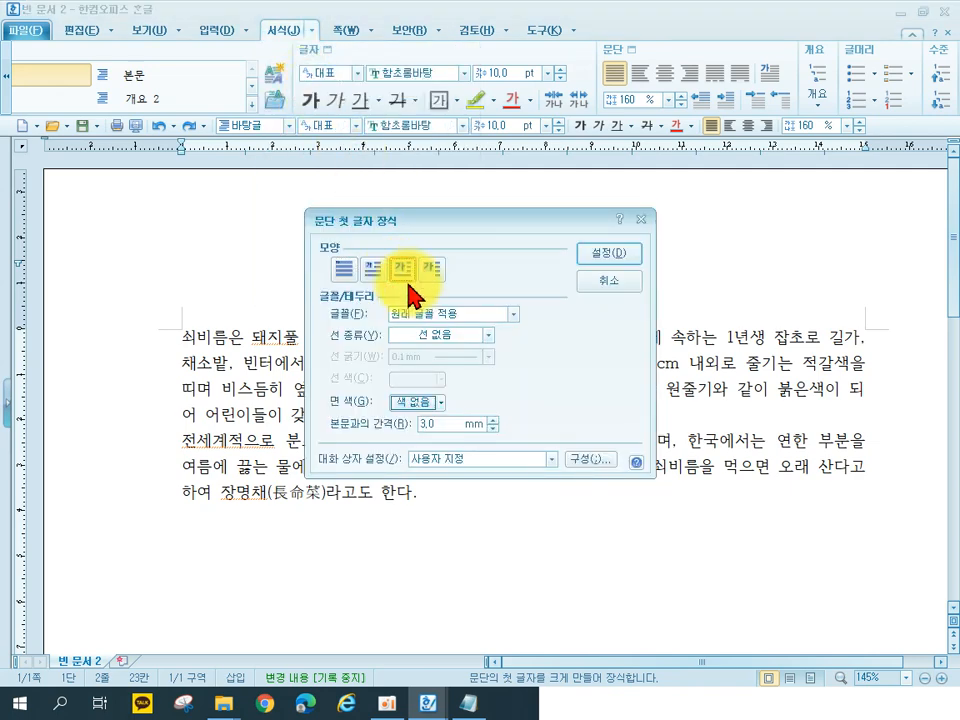
click(432, 315)
scroll(450, 396, down, 3)
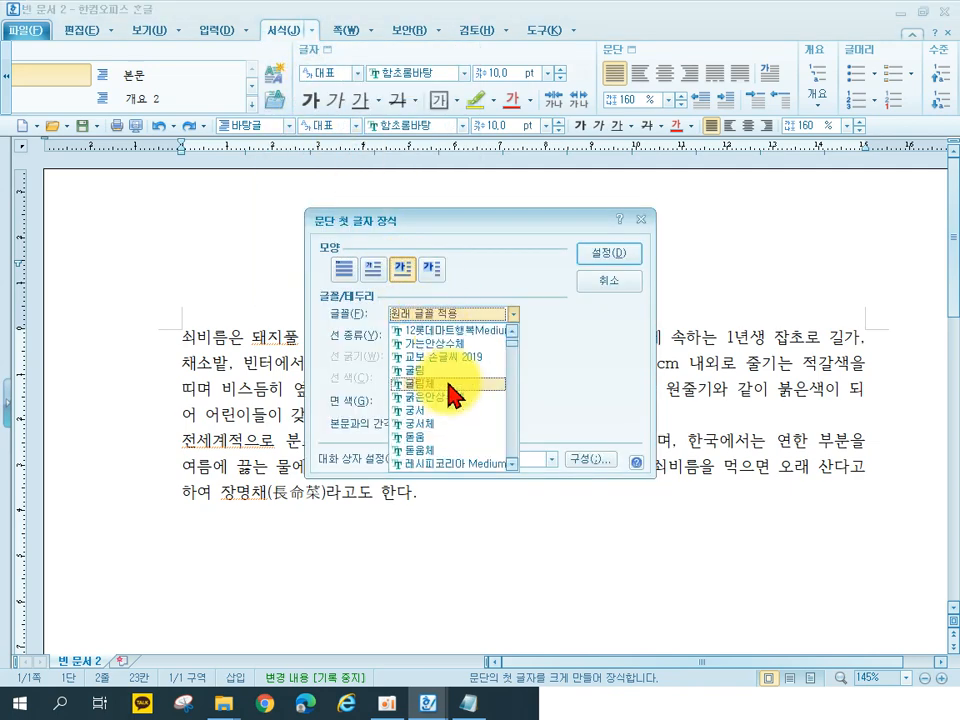
scroll(455, 400, down, 15)
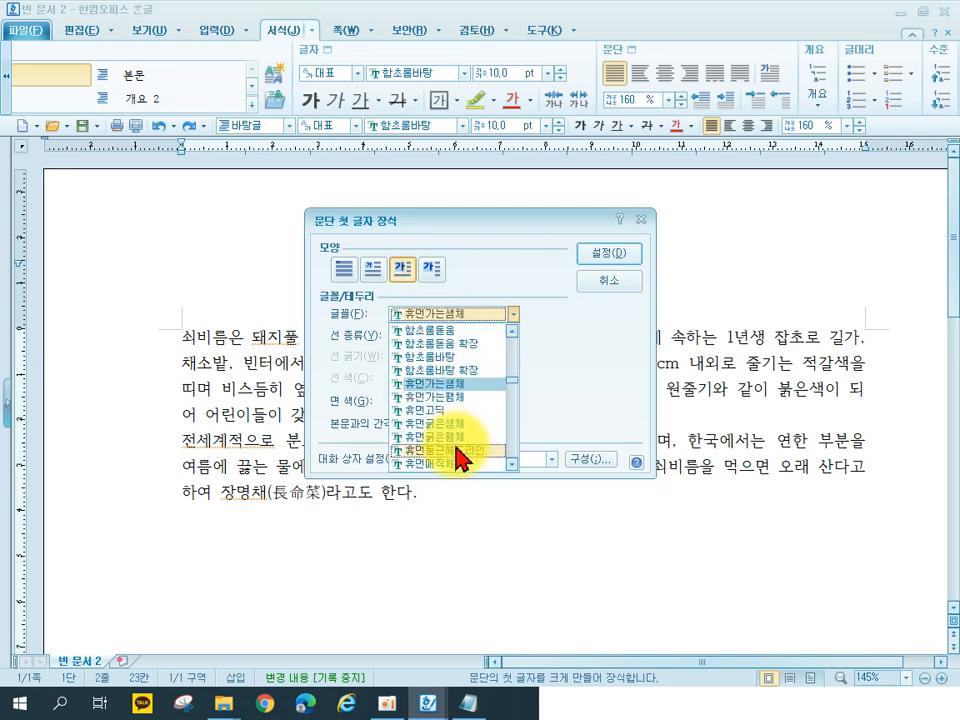
click(456, 449)
Step: Give the drop cap a solid red border and a yellow fill, and apply it to the first paragraph
click(439, 337)
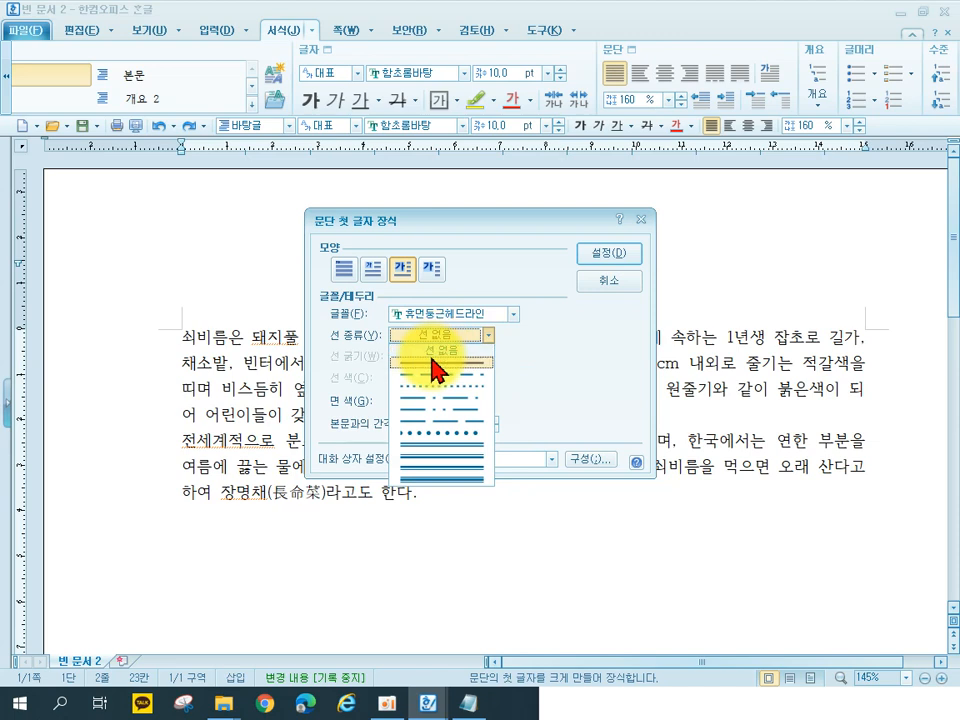
click(433, 362)
click(428, 382)
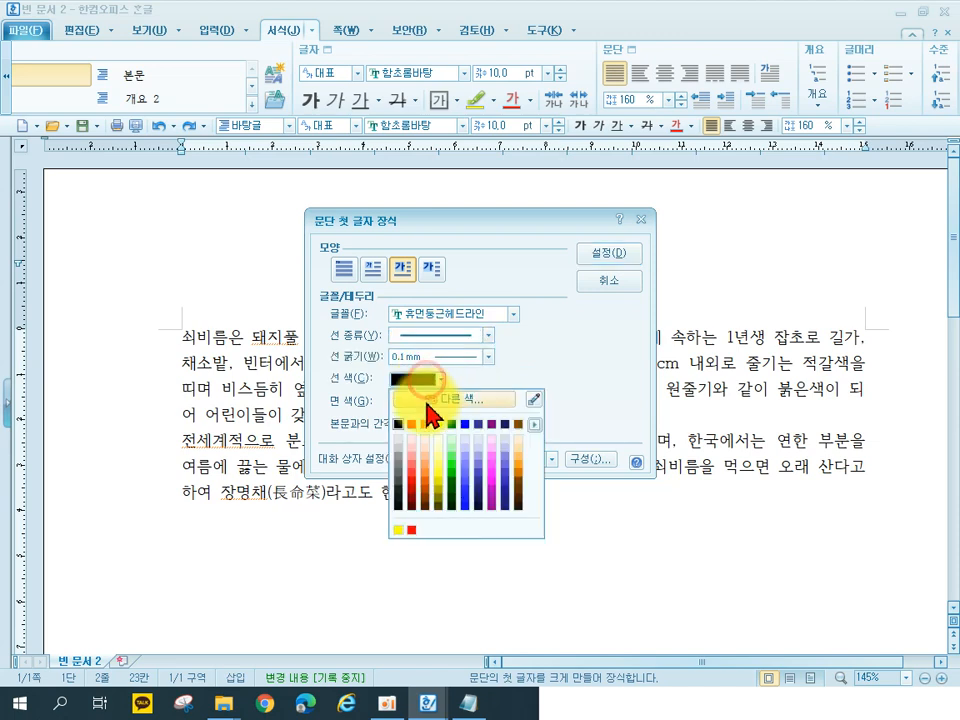
click(416, 445)
click(425, 413)
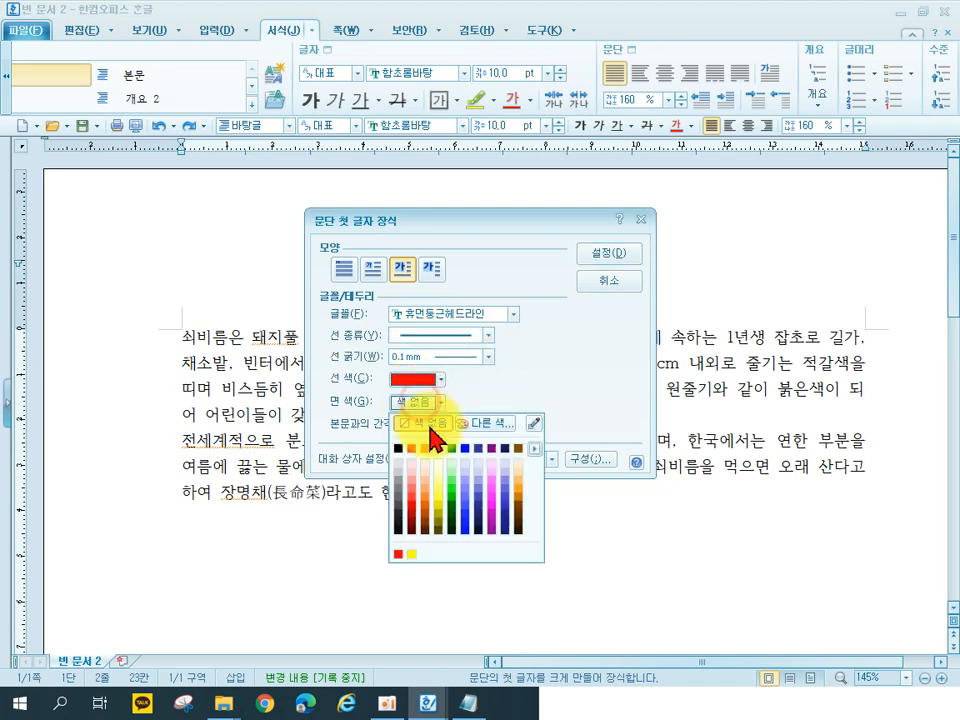
click(440, 463)
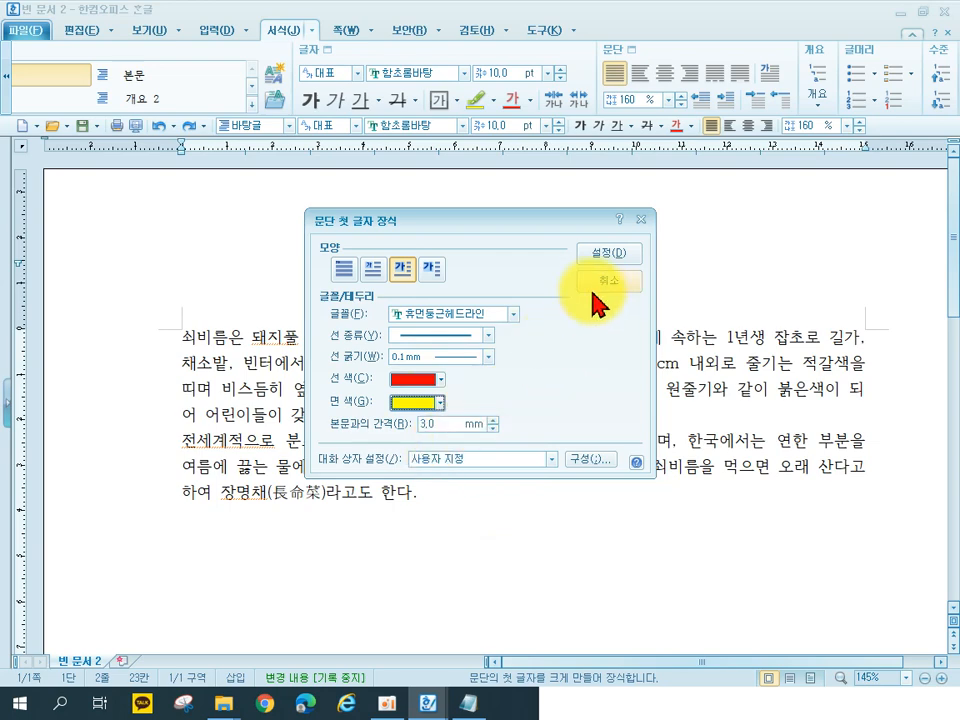
click(607, 256)
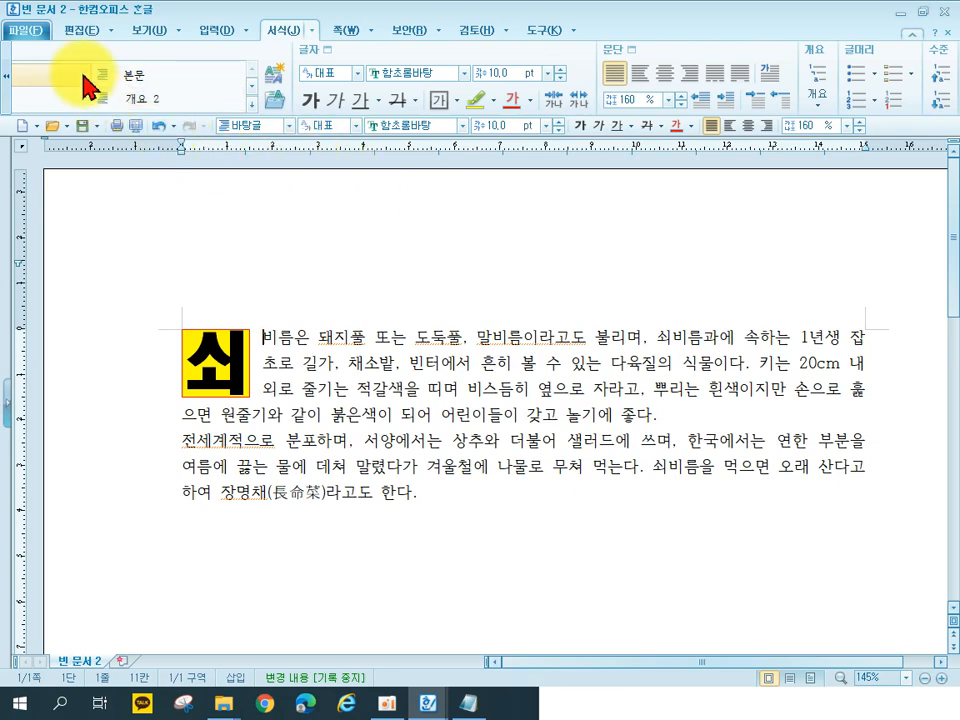
Step: Save the document as 쇠비름 in HWP format in the 한일한글 folder
click(38, 44)
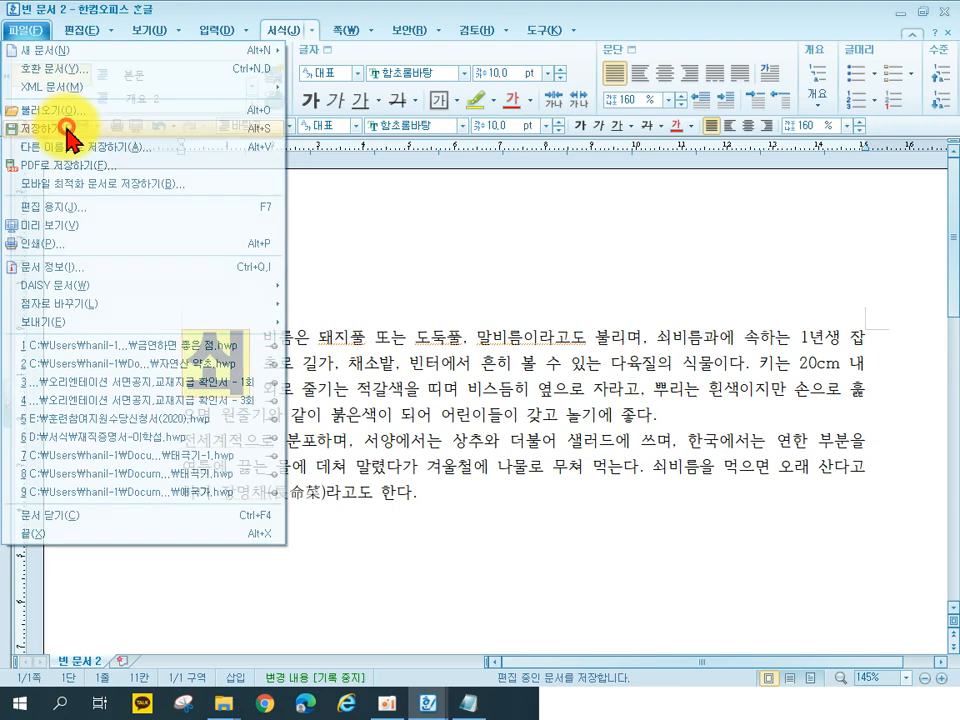
click(60, 130)
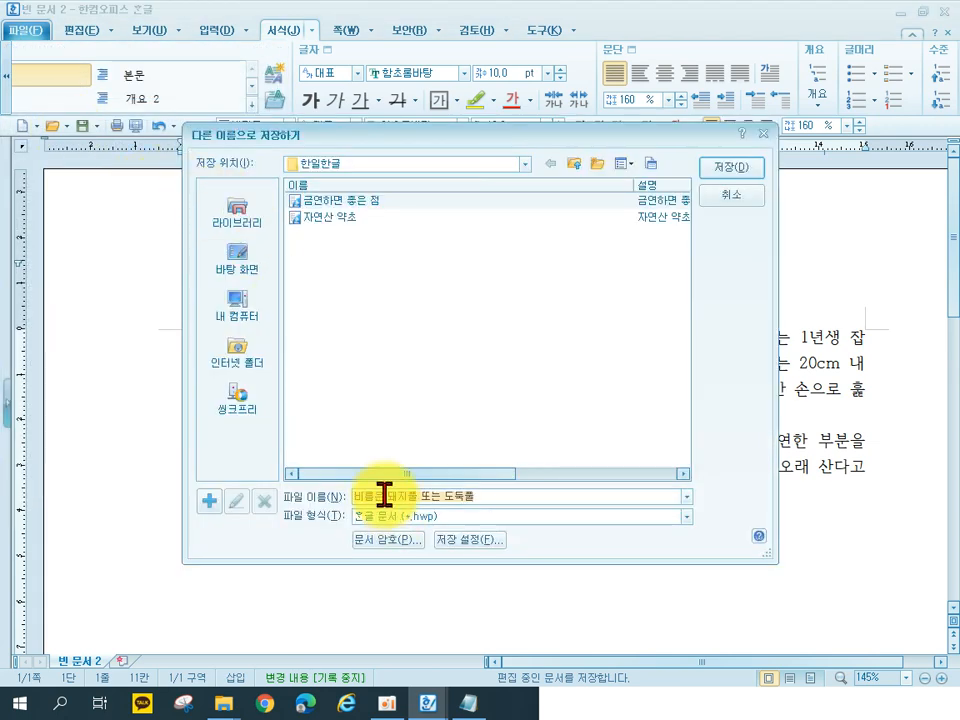
text(ㅈ)
text(쇠비르)
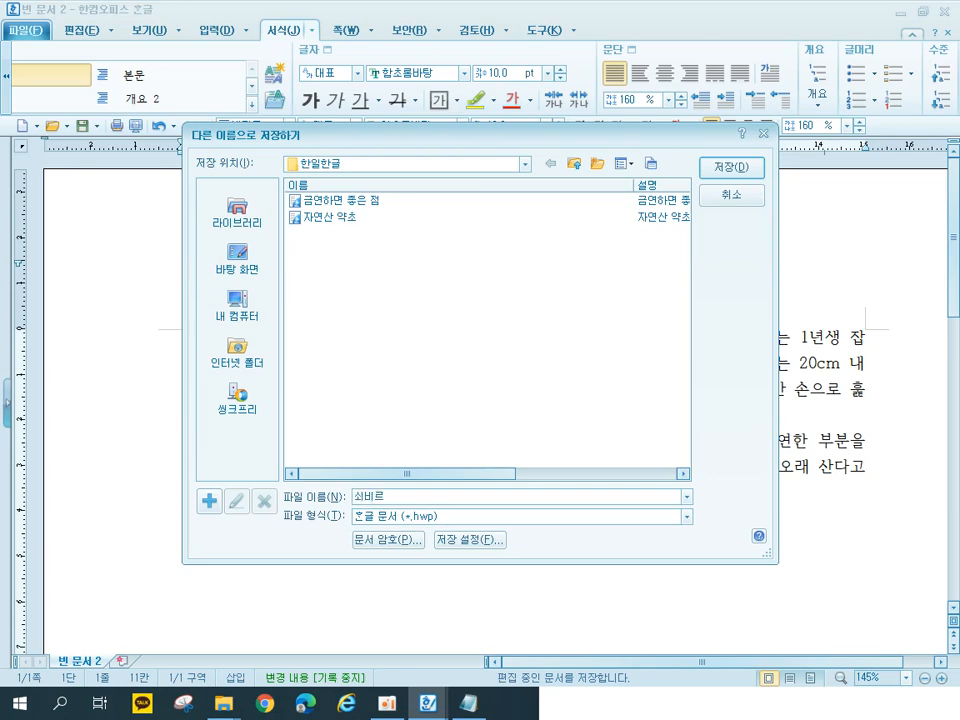
text(ㅁ)
key(Return)
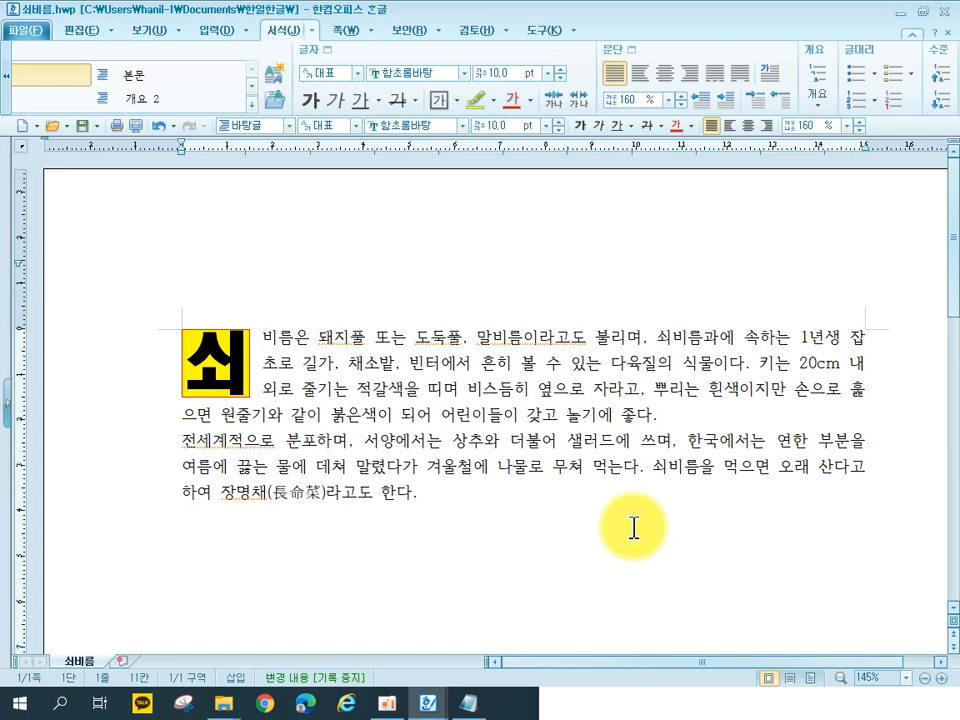
Step: Create a new blank document and enter the title 교육 수강생 모집, followed by an empty line
click(18, 126)
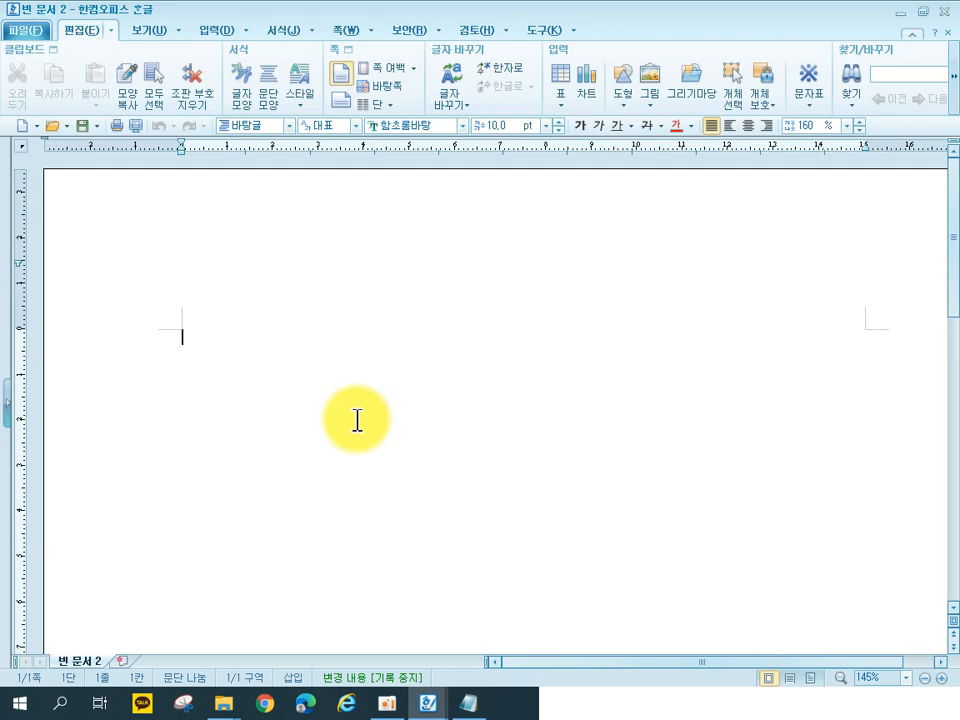
text(교)
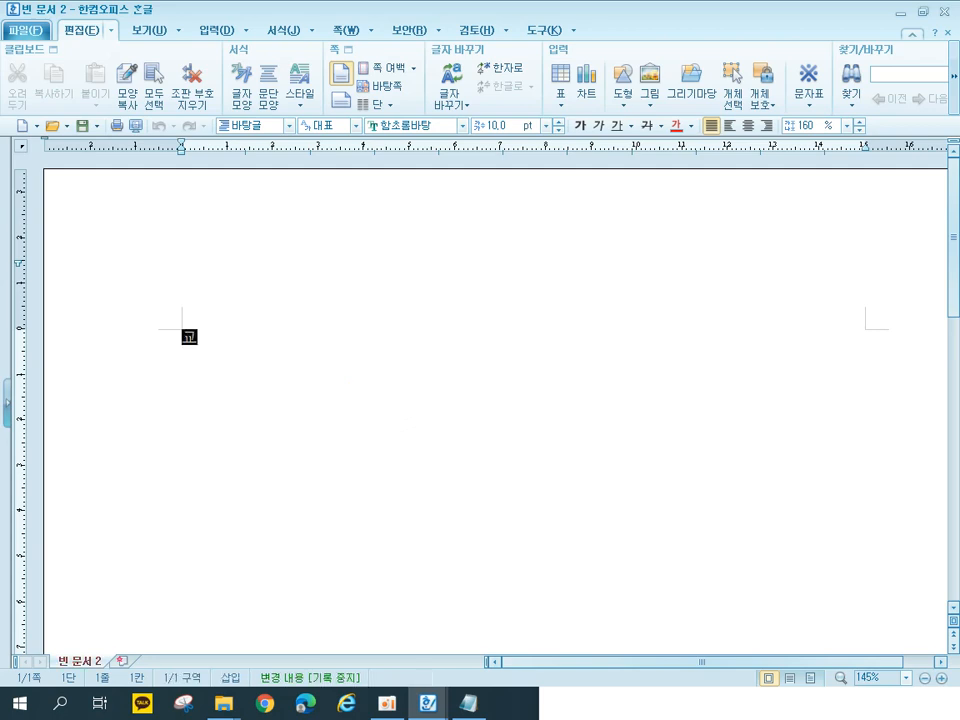
text(육수강생)
key(BackSpace)
key(BackSpace)
key(BackSpace)
key(BackSpace)
key(BackSpace)
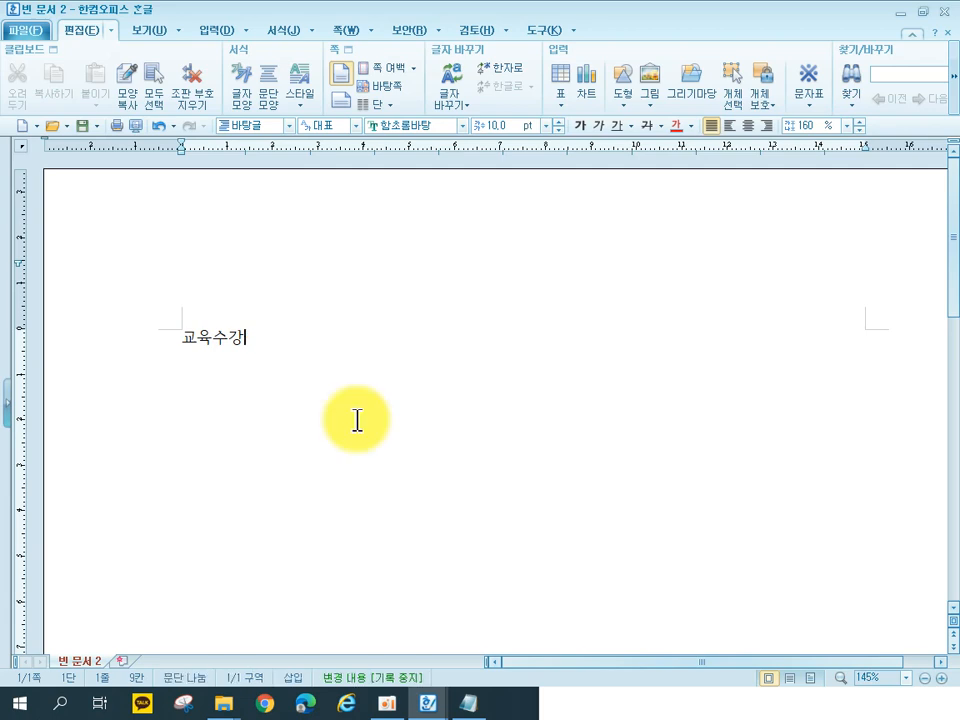
text(수강생 모집)
key(Return)
key(Return)
Step: Add the heading 접수기간 and below it the line 서울지역 : 2013. 3. 4(월요일)
text(접수기간)
key(Return)
text(ㅅ서울지역 : 201)
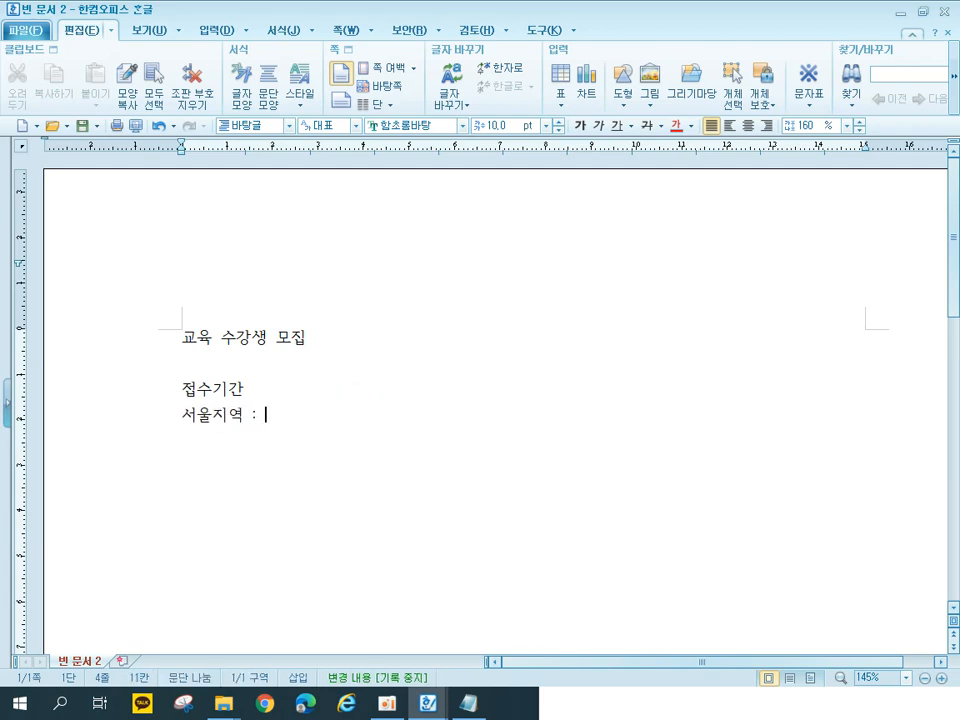
text(3. 4)
key(BackSpace)
text(3. 4(모)
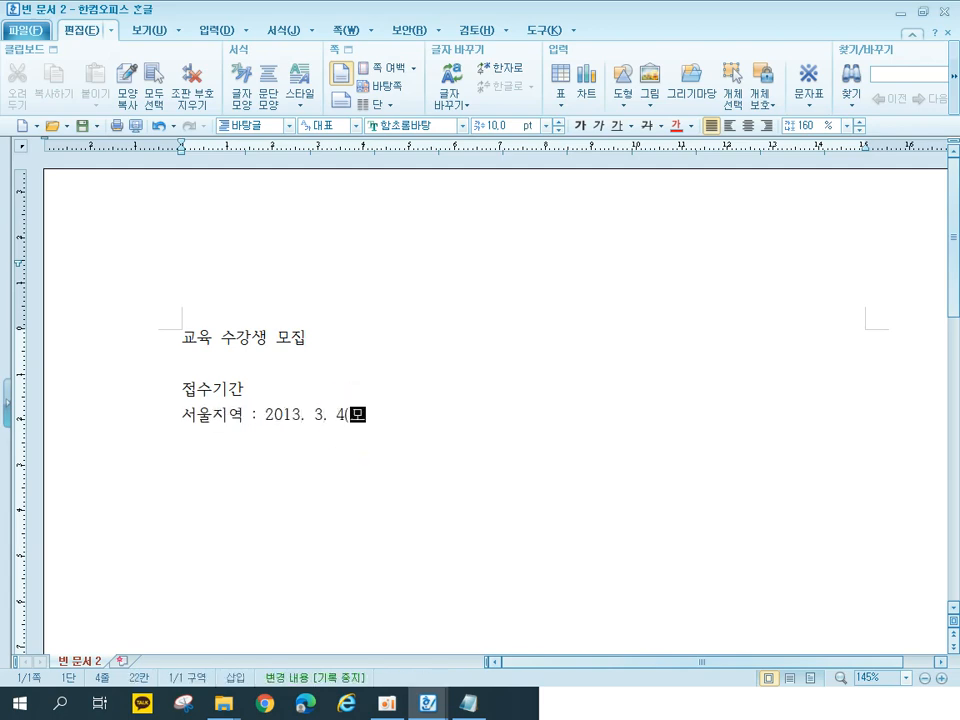
text(요일))
key(Return)
Step: Add the line 경기지역 : 2013. 3. 6(수요일) under the 서울지역 line
text(경기ㅣ역)
key(BackSpace)
key(BackSpace)
key(BackSpace)
key(BackSpace)
text(깆)
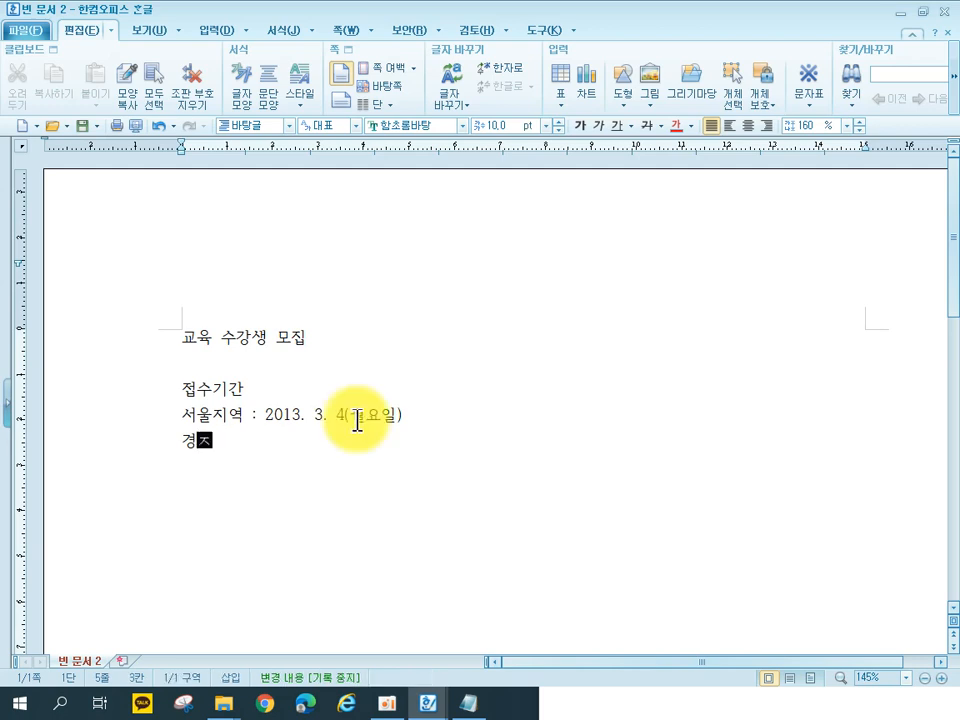
text(ㅣ역 : 2)
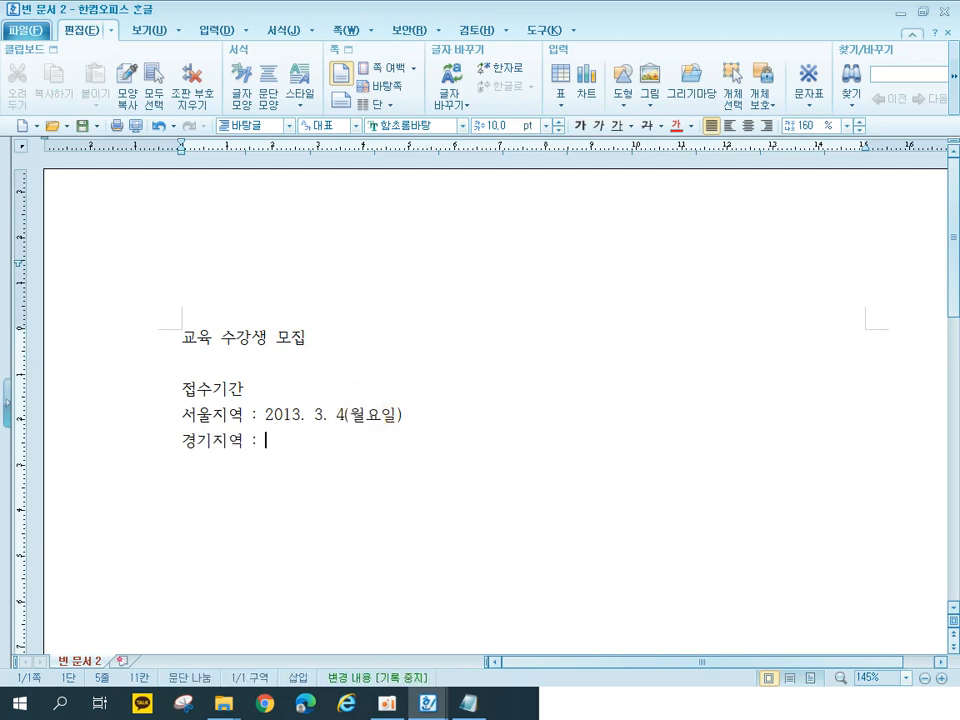
text(013. 3. 6()
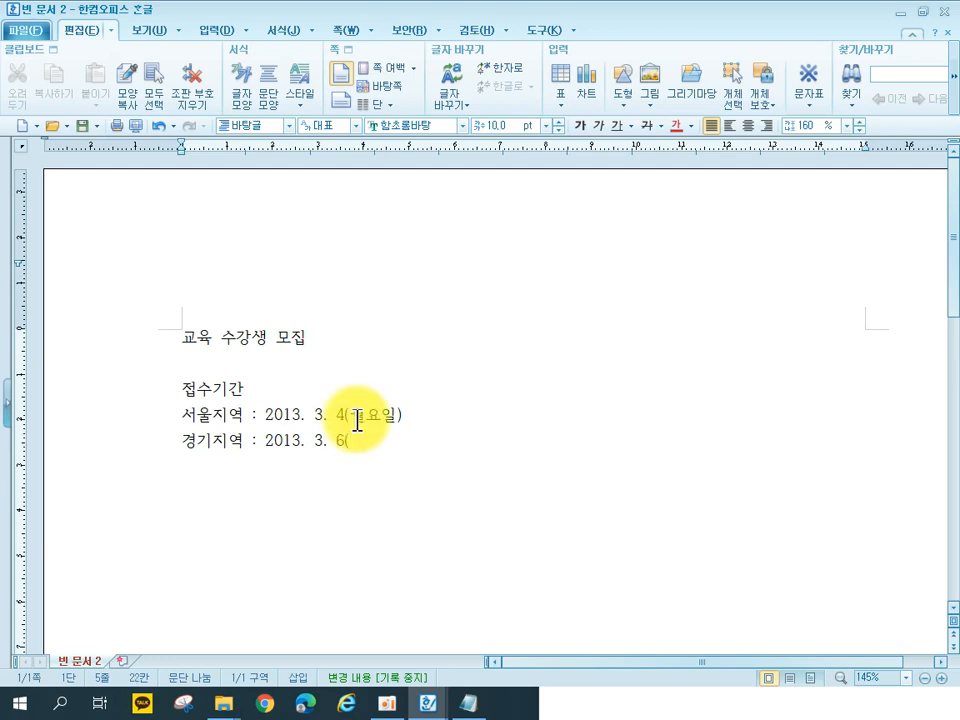
text(승요일))
key(Return)
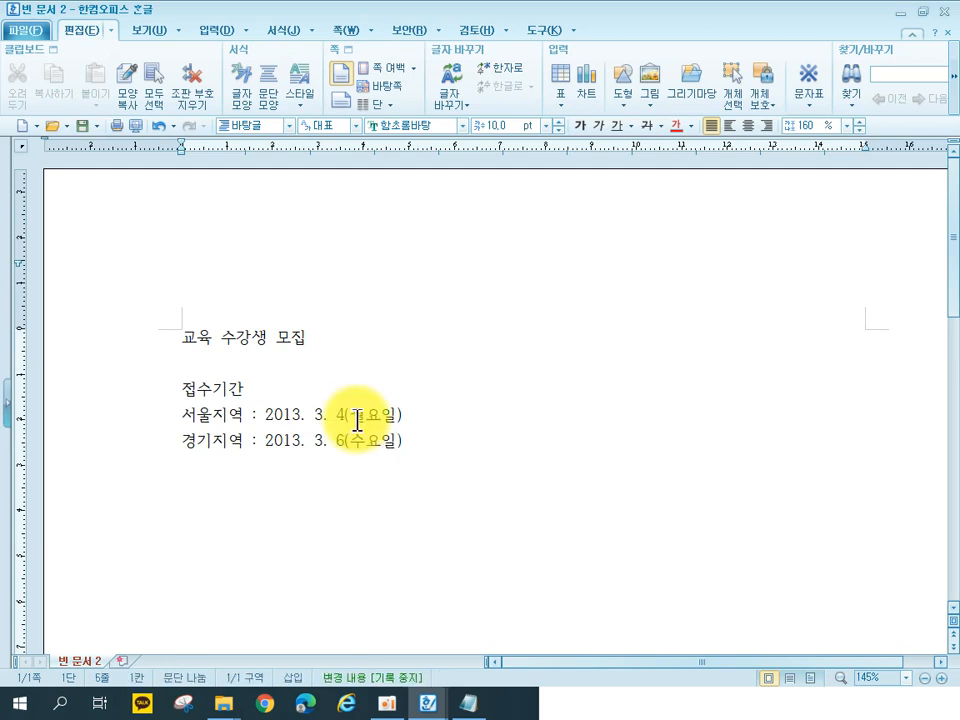
Step: Add the line 인천지역 : 2013. 3. 8(금요일) under the 경기지역 line
text(인)
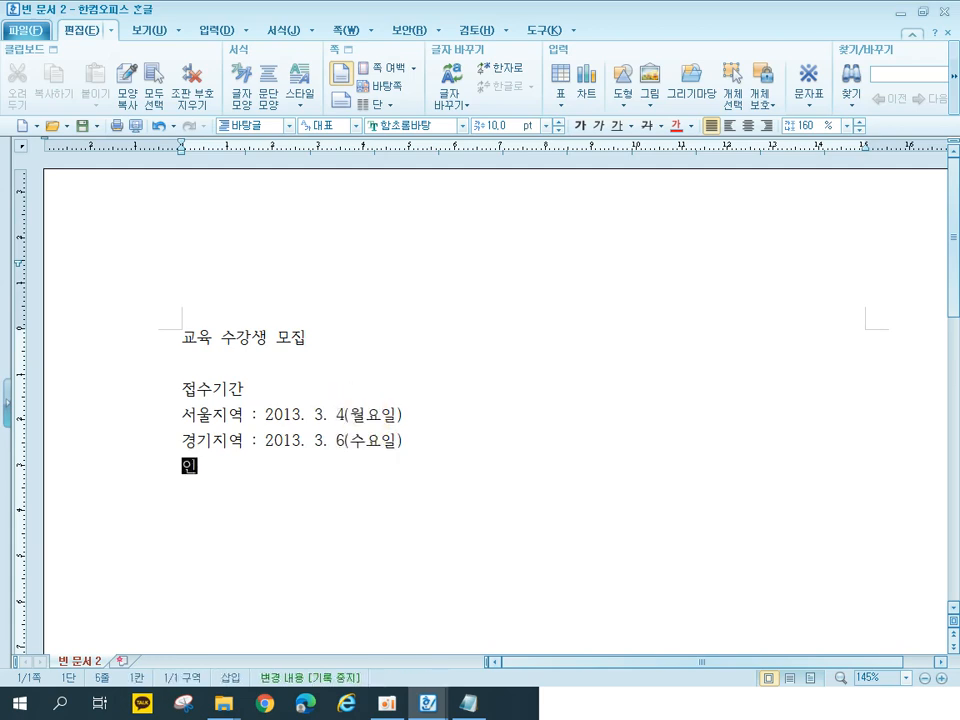
text(천지역 : 201)
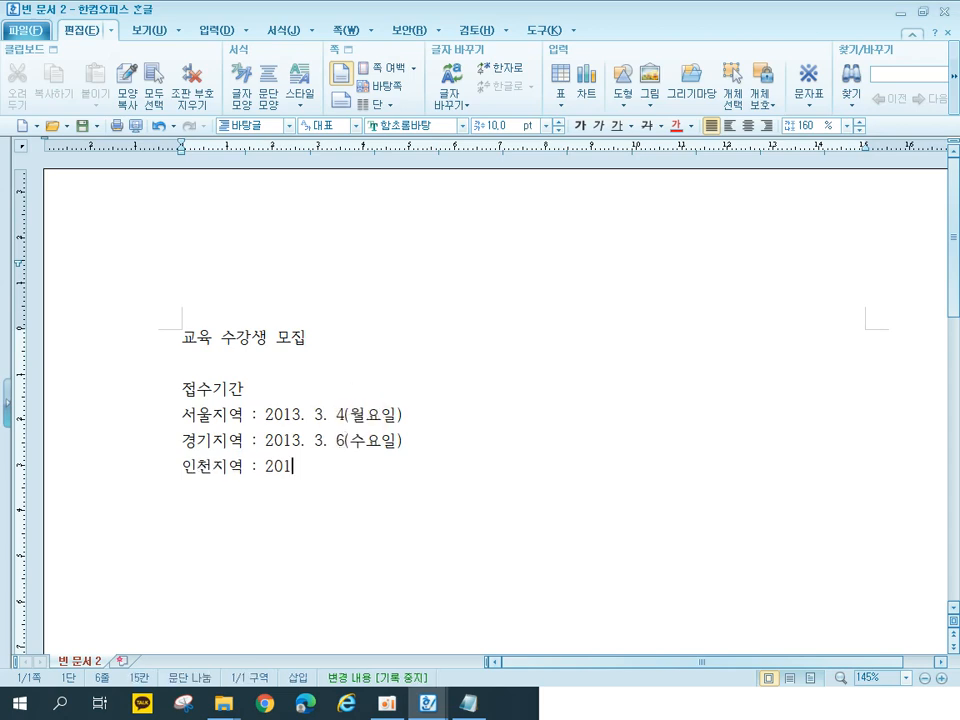
text(3. 3. 8)
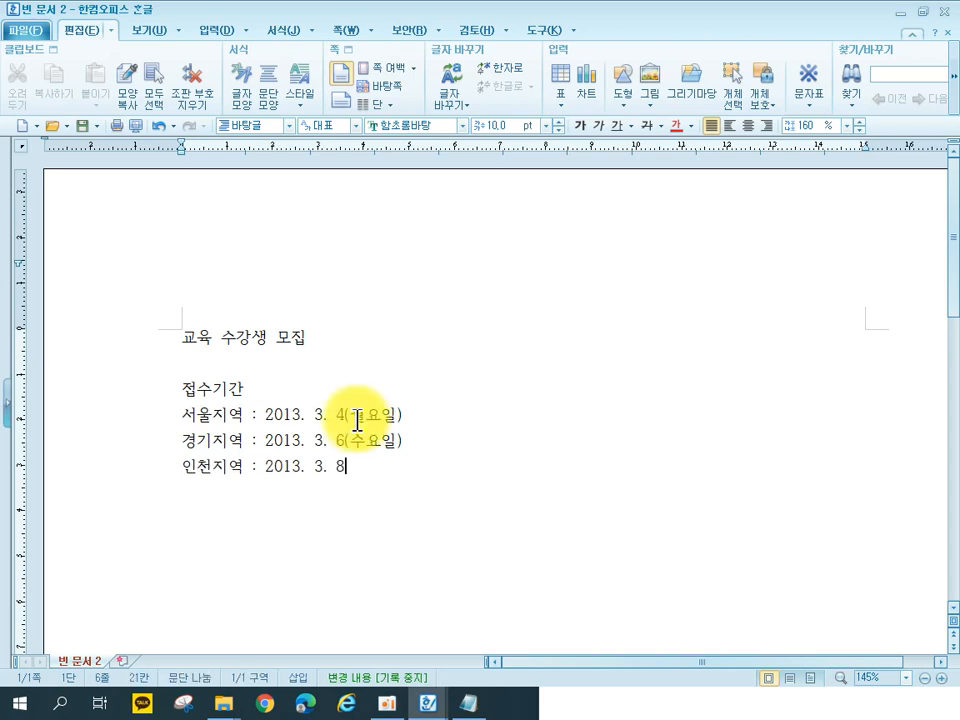
text((금요일))
key(Return)
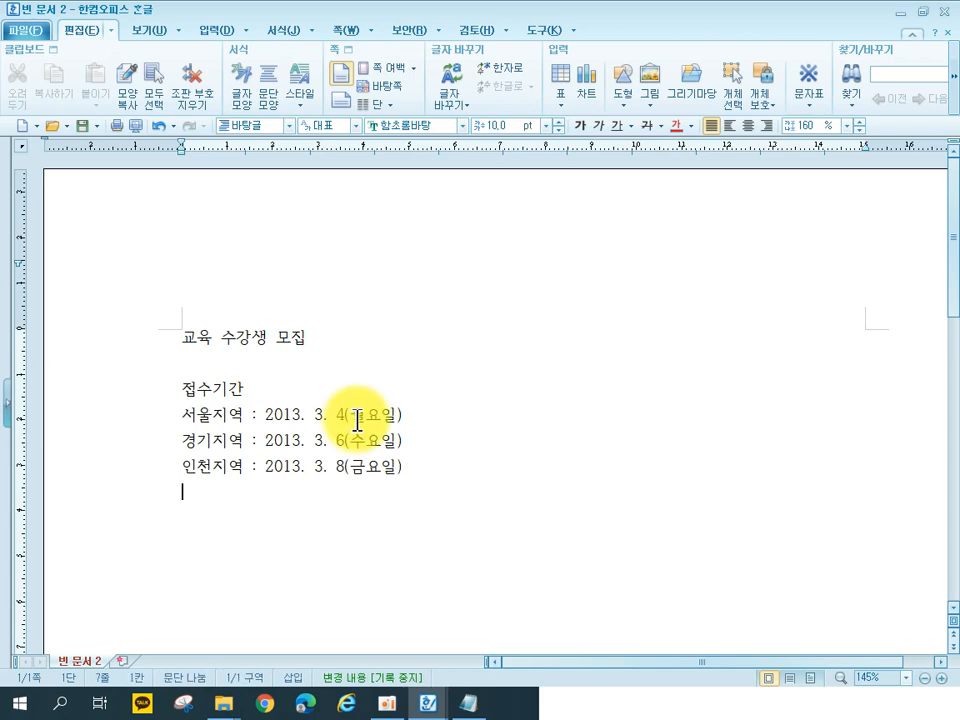
Step: Add the heading 교육일정 and below it the line 서울지역 : 2013. 3. 11(월요일)
text(교육일정)
key(Return)
text(성룩지역)
key(BackSpace)
key(BackSpace)
key(BackSpace)
key(BackSpace)
key(BackSpace)
key(BackSpace)
text(서울지)
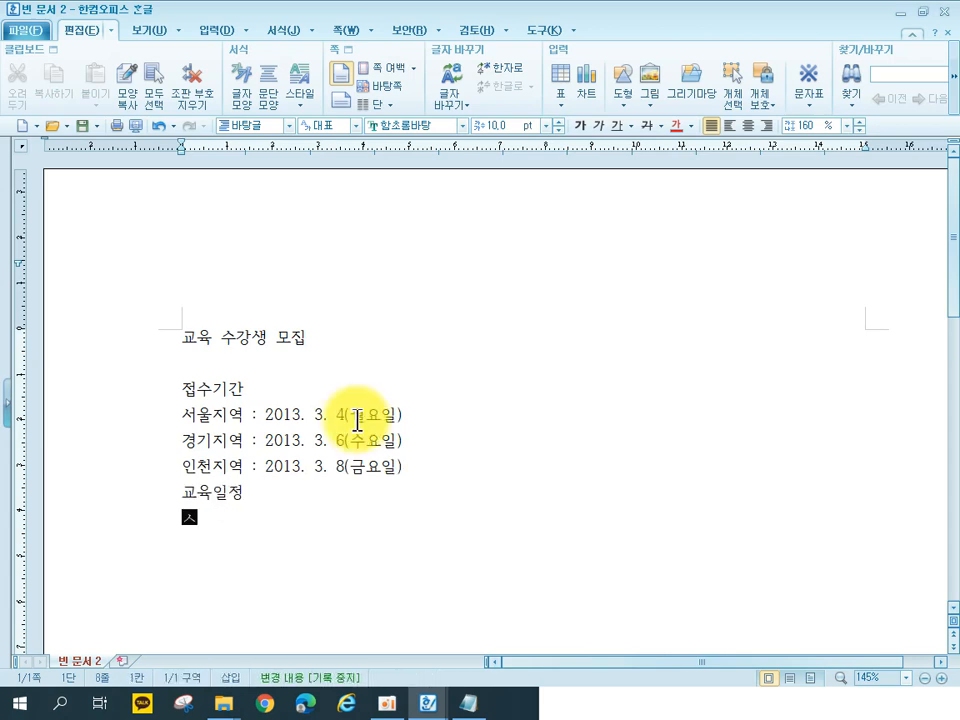
text(역 : )
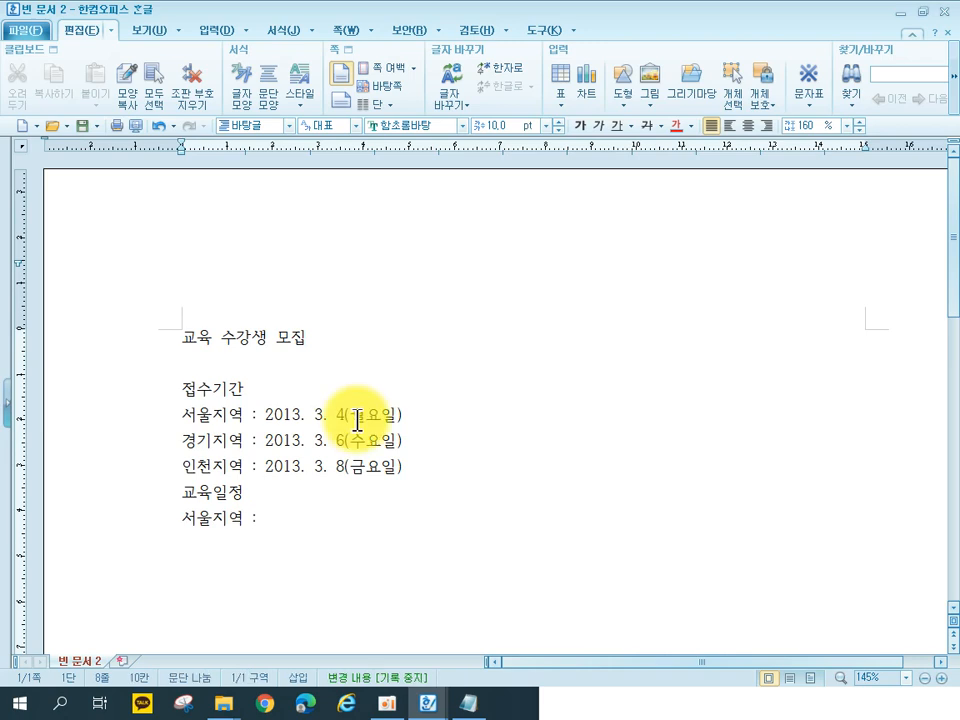
text(2013. )
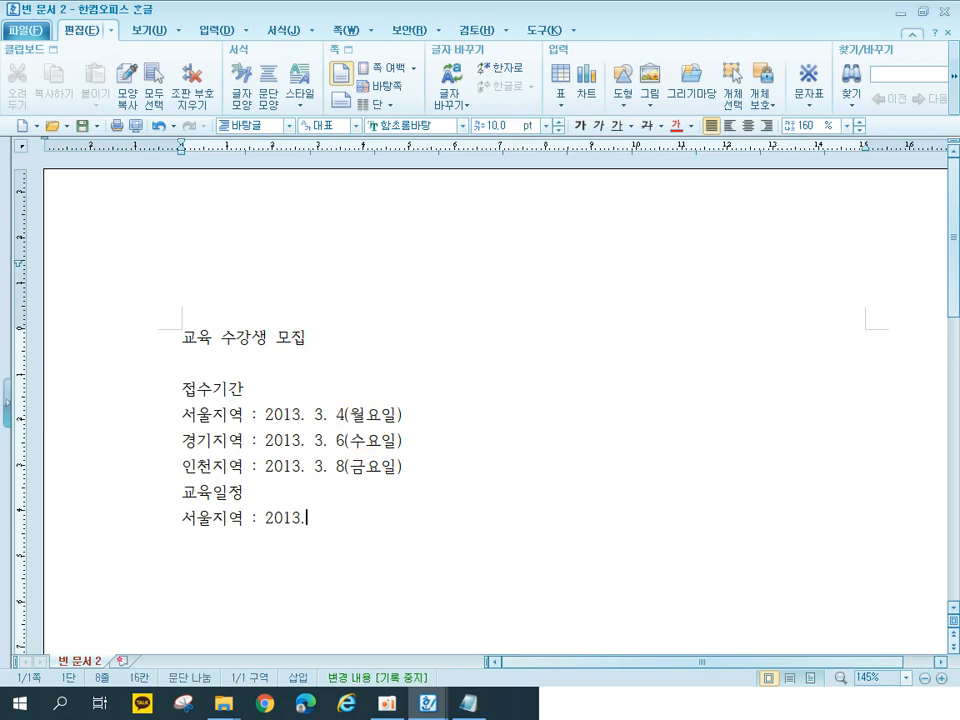
text(3. 11(월)
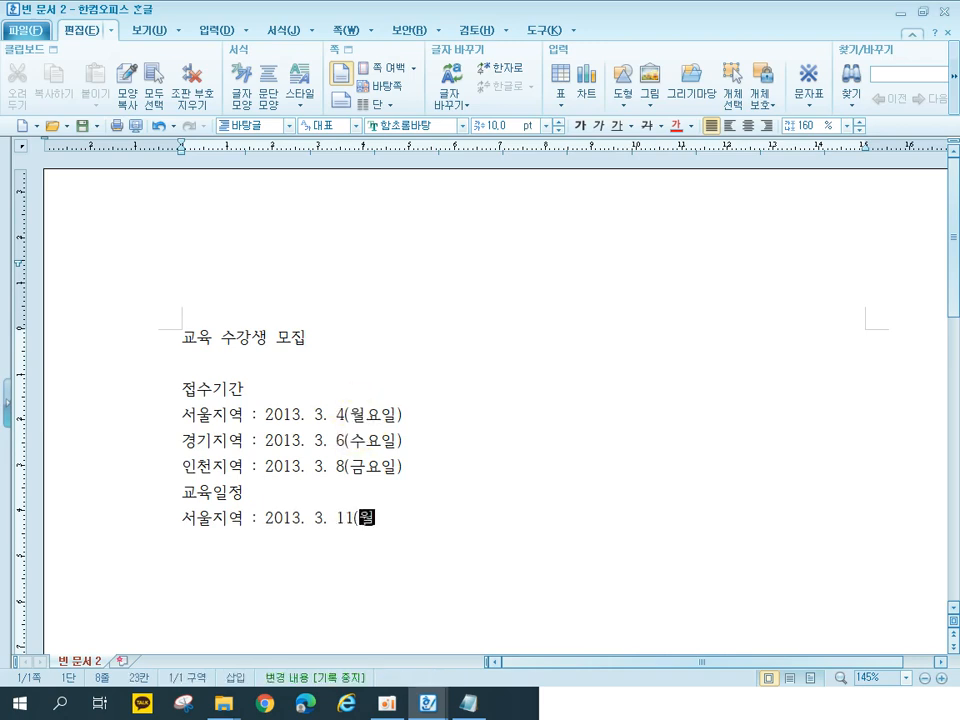
text(요이ㄹ))
key(Return)
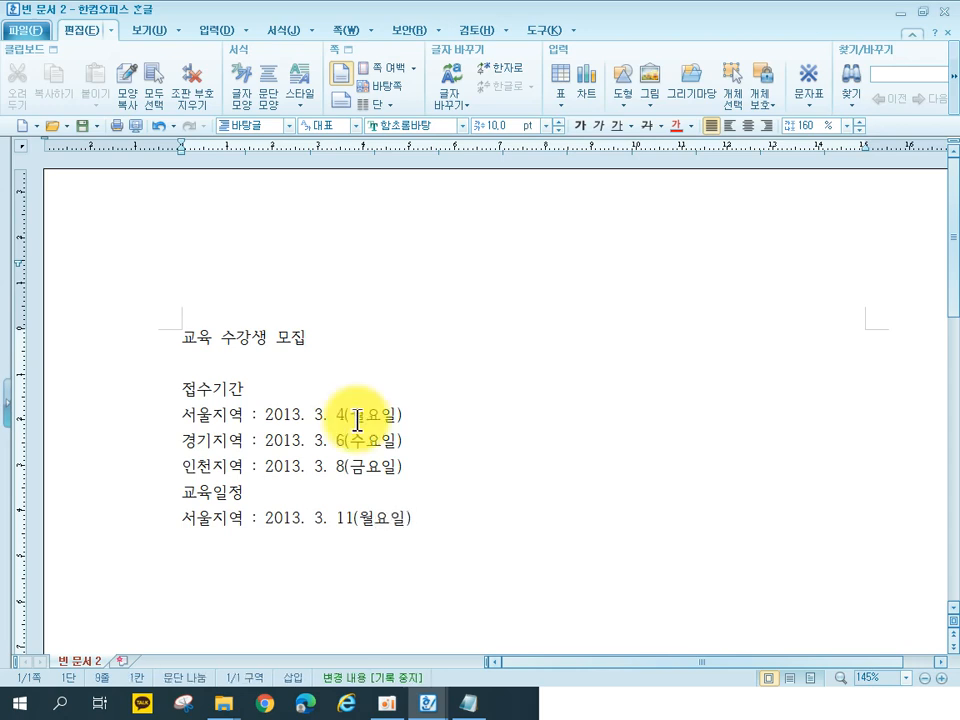
Step: Add the line 경기지역 : 2013. 3. 12(화요일) under the 서울지역 line of 교육일정
text(경기지역 : )
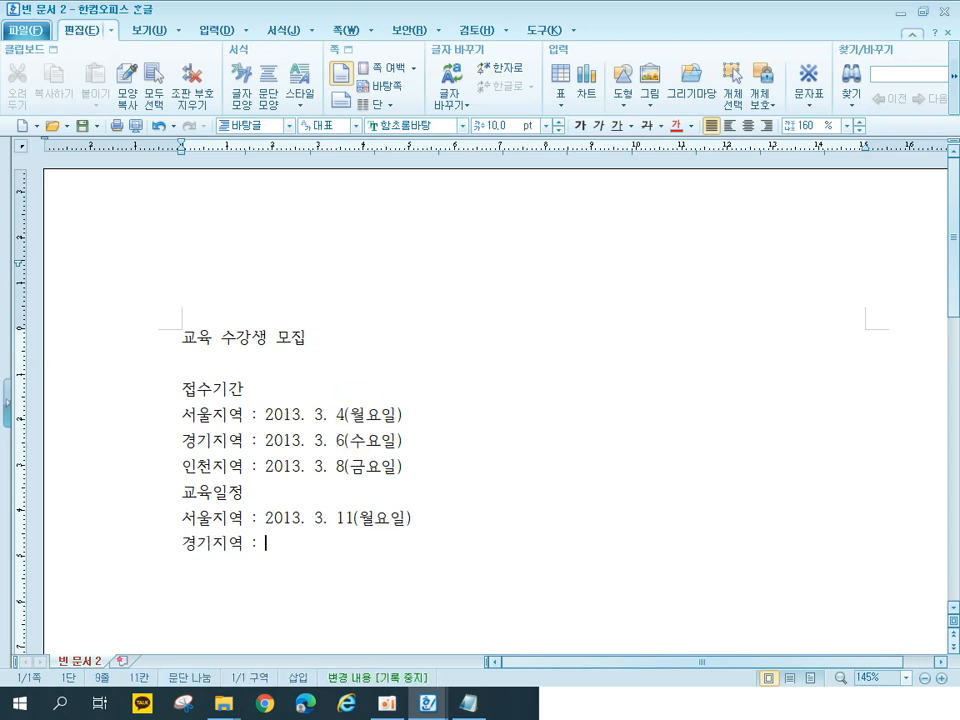
text(2013. 3. 12()
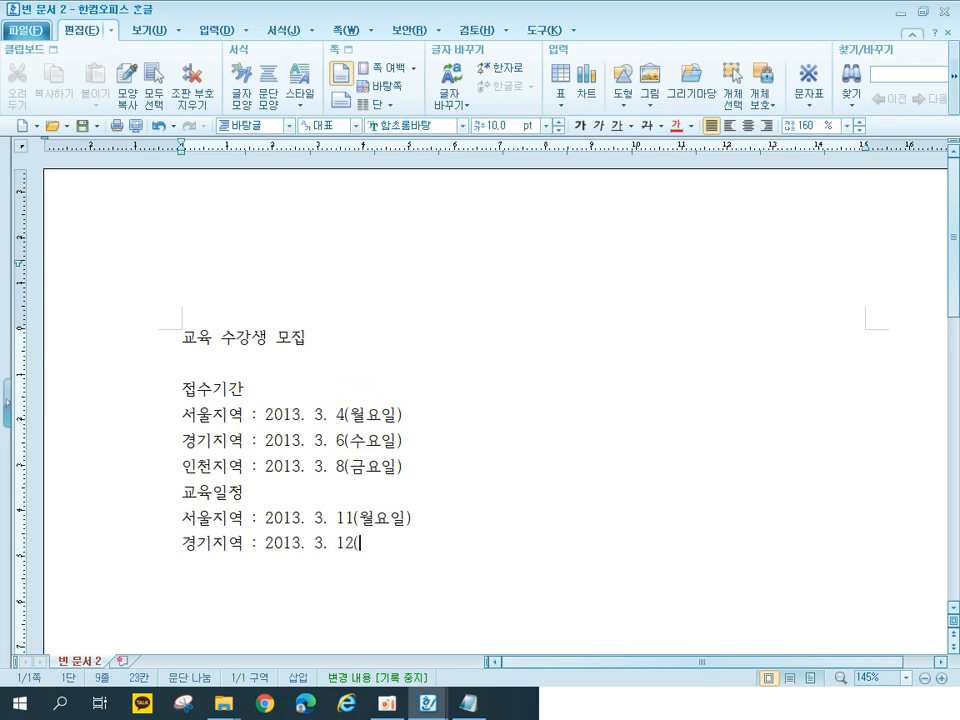
text(화요일))
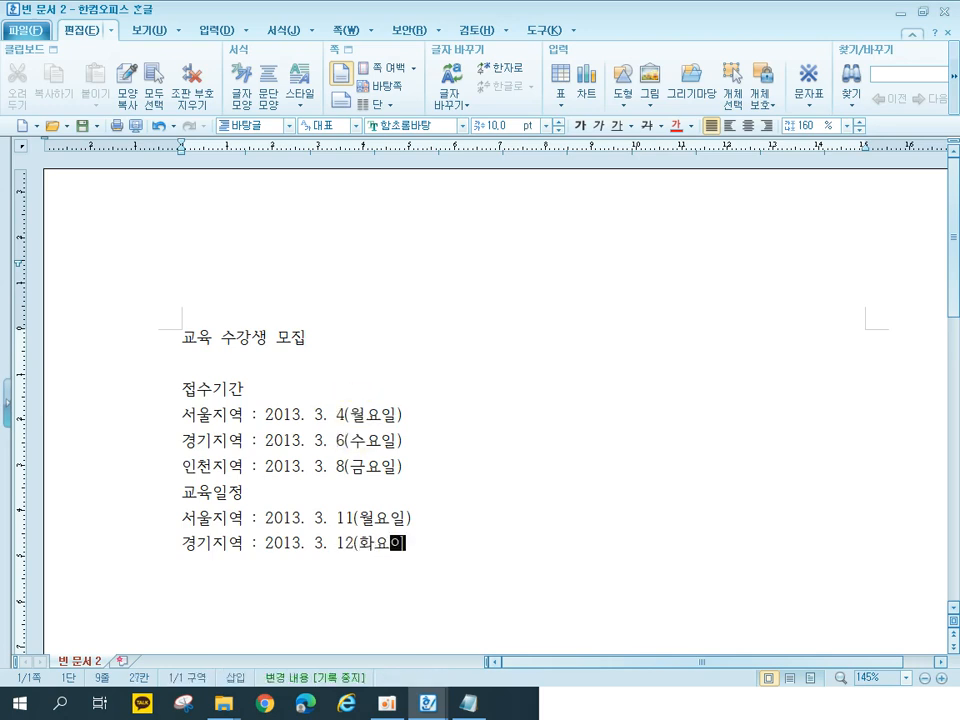
key(Return)
Step: Add the line 인천지역 : 2013. 3. 13(수요일) as the last line of 교육일정
text(인천)
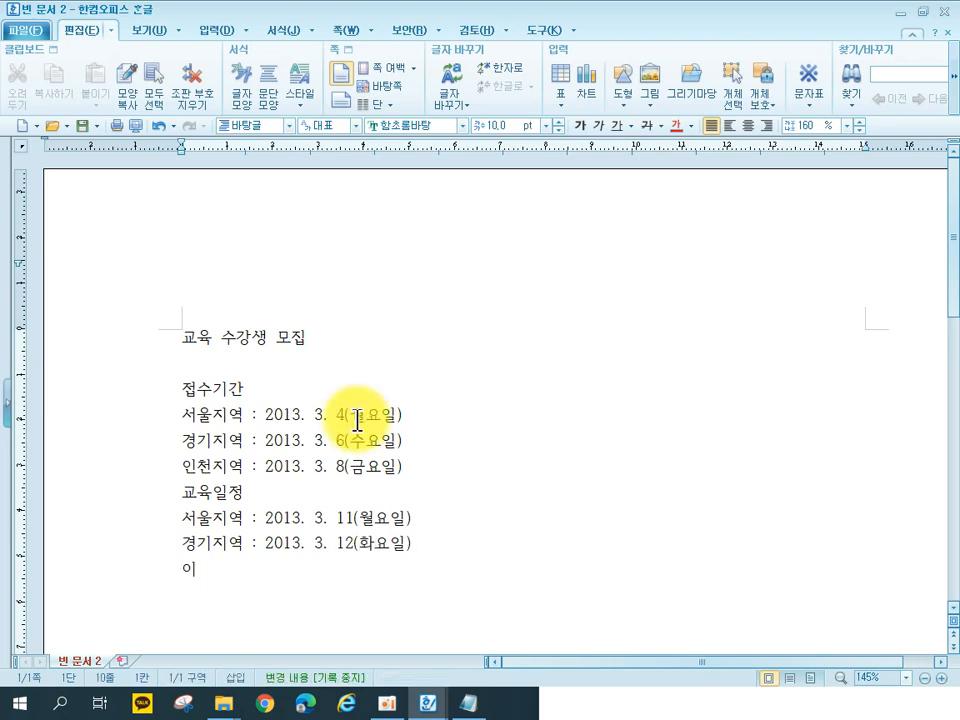
text(지역 : 201)
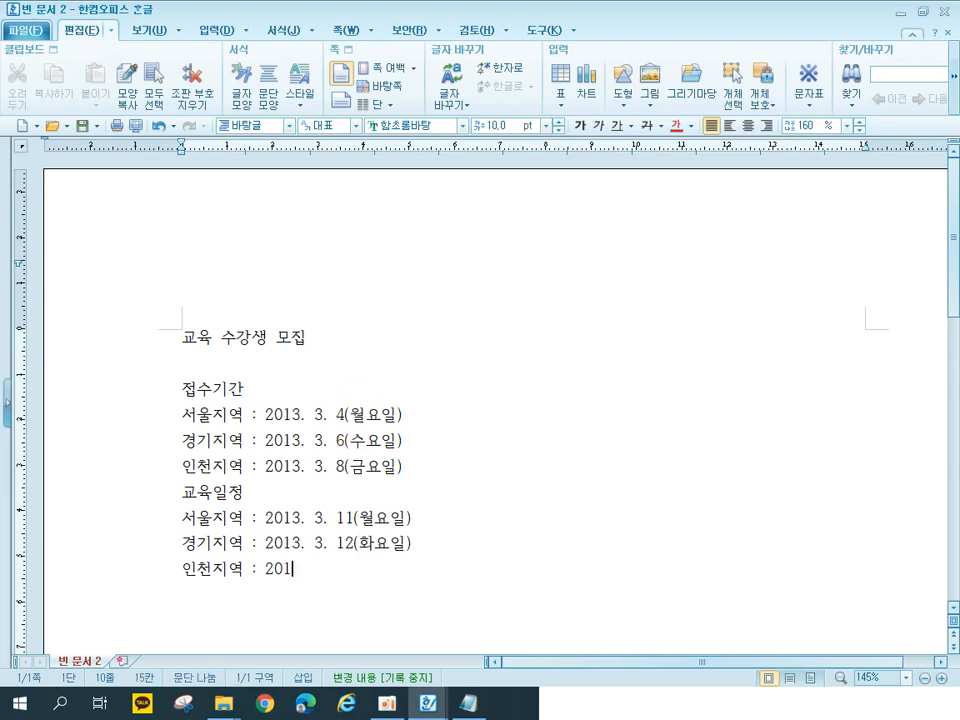
text(3. 3. 13(수요일)
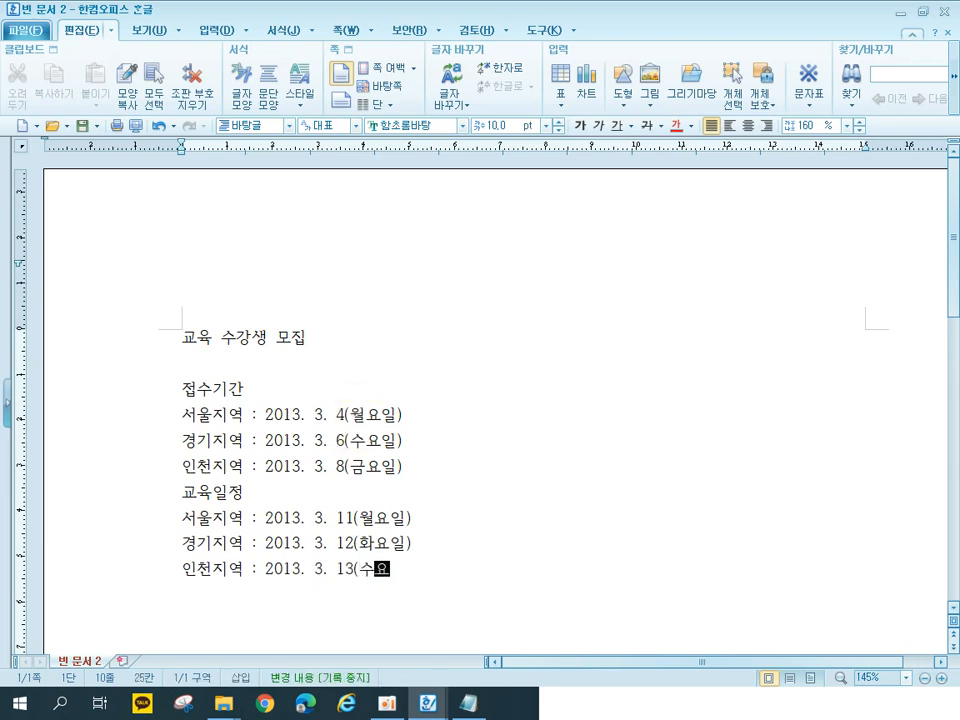
text())
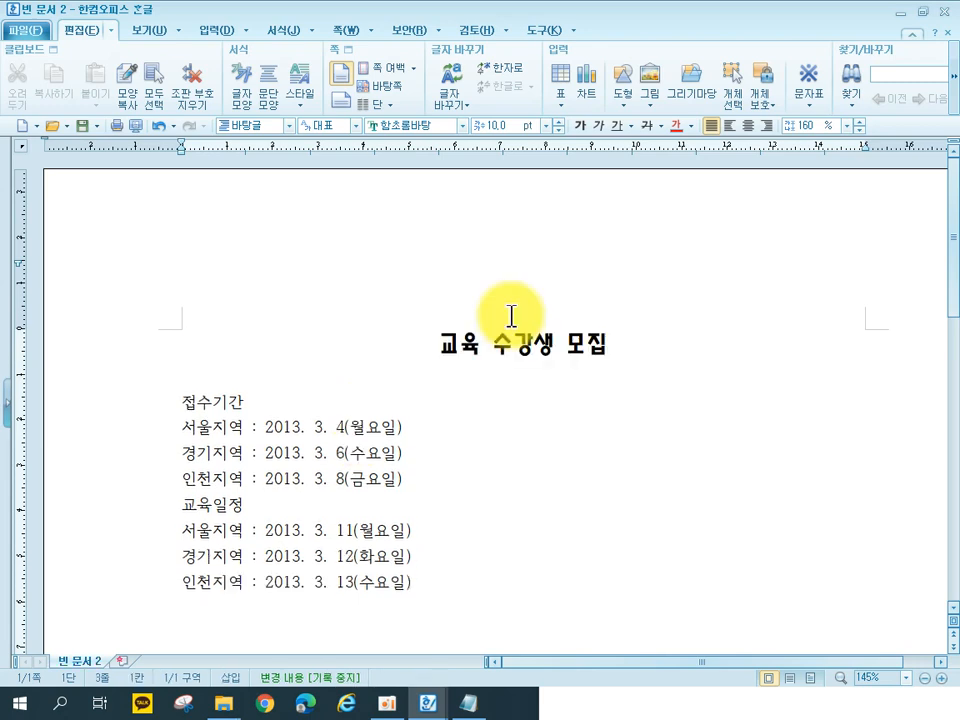
drag(137, 405, 127, 596)
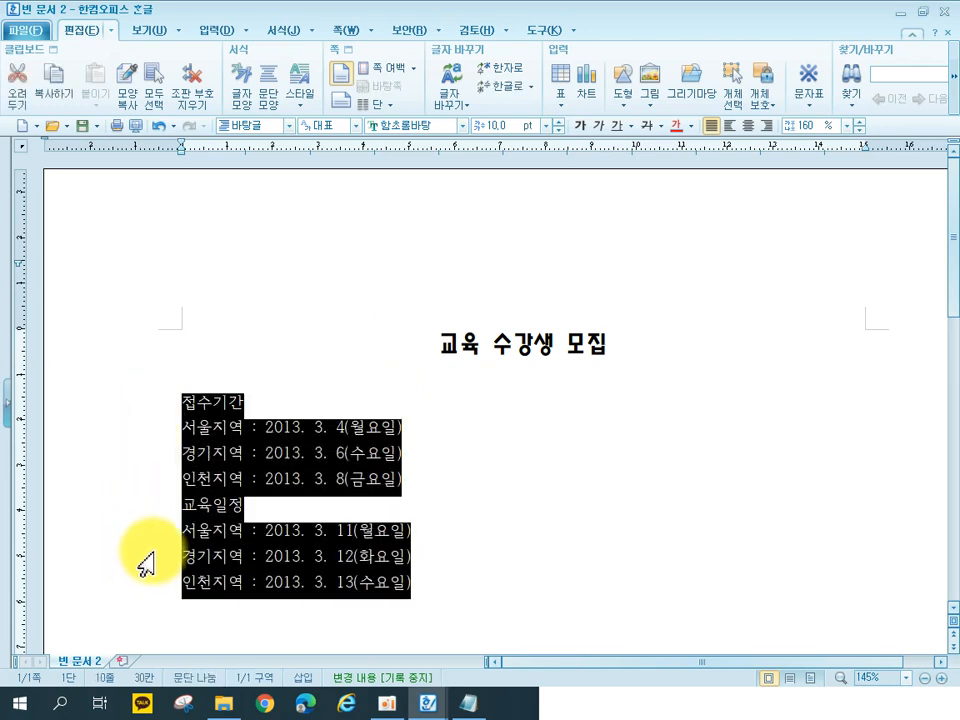
click(292, 42)
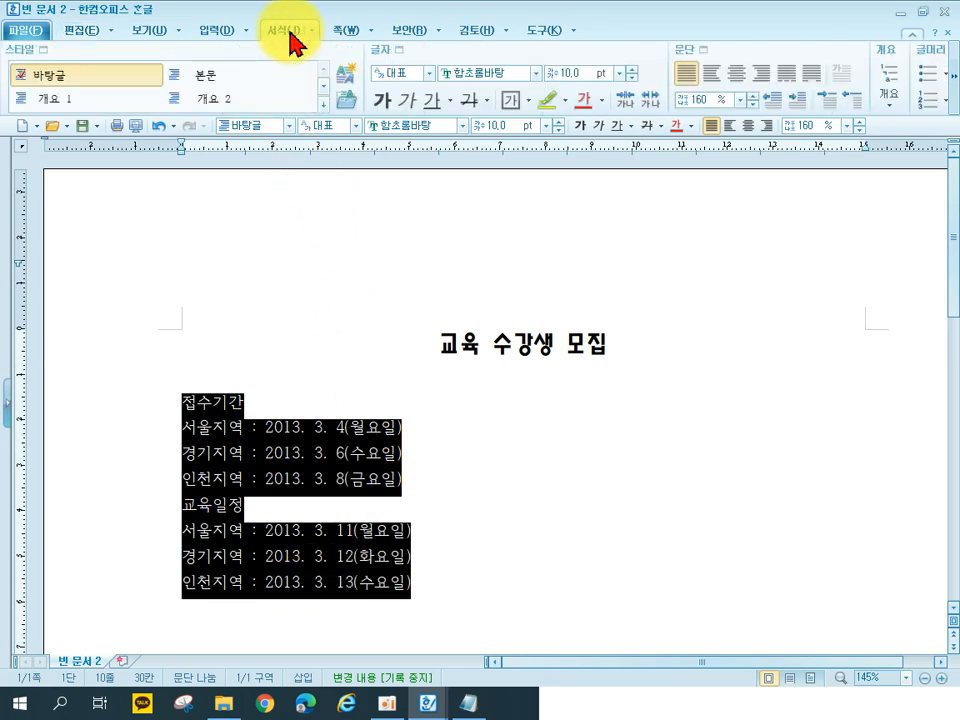
click(952, 106)
click(952, 106)
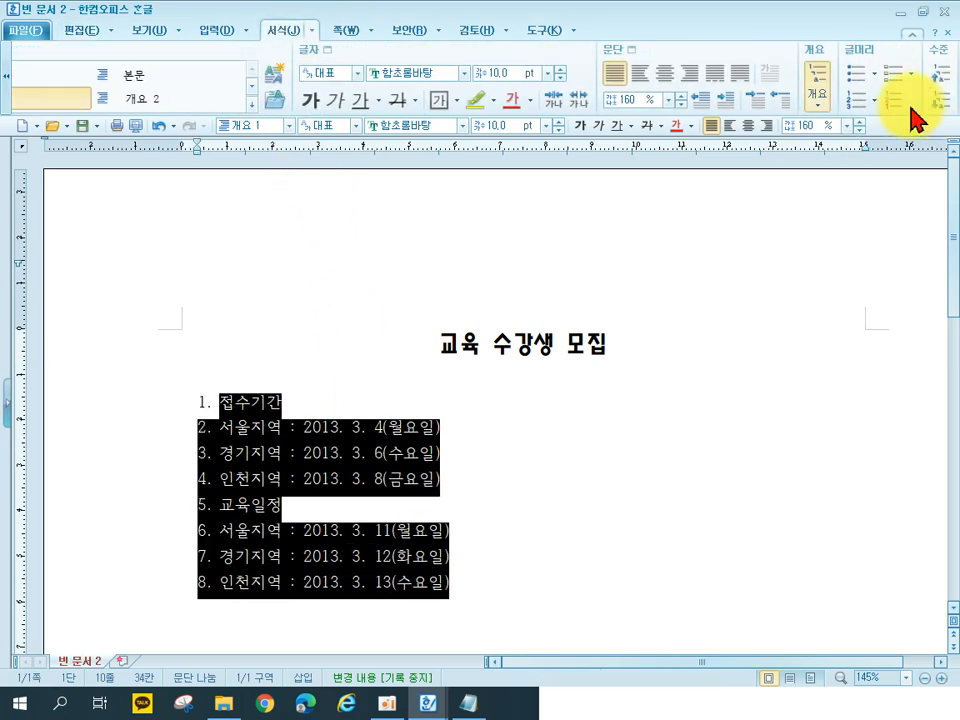
key(ctrl+z)
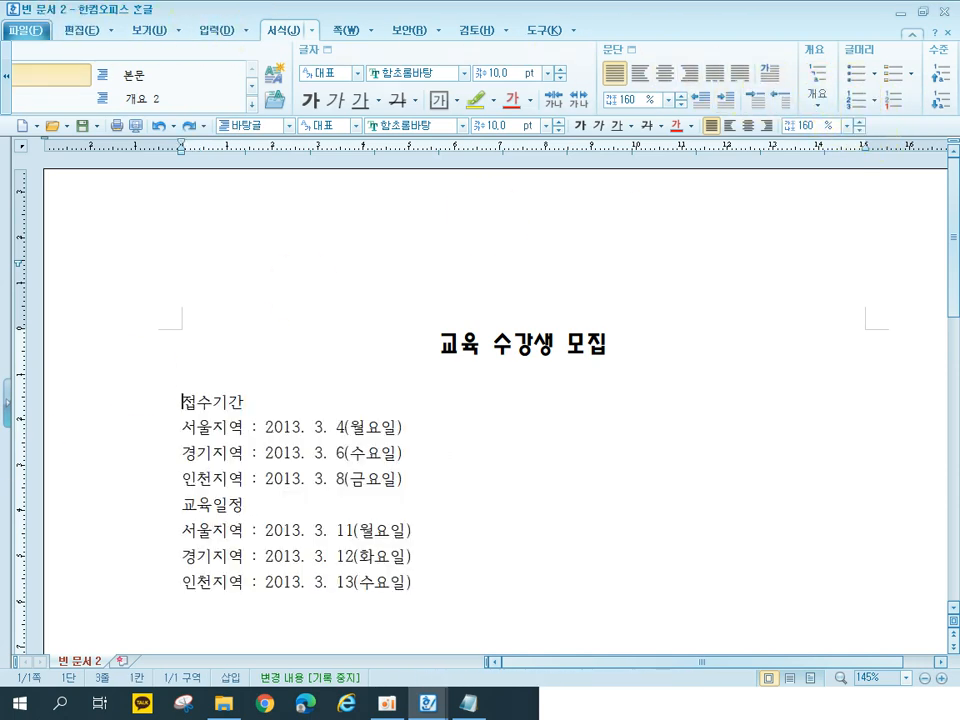
Step: Apply the 1. / 가. / 1) / 가) paragraph numbering to all lines from 접수기간 to the last 인천지역 line
drag(124, 413, 100, 578)
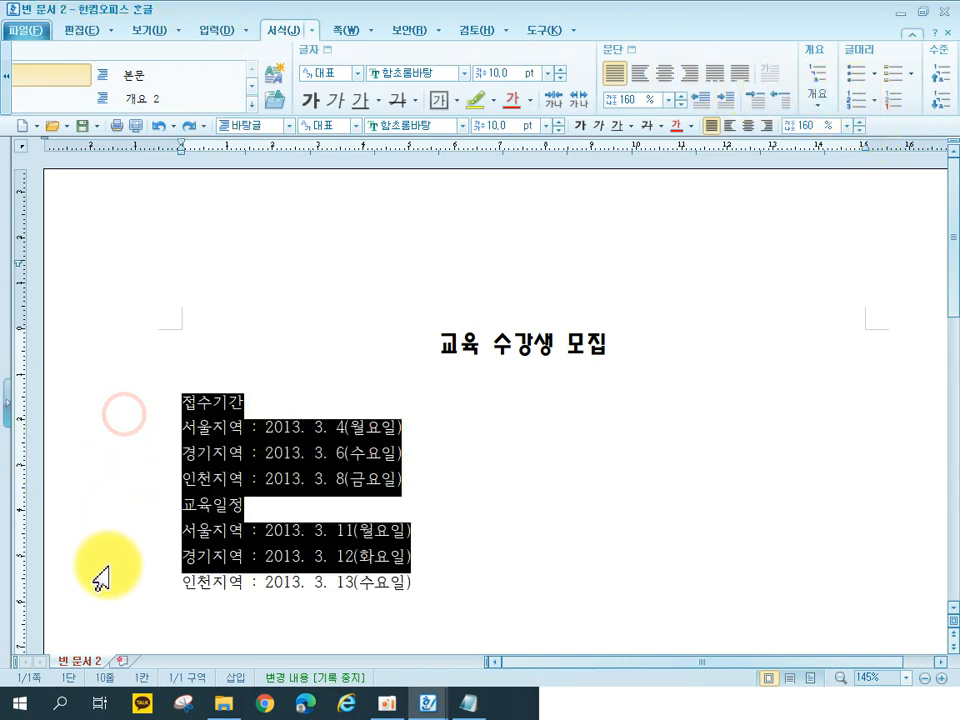
click(876, 116)
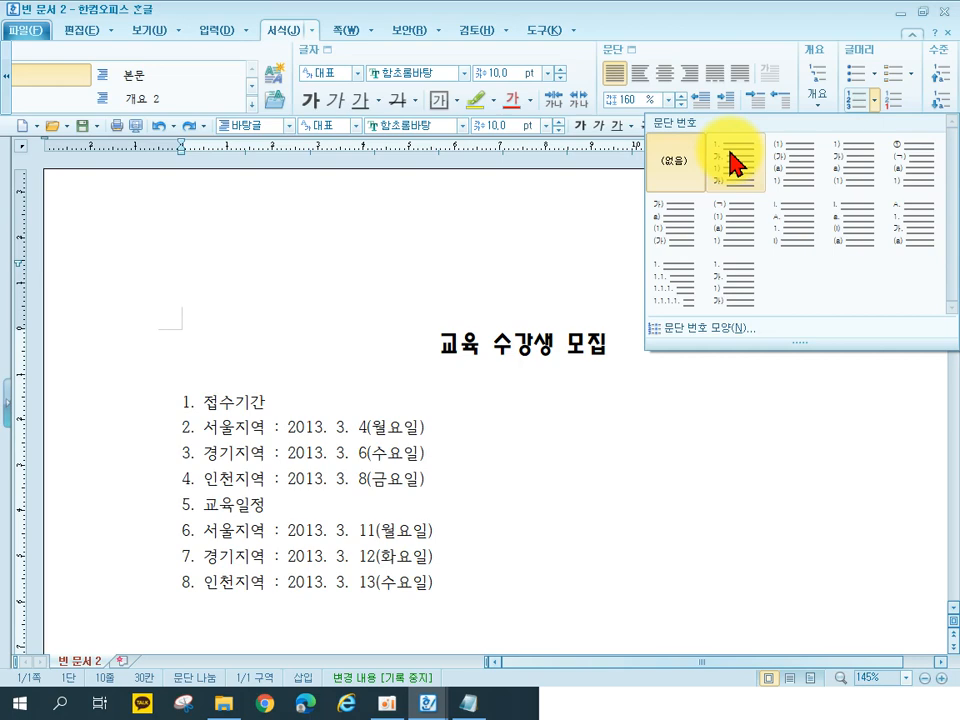
click(737, 160)
click(454, 508)
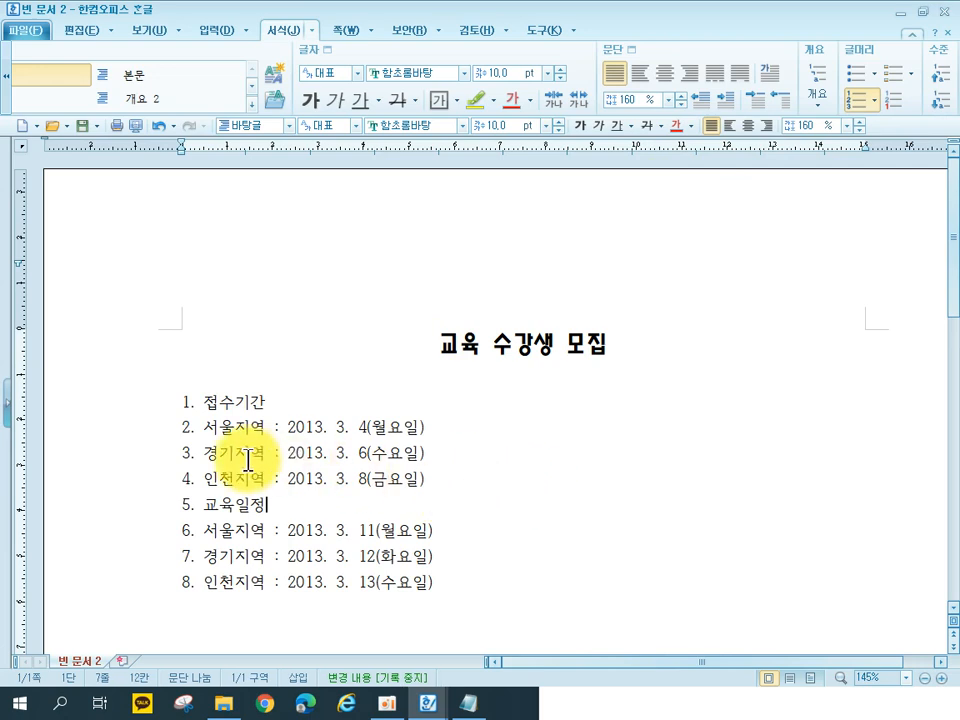
Step: Lower the numbering of the three region lines under 접수기간 by one level
drag(135, 435, 135, 483)
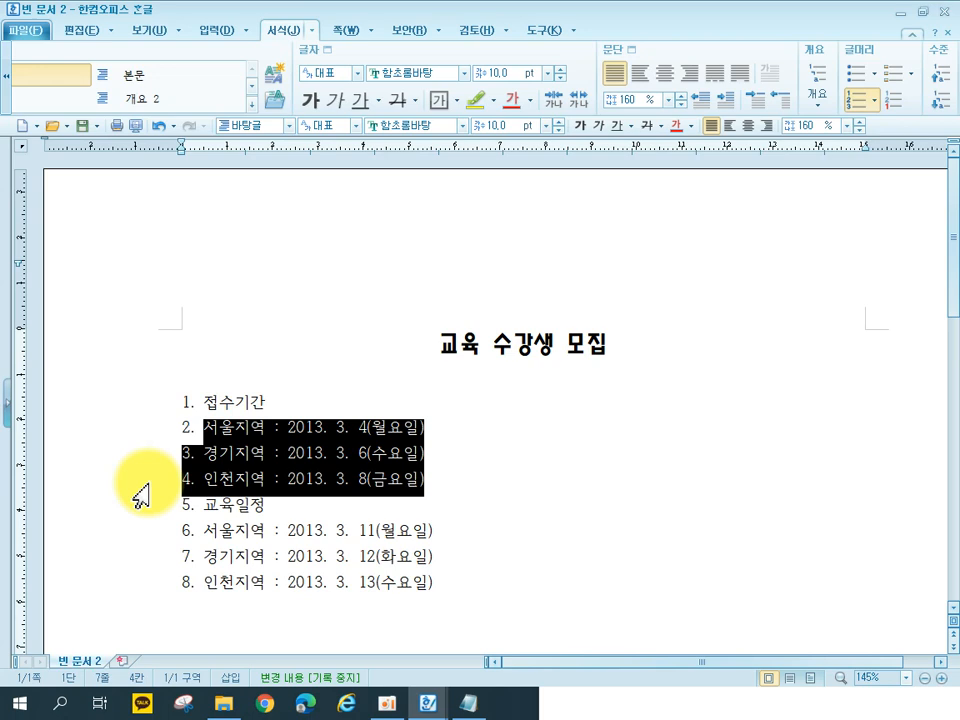
click(933, 99)
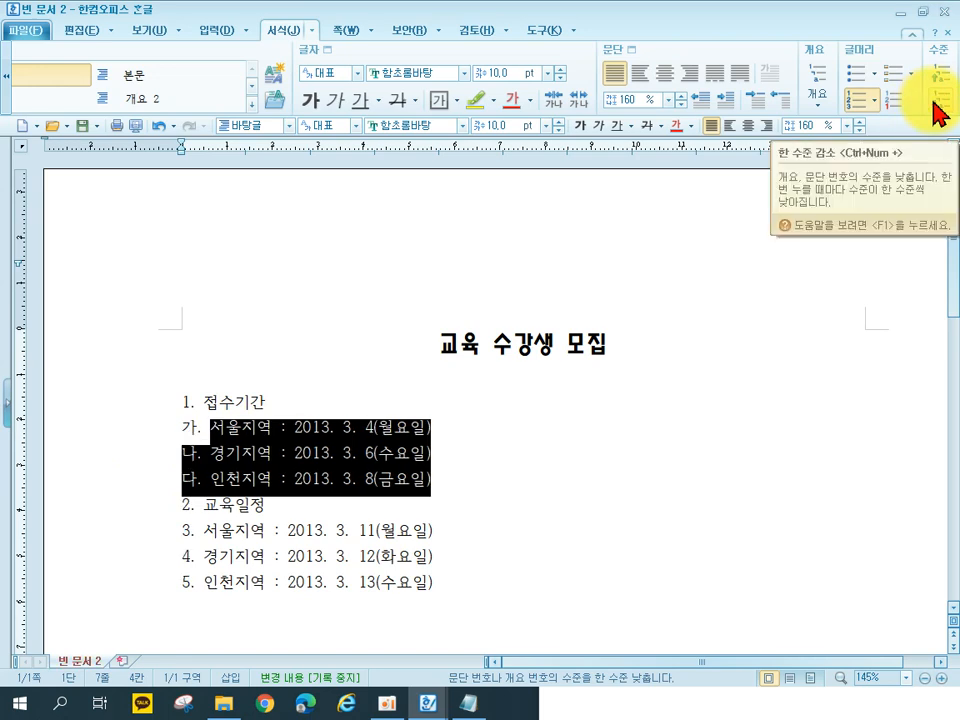
click(878, 104)
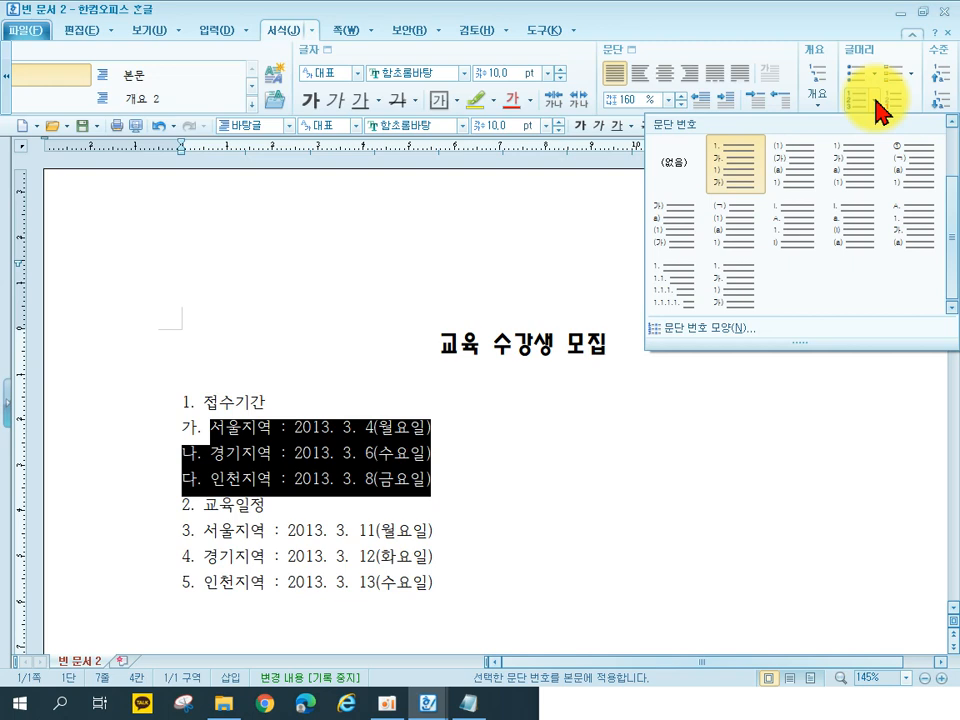
Step: Set the left paragraph margin of the three region lines under 접수기간 to 15 pt
click(315, 42)
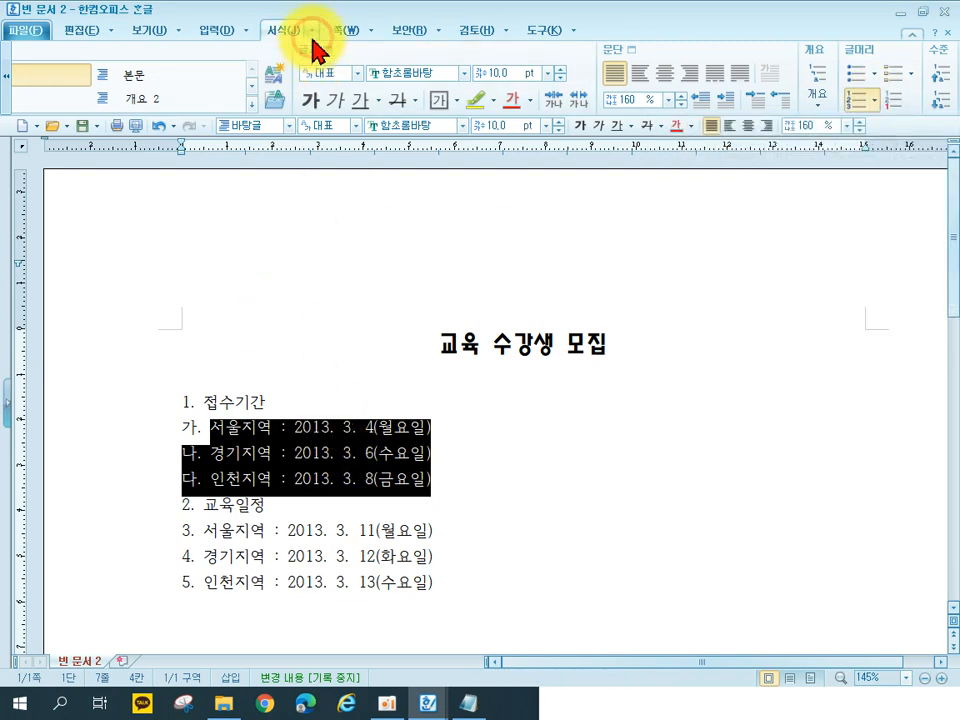
click(312, 38)
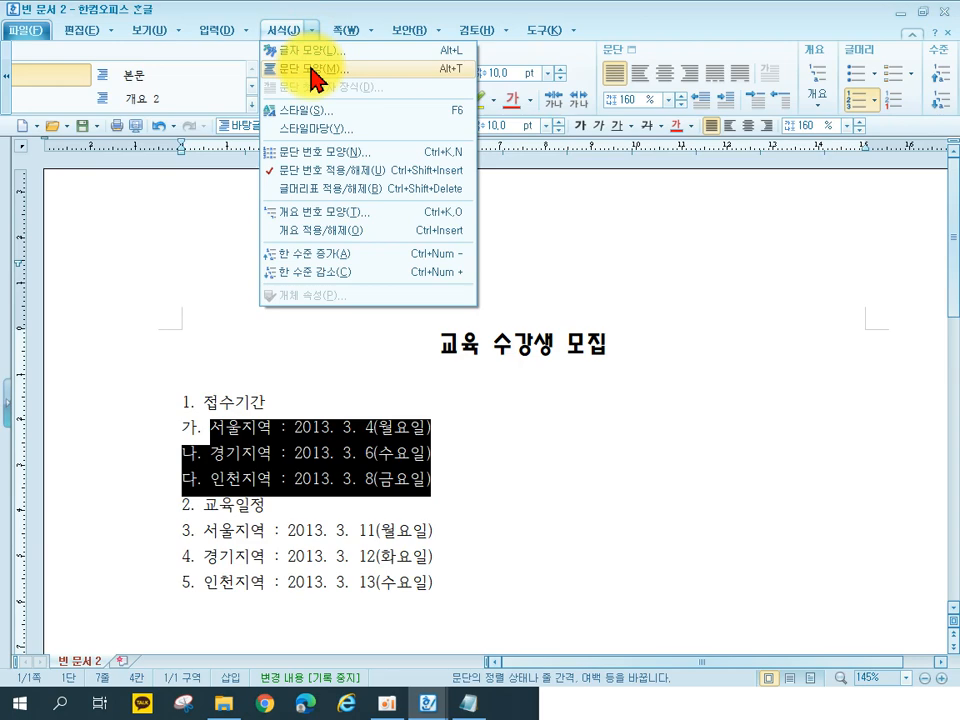
click(312, 69)
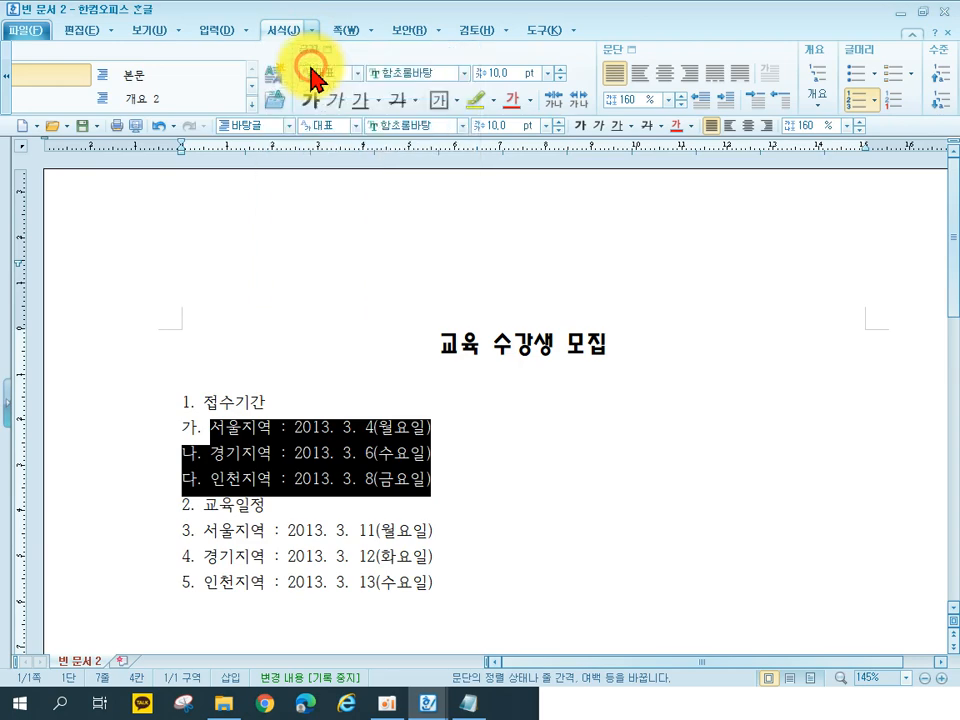
click(367, 257)
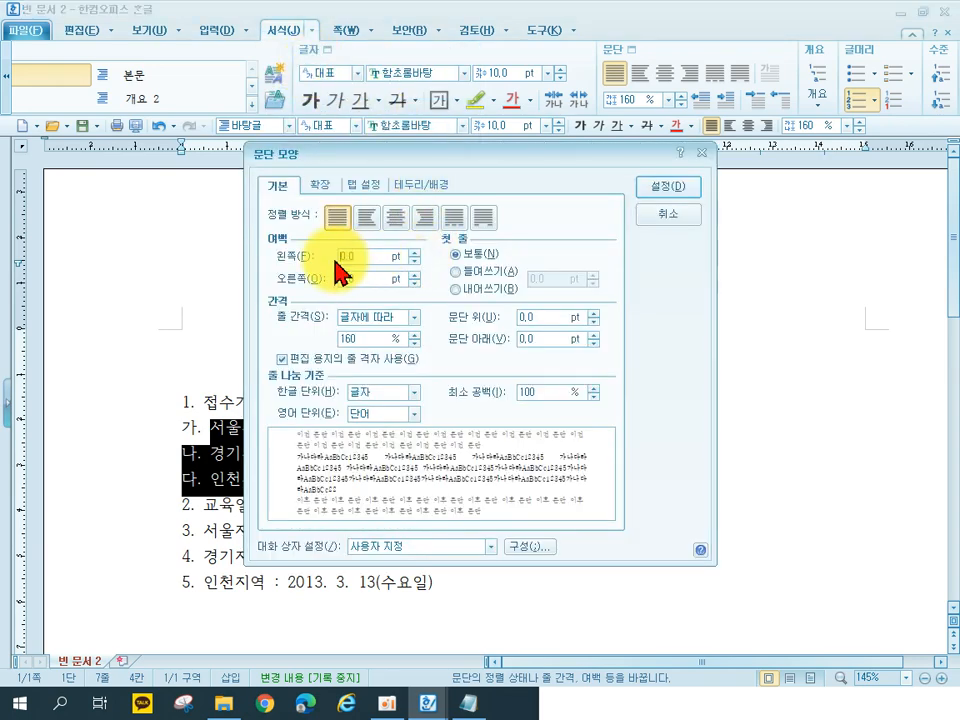
text(15)
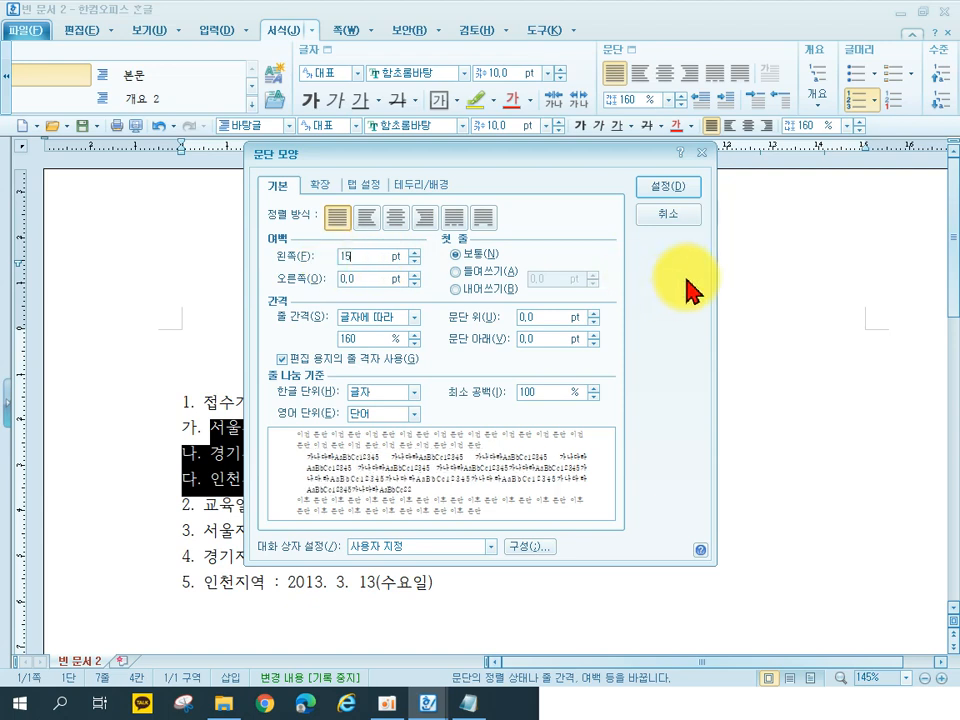
click(675, 187)
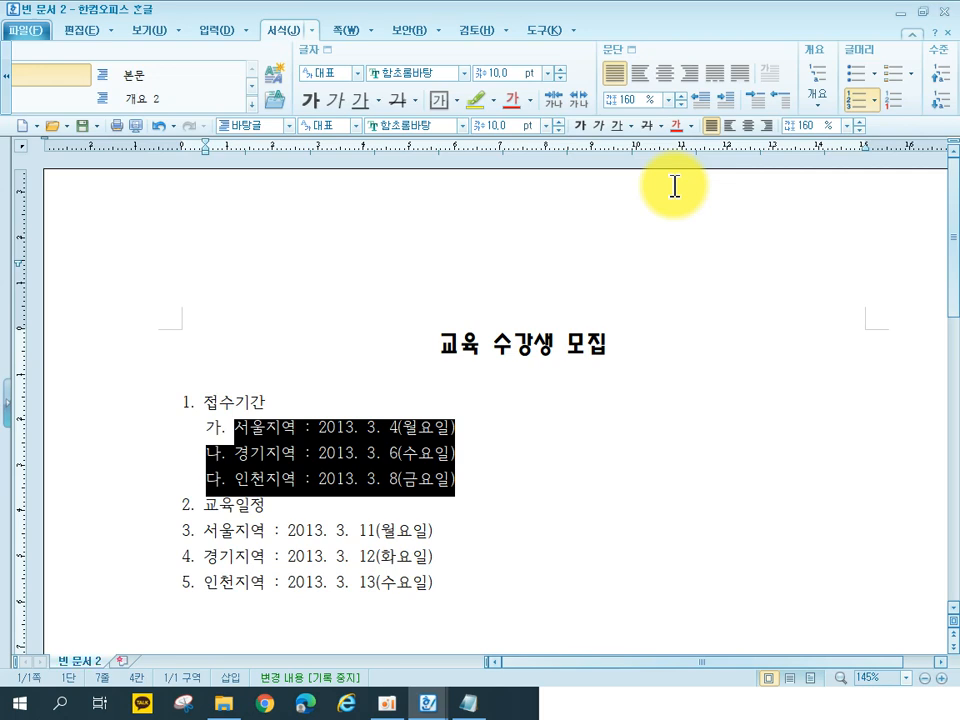
Step: Lower the numbering of the three region lines under 교육일정 by one level
click(120, 541)
drag(125, 545, 111, 598)
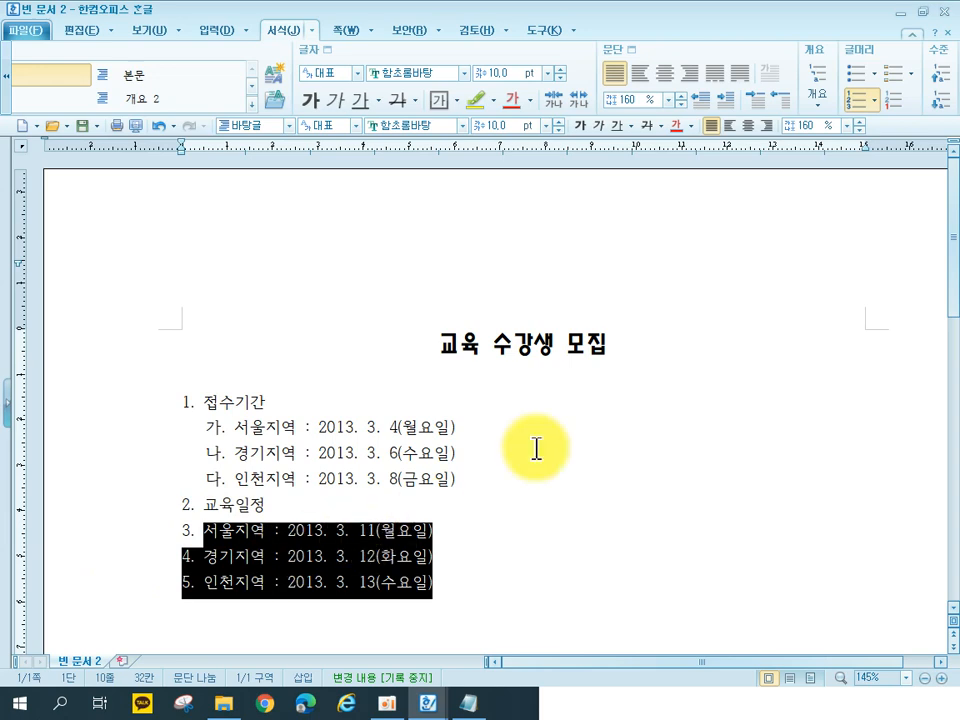
click(936, 98)
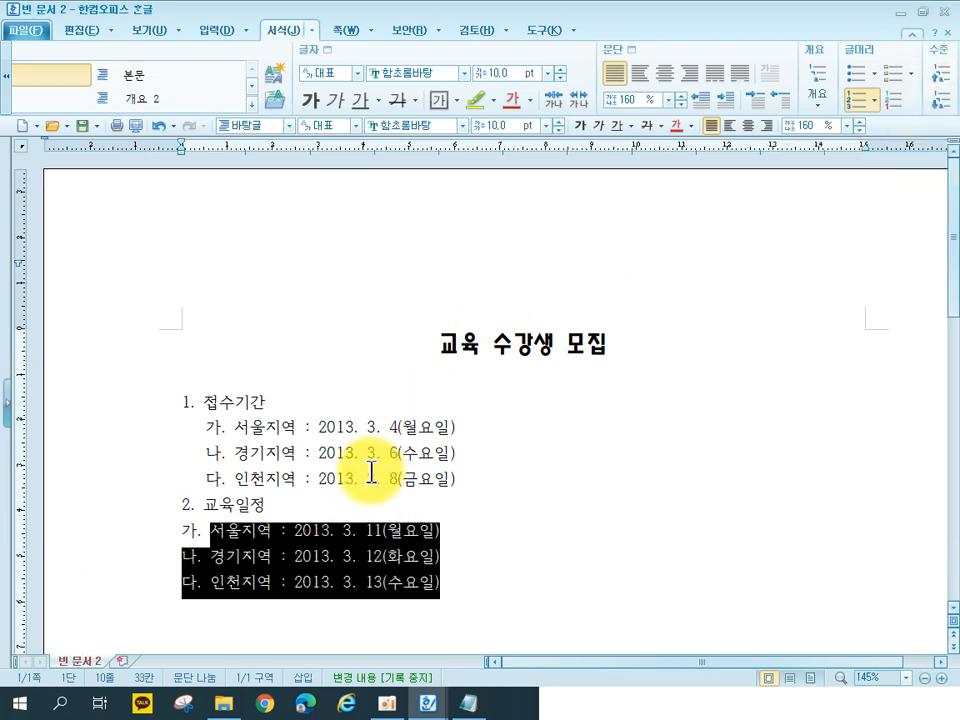
Step: Set the left paragraph margin of the three region lines under 교육일정 to 15 pt
click(313, 29)
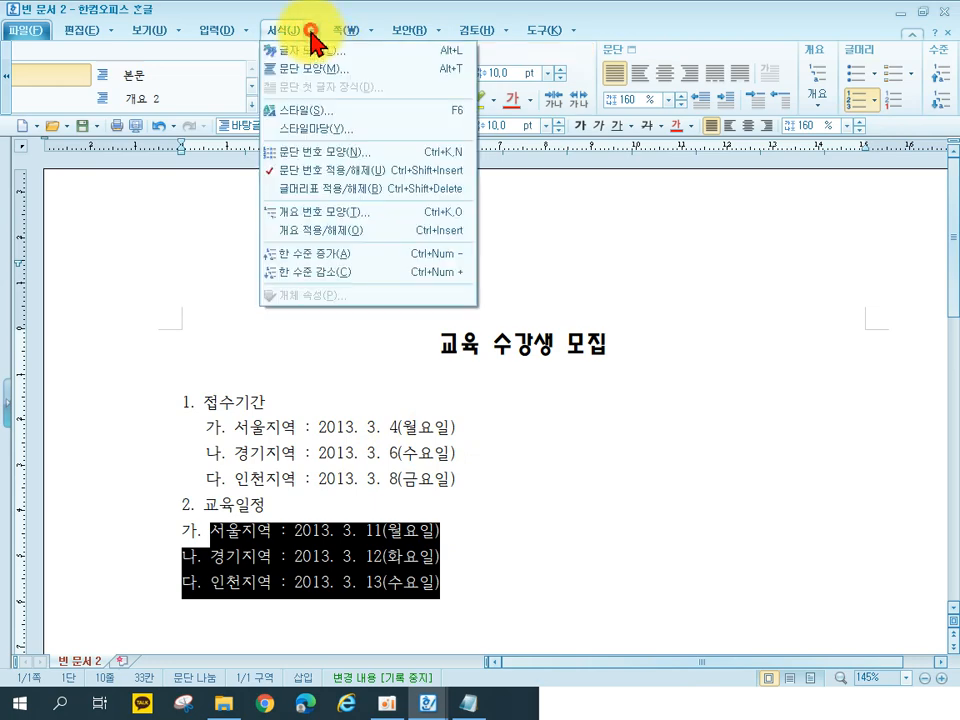
click(274, 63)
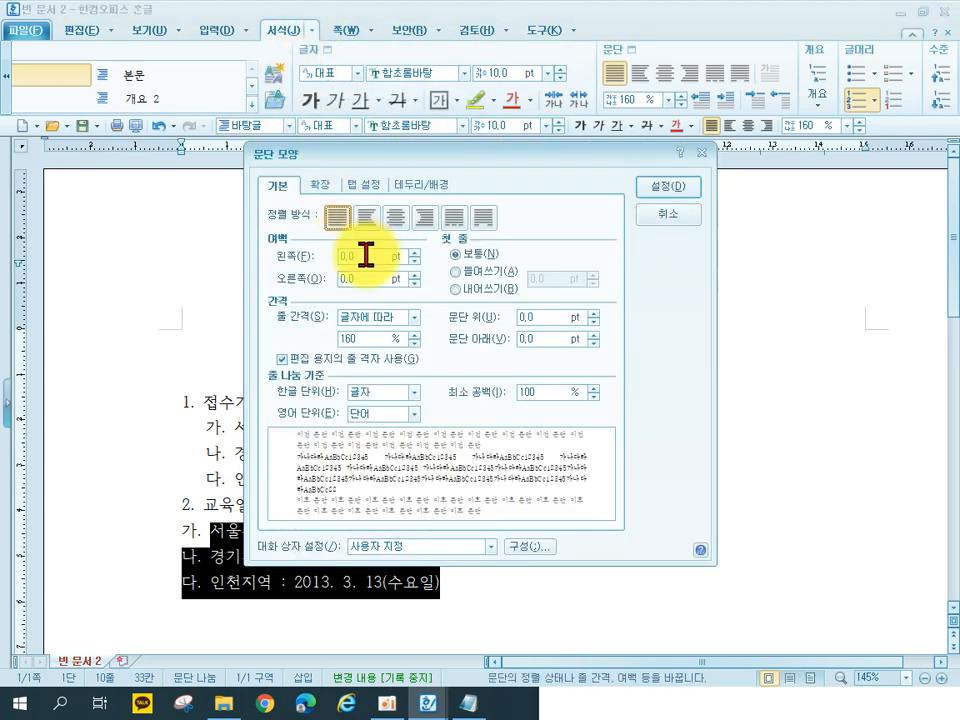
double_click(340, 256)
text(15)
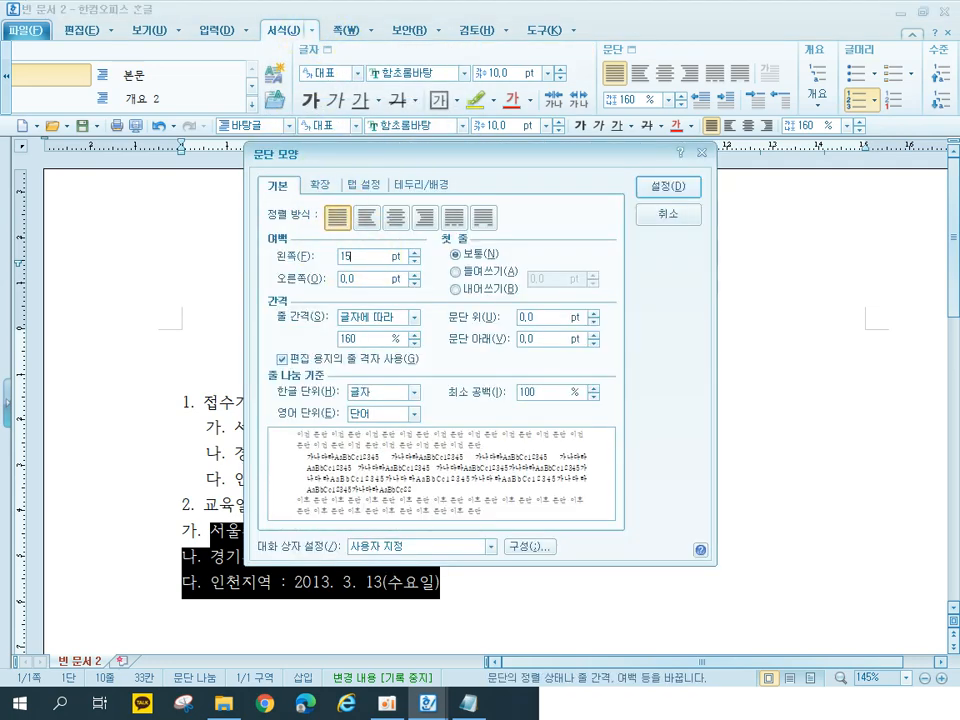
click(688, 190)
click(761, 452)
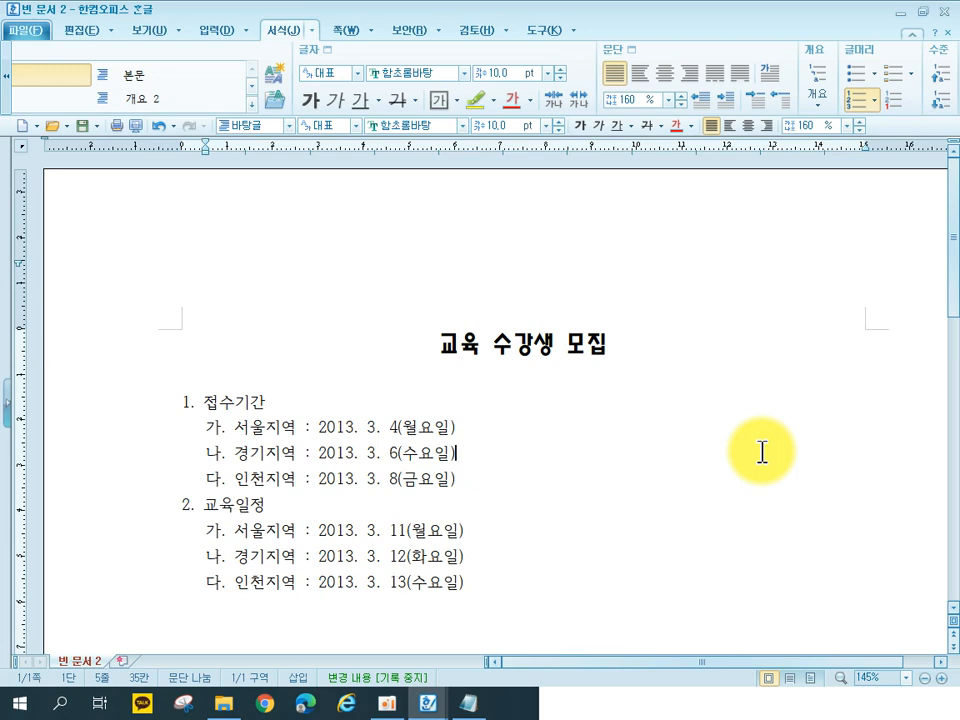
Step: Check the paragraph shape settings of the three region lines under 교육일정
click(155, 539)
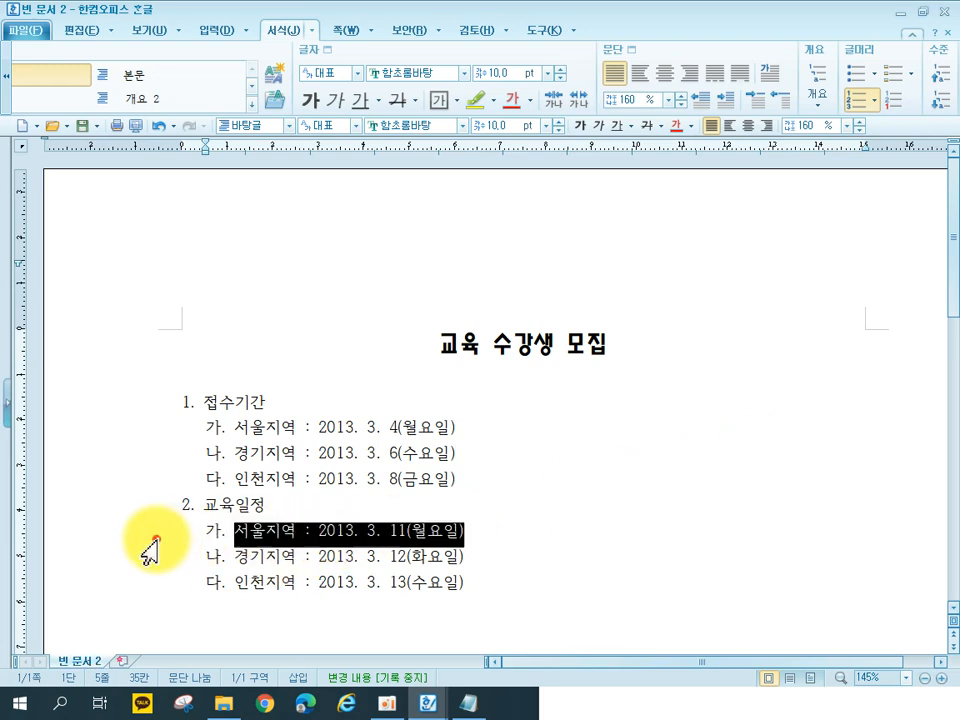
drag(155, 539, 150, 611)
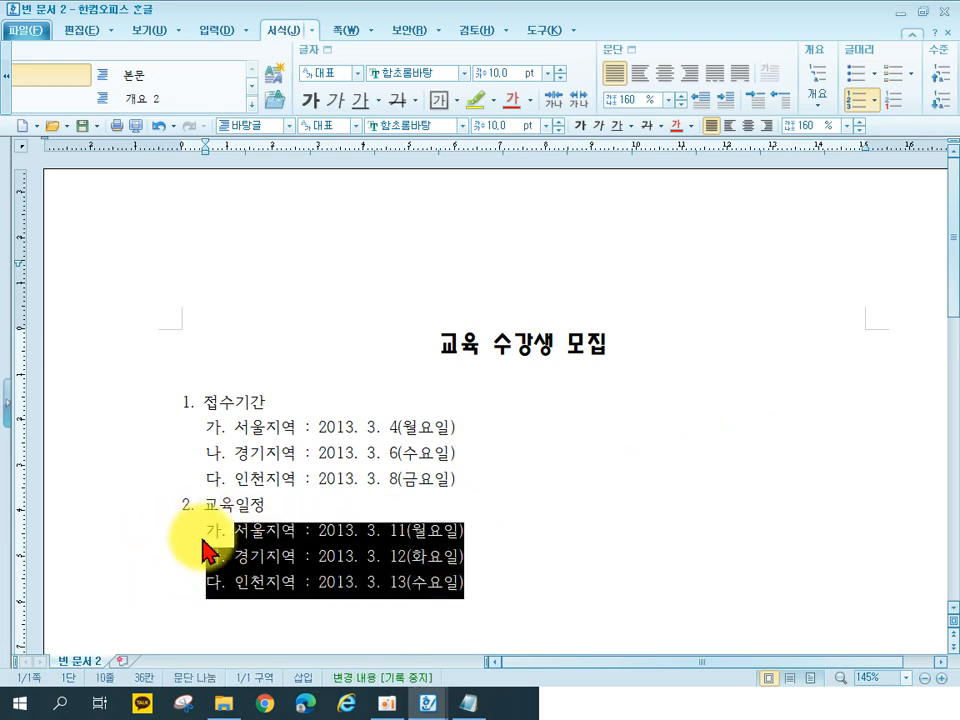
click(310, 30)
click(314, 71)
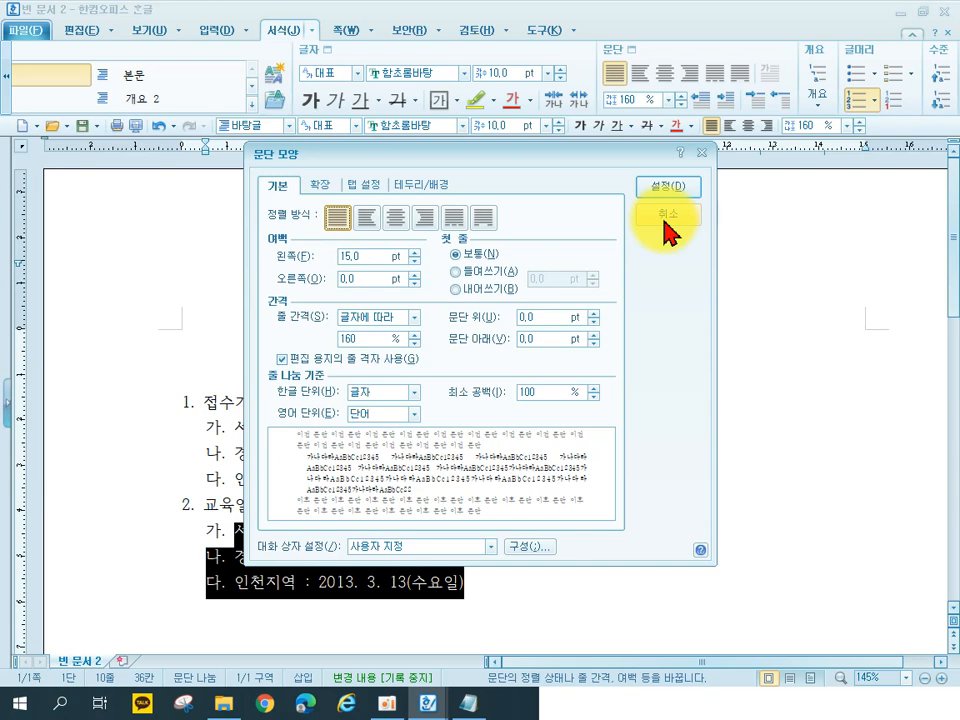
click(668, 188)
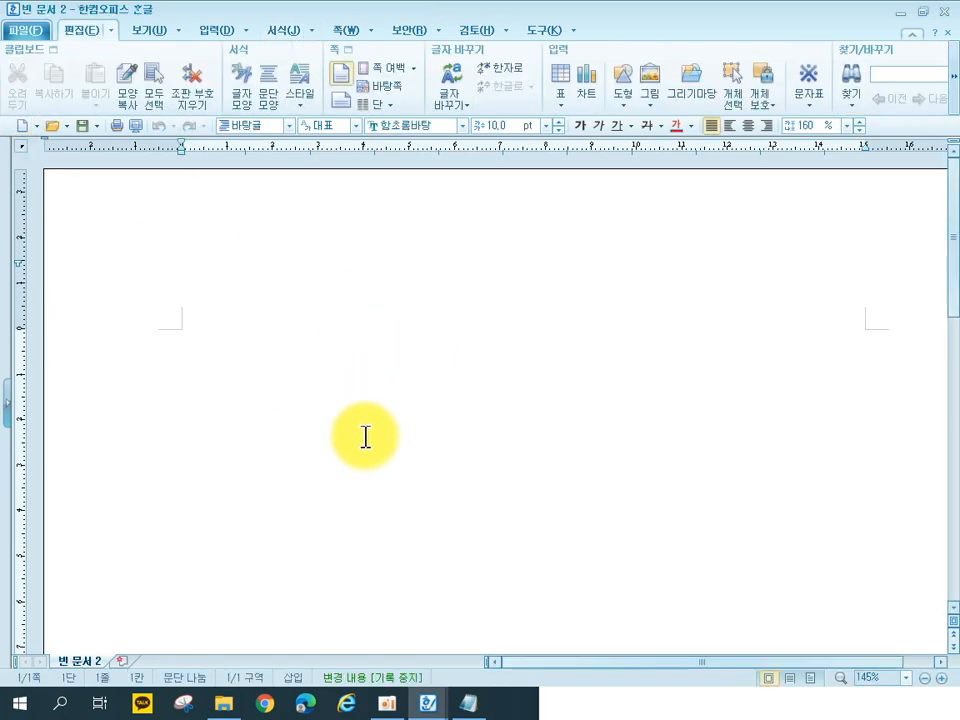
Step: Enter the title line 독도 주변 어장의 범위 and below it the line 범위 : 해구번호 74해구, 346해구
text(독도 주변 엇)
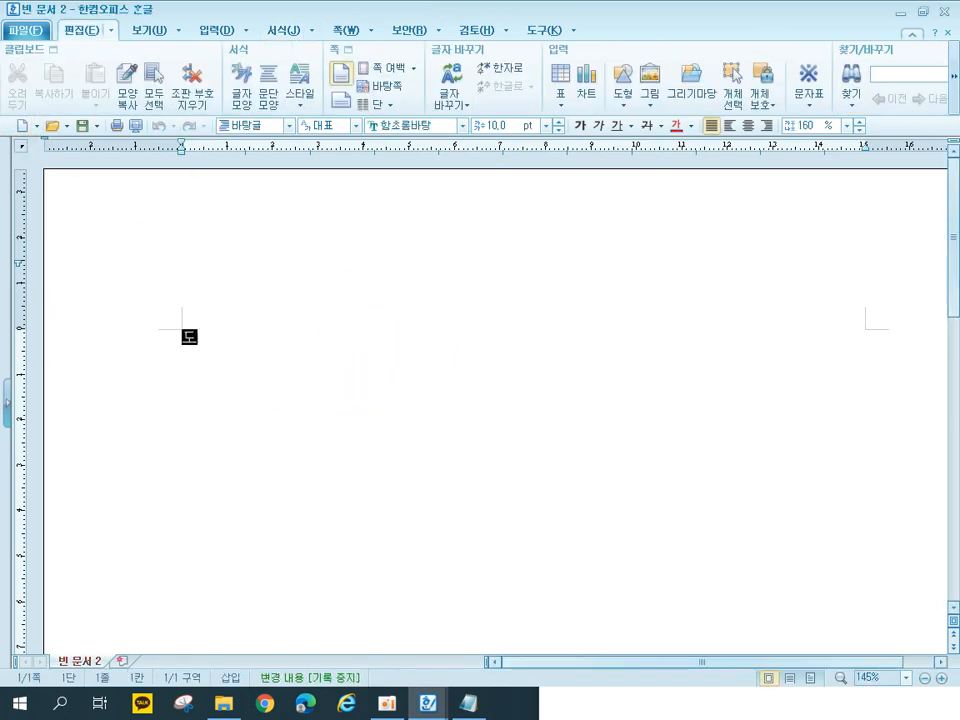
text(장의 범위)
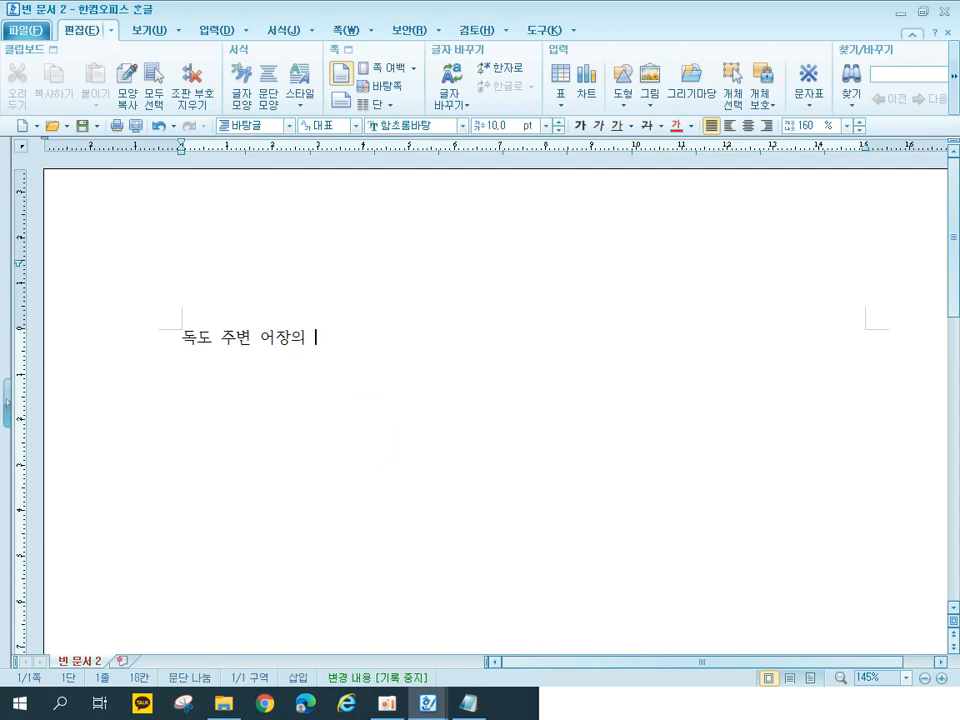
key(Return)
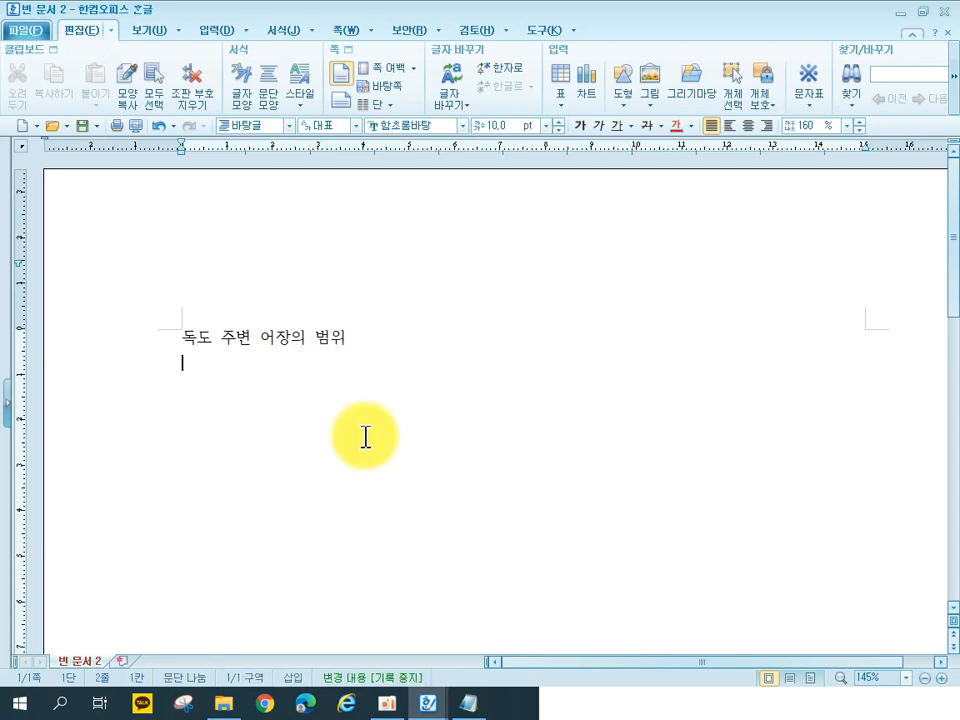
text(범위 : 해구번호)
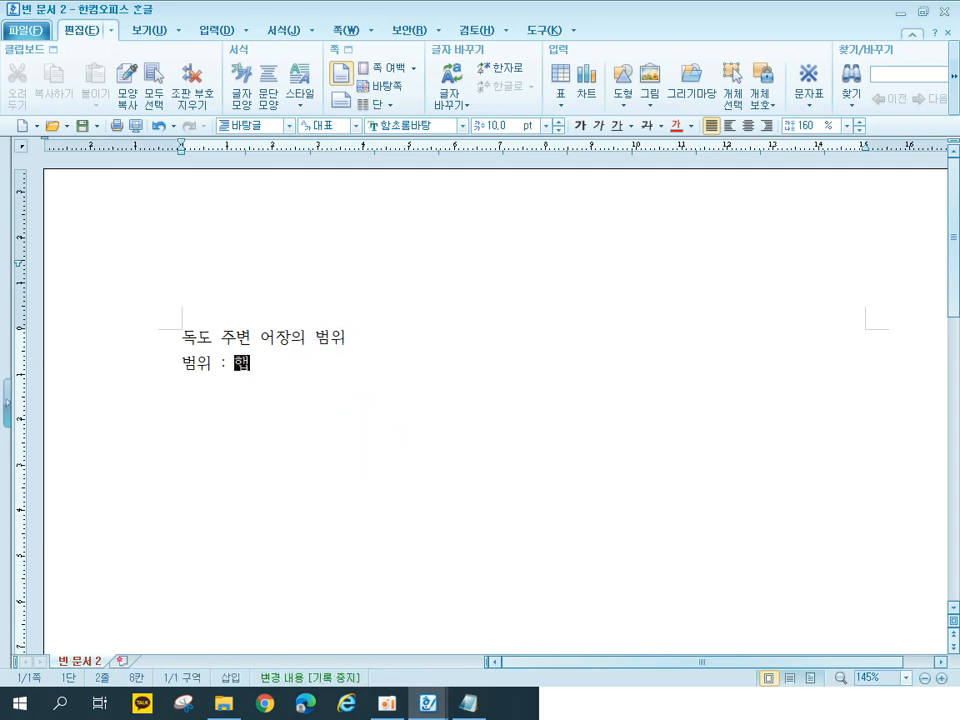
text(74해구)
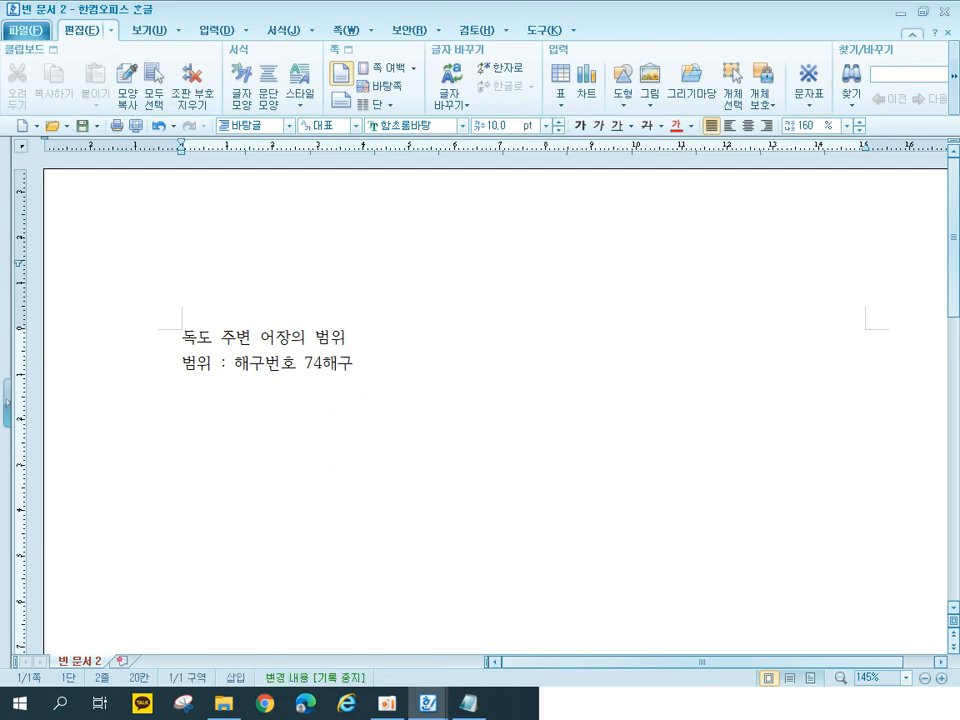
text(. )
text(346)
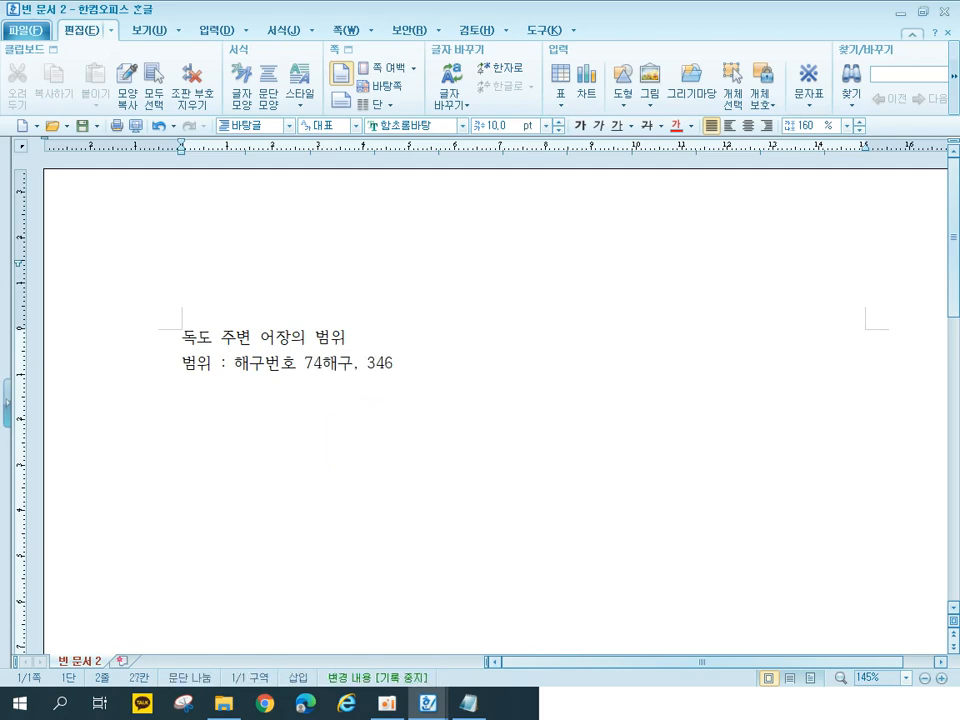
text(해구)
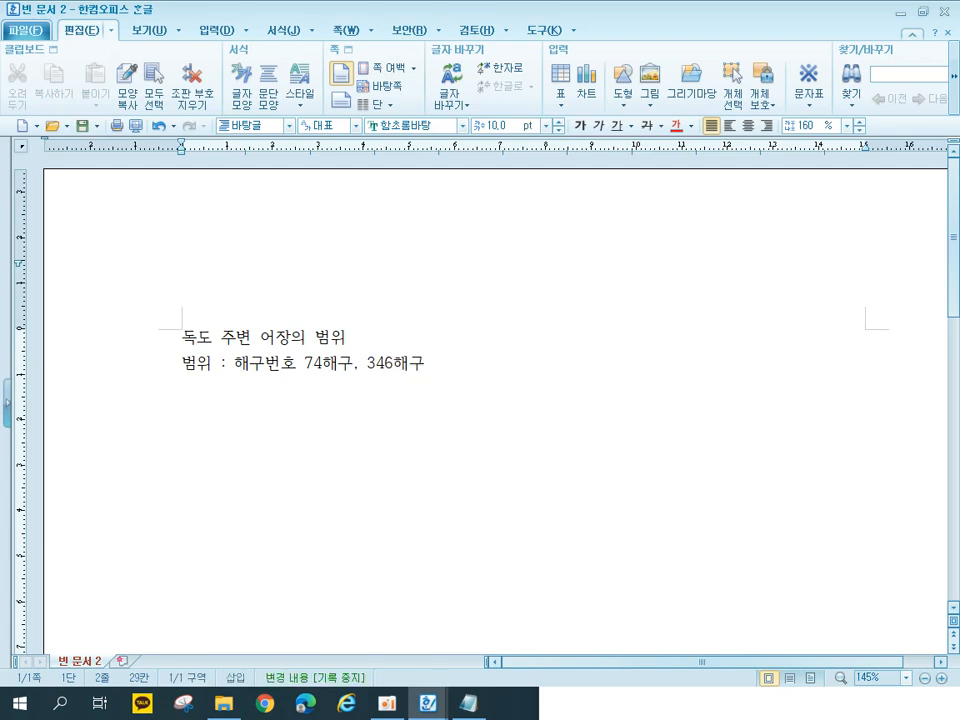
Step: Add four lines: 어선어업의 경우 대부분이 8~10톤 이상의 해어업; 육지에서 최단거리인 울진(죽변)으로부터 217Km 떨어져 있음; 독도 조업까지 약 7시간이 소요; 울릉도에서는 약 4시간이 소요
key(Return)
text(어선어업의 경우 대부분이 8~10톤 이상의 해어업 육지에서 최단거리인 울진(죽변)으로부터 217Km 떨어져 있음 독도 조업까지 약 7시간이 소요 울릉도에서는 약 4시간이 소요)
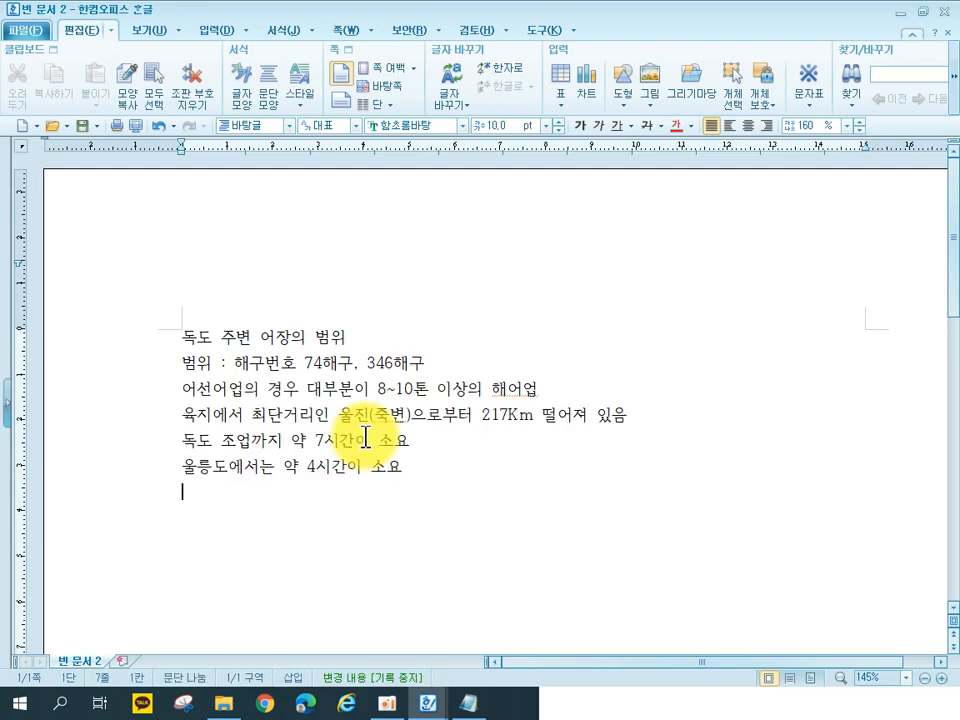
Step: Apply checked-box bullets to the five lines below the title and remove the empty bulleted line at the end
drag(140, 364, 144, 484)
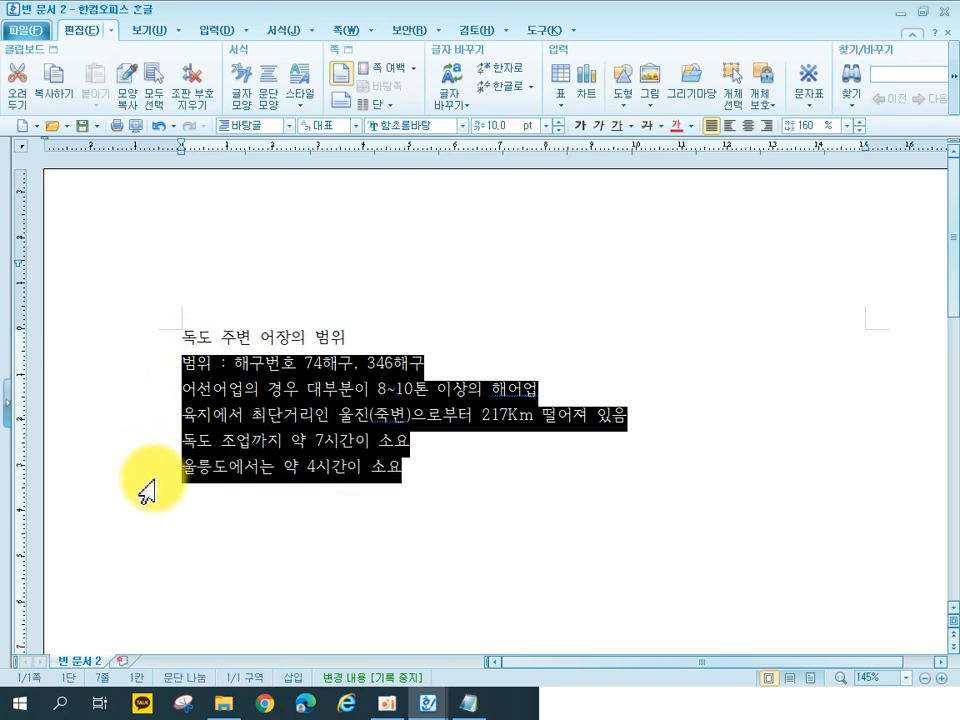
click(283, 32)
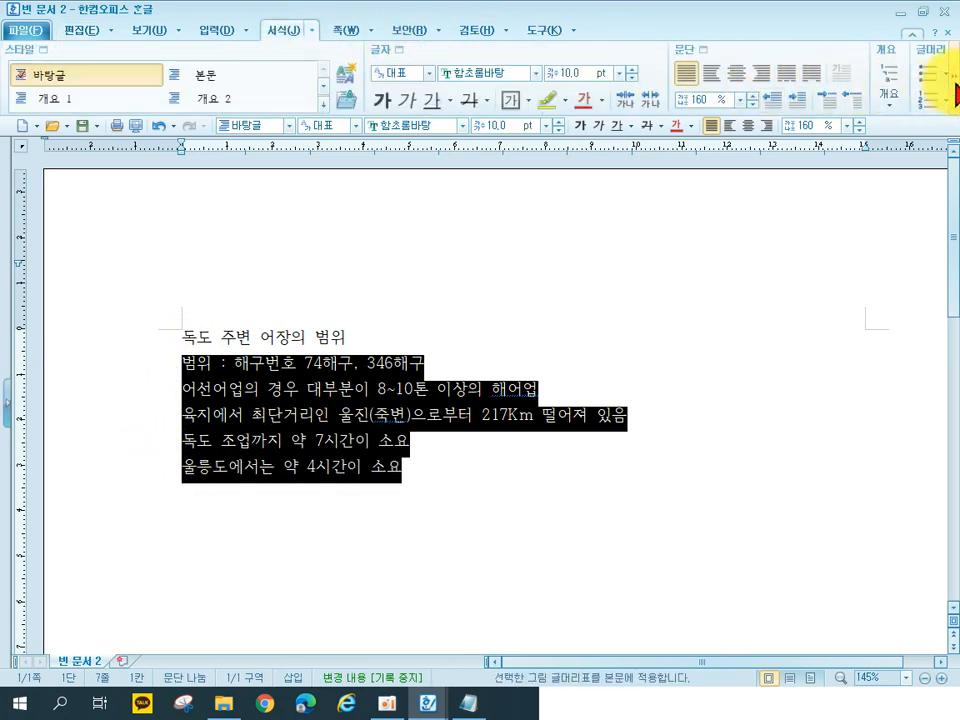
click(953, 80)
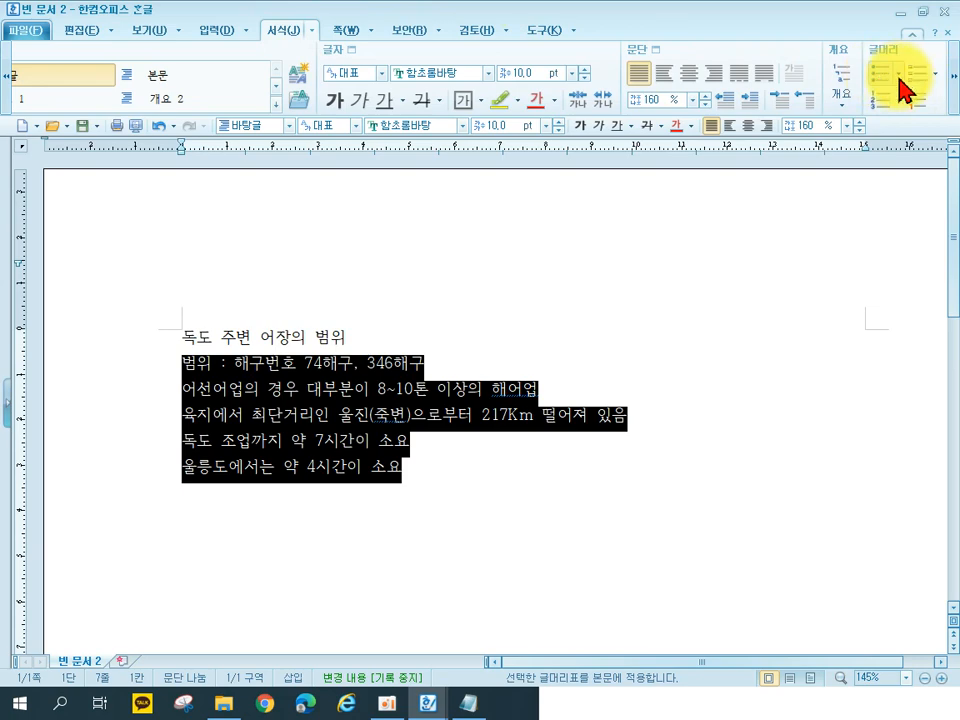
click(900, 86)
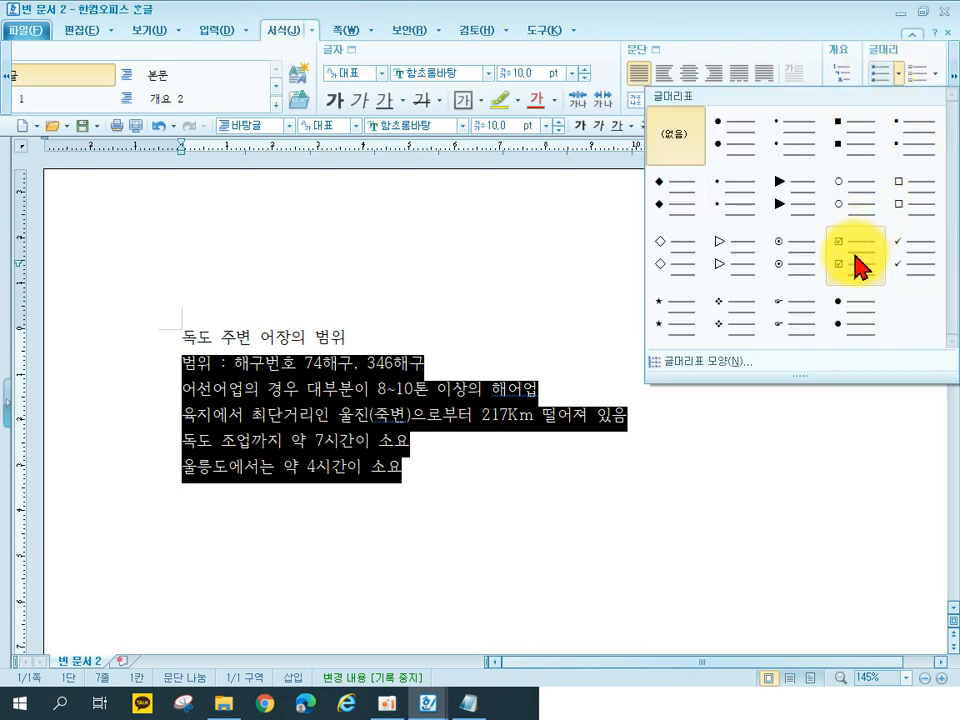
click(804, 257)
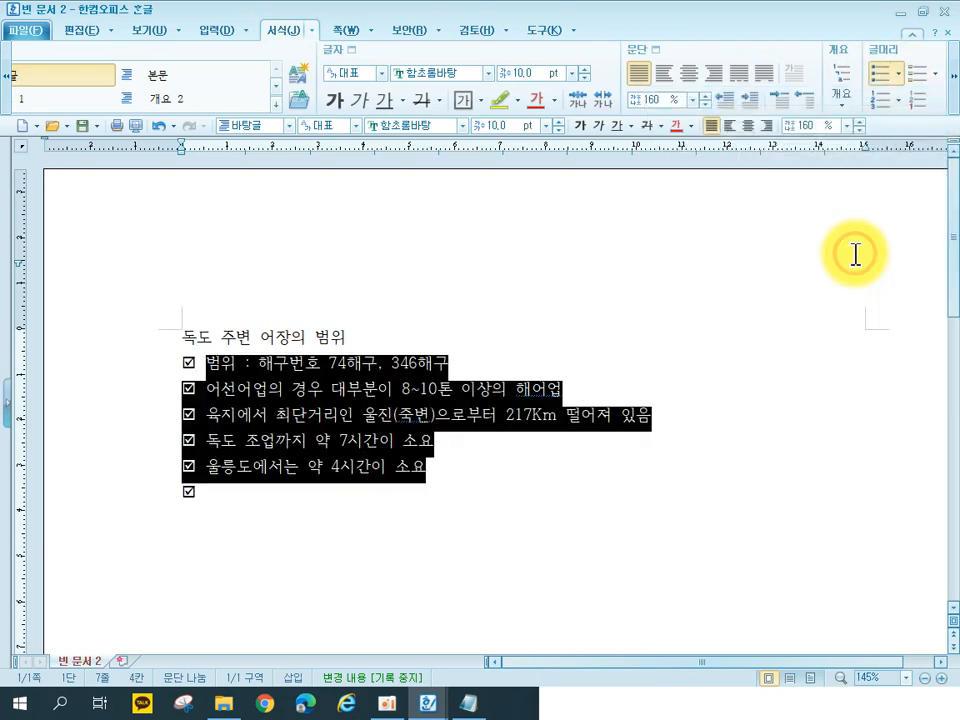
click(218, 507)
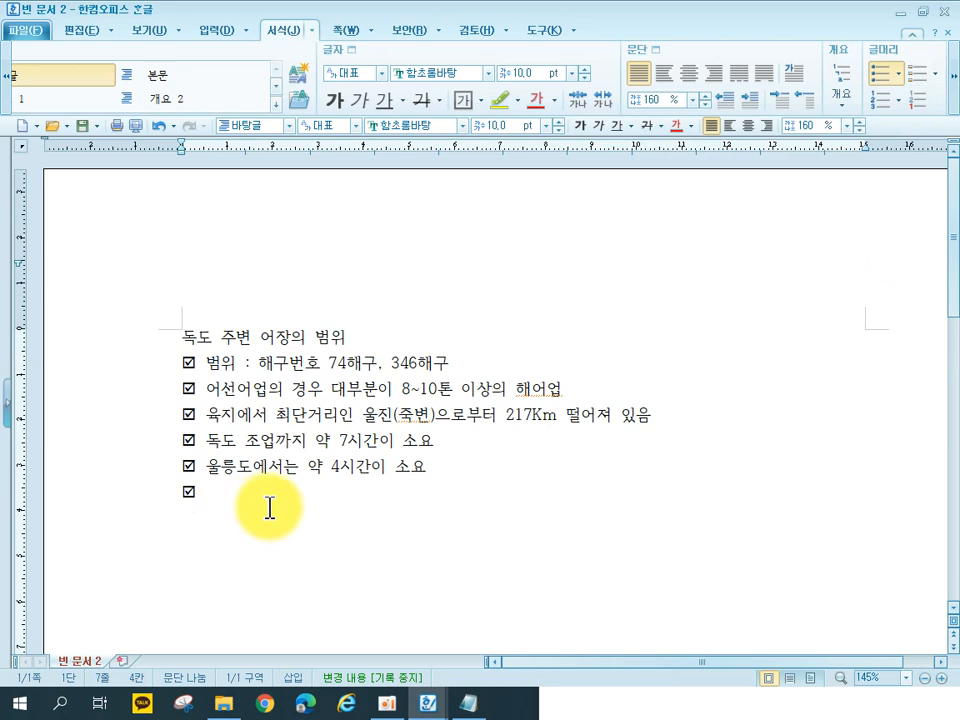
key(BackSpace)
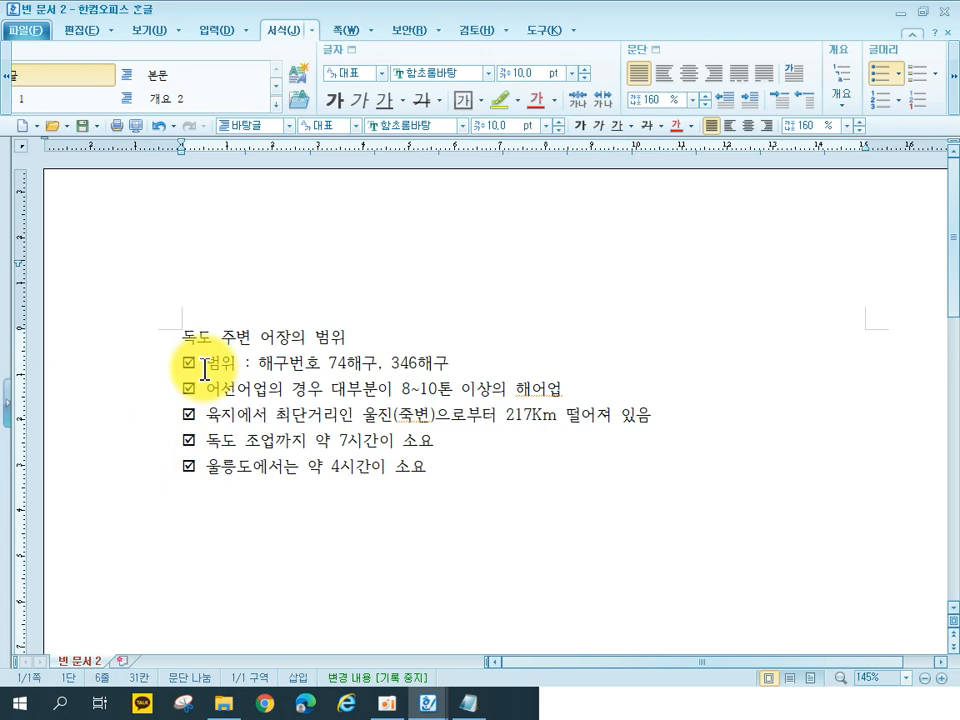
Step: Change the bullets of the five lines below the title to the green ring picture bullet
drag(204, 370, 450, 461)
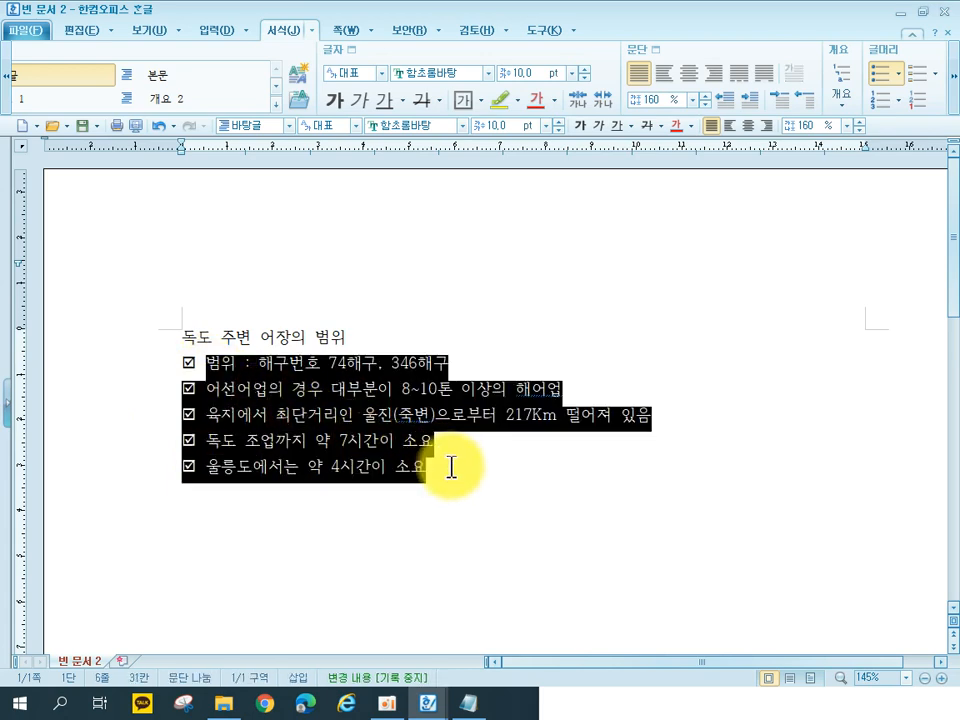
click(897, 87)
click(898, 80)
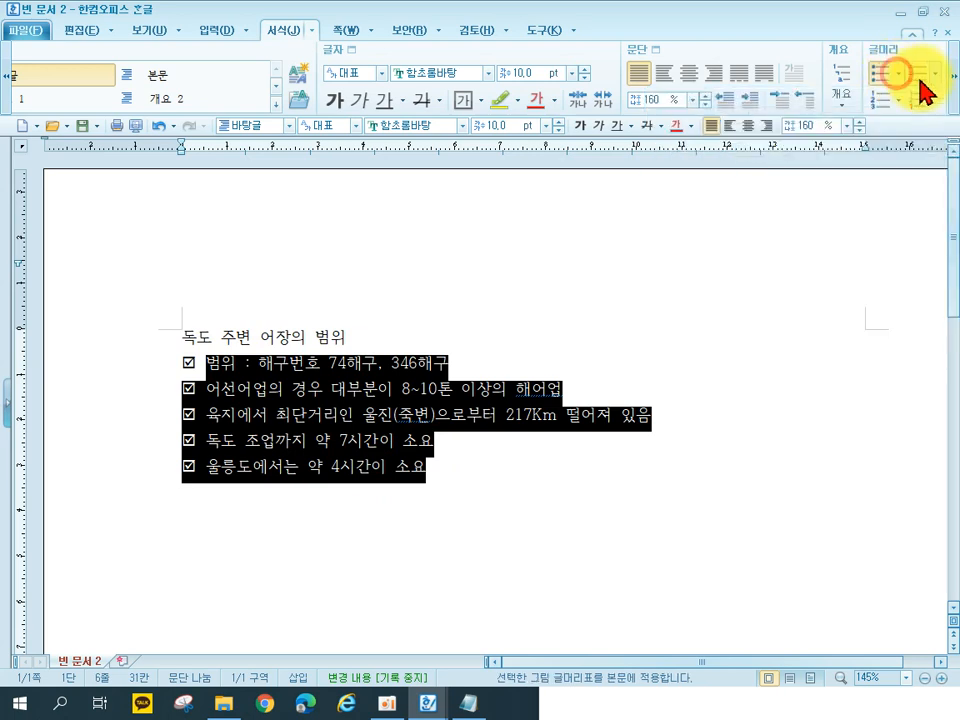
click(933, 77)
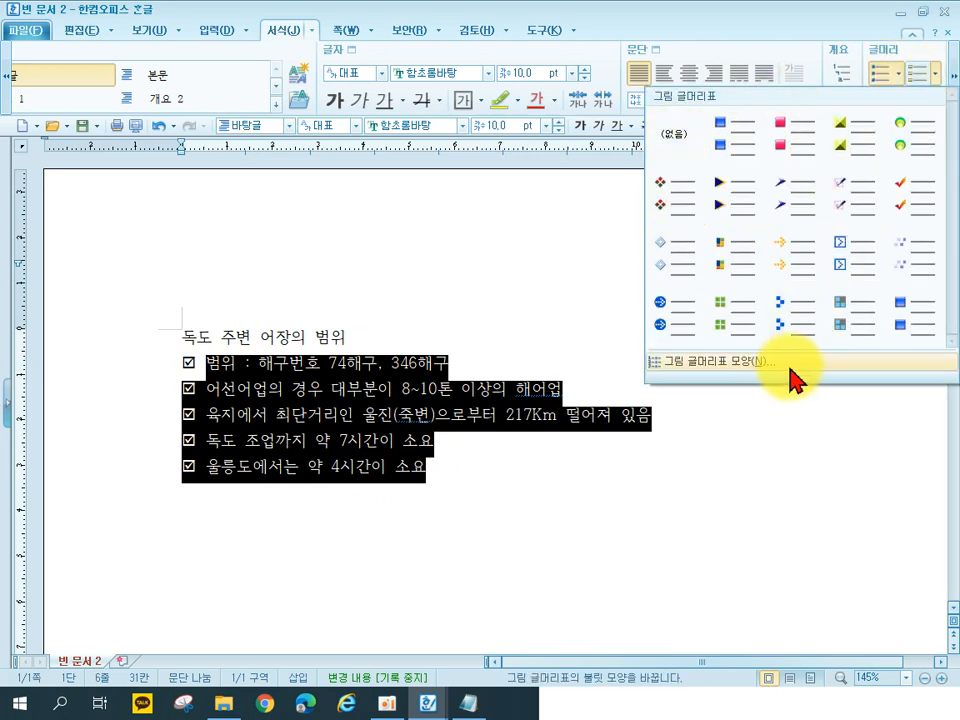
click(921, 150)
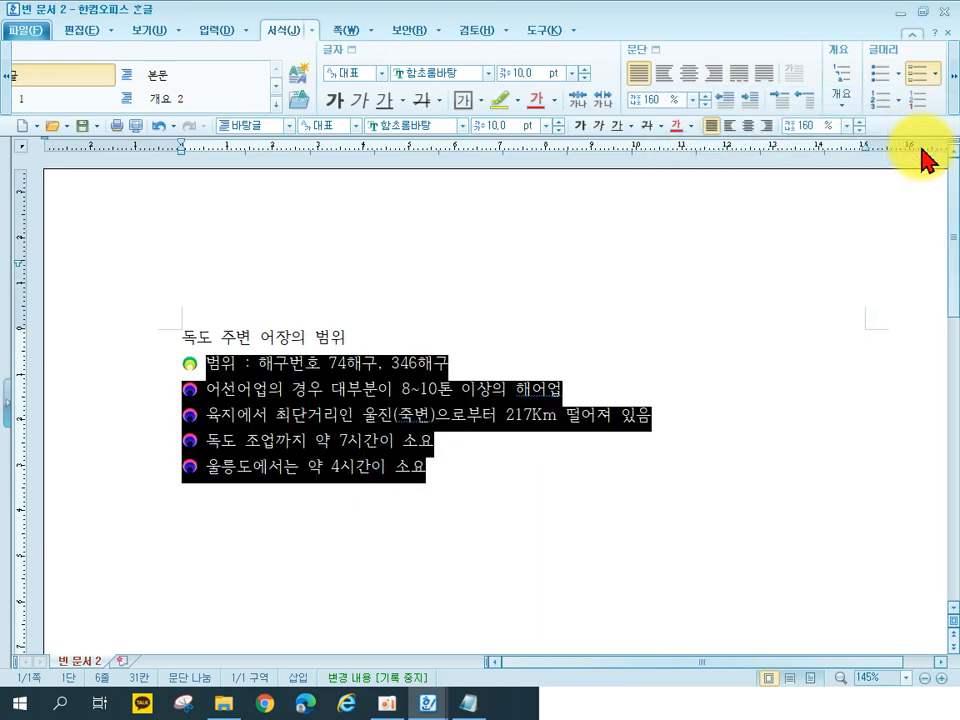
Step: Preview other symbol and picture bullet designs on the five lines below the title
click(940, 79)
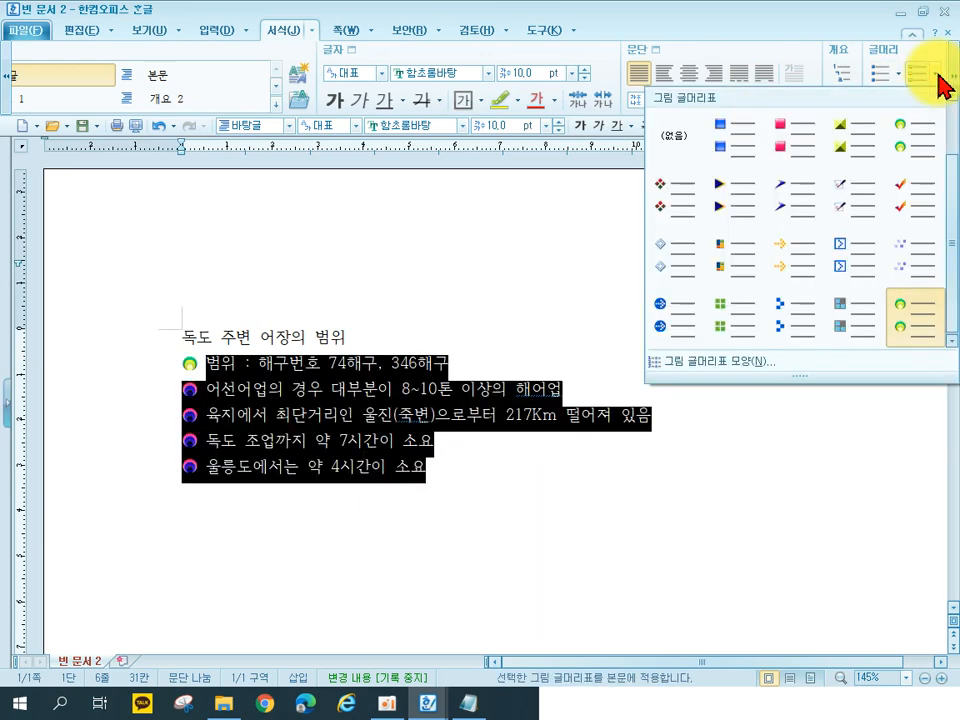
click(940, 79)
click(900, 78)
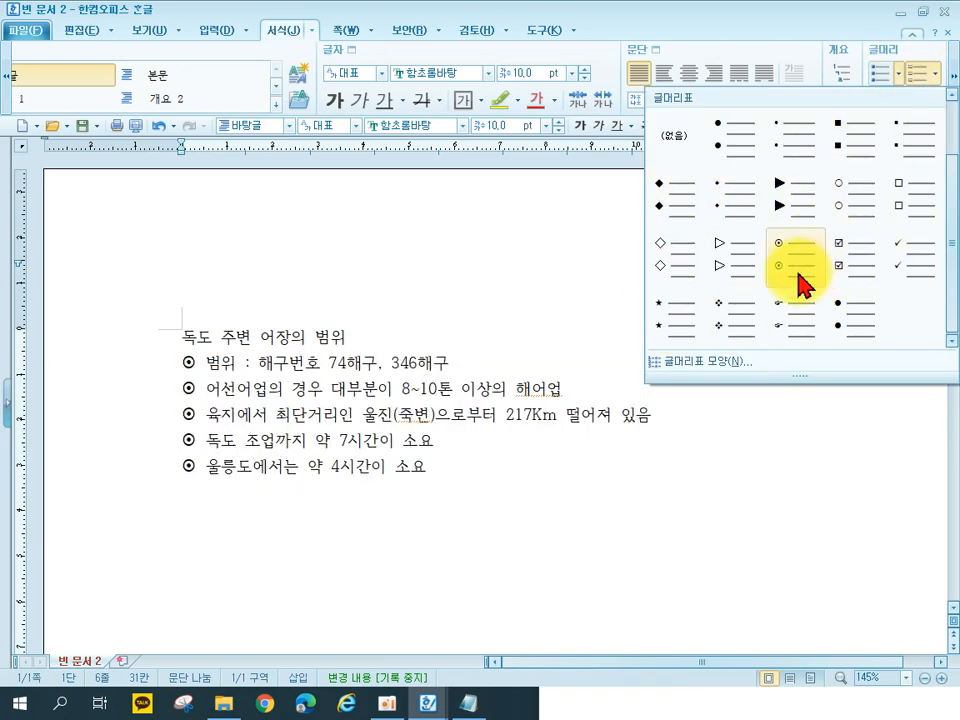
click(915, 74)
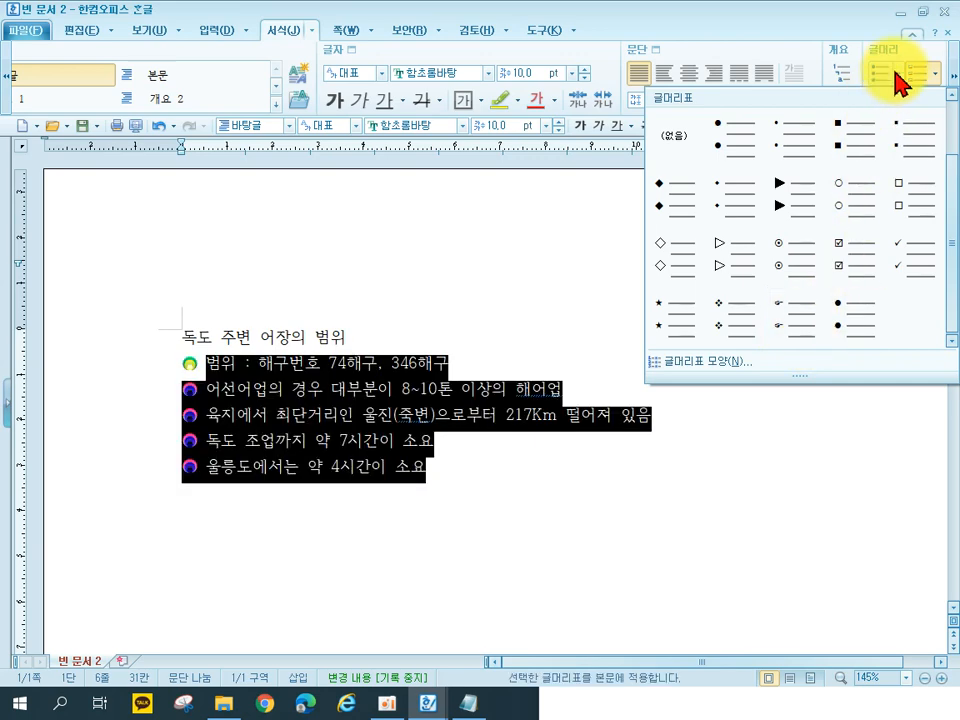
click(934, 72)
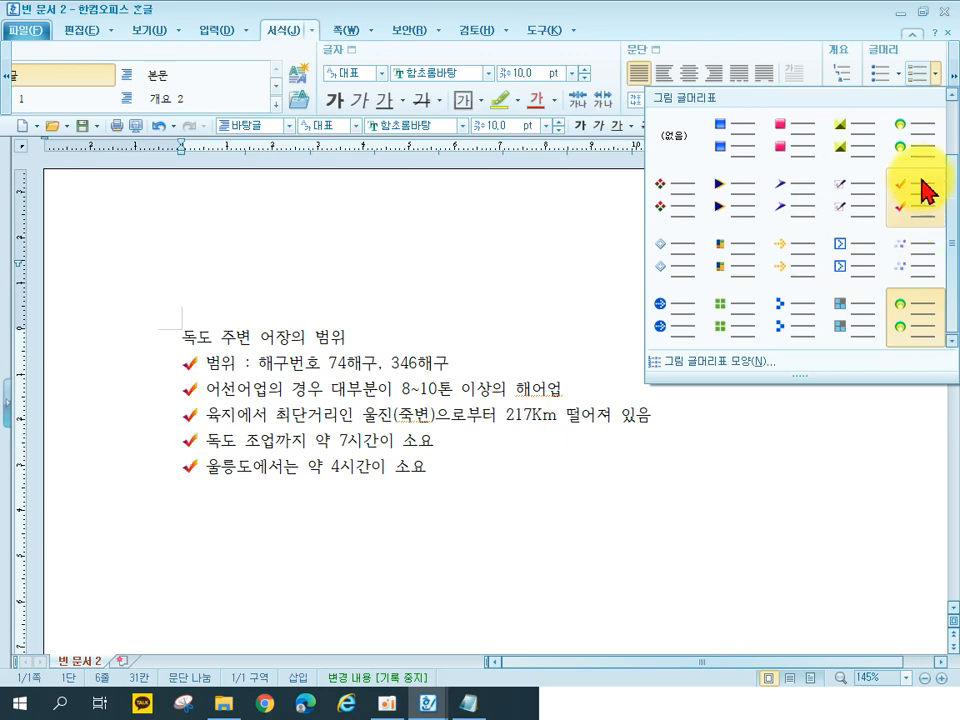
click(897, 77)
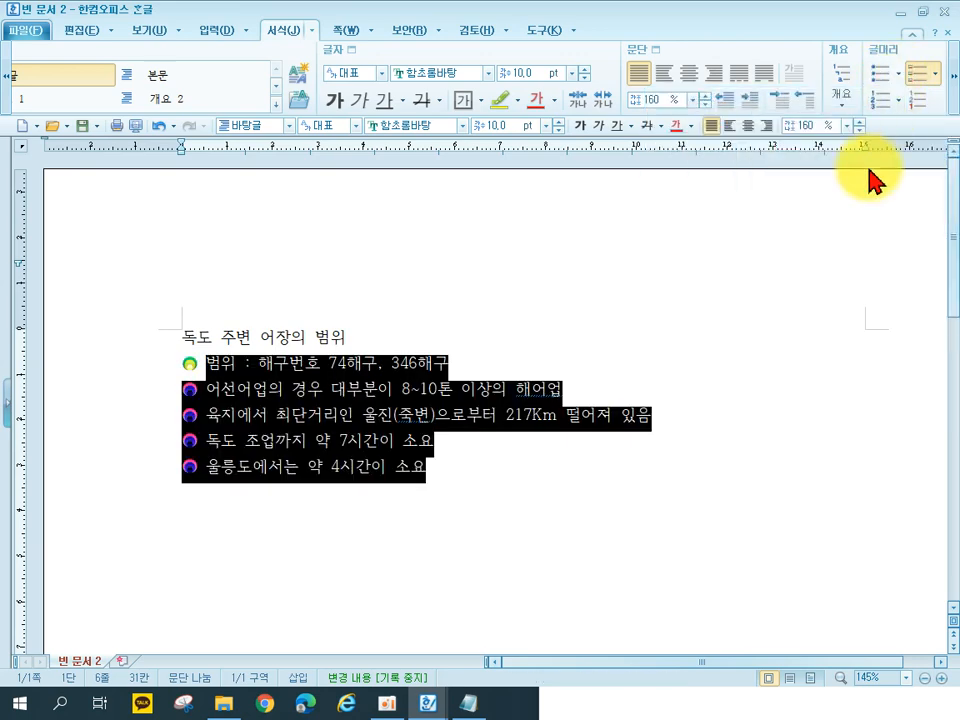
Step: Switch the bullets of the five lines back to the checked-box symbol
click(897, 75)
click(853, 270)
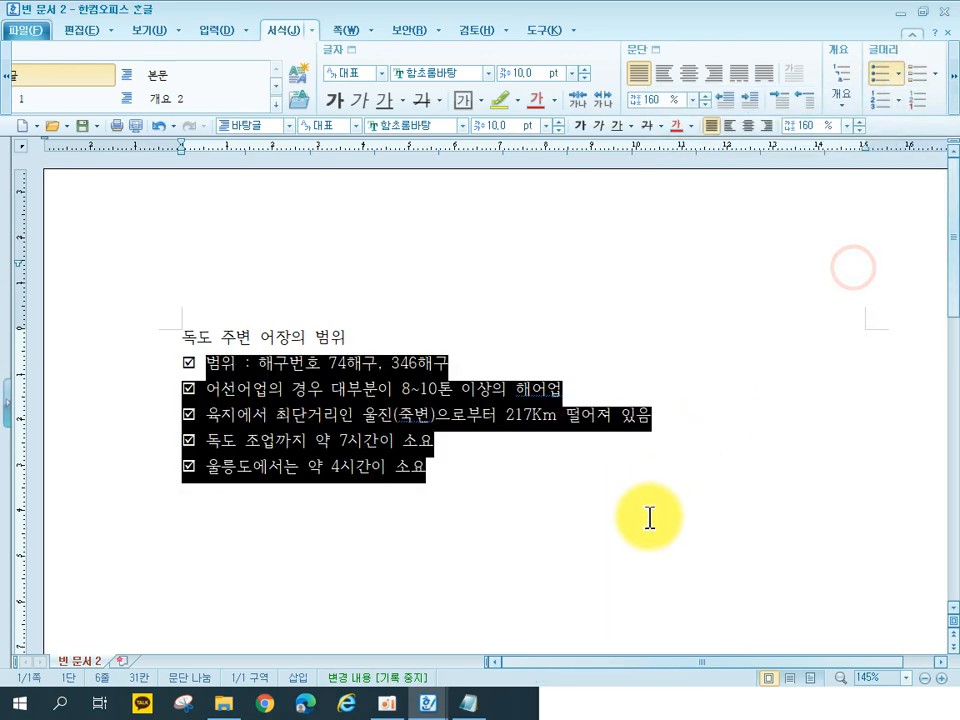
click(649, 462)
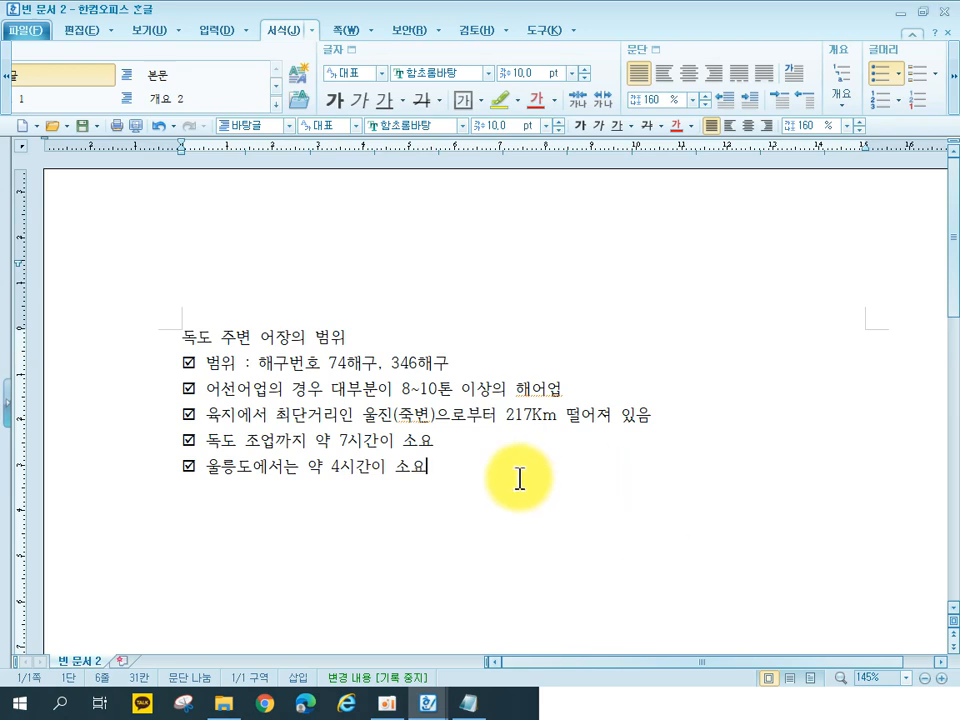
Step: Save the document as 독도 주변 어장의 범위 in the 한일한글 folder
click(377, 519)
click(80, 127)
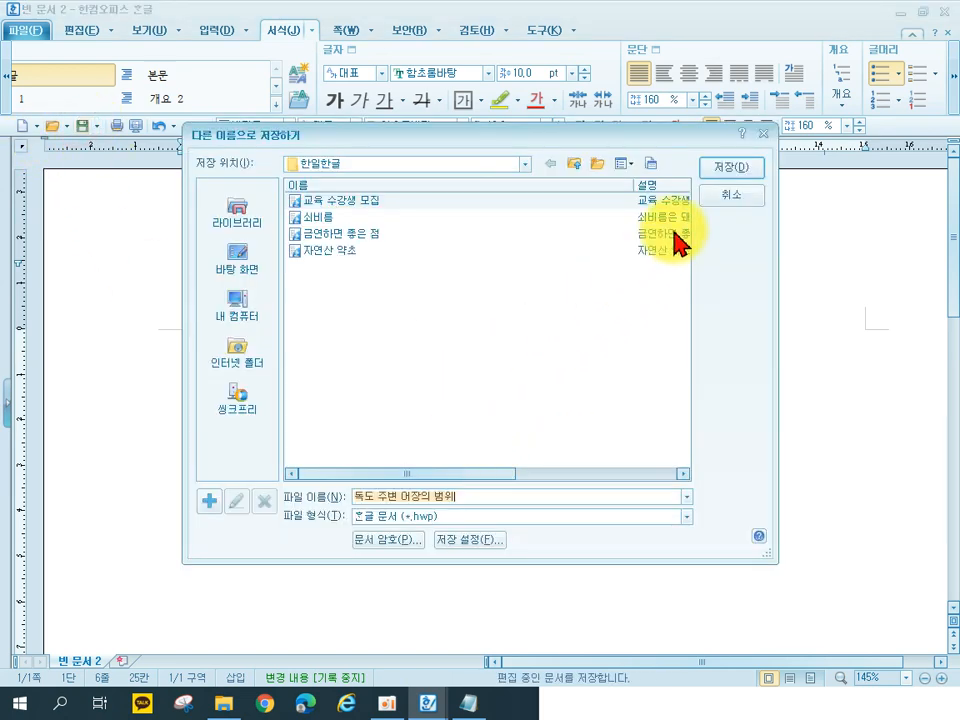
click(715, 168)
Step: Start a new blank document and paste in the 강화도 여행의 주변 볼거리 text with its 봉천산 and 초지진 sections
click(21, 127)
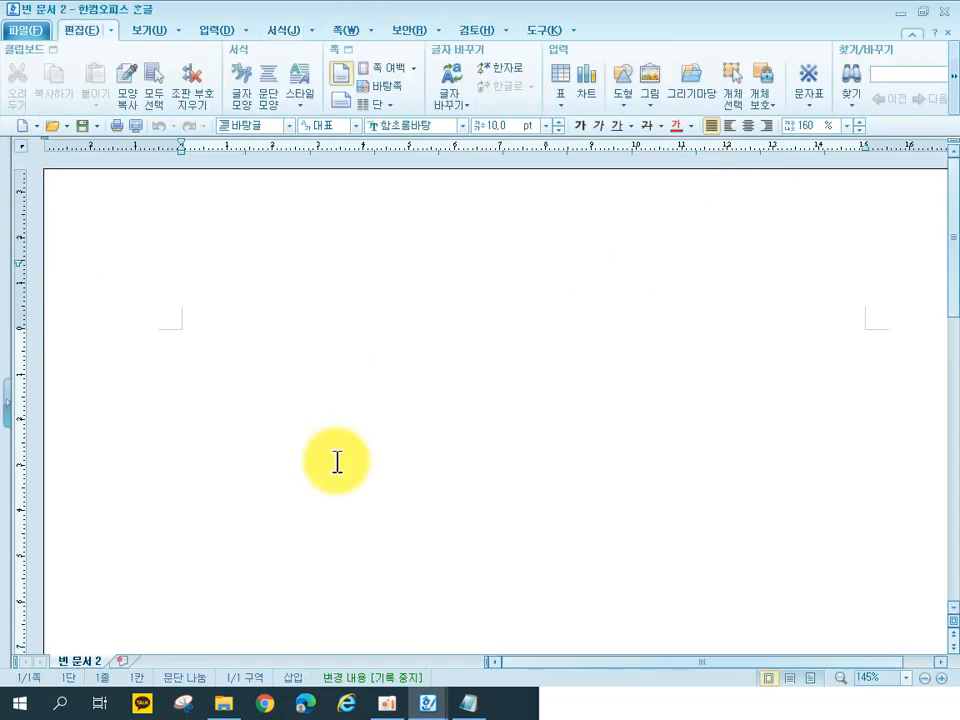
key(ctrl+v)
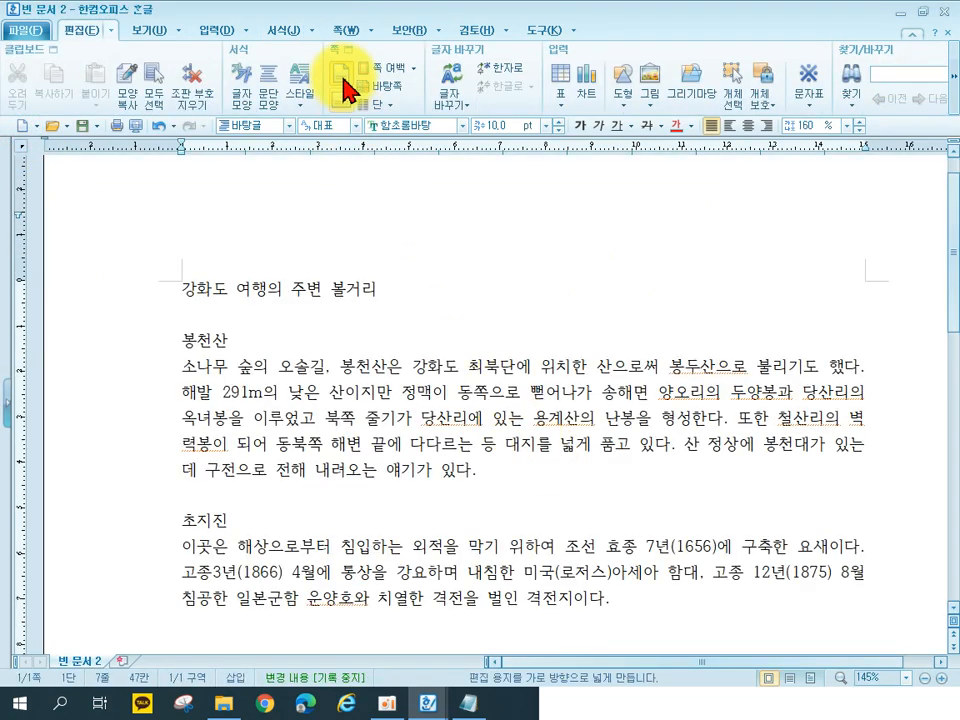
Step: Begin a new paragraph style named 제목 in the document's style list
click(313, 30)
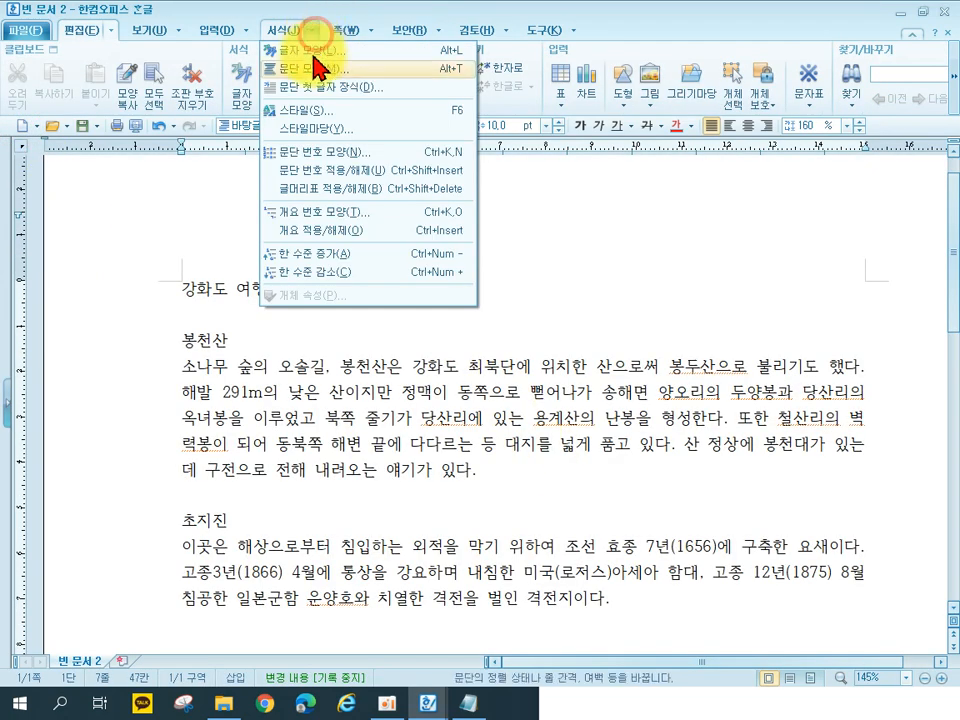
click(318, 113)
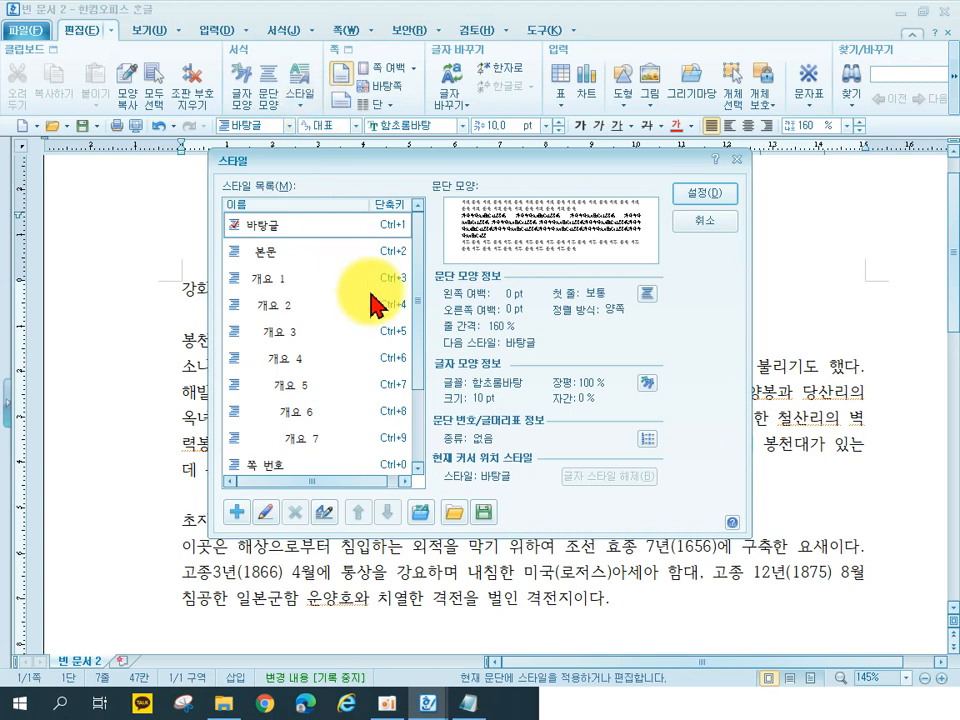
click(237, 514)
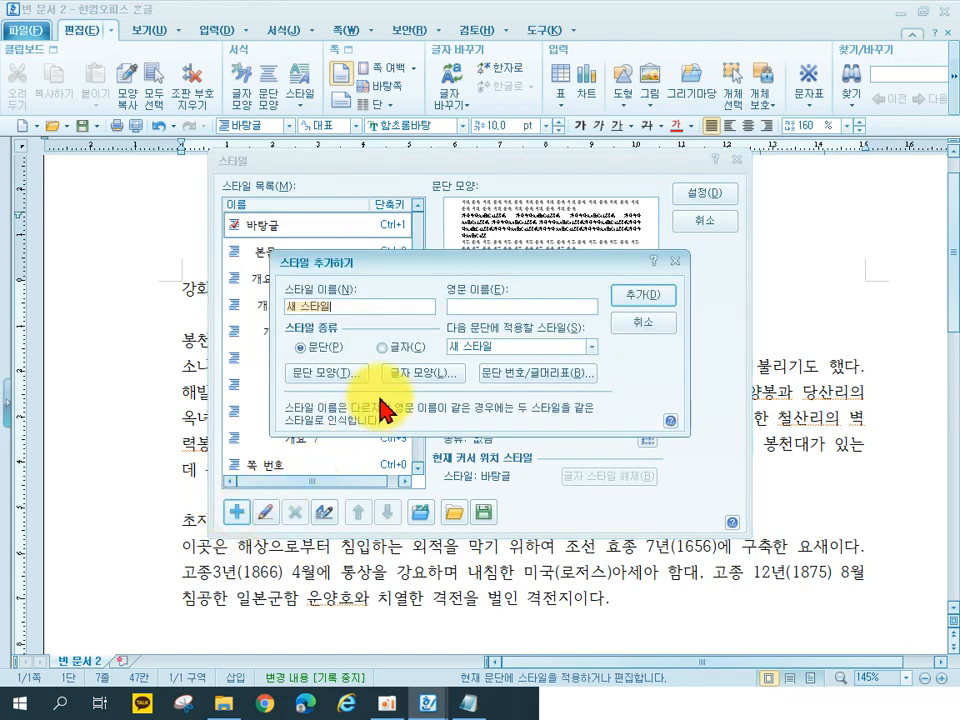
text(ㅈ)
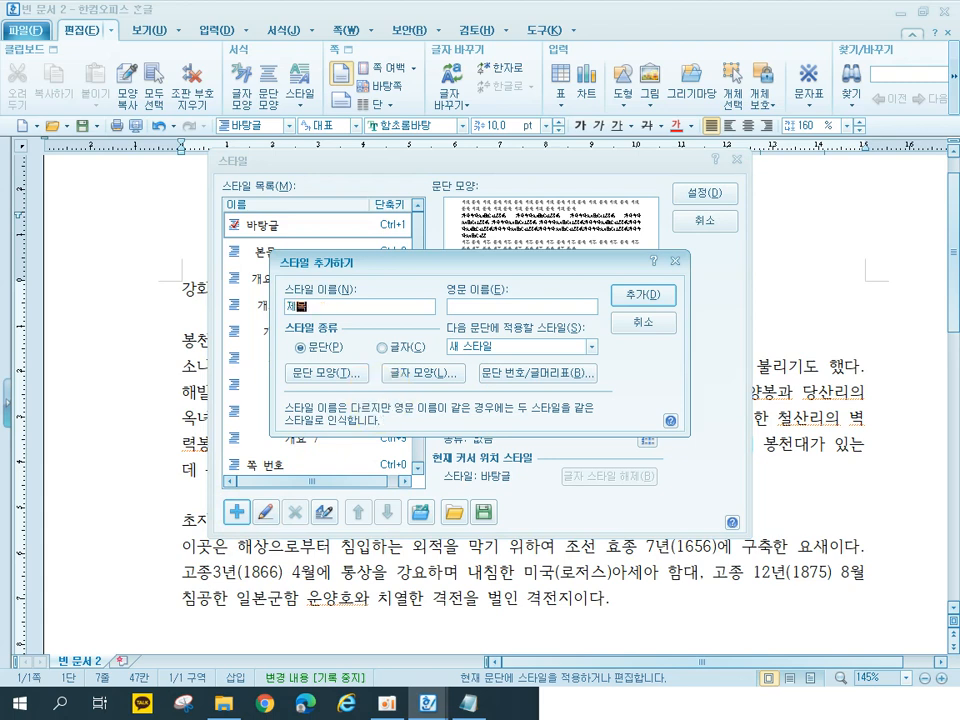
Step: Set the 제목 style's character shape to the HY헤드라인M font at 20 pt
click(424, 372)
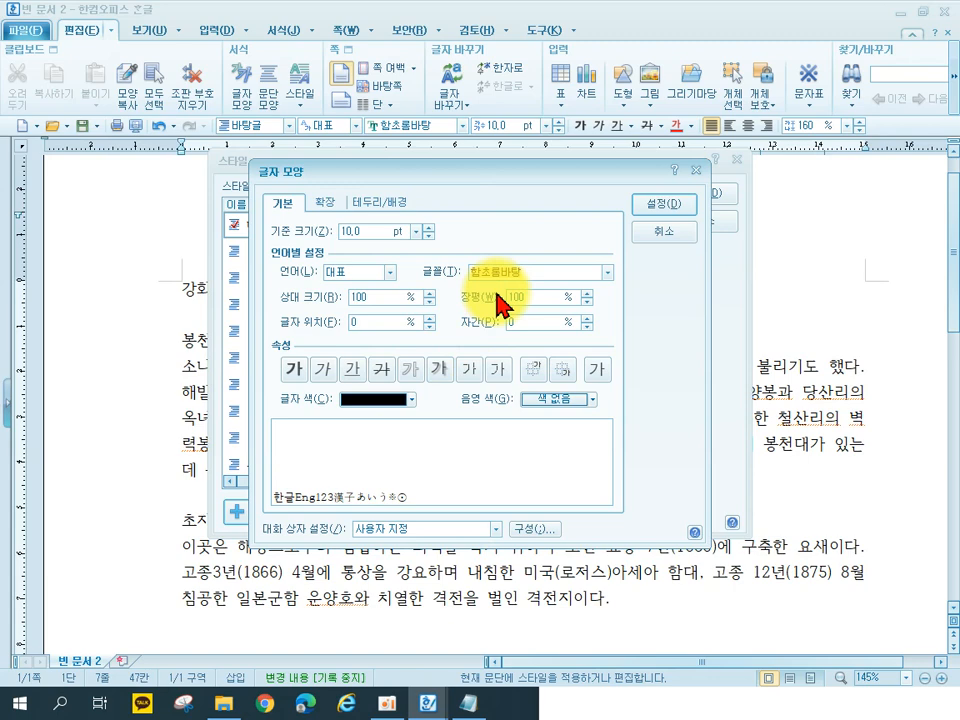
text(hyg)
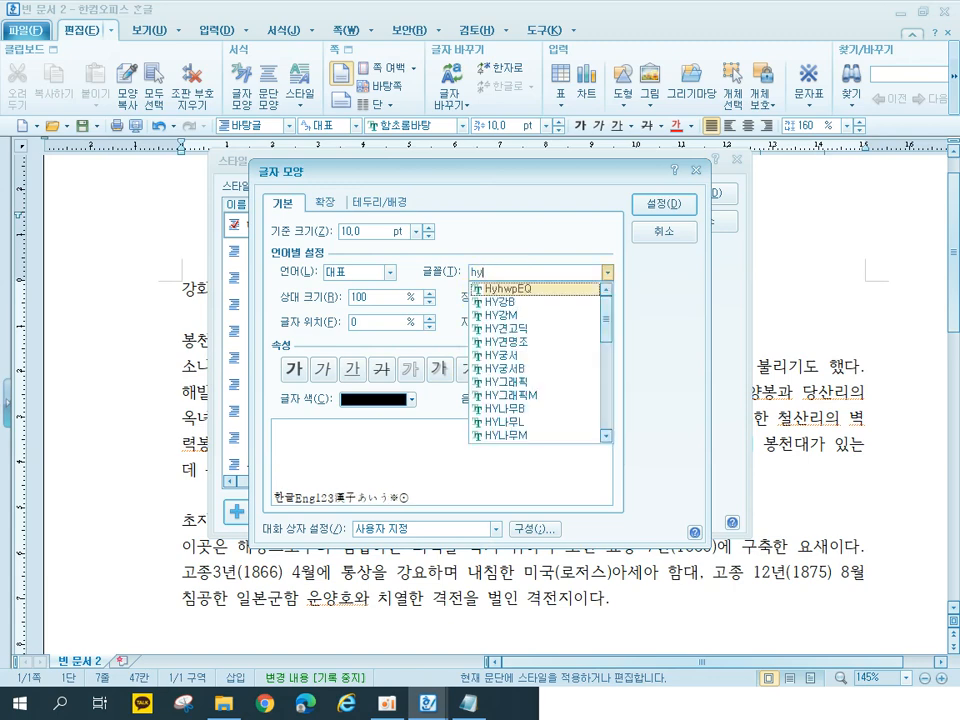
key(BackSpace)
text(헤)
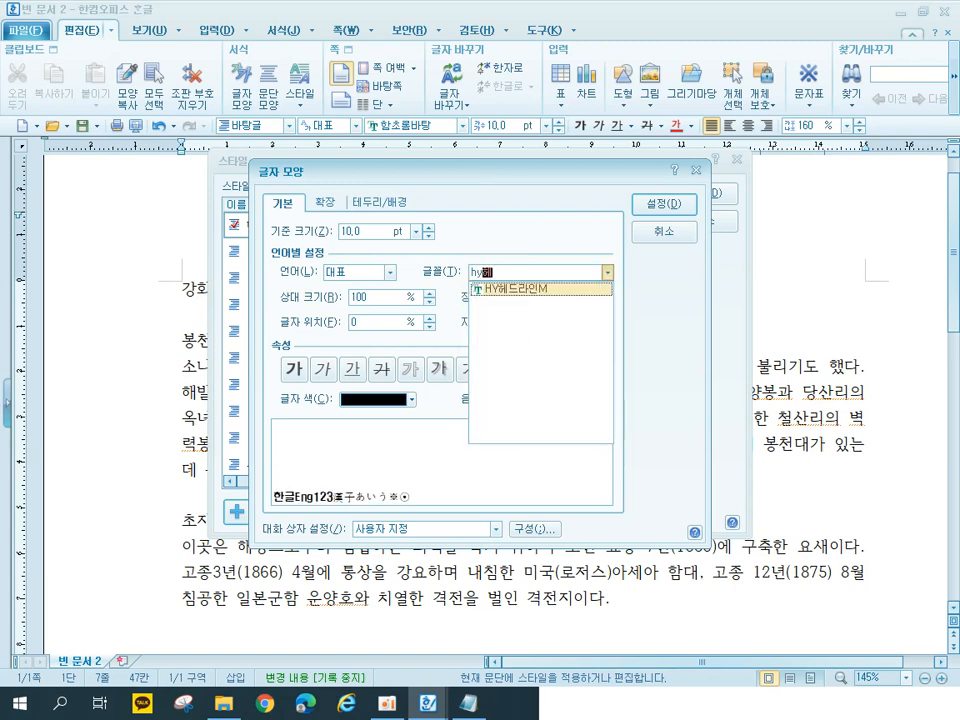
click(551, 290)
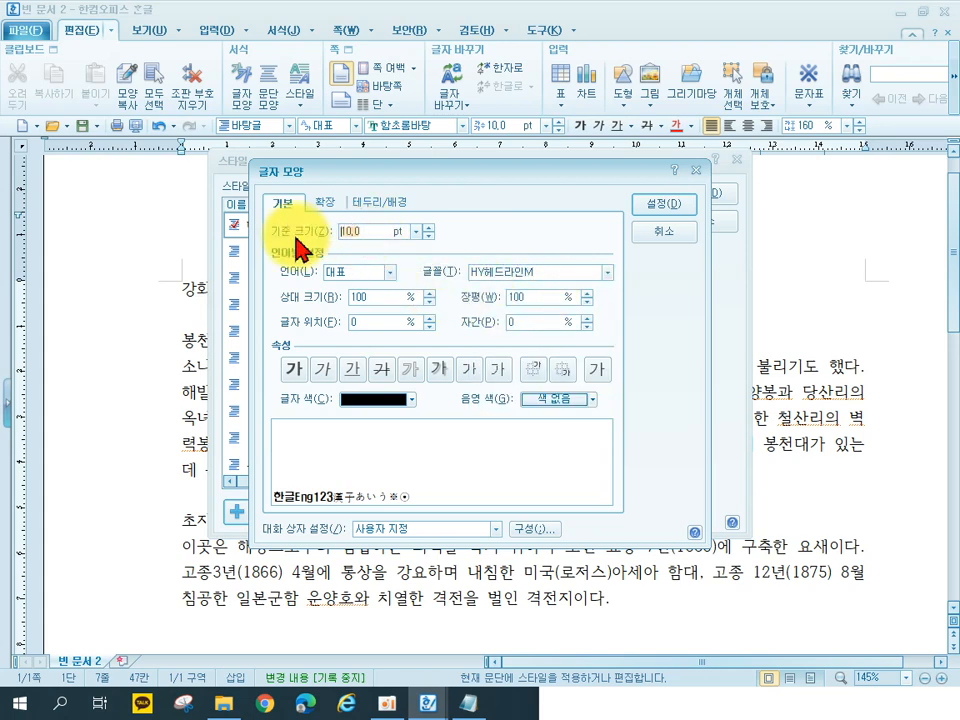
text(20)
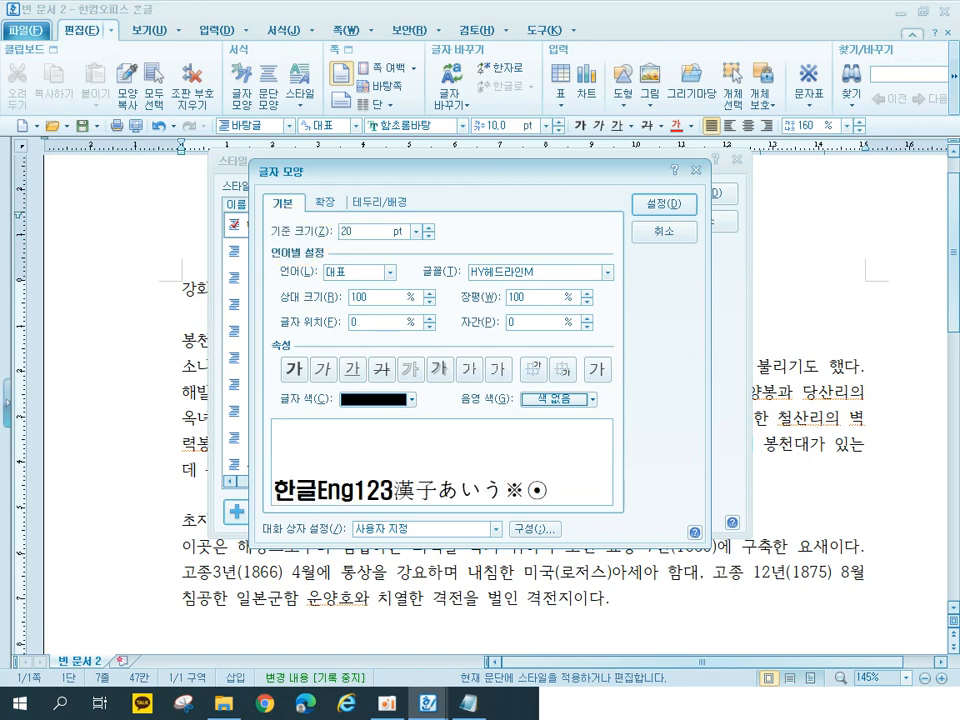
click(643, 212)
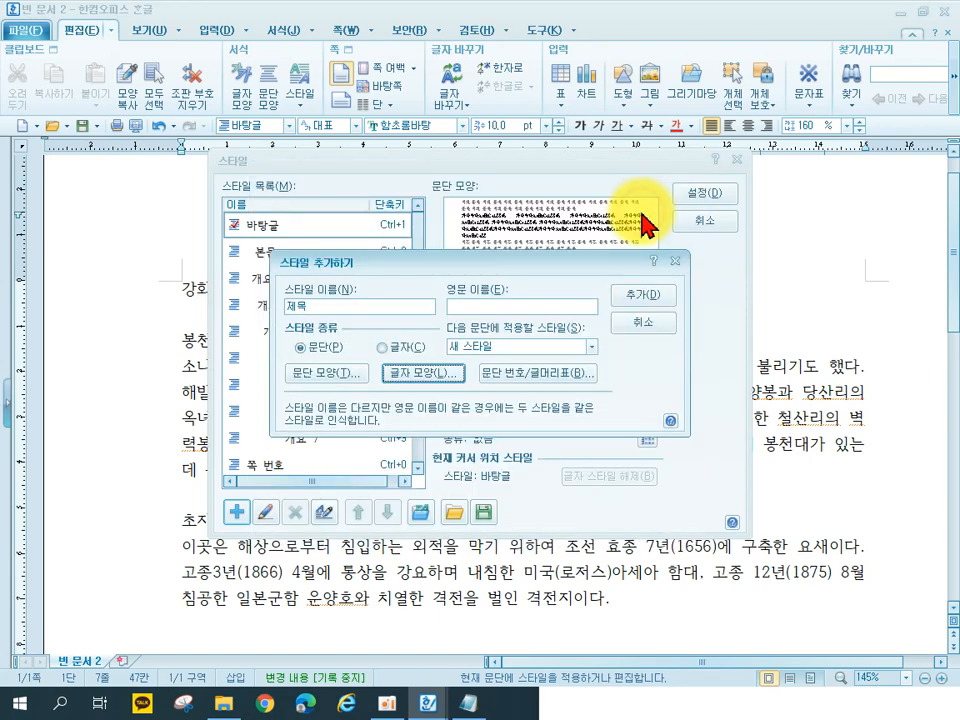
Step: Give the 제목 style centre alignment and add it to the style list
click(333, 378)
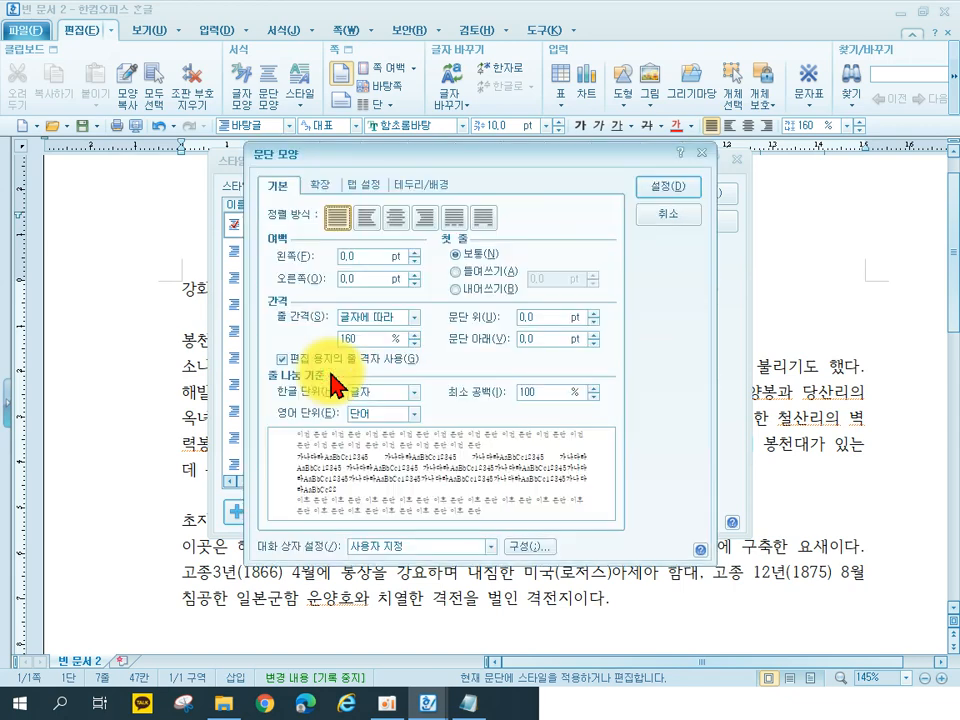
click(401, 225)
click(666, 196)
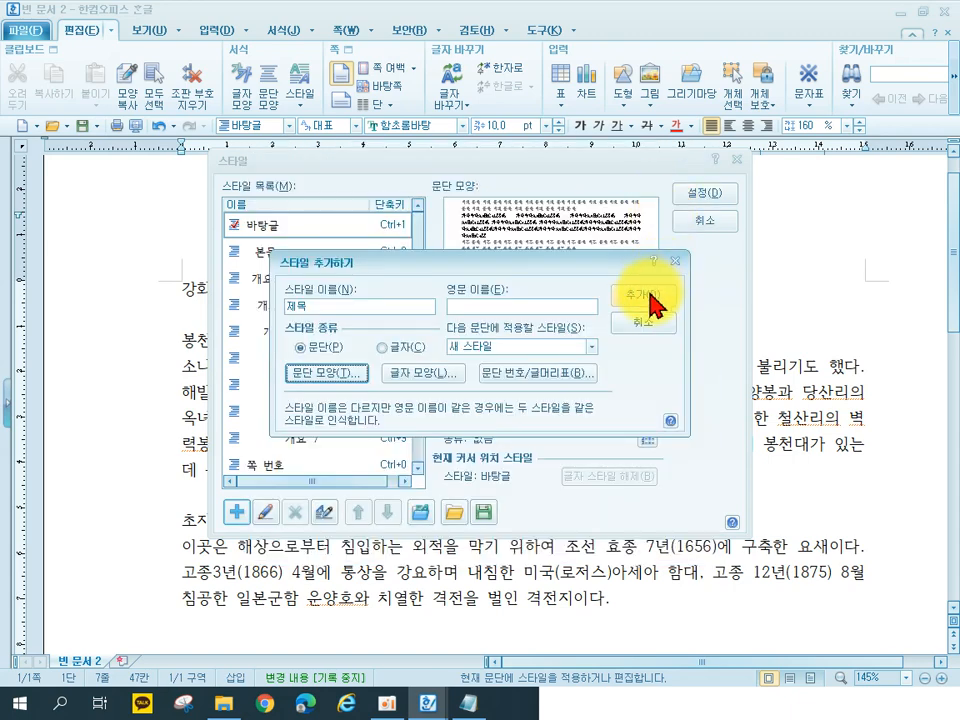
click(645, 298)
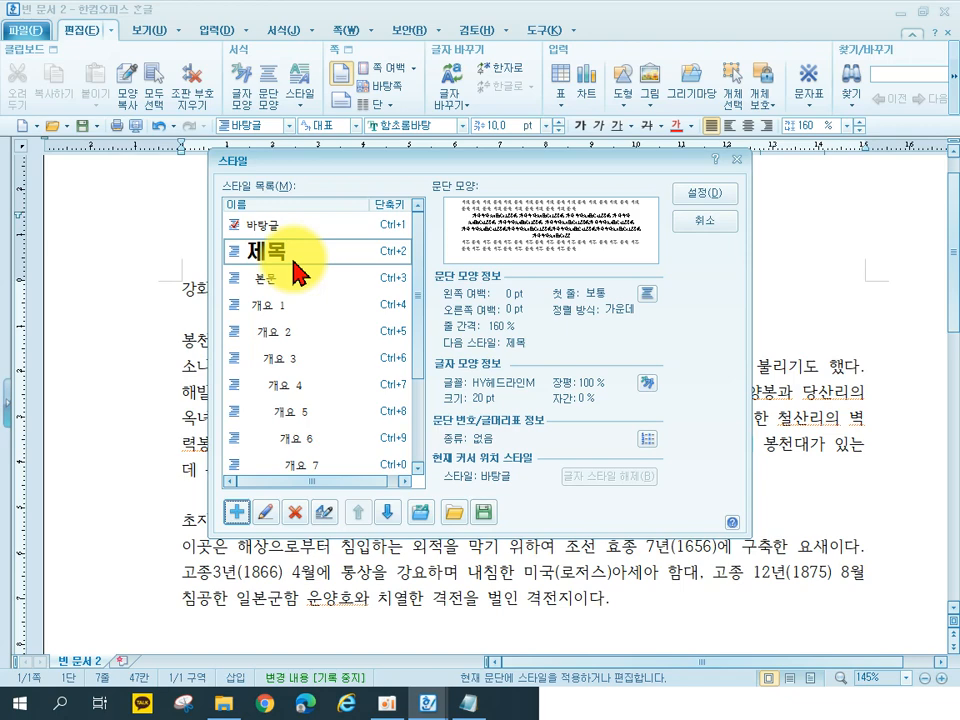
Step: Reopen the 제목 style for editing and review its character shape and paragraph shape settings
click(265, 513)
click(428, 376)
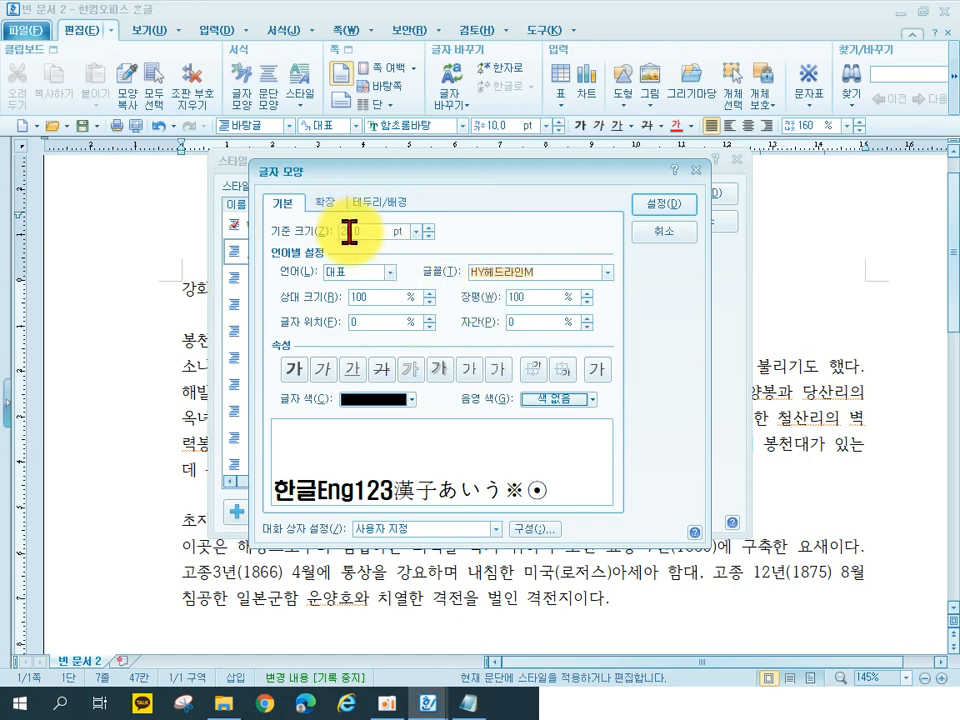
click(653, 240)
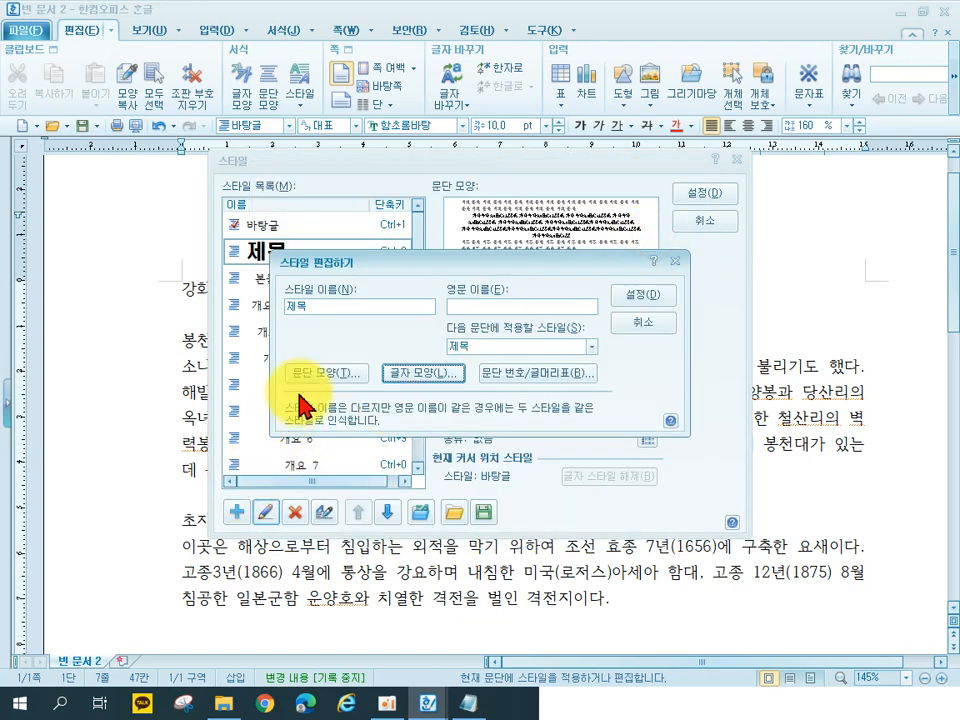
click(318, 373)
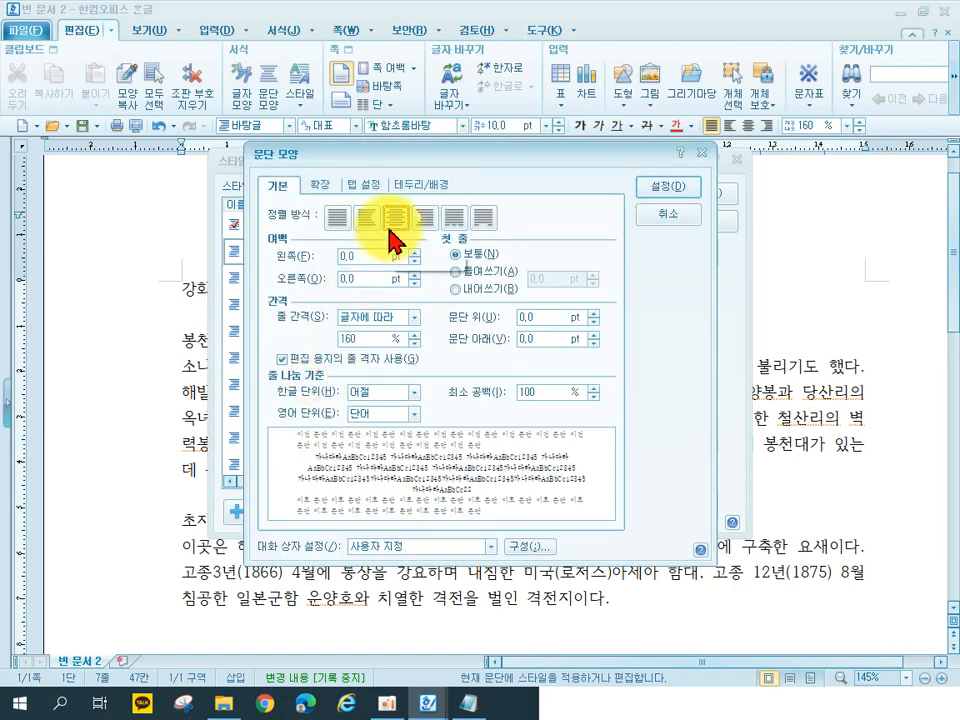
click(666, 190)
click(656, 296)
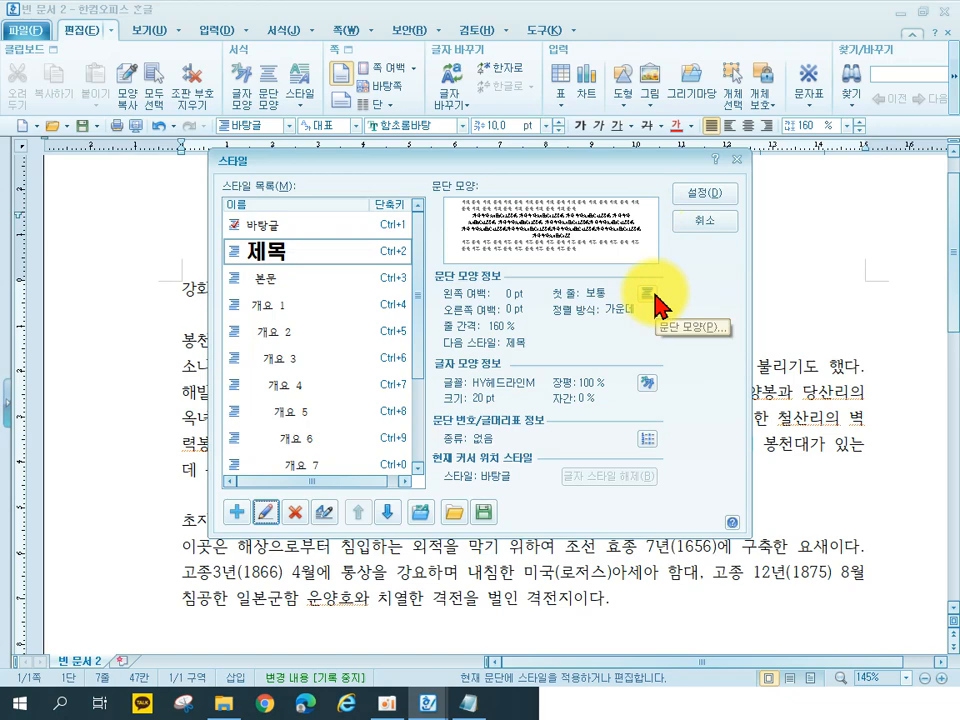
click(266, 513)
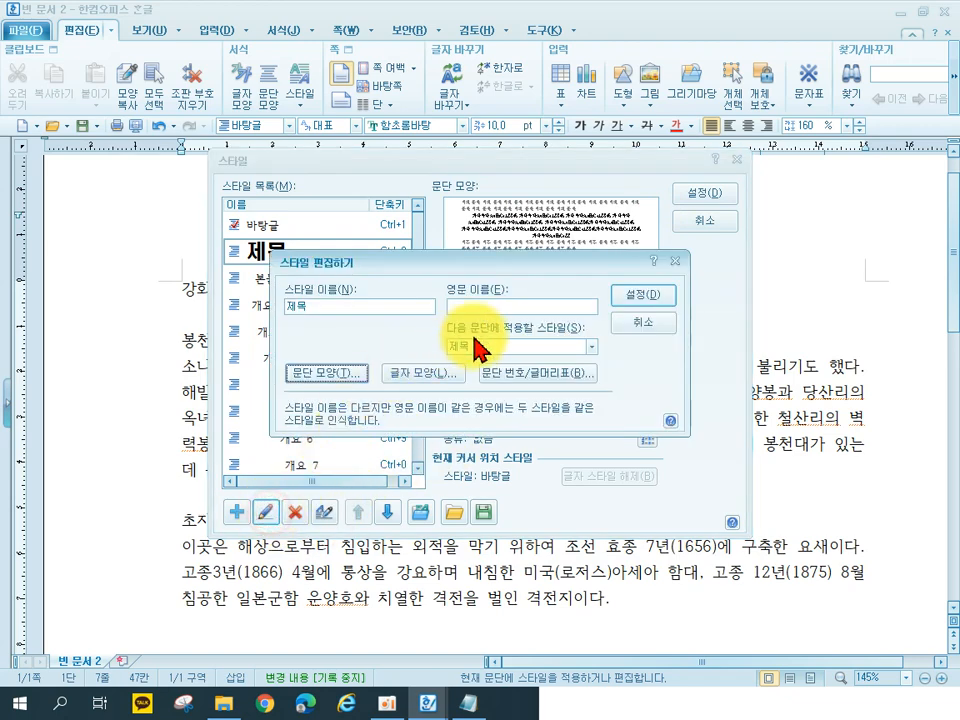
click(428, 375)
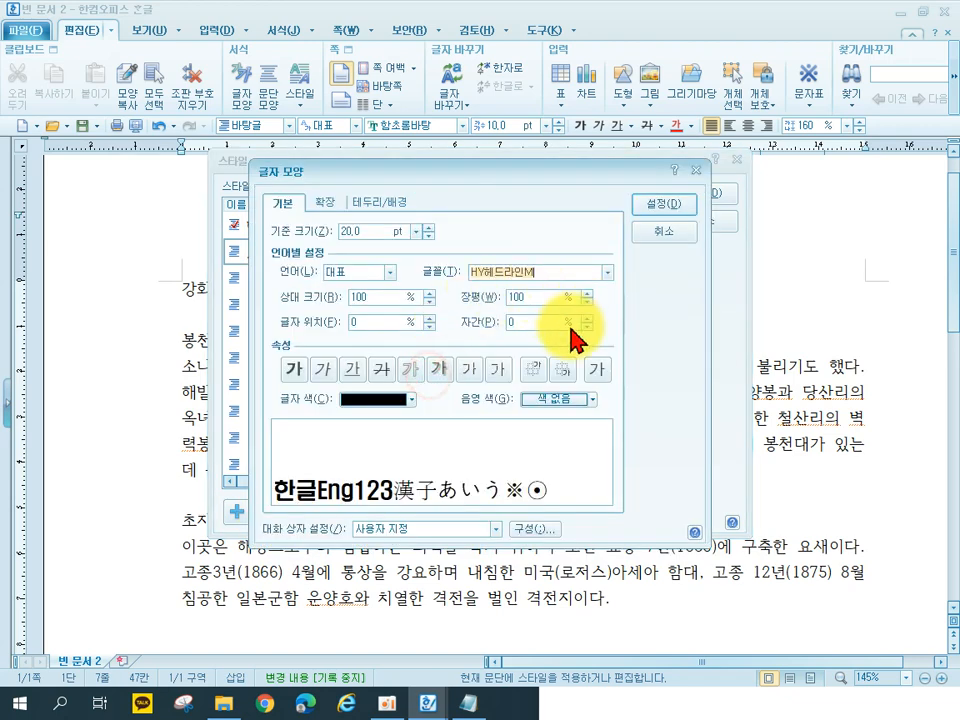
click(679, 213)
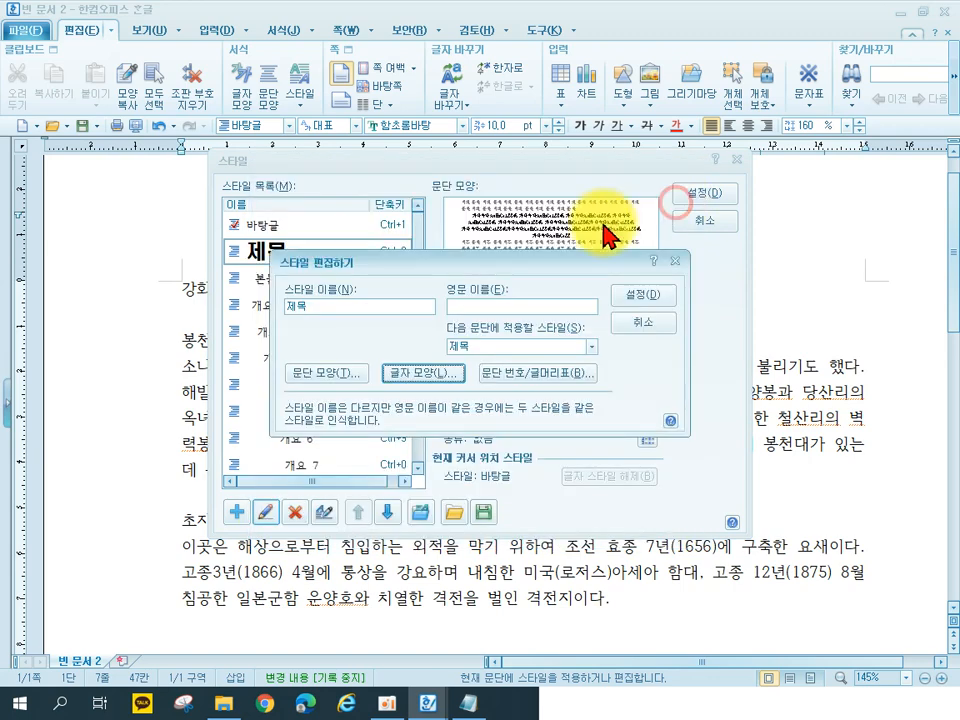
click(321, 373)
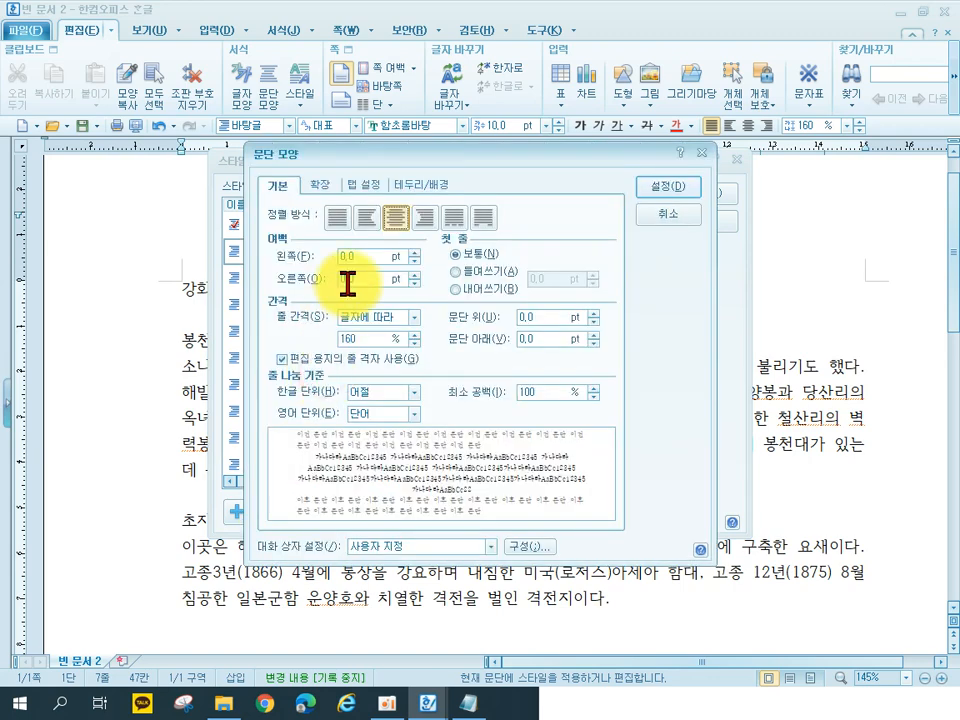
click(395, 243)
click(665, 192)
click(650, 318)
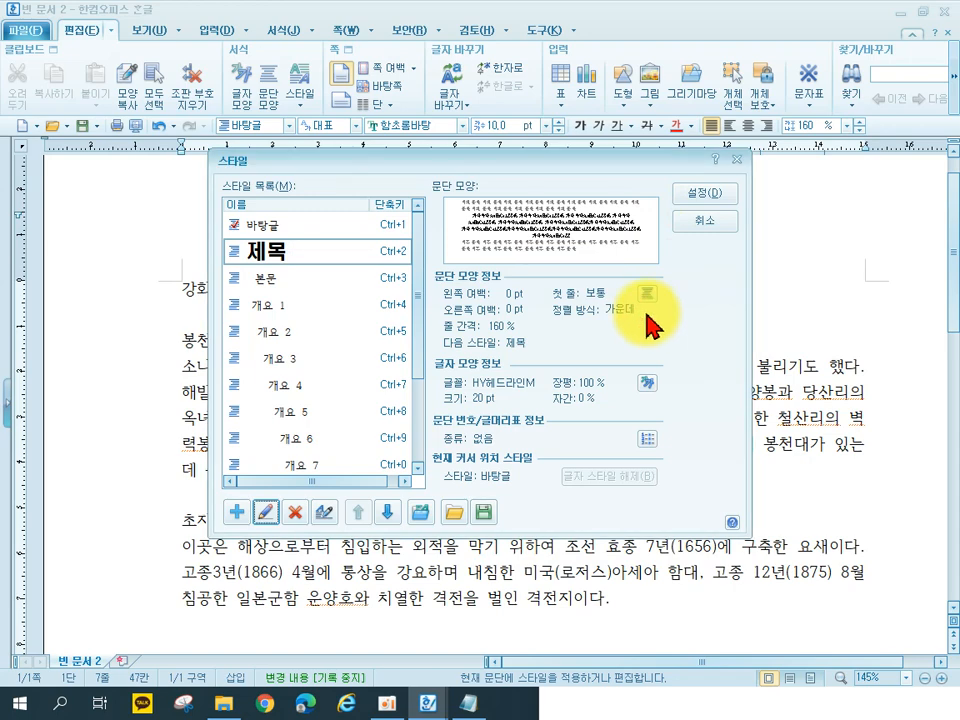
Step: Begin a new paragraph style named 소제목 with the 맑은 고딕 font at 14 pt in blue
click(237, 512)
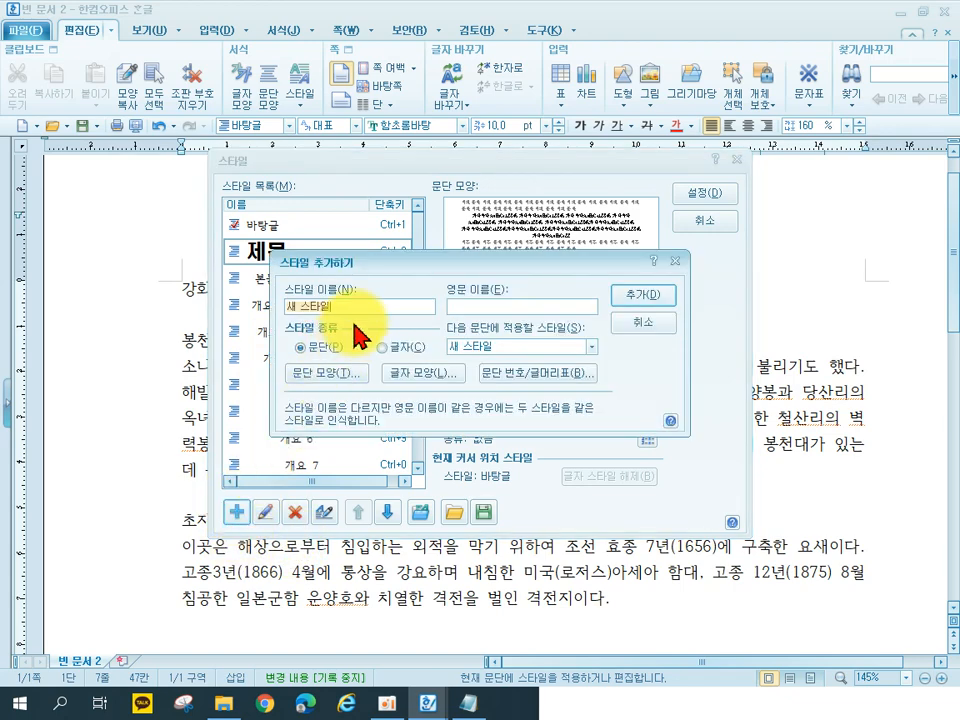
text(숏)
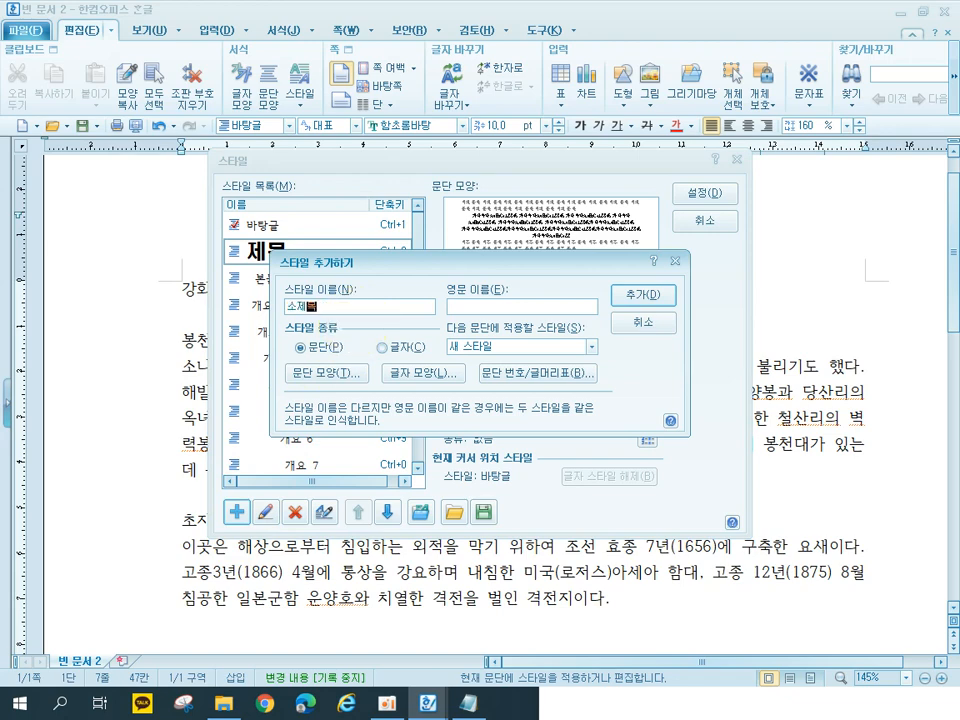
click(396, 372)
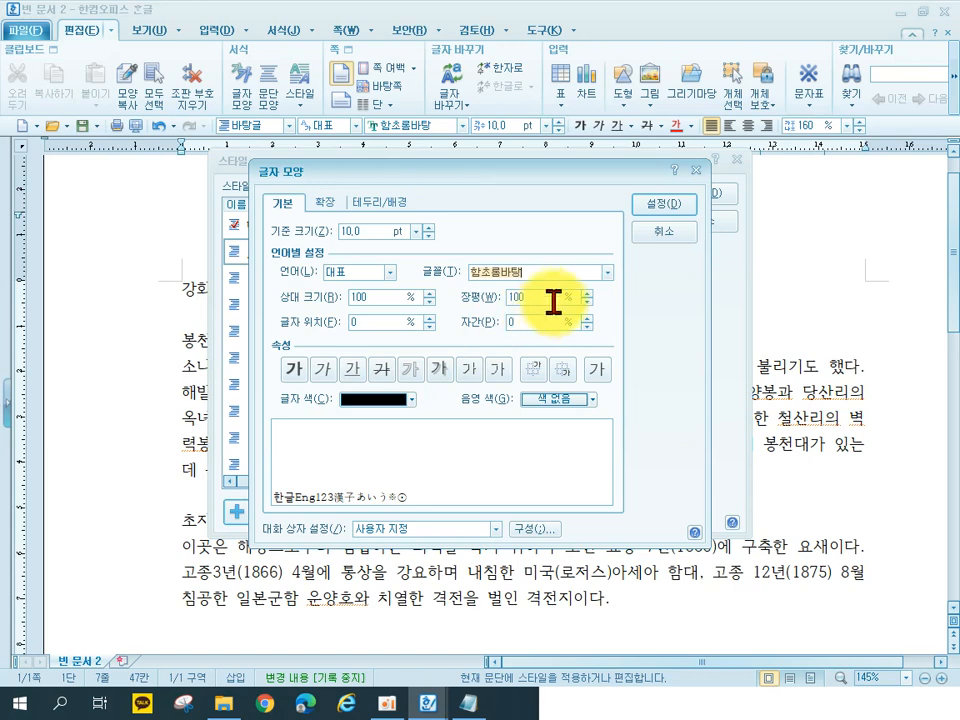
text(마)
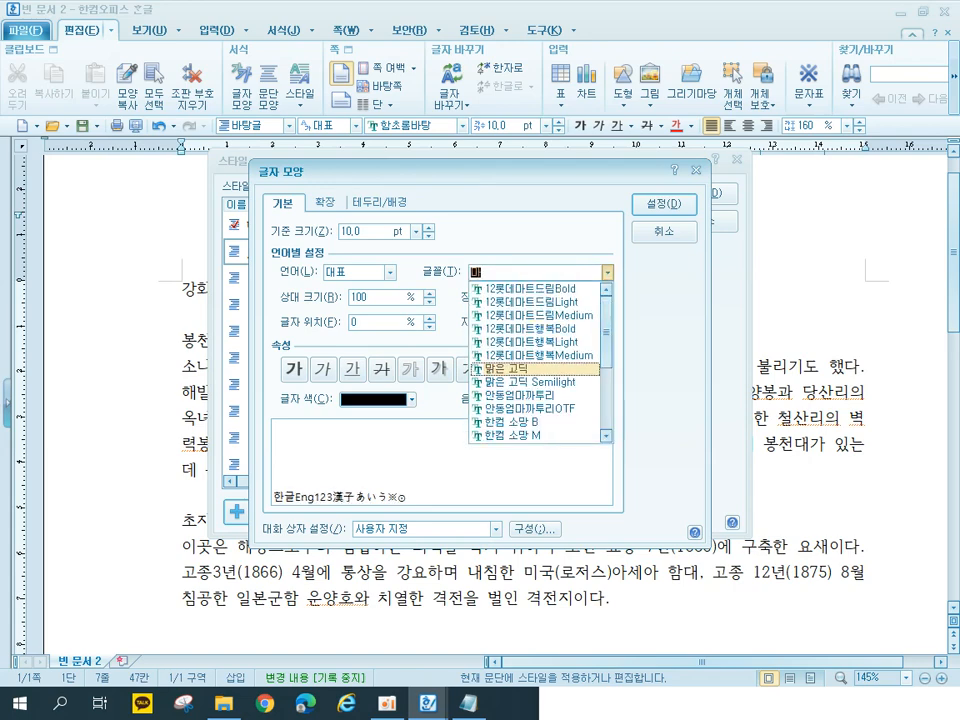
click(537, 369)
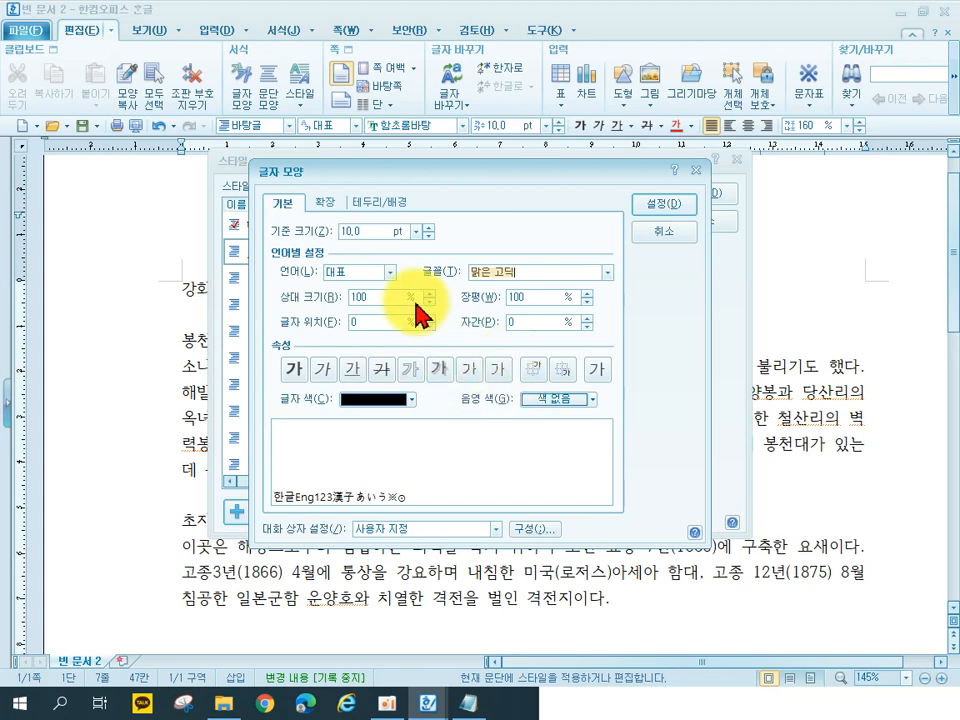
click(343, 229)
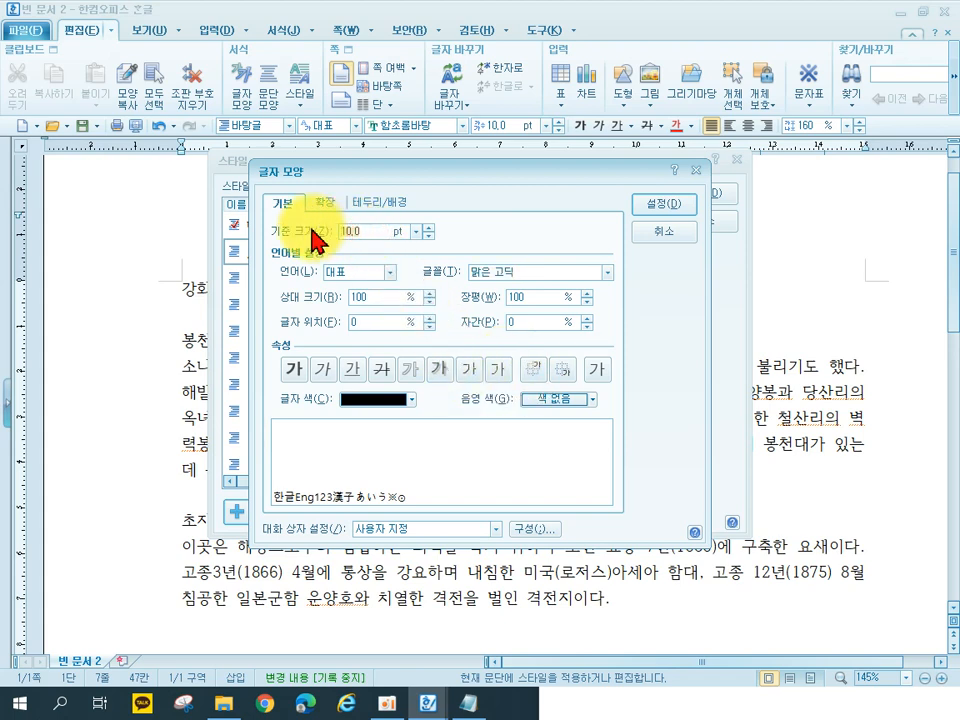
text(14)
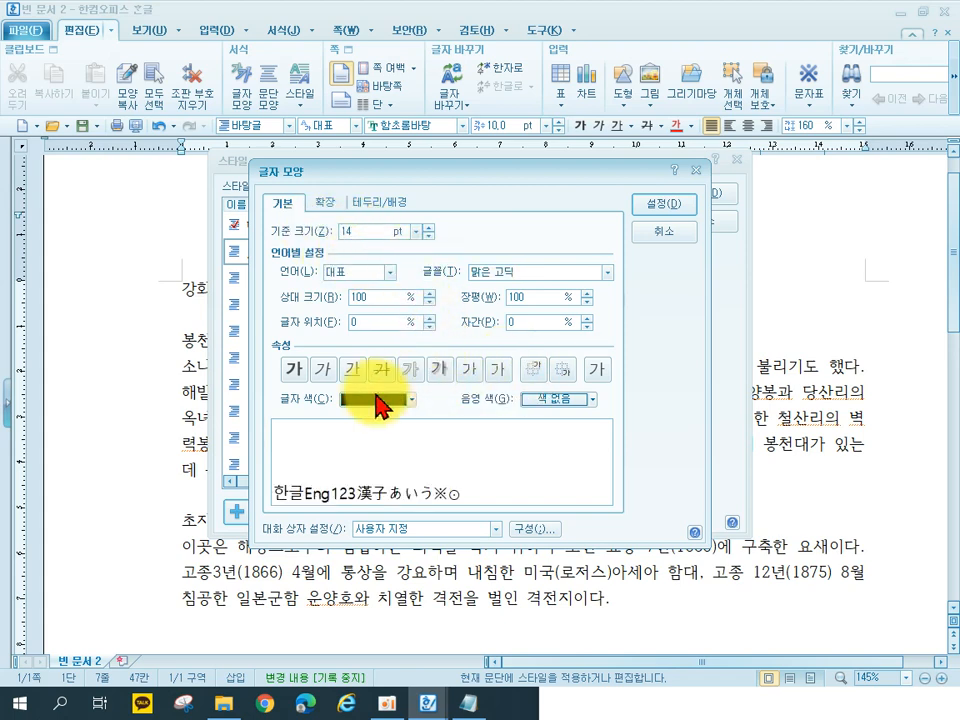
click(405, 399)
click(416, 444)
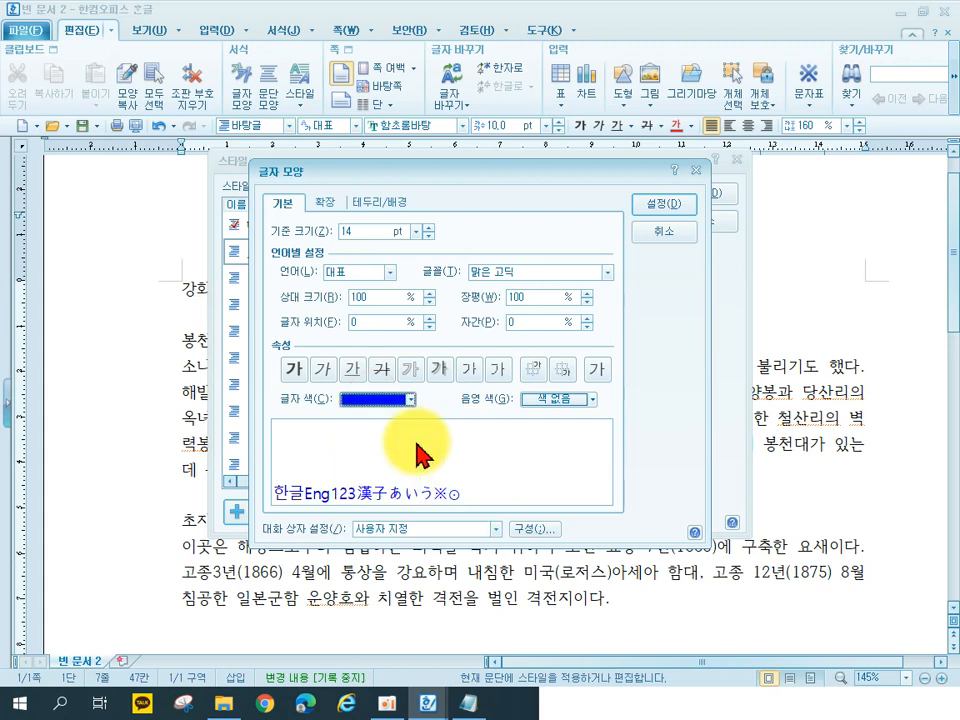
click(676, 205)
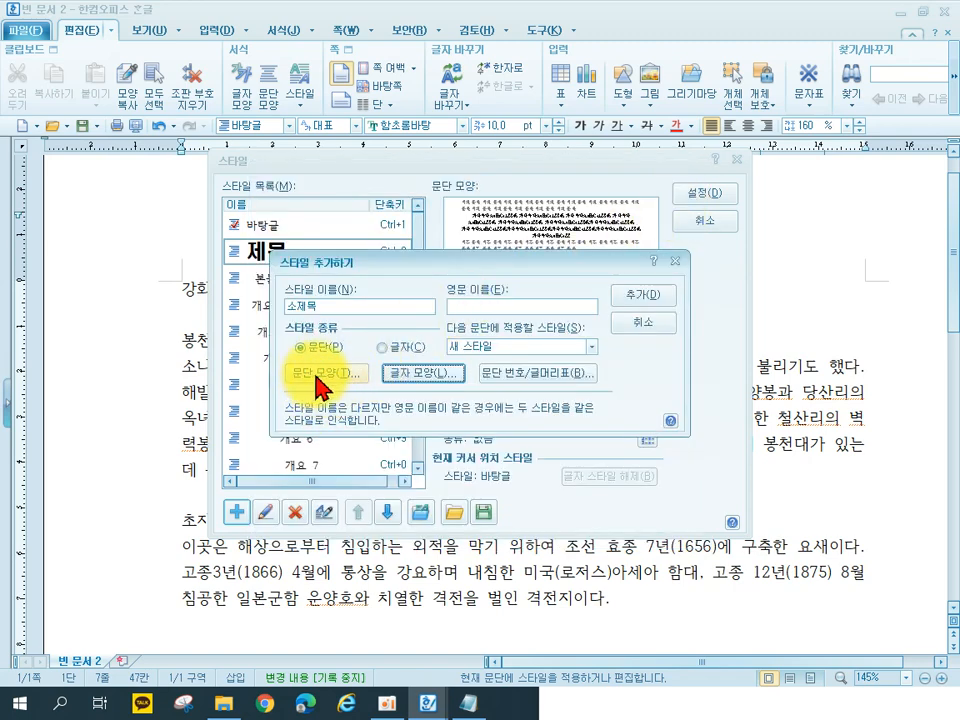
Step: Set the 소제목 style's spacing above the paragraph to 5 pt
click(316, 372)
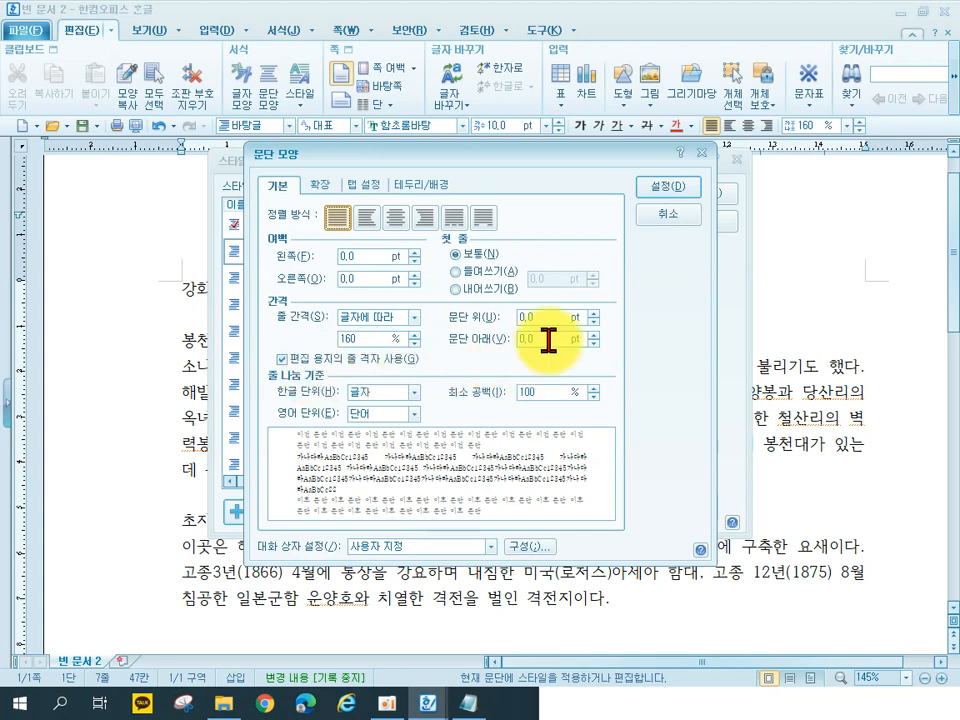
click(490, 322)
text(5)
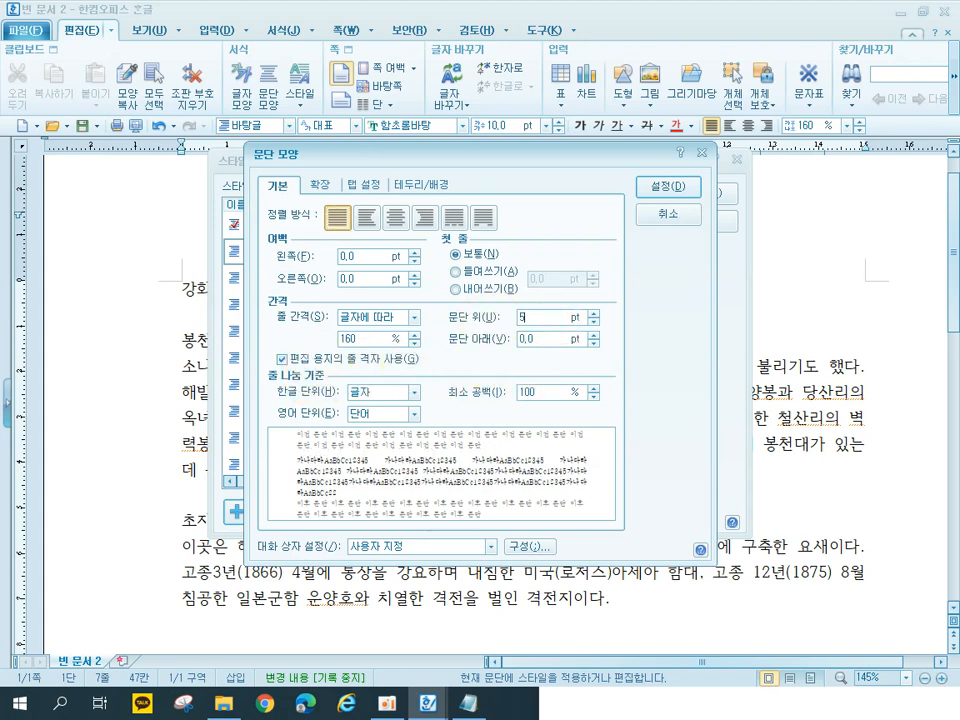
click(546, 339)
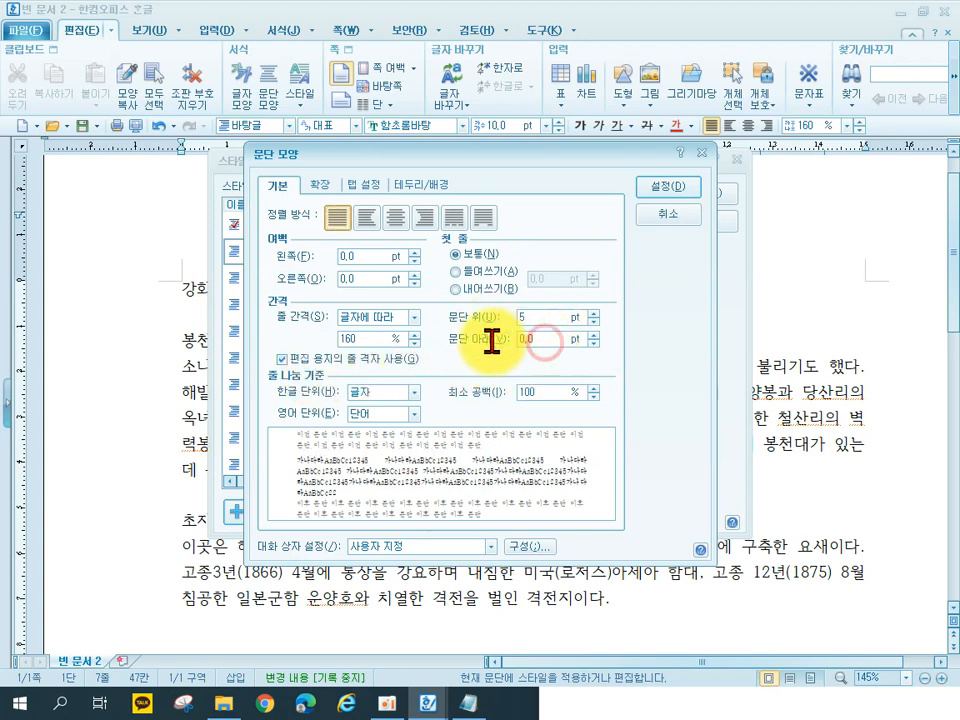
click(677, 190)
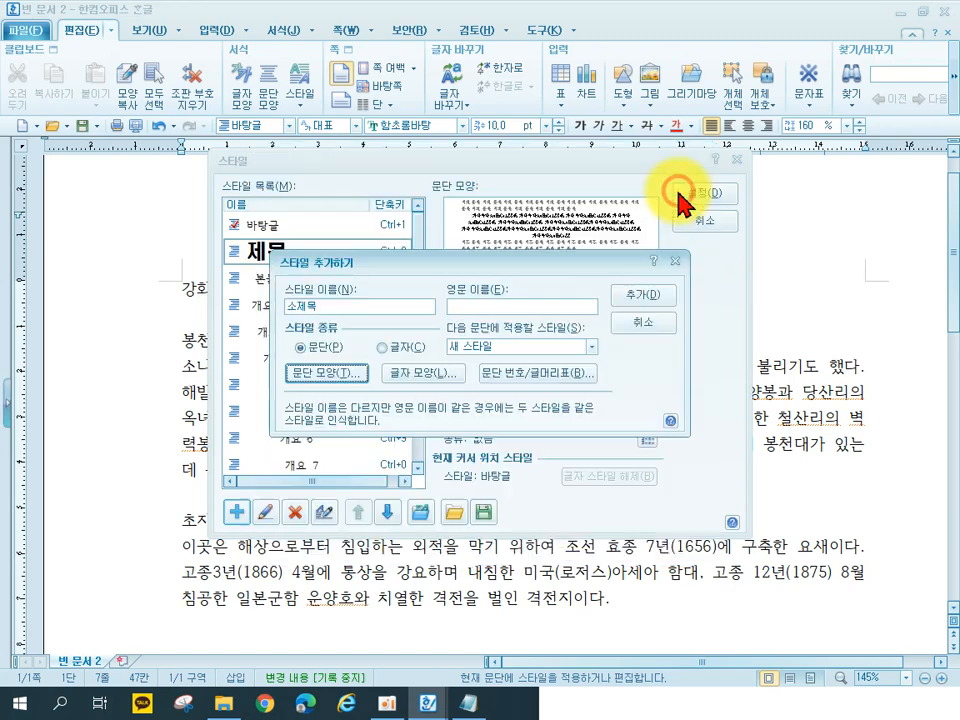
Step: Add the 소제목 style to the style list and begin a new paragraph style named 내용
click(648, 298)
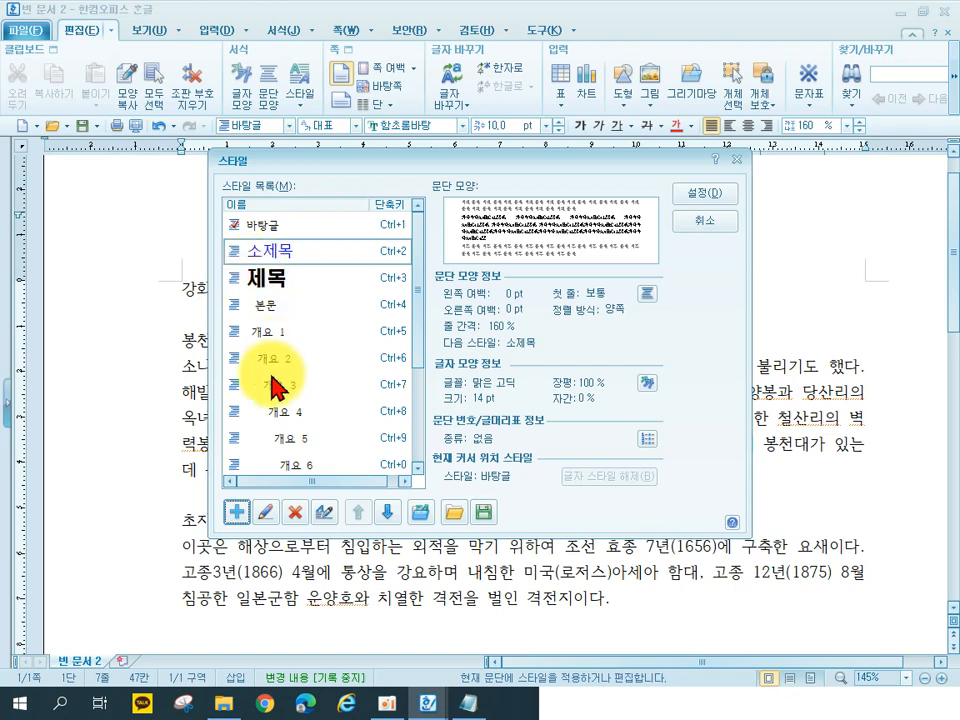
click(231, 513)
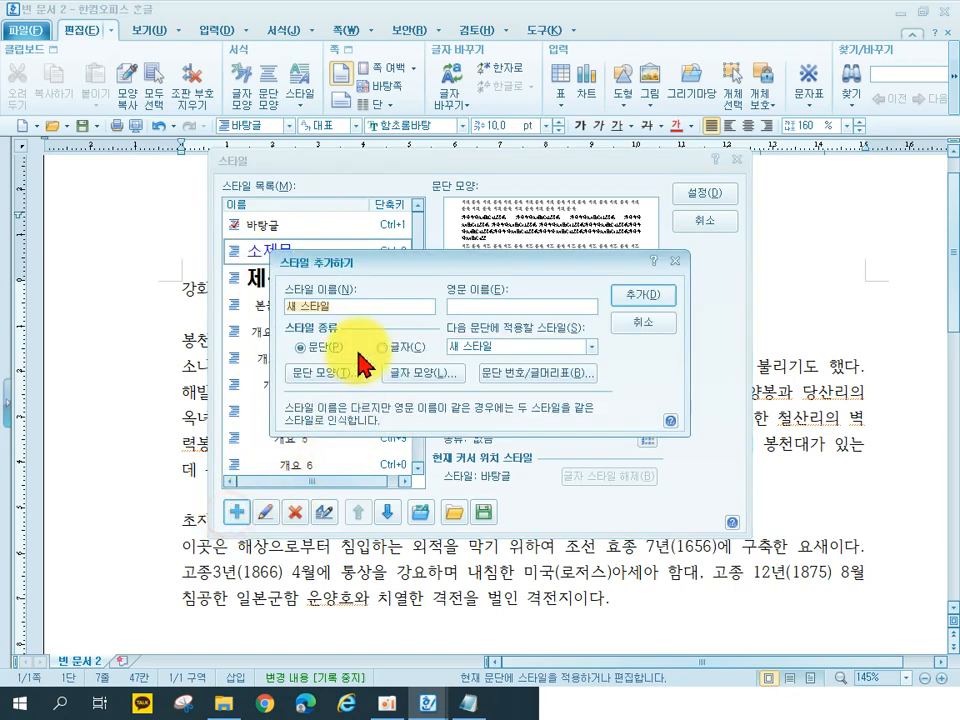
text(내용)
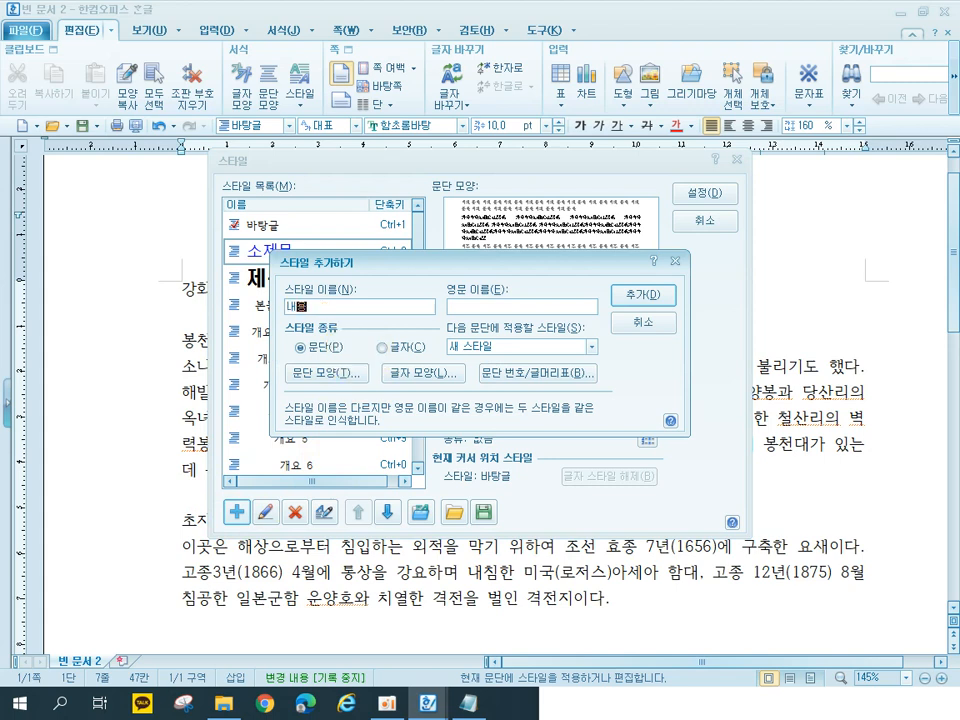
Step: Set the 내용 style's characters to 굴림체 at 12 pt with 95% character width and -5% letter spacing
click(420, 385)
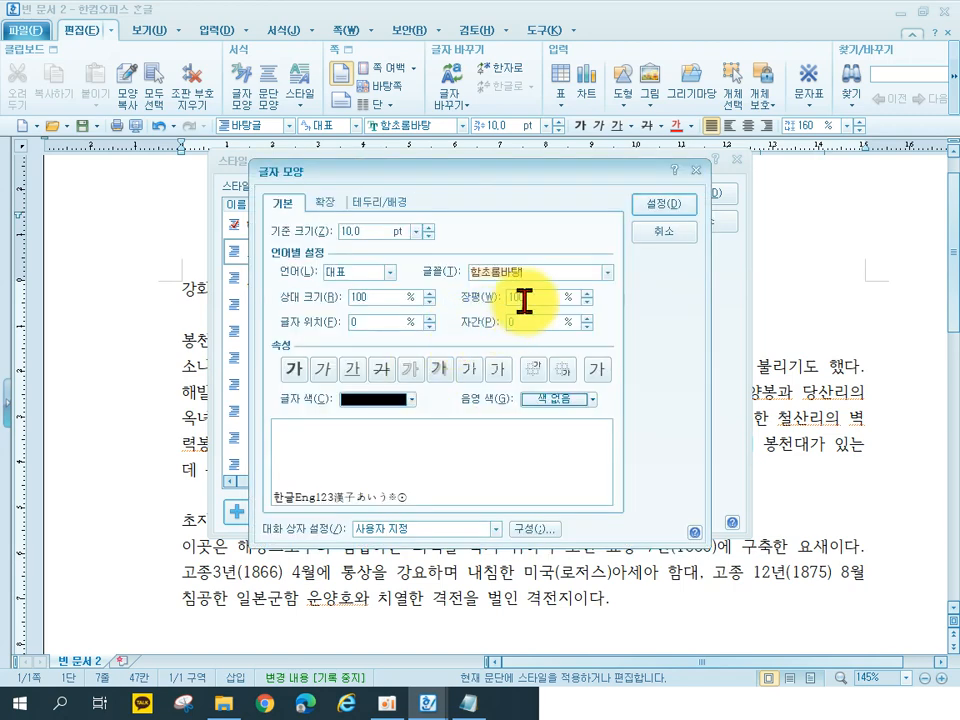
click(583, 273)
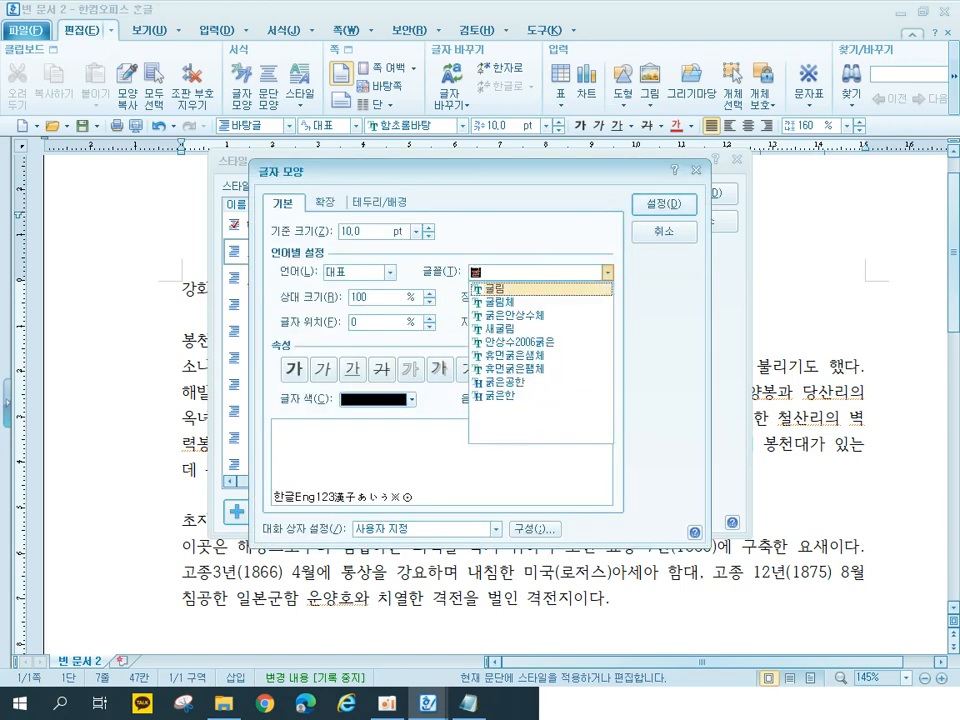
click(556, 302)
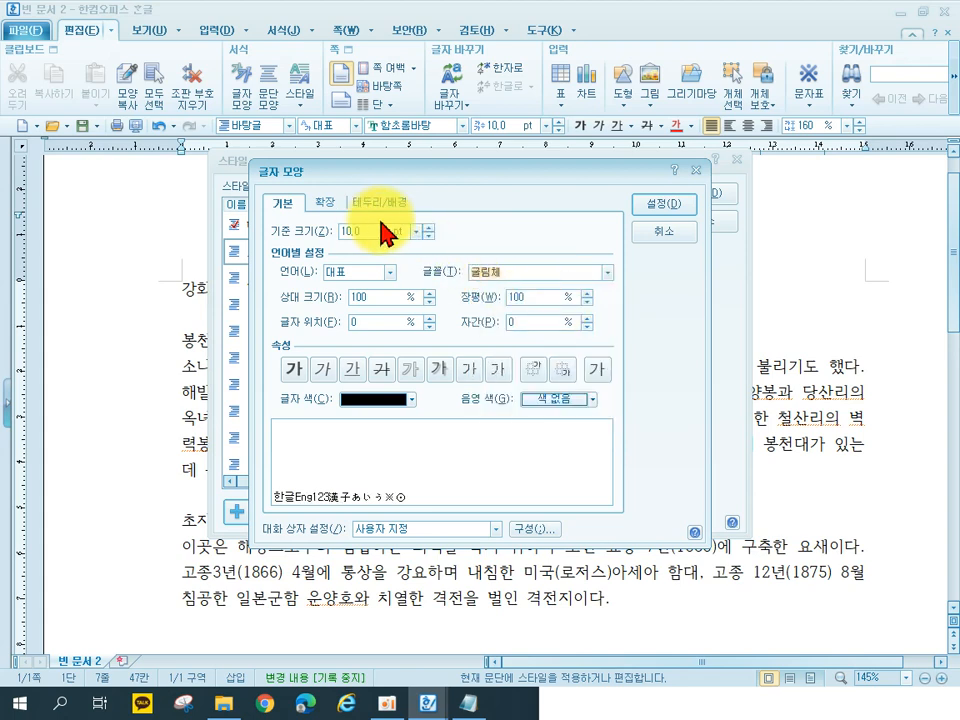
drag(371, 230, 263, 248)
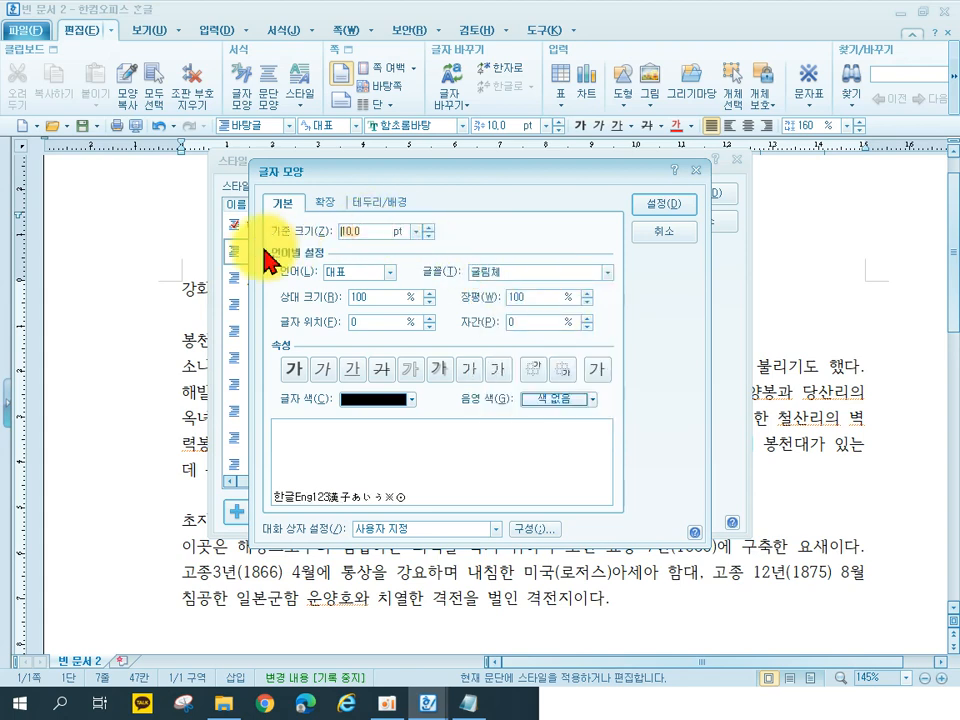
text(12)
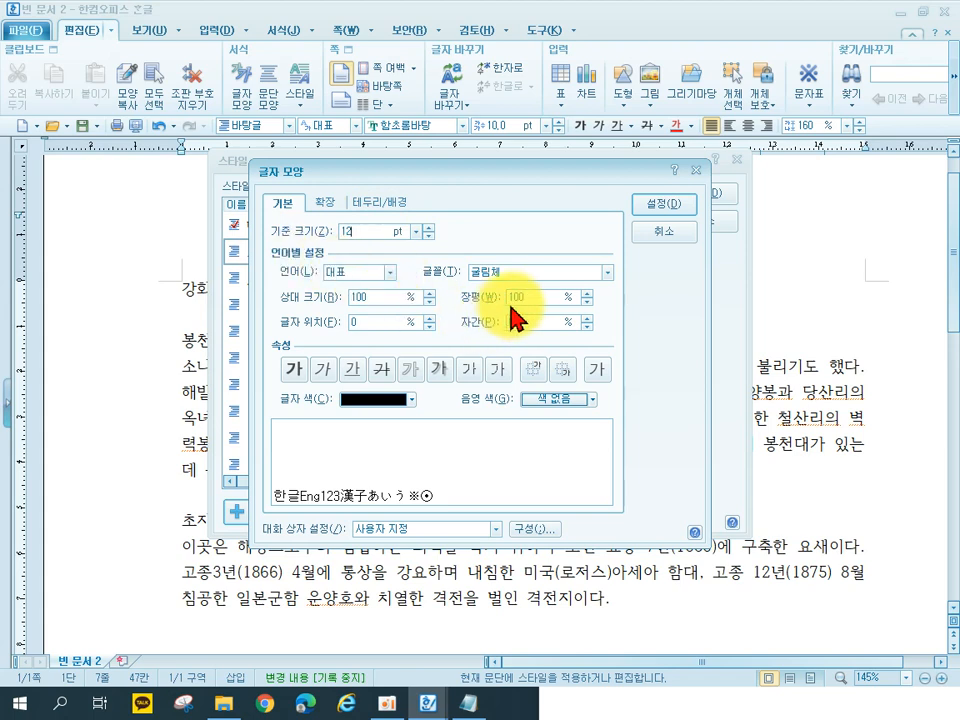
text(95)
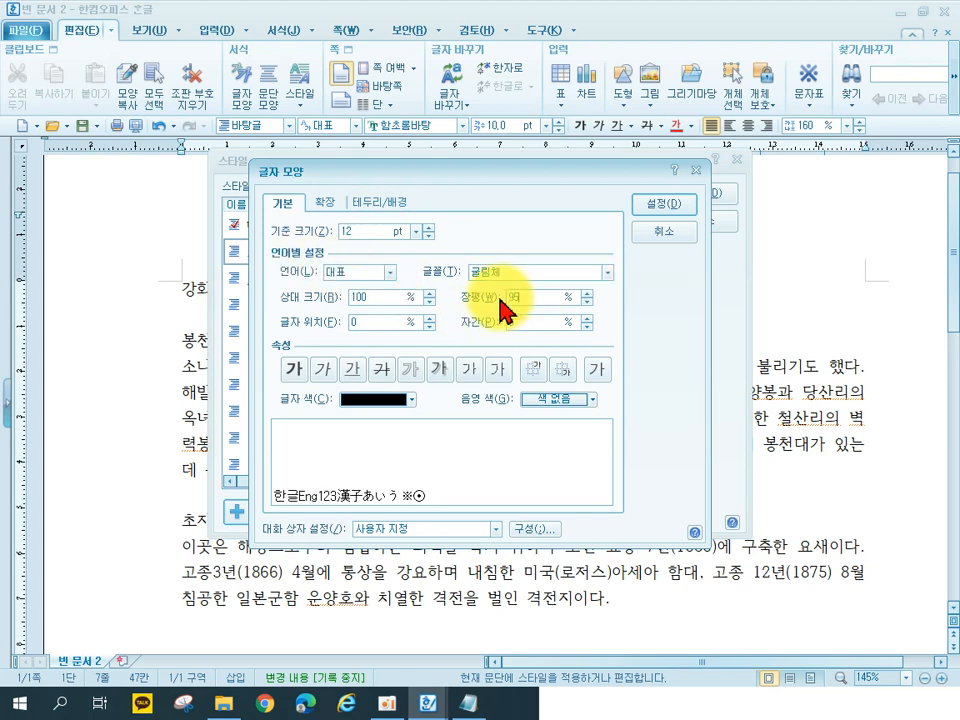
drag(523, 321, 487, 323)
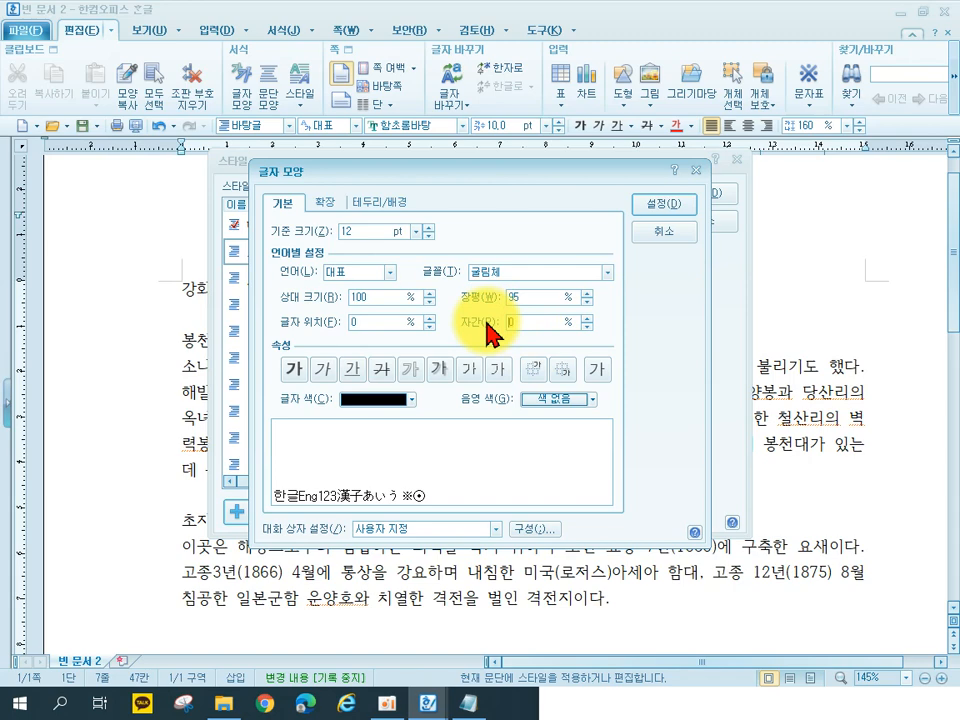
text(-5)
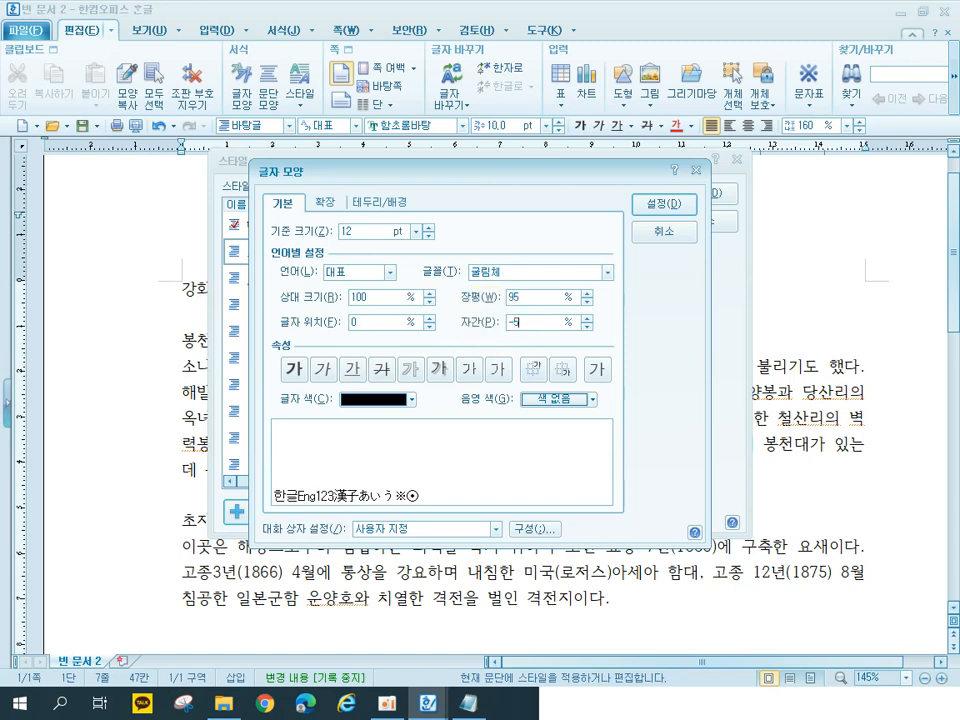
click(668, 205)
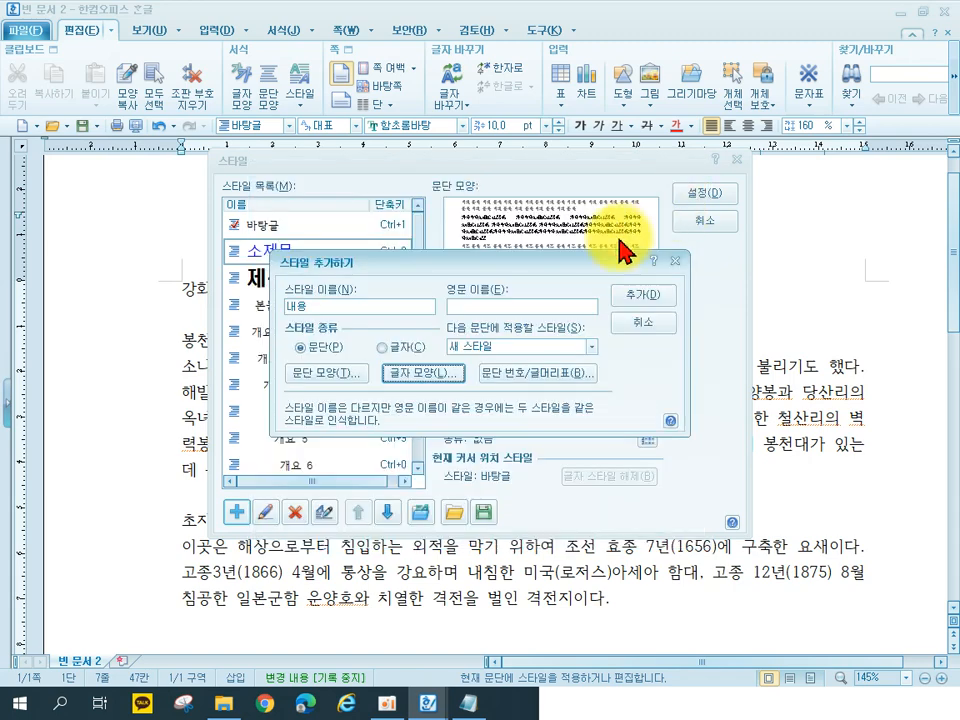
Step: Give the 내용 style 10 pt left and right margins, a 10 pt first-line indent and 13% line spacing
click(334, 384)
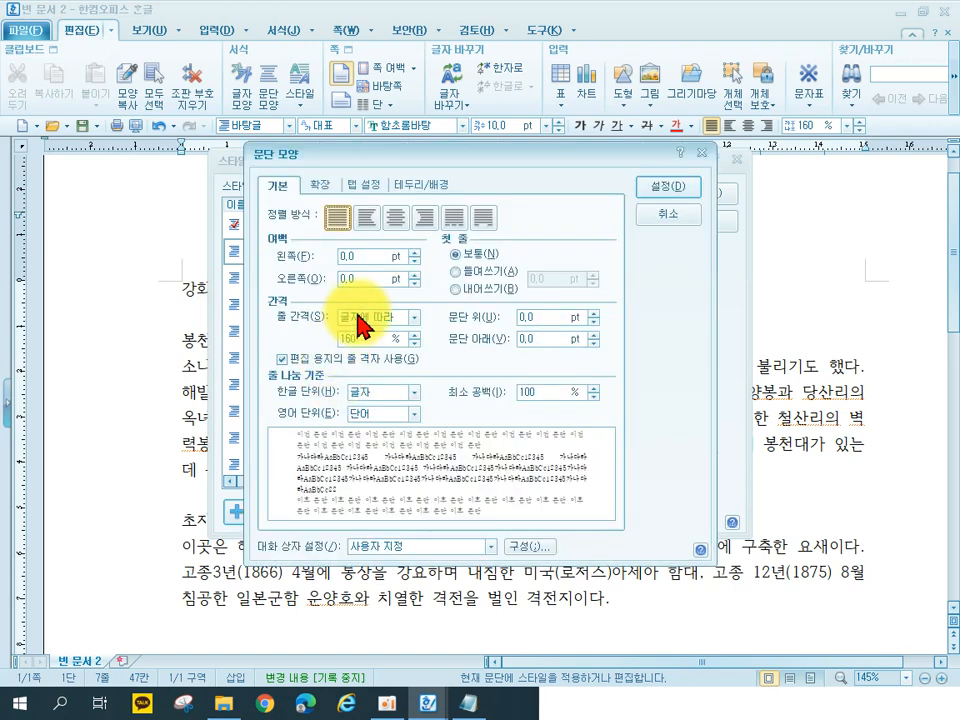
text(10)
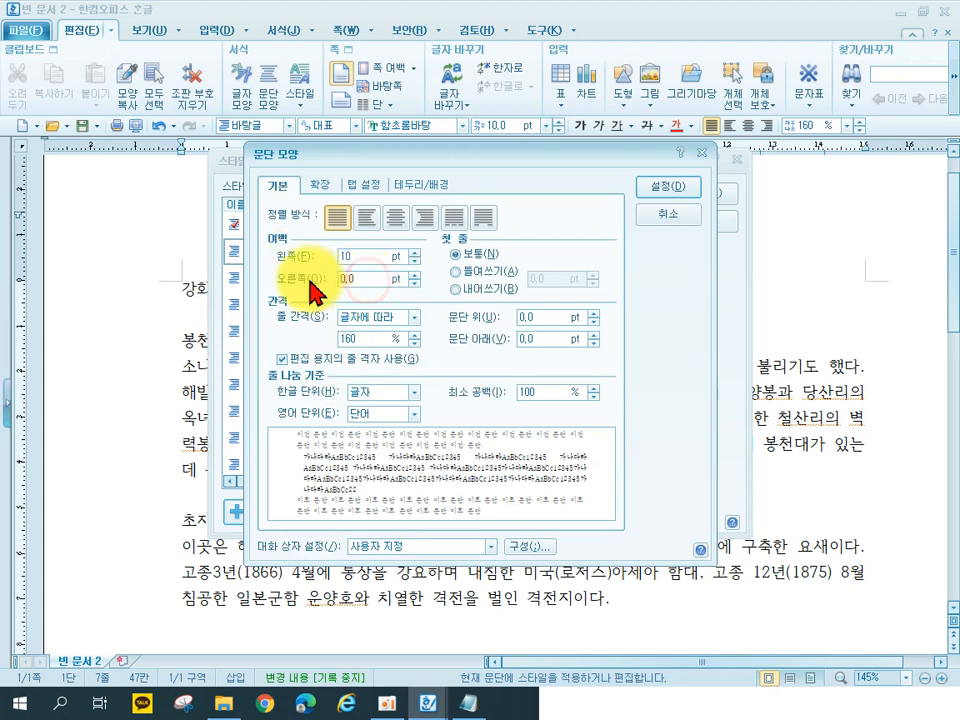
key(Tab)
text(10)
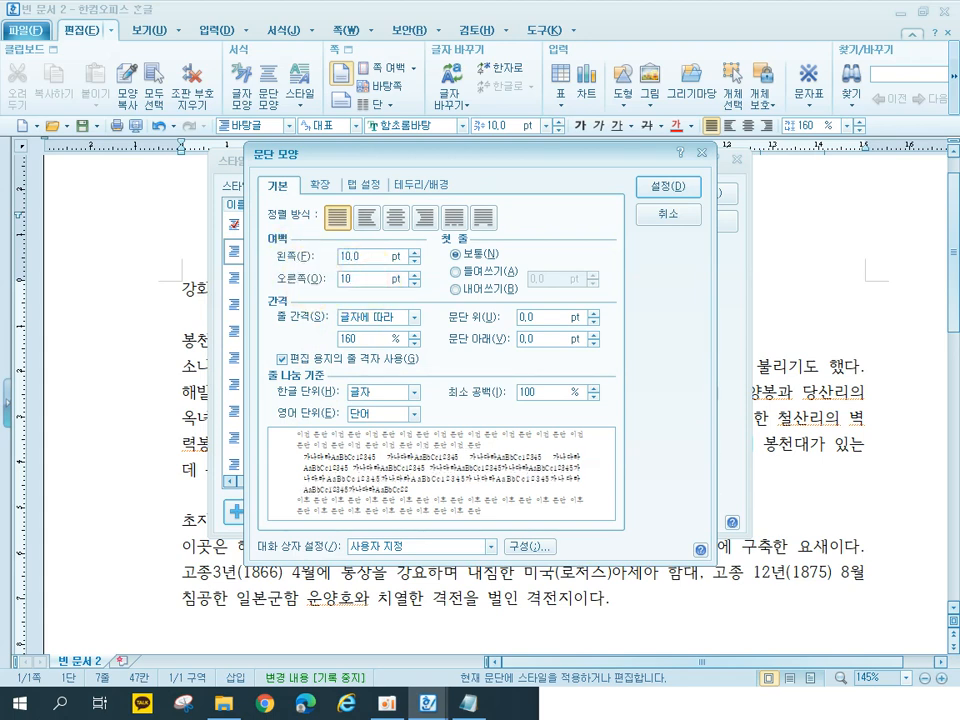
click(474, 272)
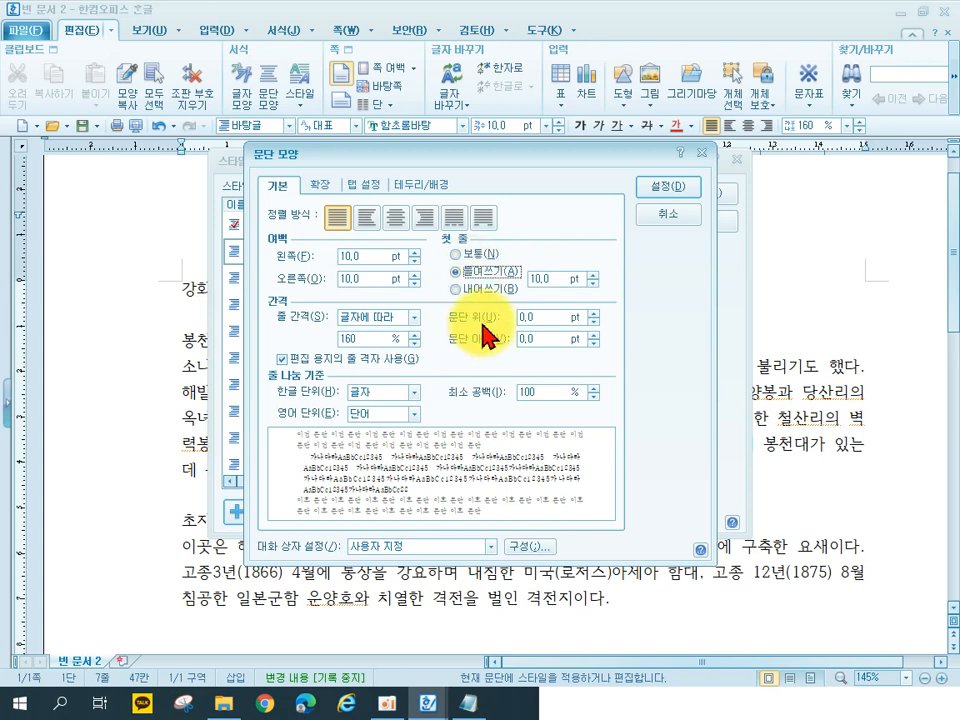
drag(372, 339, 316, 337)
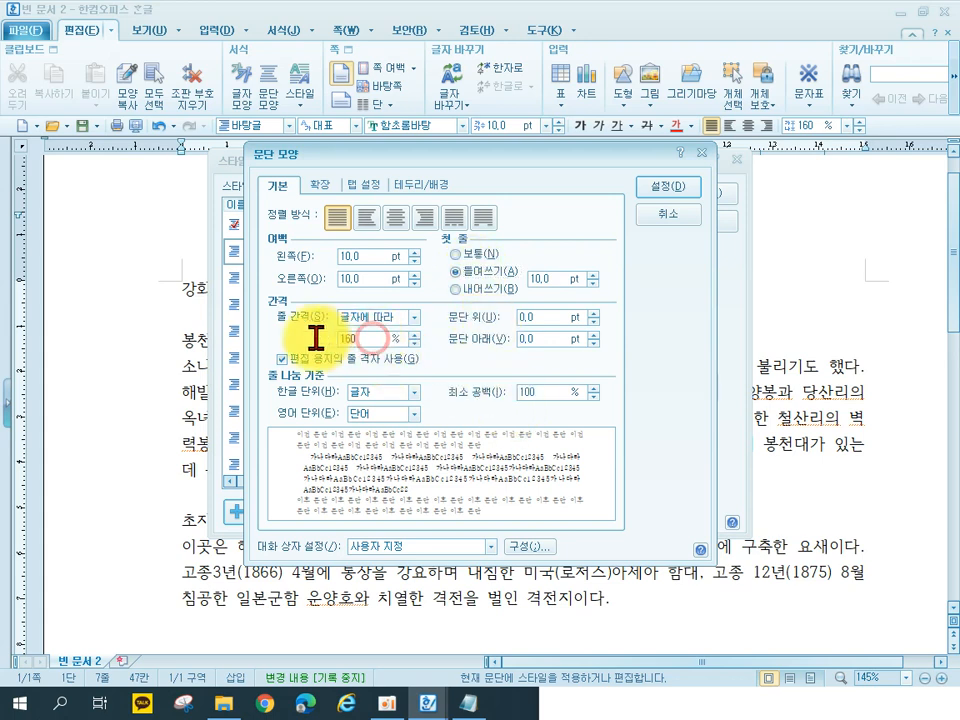
text(13)
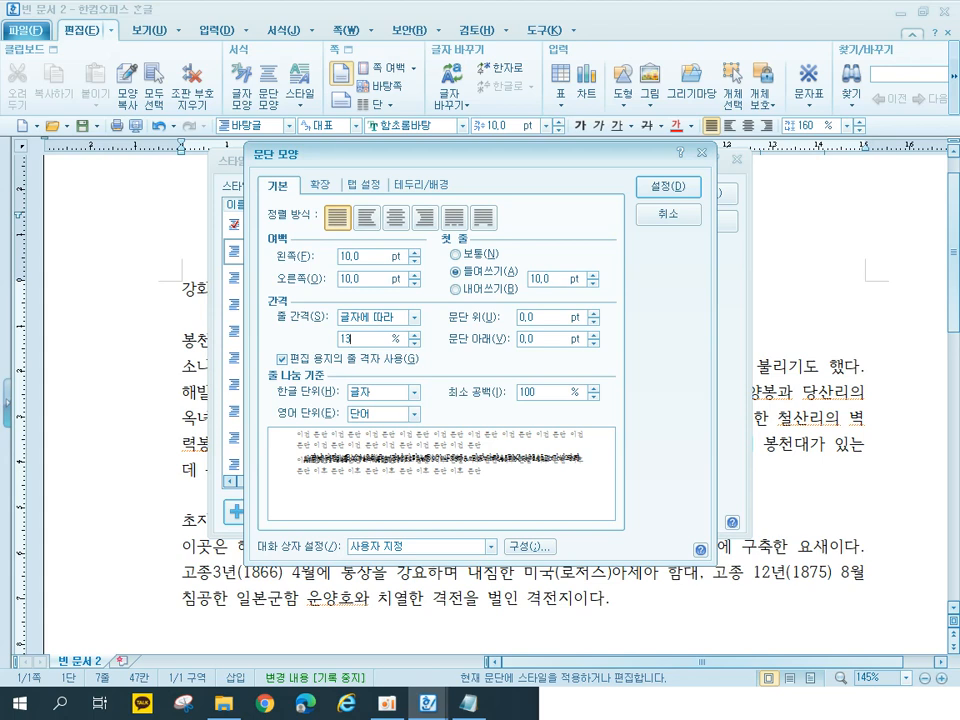
Step: Put a solid 0.4 mm red border on all sides of the 내용 style and add it to the style list
click(415, 186)
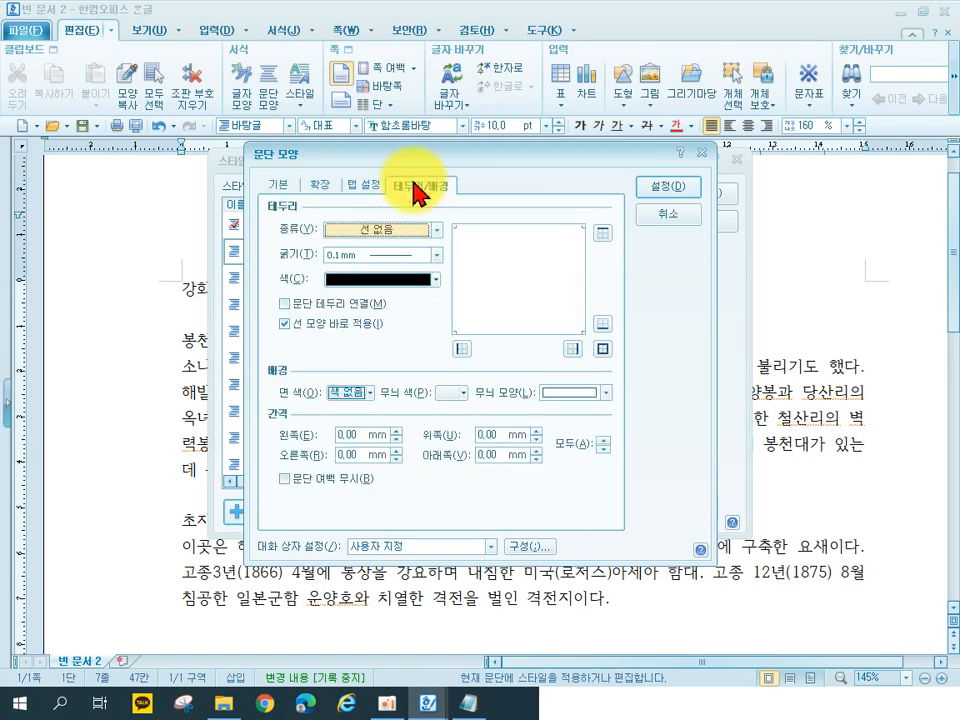
click(381, 230)
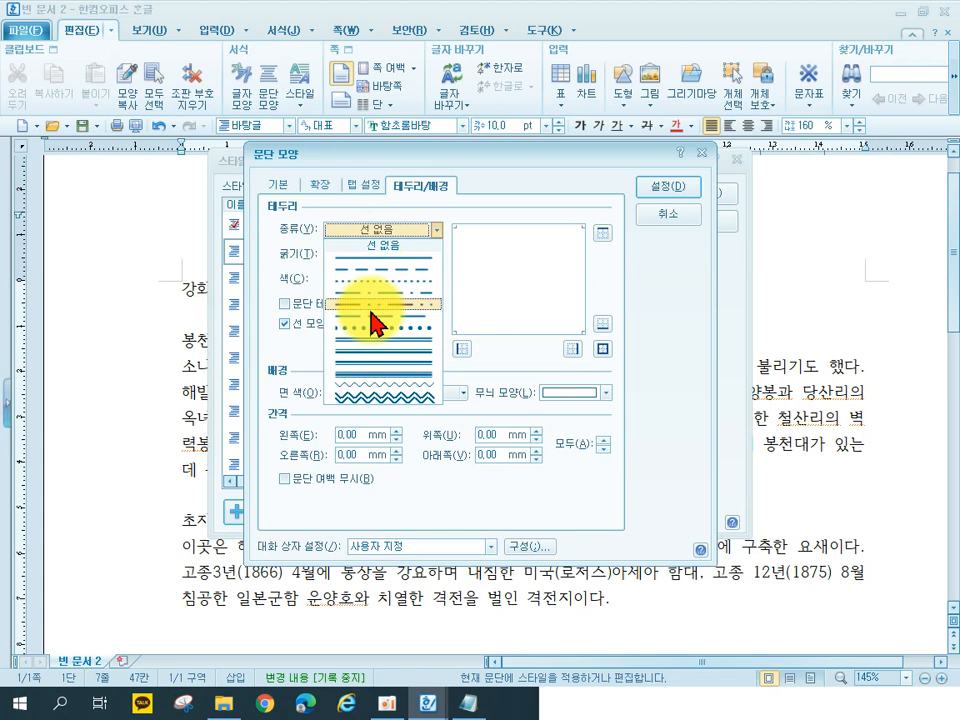
click(371, 259)
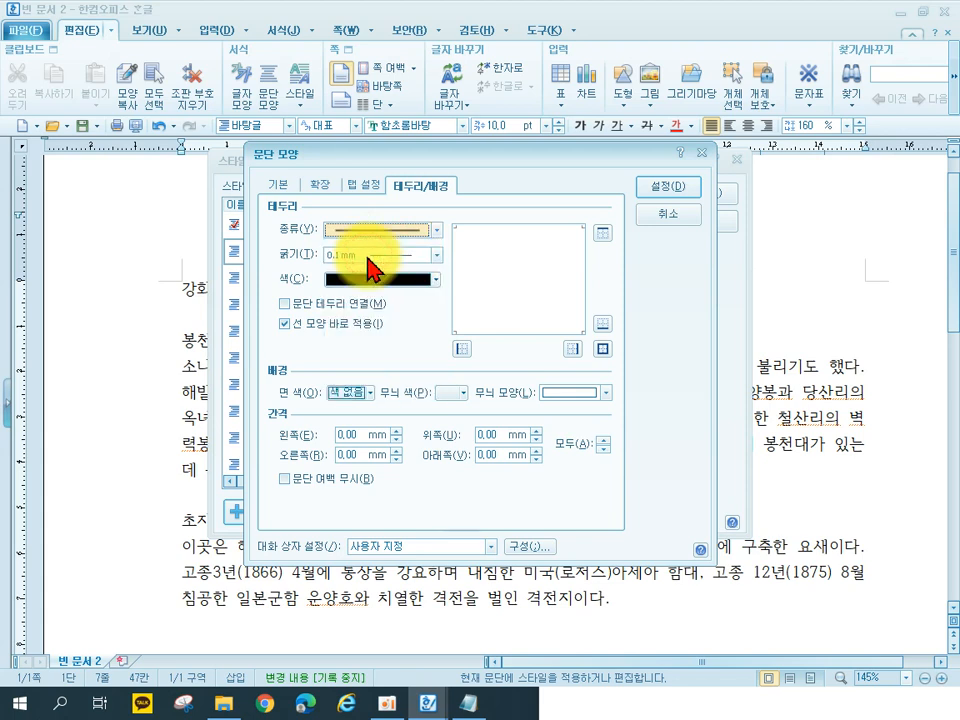
click(366, 256)
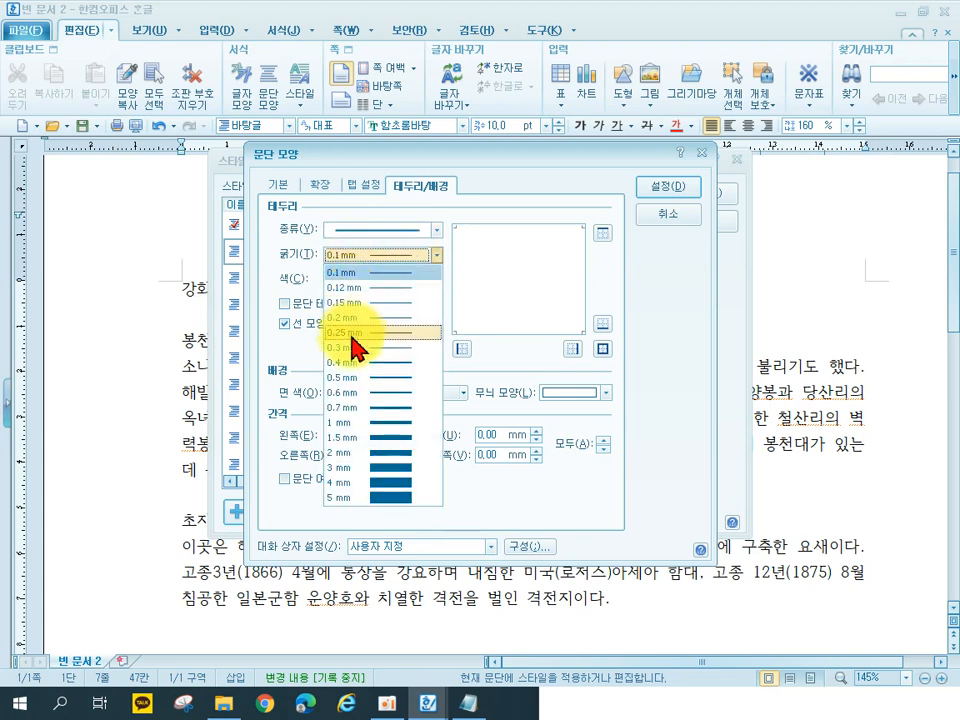
click(352, 366)
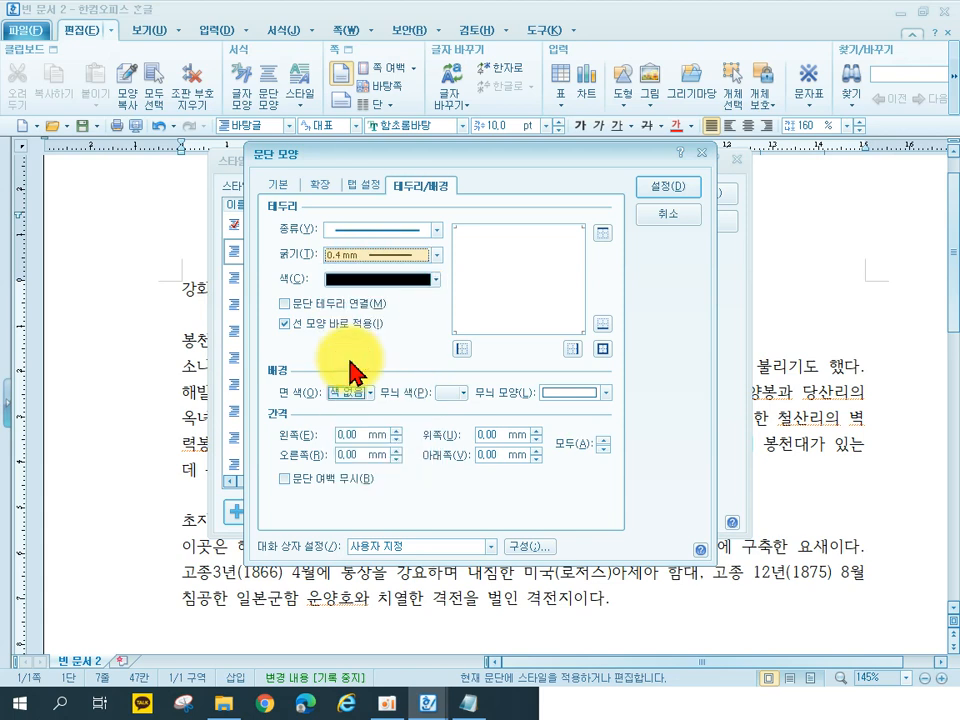
click(402, 284)
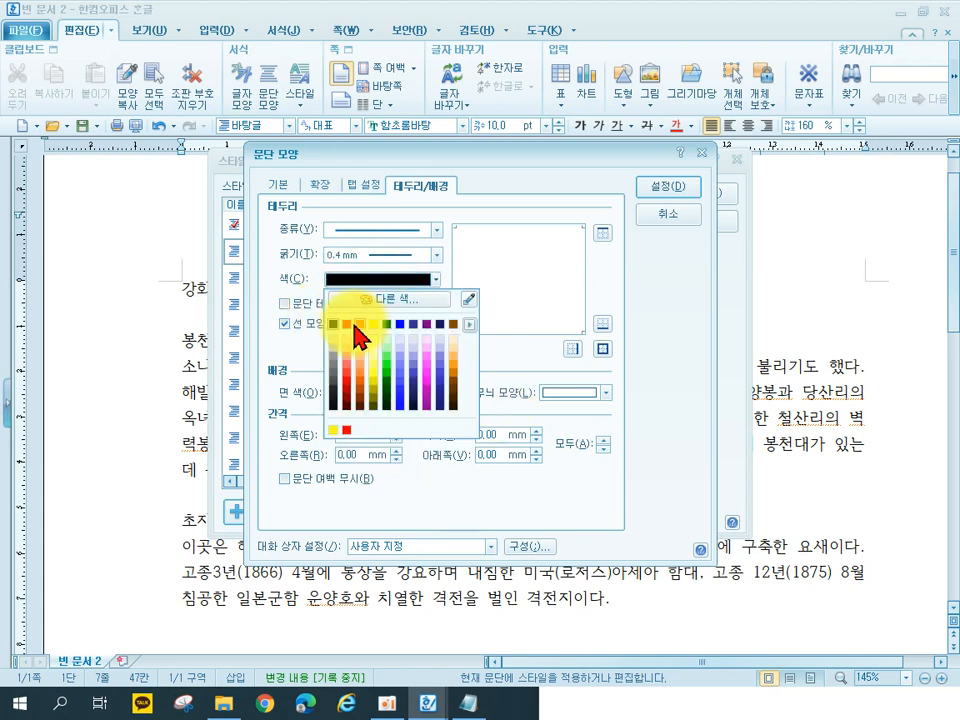
click(347, 323)
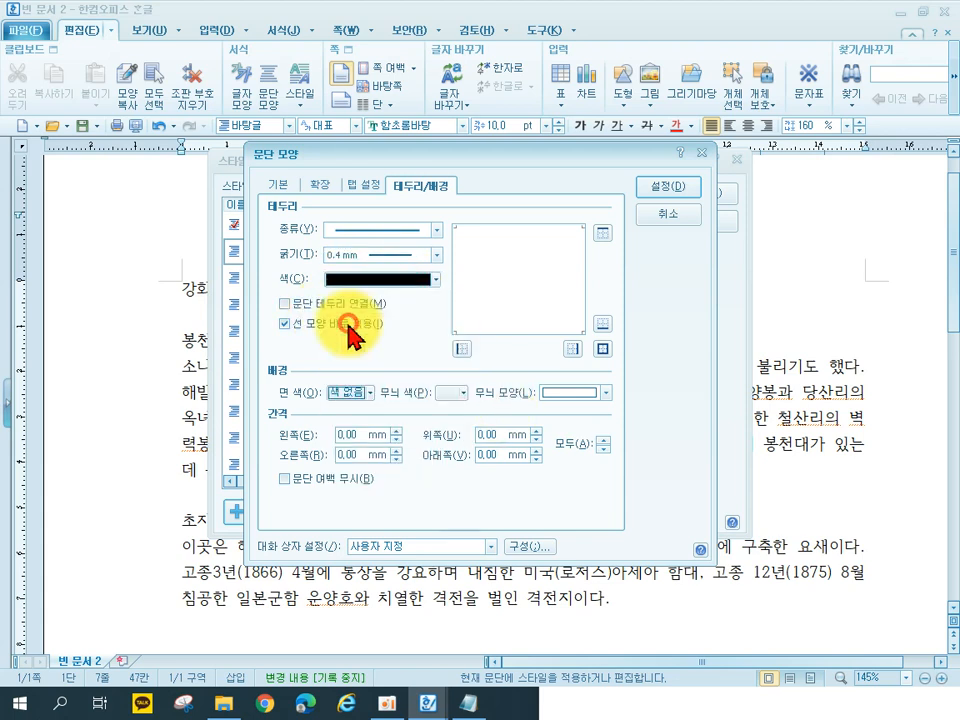
click(603, 350)
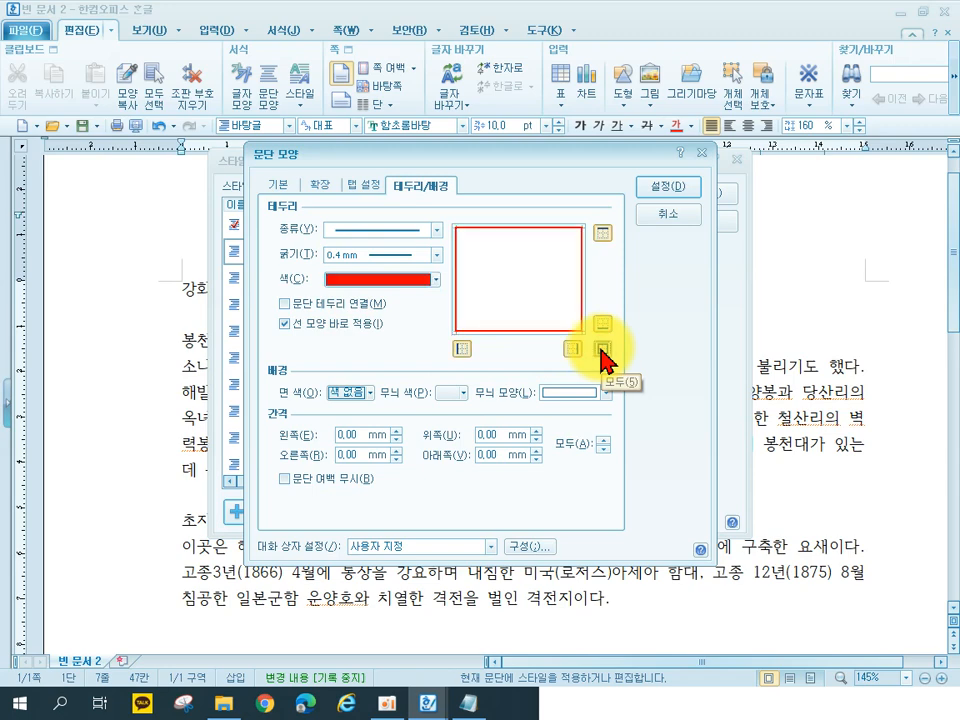
click(669, 189)
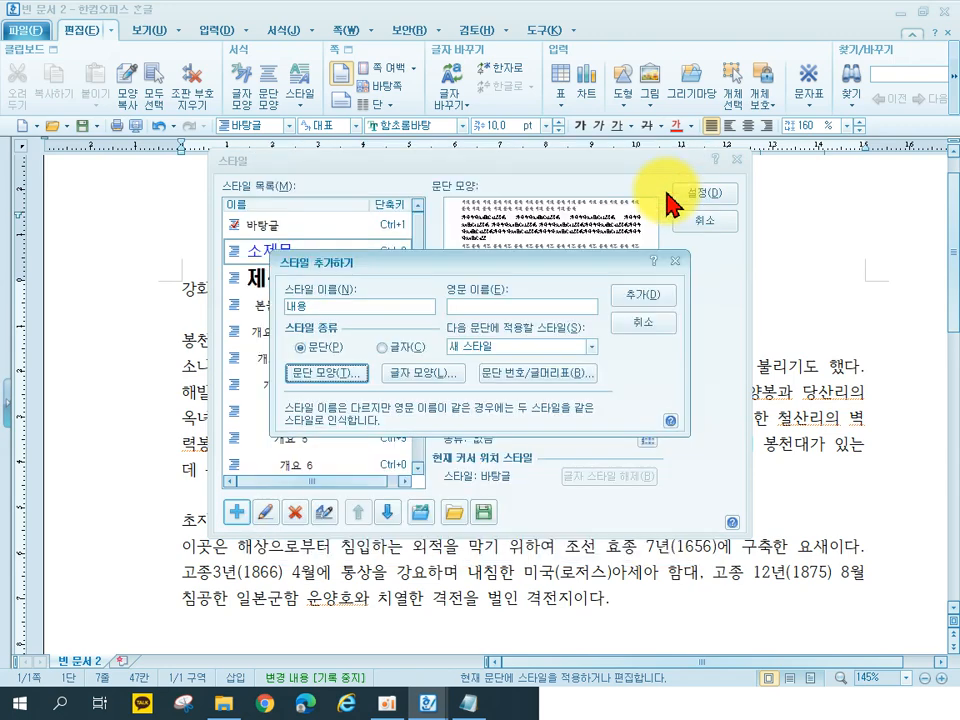
click(640, 296)
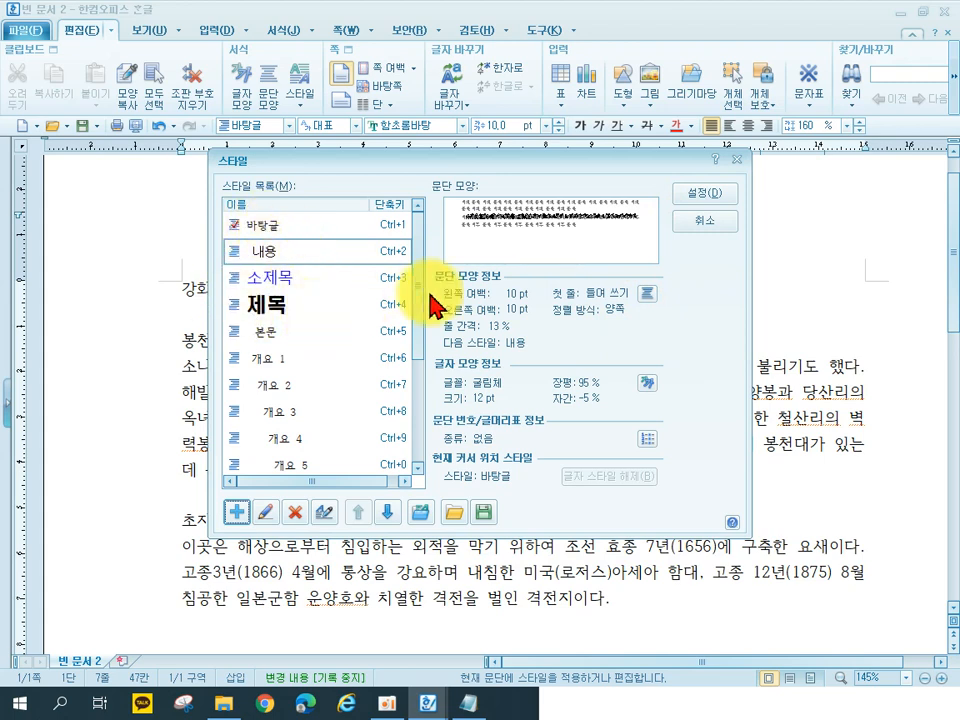
click(712, 228)
Step: Apply the 제목 style to the heading line 강화도 여행의 주변 볼거리
click(147, 298)
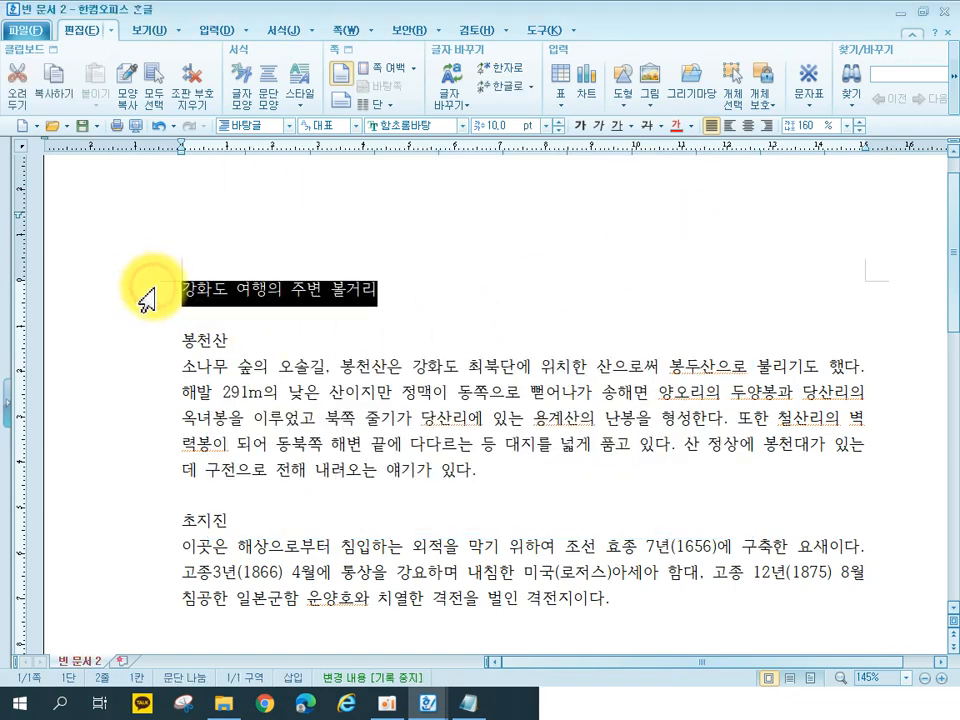
click(289, 126)
click(258, 190)
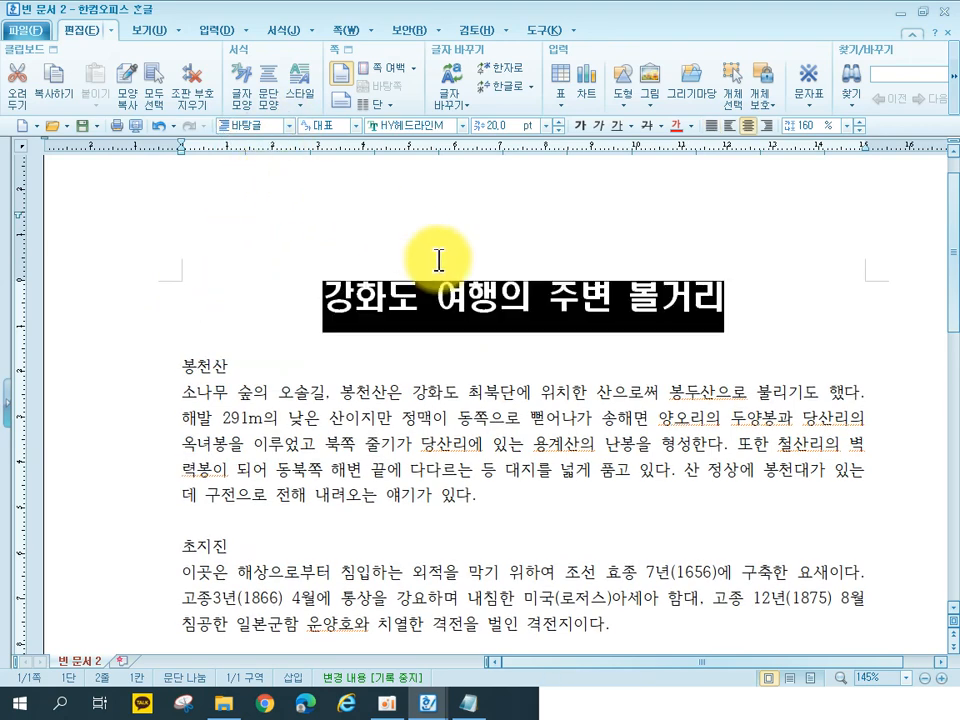
Step: Apply the 소제목 style to the 봉천산 subheading
drag(190, 369, 229, 369)
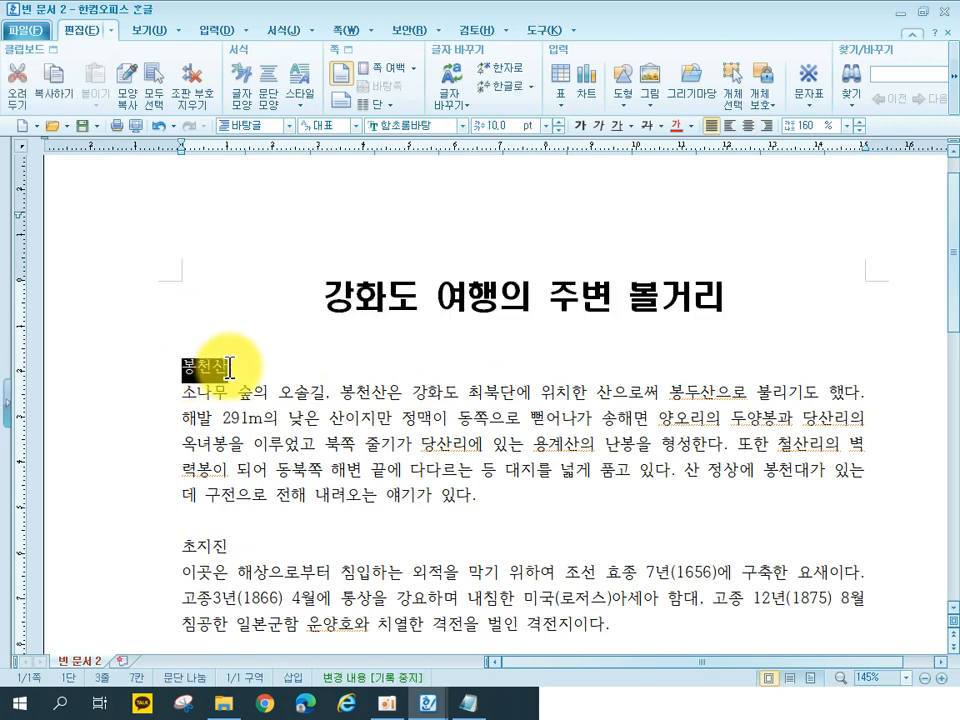
click(268, 128)
click(264, 178)
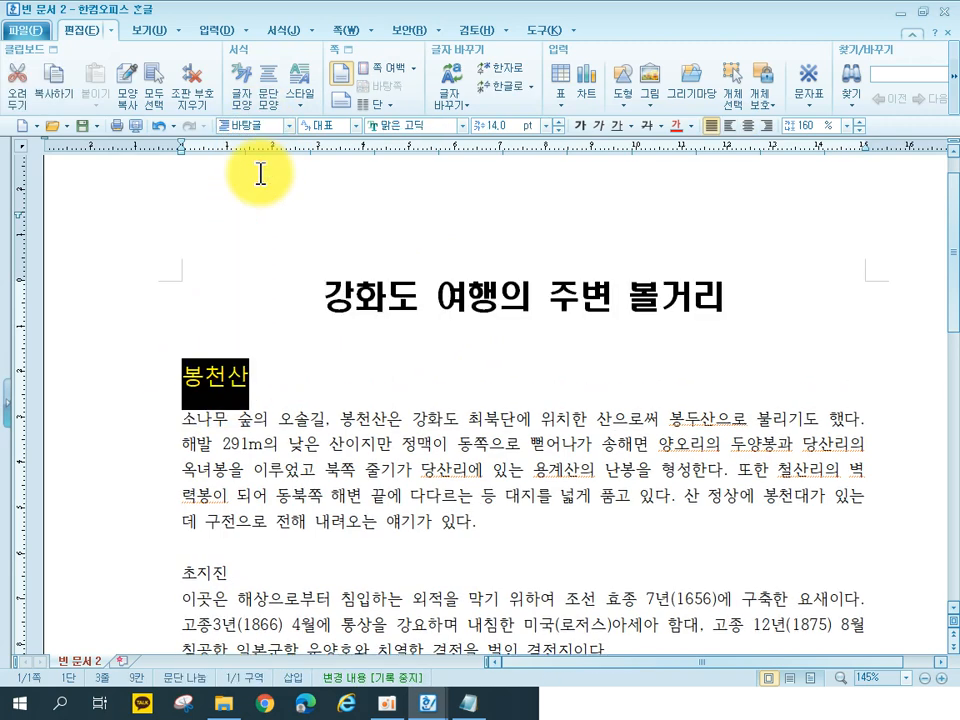
Step: Apply the 내용 style to the body paragraph under the 봉천산 subheading
click(160, 430)
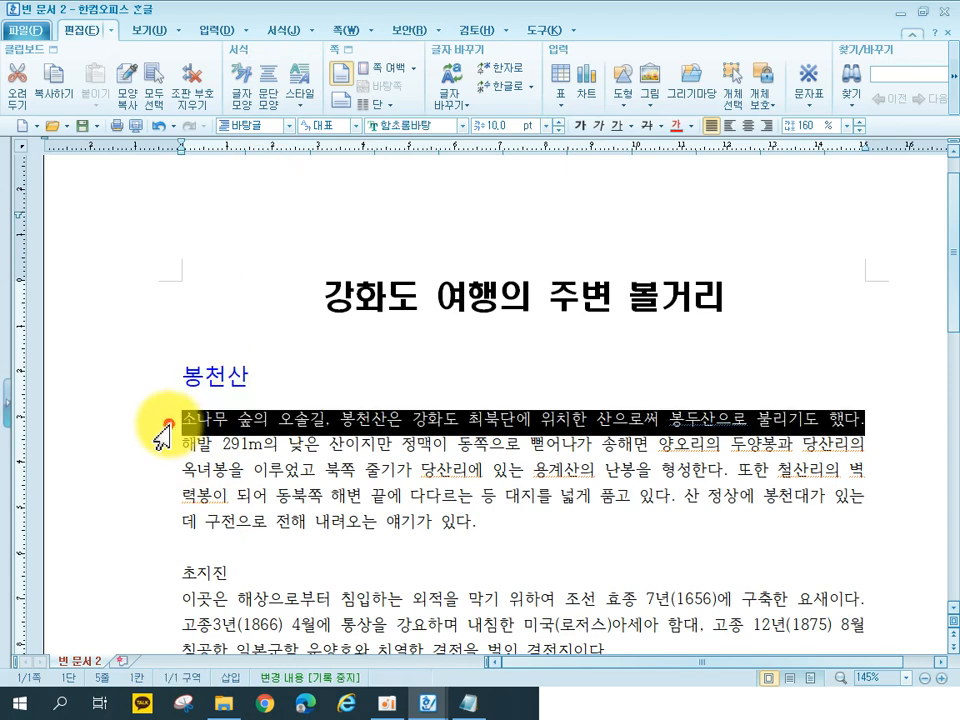
drag(160, 430, 139, 508)
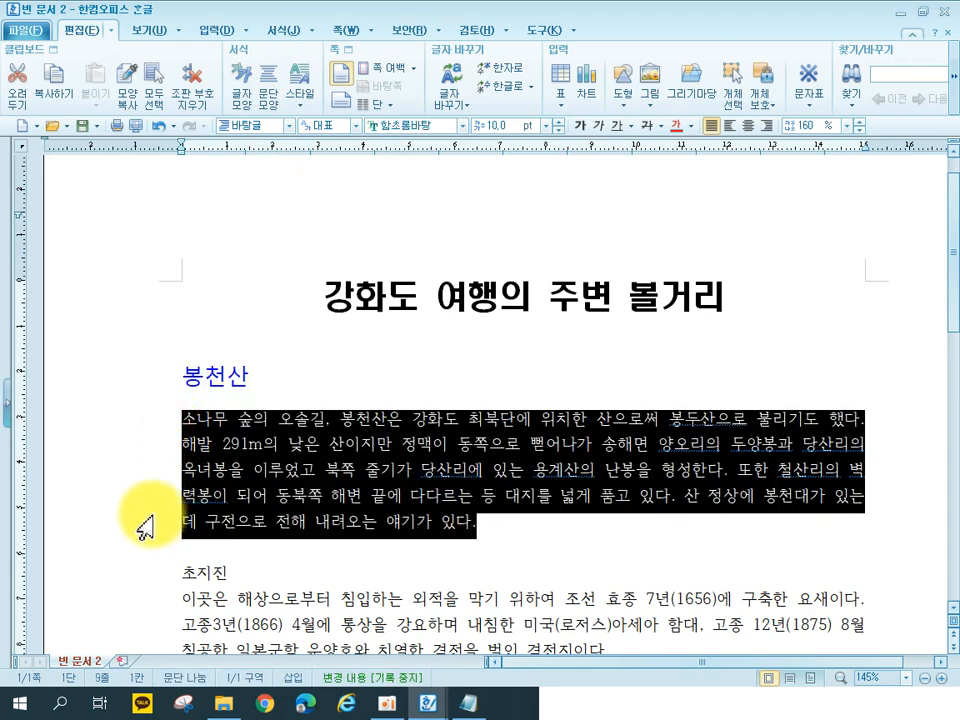
click(287, 126)
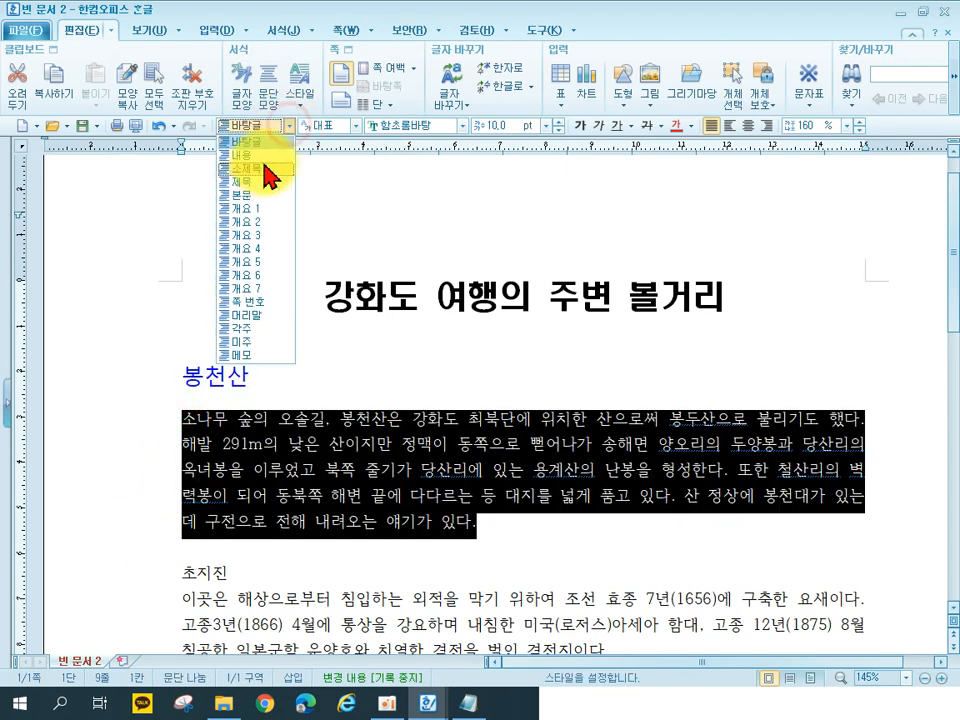
click(263, 170)
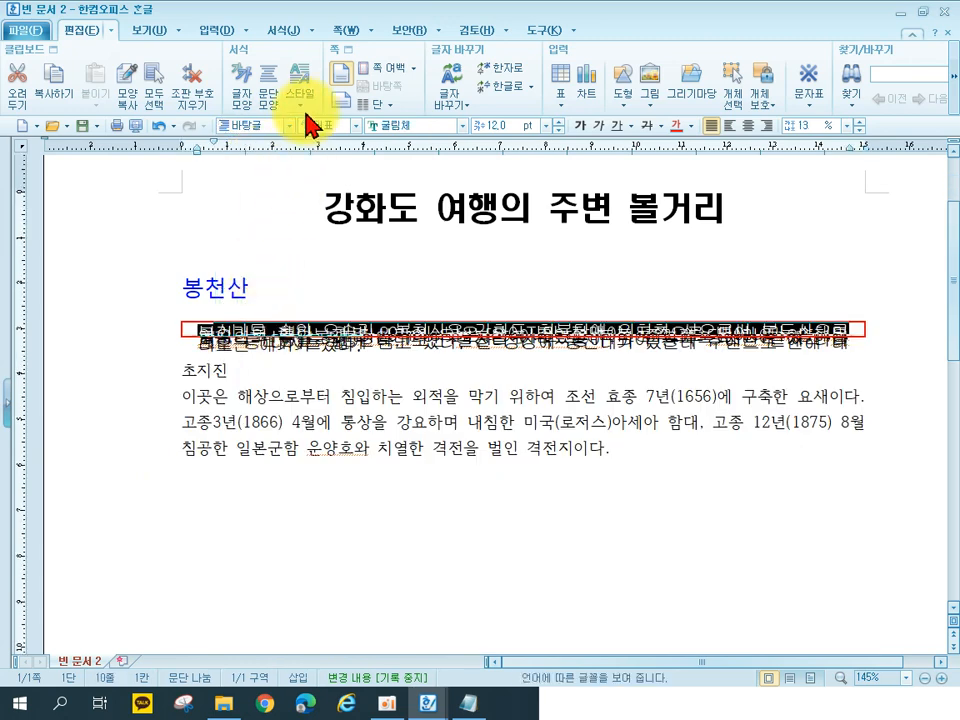
Step: Edit the 내용 style's paragraph shape to 130% line spacing and apply the style to the selected 봉천산 paragraph
click(313, 32)
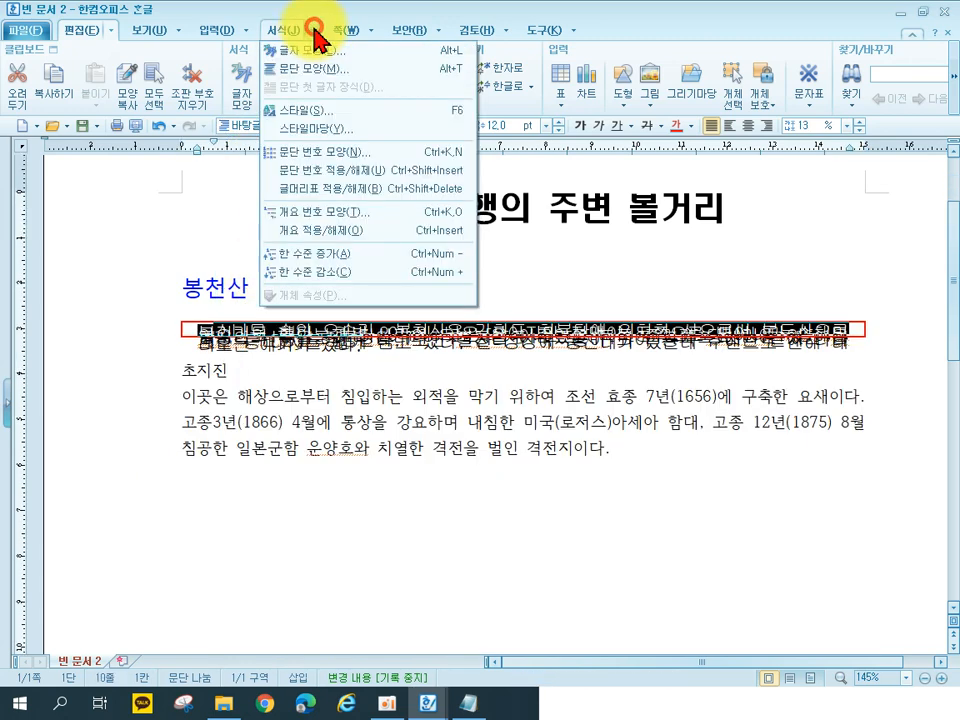
click(332, 107)
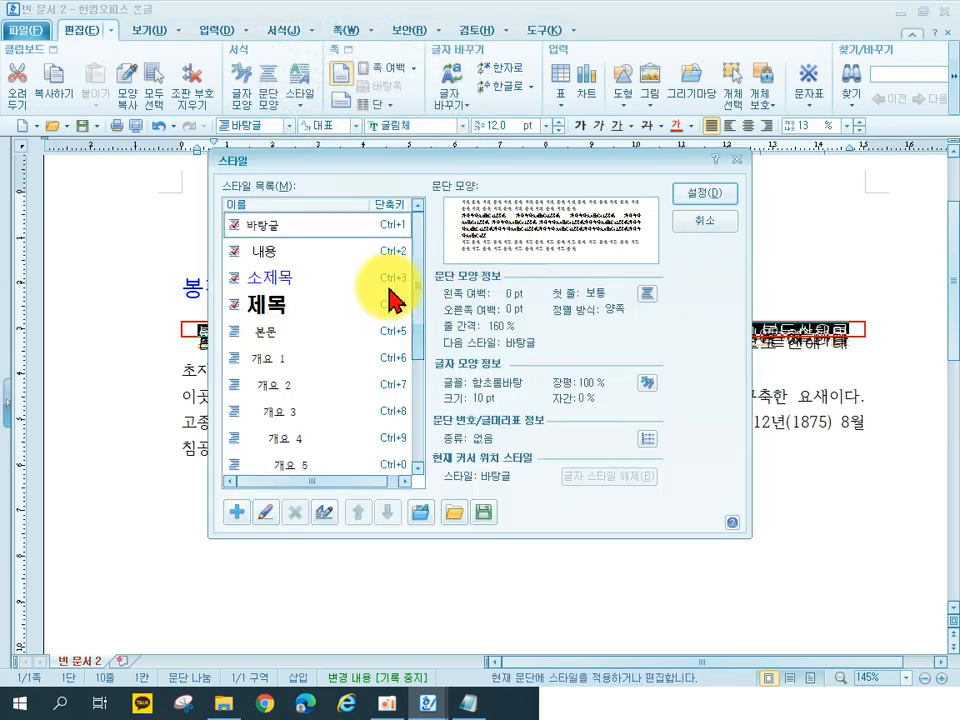
click(268, 250)
click(264, 514)
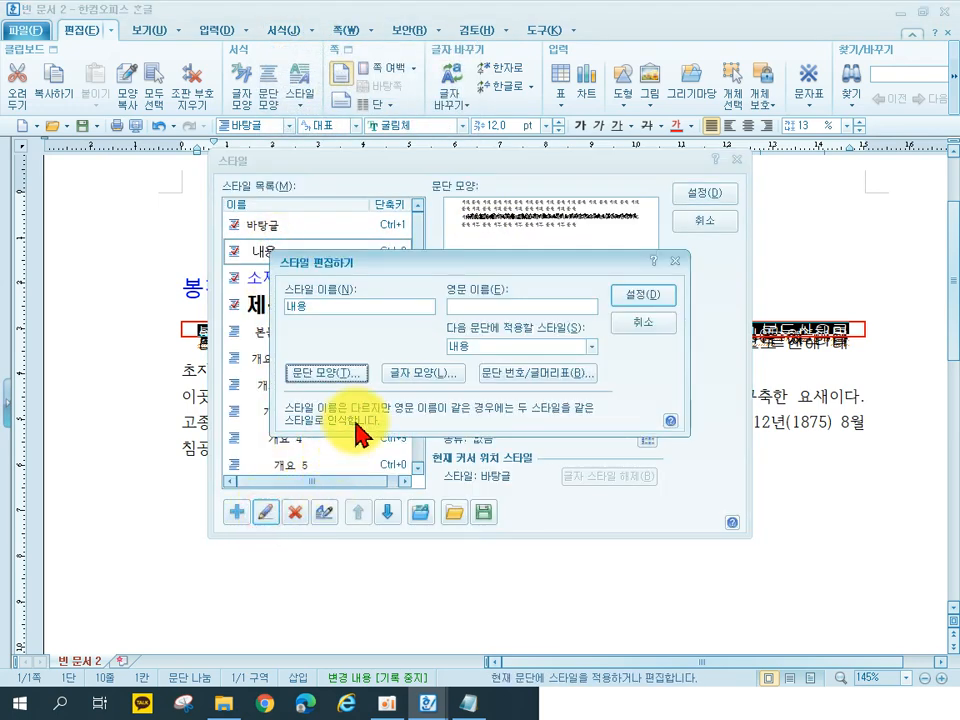
click(328, 372)
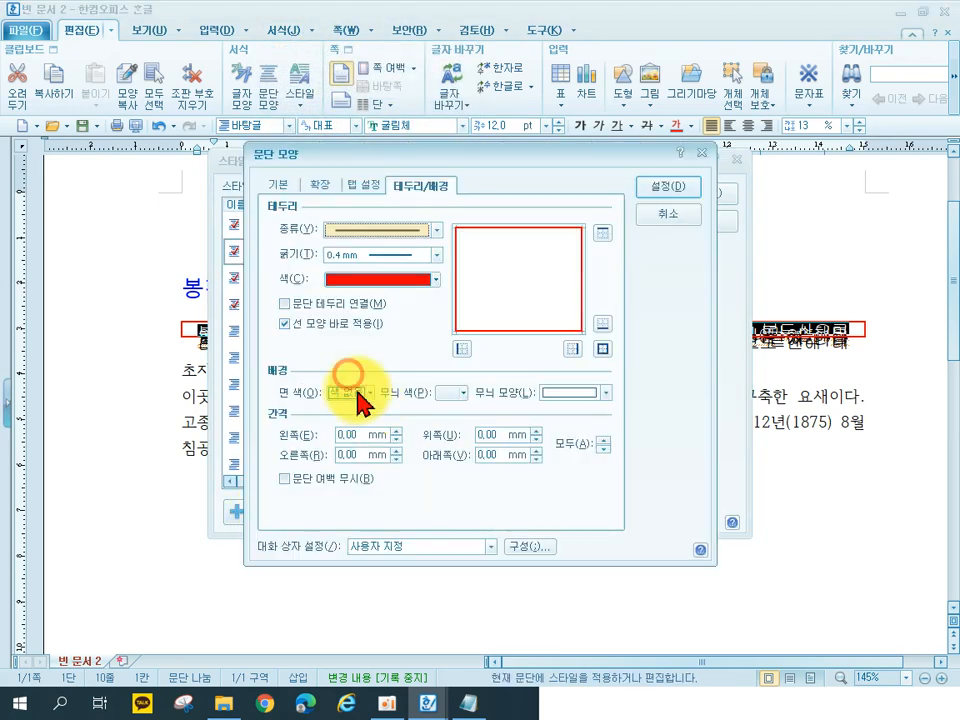
click(280, 186)
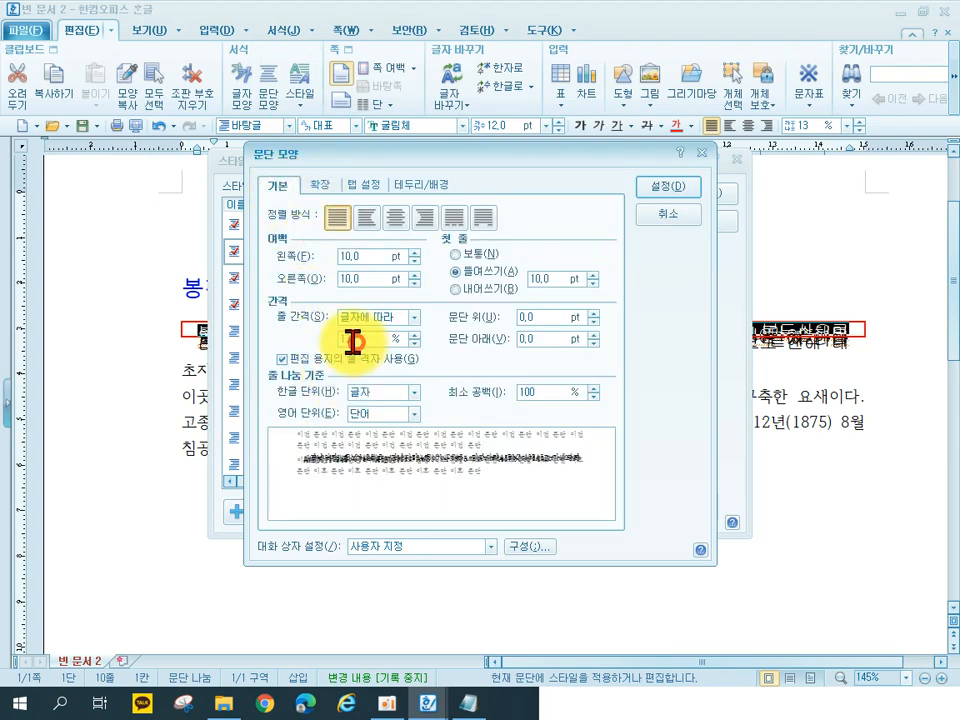
drag(356, 341, 331, 344)
text(130)
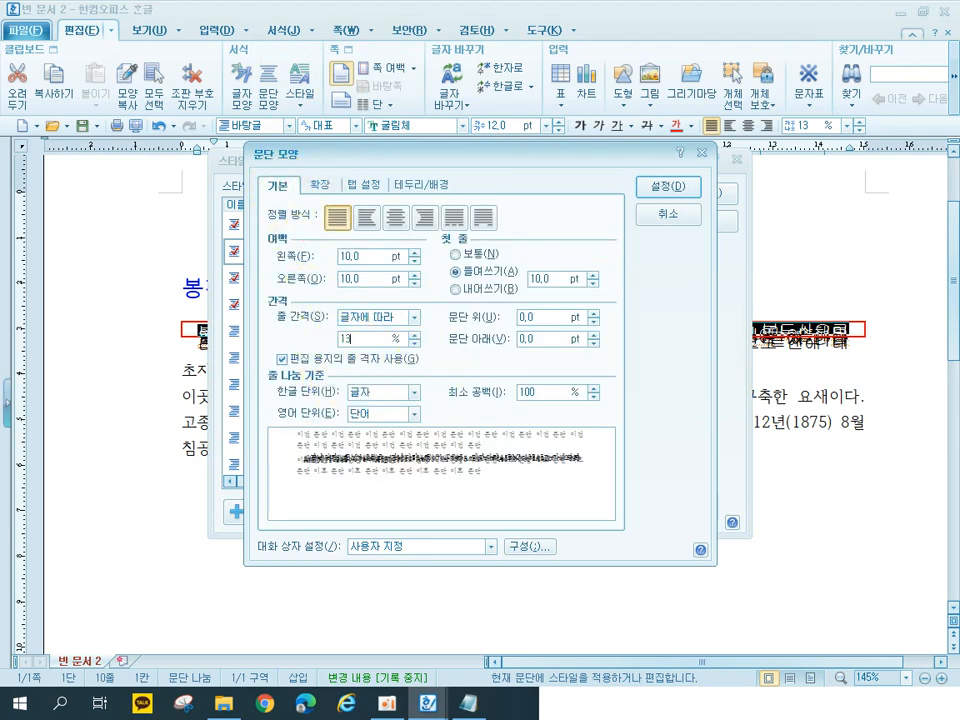
click(650, 186)
click(644, 295)
click(703, 196)
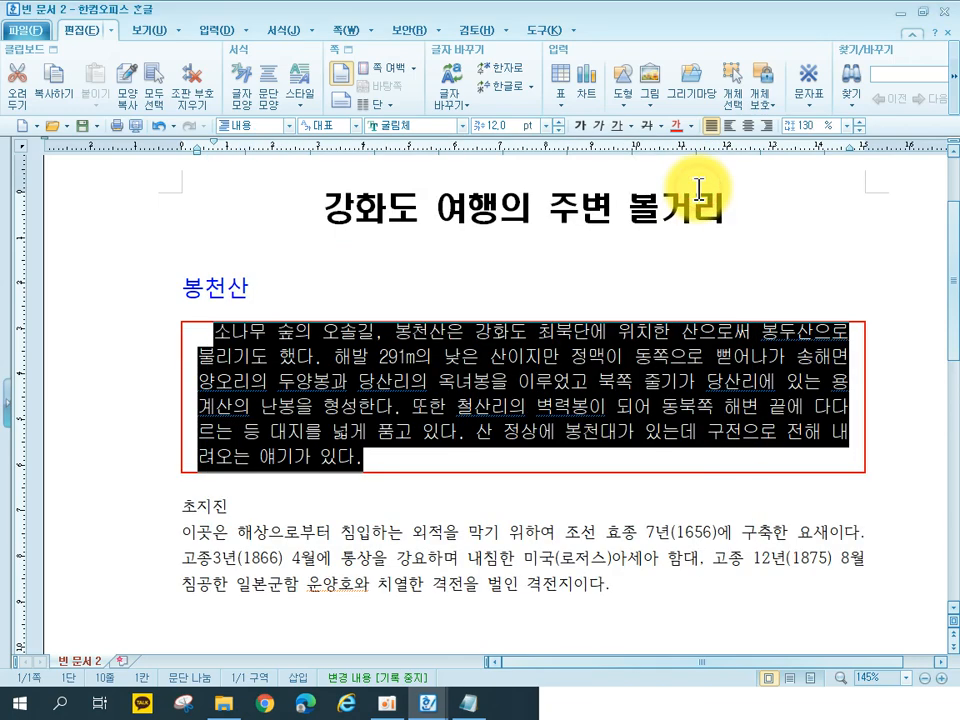
Step: Apply the 소제목 style to the 초지진 subheading
click(257, 540)
drag(182, 508, 238, 497)
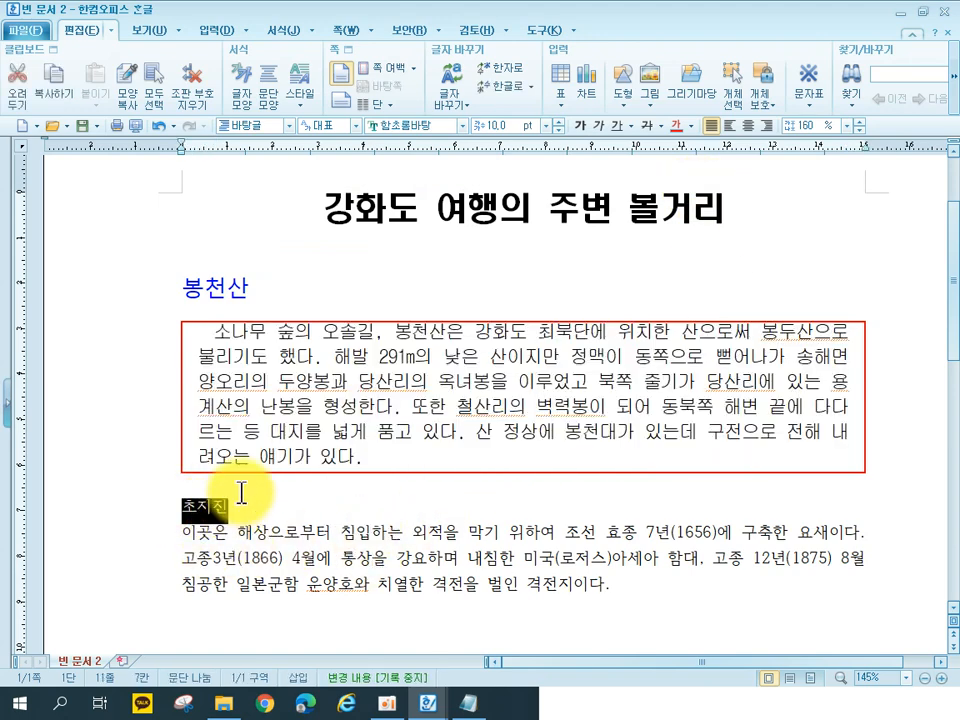
click(261, 133)
click(262, 170)
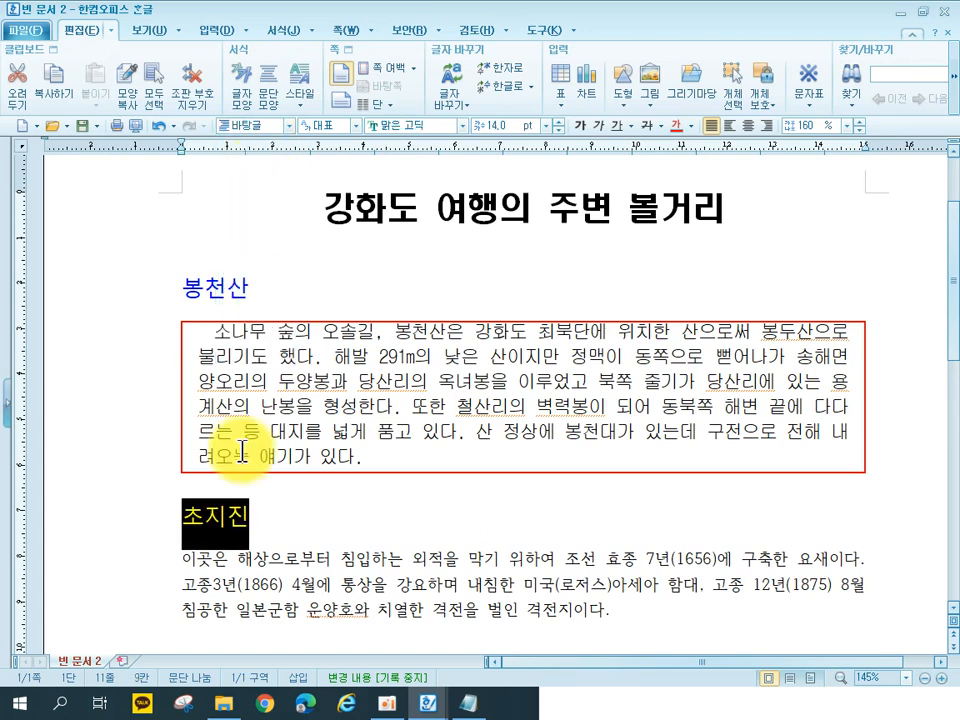
Step: Apply the 내용 style to the body paragraph under the 초지진 subheading
drag(157, 551, 147, 617)
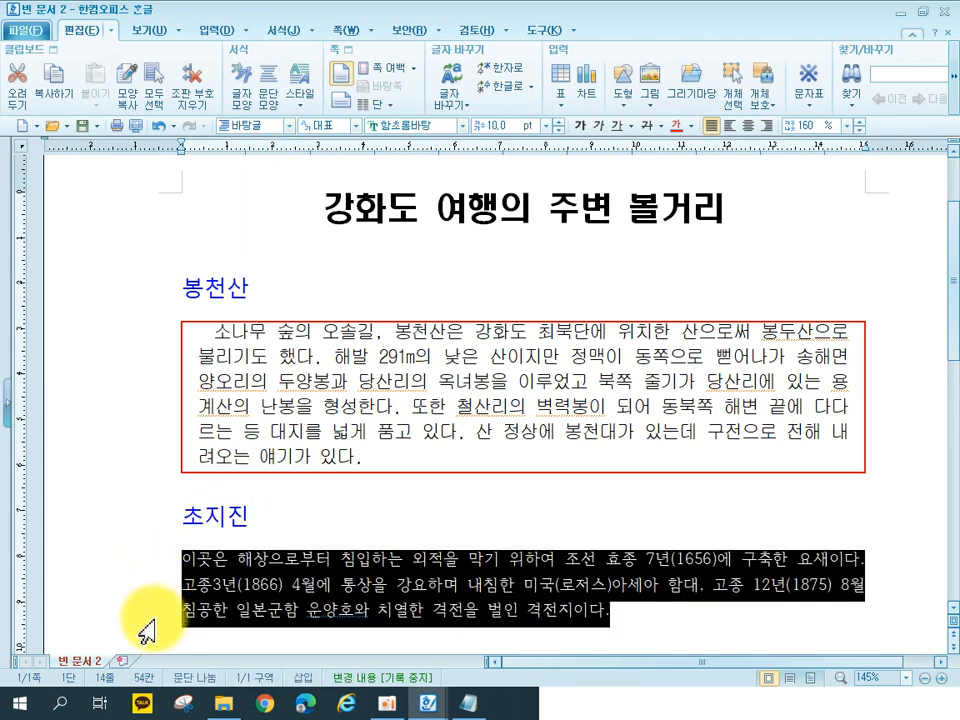
click(276, 126)
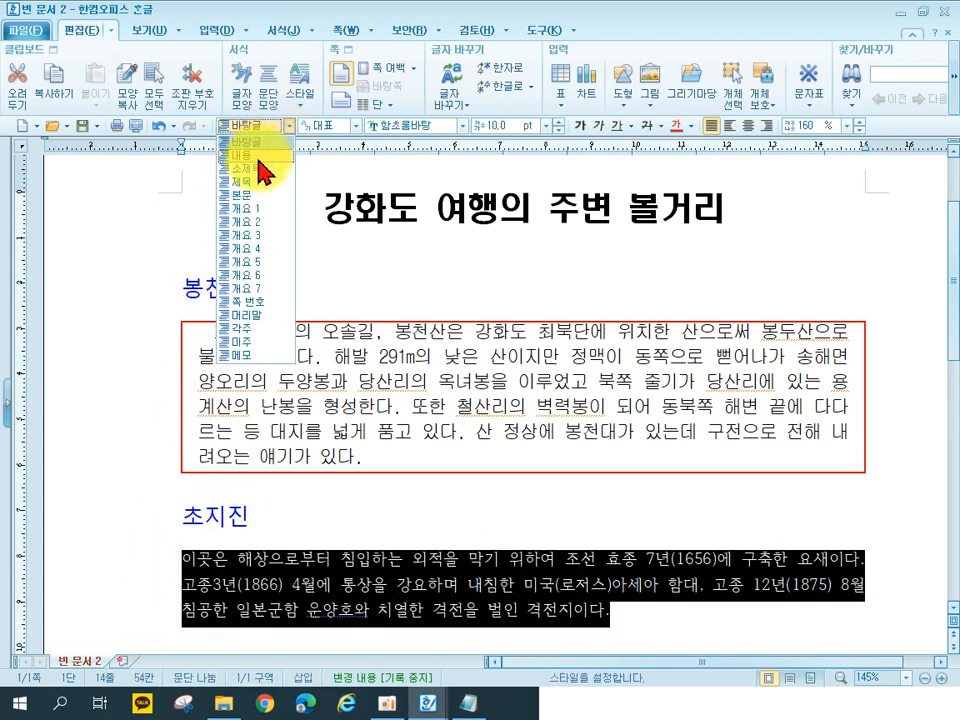
click(257, 156)
click(432, 472)
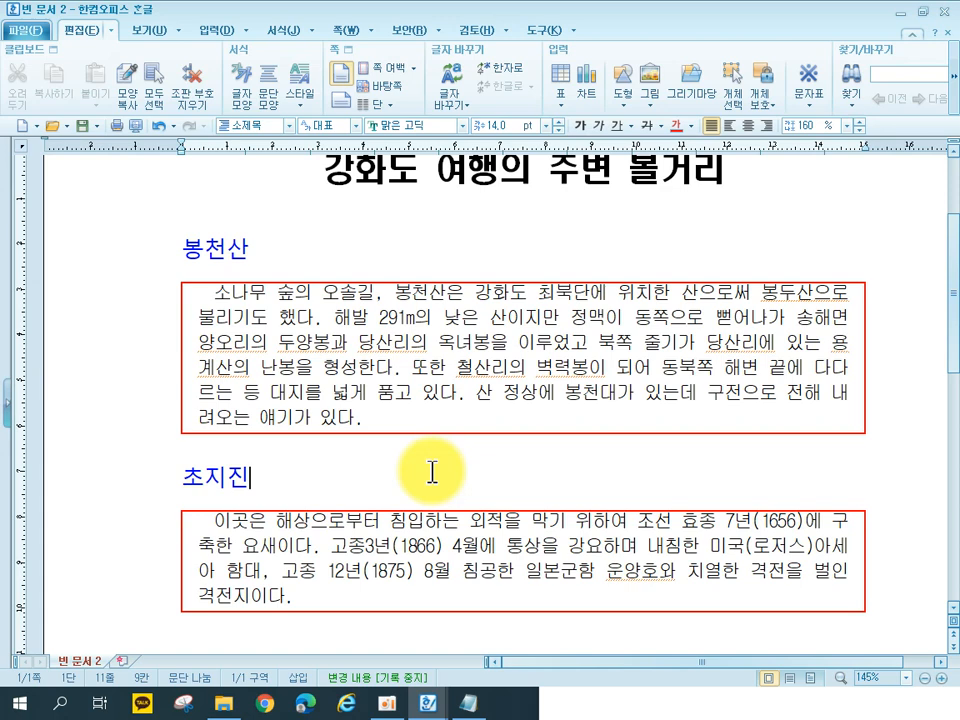
click(432, 472)
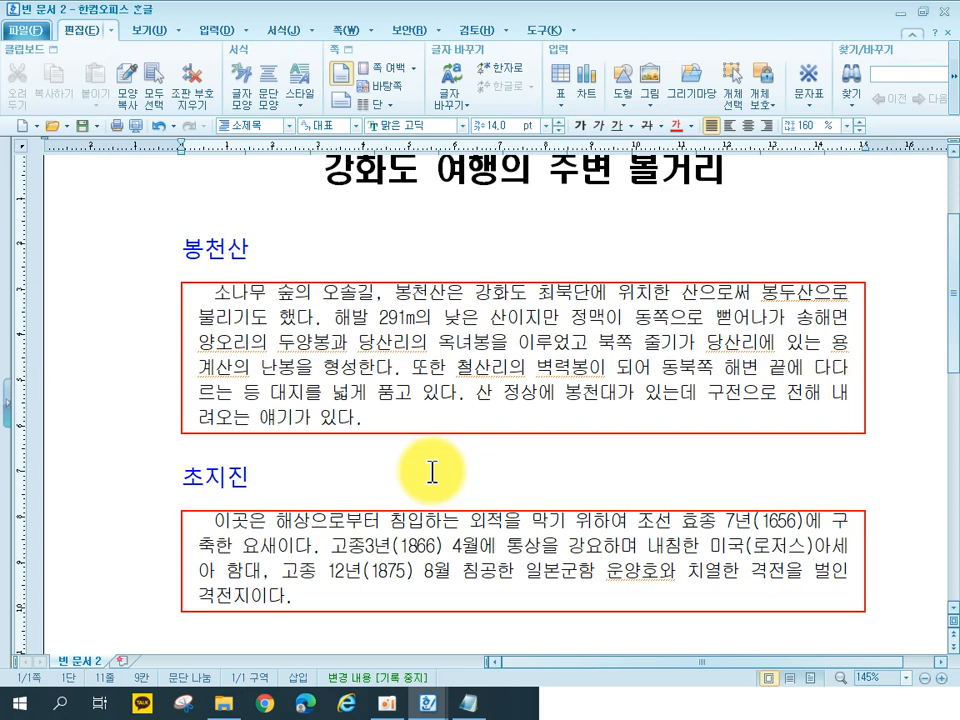
click(200, 524)
drag(200, 524, 375, 596)
click(335, 571)
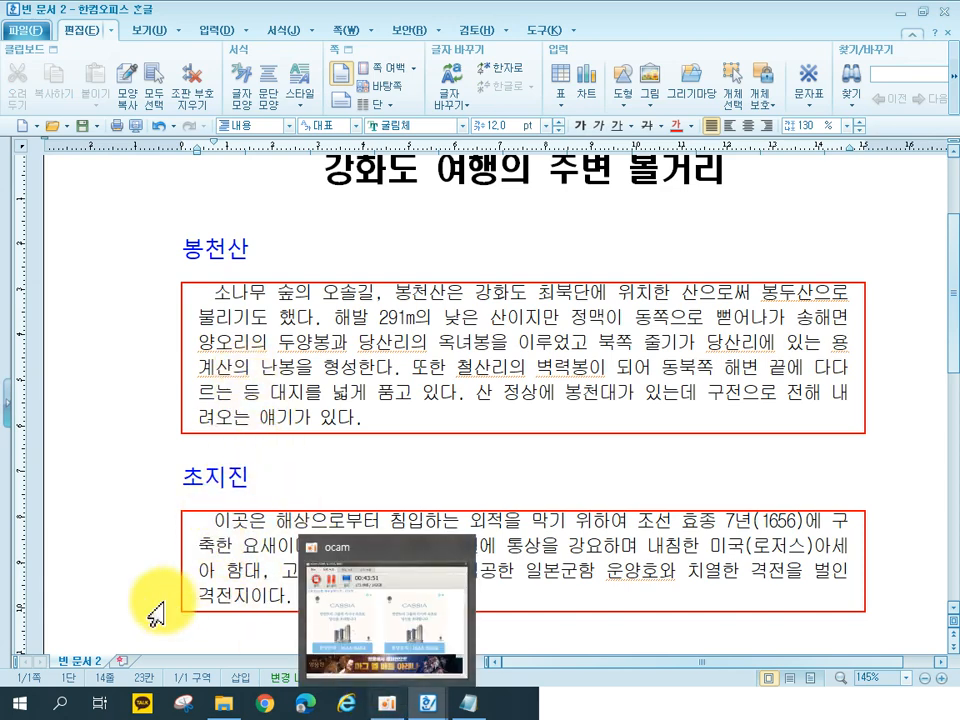
click(306, 540)
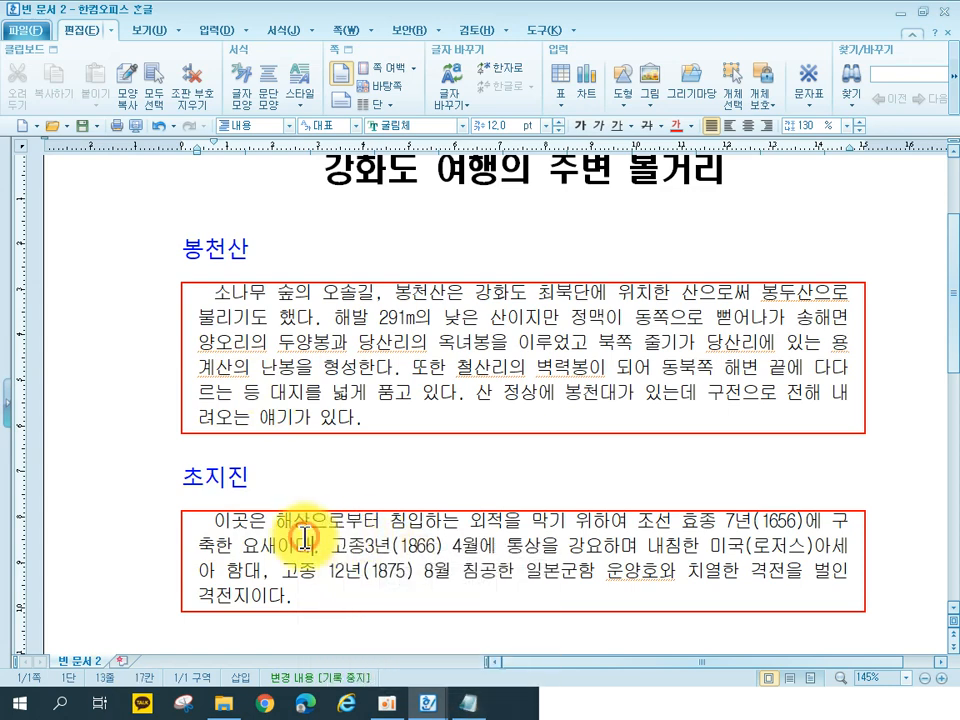
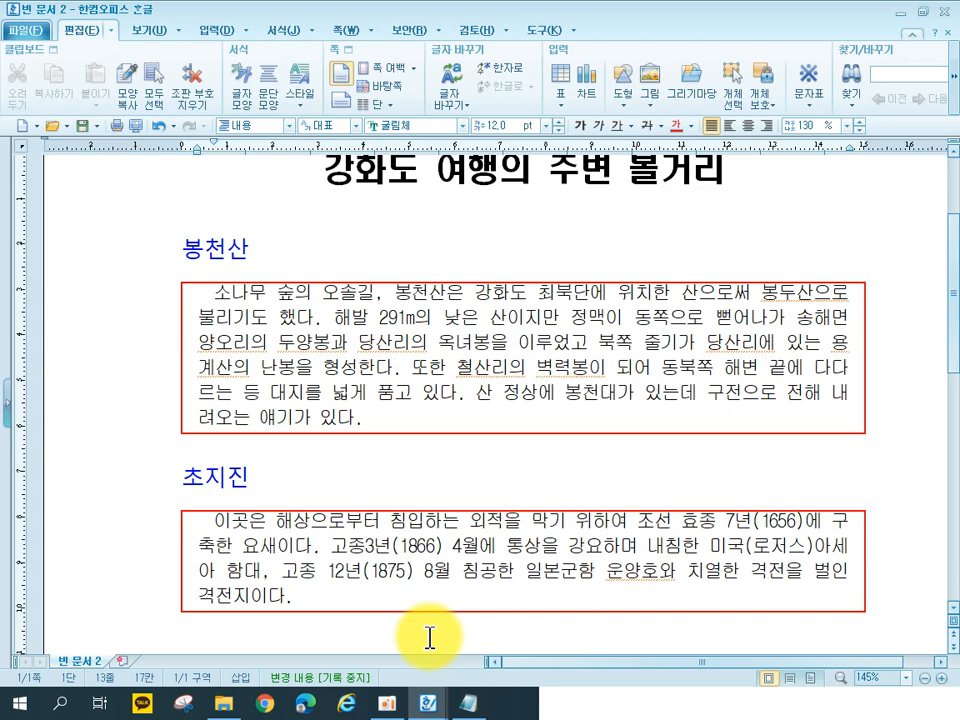
Step: Edit the 소제목 style's character shape to use red, bold text
click(313, 29)
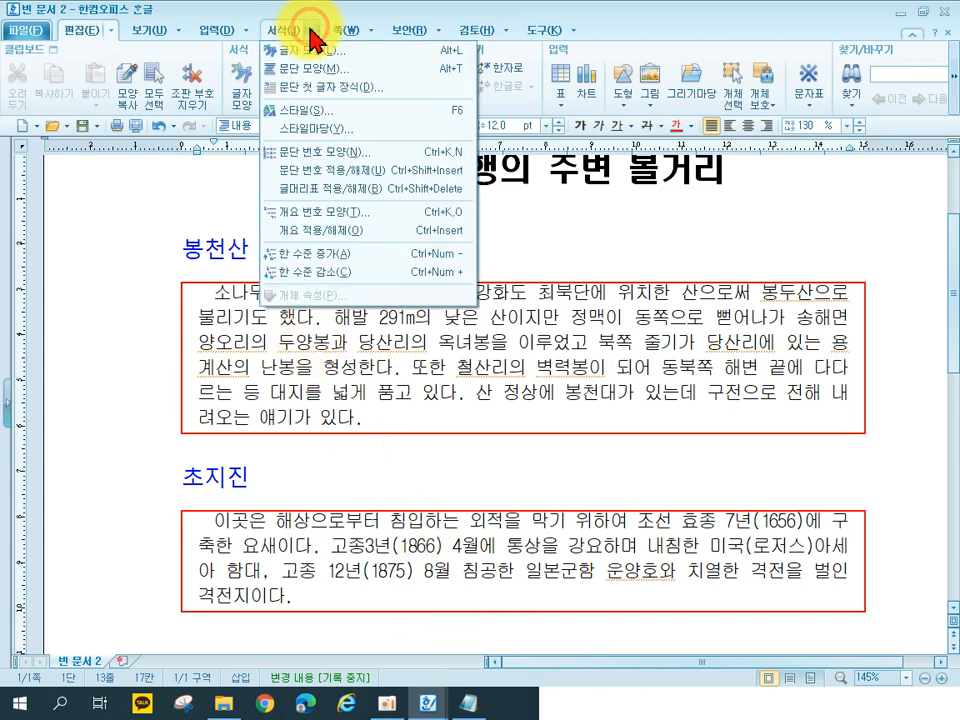
click(318, 119)
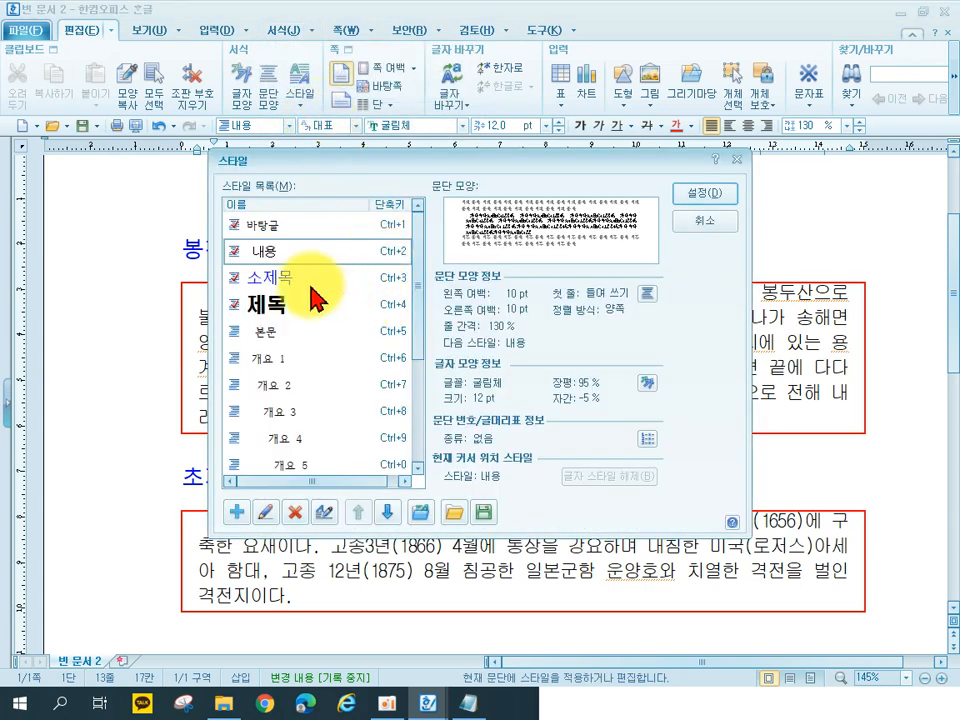
click(300, 290)
click(262, 515)
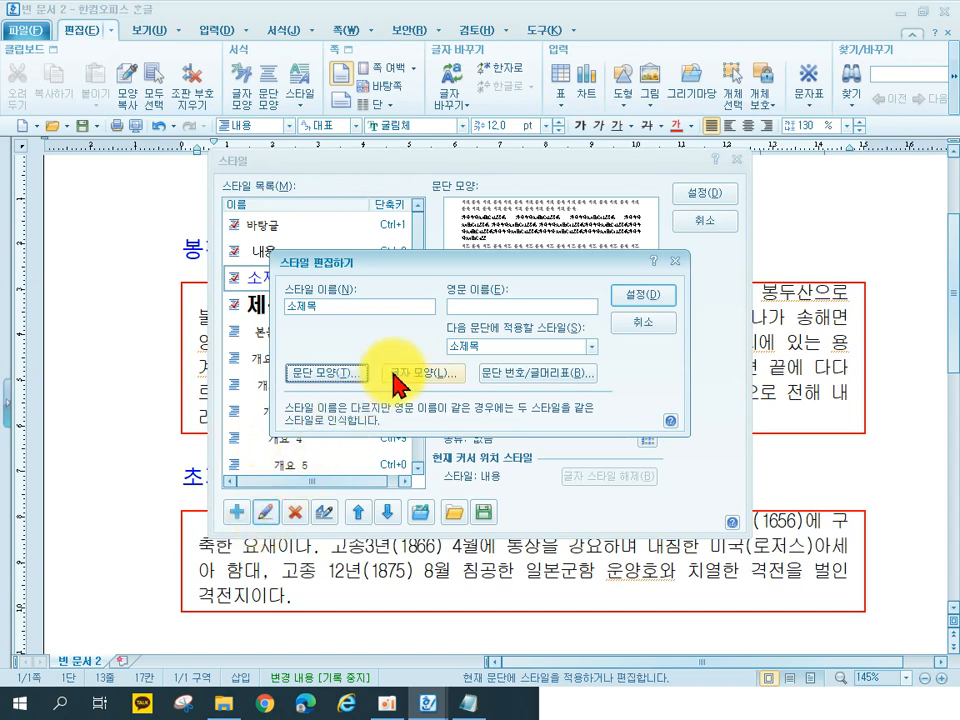
click(400, 375)
click(390, 400)
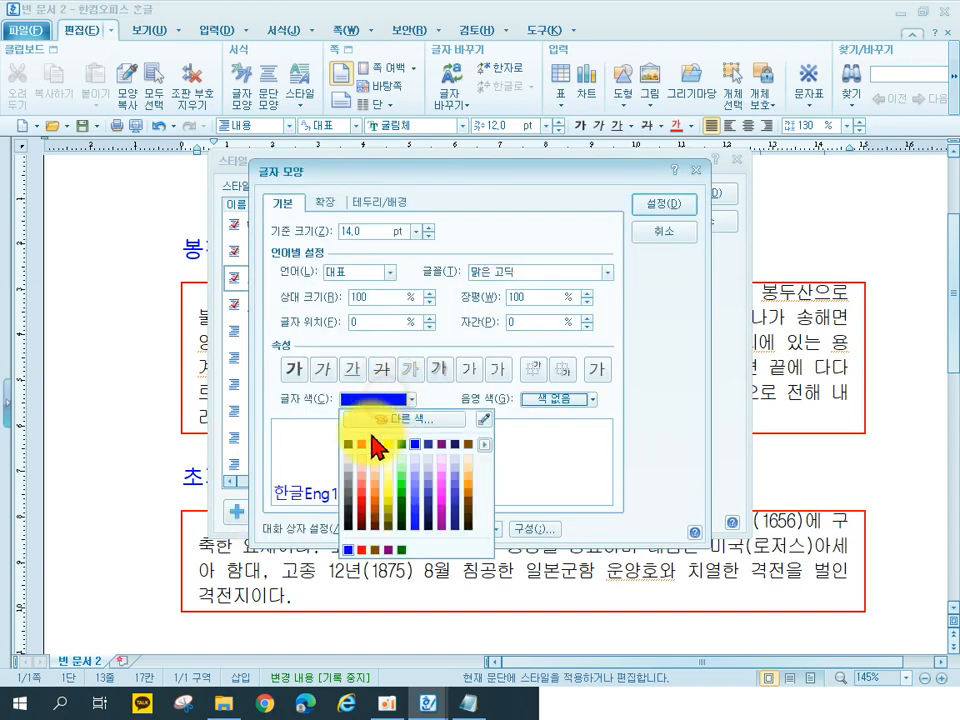
click(368, 468)
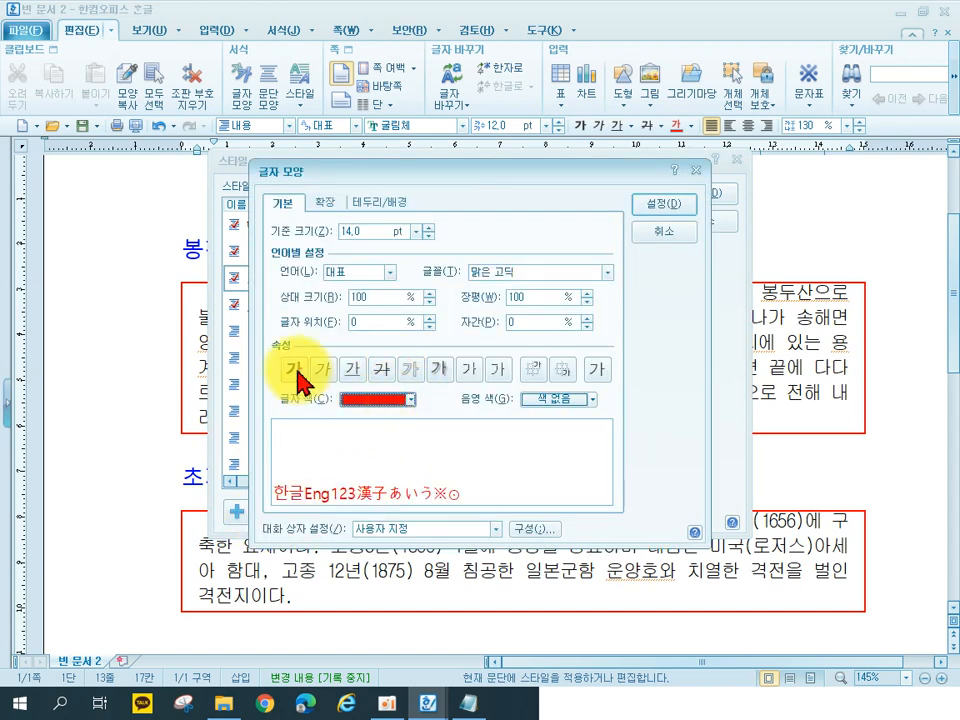
click(677, 212)
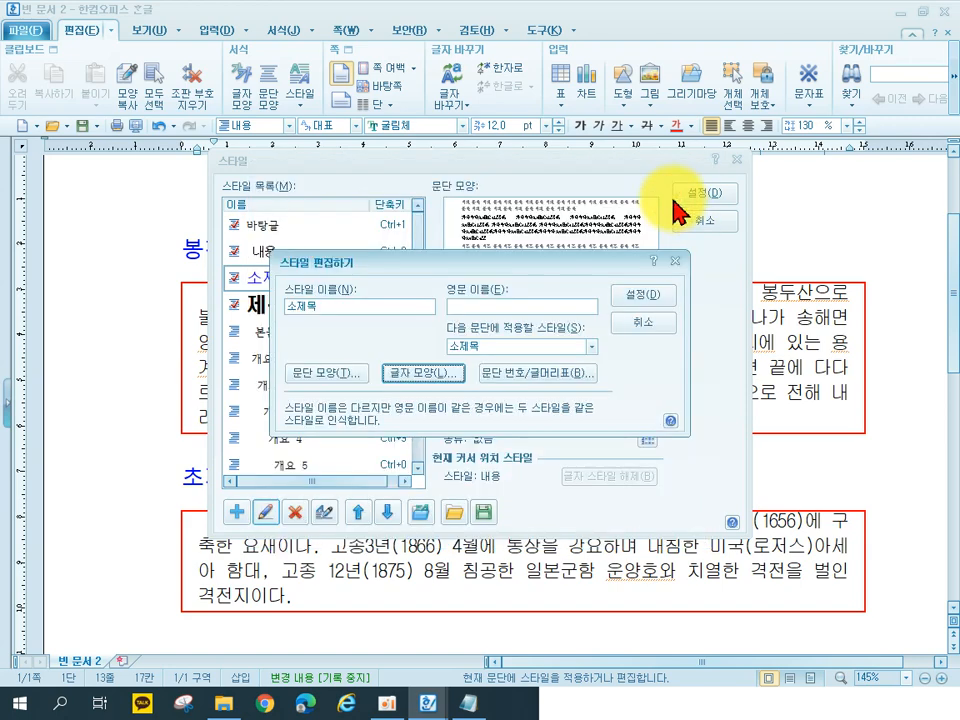
click(638, 296)
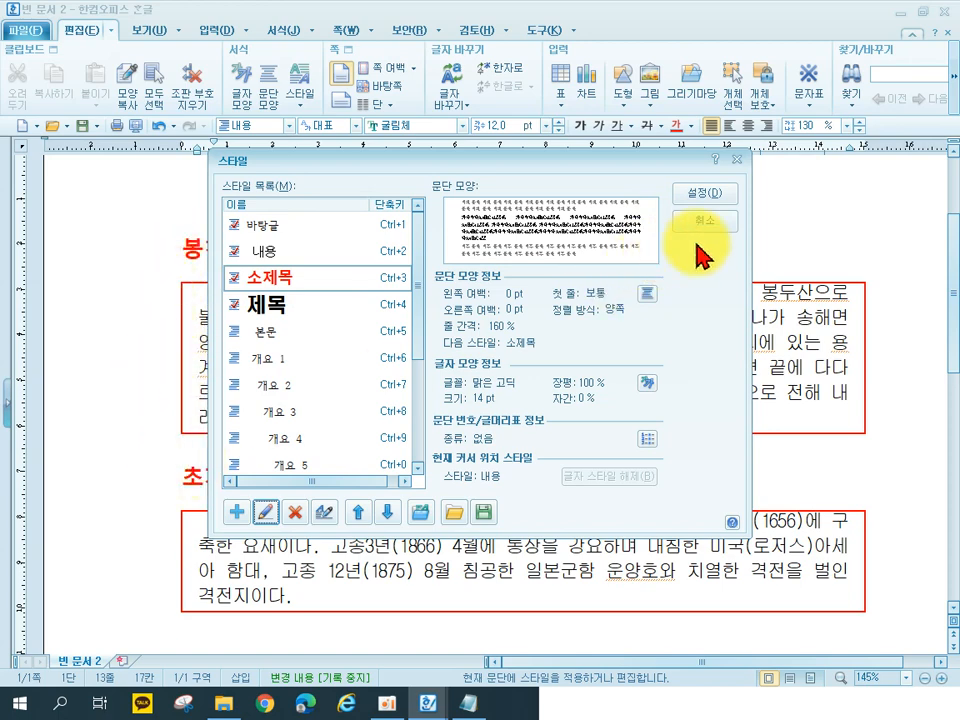
click(713, 221)
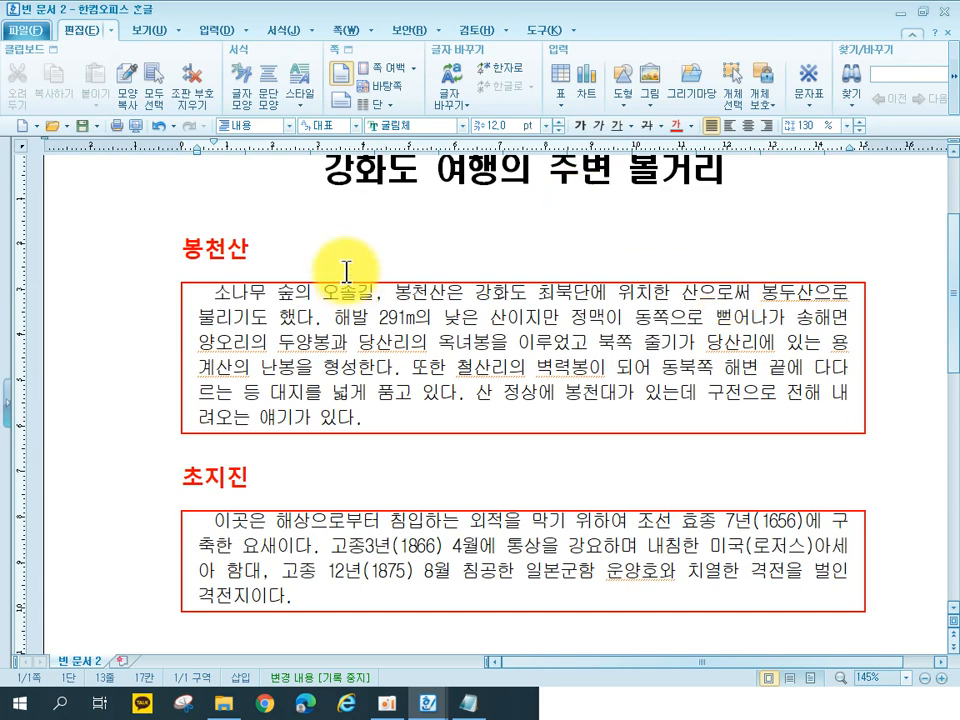
click(243, 30)
click(243, 30)
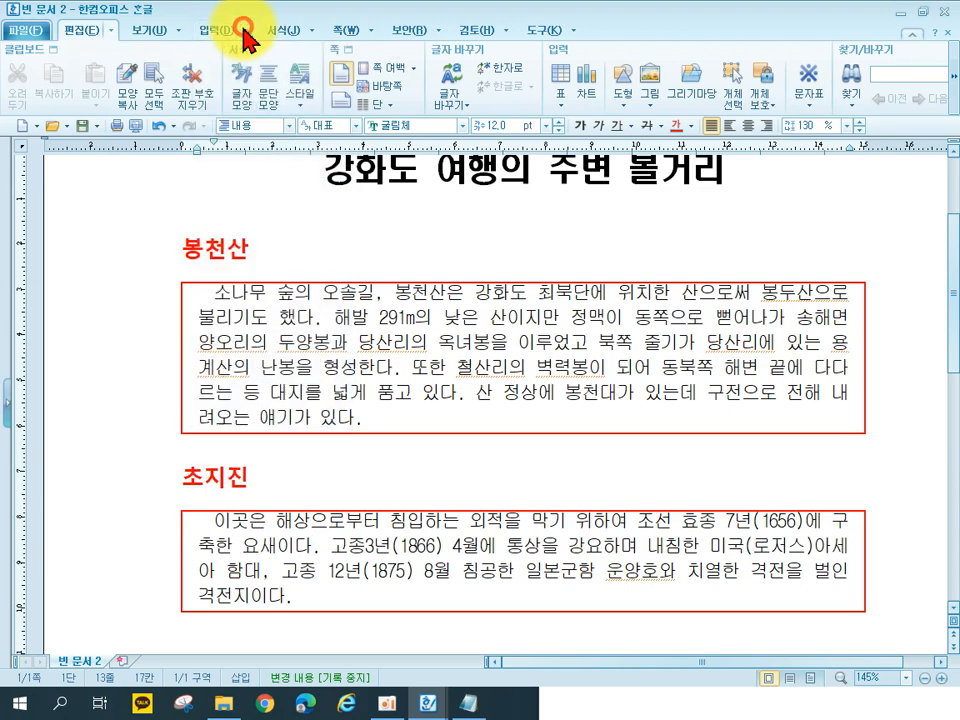
click(310, 30)
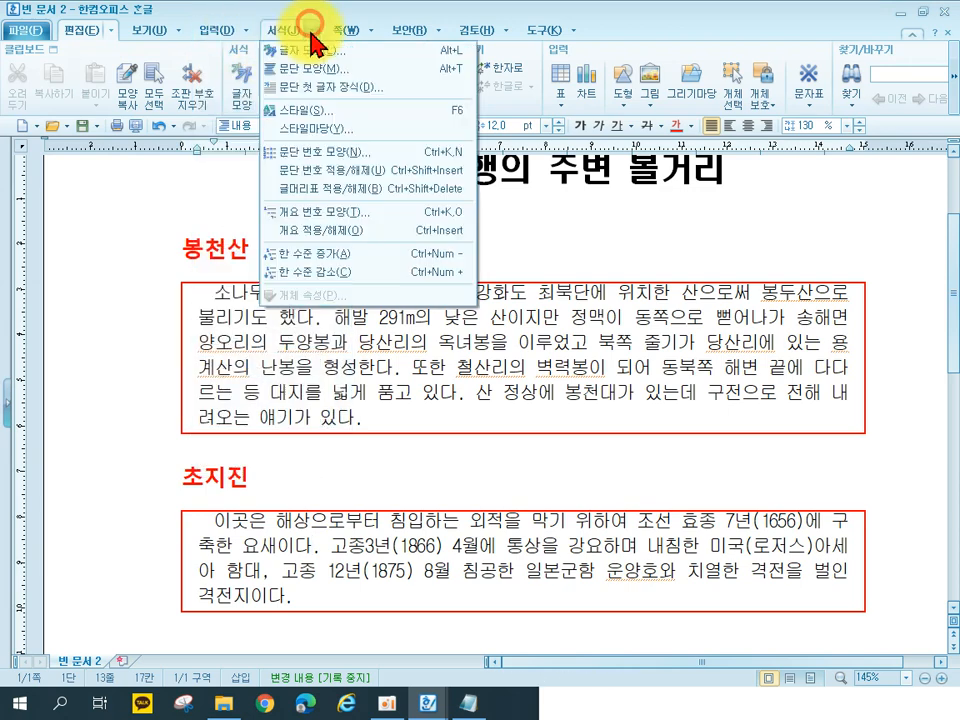
click(303, 118)
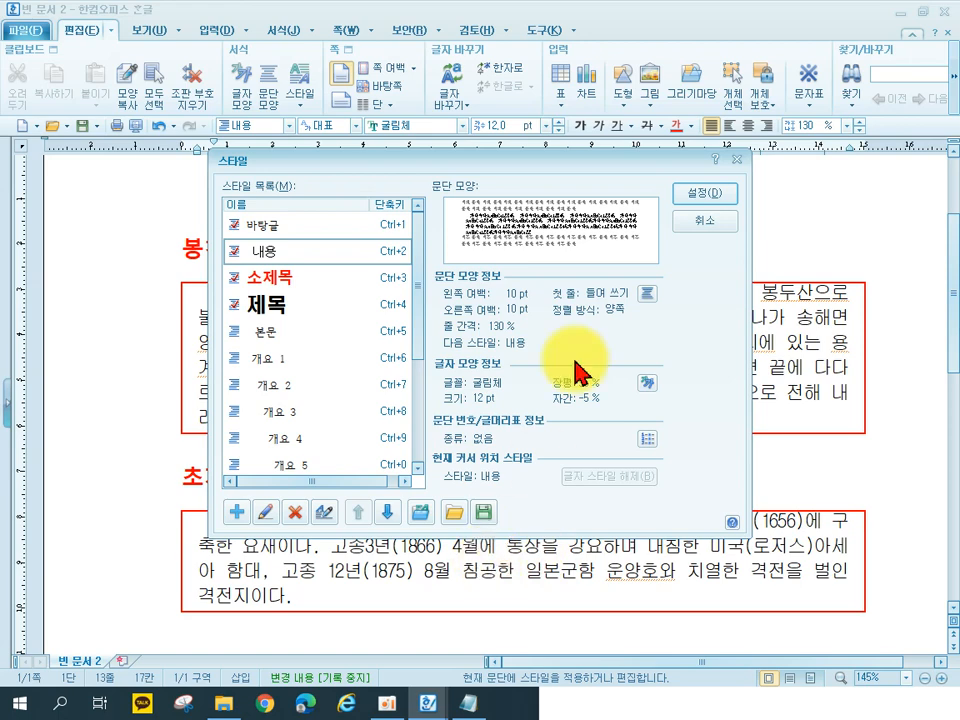
click(699, 224)
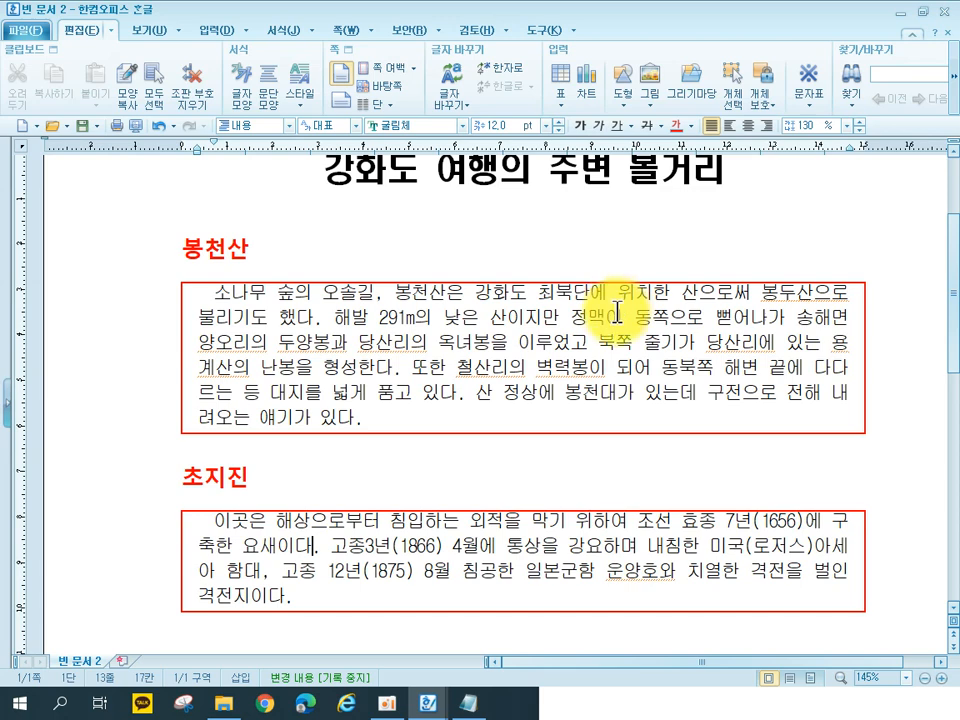
Step: Undo the red, bold change to the 소제목 style
key(ctrl+z)
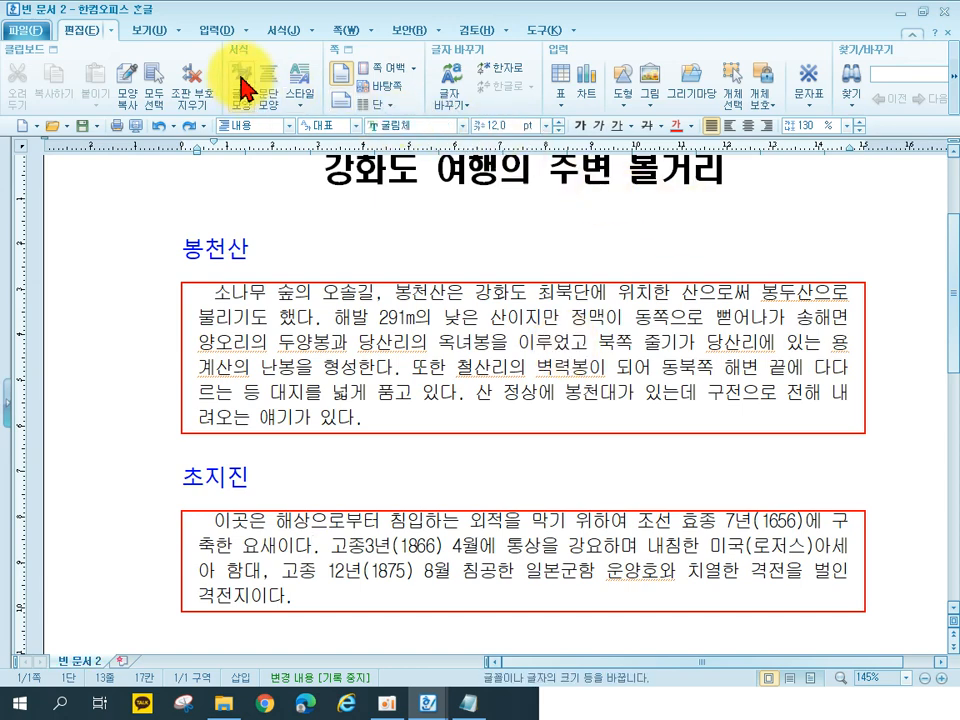
Step: Edit the 내용 style's paragraph shape so its border spacing is 2.00 mm above and 2.00 mm below the text
click(300, 36)
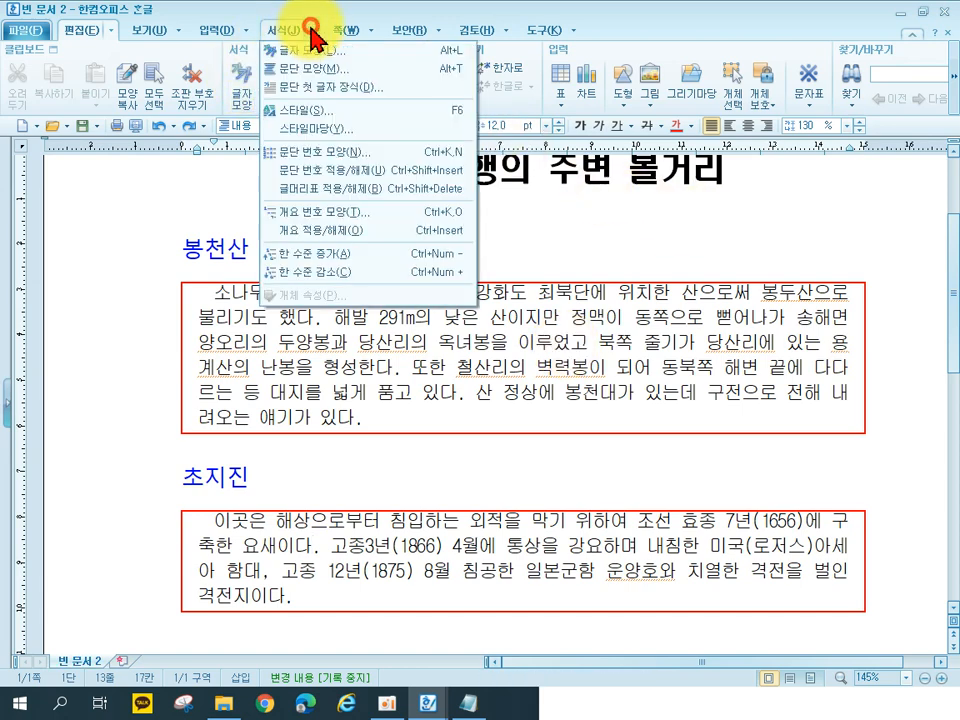
click(285, 110)
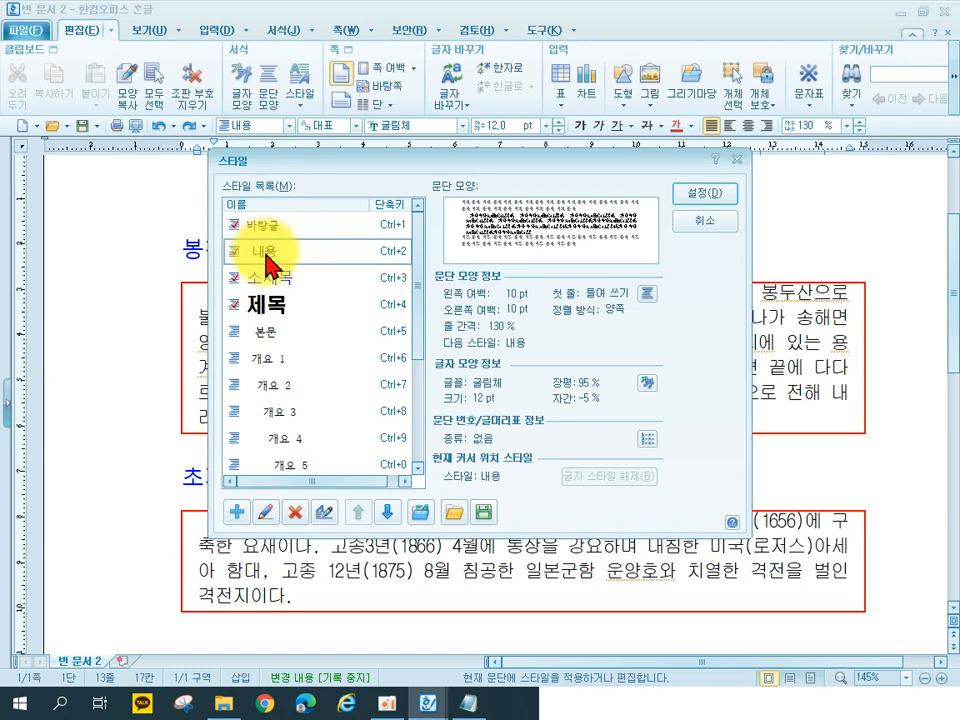
click(266, 513)
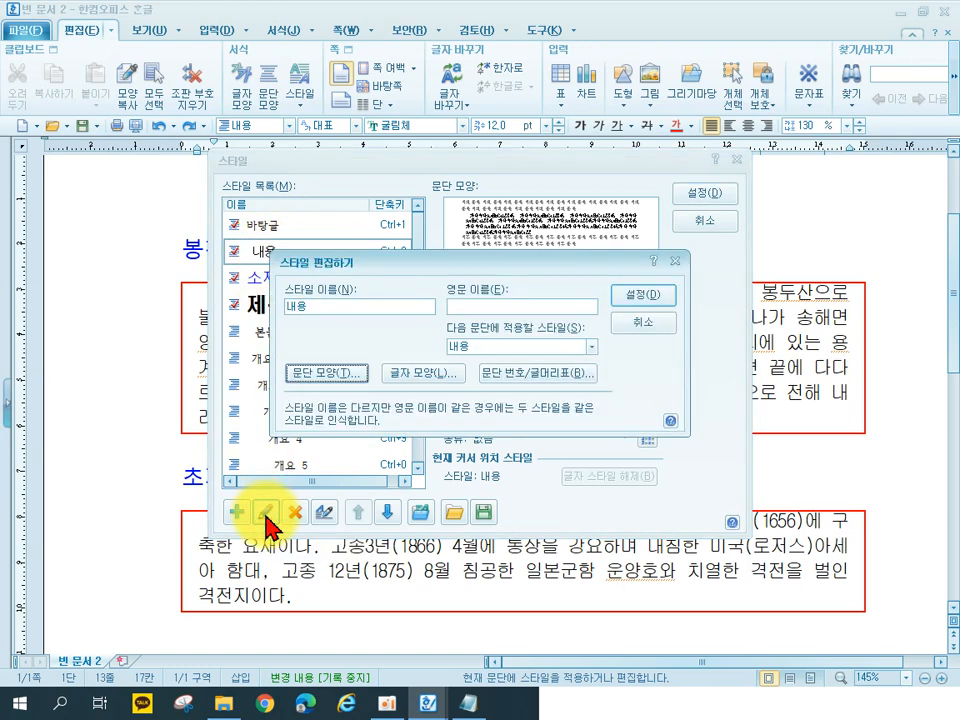
click(318, 376)
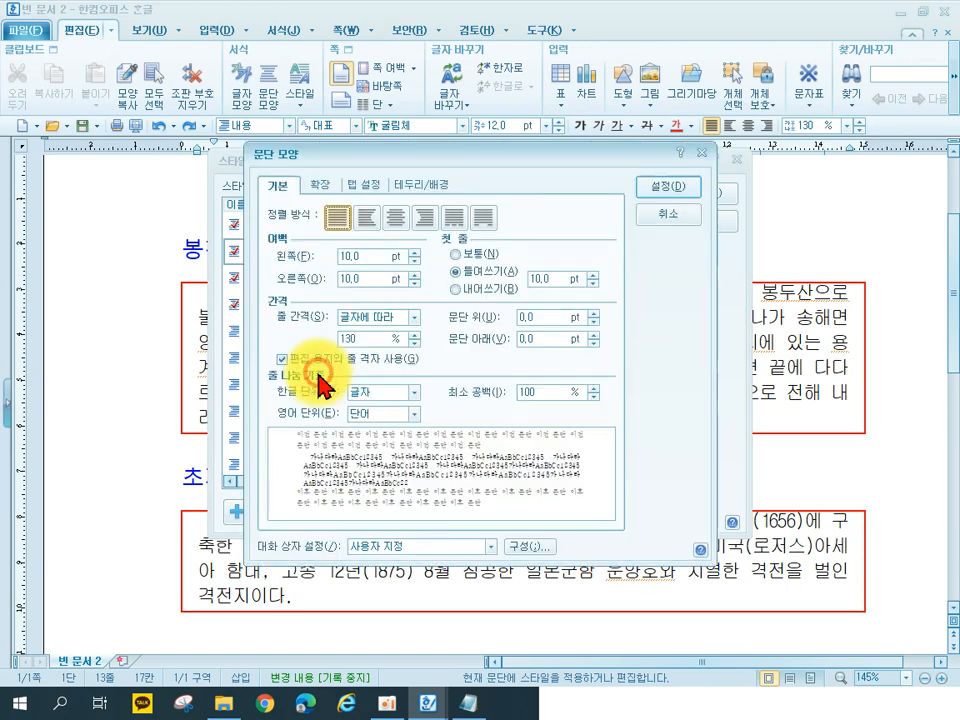
click(441, 185)
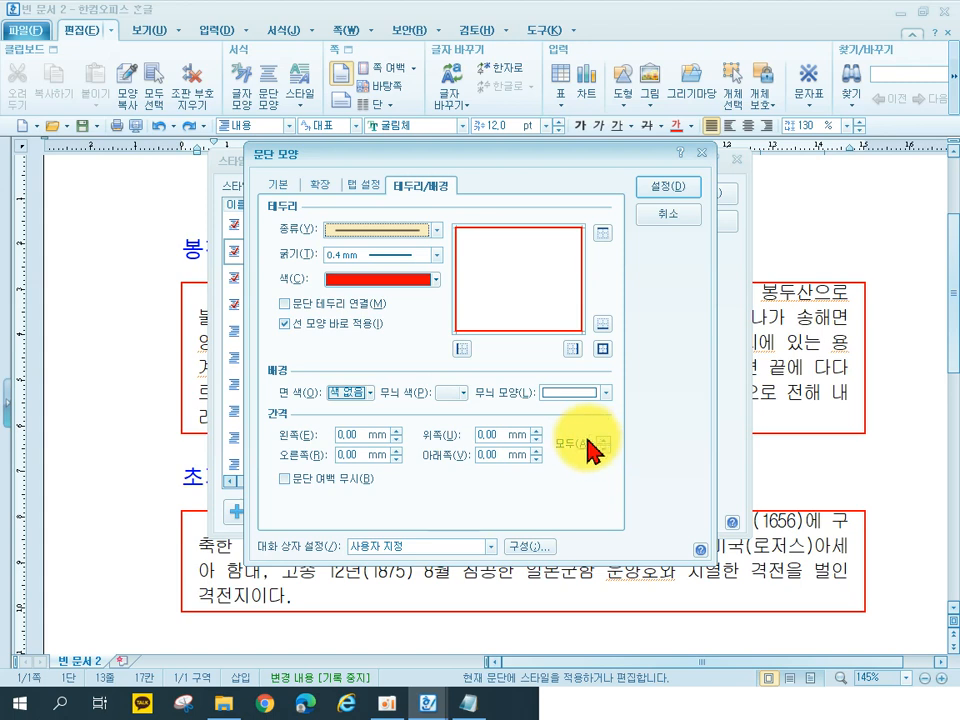
click(538, 432)
click(538, 432)
click(536, 451)
click(535, 449)
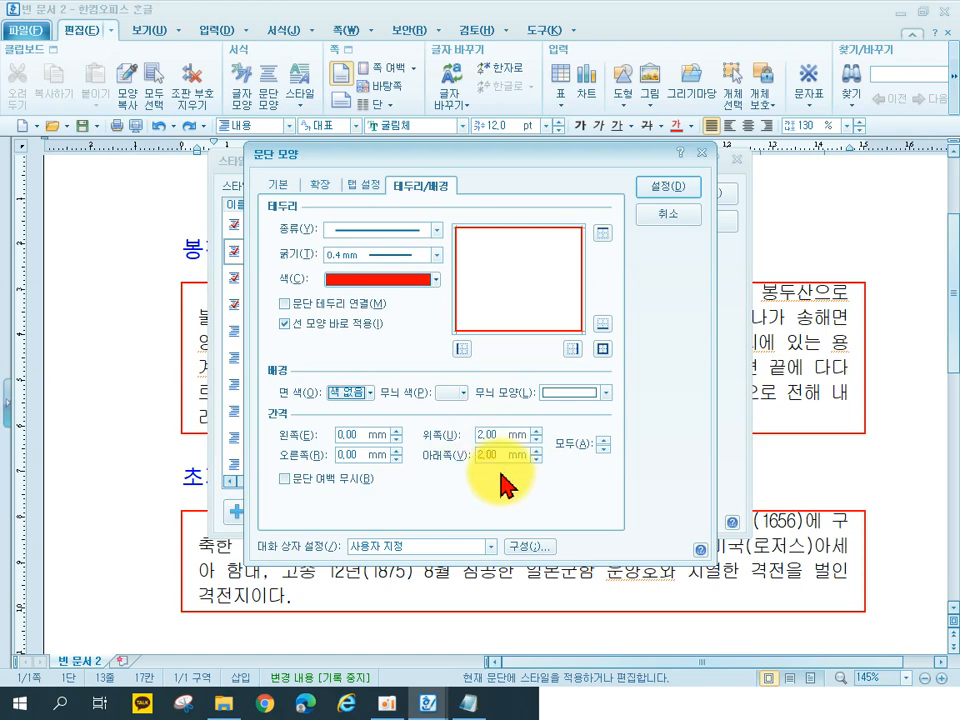
click(663, 196)
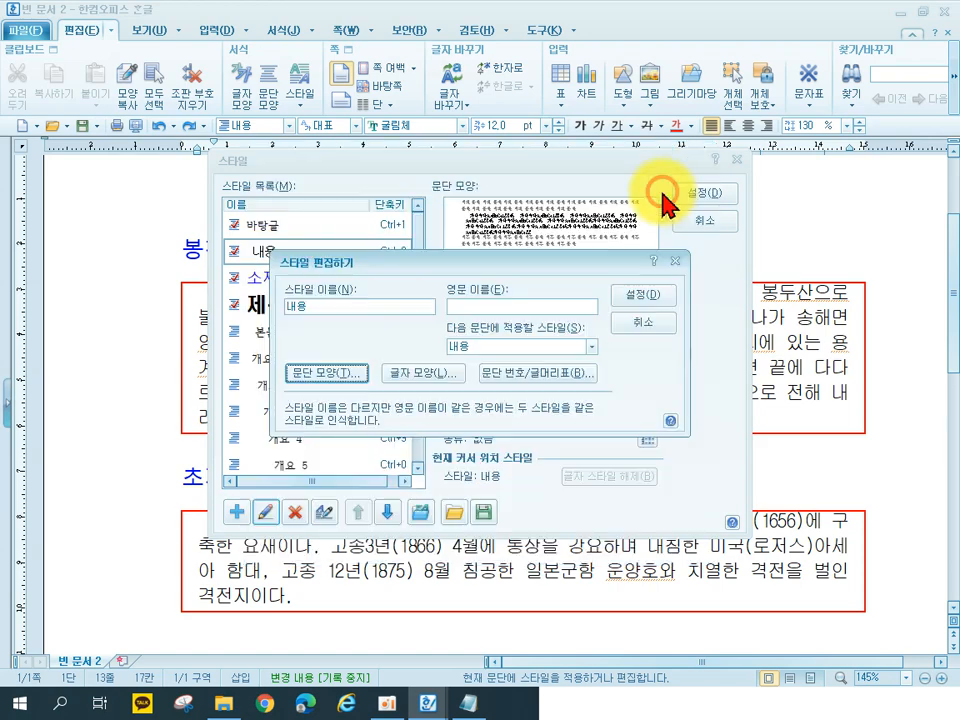
click(634, 298)
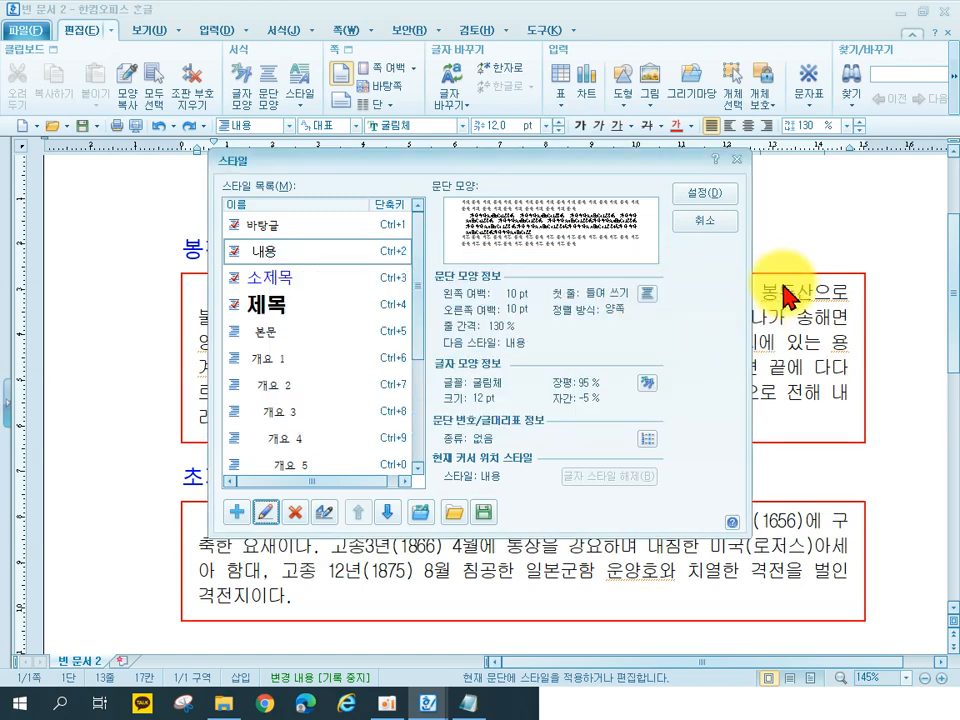
click(688, 194)
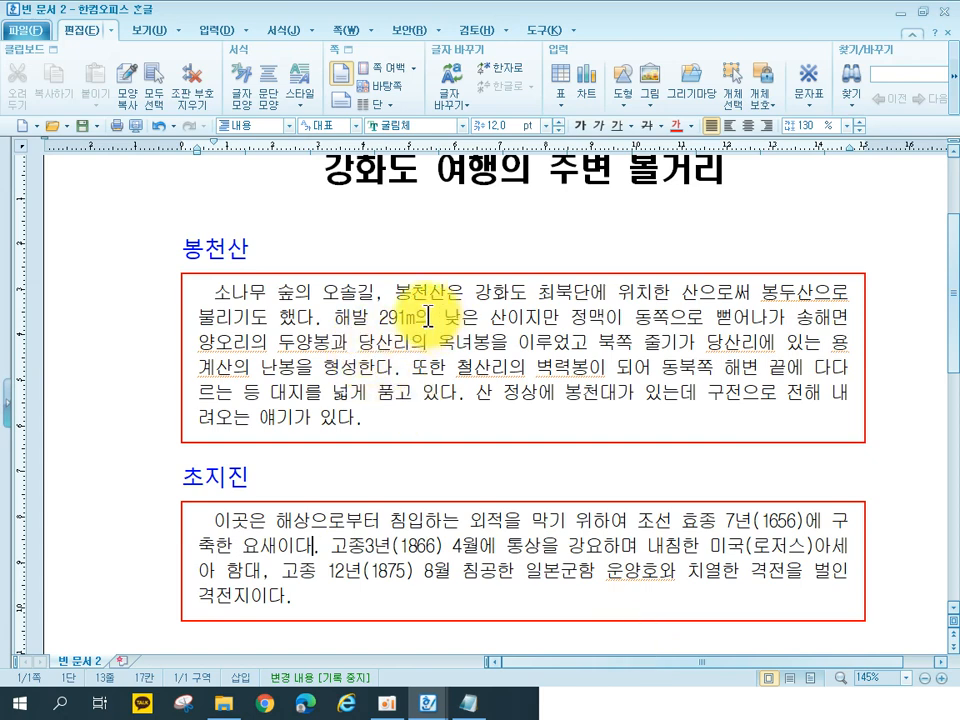
Step: Format the word 봉천산 in the first body paragraph as bold, underlined, green, 15 pt text
drag(397, 293, 446, 293)
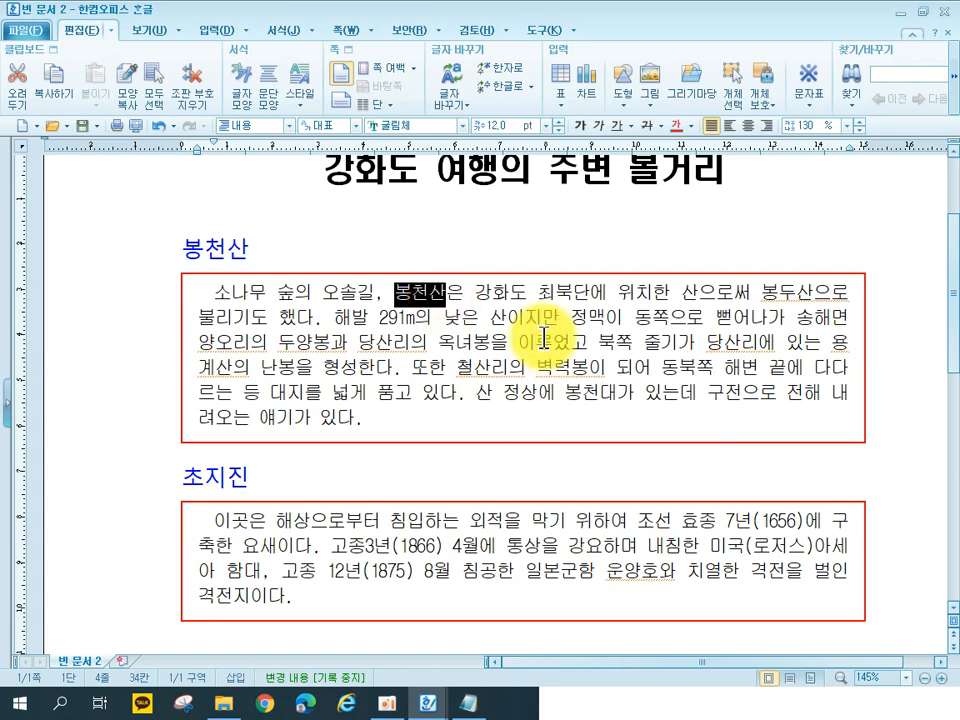
click(581, 128)
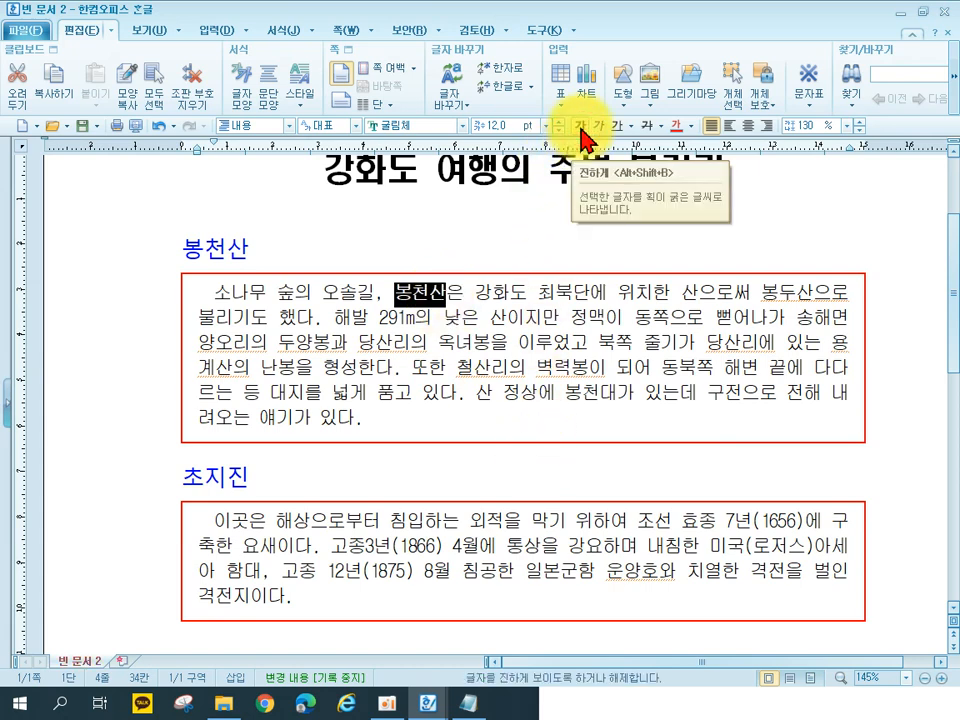
click(631, 126)
click(636, 156)
click(688, 128)
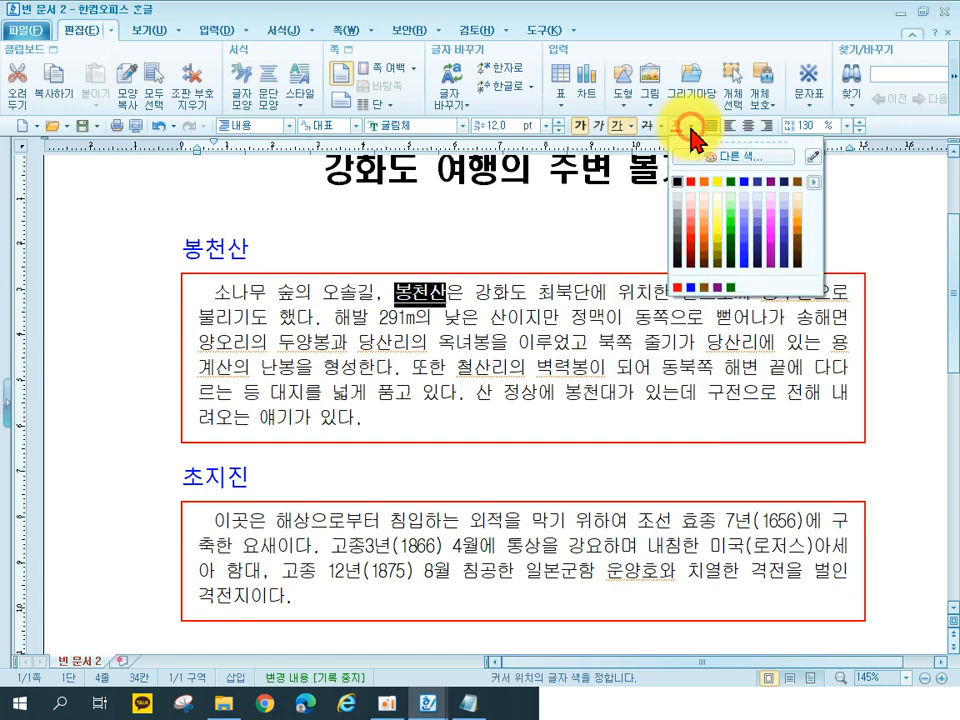
click(735, 190)
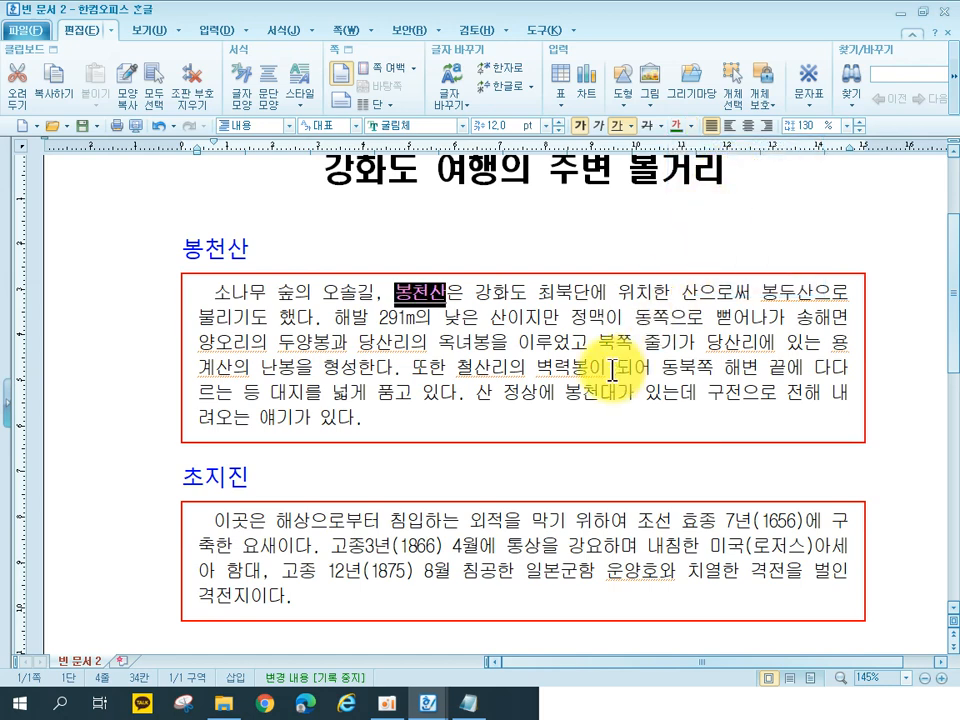
click(545, 126)
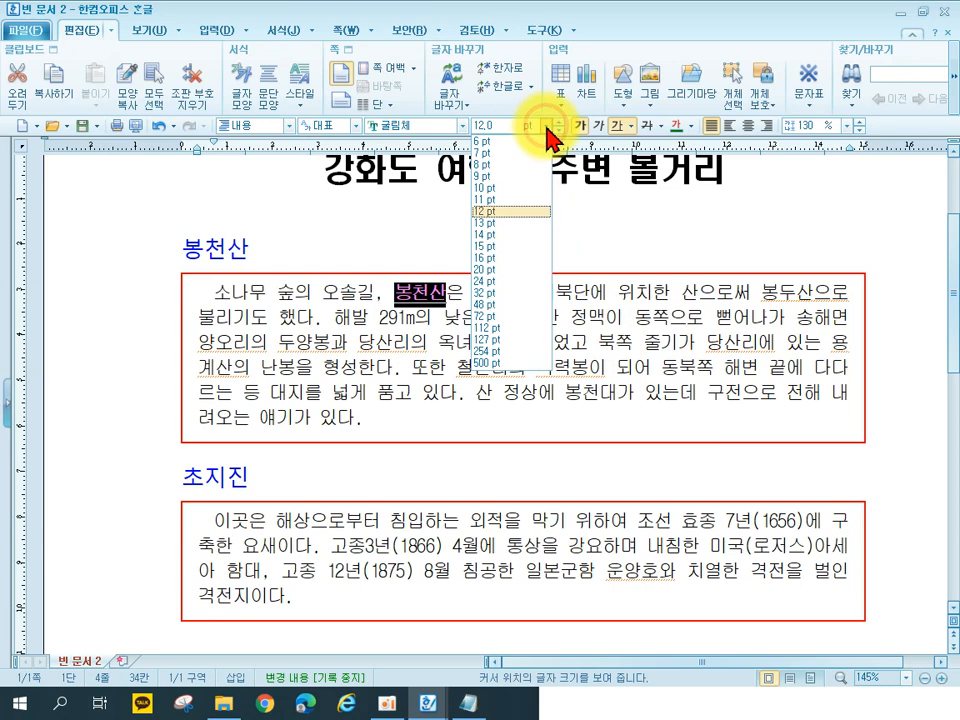
click(512, 246)
click(531, 348)
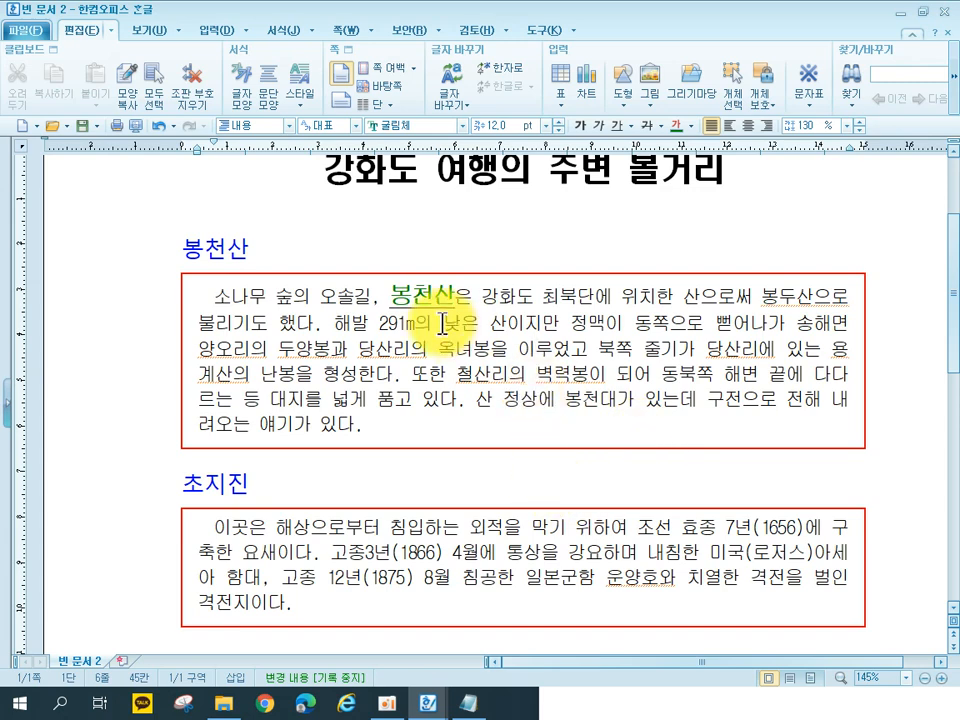
drag(706, 349, 776, 349)
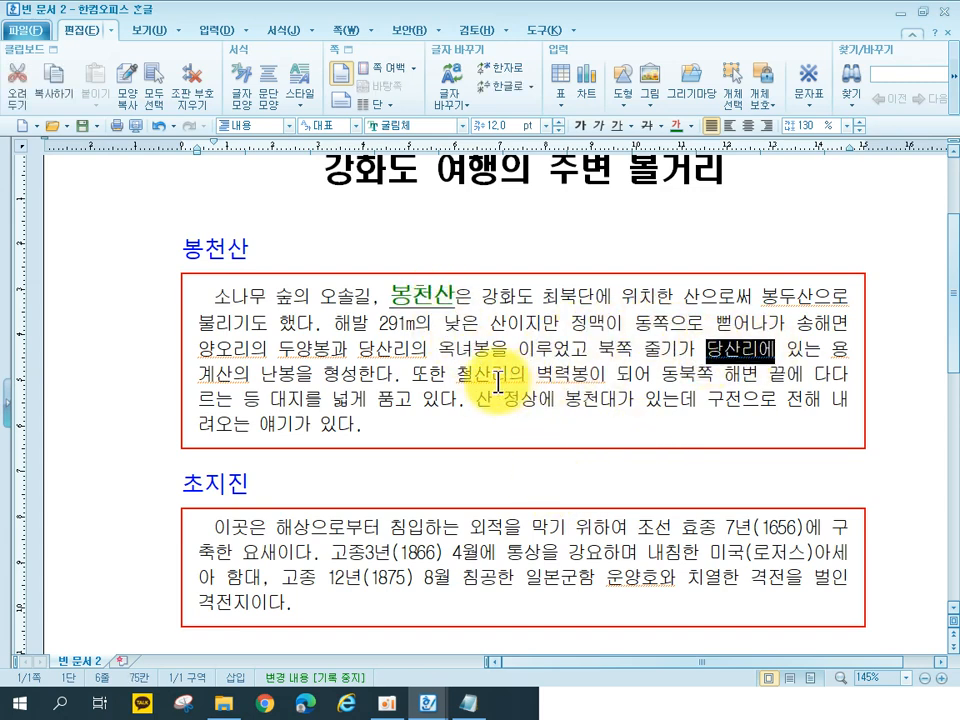
click(414, 300)
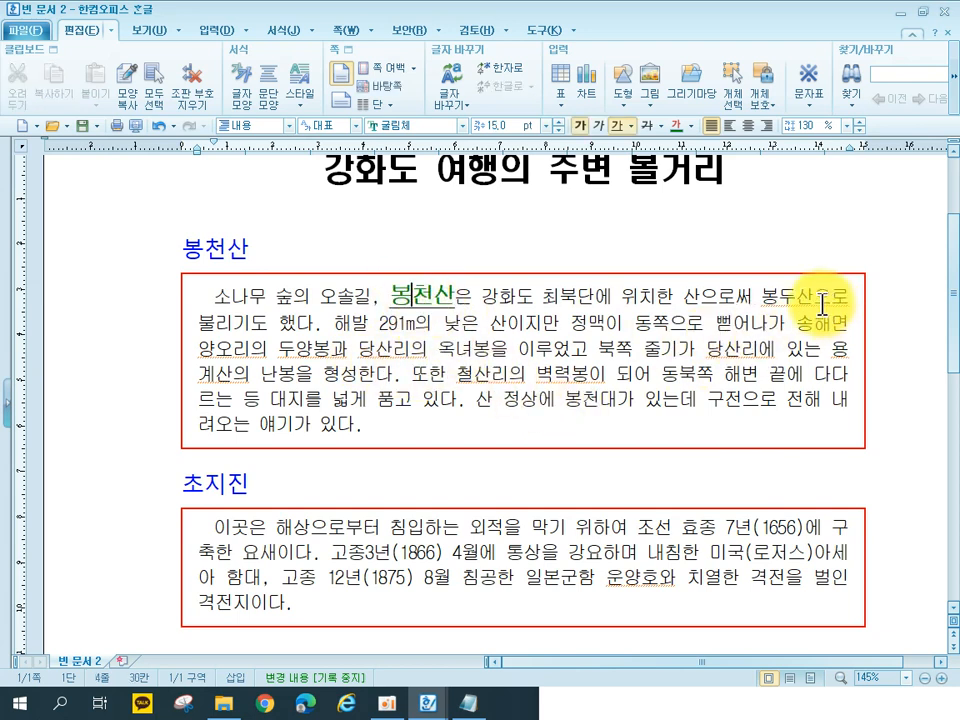
drag(762, 297, 818, 296)
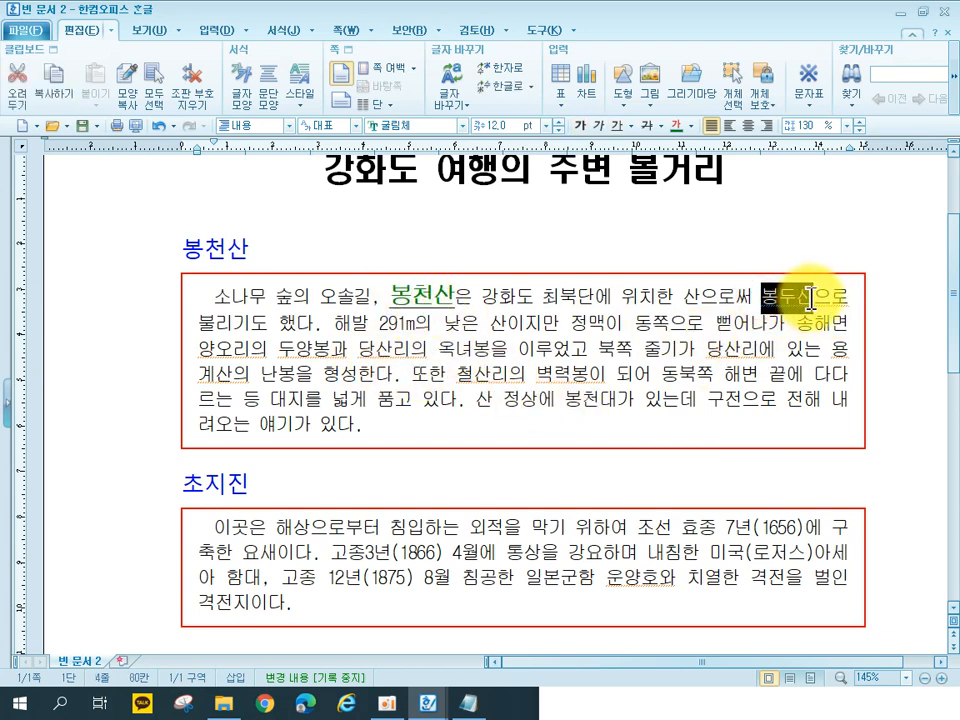
click(703, 401)
drag(278, 335, 328, 345)
click(384, 355)
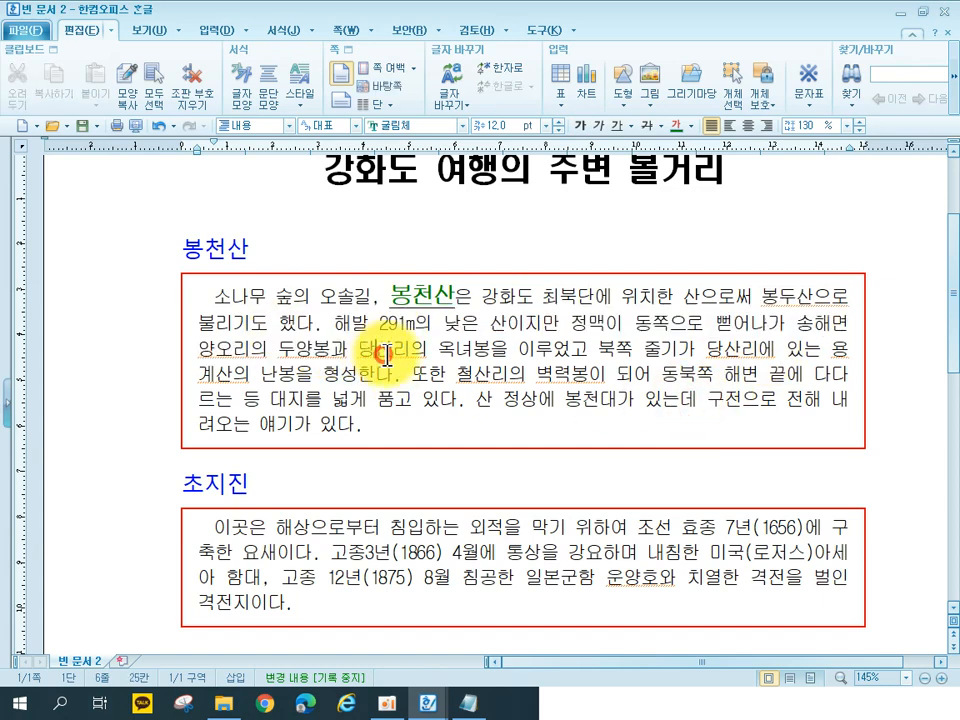
drag(440, 347, 490, 348)
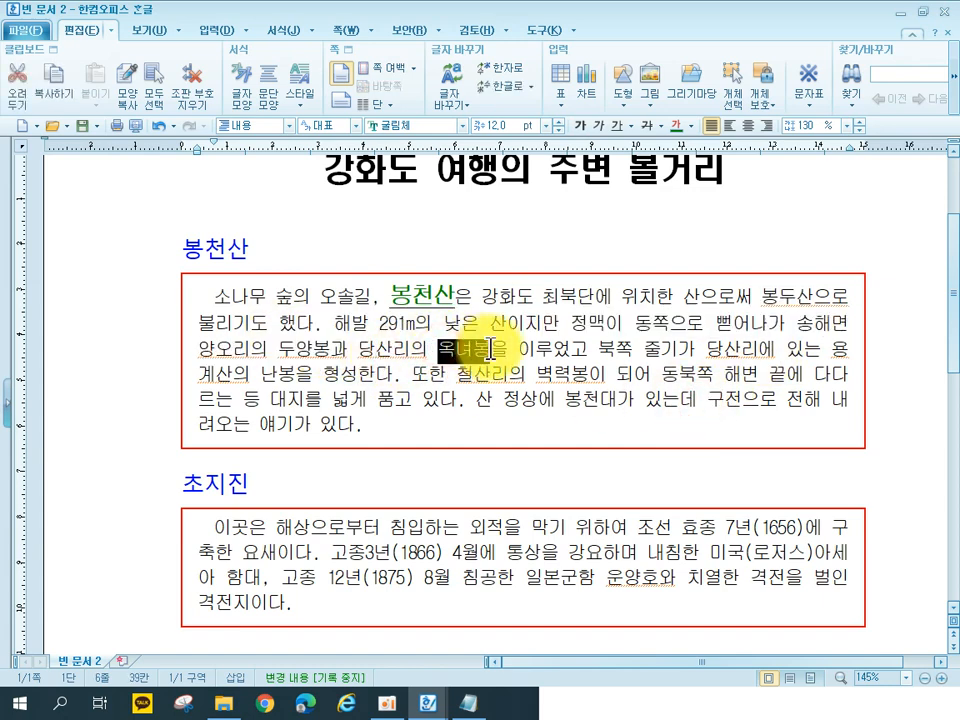
click(681, 414)
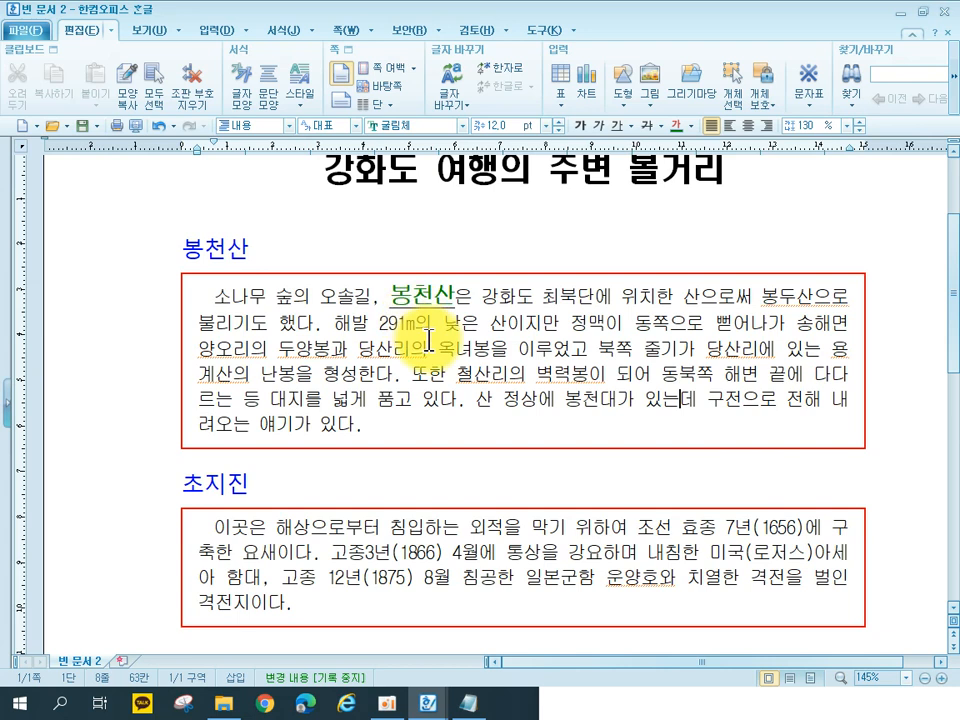
Step: Copy both character and paragraph shape (글자 모양과 문단 모양 둘 다 복사) from the green 봉천산 and apply them to 봉두산
click(420, 297)
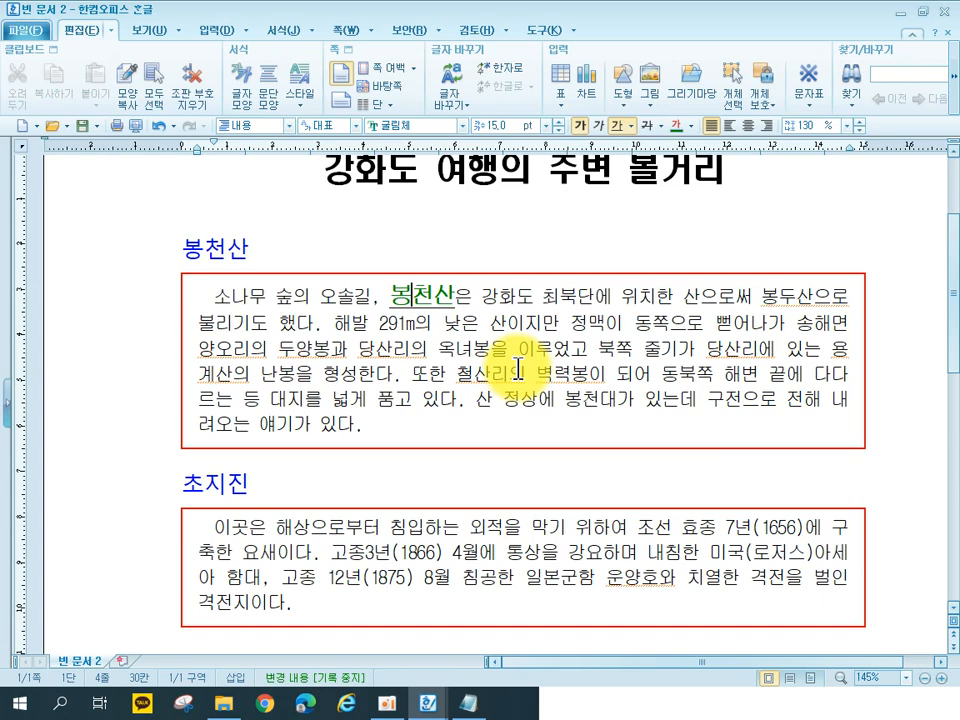
click(128, 95)
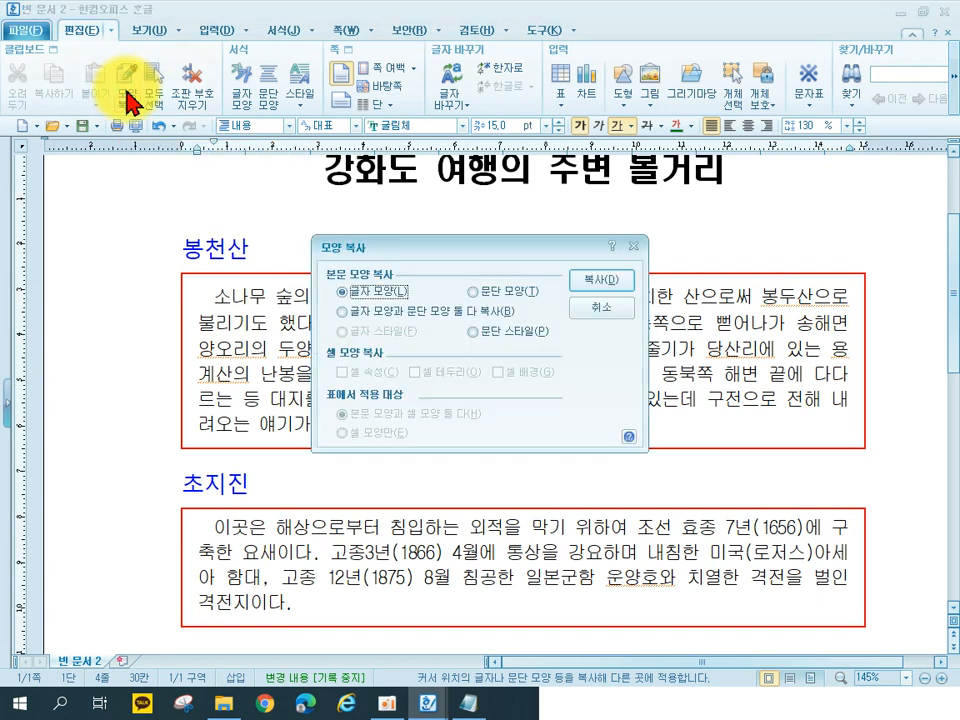
click(402, 312)
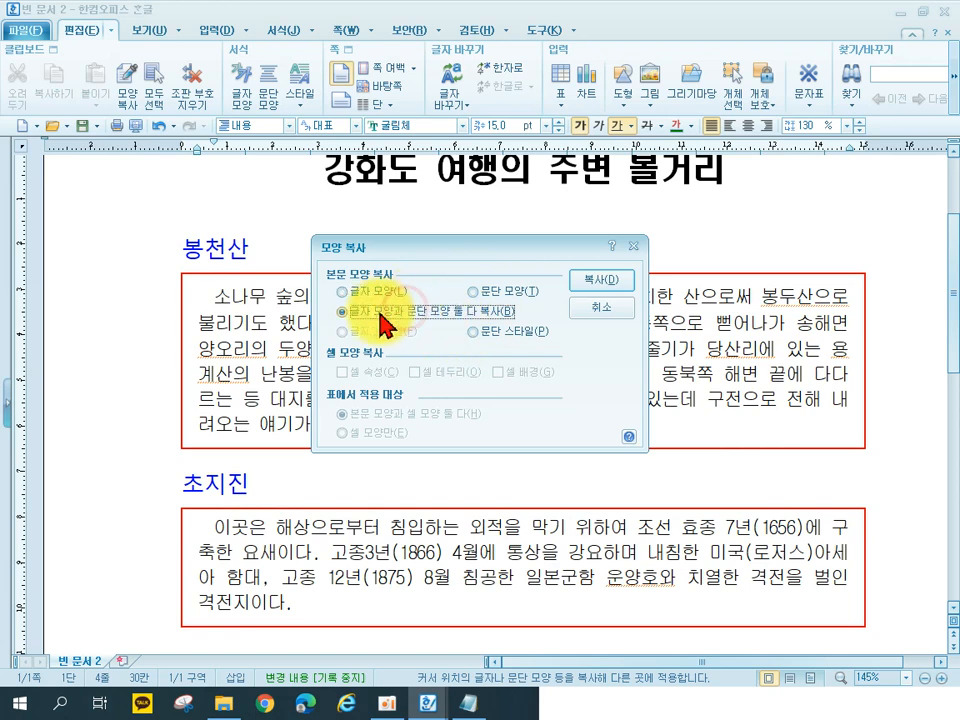
click(590, 284)
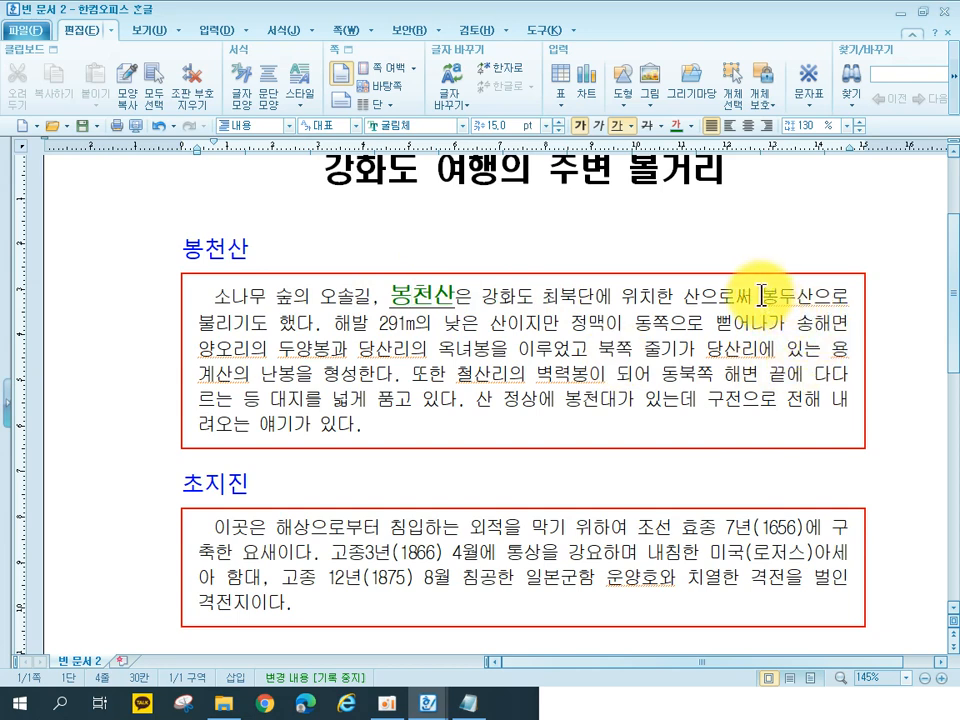
drag(762, 296, 818, 295)
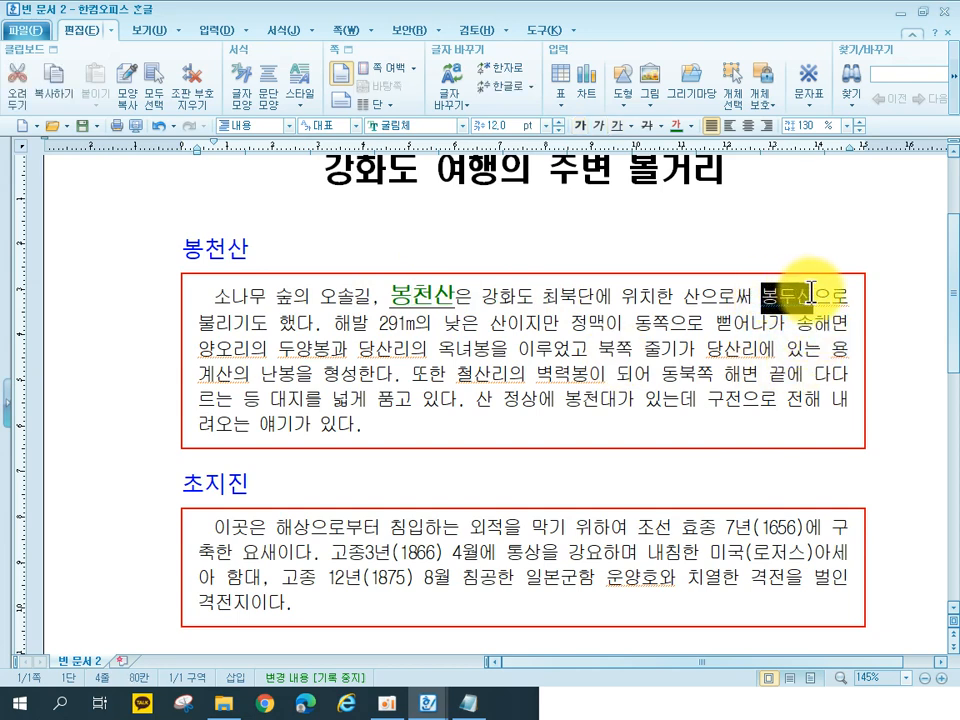
click(128, 96)
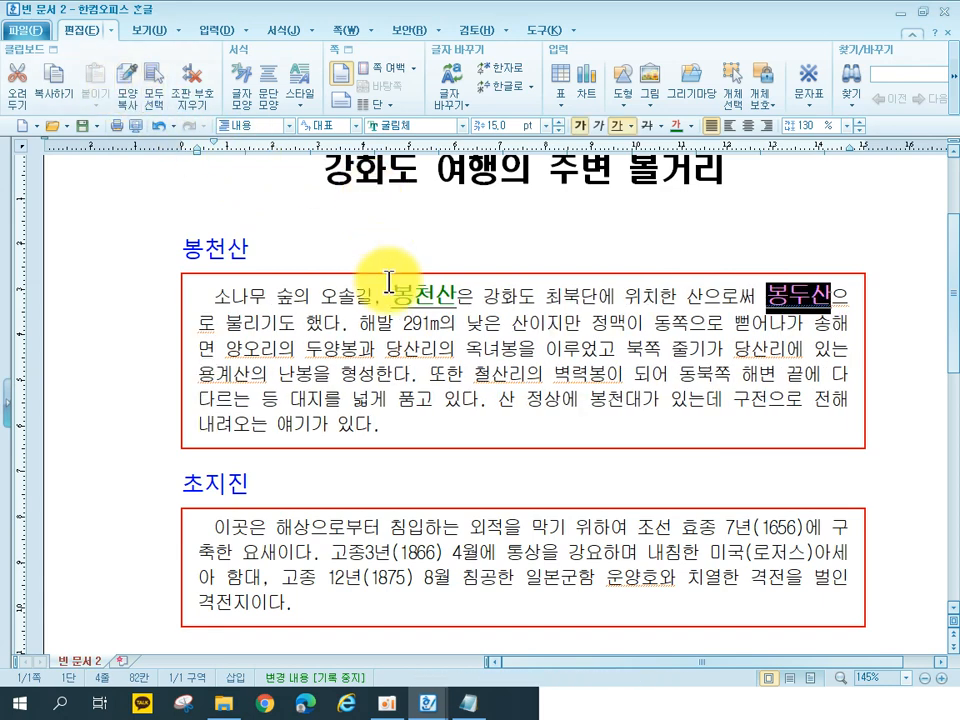
Step: Apply the copied green formatting to 양오리, 두양봉, 당산리 and 옥녀봉 in the first body paragraph
drag(226, 350, 280, 350)
click(141, 77)
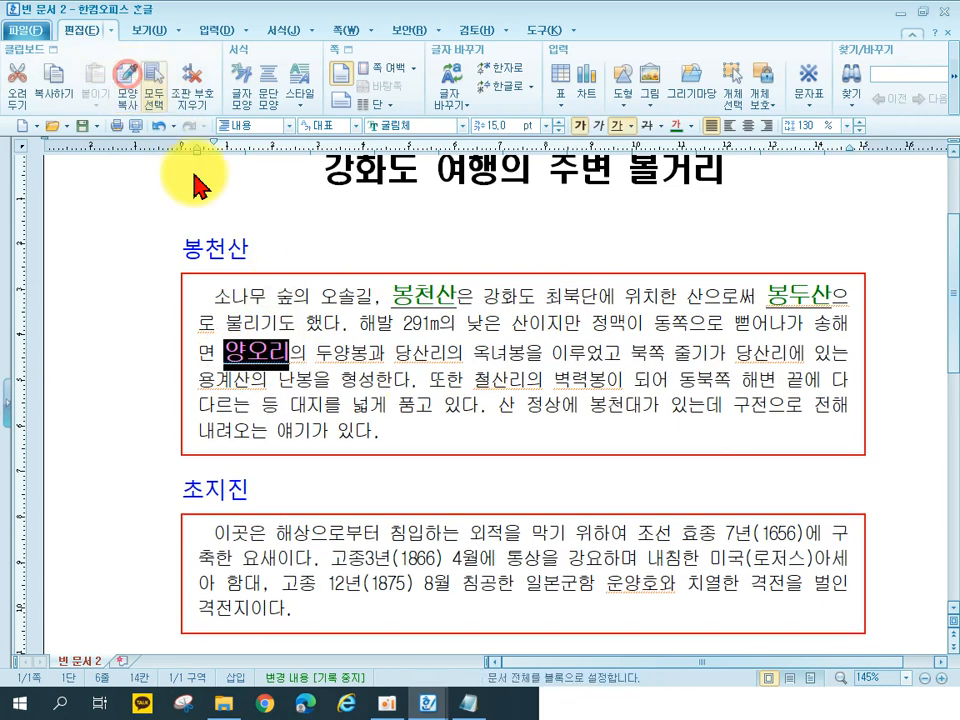
drag(316, 350, 365, 350)
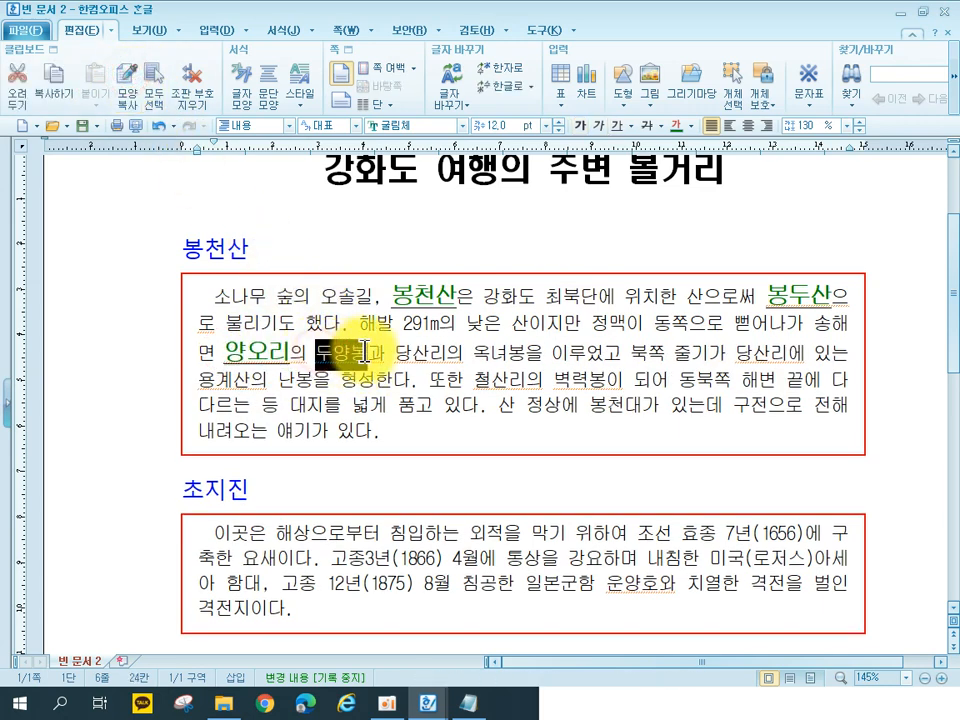
click(130, 80)
drag(410, 350, 553, 356)
click(124, 90)
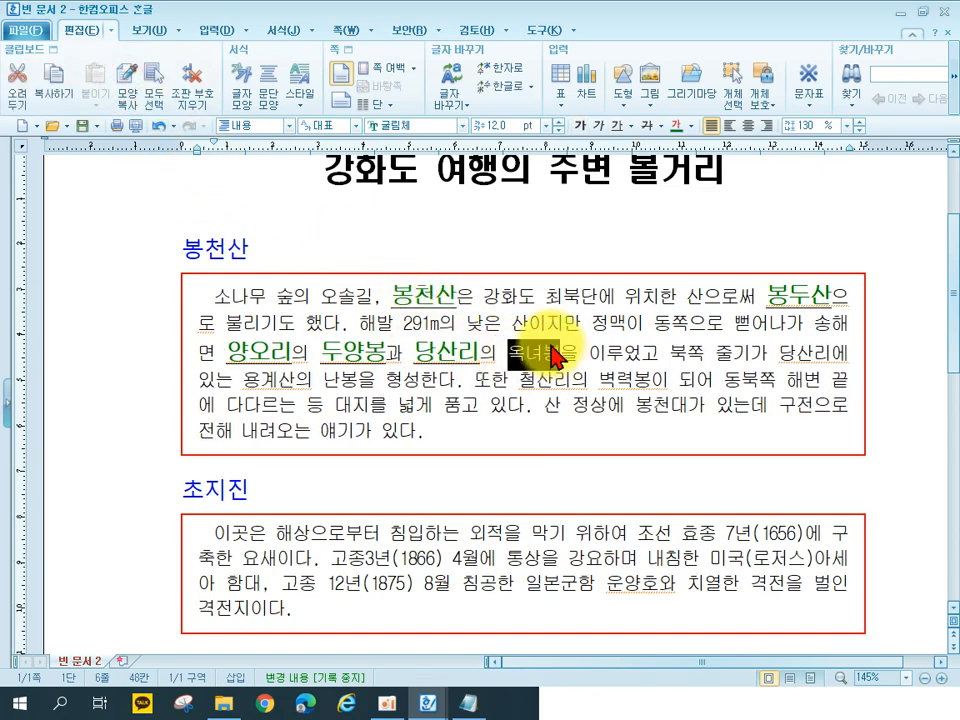
click(130, 86)
click(496, 418)
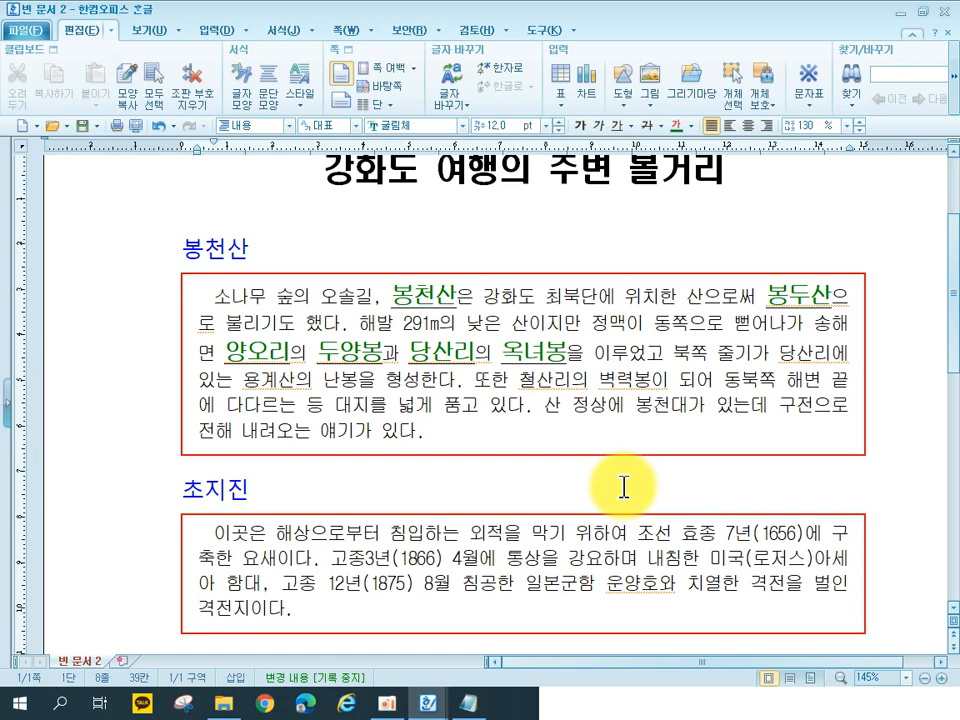
Step: Copy the character and paragraph shape of the plain text at 벽력봉이 and apply it to 옥녀봉
click(614, 378)
click(124, 80)
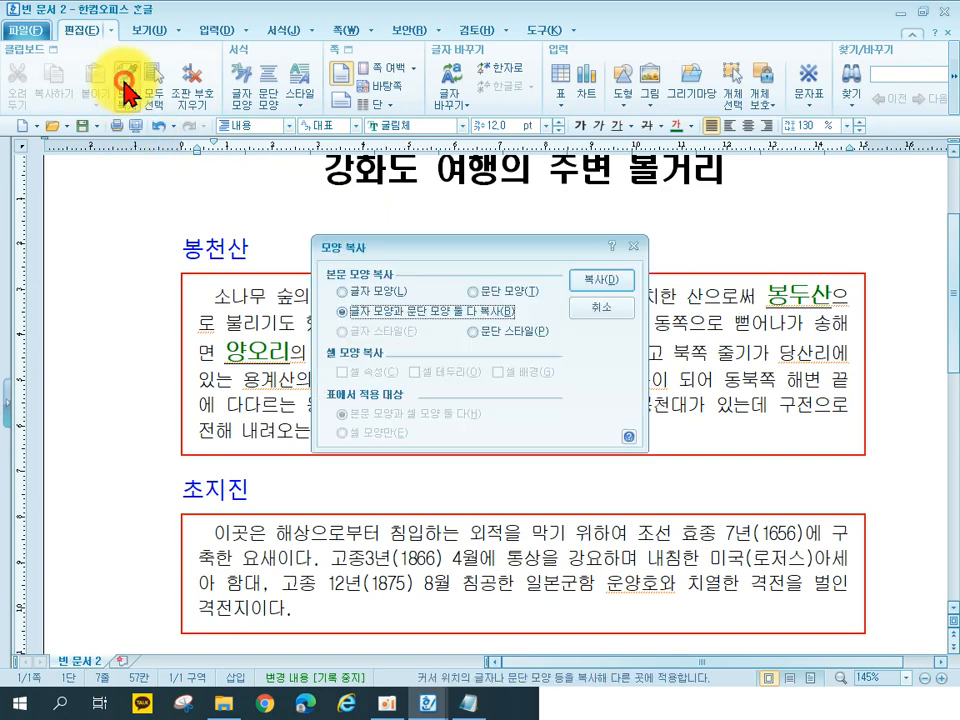
click(613, 282)
drag(567, 352, 500, 355)
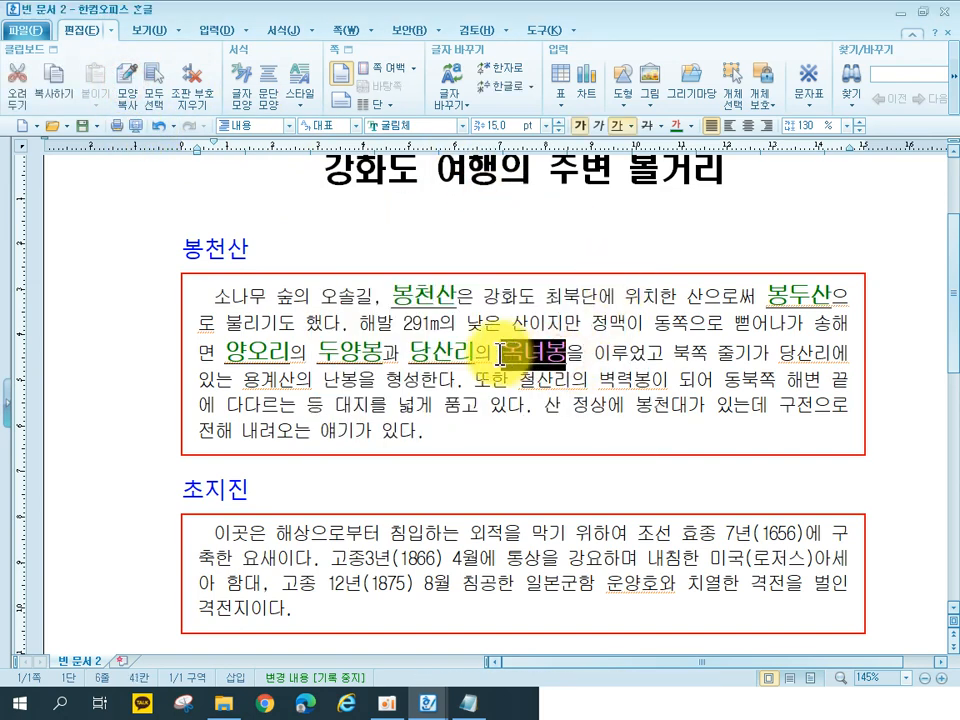
click(123, 82)
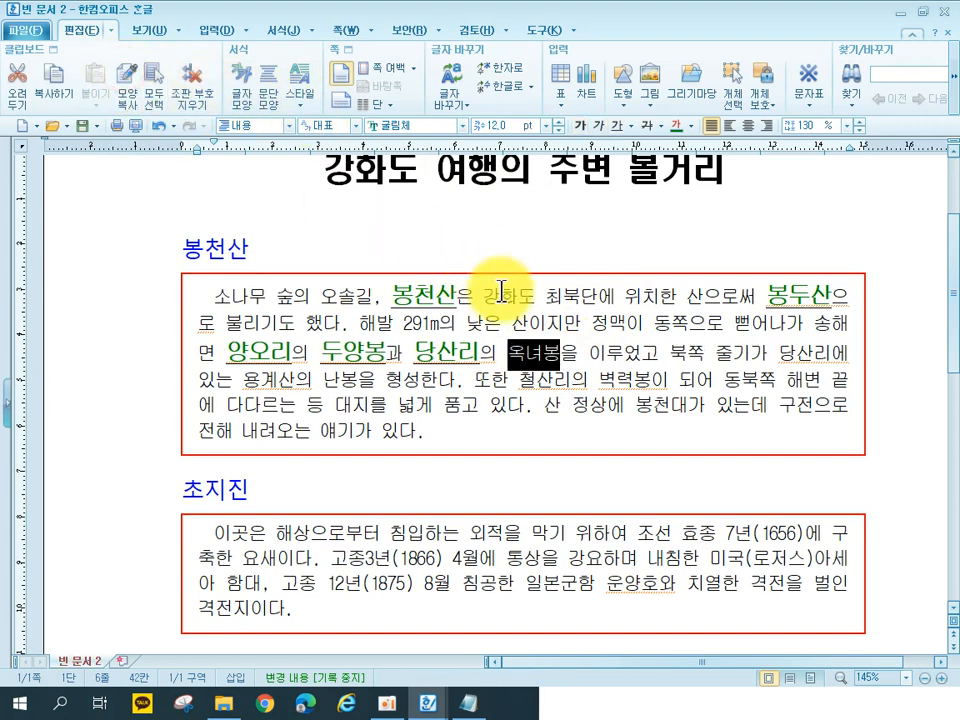
click(637, 380)
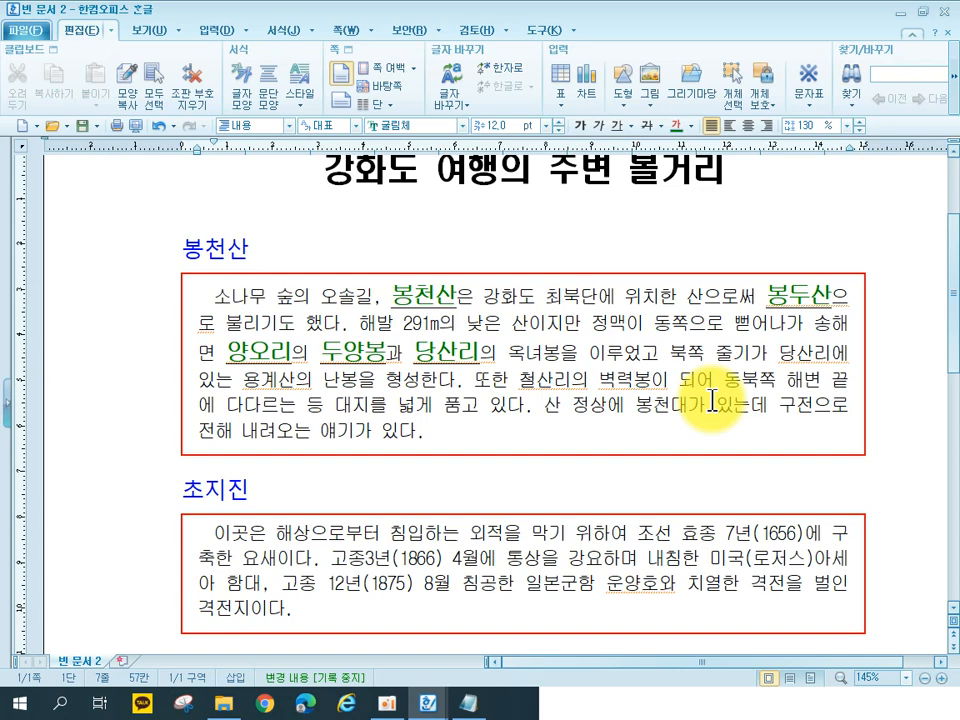
Step: Switch to the Notepad shortcut notes and add the line "모양복사 : ALT + C" after a blank line below the 문단모양 entry
click(613, 694)
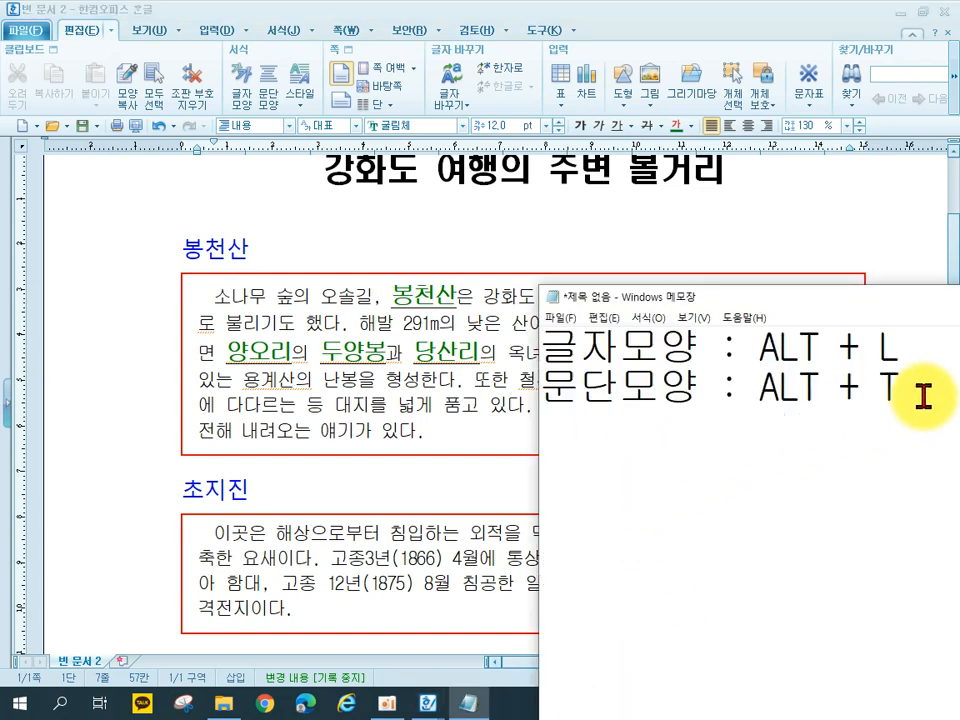
key(Return)
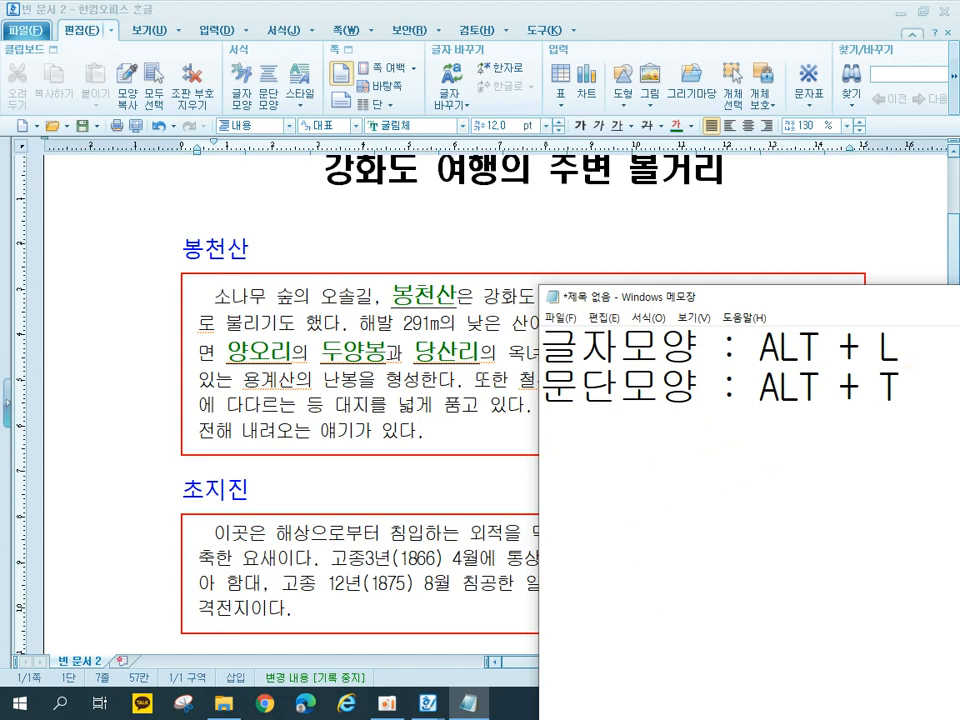
key(Return)
text(ahd)
key(BackSpace)
key(BackSpace)
key(BackSpace)
key(Hangul)
text(모양보)
text(복사 :)
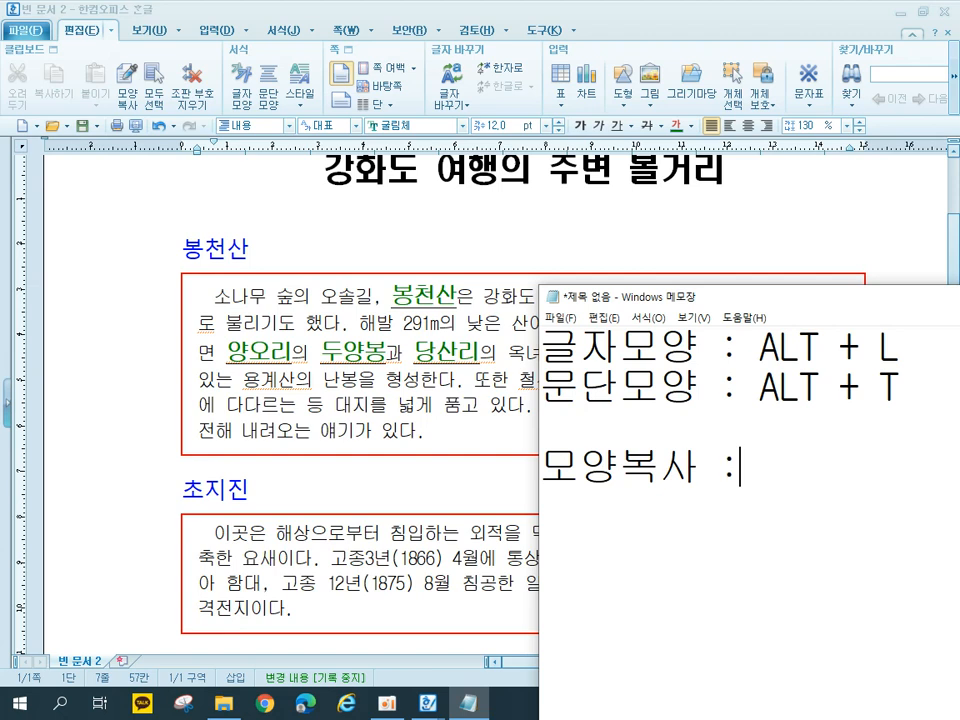
text( ALT +C)
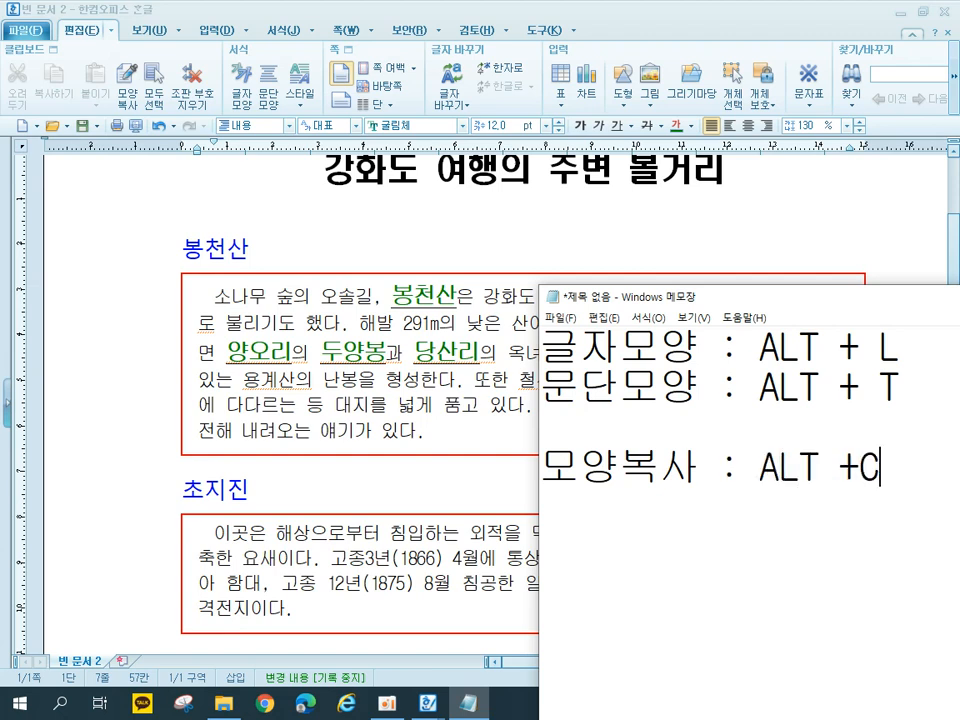
key(BackSpace)
text(C)
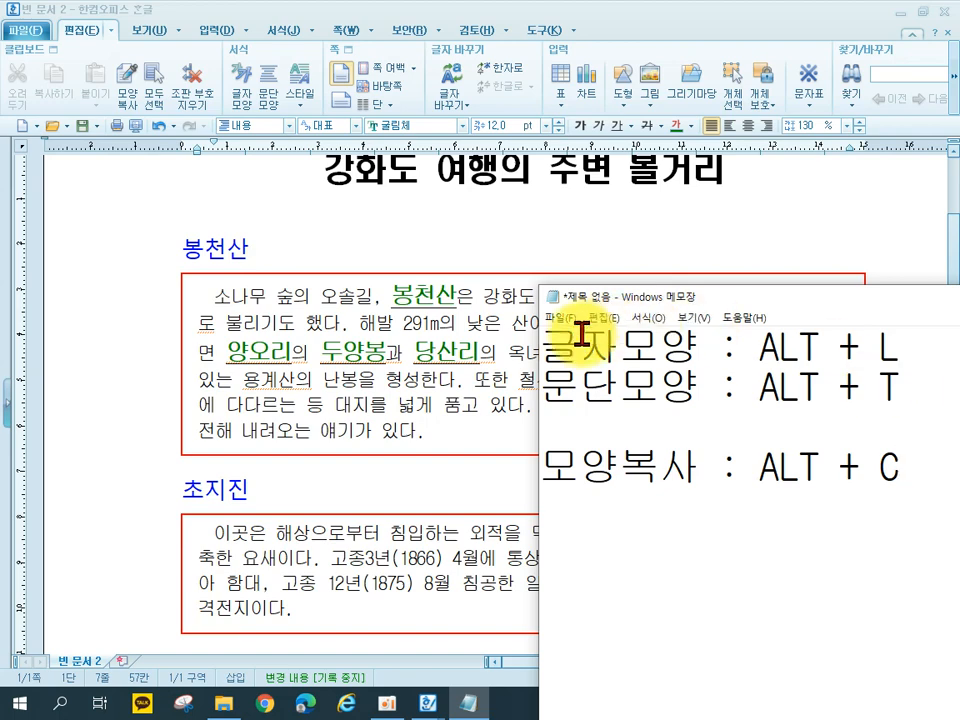
Step: Back in the Hangul document, copy both character and paragraph shape from the green 당산리 and apply them to 벽력봉 and 동북쪽
click(484, 340)
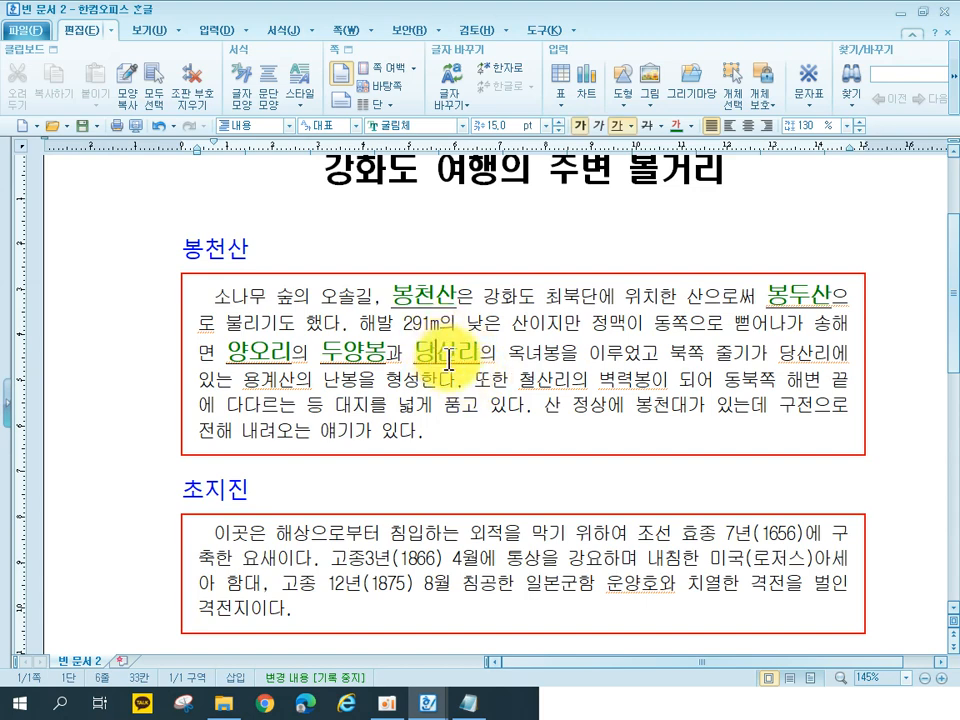
key(alt+c)
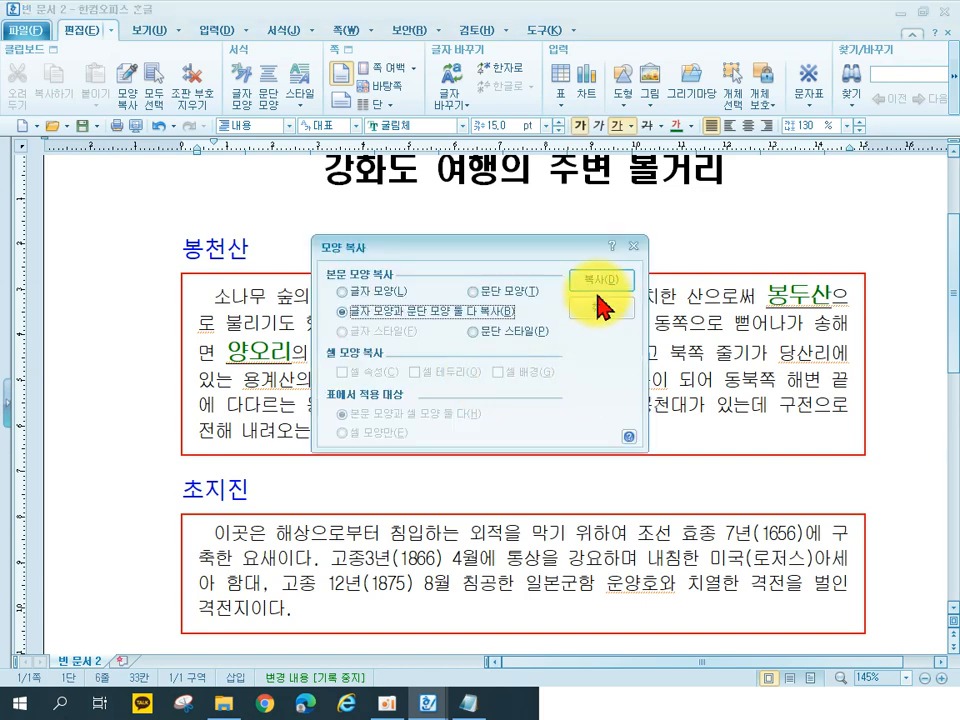
click(595, 280)
drag(592, 386, 652, 386)
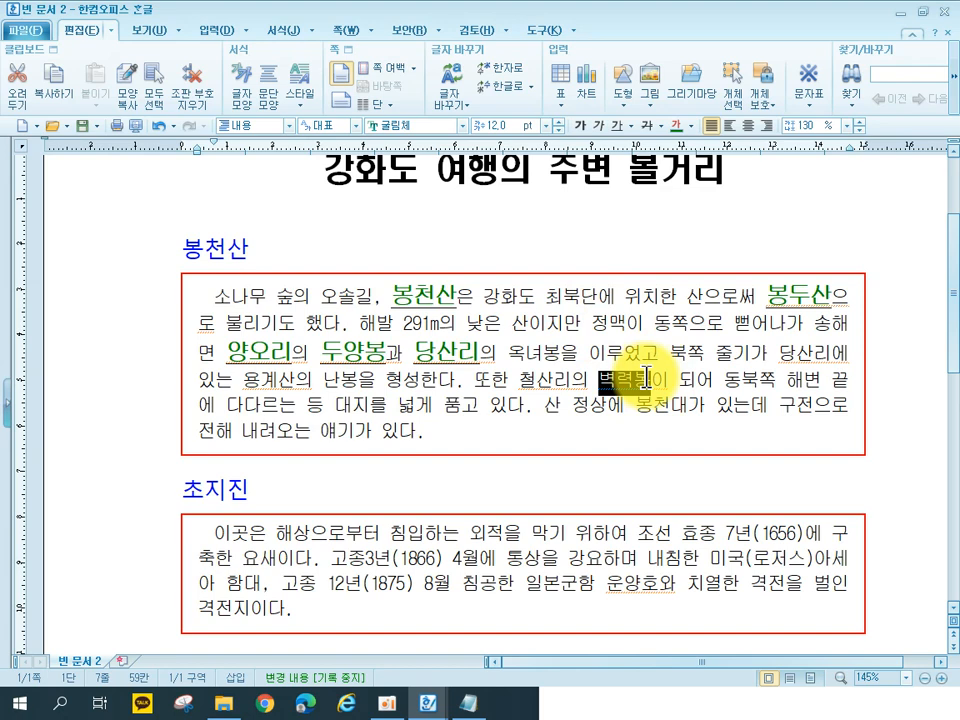
key(alt+c)
click(652, 386)
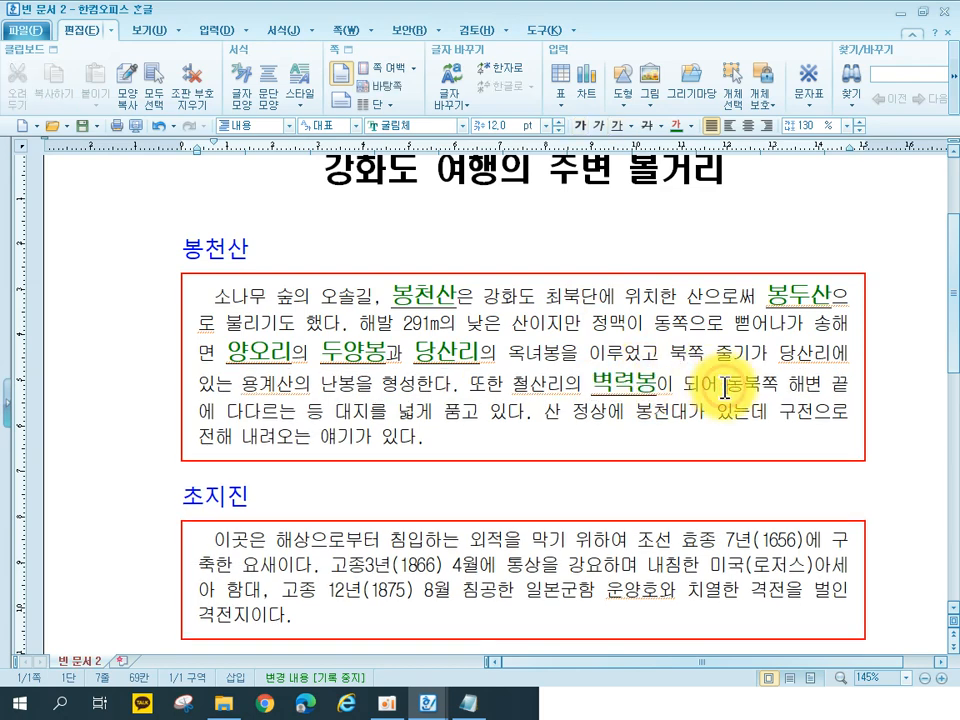
drag(727, 386, 775, 386)
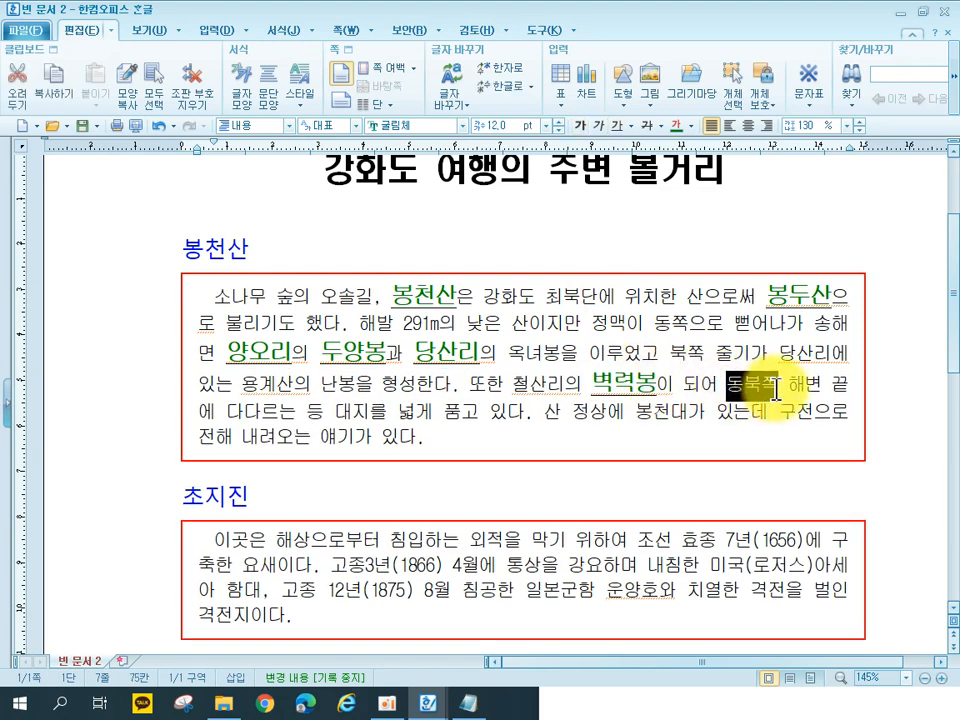
key(alt+c)
Step: Return to the Notepad notes and place the cursor at the end of the 모양복사 line
click(567, 697)
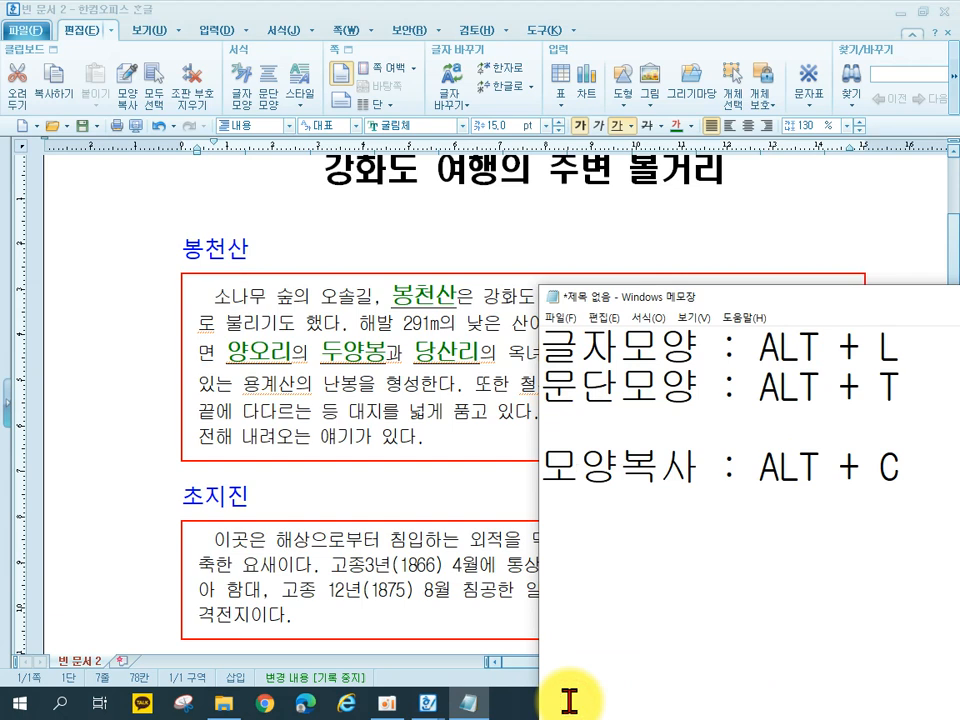
click(930, 468)
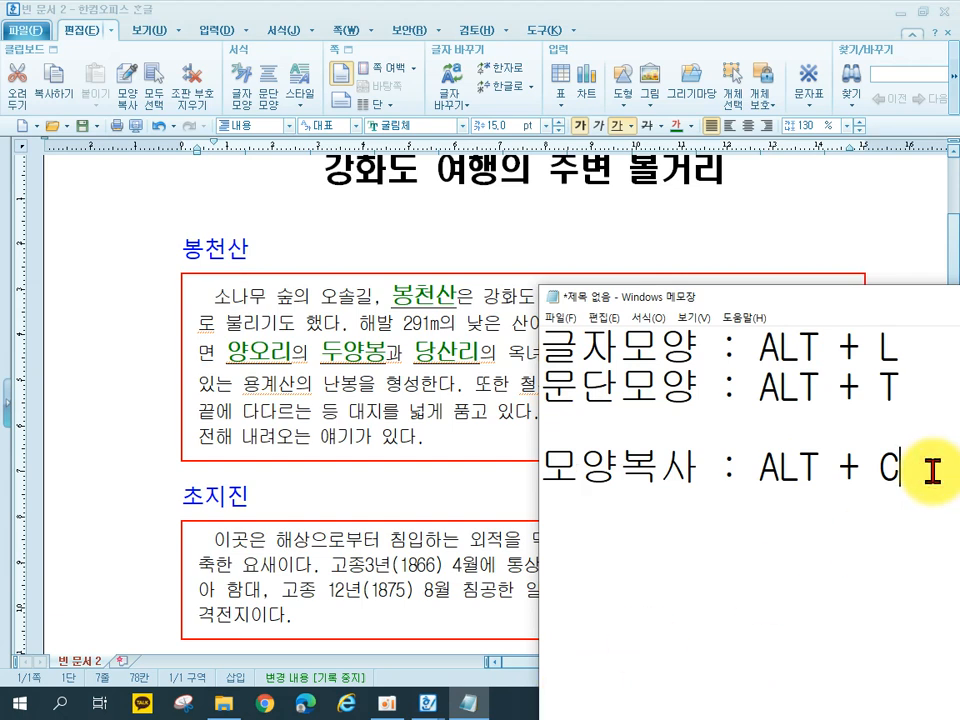